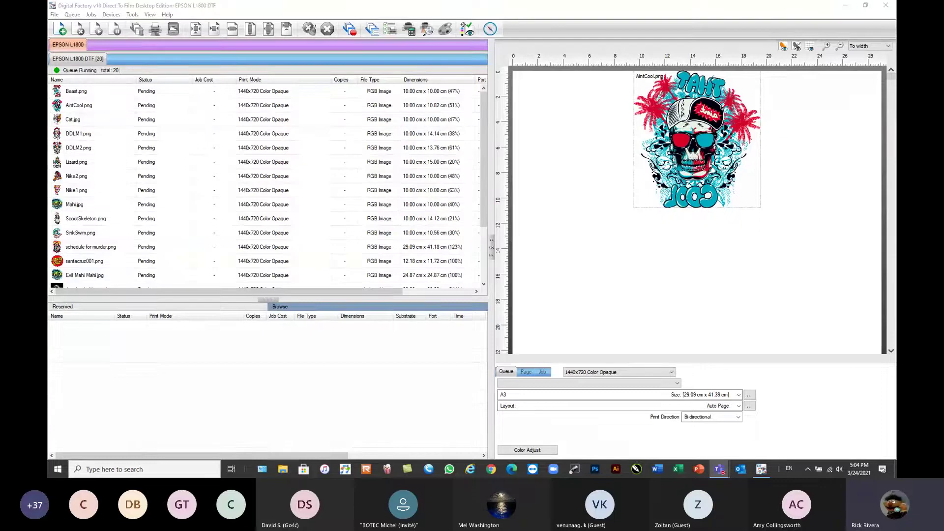
{"action": "left_click", "coordinate": [468, 12]}
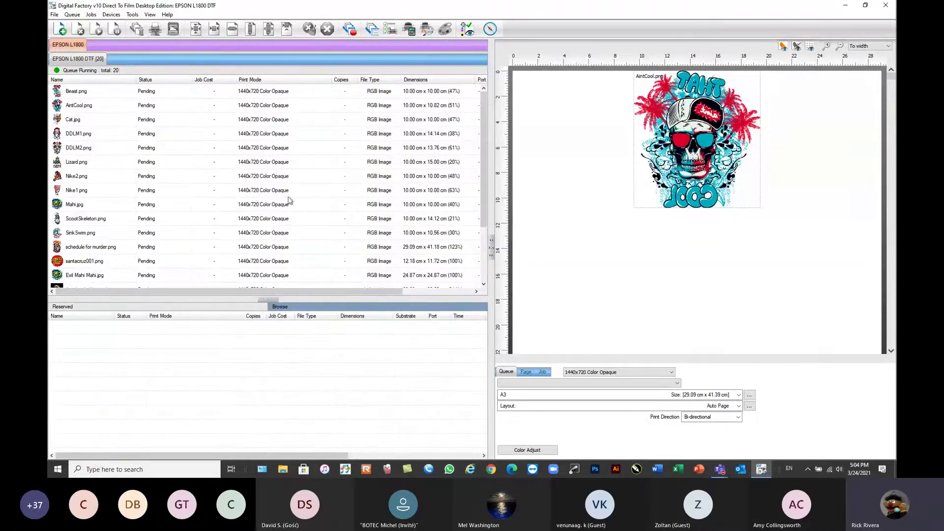
{"action": "left_click", "coordinate": [639, 308]}
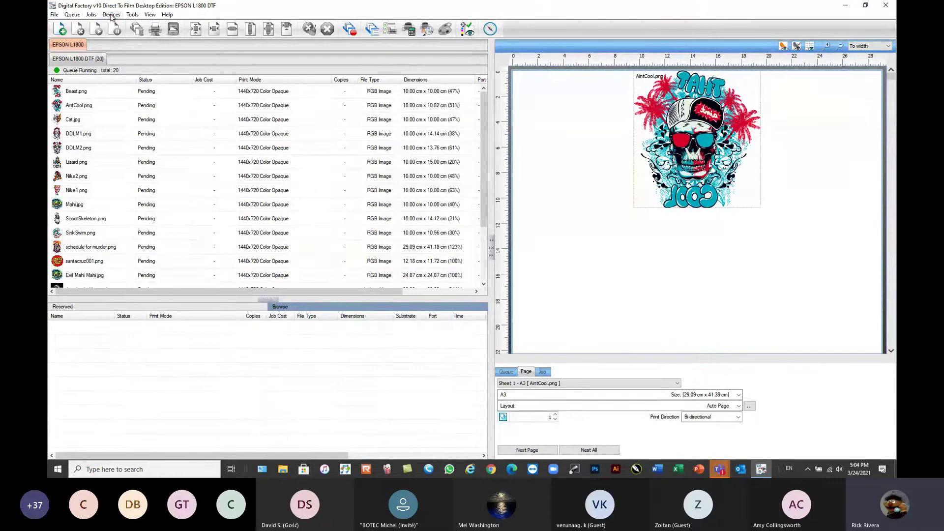
- Start the Create Queue Wizard from the queue manager and check the list of installable printers
{"action": "left_click", "coordinate": [72, 14]}
{"action": "left_click", "coordinate": [91, 26]}
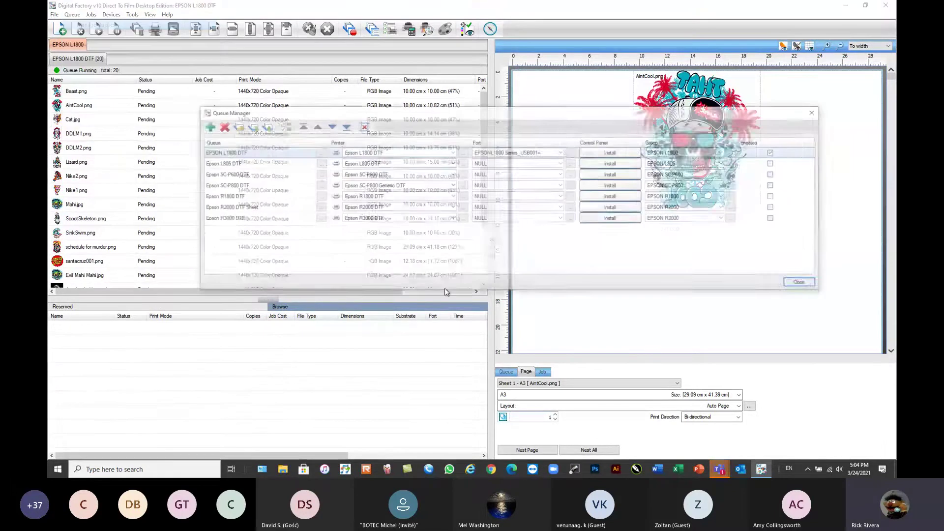
{"action": "left_click", "coordinate": [206, 126]}
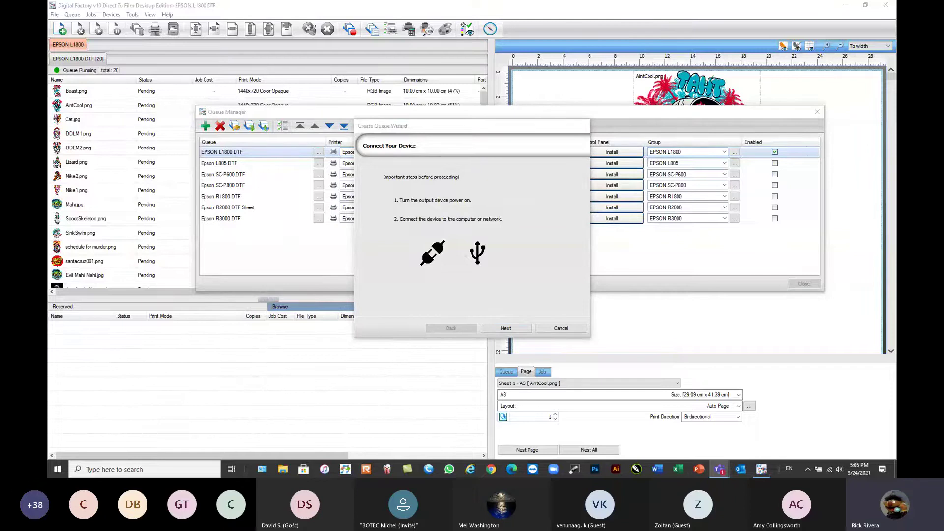
{"action": "left_click", "coordinate": [509, 328]}
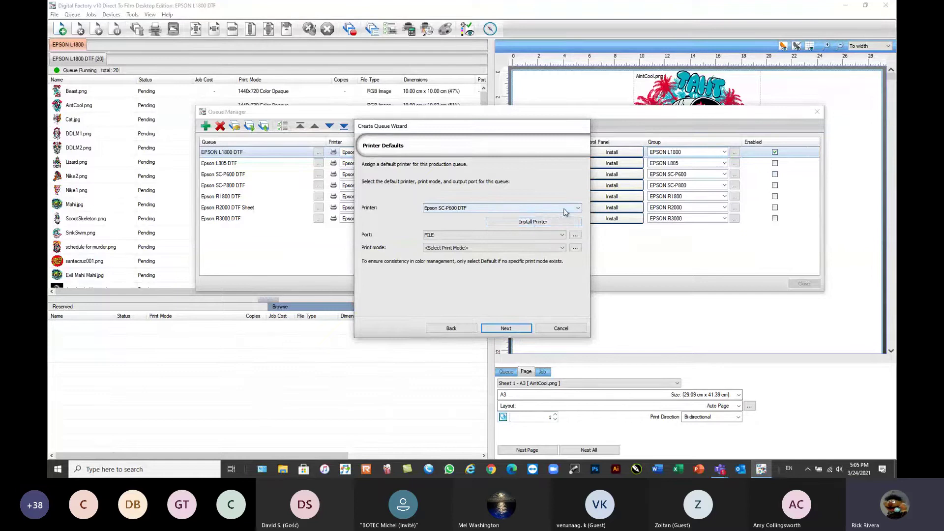
{"action": "left_click", "coordinate": [531, 223]}
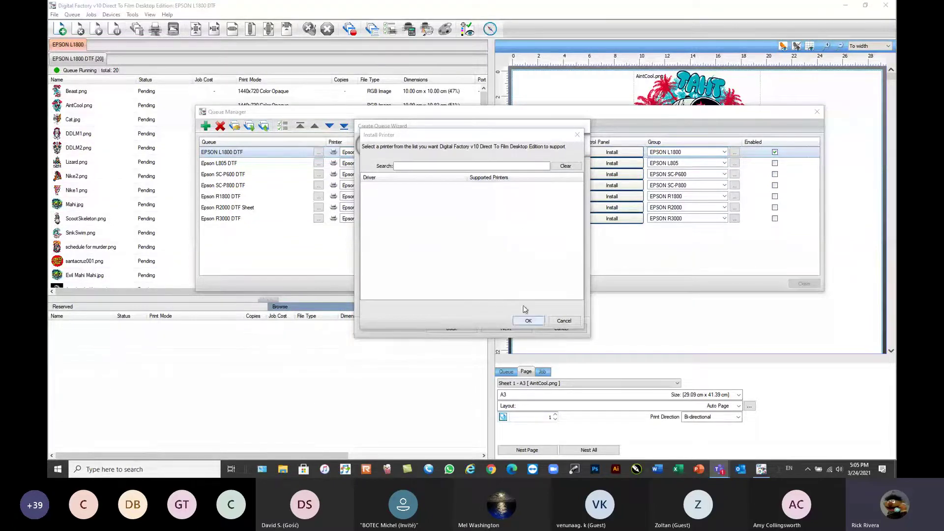
{"action": "left_click_drag", "start_coordinate": [445, 137], "coordinate": [472, 143]}
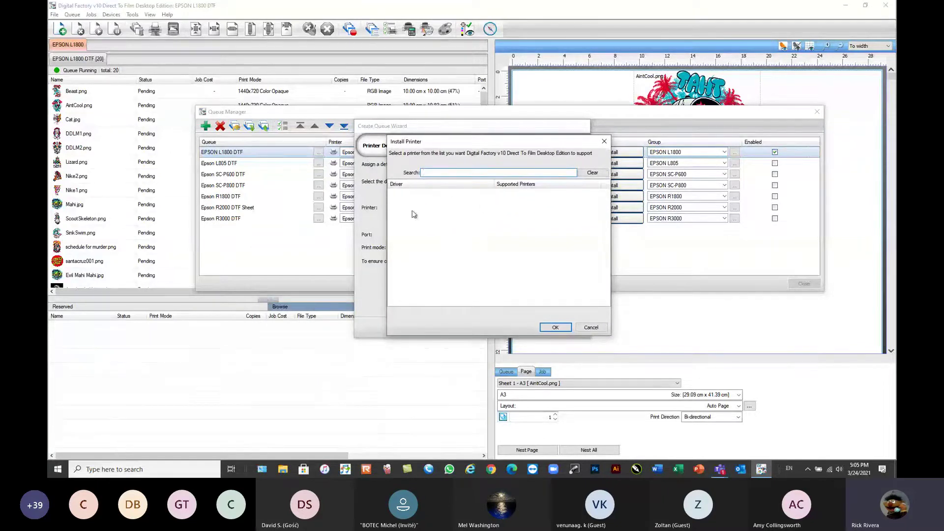
{"action": "left_click", "coordinate": [592, 327]}
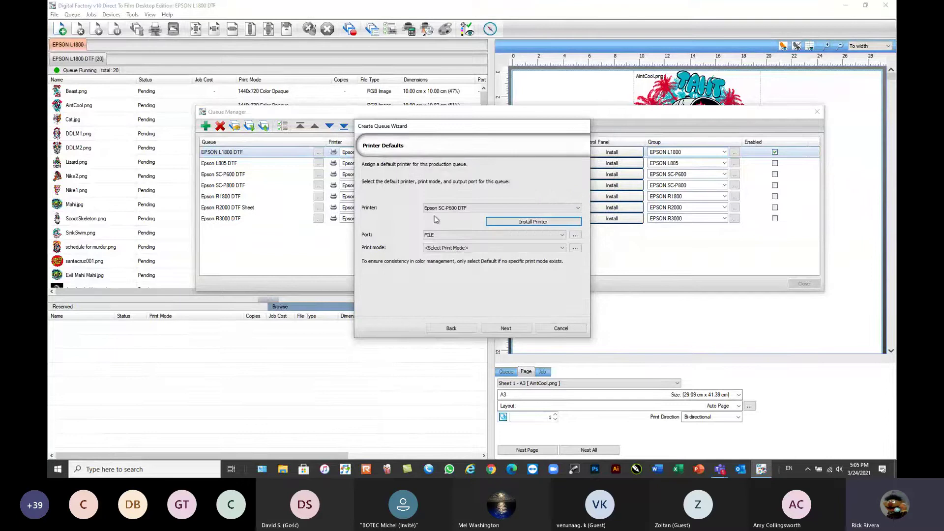
- Try the EPSONL1800 Series_USB001+ port for the new queue, abandon the wizard and close the queue manager
{"action": "left_click", "coordinate": [485, 235]}
{"action": "left_click", "coordinate": [469, 243]}
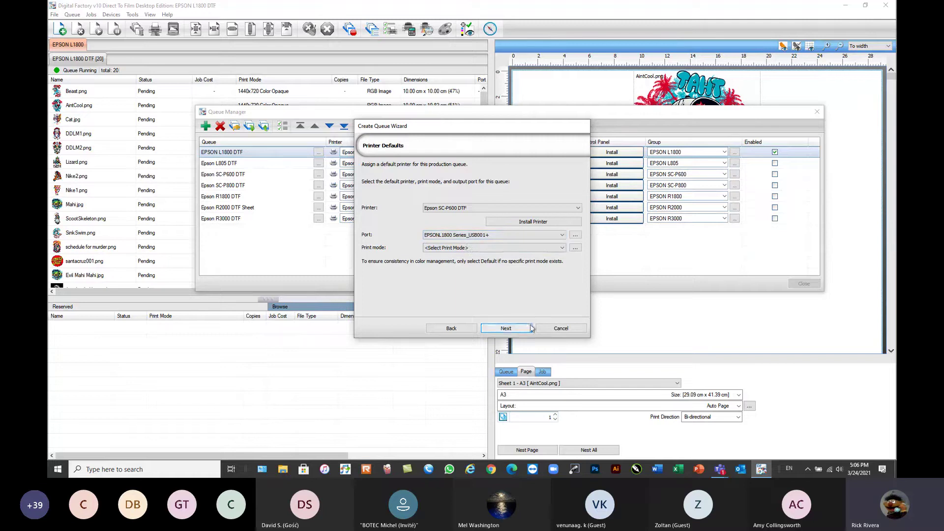
{"action": "left_click", "coordinate": [561, 328]}
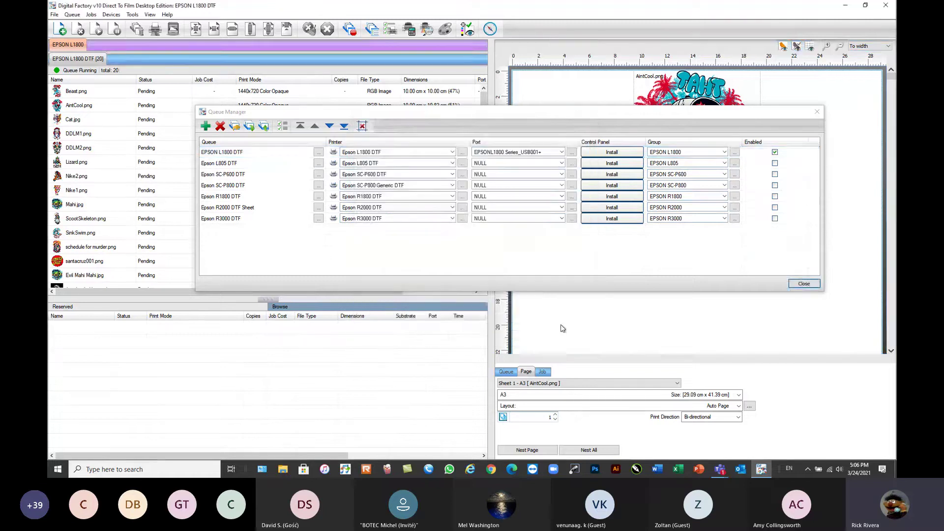
{"action": "left_click", "coordinate": [809, 288]}
{"action": "mouse_move", "coordinate": [429, 261]}
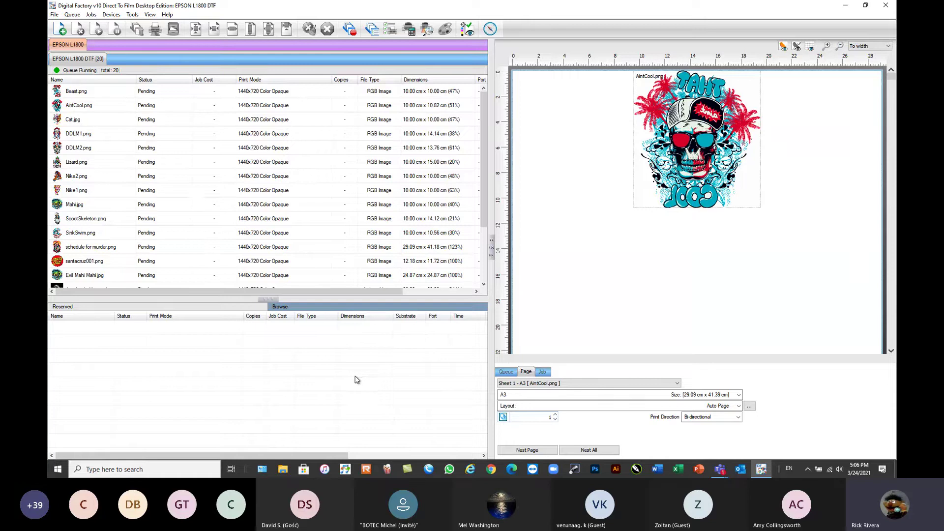
- Reopen the queue manager and examine the TCP/IP (Network Device) port settings for the EPSON L1800 DTF queue
{"action": "key", "text": "alt+Tab"}
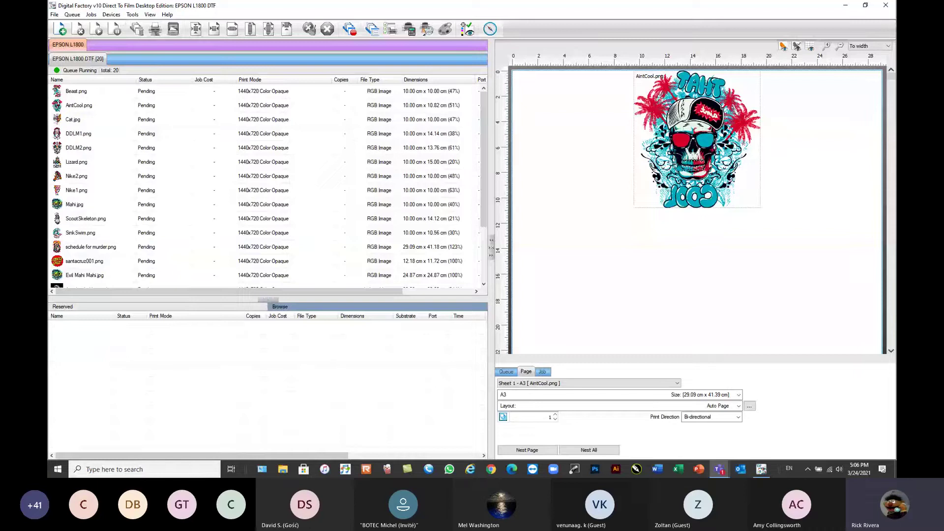
{"action": "left_click", "coordinate": [72, 15]}
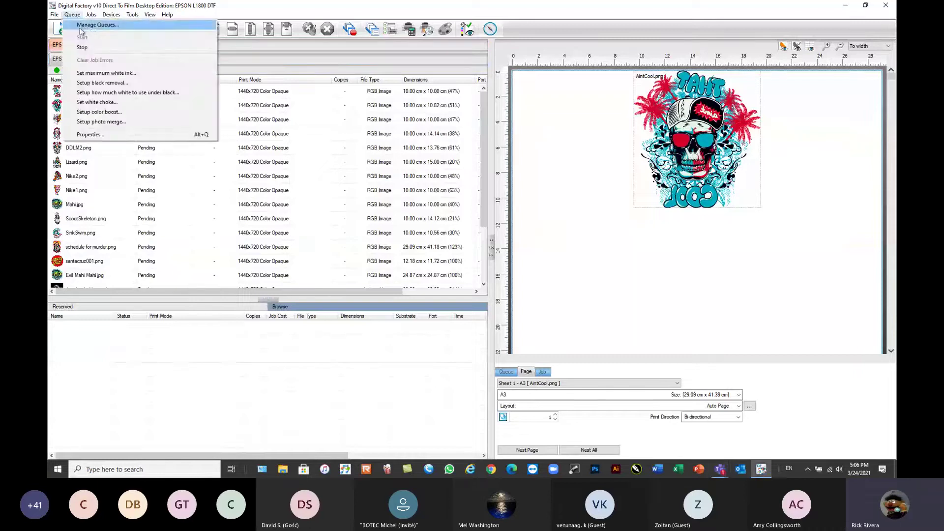
{"action": "left_click", "coordinate": [91, 26]}
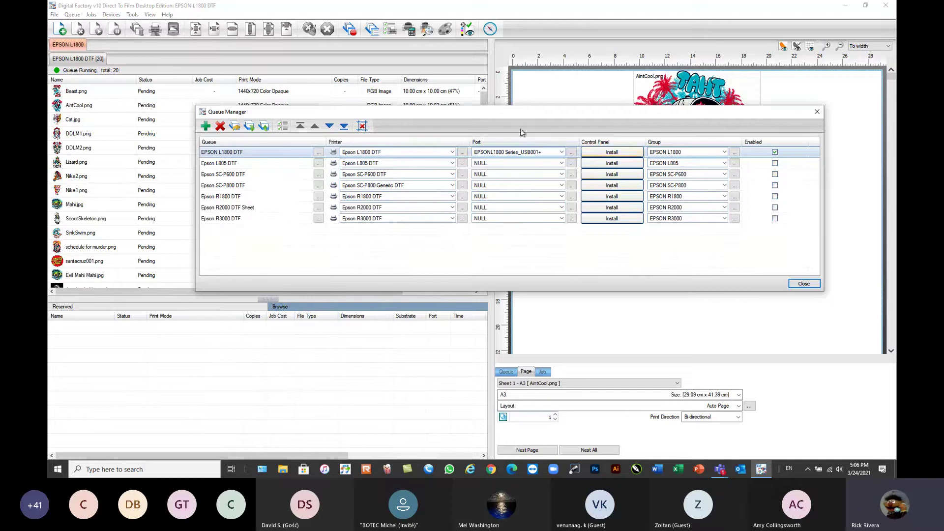
{"action": "left_click", "coordinate": [561, 152]}
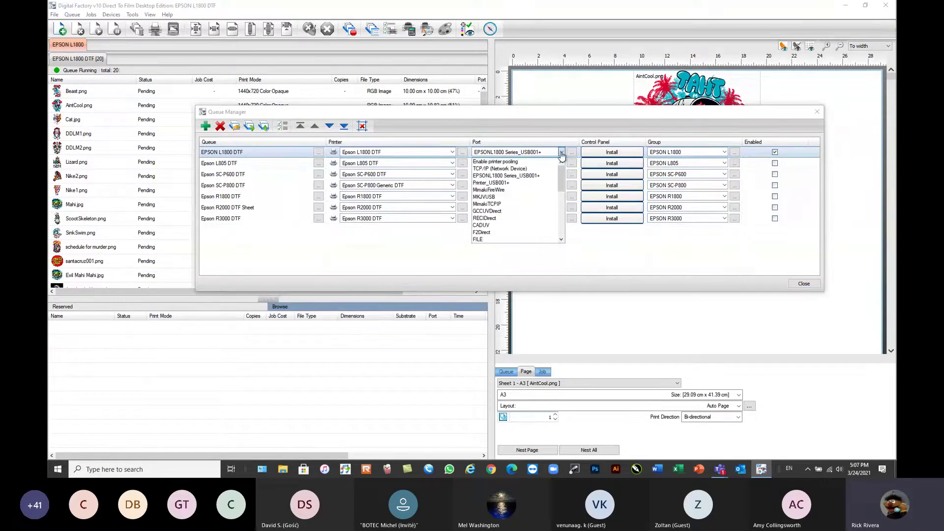
{"action": "left_click", "coordinate": [512, 169]}
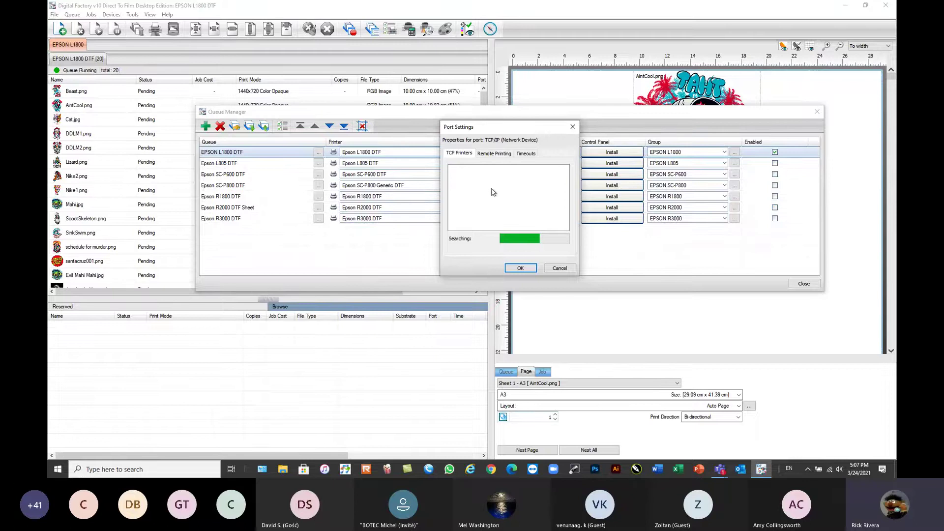
{"action": "left_click", "coordinate": [559, 269]}
- Assign the EPSONL1800 Series_USB001+ port to the EPSON L1800 DTF queue
{"action": "left_click", "coordinate": [562, 152]}
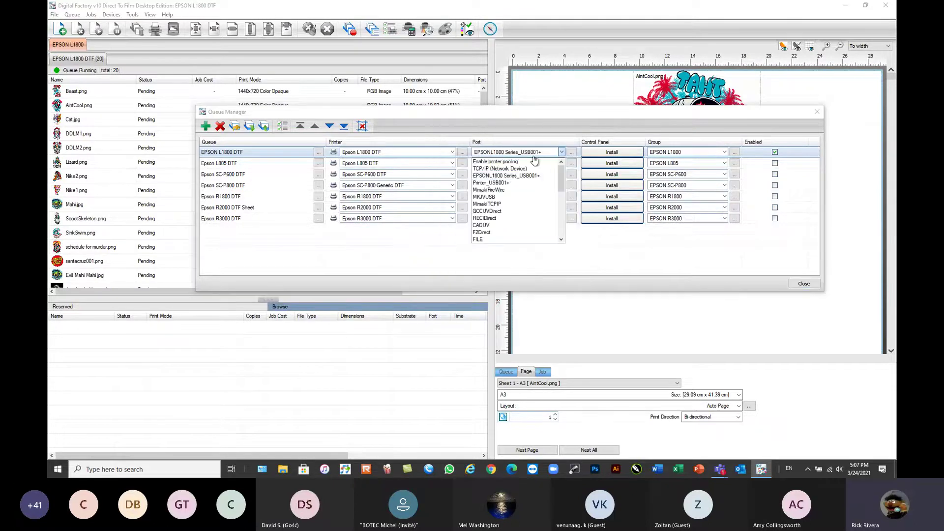
{"action": "left_click", "coordinate": [508, 177]}
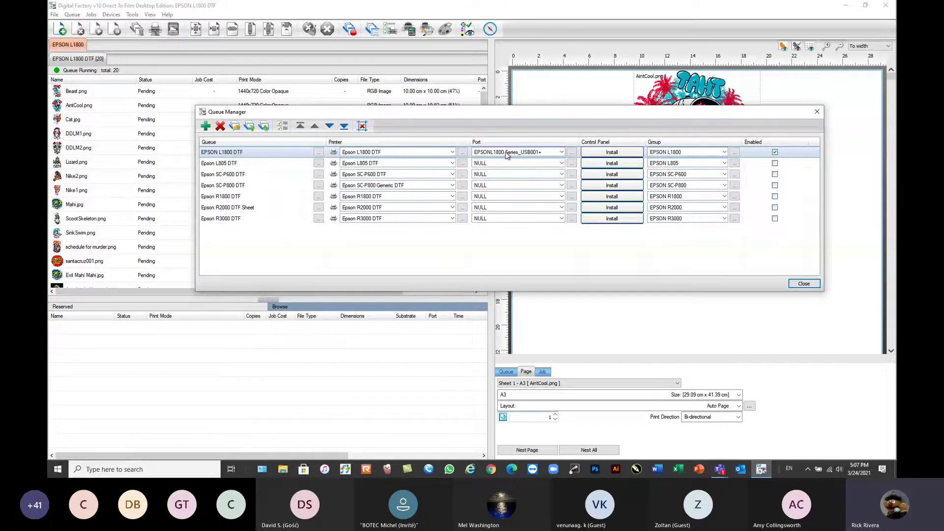
{"action": "left_click", "coordinate": [561, 151]}
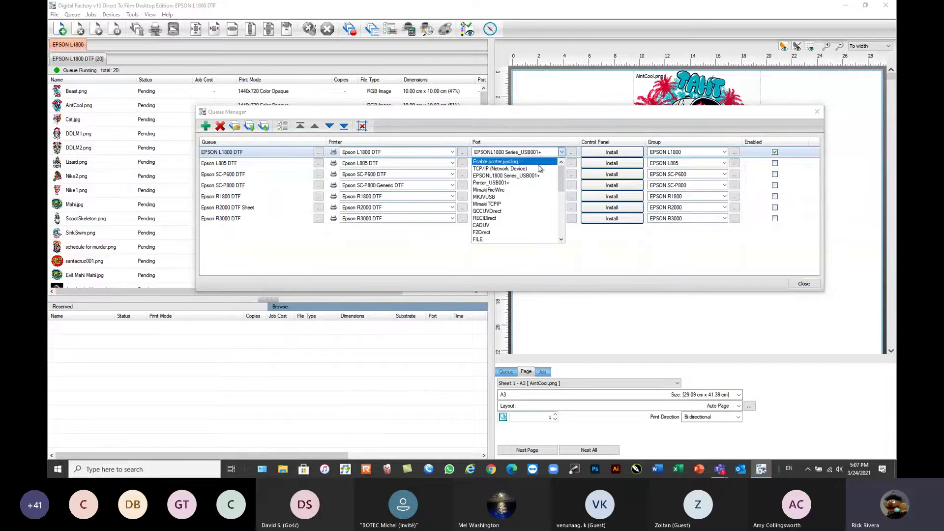
{"action": "left_click", "coordinate": [507, 176]}
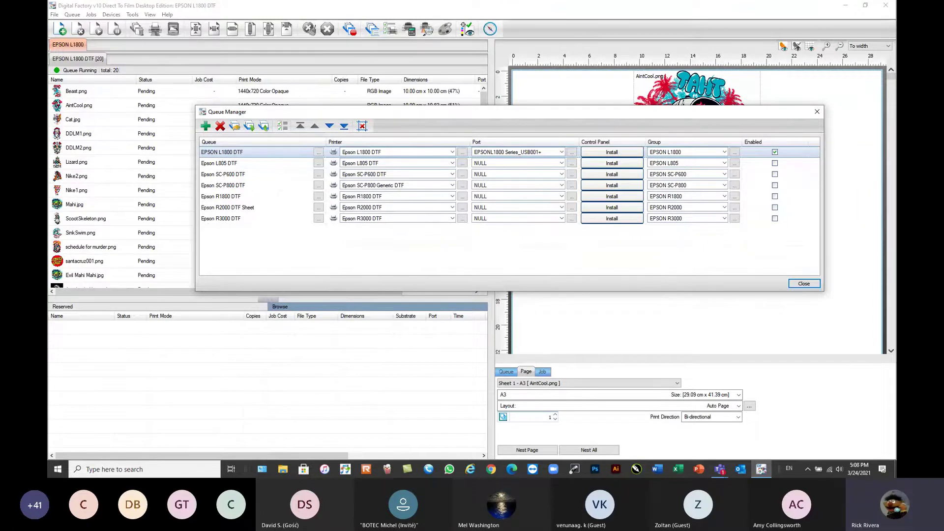
- Duplicate the EPSON L1800 DTF queue with the name suffix A3 and close the queue manager
{"action": "left_click_drag", "start_coordinate": [549, 115], "coordinate": [539, 134]}
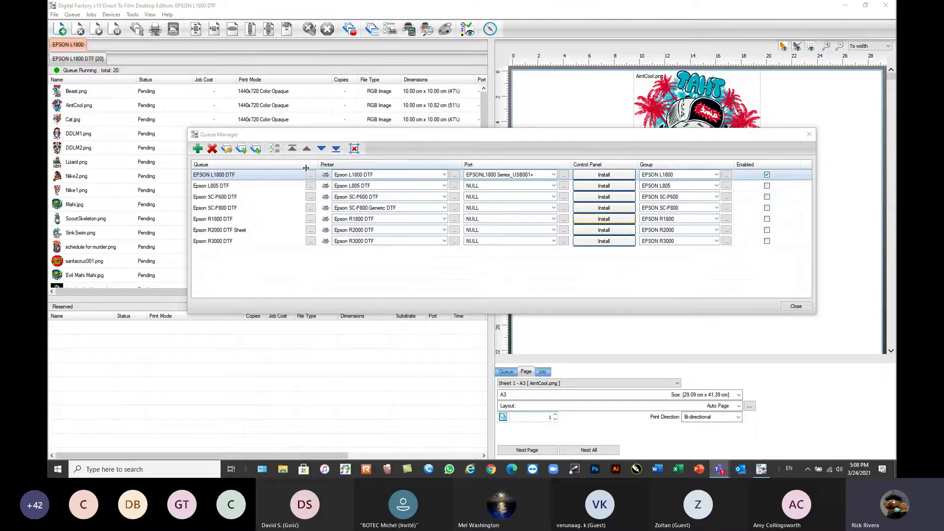
{"action": "left_click", "coordinate": [210, 179]}
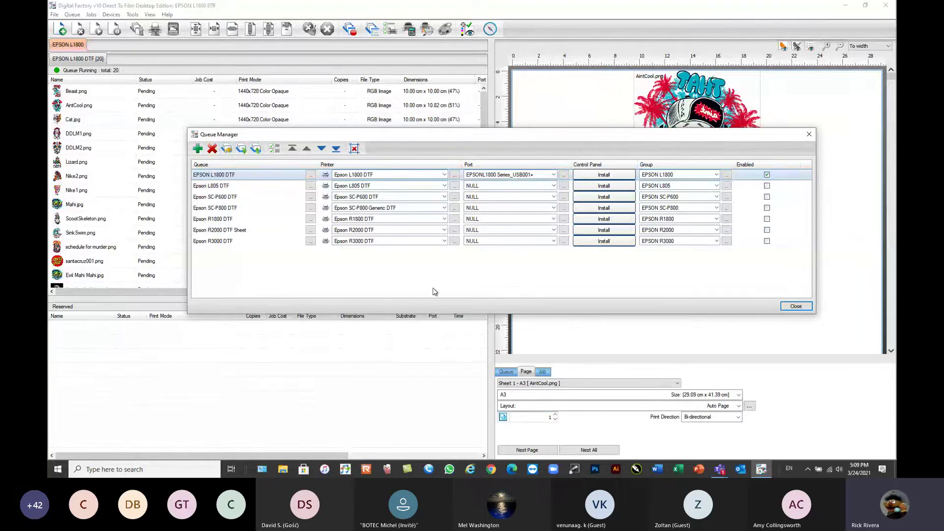
{"action": "left_click", "coordinate": [242, 149]}
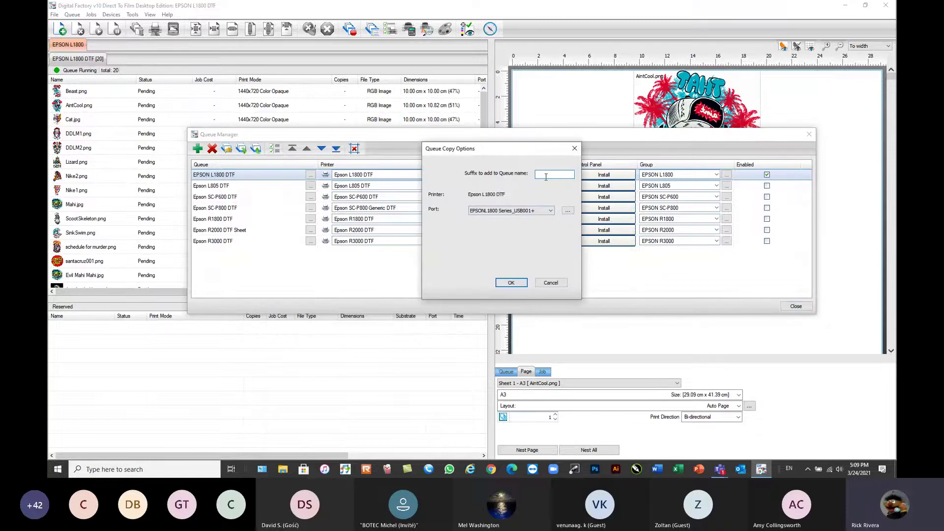
{"action": "type", "text": "A#"}
{"action": "type", "text": "3"}
{"action": "left_click", "coordinate": [512, 283]}
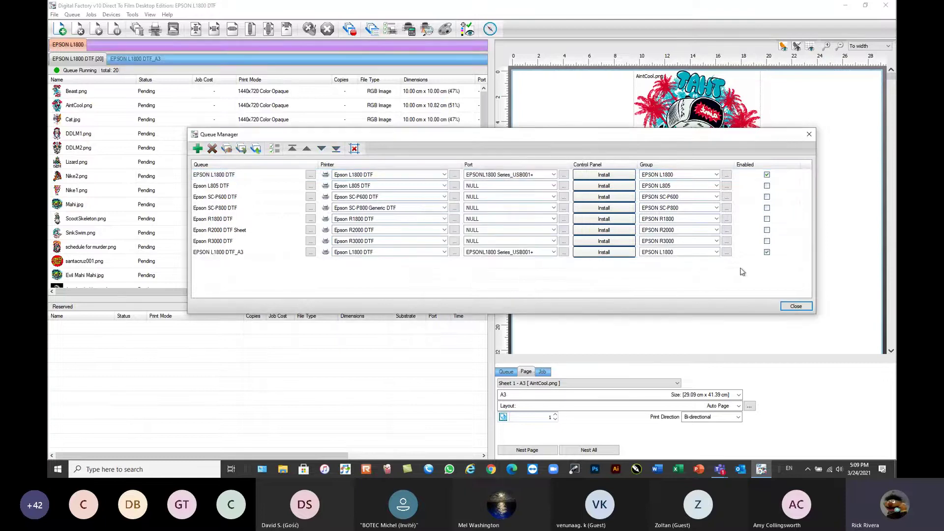
{"action": "left_click", "coordinate": [797, 308]}
{"action": "key", "text": "alt+Tab"}
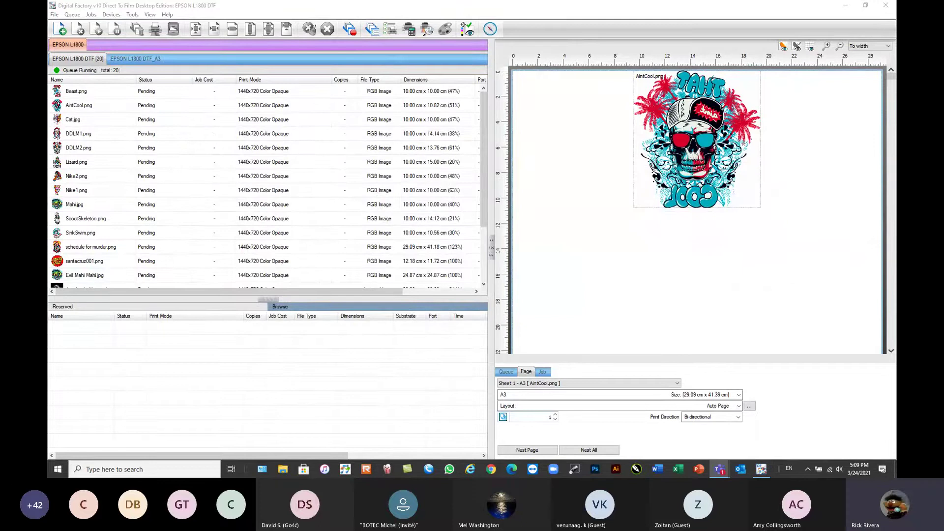
- Set the media size of the EPSON L1800 DTF_A3 queue to A4
{"action": "left_click", "coordinate": [90, 60]}
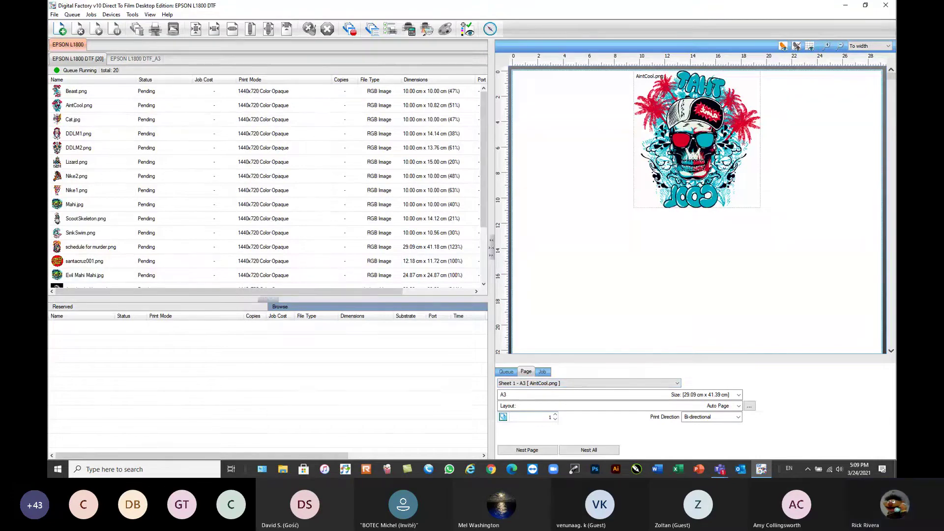
{"action": "left_click", "coordinate": [141, 60]}
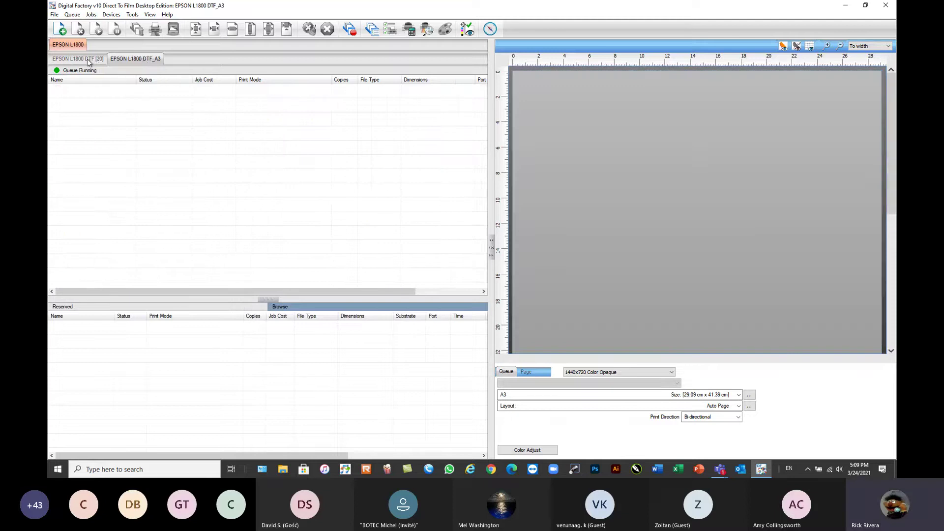
{"action": "left_click", "coordinate": [78, 59]}
{"action": "left_click", "coordinate": [135, 59]}
{"action": "left_click", "coordinate": [543, 396]}
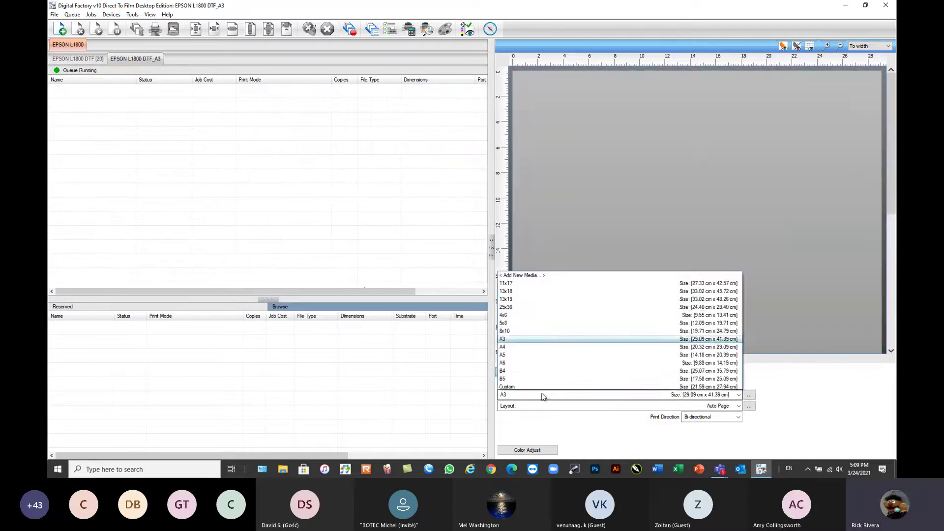
{"action": "left_click", "coordinate": [485, 252]}
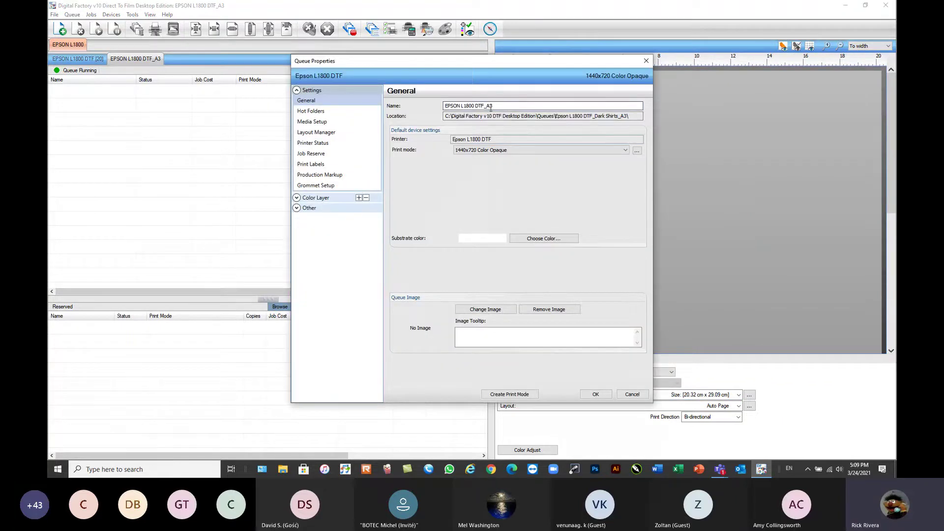
- Rename the duplicated queue EPSON L1800 DTF_A4 in its queue properties
{"action": "left_click_drag", "start_coordinate": [489, 107], "coordinate": [509, 107]}
{"action": "type", "text": "4"}
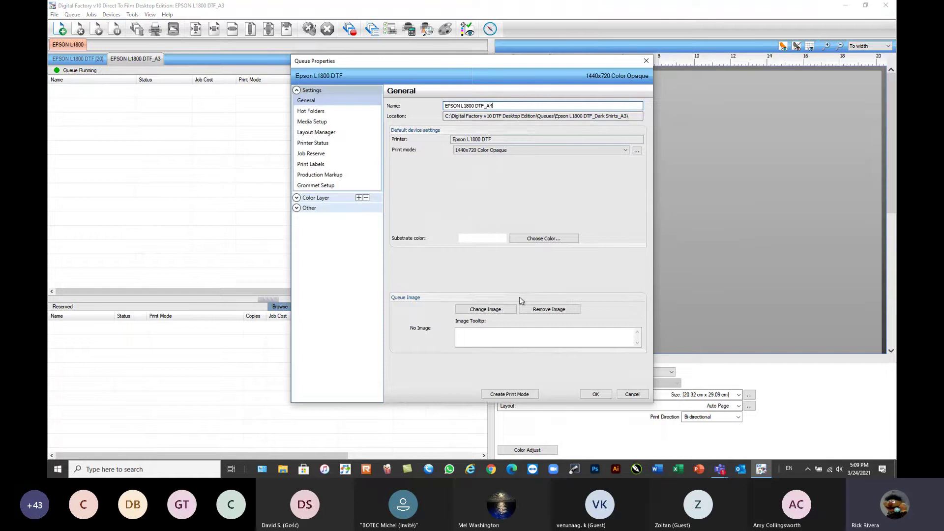
{"action": "left_click", "coordinate": [597, 394]}
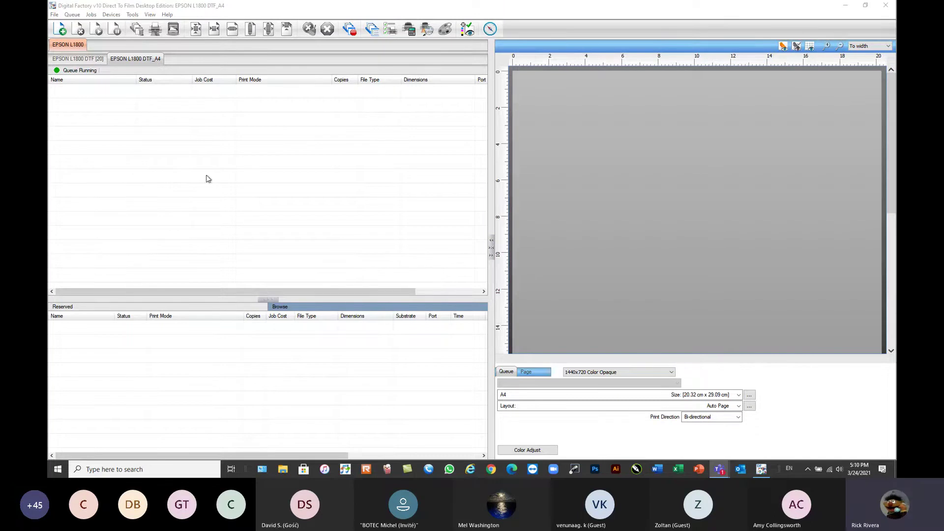
- Switch between the EPSON L1800 DTF and EPSON L1800 DTF_A4 queues to compare their jobs and media sizes
{"action": "left_click", "coordinate": [166, 111]}
{"action": "left_click", "coordinate": [80, 59]}
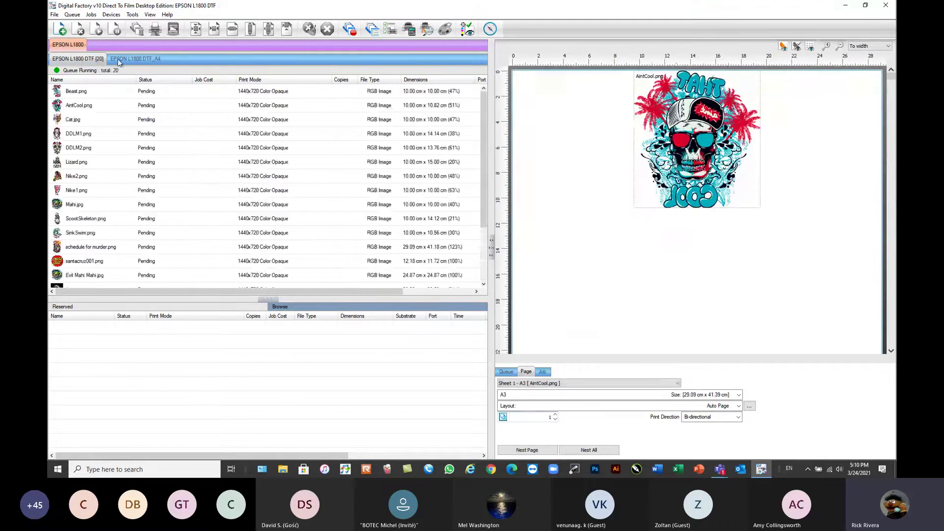
{"action": "left_click", "coordinate": [118, 58]}
{"action": "left_click", "coordinate": [81, 59]}
{"action": "left_click", "coordinate": [143, 60]}
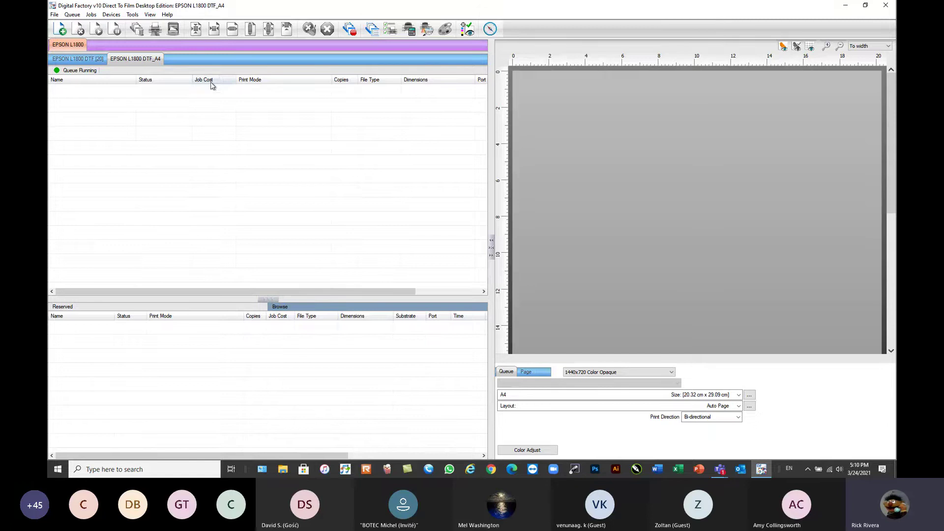
{"action": "left_click", "coordinate": [99, 61]}
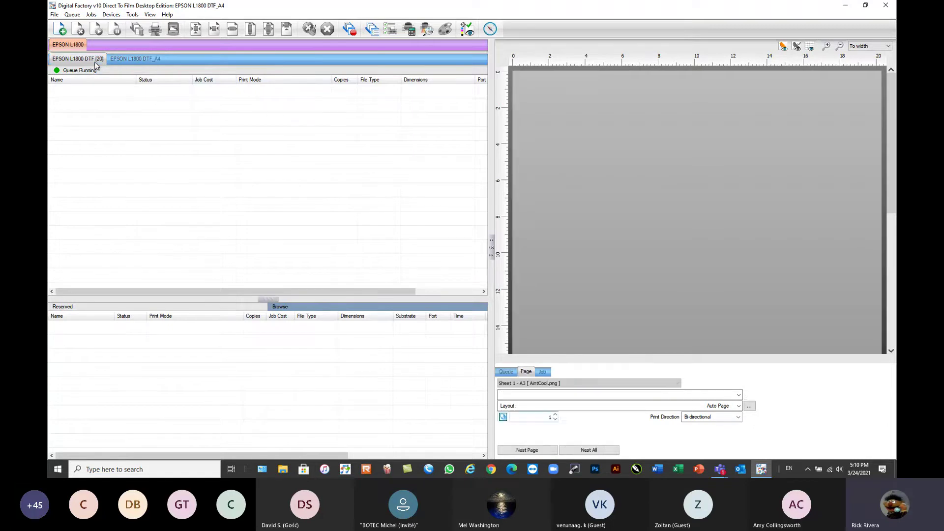
{"action": "left_click", "coordinate": [127, 61]}
{"action": "left_click", "coordinate": [90, 60]}
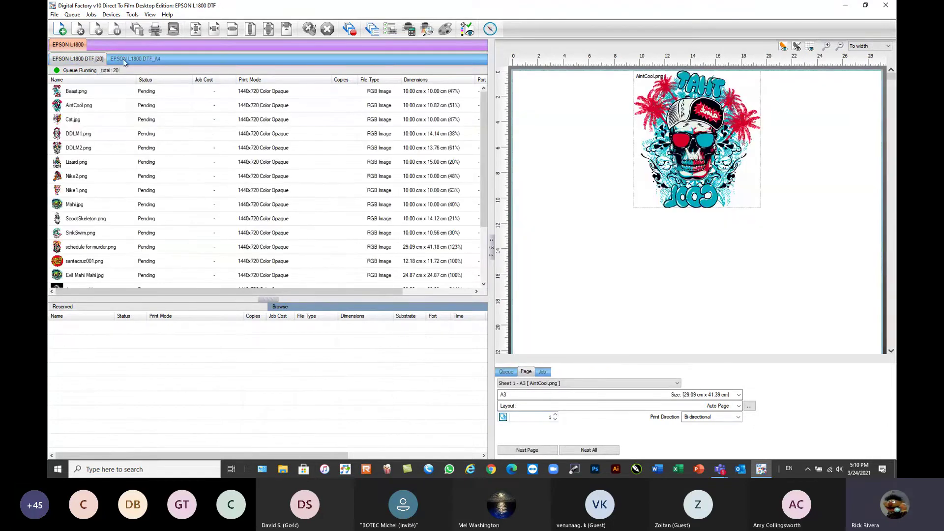
- Disable the EPSON L1800 DTF_A4 queue in the queue manager and close the manager
{"action": "left_click", "coordinate": [72, 14]}
{"action": "left_click", "coordinate": [93, 131]}
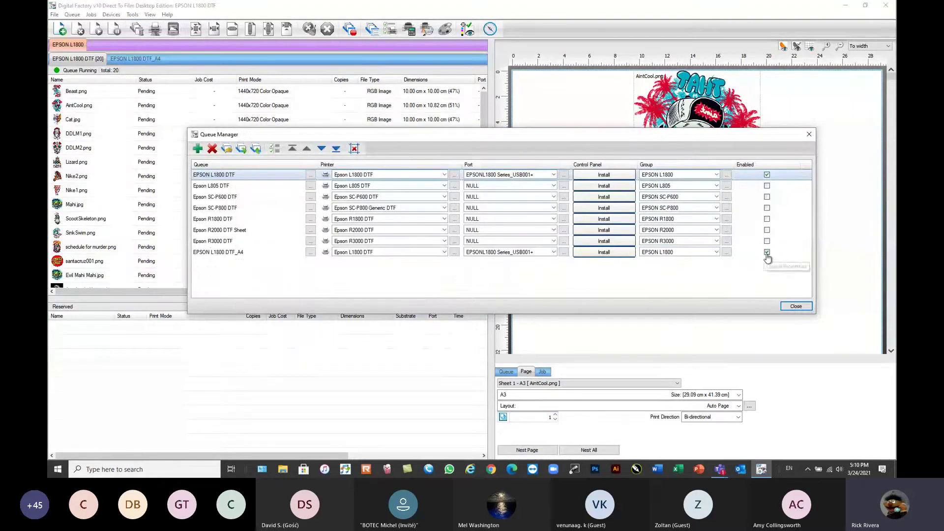
{"action": "left_click", "coordinate": [767, 252]}
{"action": "left_click", "coordinate": [795, 307]}
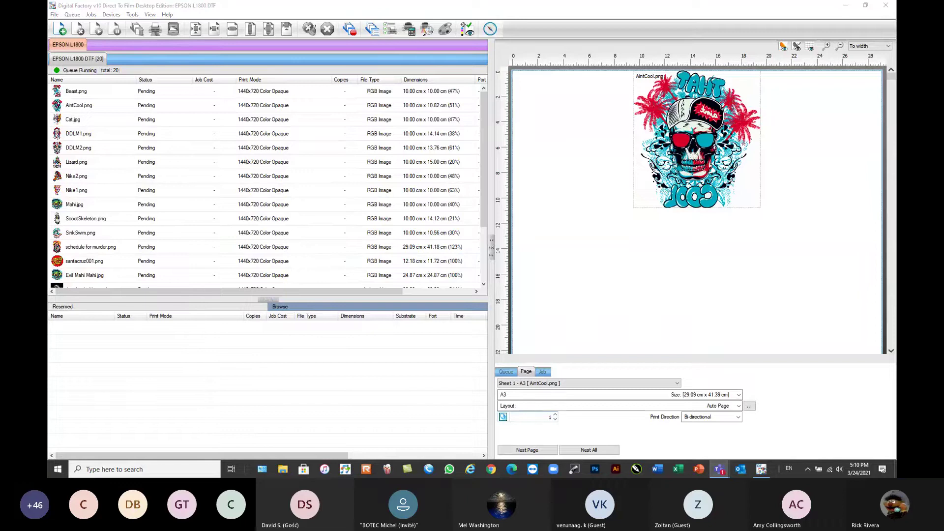
- Check which file formats can be imported as jobs, and cancel without opening a file
{"action": "left_click", "coordinate": [260, 10]}
{"action": "mouse_move", "coordinate": [256, 98]}
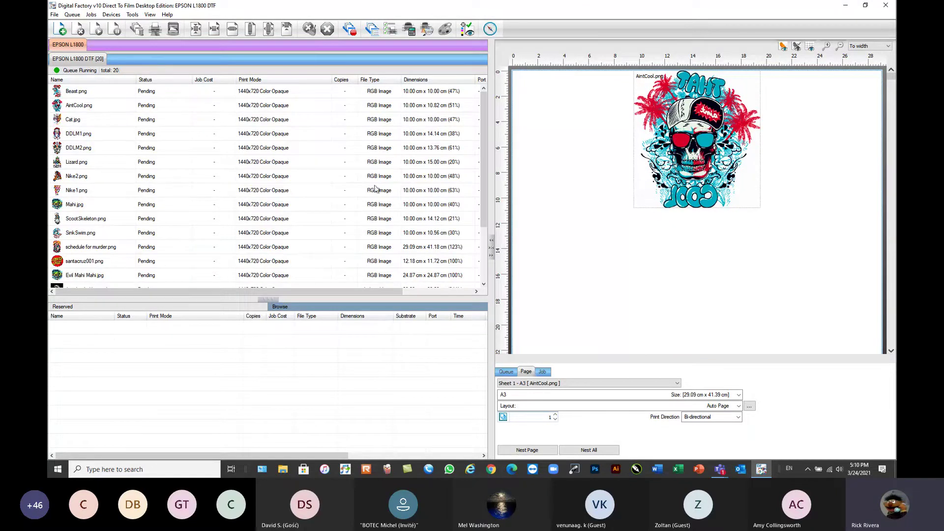
{"action": "left_click", "coordinate": [60, 29]}
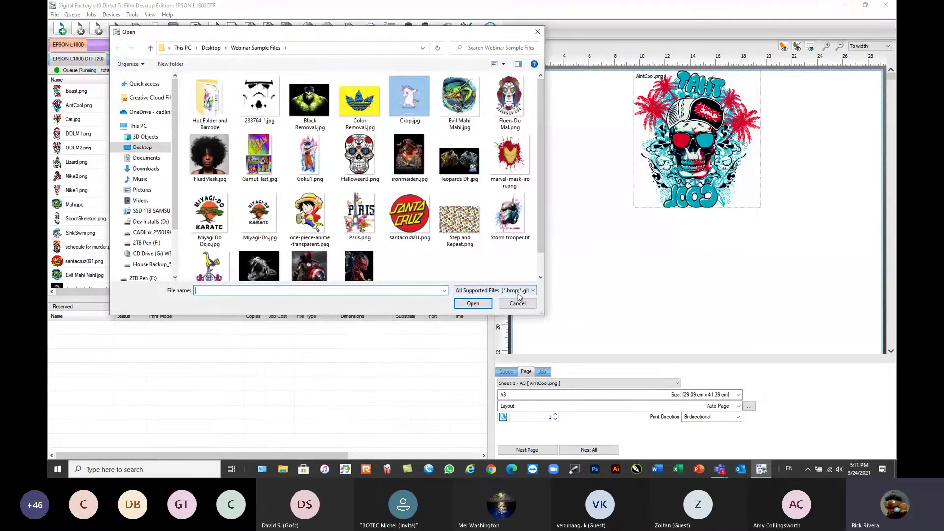
{"action": "left_click", "coordinate": [518, 292]}
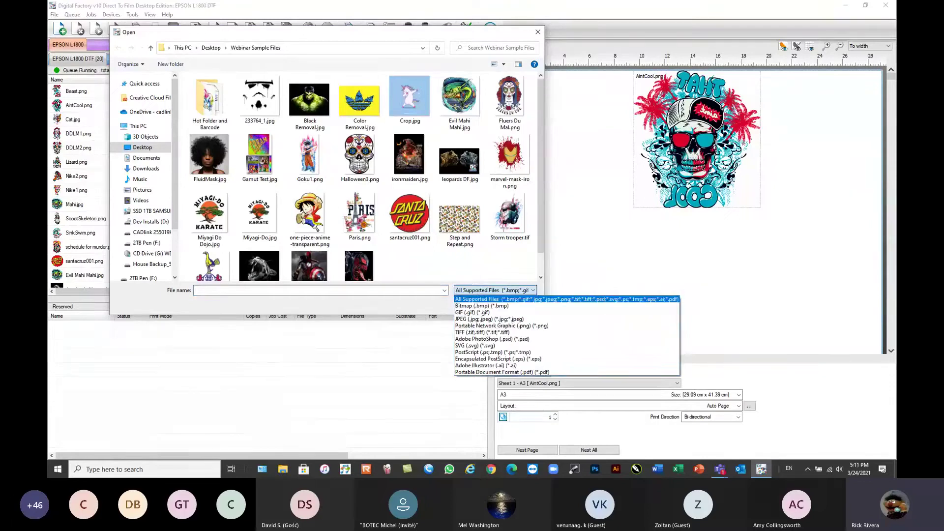
{"action": "key", "text": "Return"}
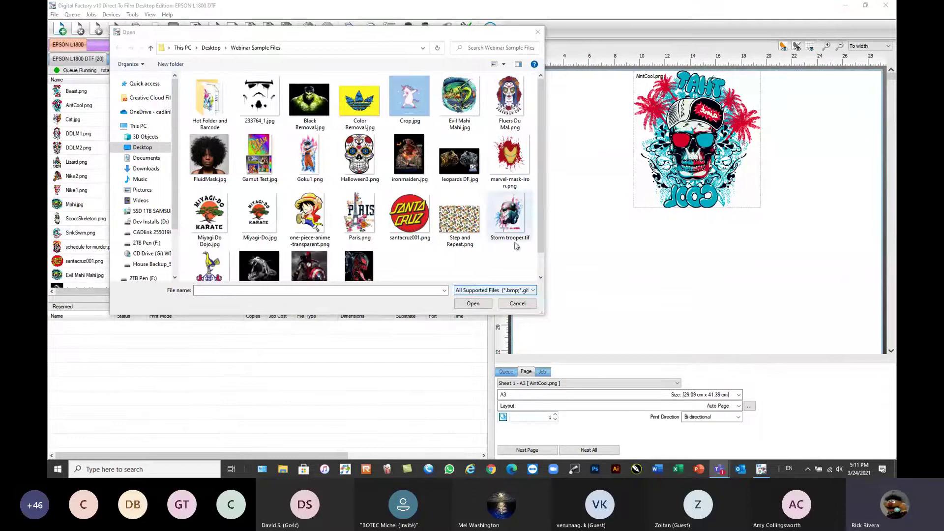
{"action": "left_click", "coordinate": [519, 291]}
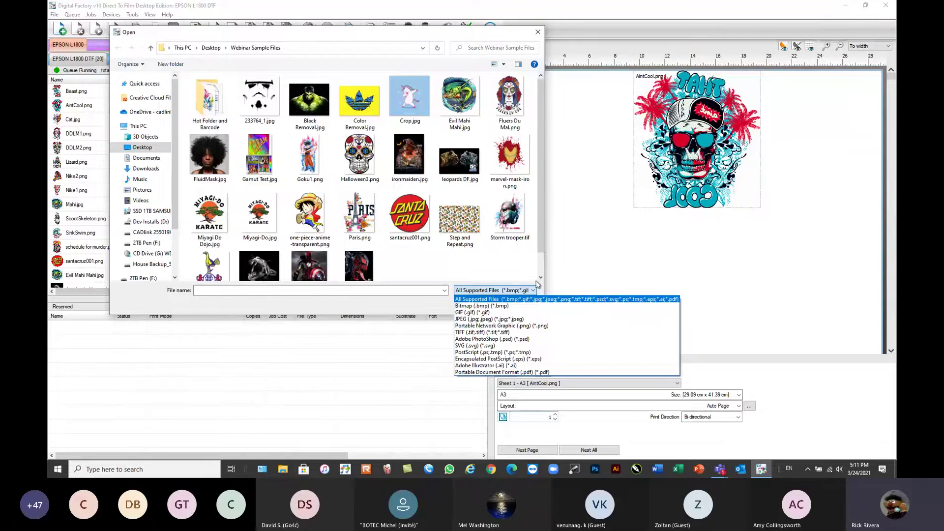
{"action": "left_click", "coordinate": [520, 294]}
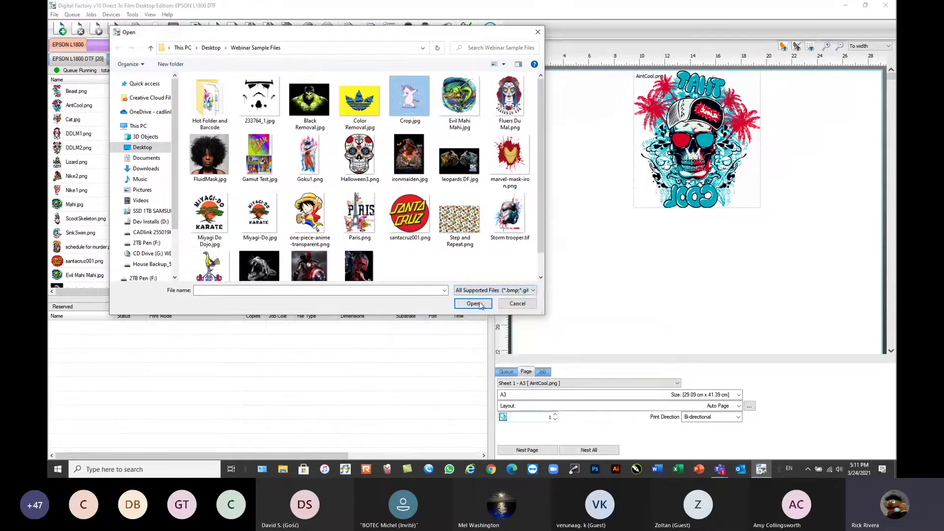
{"action": "left_click", "coordinate": [518, 304]}
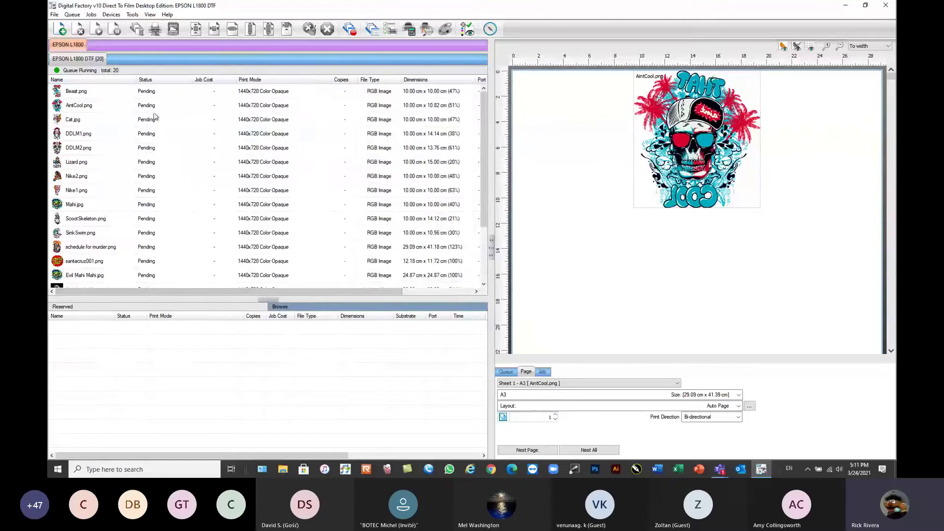
- Look through the queued jobs and view the AintCool.png page among the other pages in the layout preview
{"action": "mouse_move", "coordinate": [247, 198]}
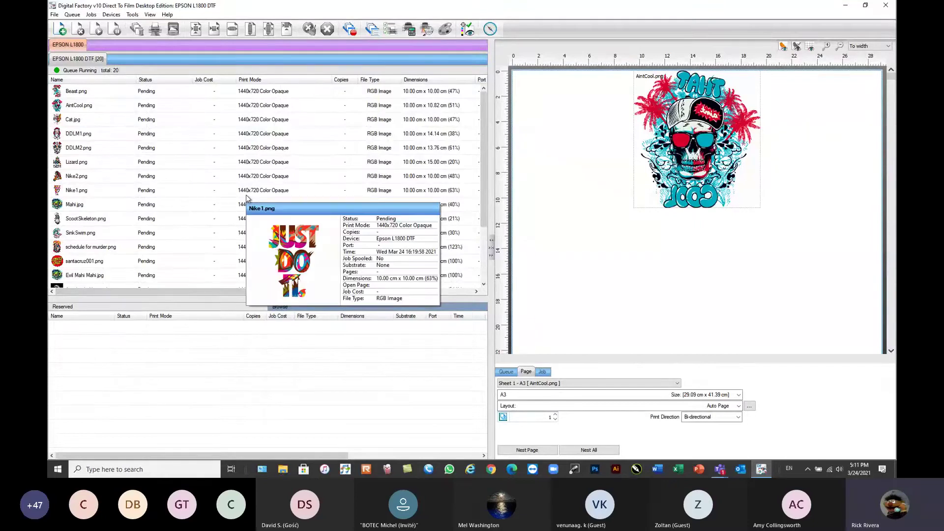
{"action": "scroll", "coordinate": [261, 191], "scroll_direction": "down", "scroll_amount": 3}
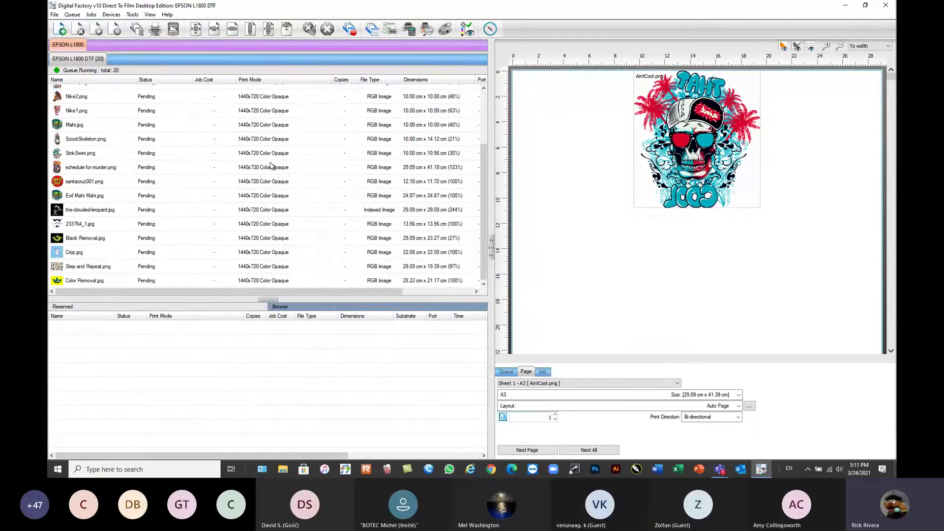
{"action": "scroll", "coordinate": [266, 182], "scroll_direction": "up", "scroll_amount": 3}
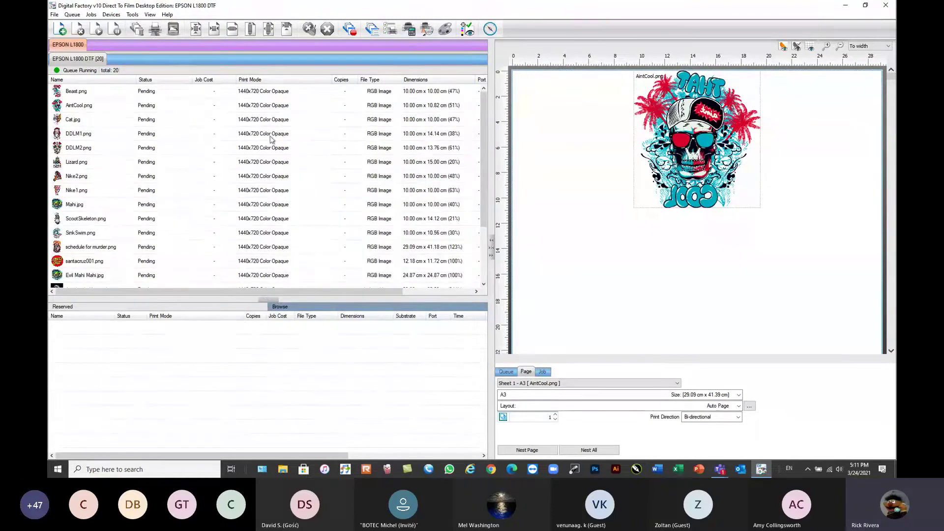
{"action": "left_click", "coordinate": [733, 158]}
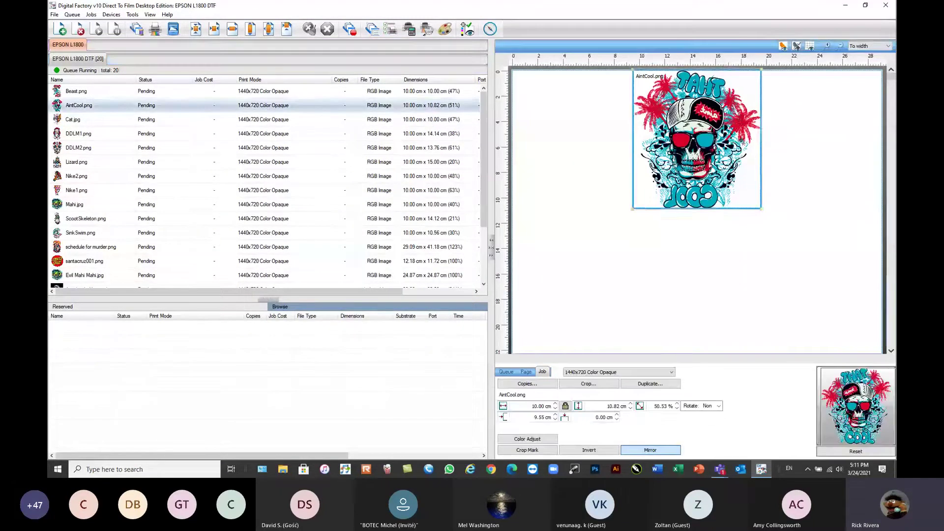
{"action": "scroll", "coordinate": [728, 161], "scroll_direction": "down", "scroll_amount": 2}
{"action": "scroll", "coordinate": [726, 166], "scroll_direction": "down", "scroll_amount": 3}
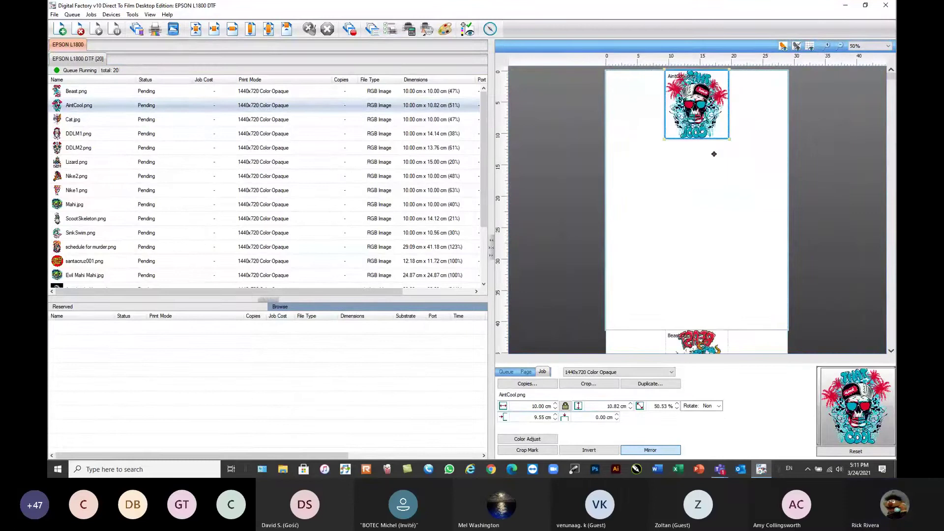
{"action": "scroll", "coordinate": [713, 136], "scroll_direction": "down", "scroll_amount": 2}
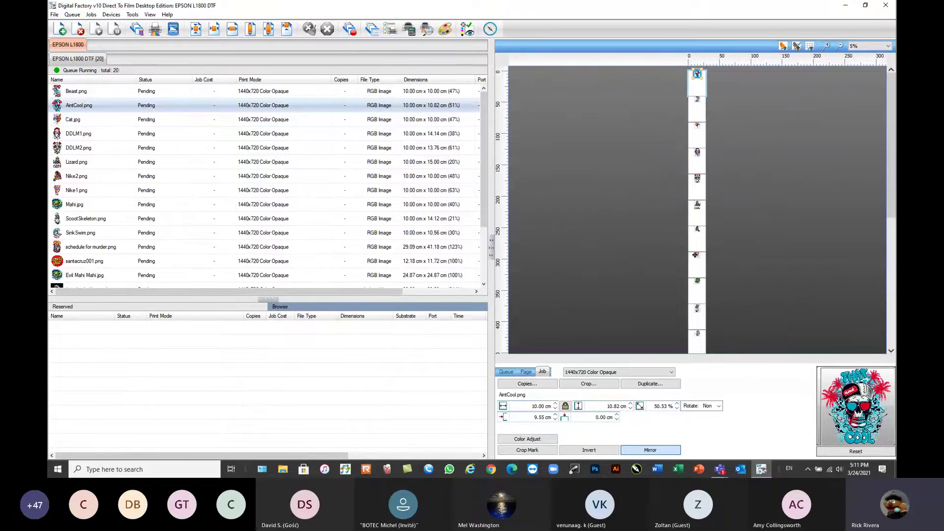
{"action": "scroll", "coordinate": [694, 78], "scroll_direction": "up", "scroll_amount": 2}
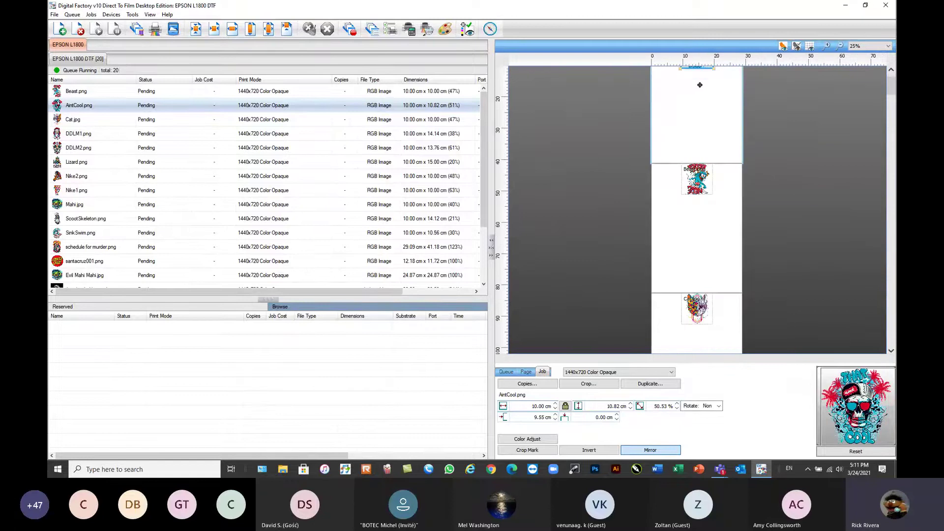
{"action": "scroll", "coordinate": [703, 90], "scroll_direction": "down", "scroll_amount": 1}
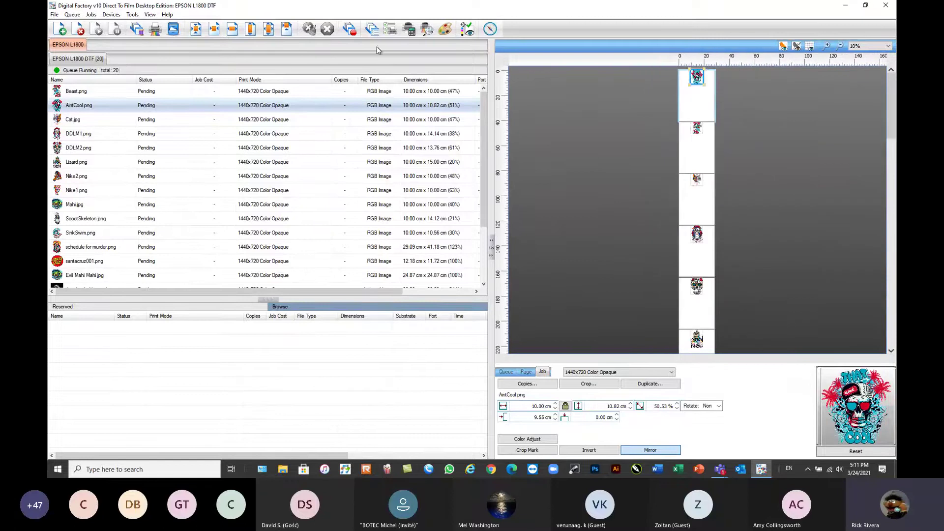
- Turn on Single Page Mode for the layout preview and set its zoom to To fit
{"action": "left_click", "coordinate": [150, 15]}
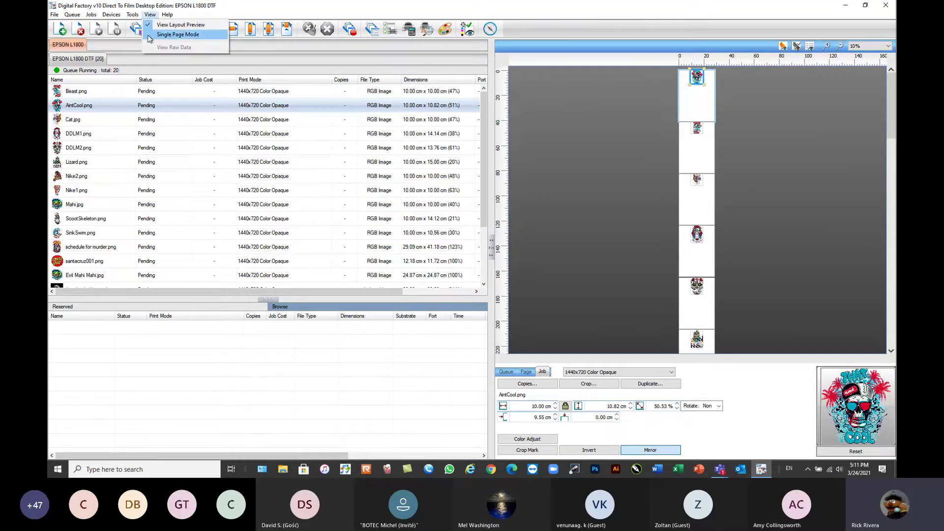
{"action": "left_click", "coordinate": [150, 35]}
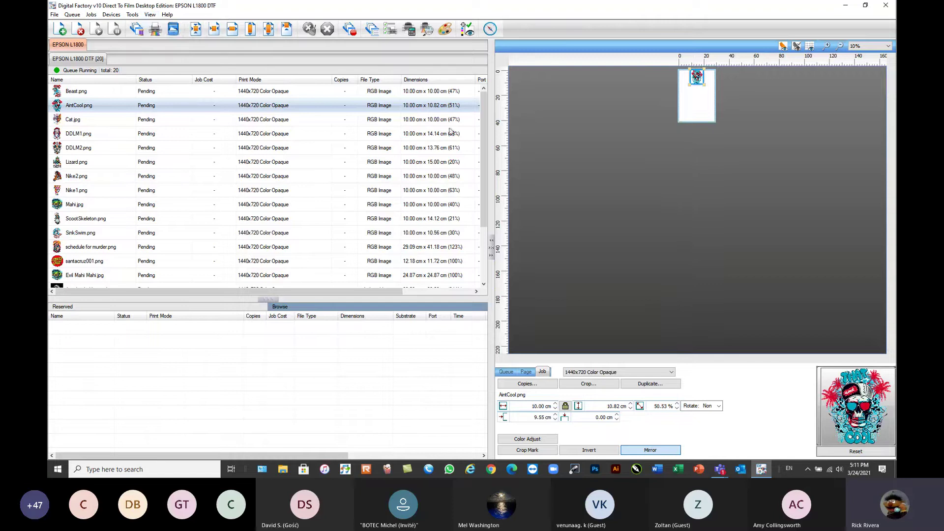
{"action": "left_click", "coordinate": [869, 50]}
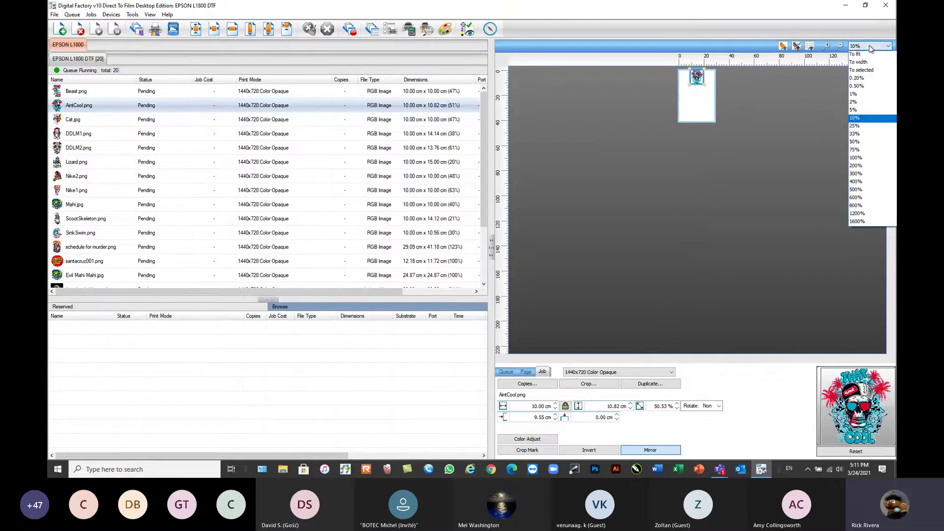
{"action": "left_click", "coordinate": [858, 54]}
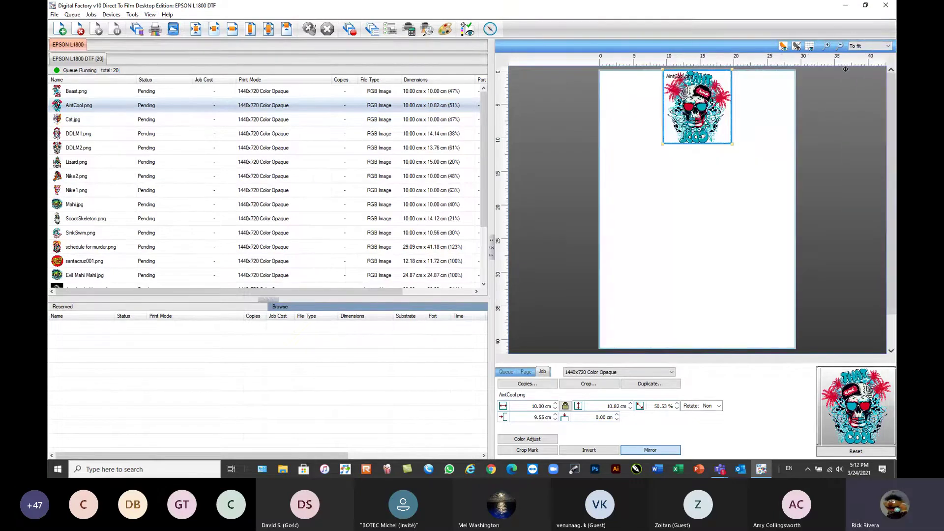
- Examine individual job pages one at a time, including Cat.jpg, Lizard.png, santacruz001.png and schedule for murder.png
{"action": "left_click", "coordinate": [91, 120]}
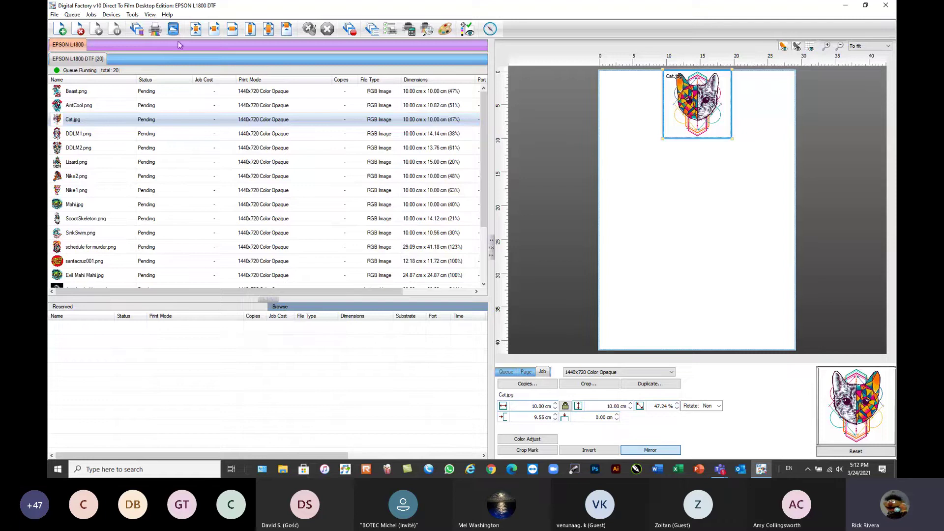
{"action": "left_click", "coordinate": [103, 163]}
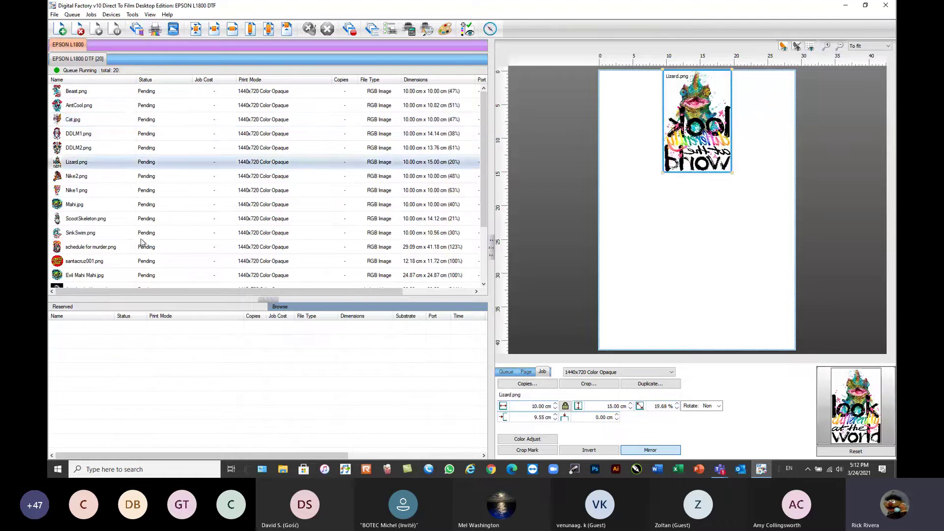
{"action": "left_click", "coordinate": [141, 236]}
{"action": "left_click", "coordinate": [142, 261]}
{"action": "left_click", "coordinate": [248, 164]}
{"action": "left_click", "coordinate": [103, 177]}
{"action": "left_click", "coordinate": [115, 248]}
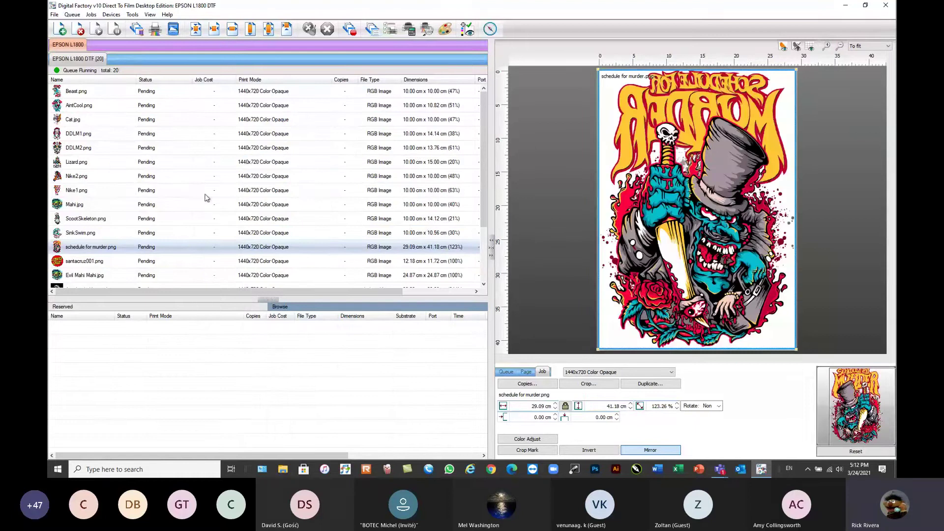
{"action": "left_click", "coordinate": [110, 262]}
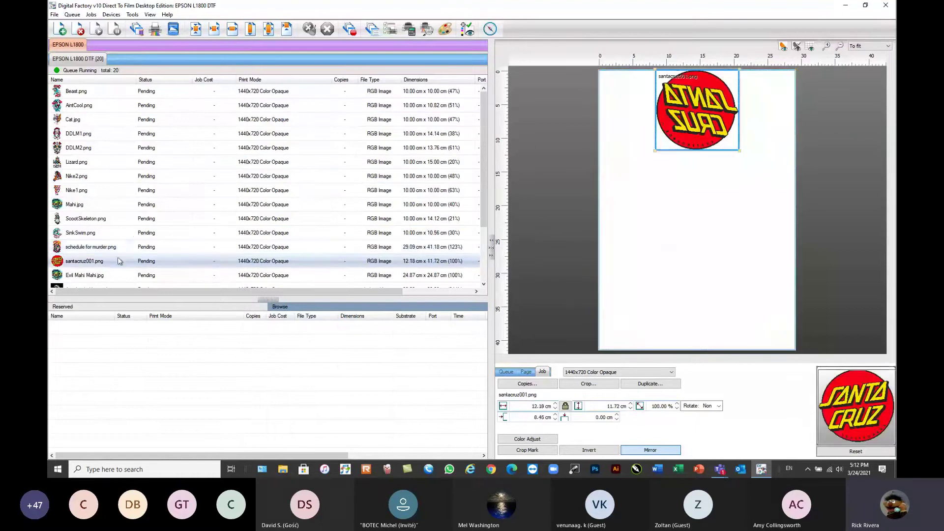
{"action": "left_click", "coordinate": [76, 251]}
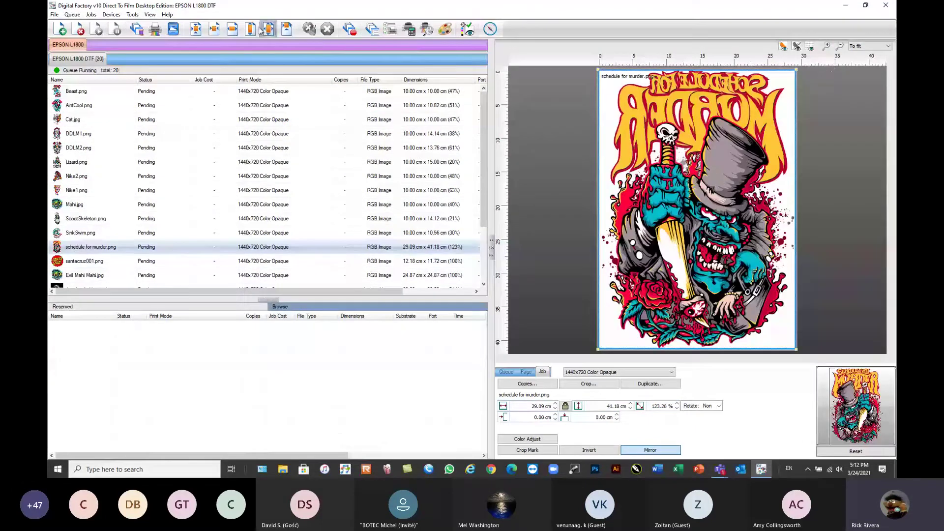
- Turn off Single Page Mode and set the layout preview zoom to To width
{"action": "left_click", "coordinate": [156, 28]}
{"action": "left_click", "coordinate": [173, 36]}
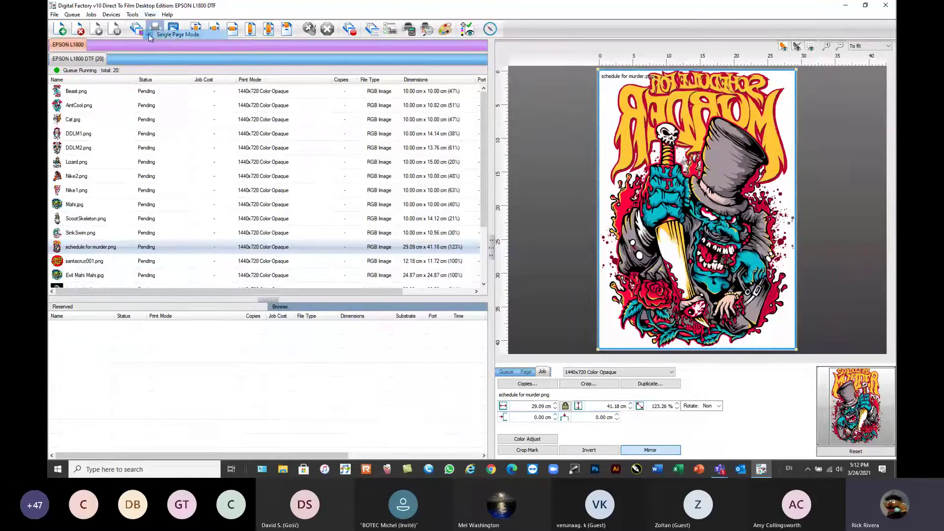
{"action": "scroll", "coordinate": [729, 74], "scroll_direction": "up", "scroll_amount": 2}
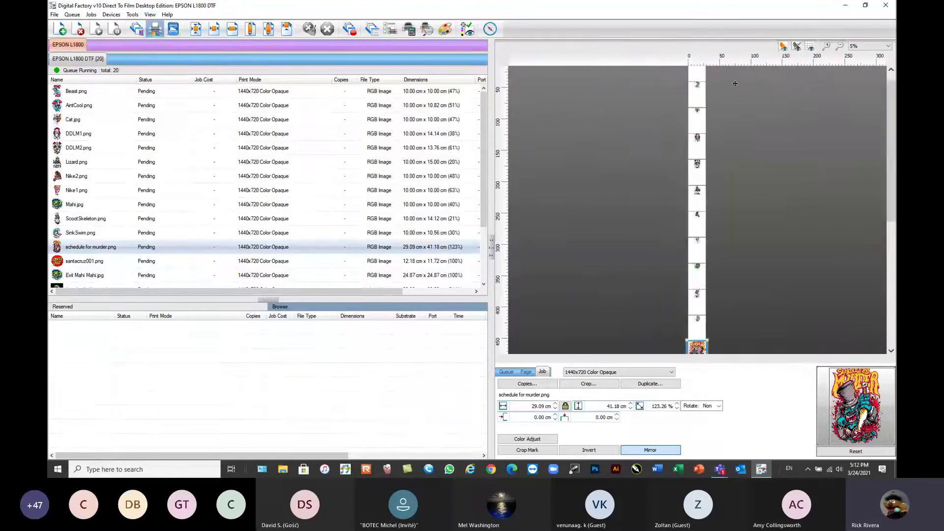
{"action": "left_click", "coordinate": [888, 45]}
{"action": "left_click", "coordinate": [868, 62]}
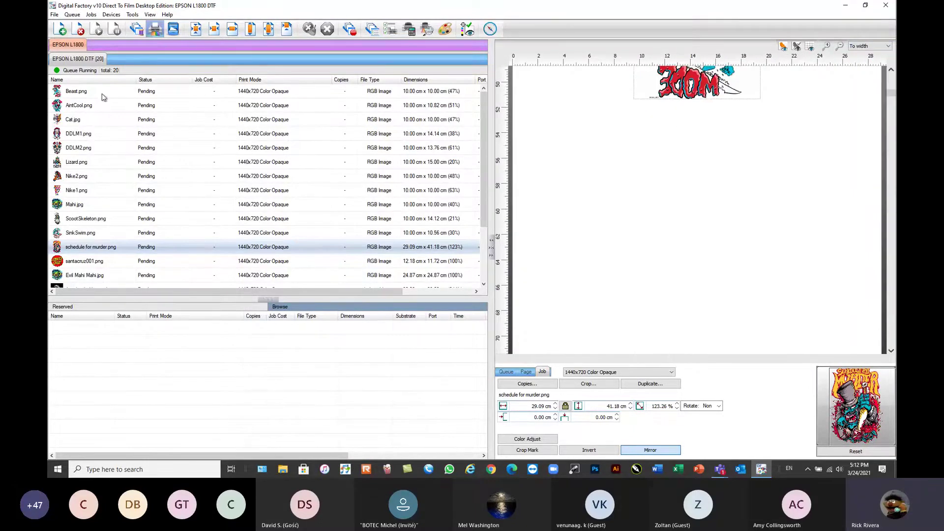
- Select the Beast.png job and inspect its artwork up close in the layout preview
{"action": "left_click", "coordinate": [150, 97]}
{"action": "scroll", "coordinate": [681, 127], "scroll_direction": "up", "scroll_amount": 3}
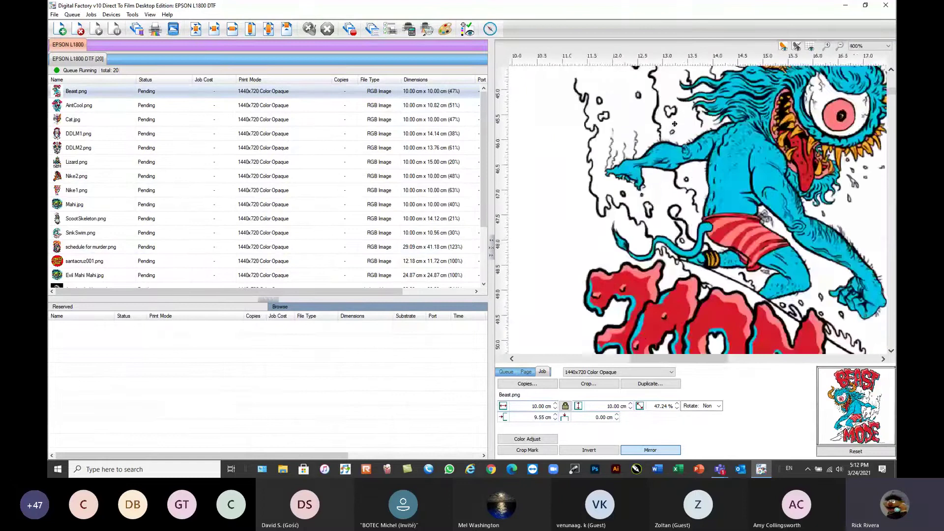
{"action": "scroll", "coordinate": [676, 123], "scroll_direction": "down", "scroll_amount": 3}
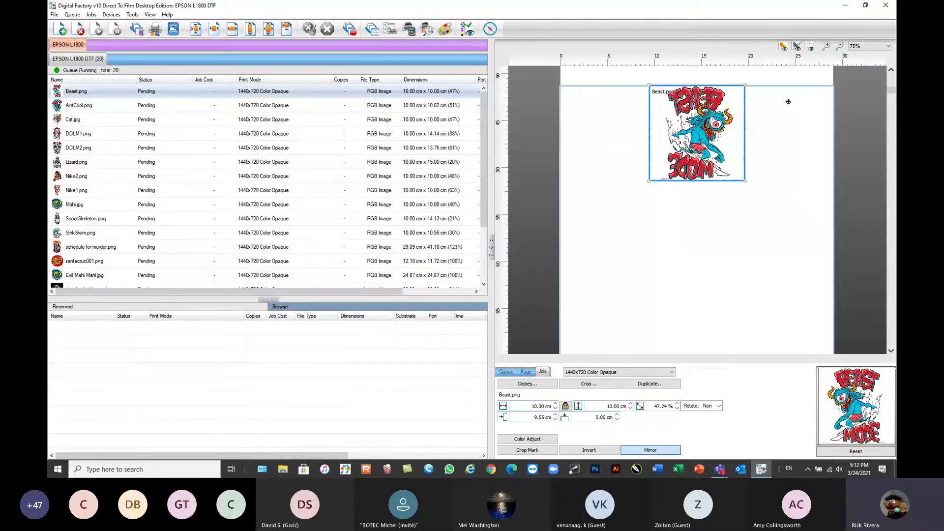
- Show and hide the layout preview's grid, and set the preview zoom to To width
{"action": "left_click", "coordinate": [810, 47]}
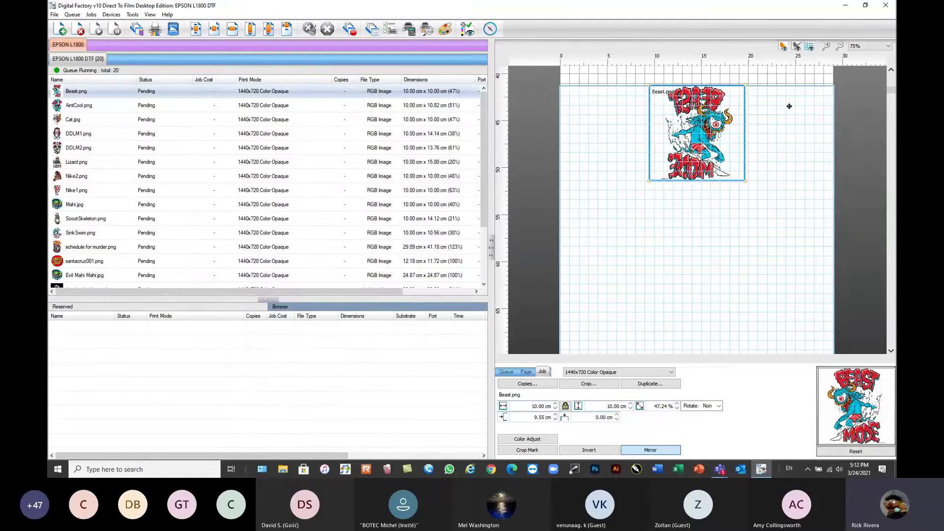
{"action": "left_click", "coordinate": [810, 47]}
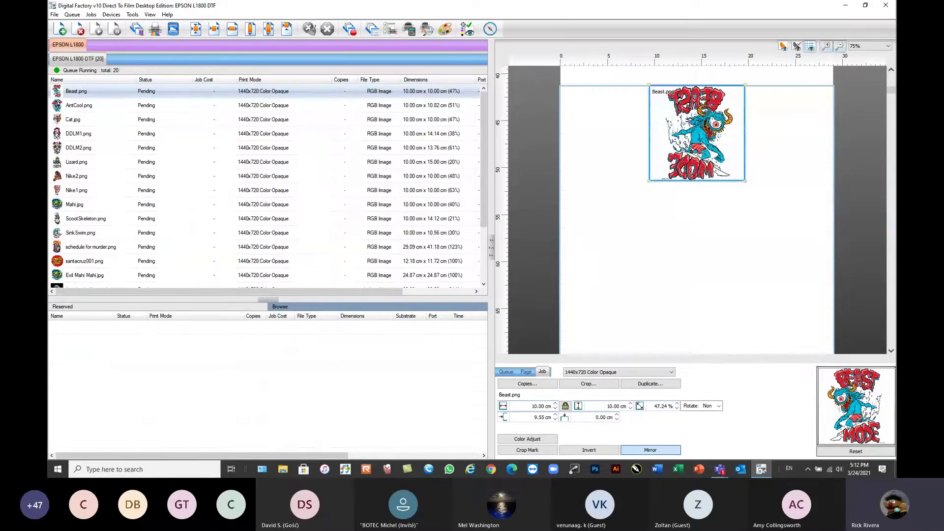
{"action": "left_click", "coordinate": [888, 46]}
{"action": "left_click", "coordinate": [865, 63]}
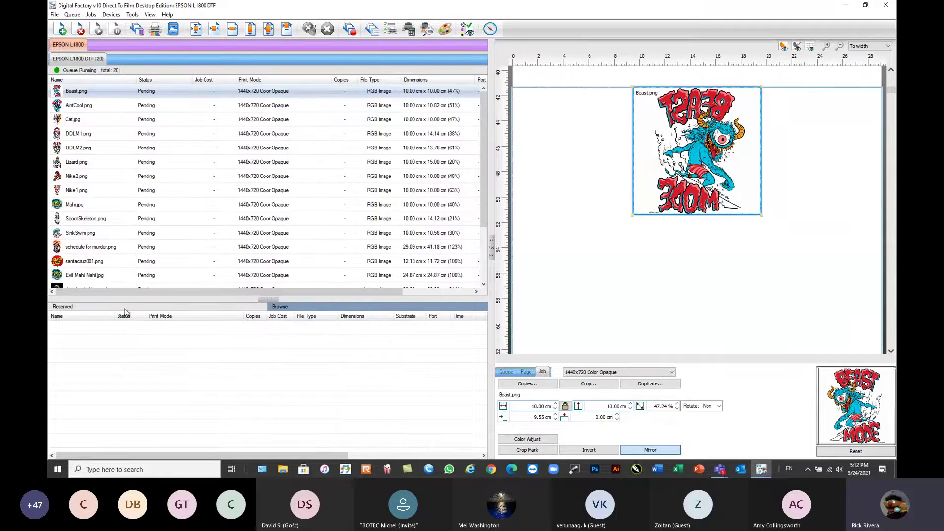
- In the queue manager, set the EPSON L1800 DTF queue's port to NULL
{"action": "left_click", "coordinate": [72, 14]}
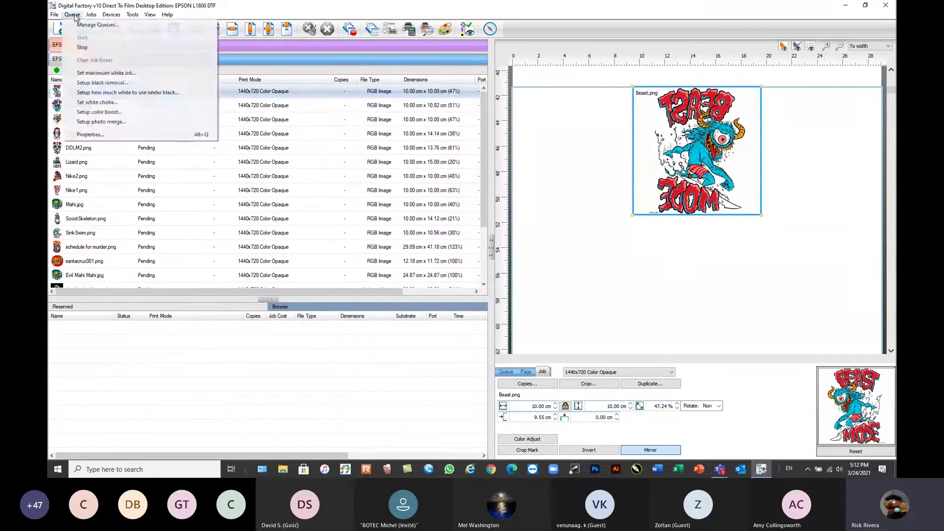
{"action": "left_click", "coordinate": [80, 25]}
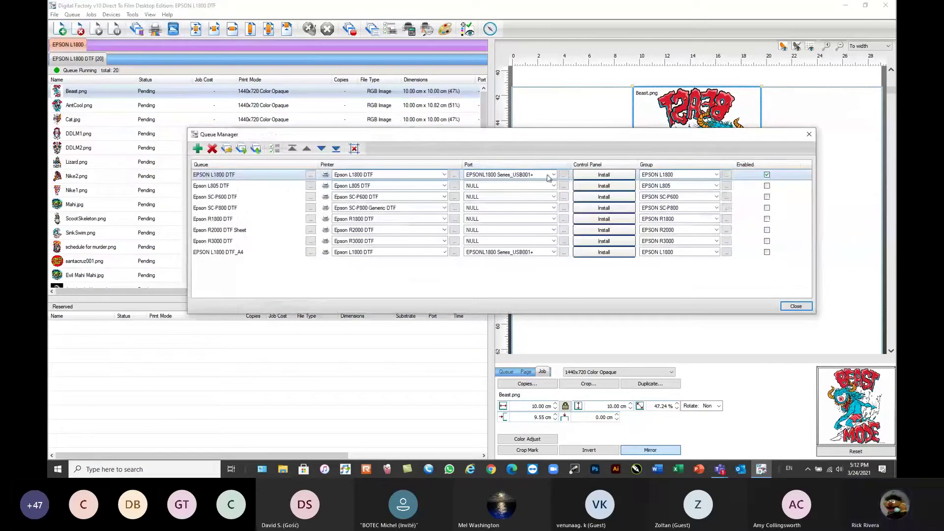
{"action": "left_click", "coordinate": [553, 175]}
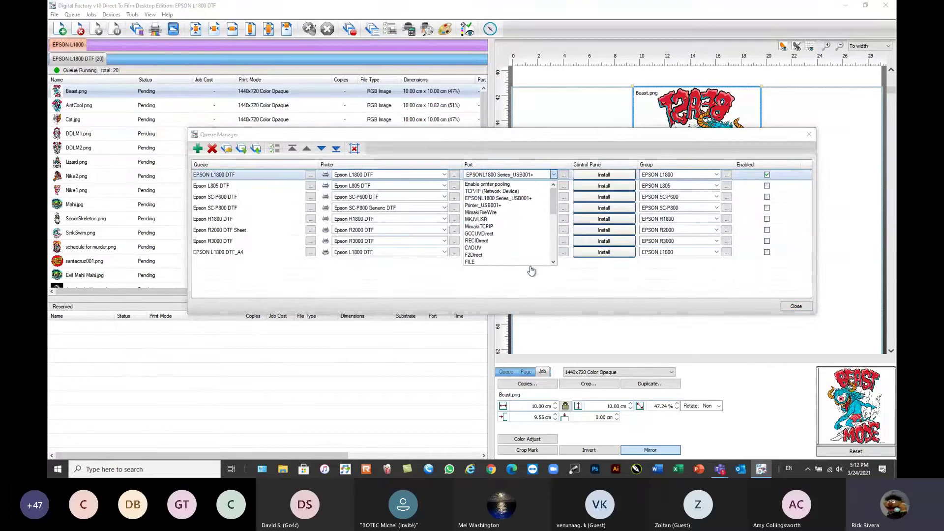
{"action": "scroll", "coordinate": [554, 267], "scroll_direction": "down", "scroll_amount": 1}
{"action": "left_click", "coordinate": [497, 261]}
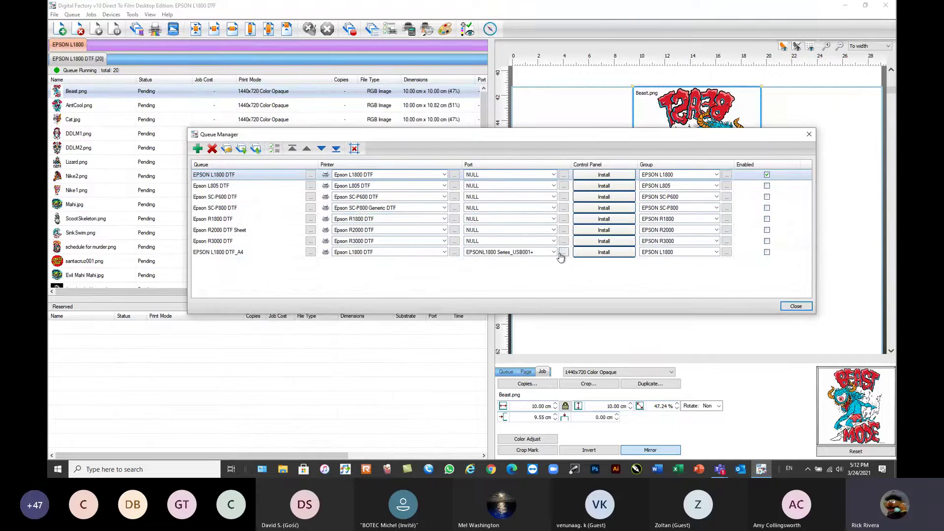
{"action": "left_click", "coordinate": [796, 306]}
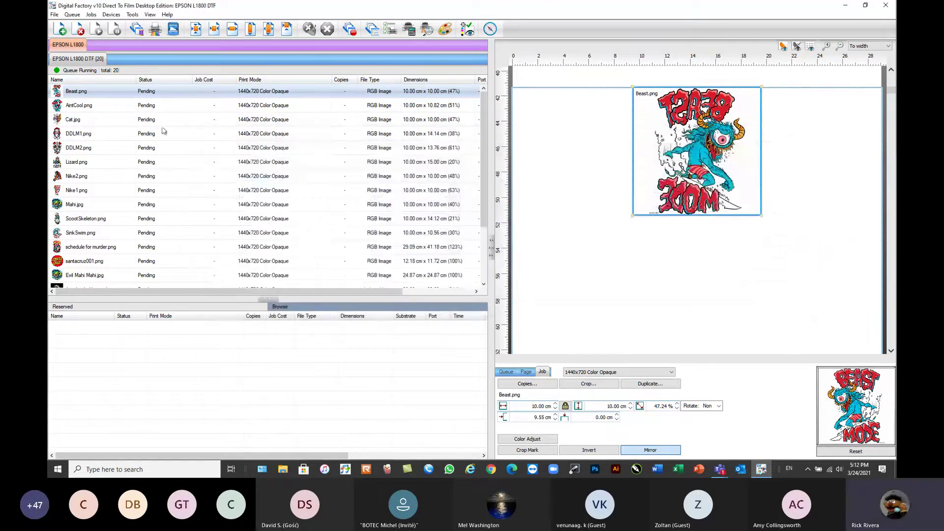
- Print the Beast.png job from the EPSON L1800 DTF queue
{"action": "right_click", "coordinate": [99, 96]}
{"action": "left_click", "coordinate": [120, 177]}
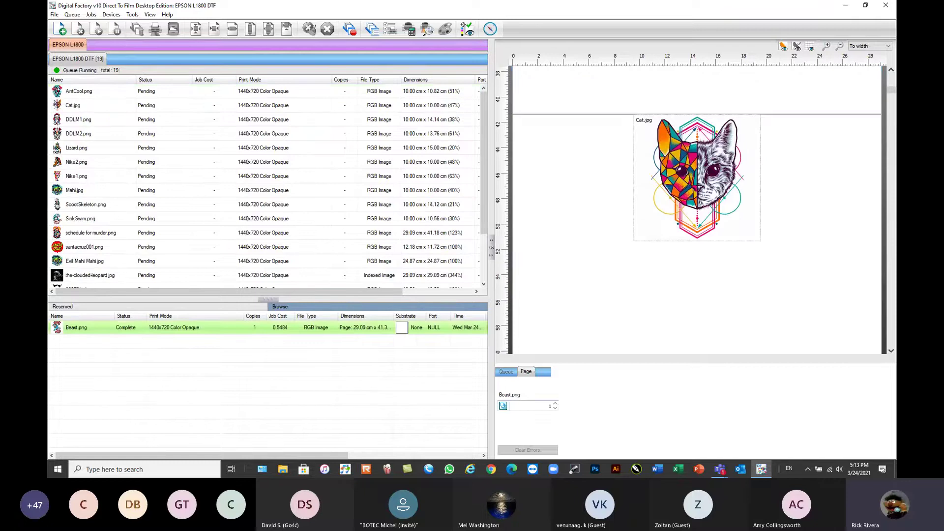
{"action": "key", "text": "alt+Tab"}
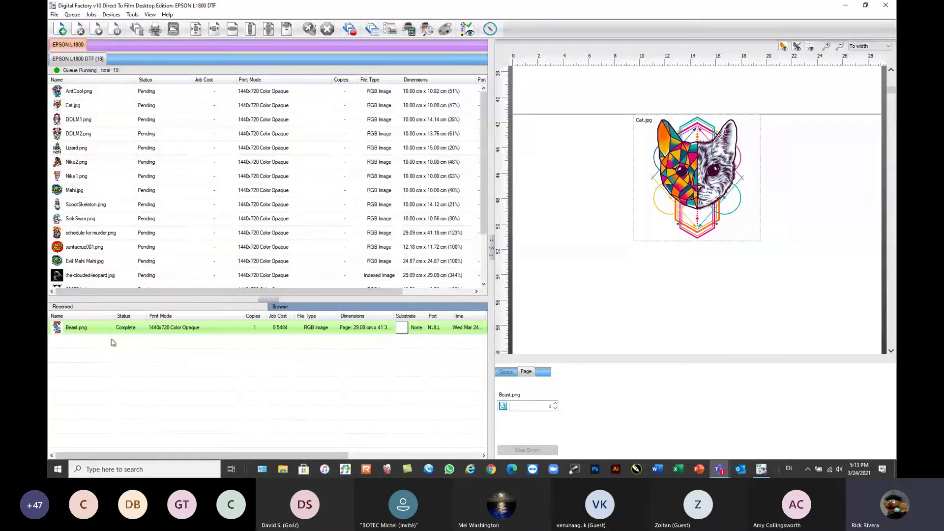
- Examine the Beast.png entry in the reserved jobs, including its job details and available commands
{"action": "mouse_move", "coordinate": [99, 333]}
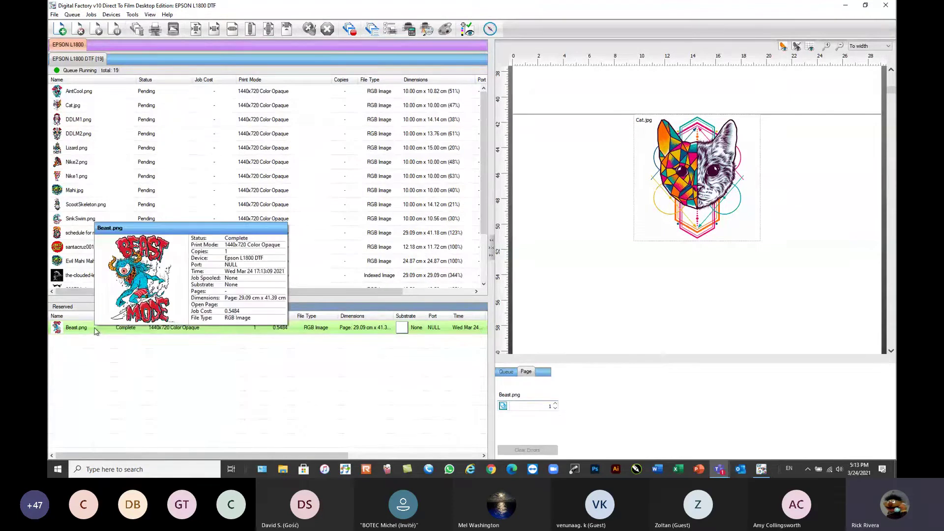
{"action": "left_click", "coordinate": [96, 330]}
{"action": "right_click", "coordinate": [96, 329]}
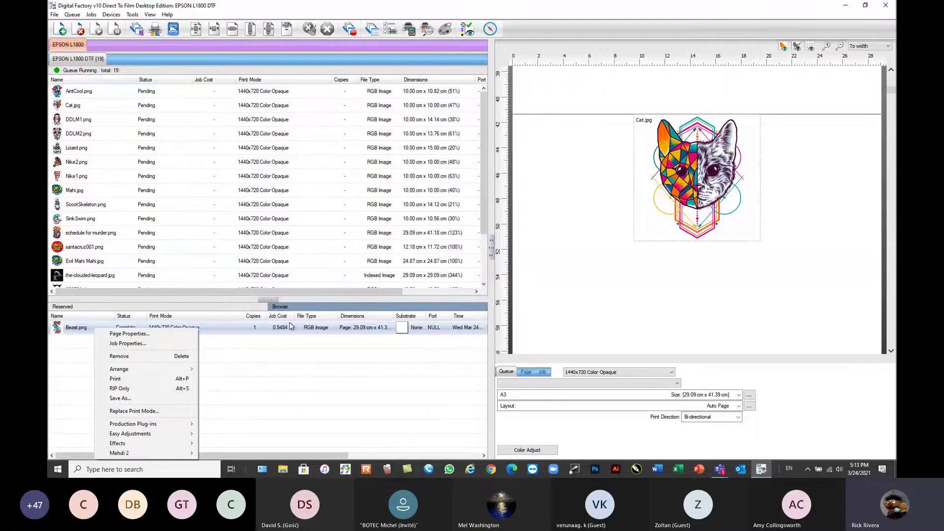
- Browse to the Webinar Sample Files folder on the Desktop and add Goku1.png to the print queue
{"action": "left_click", "coordinate": [302, 309]}
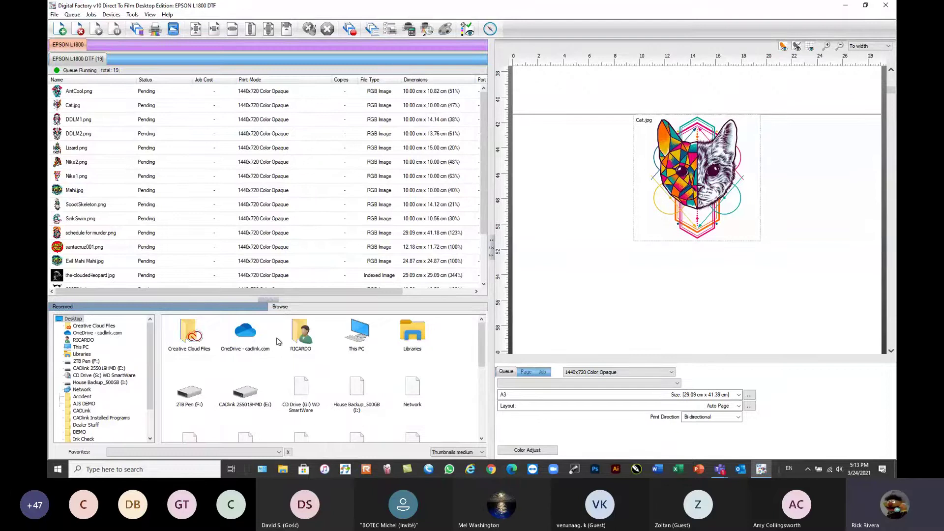
{"action": "scroll", "coordinate": [423, 349], "scroll_direction": "down", "scroll_amount": 3}
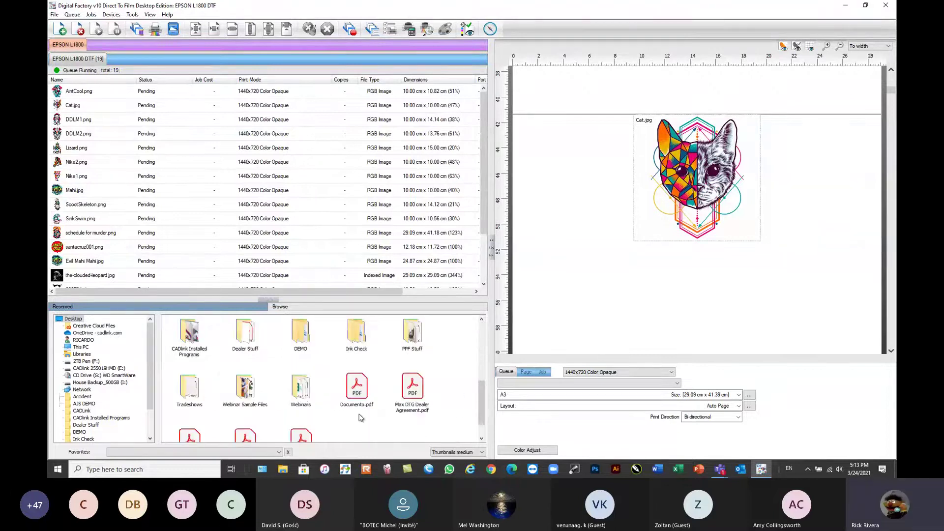
{"action": "double_click", "coordinate": [246, 398]}
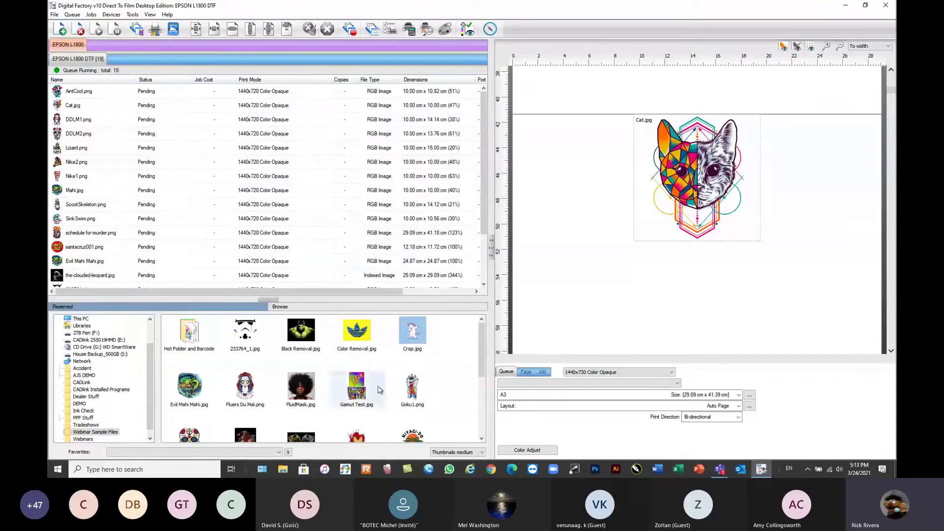
{"action": "left_click_drag", "start_coordinate": [415, 396], "coordinate": [225, 198]}
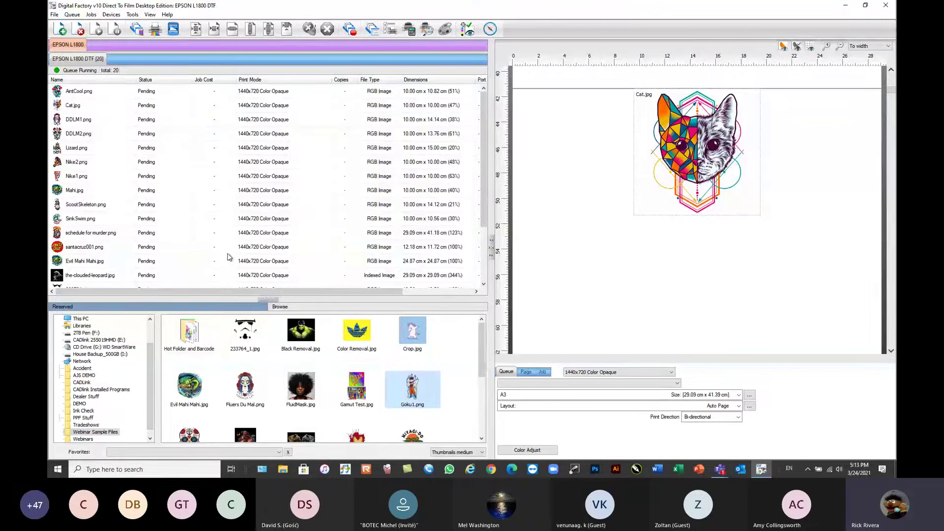
- Return to the reserved jobs and send Beast.png back to the EPSON L1800 DTF queue
{"action": "left_click", "coordinate": [150, 352]}
{"action": "left_click", "coordinate": [122, 307]}
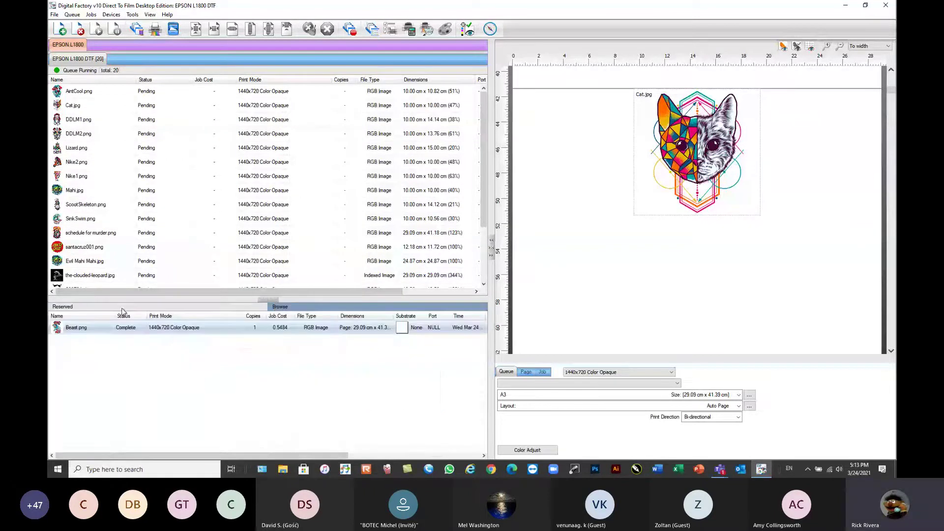
{"action": "left_click_drag", "start_coordinate": [90, 332], "coordinate": [140, 254]}
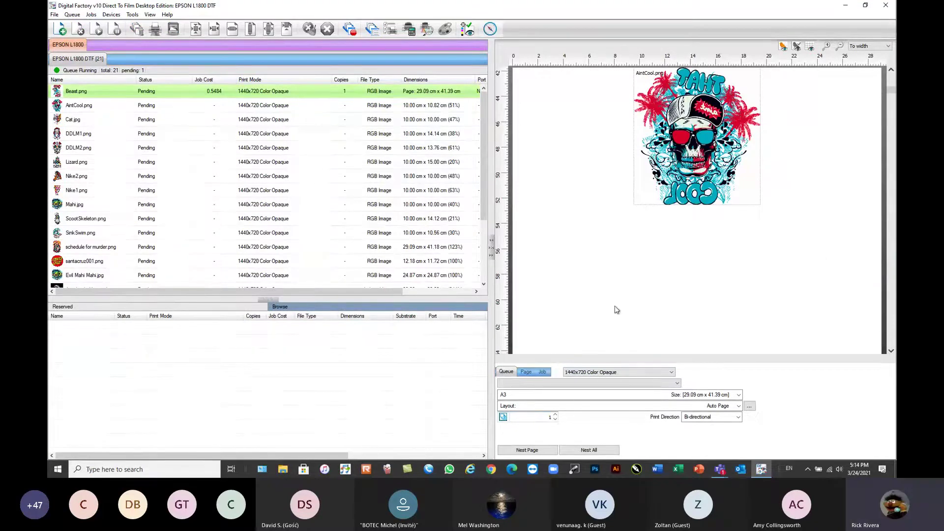
- Look through the page's available print modes and keep 1440x720 Color Opaque
{"action": "left_click", "coordinate": [667, 374]}
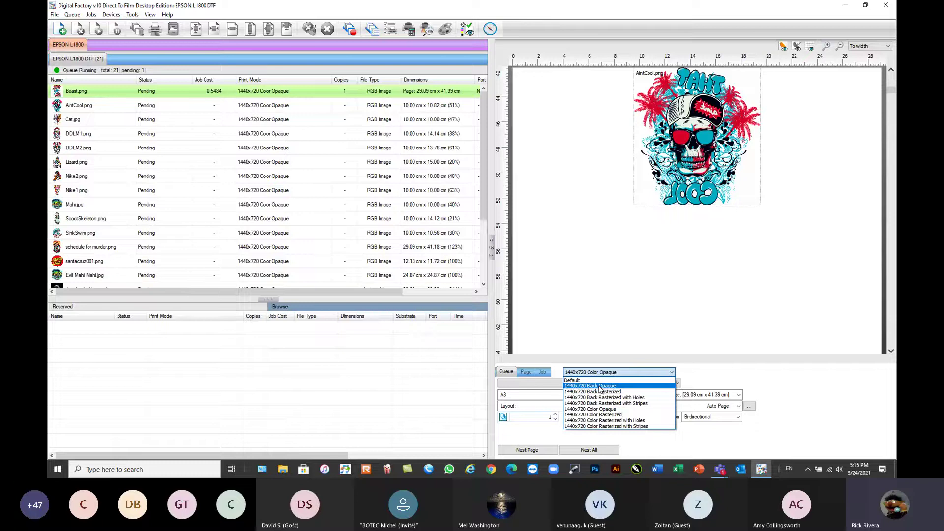
{"action": "left_click", "coordinate": [595, 409]}
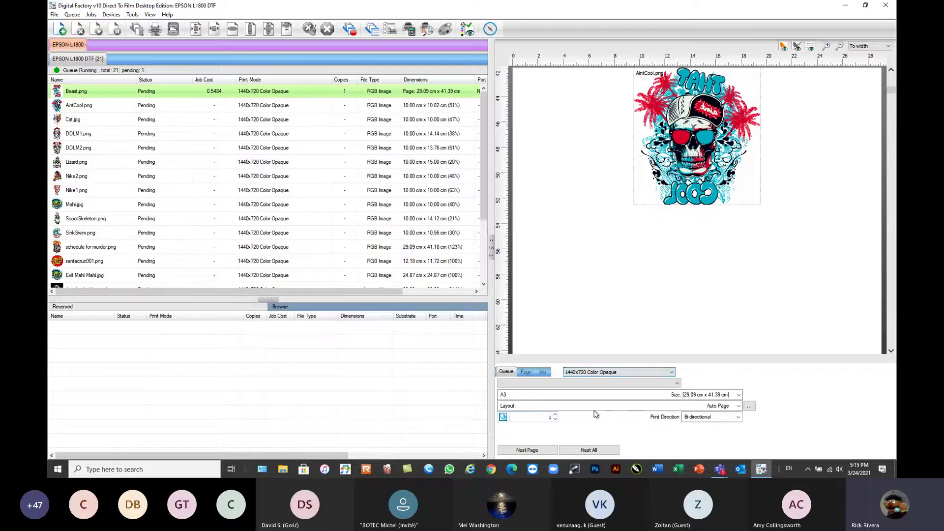
- Select the AintCool.png job and review its job commands, production plug-ins and available print modes
{"action": "left_click", "coordinate": [117, 109]}
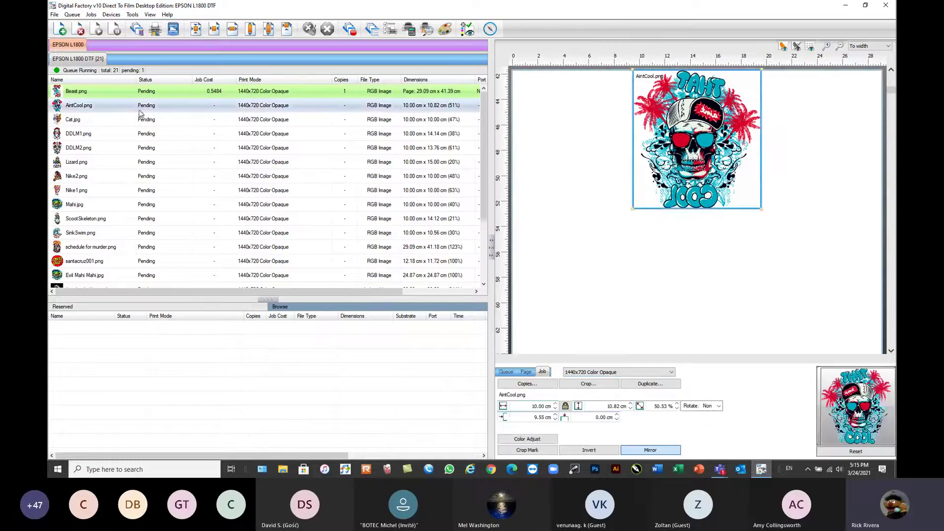
{"action": "right_click", "coordinate": [233, 109]}
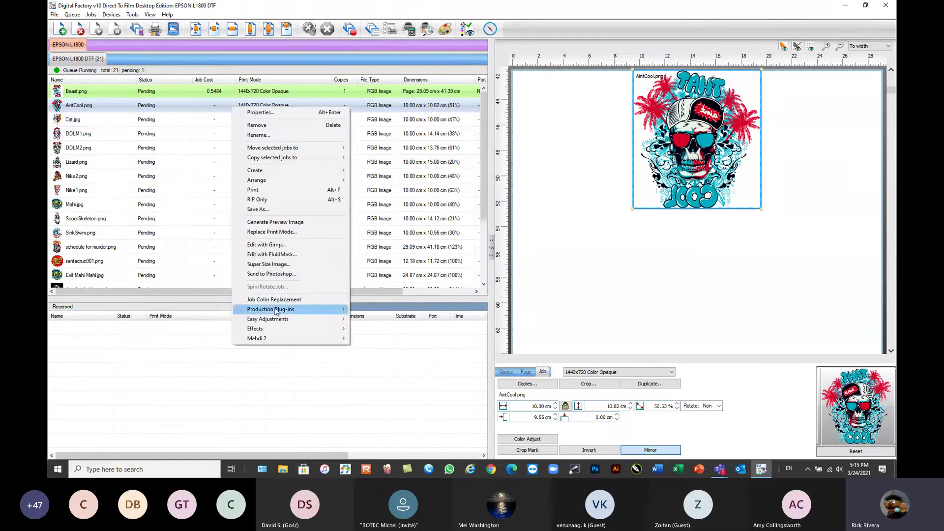
{"action": "mouse_move", "coordinate": [274, 311]}
{"action": "right_click", "coordinate": [215, 105]}
{"action": "right_click", "coordinate": [215, 101]}
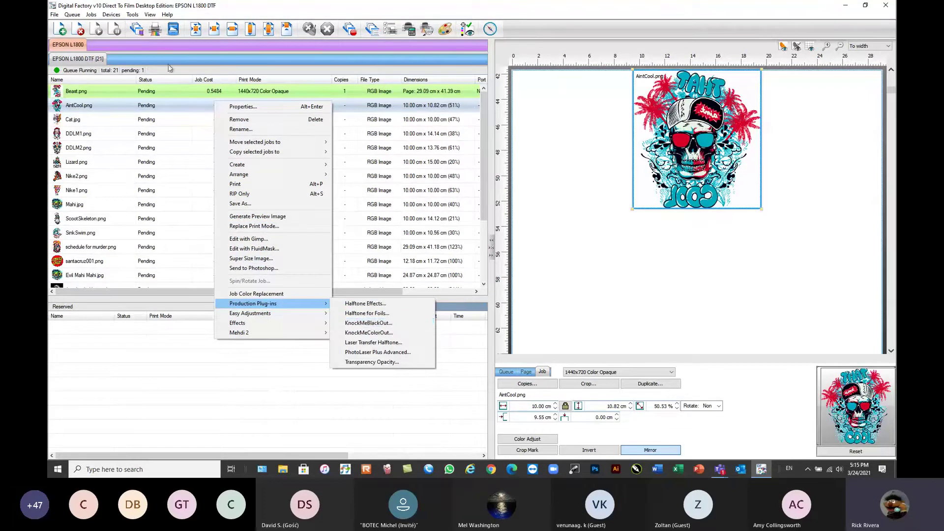
{"action": "left_click", "coordinate": [109, 69]}
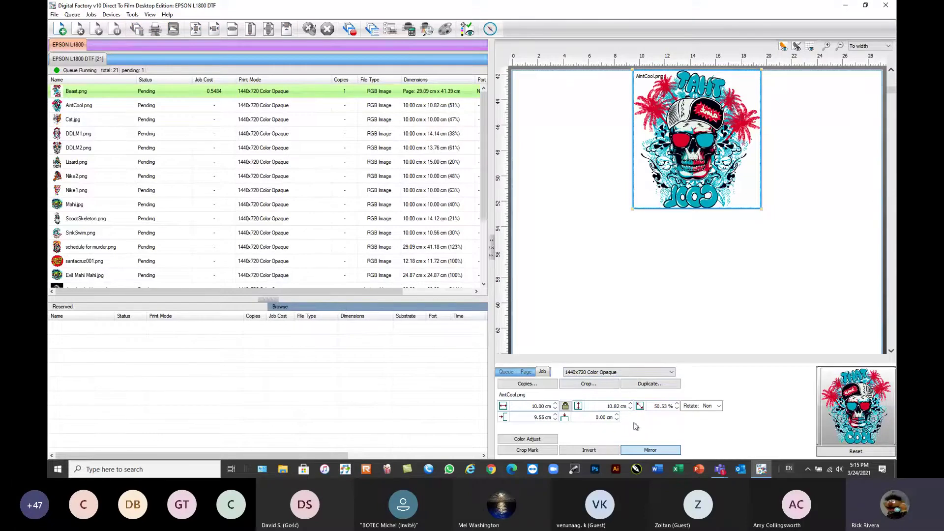
{"action": "left_click", "coordinate": [625, 374]}
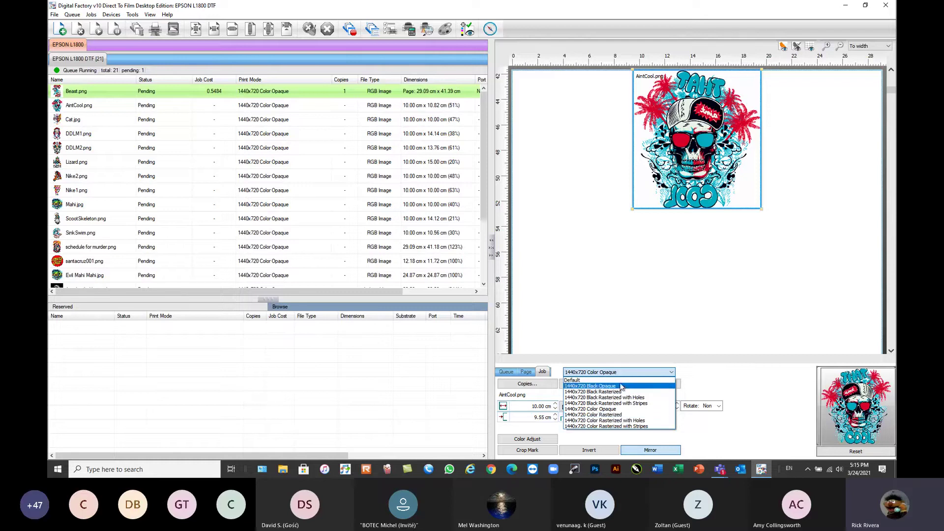
{"action": "left_click", "coordinate": [725, 379]}
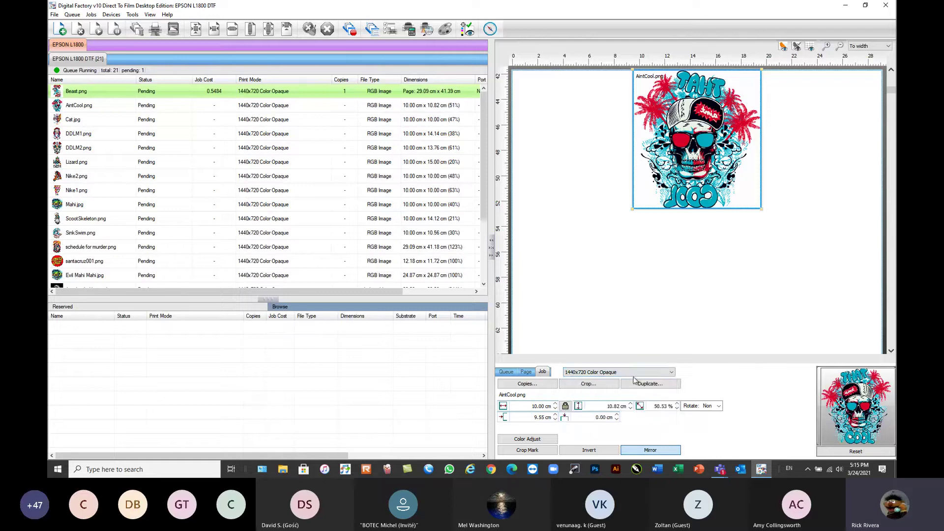
- Create copies of AintCool.png from the page's left edge and extend them into a grid of three rows by two columns
{"action": "left_click", "coordinate": [537, 386]}
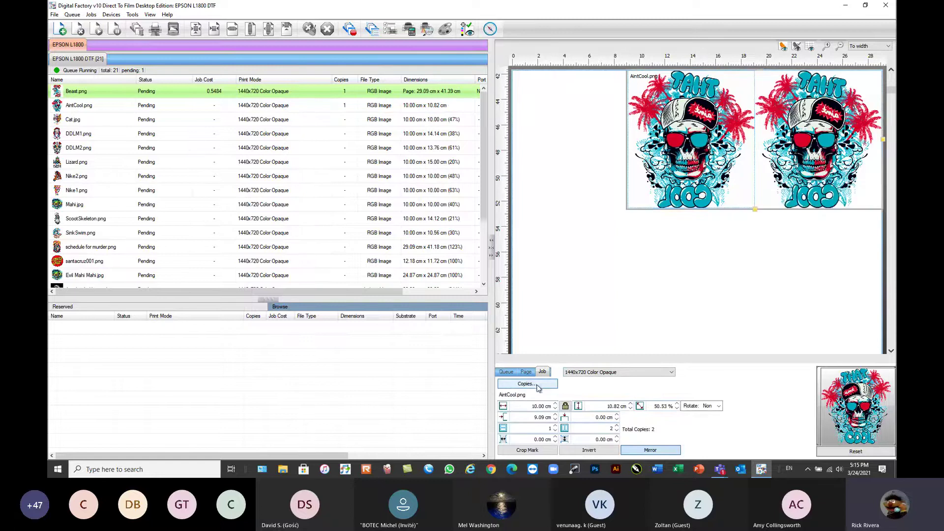
{"action": "left_click_drag", "start_coordinate": [713, 148], "coordinate": [598, 151]}
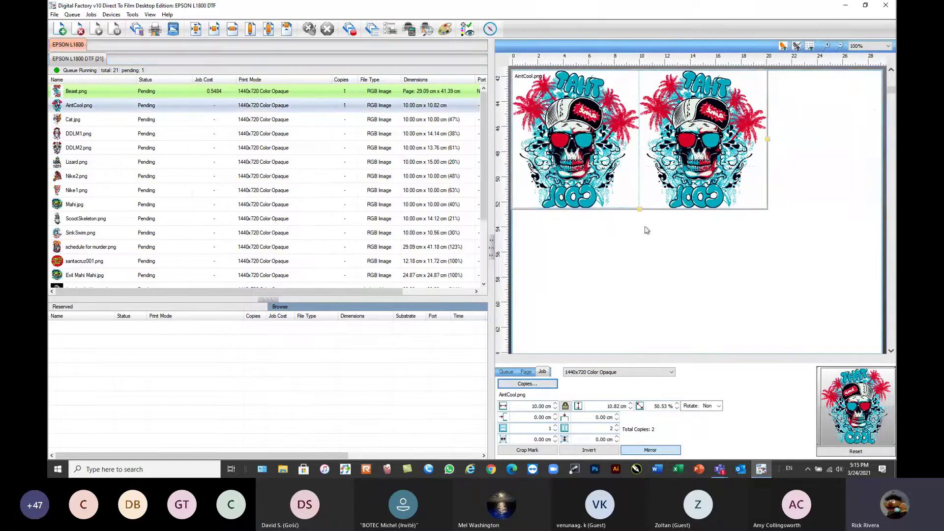
{"action": "scroll", "coordinate": [647, 230], "scroll_direction": "down", "scroll_amount": 3}
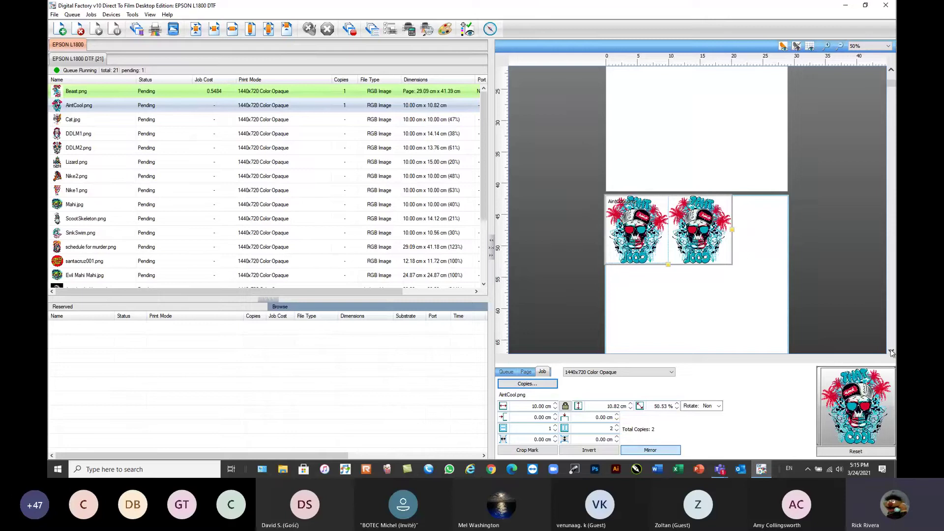
{"action": "scroll", "coordinate": [892, 352], "scroll_direction": "down", "scroll_amount": 3}
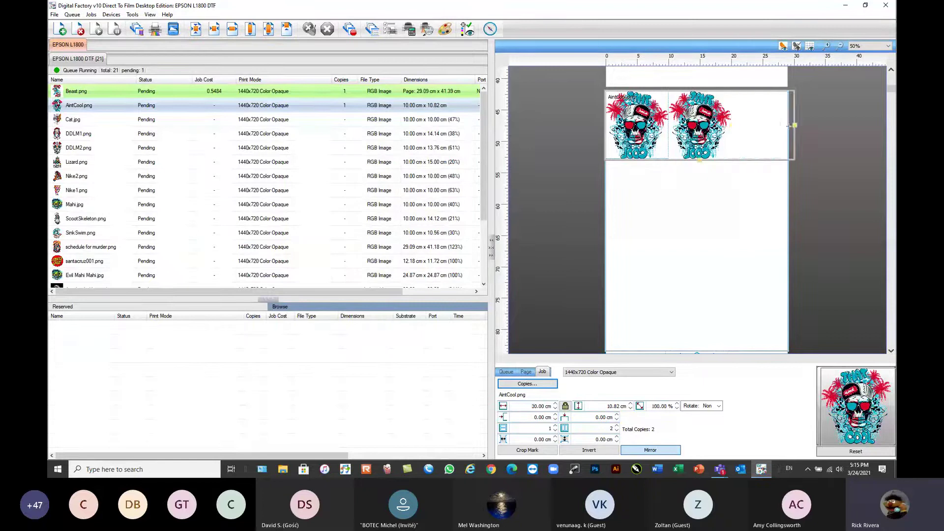
{"action": "left_click_drag", "start_coordinate": [668, 160], "coordinate": [670, 311]}
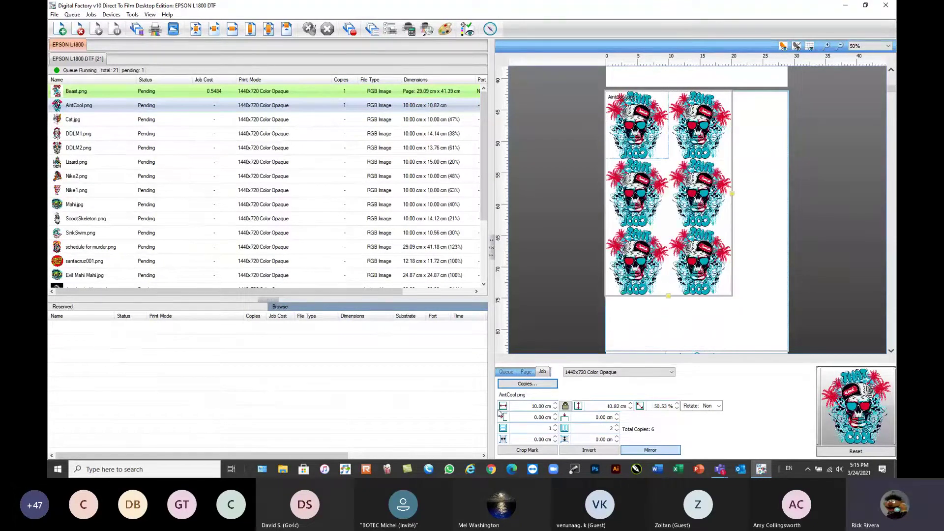
- Set the width of each AintCool.png copy to 8 cm
{"action": "left_click", "coordinate": [541, 406]}
{"action": "type", "text": "8"}
{"action": "key", "text": "Return"}
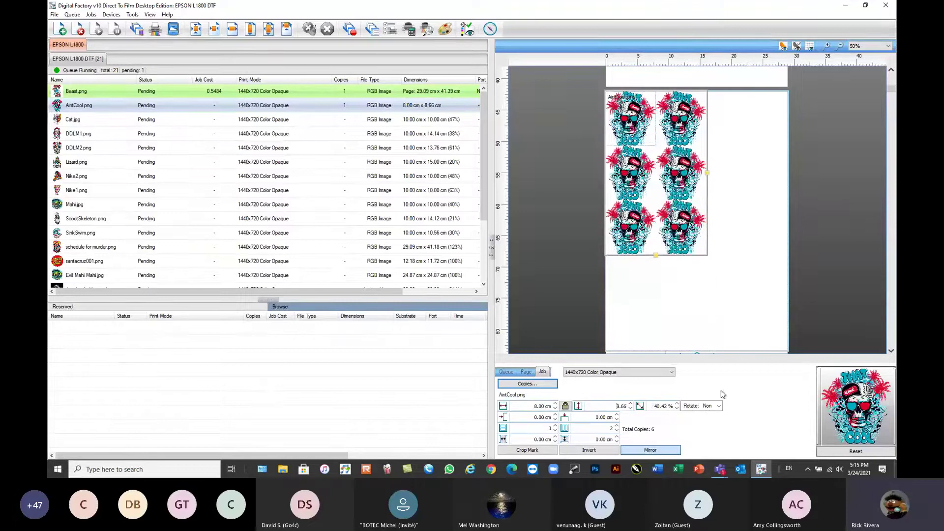
- Extend the grid of AintCool.png copies to four rows by two columns
{"action": "left_click_drag", "start_coordinate": [708, 180], "coordinate": [760, 178]}
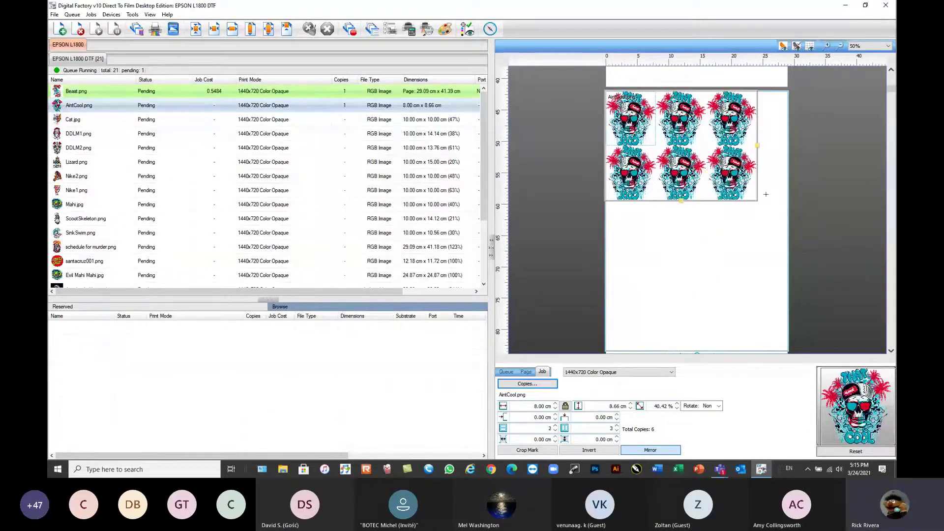
{"action": "left_click_drag", "start_coordinate": [682, 202], "coordinate": [686, 308]}
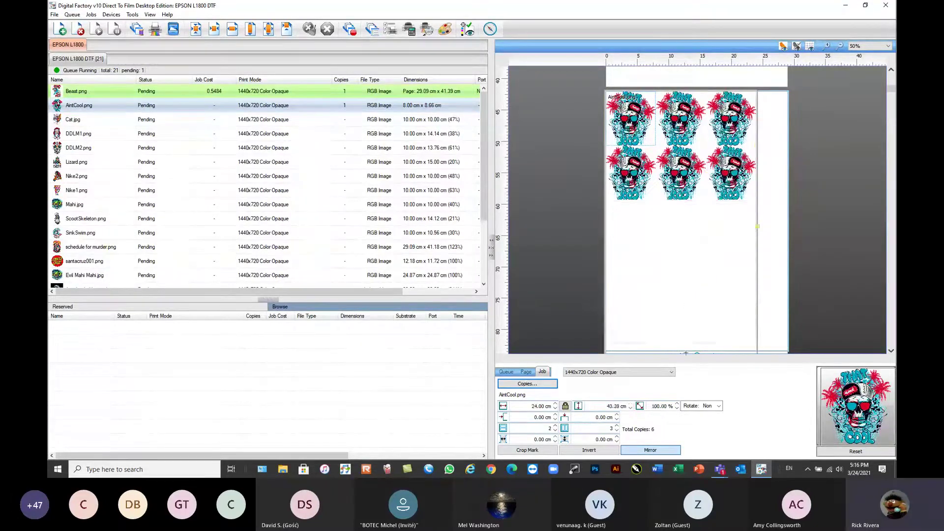
{"action": "left_click", "coordinate": [723, 216]}
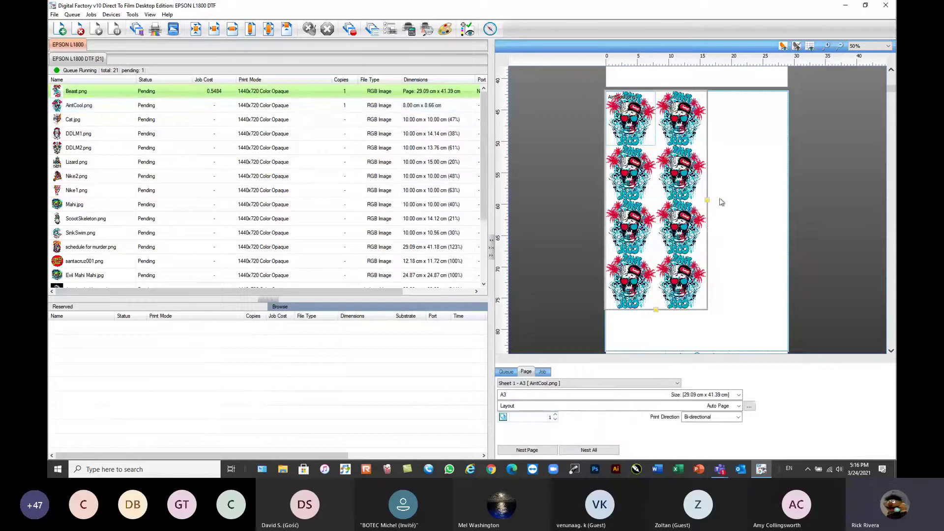
- Try to enlarge the AintCool.png copy grid to three columns and add a fifth row
{"action": "left_click", "coordinate": [710, 200]}
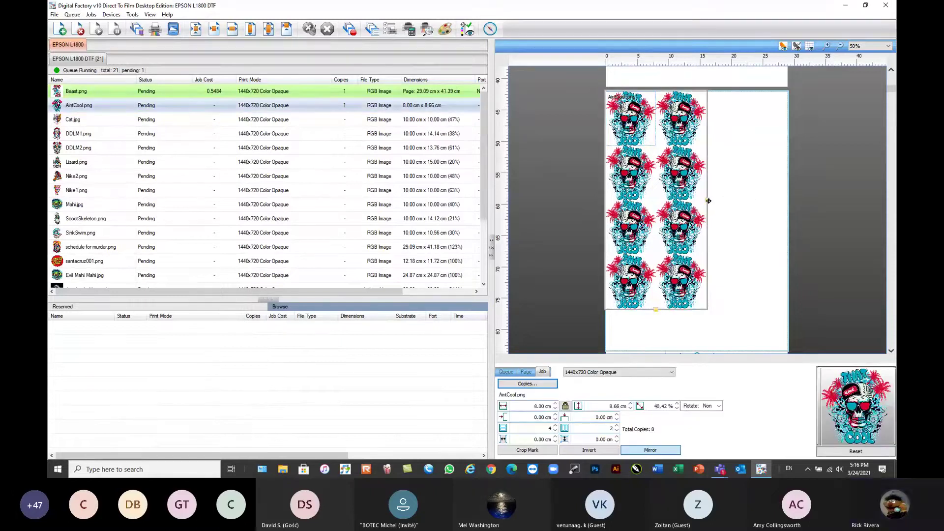
{"action": "left_click_drag", "start_coordinate": [708, 201], "coordinate": [789, 200]}
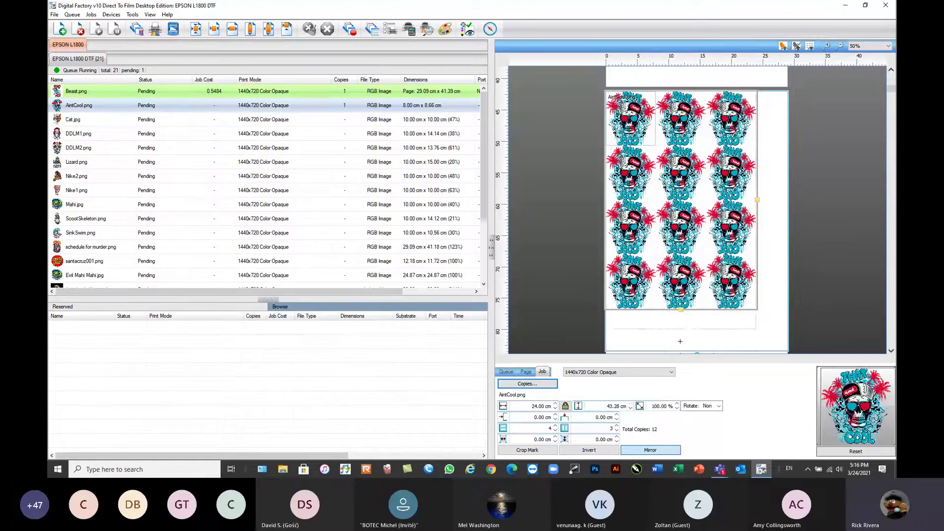
{"action": "left_click_drag", "start_coordinate": [756, 309], "coordinate": [713, 299]}
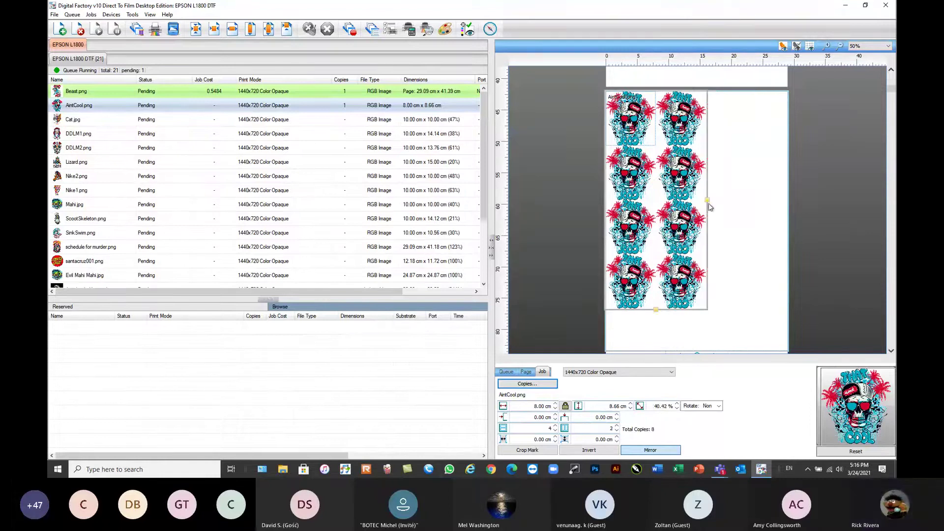
- Centre a four-row by three-column grid of AintCool.png copies on the page and reduce it back to a single copy
{"action": "left_click_drag", "start_coordinate": [707, 200], "coordinate": [808, 201]}
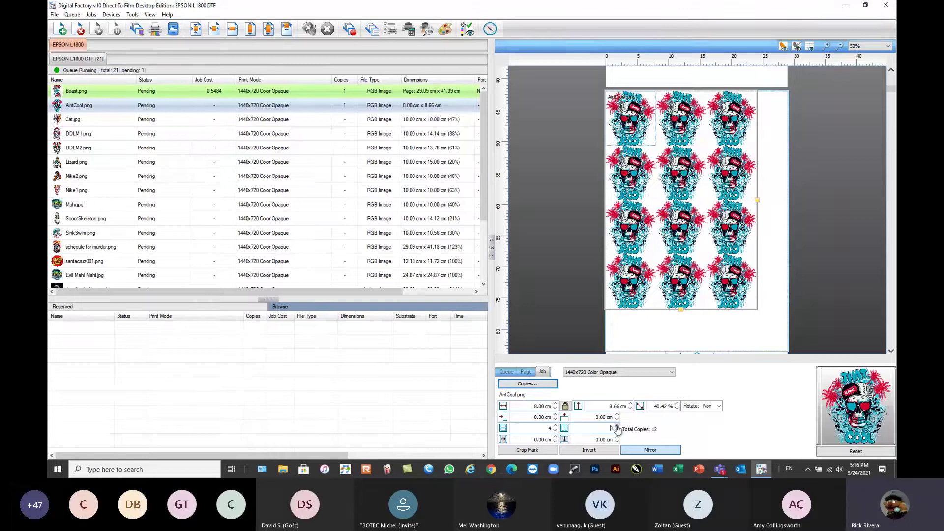
{"action": "left_click", "coordinate": [195, 28]}
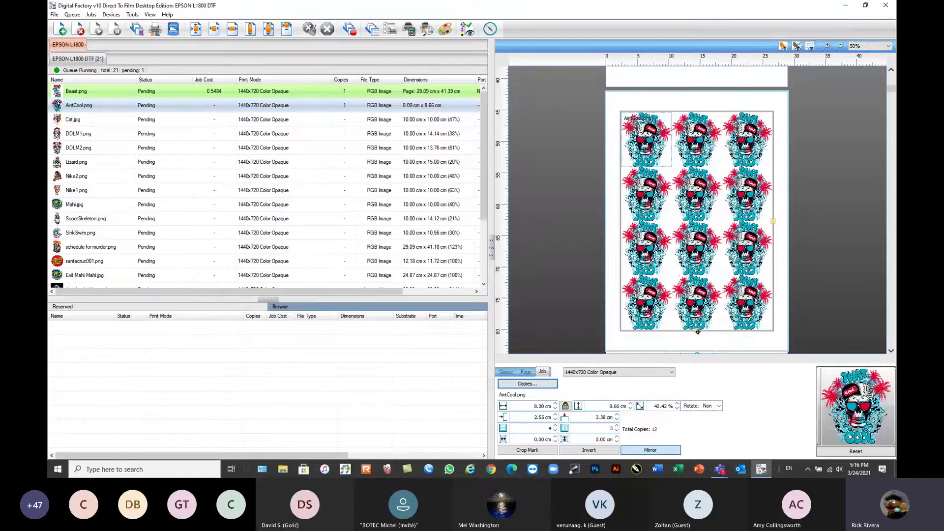
{"action": "left_click_drag", "start_coordinate": [698, 332], "coordinate": [672, 168]}
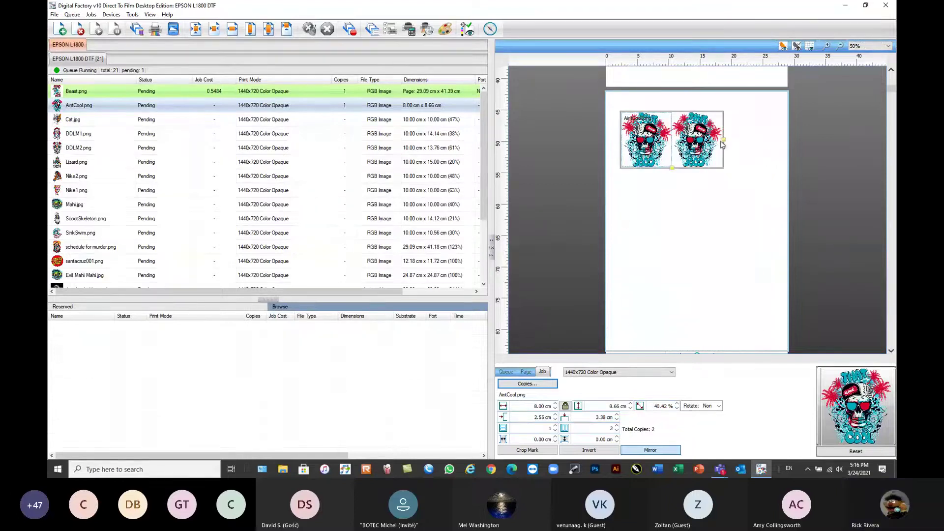
- View the DDLM2.png and ScootSkeleton.png jobs in the layout preview
{"action": "left_click", "coordinate": [274, 148]}
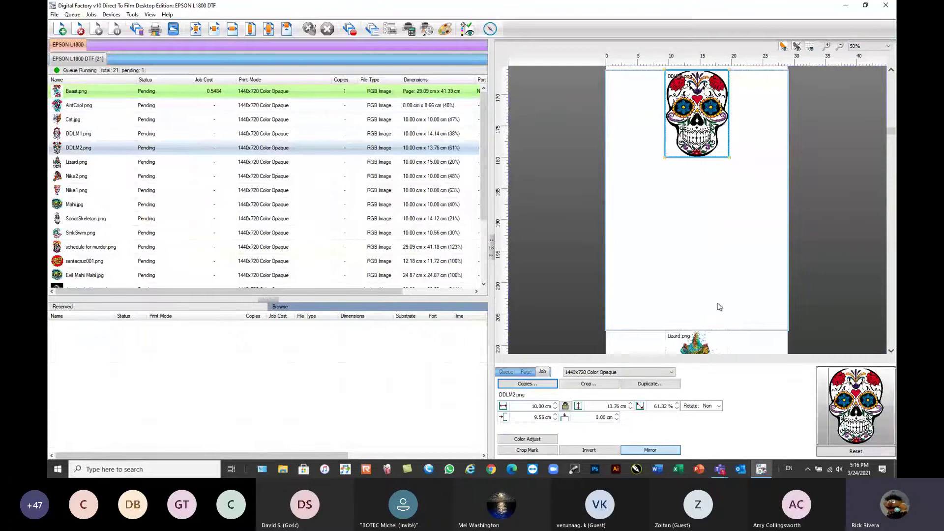
{"action": "left_click", "coordinate": [699, 109]}
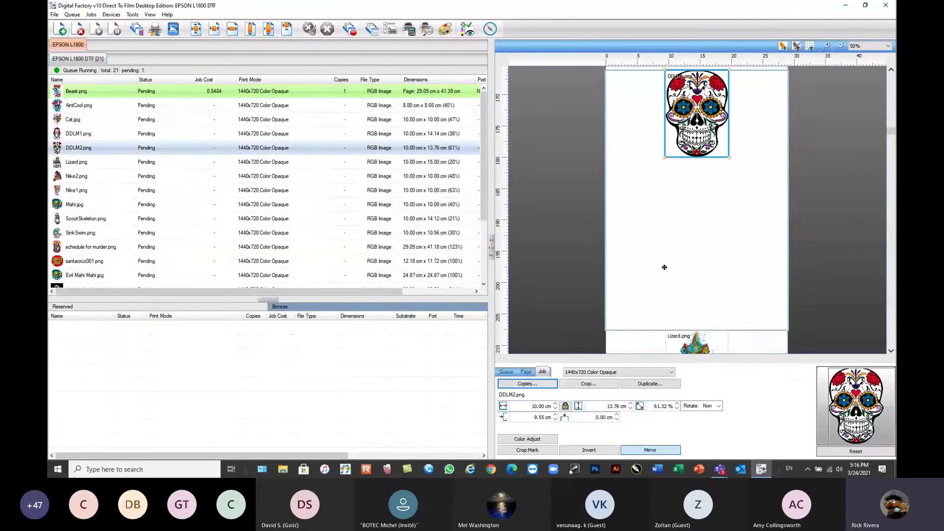
{"action": "left_click", "coordinate": [103, 222]}
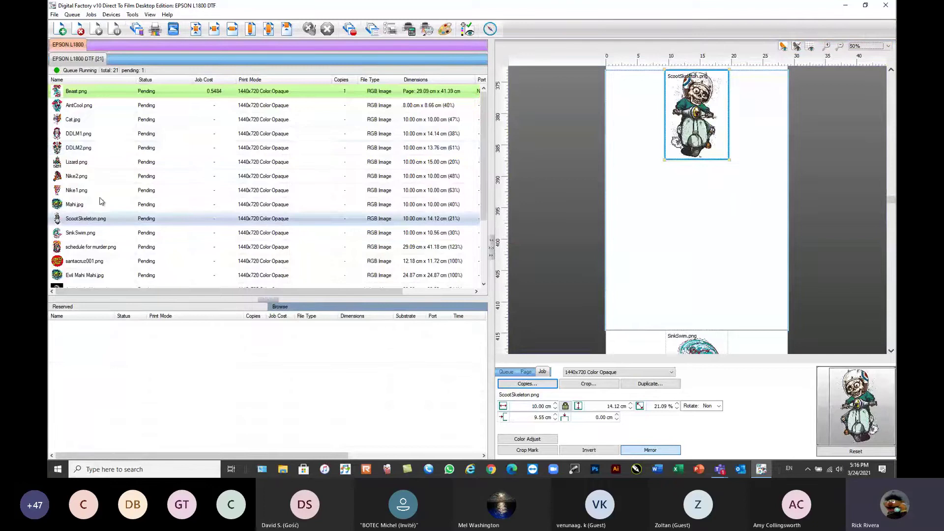
- Crop Crop.jpg around the unicorn to about 15.30 × 15.97 cm, starting at X 3.28 cm and Y 3.34 cm
{"action": "left_click_drag", "start_coordinate": [484, 224], "coordinate": [483, 279]}
{"action": "left_click", "coordinate": [79, 240]}
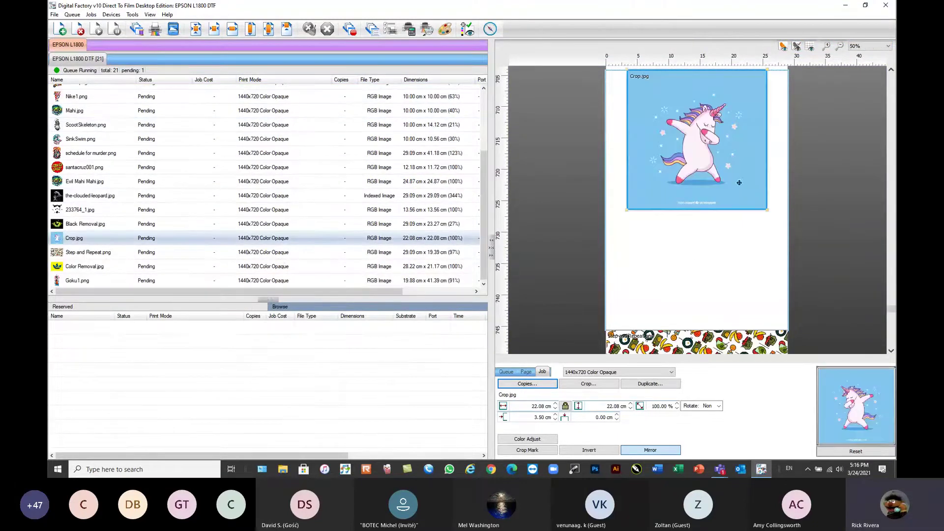
{"action": "left_click", "coordinate": [672, 188]}
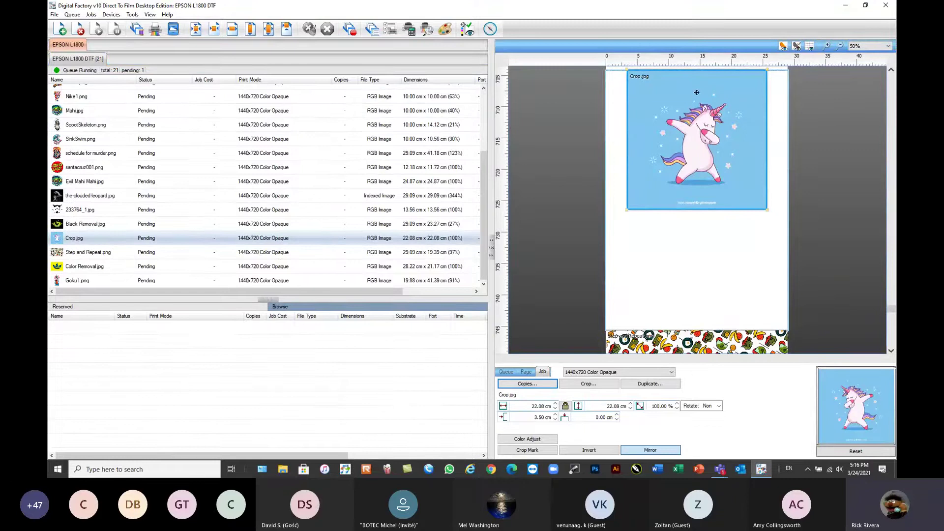
{"action": "left_click", "coordinate": [589, 383]}
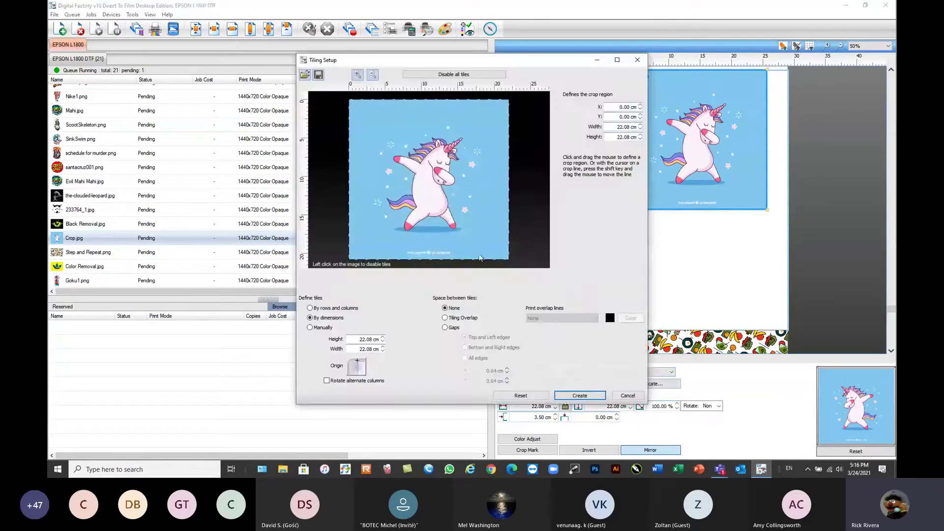
{"action": "left_click_drag", "start_coordinate": [508, 259], "coordinate": [484, 240]}
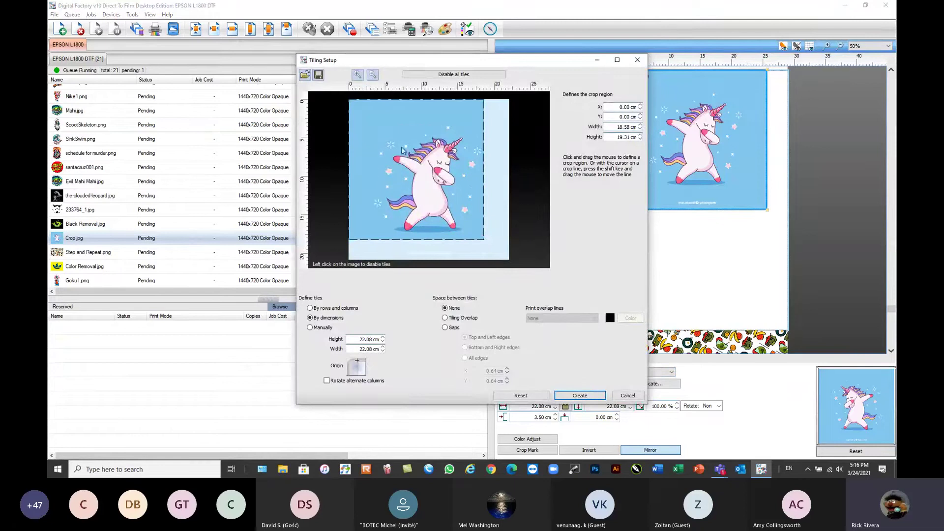
{"action": "left_click_drag", "start_coordinate": [349, 102], "coordinate": [372, 124]}
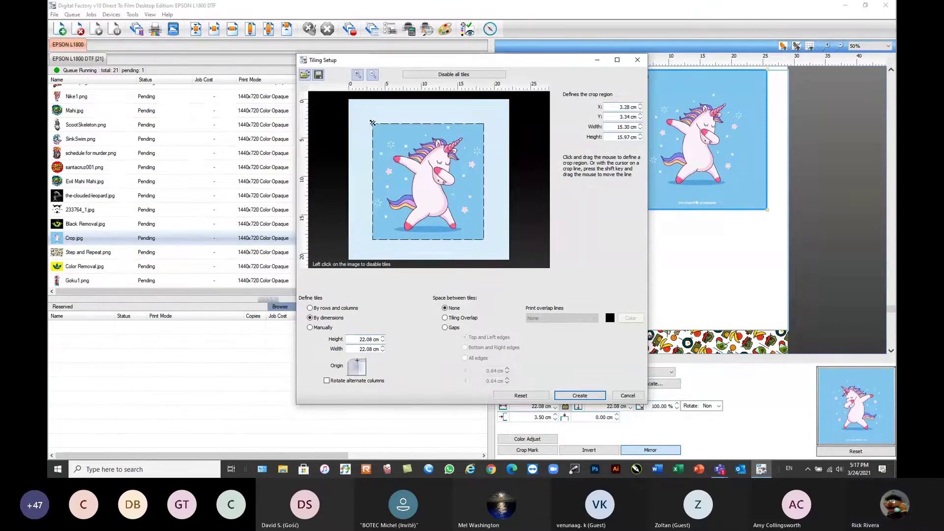
{"action": "left_click", "coordinate": [579, 396]}
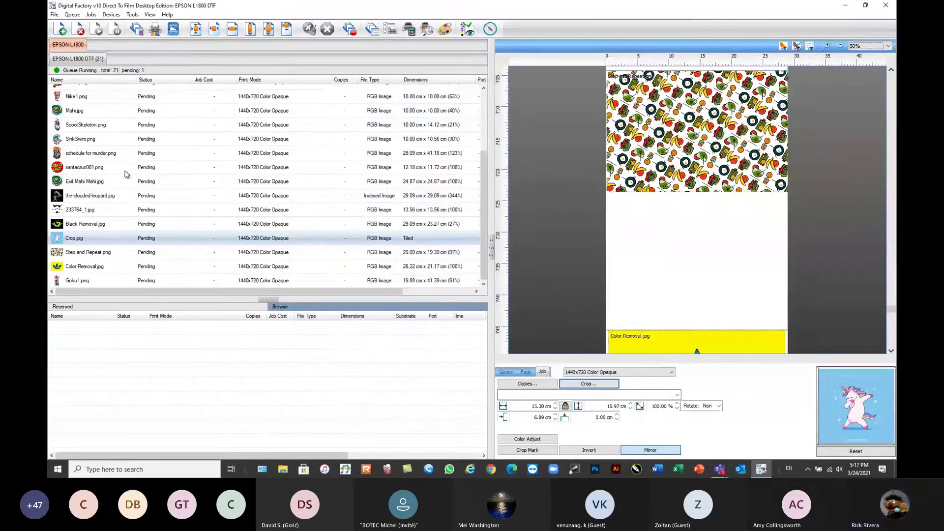
- Change the layout preview to show only the selected job's page and display the cropped Crop.jpg
{"action": "left_click", "coordinate": [90, 241]}
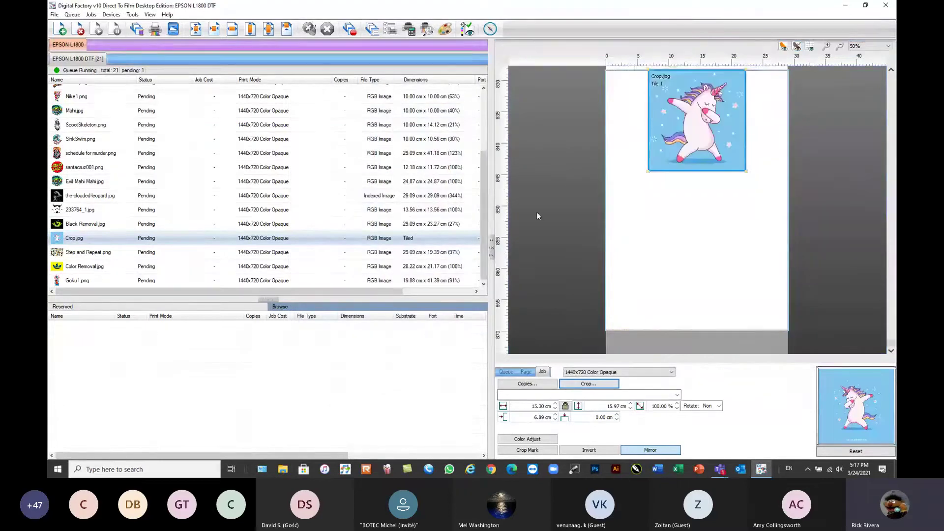
{"action": "left_click", "coordinate": [150, 15]}
{"action": "left_click", "coordinate": [183, 34]}
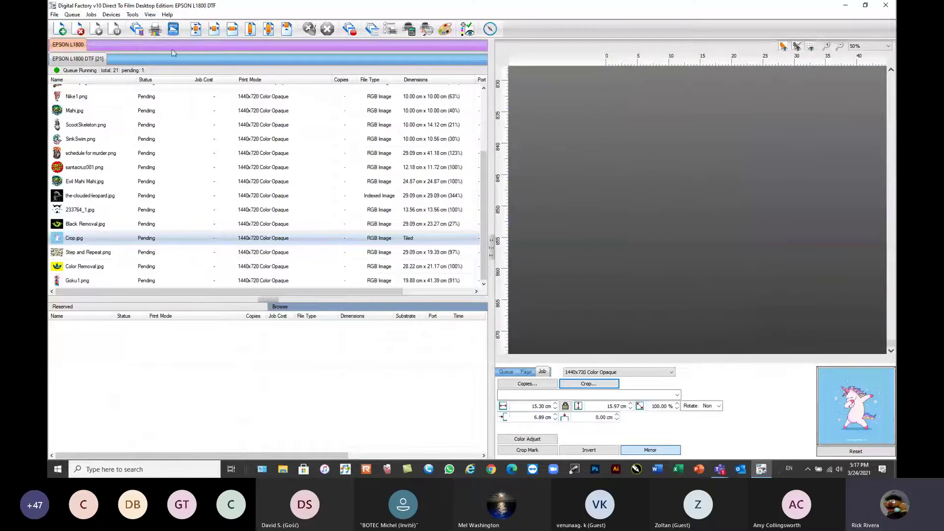
{"action": "left_click", "coordinate": [80, 241]}
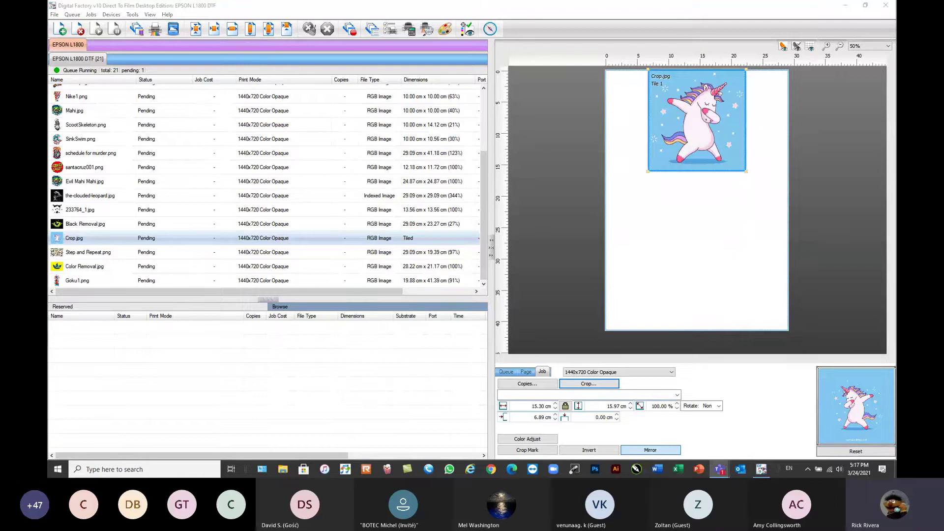
- Move the cropped unicorn image about 5 cm down its page and deselect it
{"action": "left_click", "coordinate": [705, 135]}
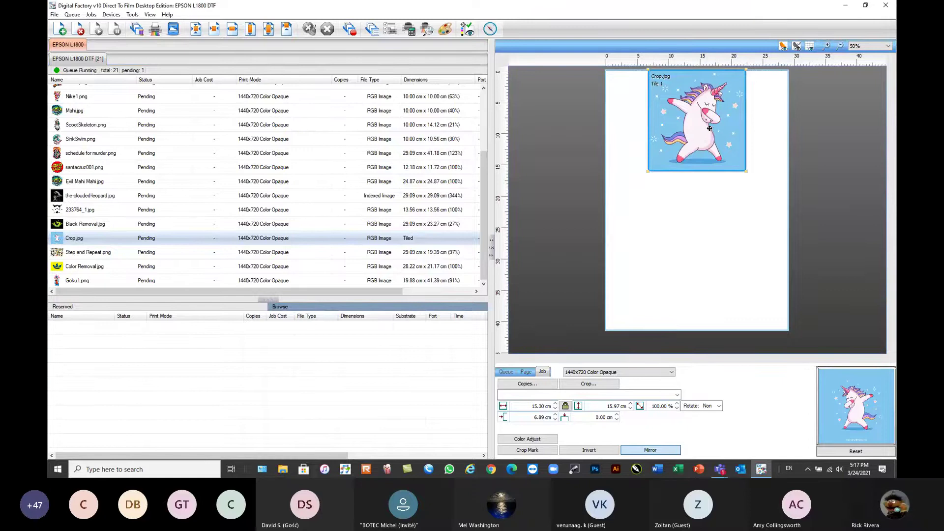
{"action": "left_click_drag", "start_coordinate": [699, 138], "coordinate": [697, 179]}
{"action": "left_click", "coordinate": [606, 313]}
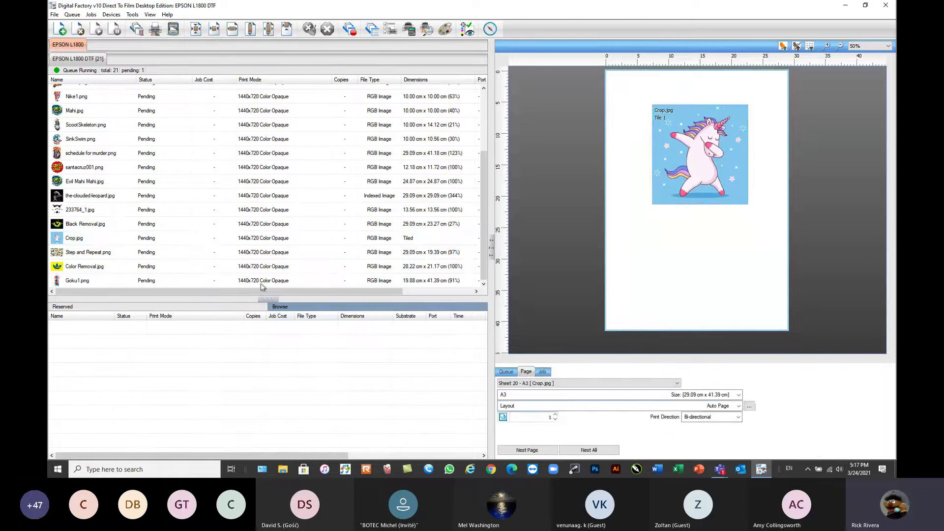
- Scale Step and Repeat.png down to about 9.26 × 6.17 cm in the page's upper-left corner
{"action": "left_click", "coordinate": [97, 255]}
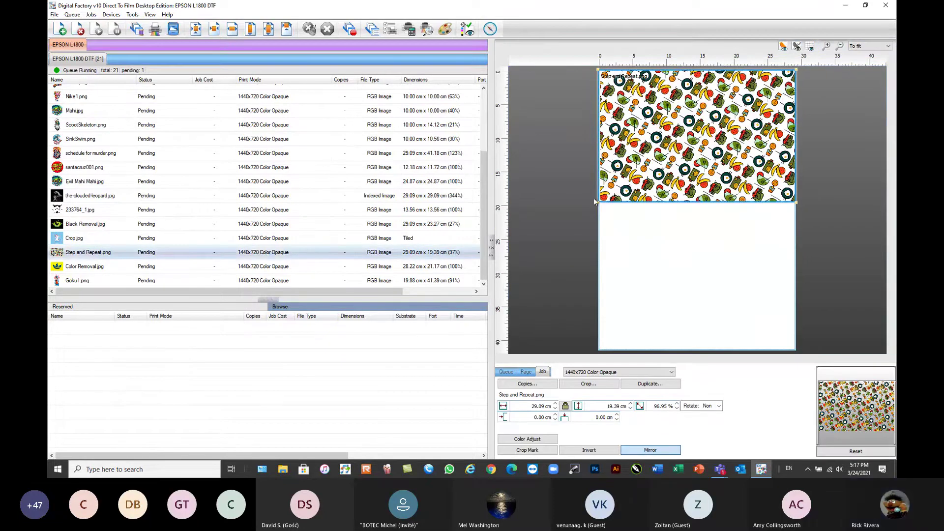
{"action": "left_click_drag", "start_coordinate": [596, 201], "coordinate": [734, 133]}
{"action": "left_click_drag", "start_coordinate": [760, 100], "coordinate": [633, 100]}
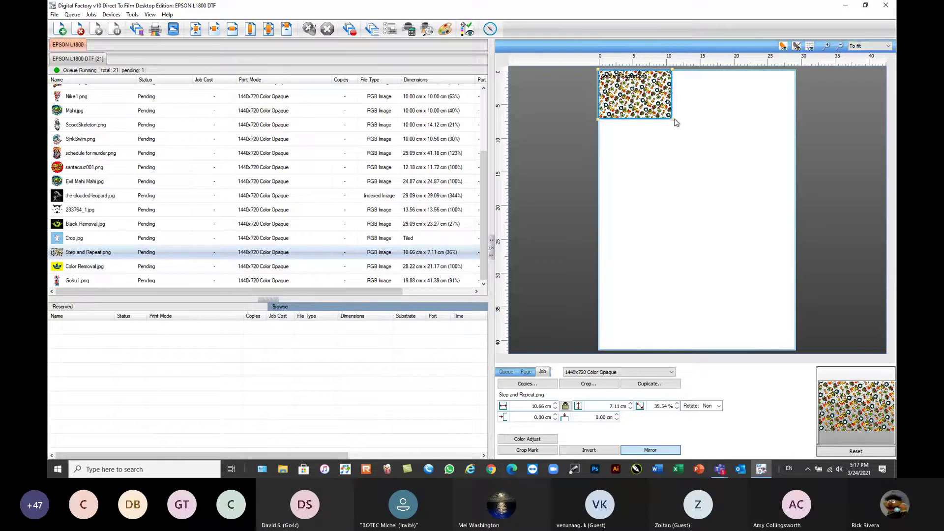
{"action": "left_click_drag", "start_coordinate": [673, 118], "coordinate": [662, 120]}
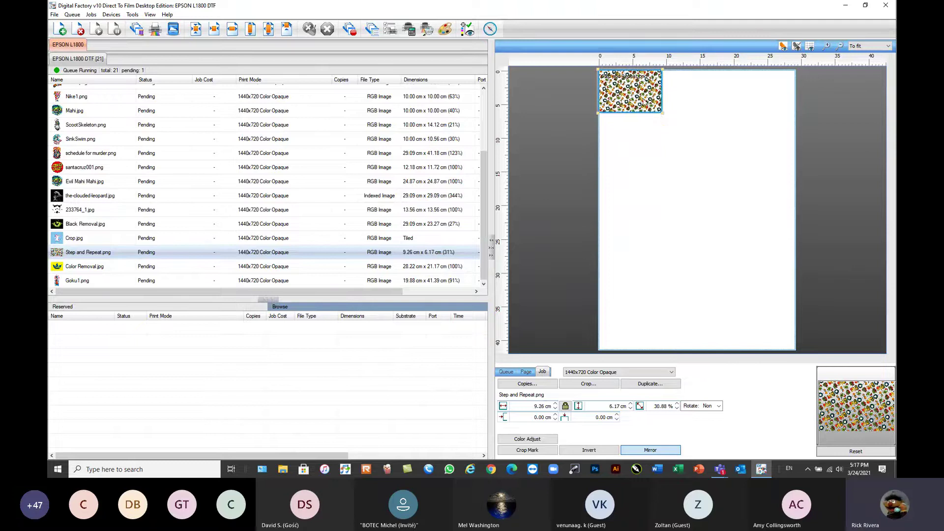
- Create step-and-repeat copies of Step and Repeat.png and choose the Alternate Row Offset pattern style
{"action": "left_click", "coordinate": [589, 385]}
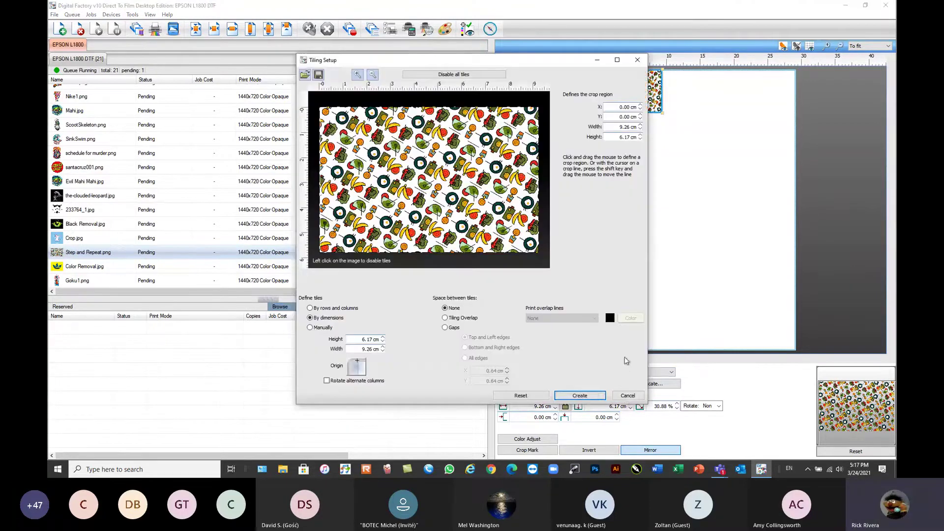
{"action": "left_click", "coordinate": [629, 396]}
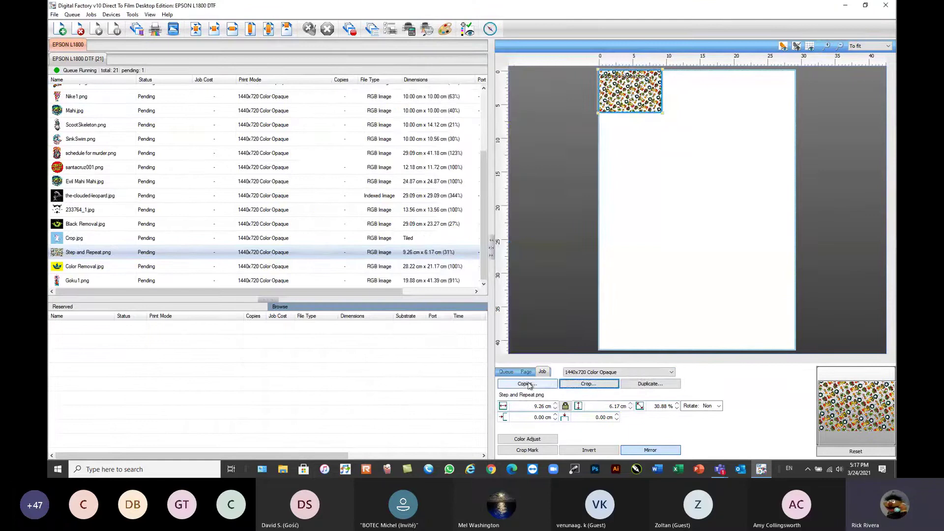
{"action": "left_click", "coordinate": [552, 385]}
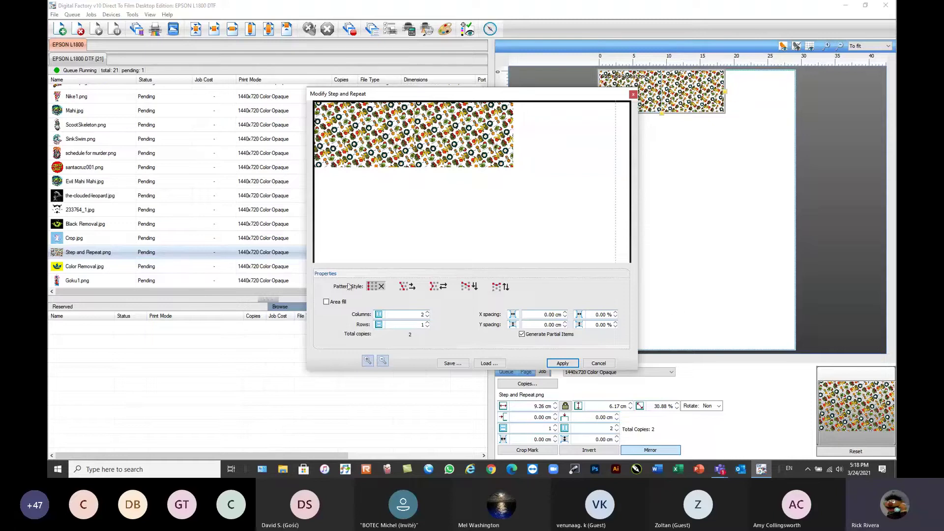
{"action": "left_click", "coordinate": [435, 291]}
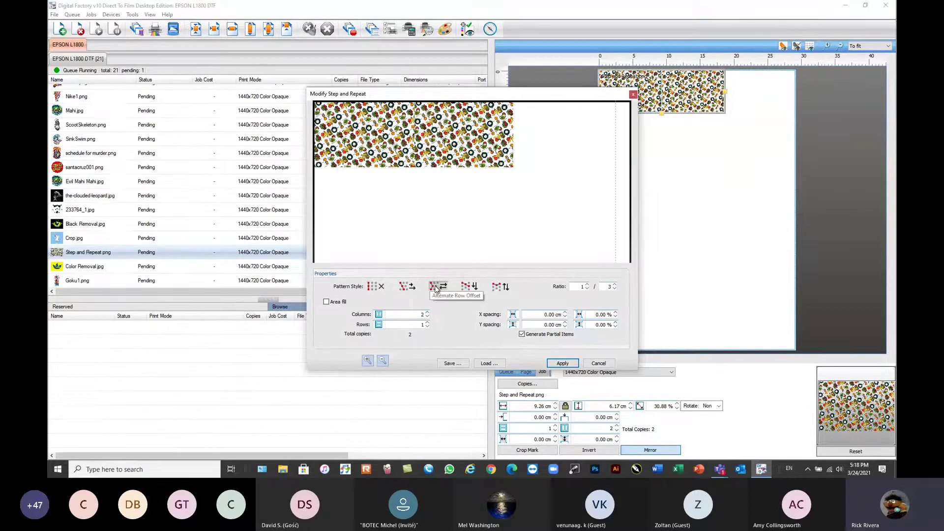
- Set the step-and-repeat pattern to 3 columns and 6 rows
{"action": "left_click", "coordinate": [427, 312]}
{"action": "left_click", "coordinate": [428, 323]}
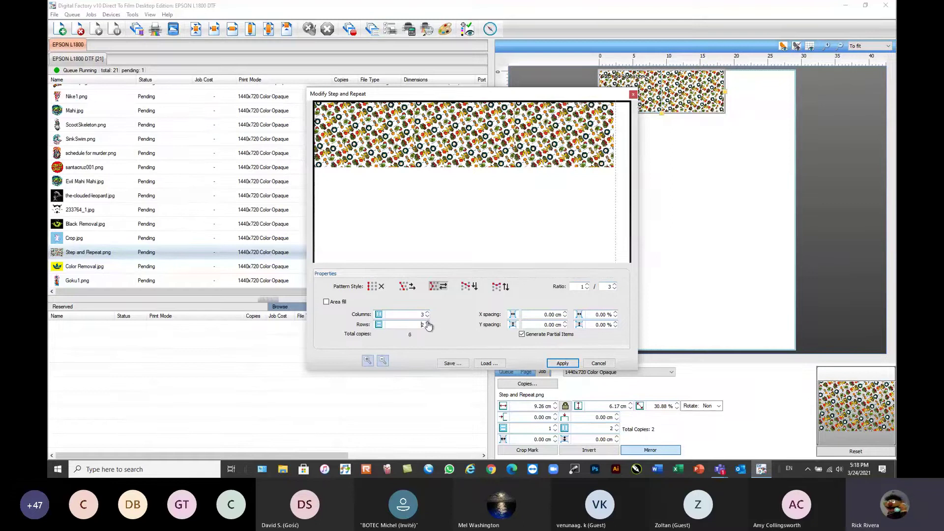
{"action": "left_click", "coordinate": [427, 322]}
{"action": "left_click", "coordinate": [427, 323]}
{"action": "left_click", "coordinate": [427, 323]}
{"action": "left_click", "coordinate": [427, 323]}
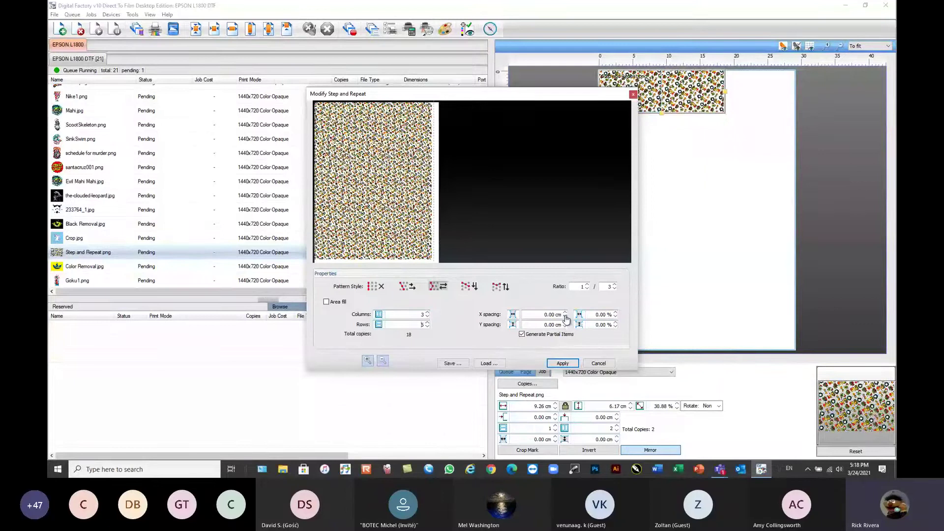
- Try X spacings of -0.30 cm and 0.40 cm between the pattern copies and return the spacing to 0.00 cm
{"action": "left_click", "coordinate": [367, 360]}
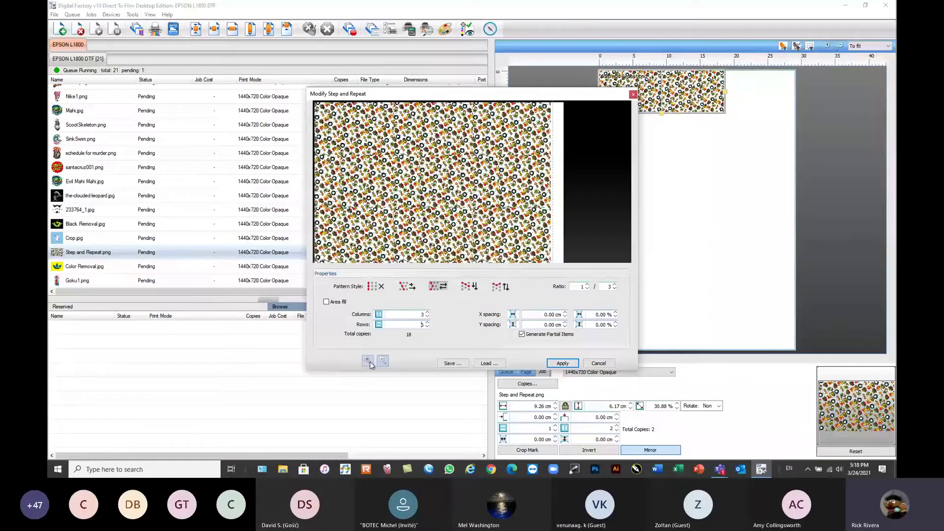
{"action": "left_click", "coordinate": [369, 361]}
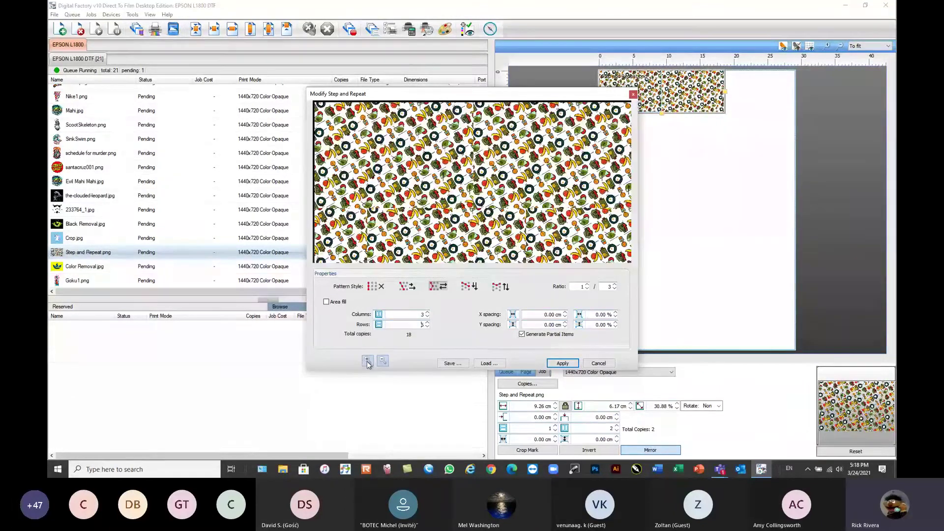
{"action": "left_click", "coordinate": [566, 317]}
{"action": "left_click", "coordinate": [566, 317]}
{"action": "left_click", "coordinate": [566, 317]}
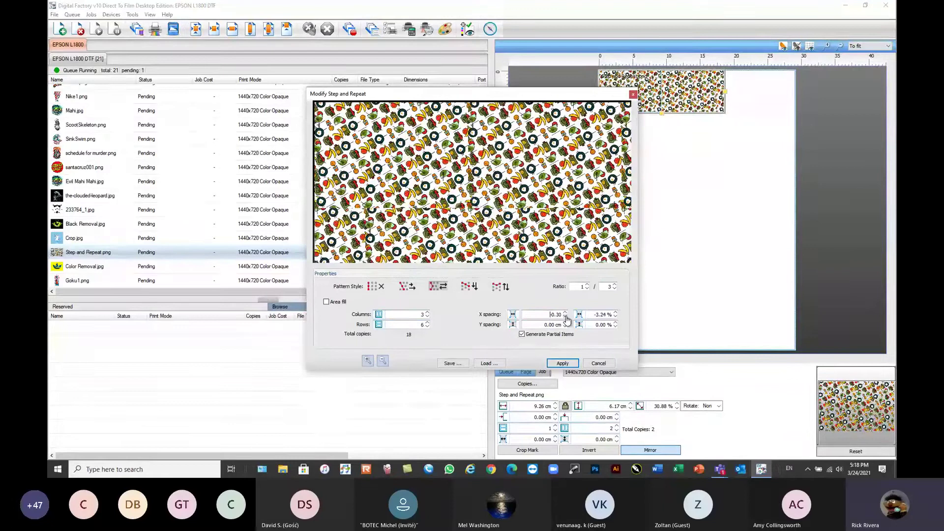
{"action": "left_click", "coordinate": [565, 313]}
{"action": "left_click", "coordinate": [566, 313]}
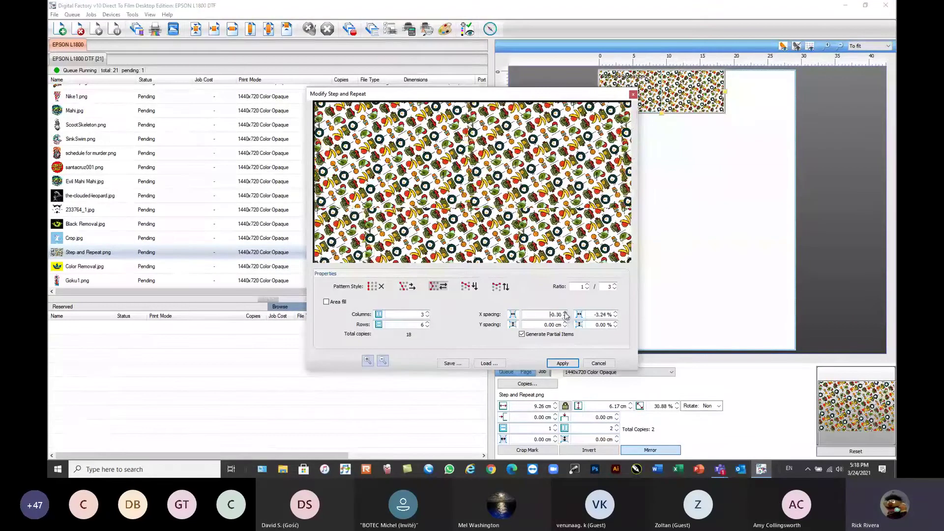
{"action": "left_click", "coordinate": [566, 314]}
{"action": "left_click", "coordinate": [566, 314]}
{"action": "left_click", "coordinate": [565, 314]}
{"action": "left_click", "coordinate": [565, 313]}
{"action": "left_click", "coordinate": [565, 313]}
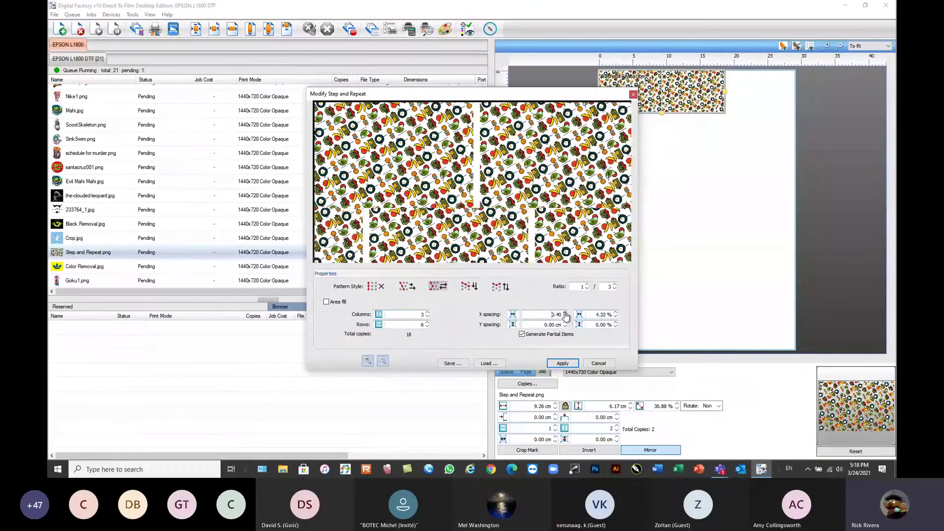
{"action": "left_click", "coordinate": [566, 317]}
{"action": "left_click", "coordinate": [566, 317]}
{"action": "left_click", "coordinate": [565, 317]}
{"action": "left_click", "coordinate": [566, 316]}
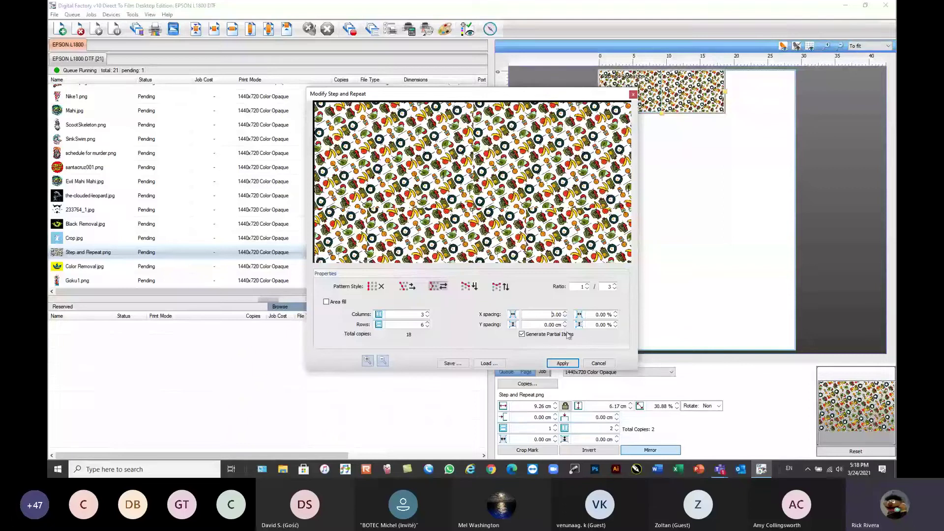
- Tighten the Y spacing between the step-and-repeat pattern copies to -1.10 cm
{"action": "left_click", "coordinate": [566, 327]}
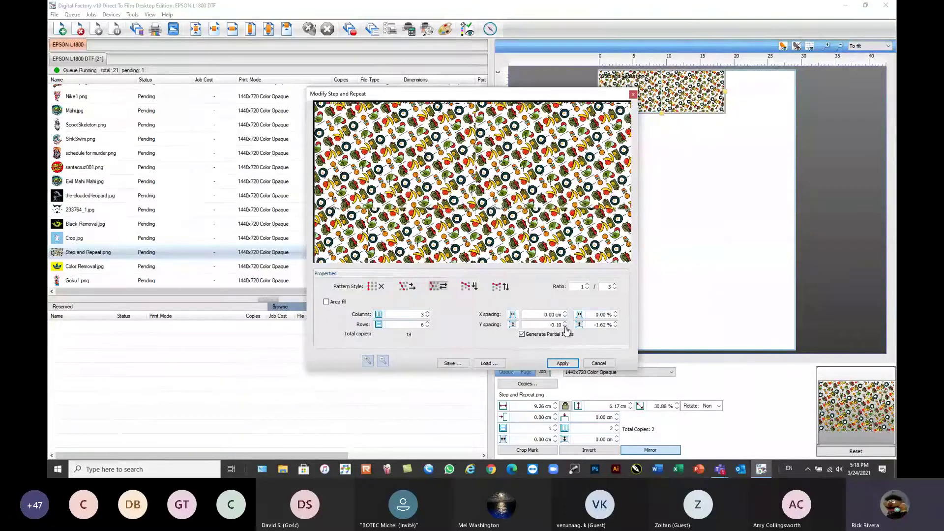
{"action": "left_click", "coordinate": [565, 327]}
{"action": "left_click", "coordinate": [565, 327]}
{"action": "left_click", "coordinate": [565, 327]}
{"action": "left_click", "coordinate": [565, 327]}
{"action": "left_click", "coordinate": [565, 327]}
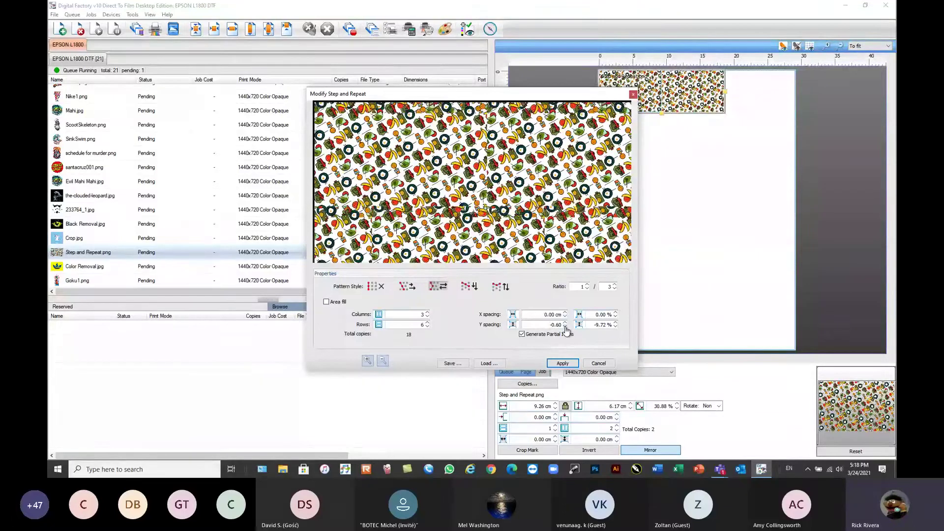
{"action": "left_click", "coordinate": [566, 322]}
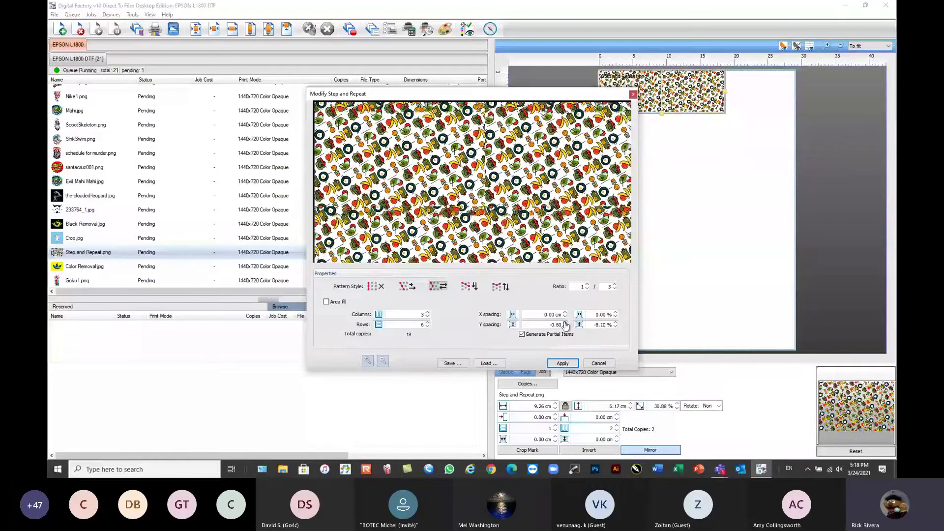
{"action": "left_click", "coordinate": [565, 323]}
{"action": "left_click", "coordinate": [565, 327]}
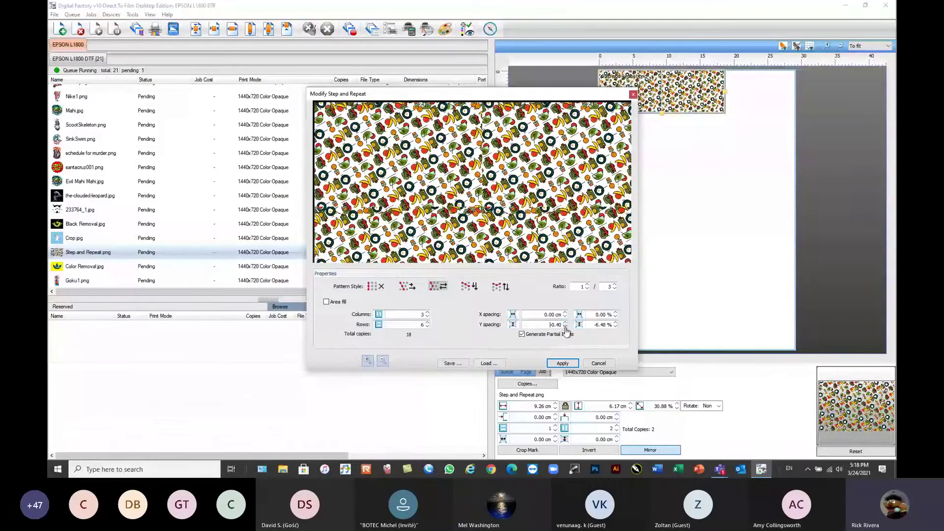
{"action": "left_click", "coordinate": [566, 327]}
{"action": "double_click", "coordinate": [566, 328]}
{"action": "double_click", "coordinate": [565, 328]}
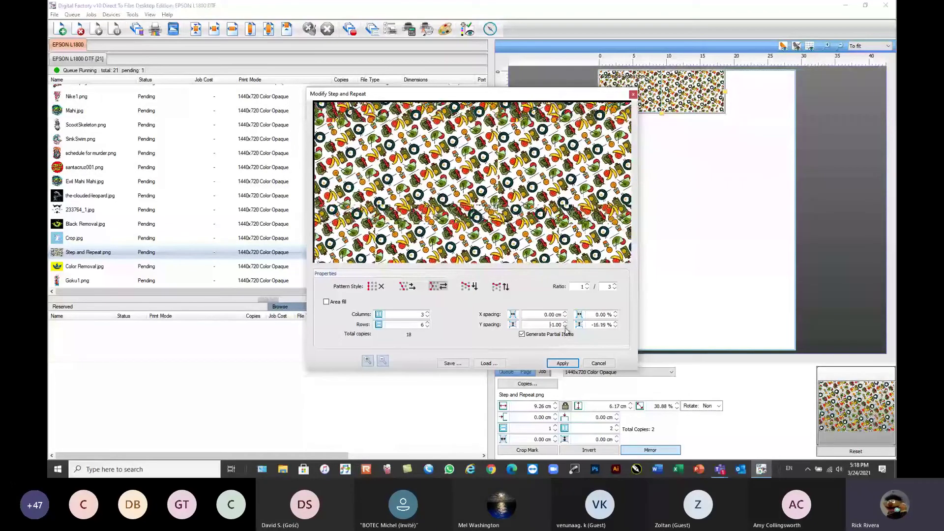
{"action": "left_click", "coordinate": [566, 328]}
- Set the pattern's X spacing to -0.60 cm, trying a Y spacing of -1.20 cm before returning it to -1.10 cm
{"action": "left_click", "coordinate": [565, 316]}
{"action": "left_click", "coordinate": [566, 316]}
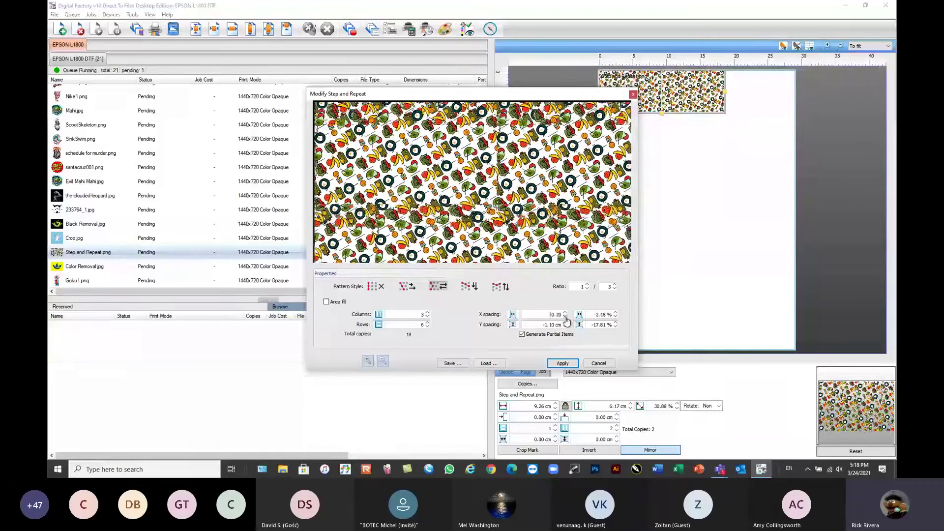
{"action": "double_click", "coordinate": [566, 316]}
{"action": "left_click", "coordinate": [566, 317]}
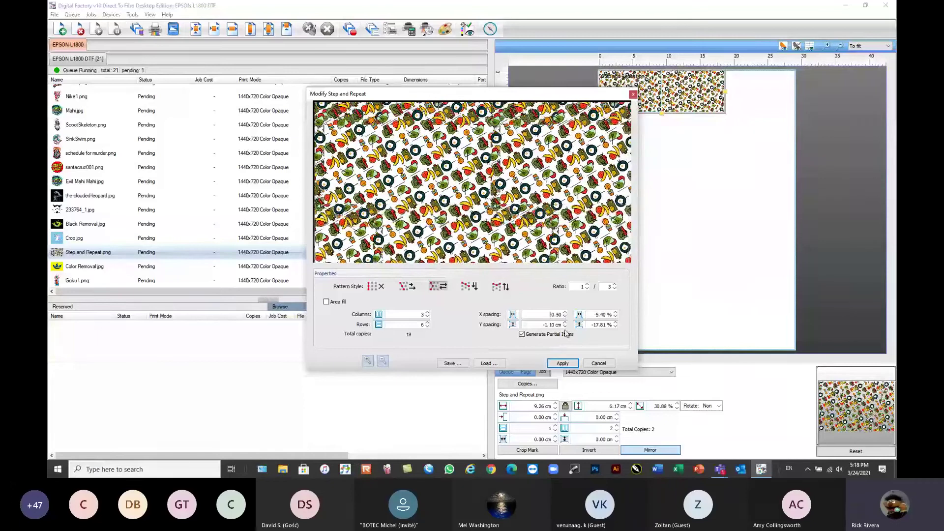
{"action": "left_click", "coordinate": [566, 327]}
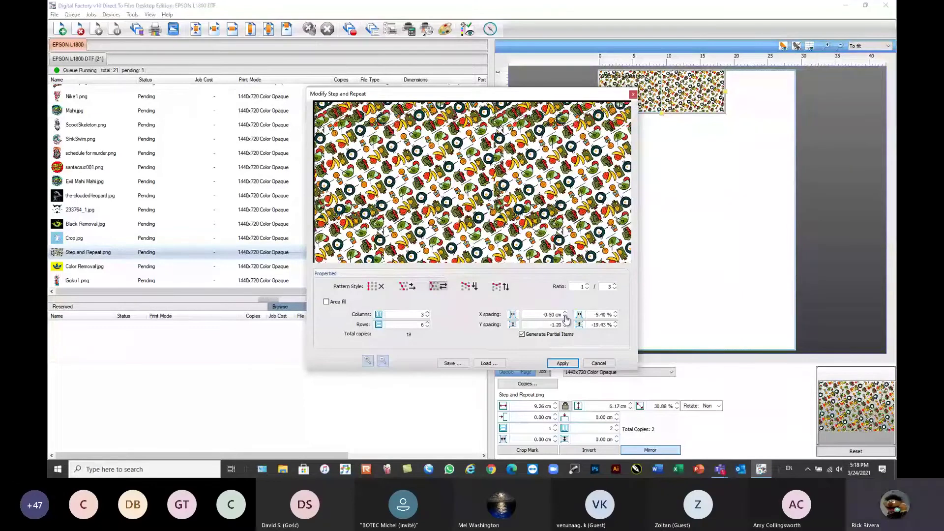
{"action": "left_click", "coordinate": [565, 316]}
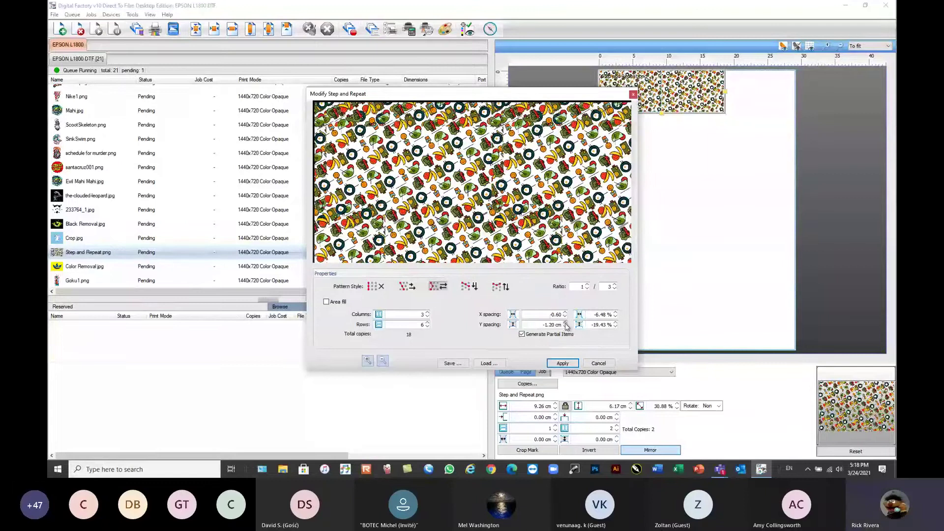
{"action": "left_click", "coordinate": [565, 322]}
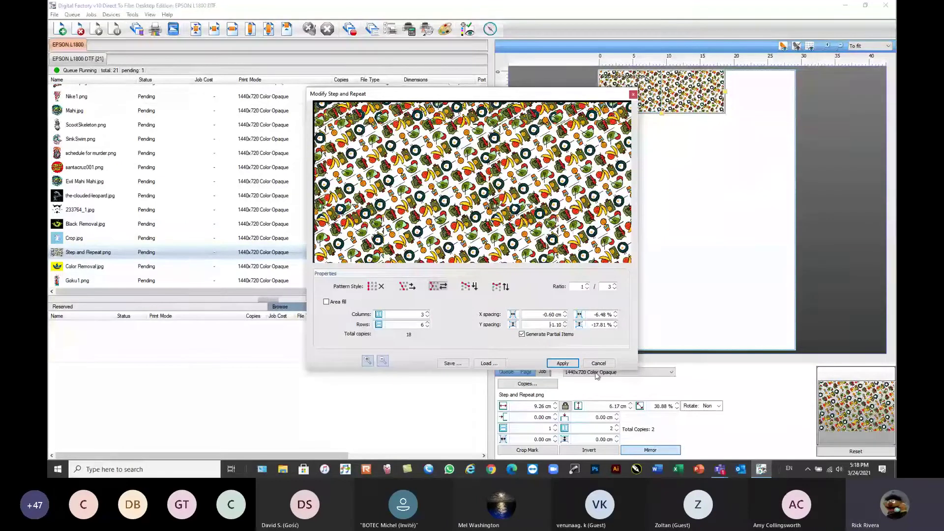
- Set the step-and-repeat pattern to 7 rows and apply it to the page
{"action": "left_click", "coordinate": [426, 315]}
{"action": "left_click", "coordinate": [428, 322]}
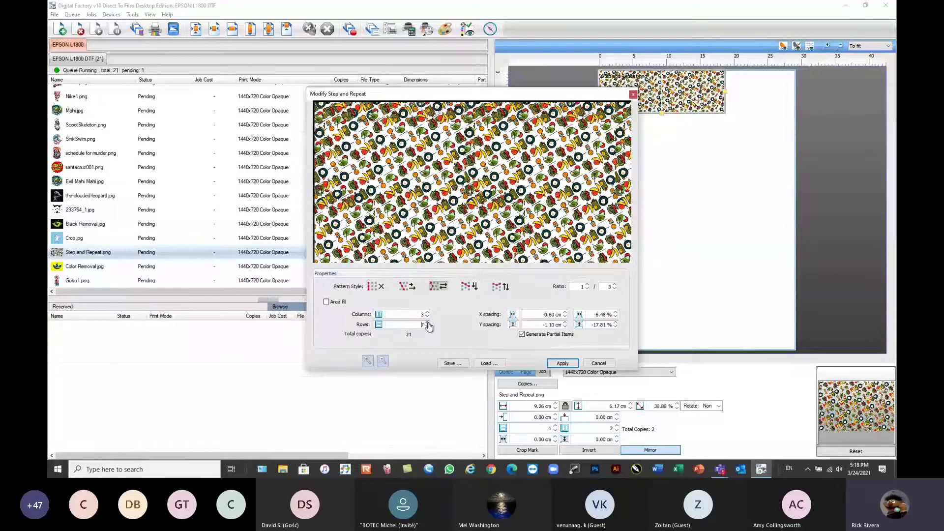
{"action": "left_click", "coordinate": [563, 364]}
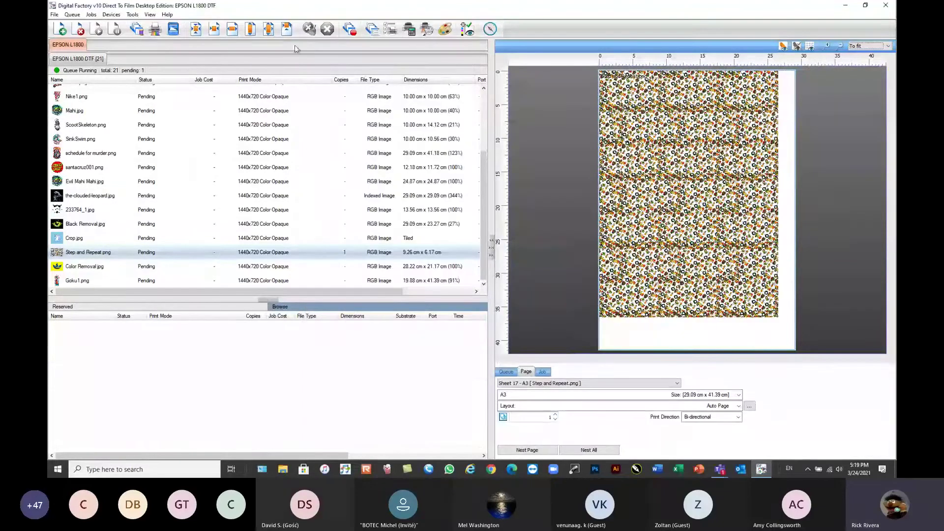
- Center the step-and-repeat pattern on the A3 page, inspect its overlaps and select the Step and Repeat.png job
{"action": "left_click", "coordinate": [196, 29]}
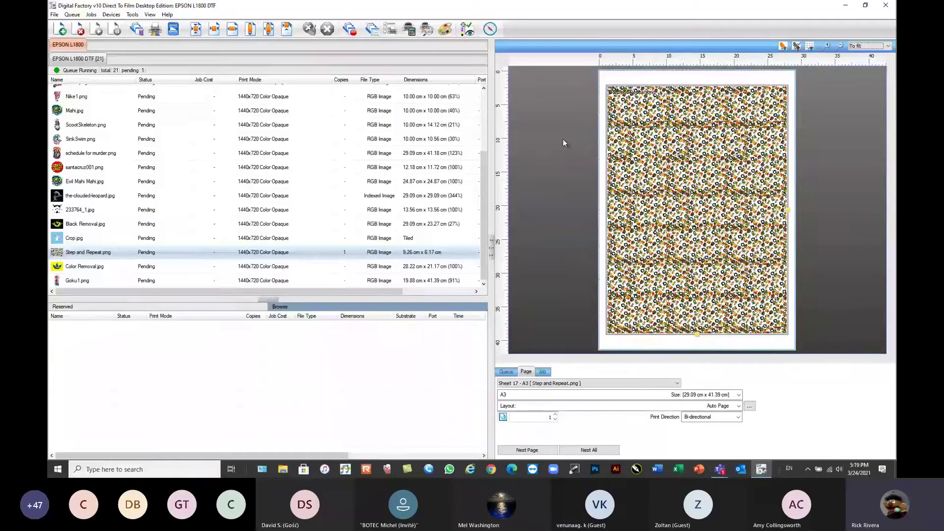
{"action": "scroll", "coordinate": [562, 138], "scroll_direction": "up", "scroll_amount": 2}
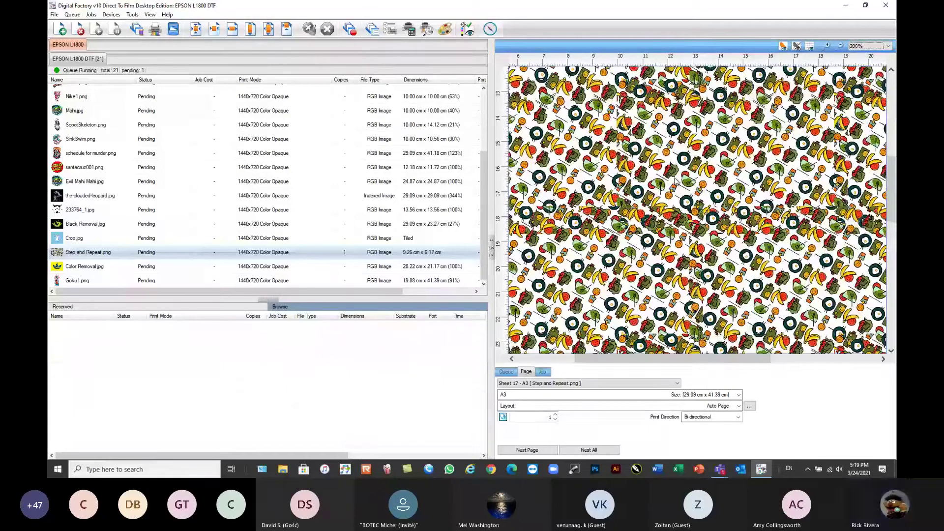
{"action": "scroll", "coordinate": [563, 138], "scroll_direction": "down", "scroll_amount": 1}
{"action": "scroll", "coordinate": [594, 185], "scroll_direction": "down", "scroll_amount": 1}
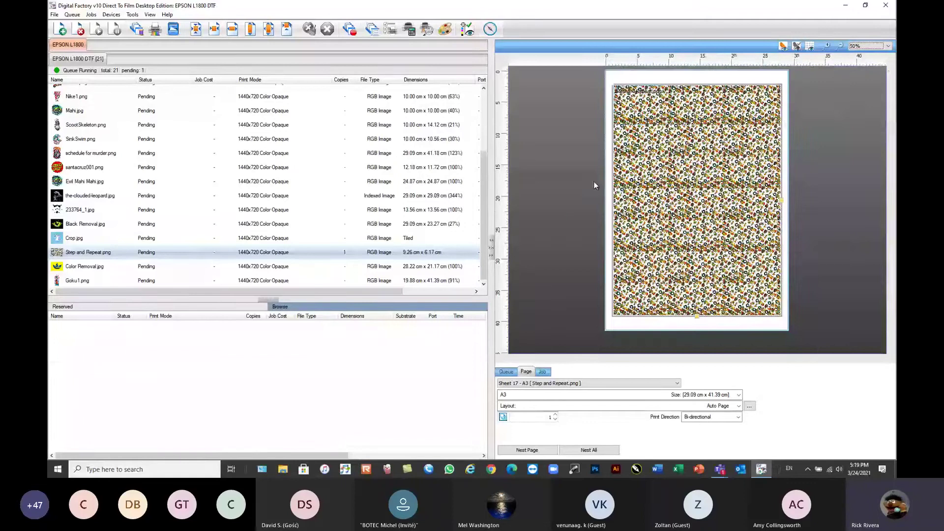
{"action": "mouse_move", "coordinate": [111, 254]}
{"action": "left_click", "coordinate": [109, 253]}
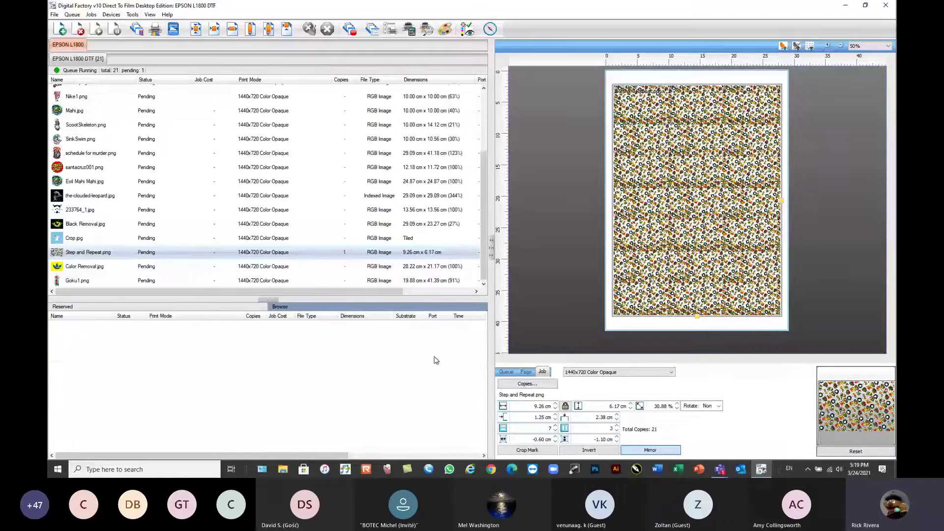
- Create one duplicate of the Mahi.jpg job
{"action": "left_click", "coordinate": [95, 239]}
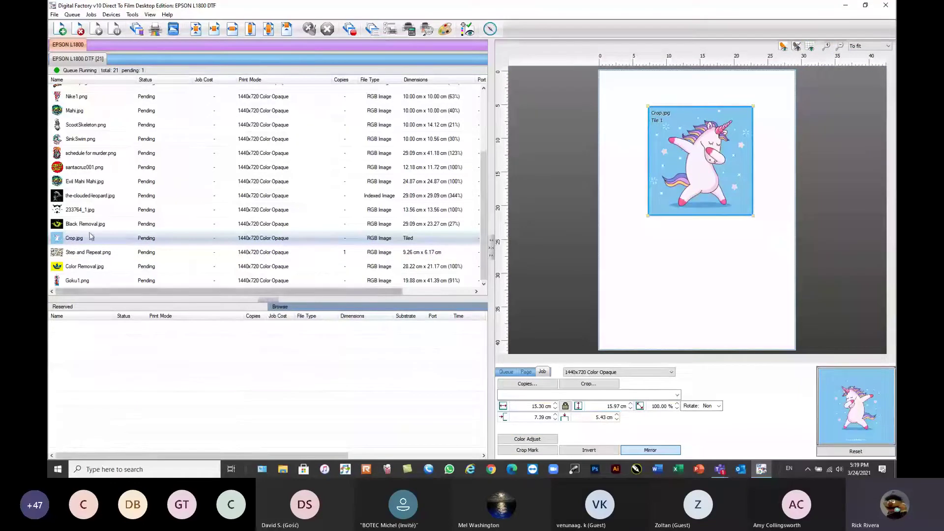
{"action": "left_click", "coordinate": [71, 112]}
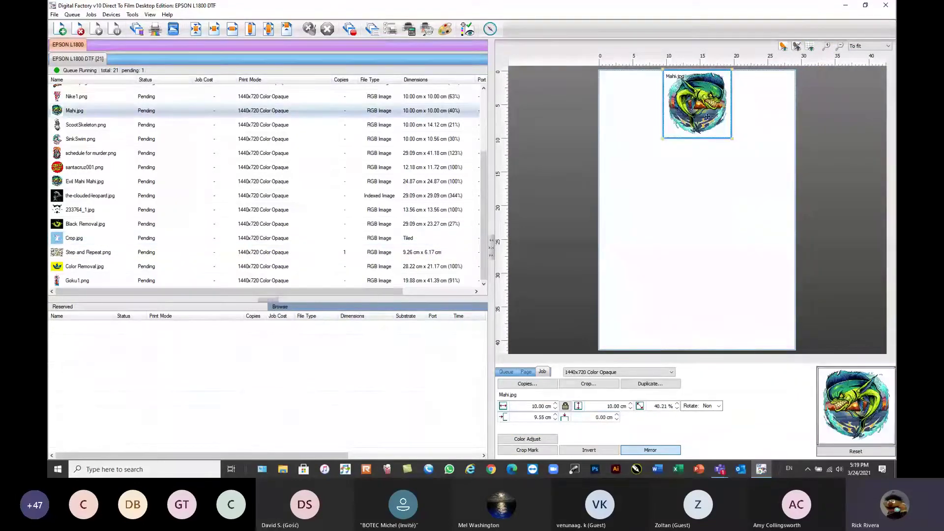
{"action": "left_click", "coordinate": [655, 386]}
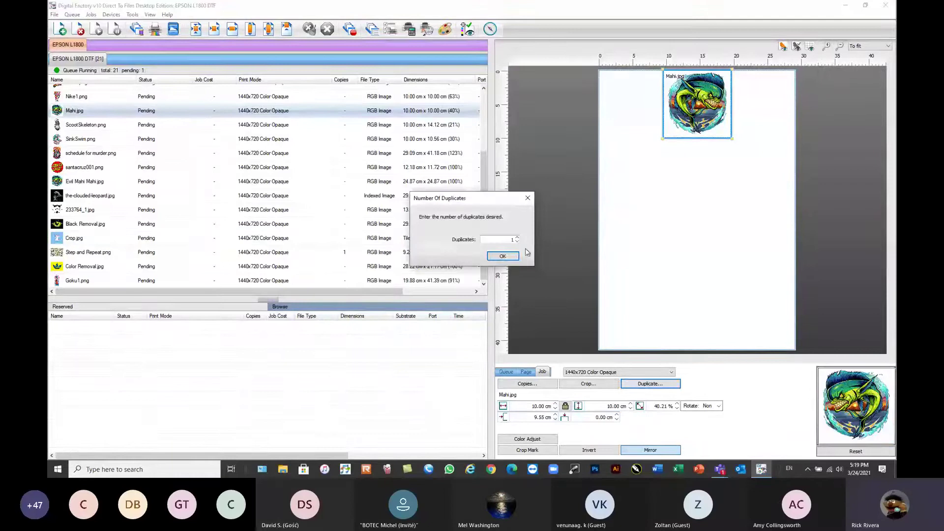
{"action": "left_click", "coordinate": [506, 256]}
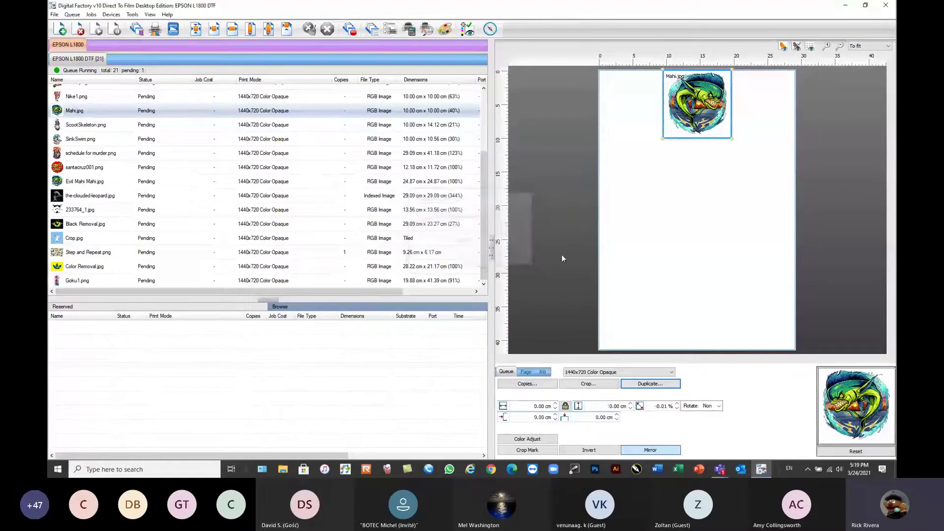
{"action": "left_click", "coordinate": [691, 120]}
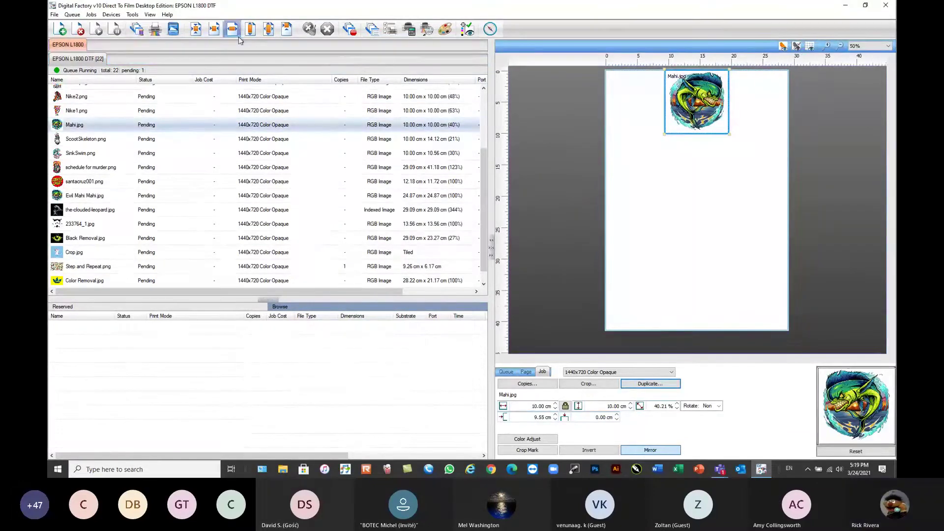
- Show all the queue's pages in the layout preview and locate the sheet holding the Mahi.jpg duplicate
{"action": "left_click", "coordinate": [150, 14]}
{"action": "left_click", "coordinate": [160, 39]}
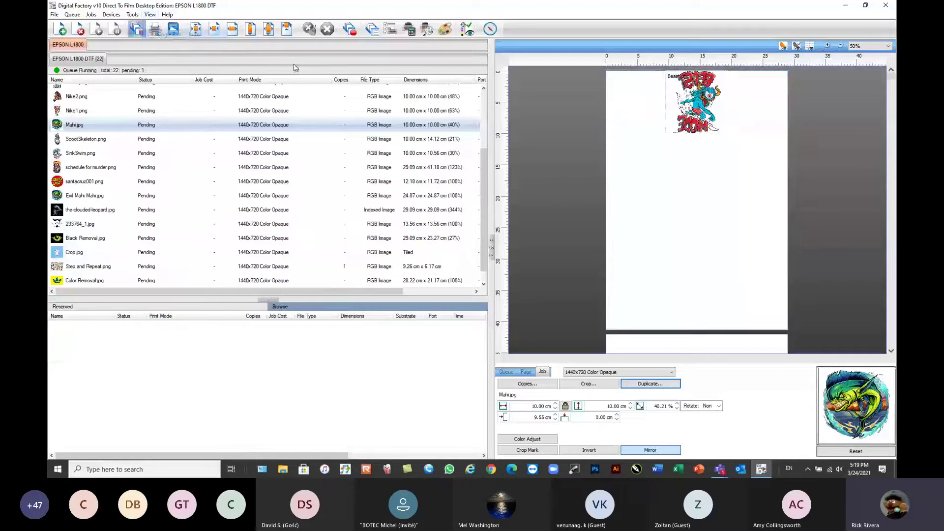
{"action": "scroll", "coordinate": [648, 131], "scroll_direction": "down", "scroll_amount": 4}
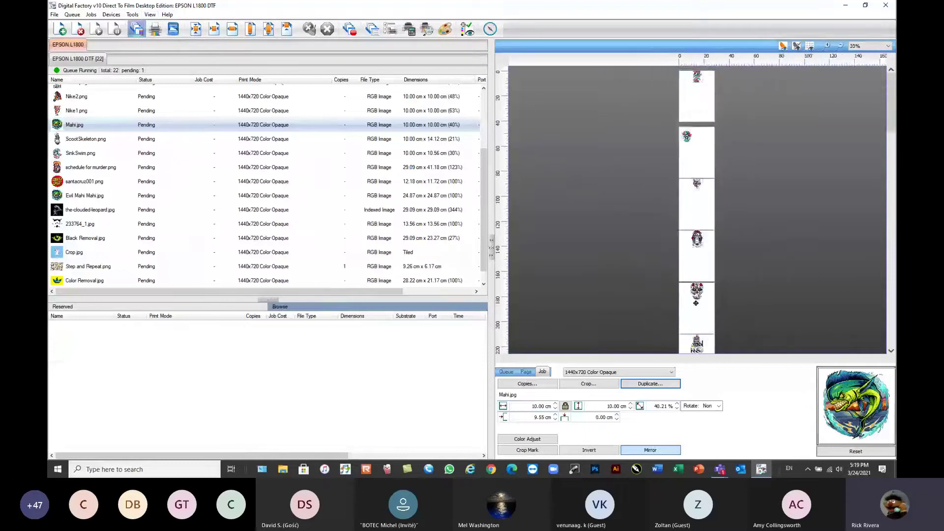
{"action": "left_click_drag", "start_coordinate": [892, 164], "coordinate": [893, 283]}
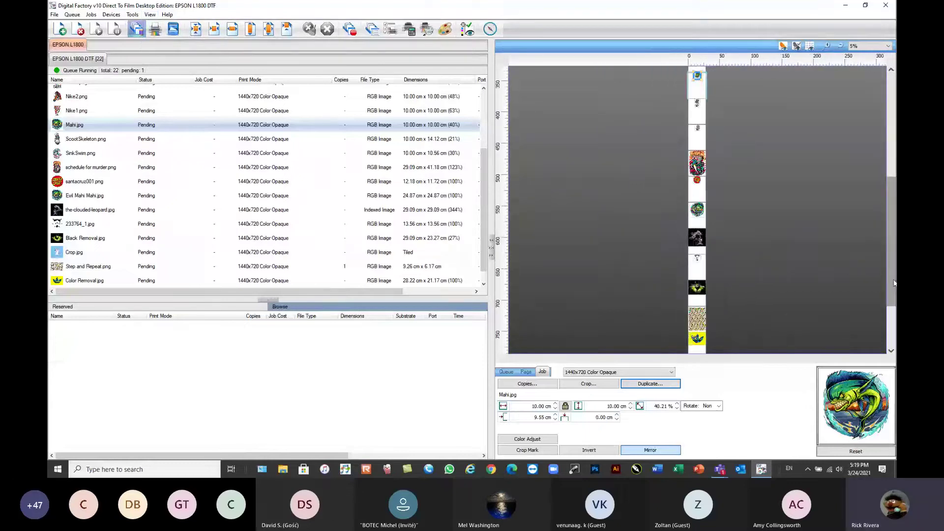
{"action": "scroll", "coordinate": [856, 196], "scroll_direction": "down", "scroll_amount": 1}
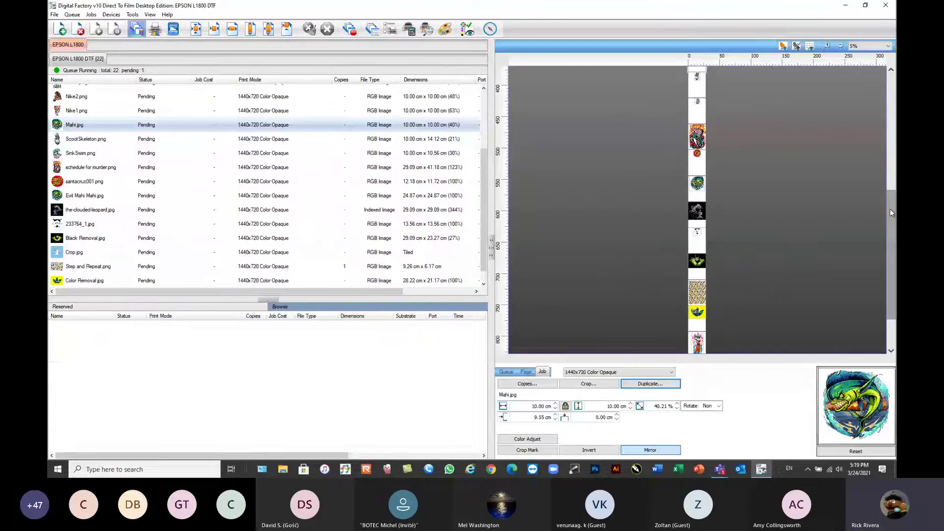
{"action": "scroll", "coordinate": [890, 213], "scroll_direction": "down", "scroll_amount": 2}
{"action": "left_click", "coordinate": [696, 335]}
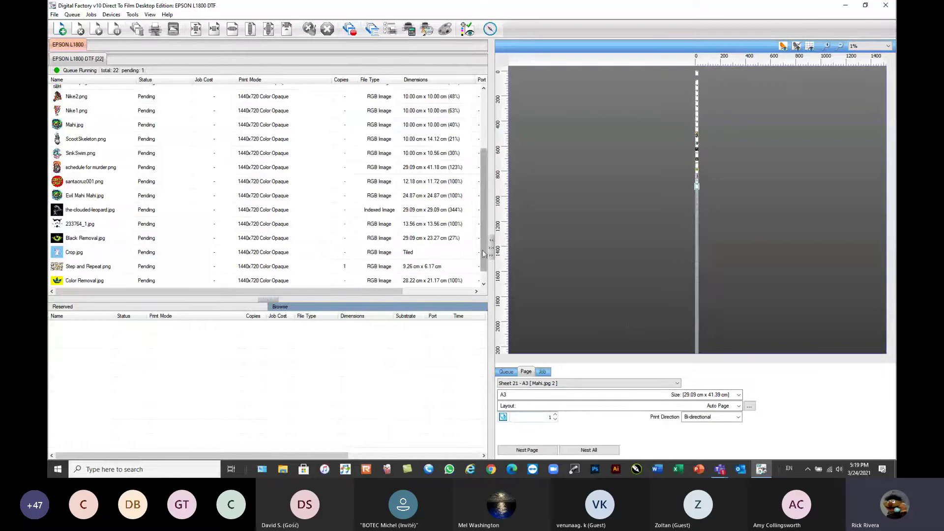
- Create a second duplicate of the original Mahi.jpg job
{"action": "scroll", "coordinate": [487, 251], "scroll_direction": "down", "scroll_amount": 1}
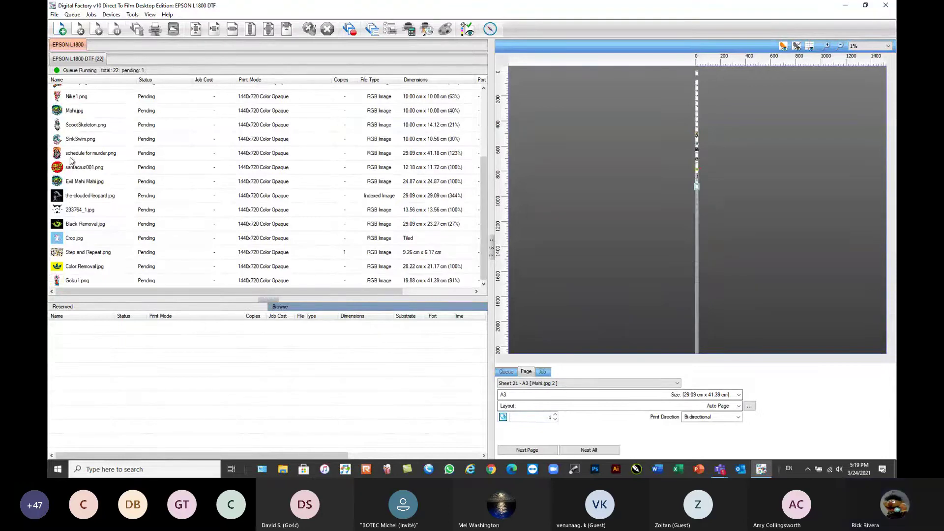
{"action": "left_click", "coordinate": [77, 116]}
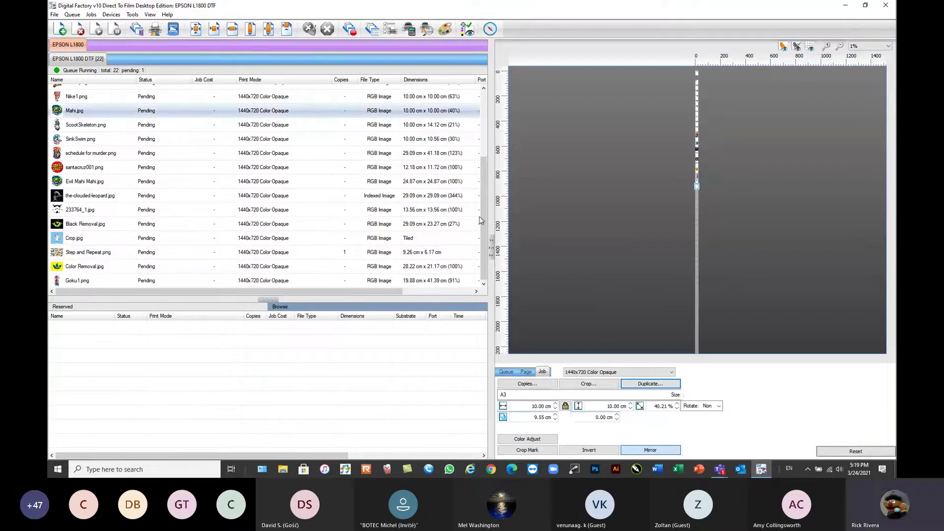
{"action": "left_click", "coordinate": [650, 384]}
{"action": "left_click", "coordinate": [502, 256]}
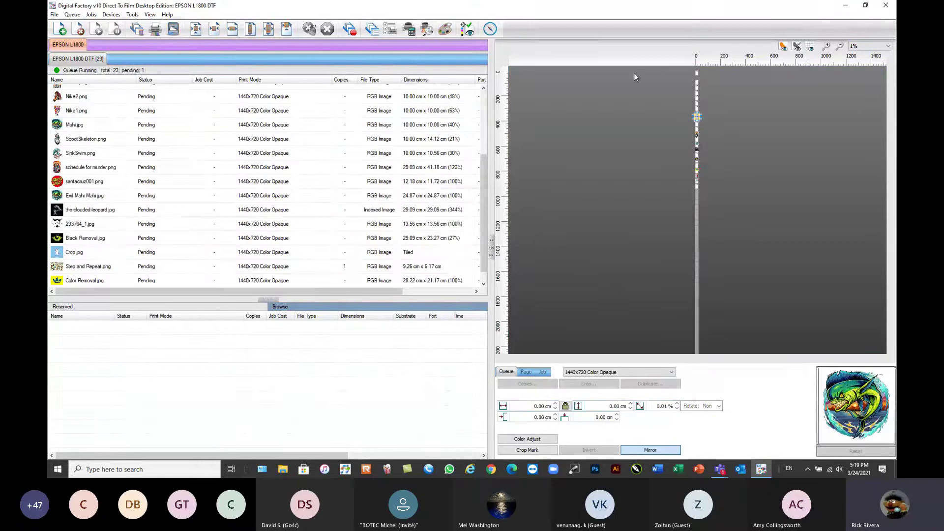
- Find the two Mahi.jpg duplicates in the layout preview and scale each to fit its page at 29.09 × 29.09 cm
{"action": "left_click", "coordinate": [888, 46]}
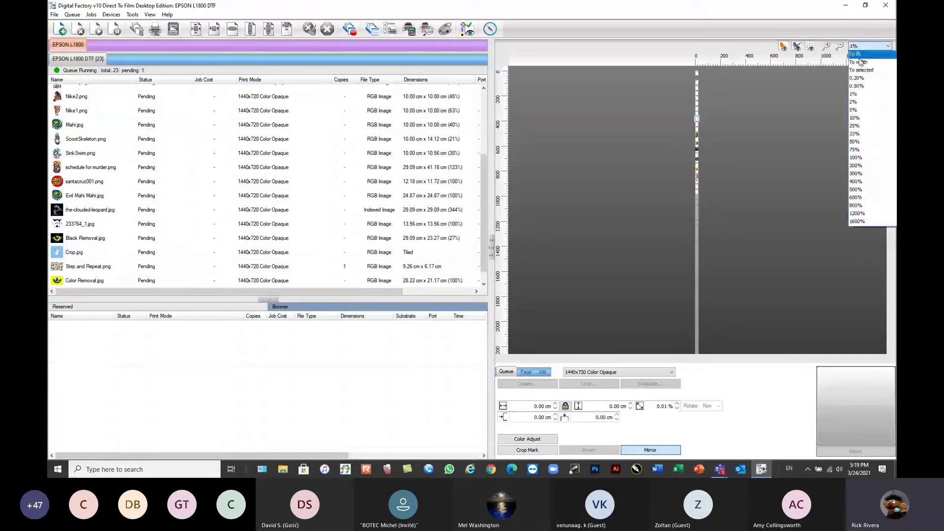
{"action": "left_click", "coordinate": [866, 53]}
{"action": "left_click", "coordinate": [72, 129]}
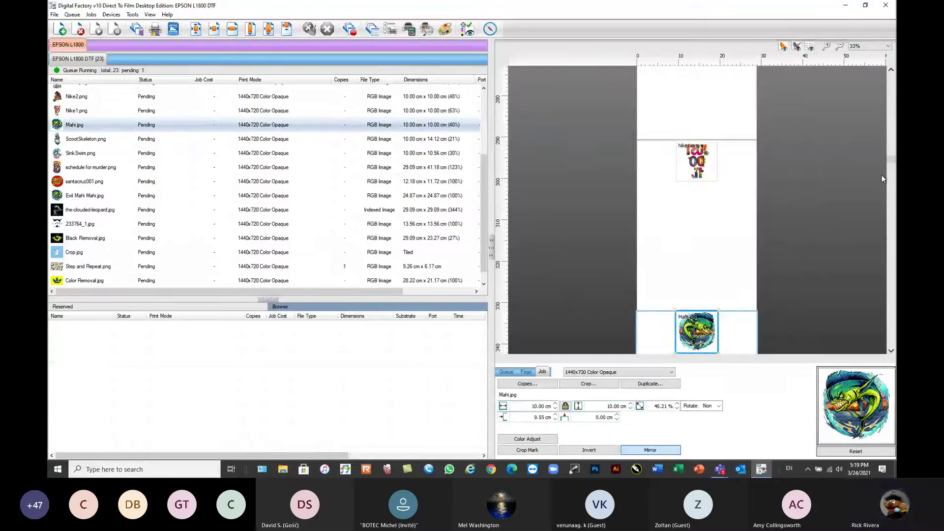
{"action": "scroll", "coordinate": [882, 175], "scroll_direction": "down", "scroll_amount": 15}
{"action": "scroll", "coordinate": [696, 209], "scroll_direction": "down", "scroll_amount": 7}
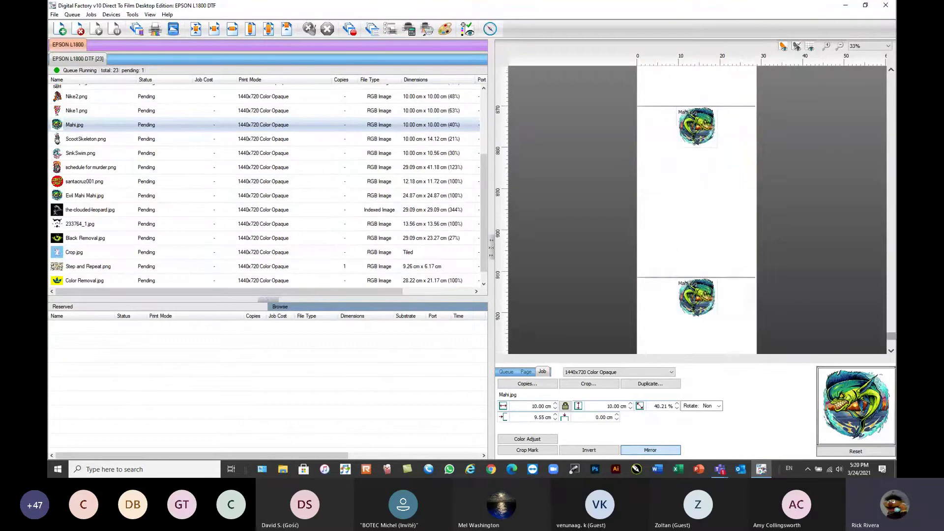
{"action": "left_click", "coordinate": [891, 70]}
{"action": "left_click", "coordinate": [653, 274]}
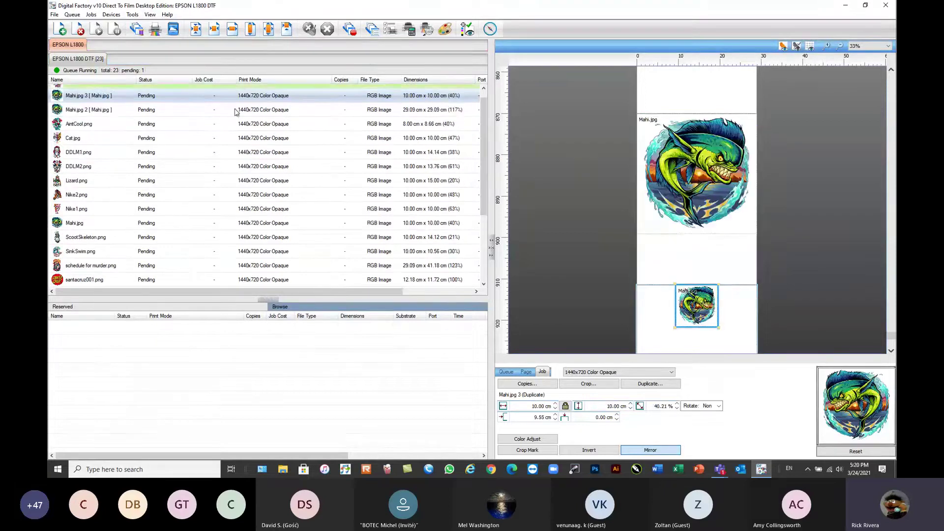
{"action": "left_click", "coordinate": [269, 28]}
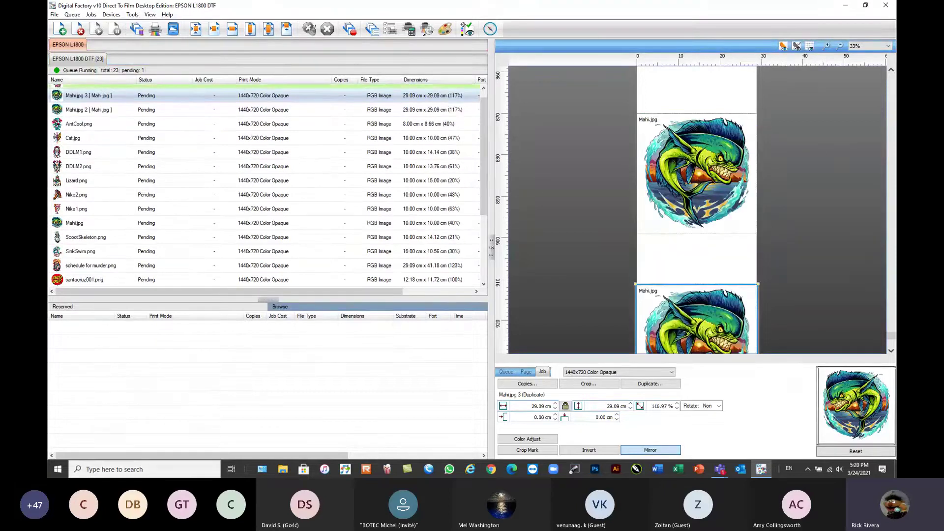
{"action": "left_click", "coordinate": [891, 351]}
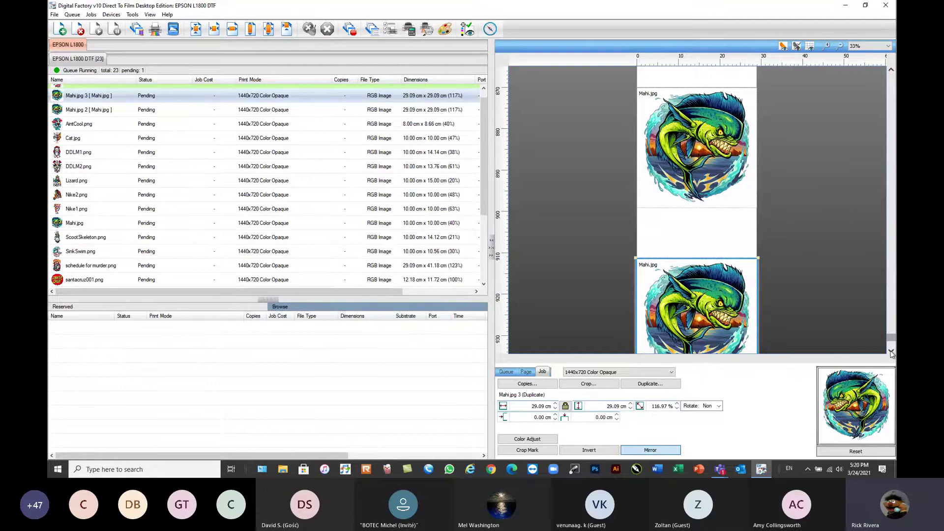
{"action": "left_click", "coordinate": [892, 351]}
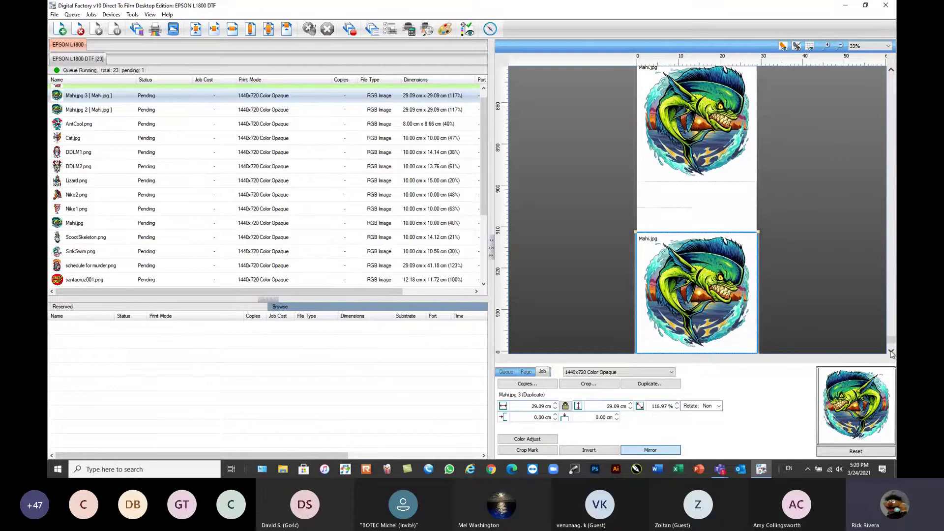
{"action": "left_click", "coordinate": [891, 70]}
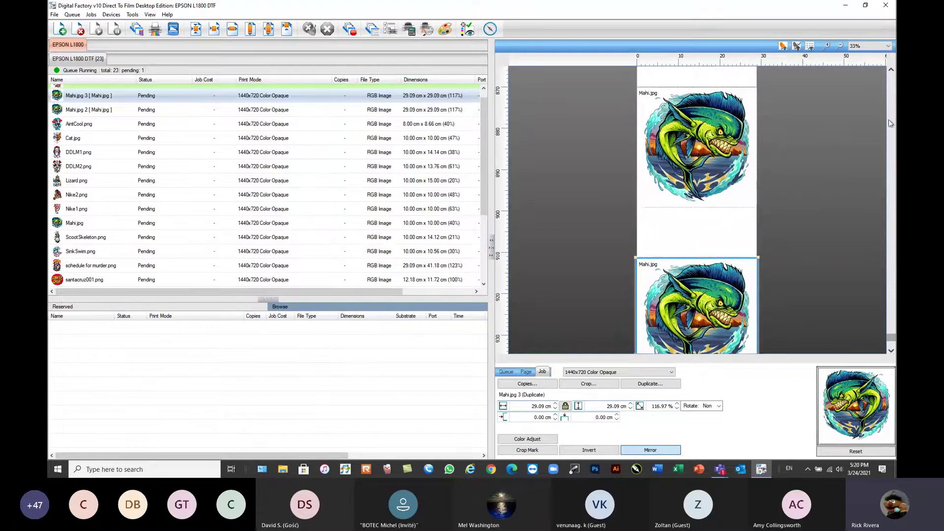
{"action": "left_click", "coordinate": [891, 351]}
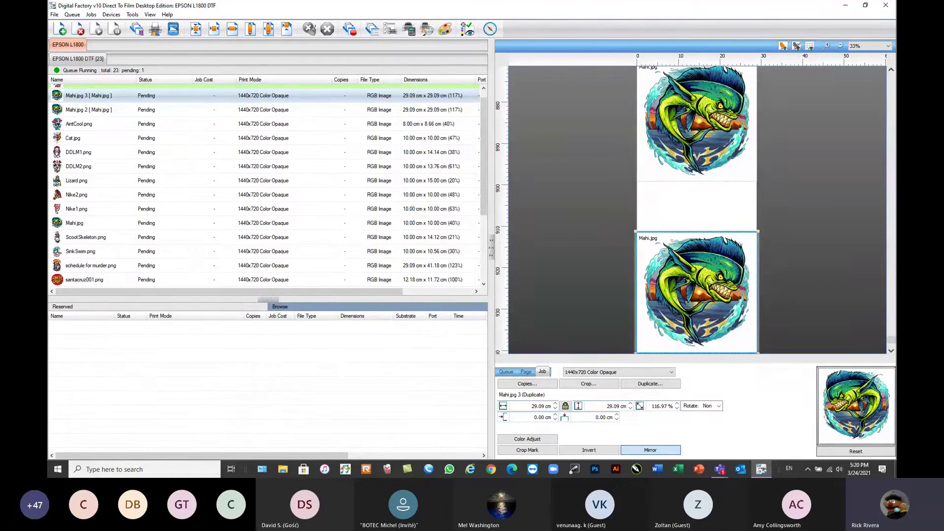
{"action": "key", "text": "alt+Tab"}
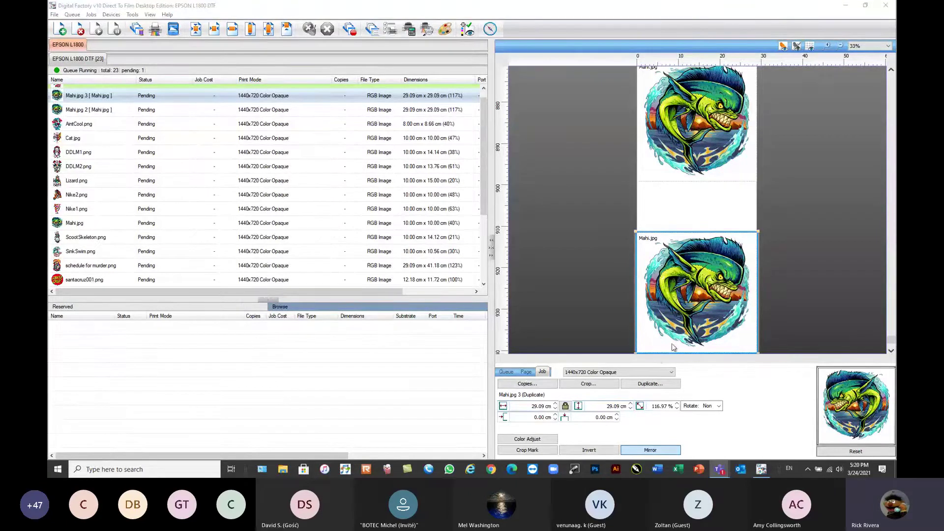
- Set cyan, magenta, yellow and black to 15 in the second Mahi.jpg duplicate's color adjustments and generate its preview image
{"action": "left_click", "coordinate": [527, 440]}
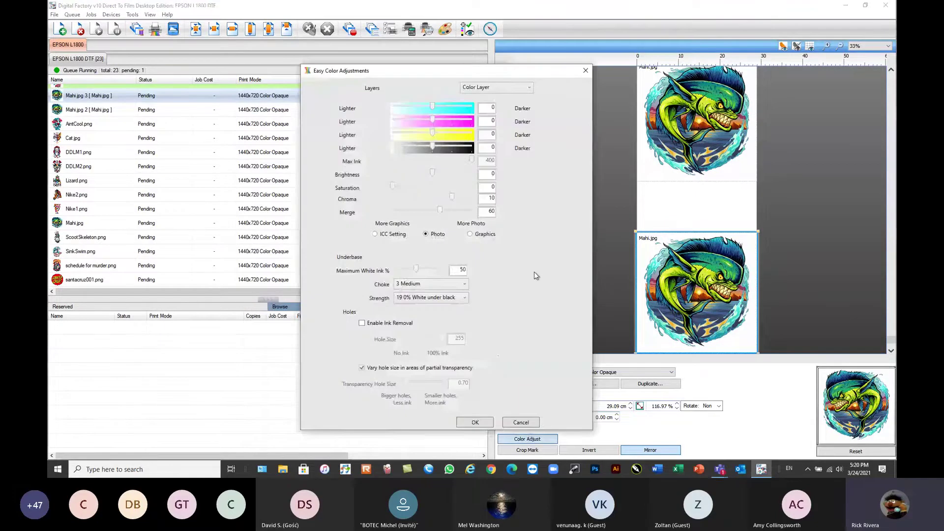
{"action": "left_click_drag", "start_coordinate": [482, 72], "coordinate": [504, 47]}
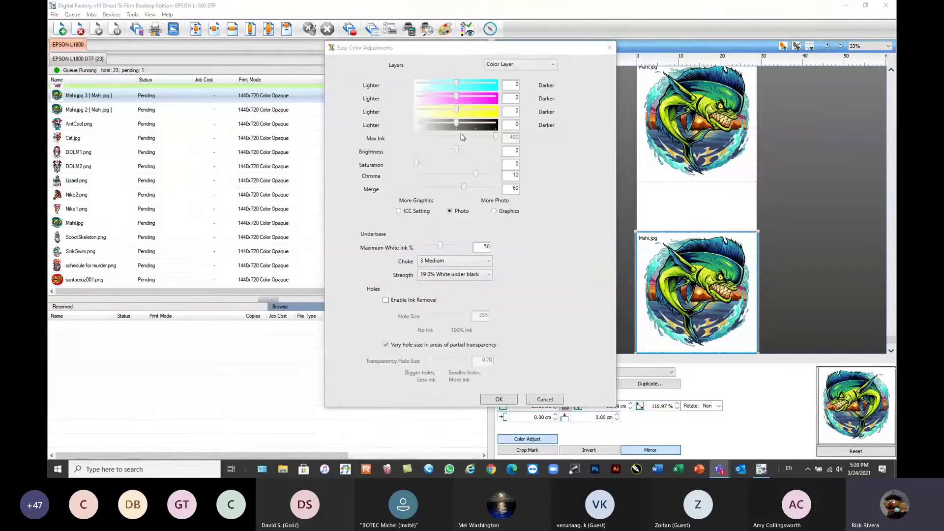
{"action": "left_click", "coordinate": [536, 89]}
{"action": "type", "text": "15"}
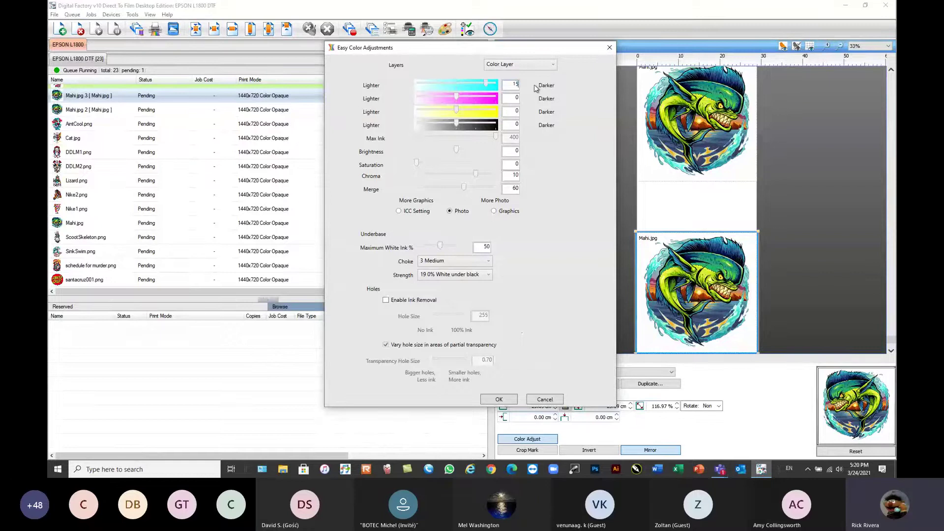
{"action": "key", "text": "Tab"}
{"action": "type", "text": "15"}
{"action": "key", "text": "Tab"}
{"action": "type", "text": "15"}
{"action": "key", "text": "Tab"}
{"action": "type", "text": "15"}
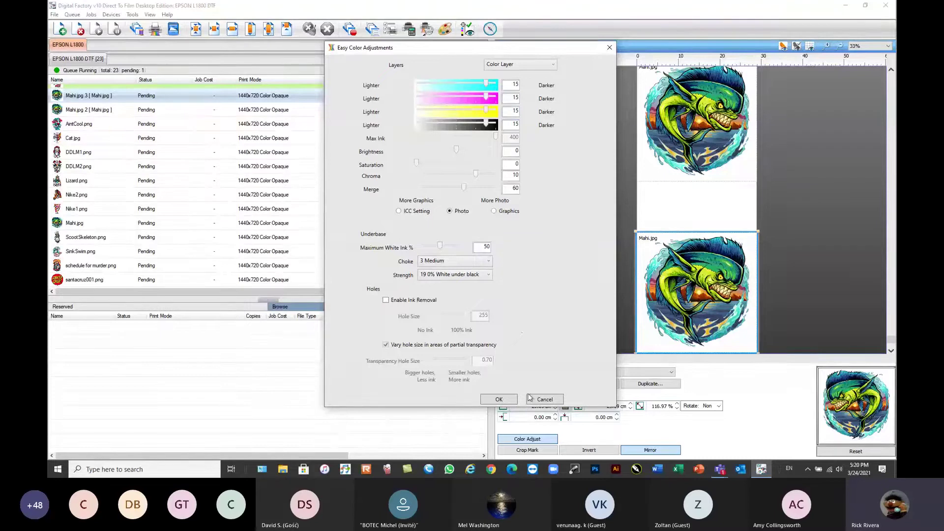
{"action": "left_click", "coordinate": [499, 400]}
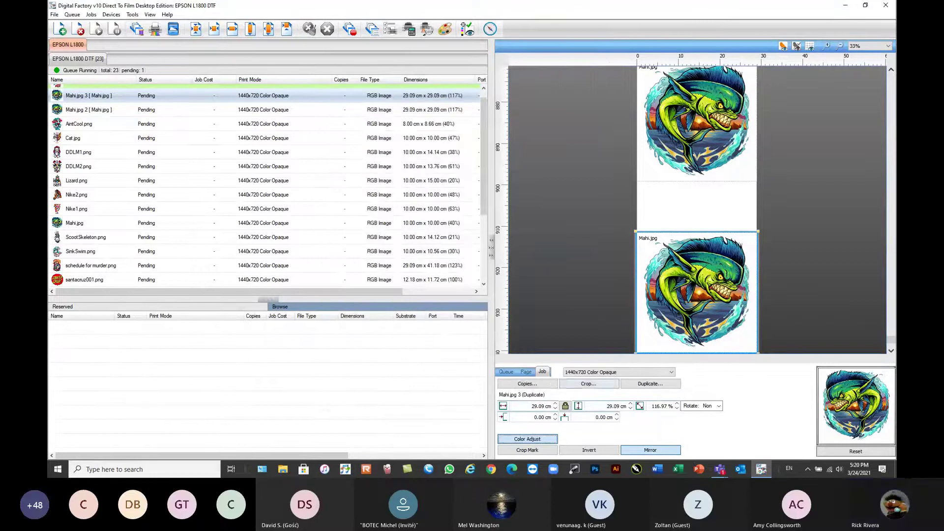
{"action": "right_click", "coordinate": [659, 298]}
{"action": "left_click", "coordinate": [693, 384]}
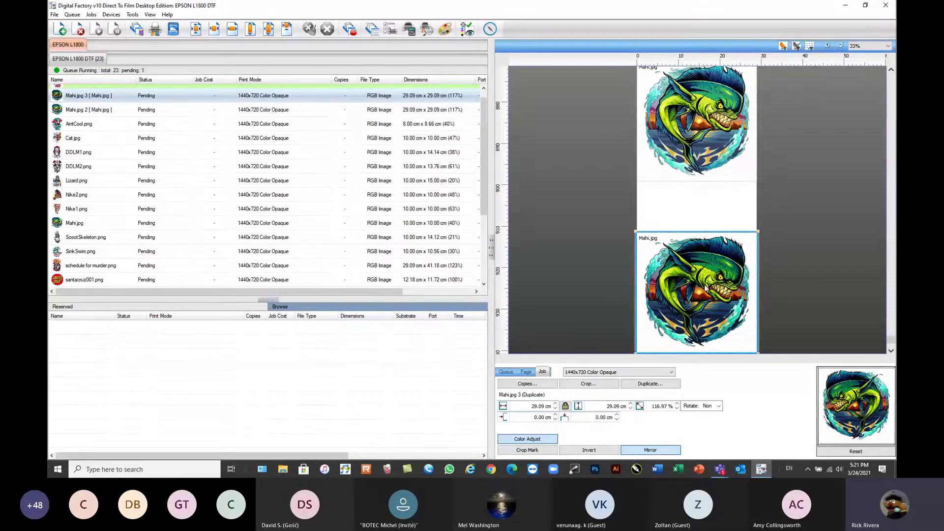
- Reset the second Mahi.jpg duplicate's cyan, magenta, yellow and black adjustments to 0 and regenerate its preview image
{"action": "left_click", "coordinate": [532, 443]}
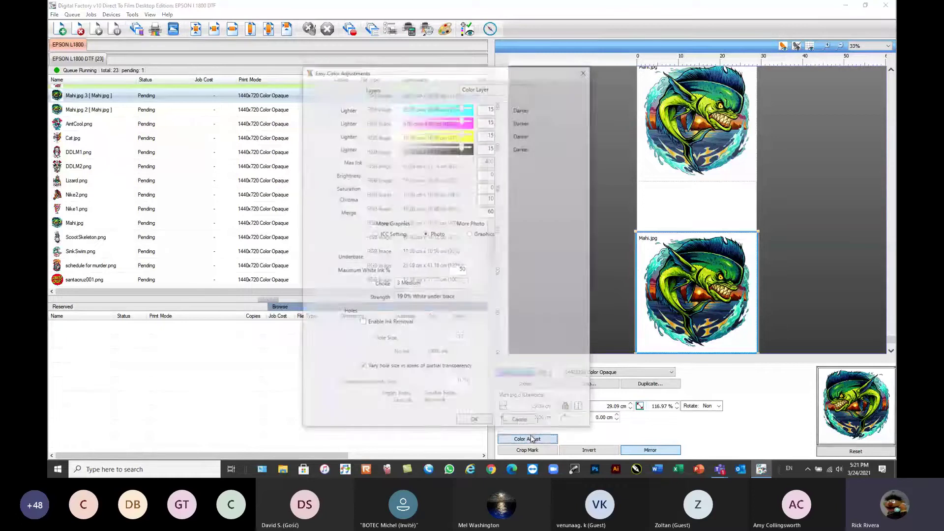
{"action": "double_click", "coordinate": [488, 110]}
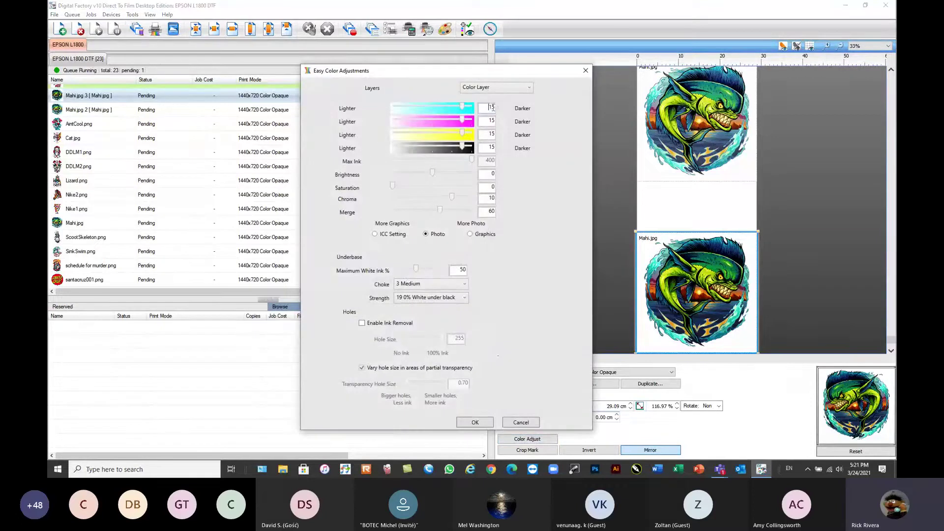
{"action": "type", "text": "0"}
{"action": "key", "text": "Tab"}
{"action": "type", "text": "0"}
{"action": "key", "text": "Tab"}
{"action": "type", "text": "0"}
{"action": "key", "text": "Tab"}
{"action": "type", "text": "0"}
{"action": "left_click", "coordinate": [479, 422]}
{"action": "right_click", "coordinate": [679, 283]}
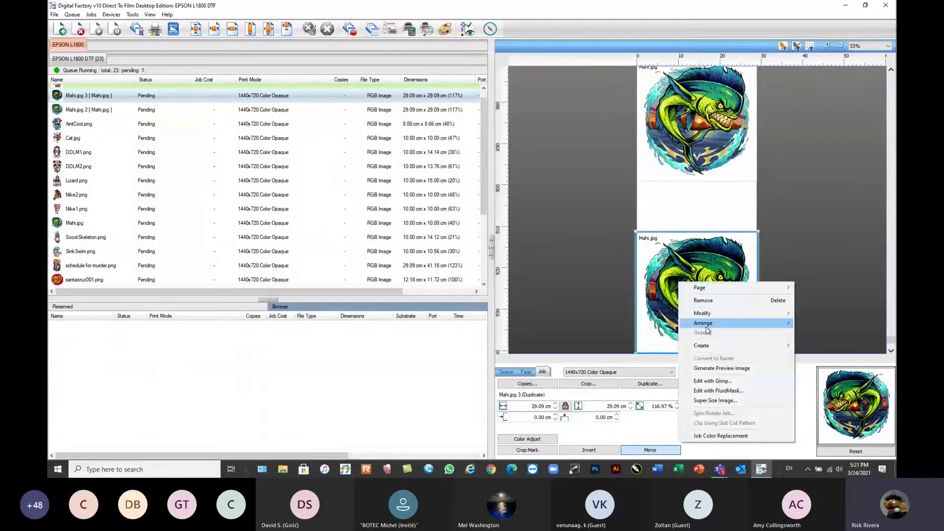
{"action": "left_click", "coordinate": [713, 369]}
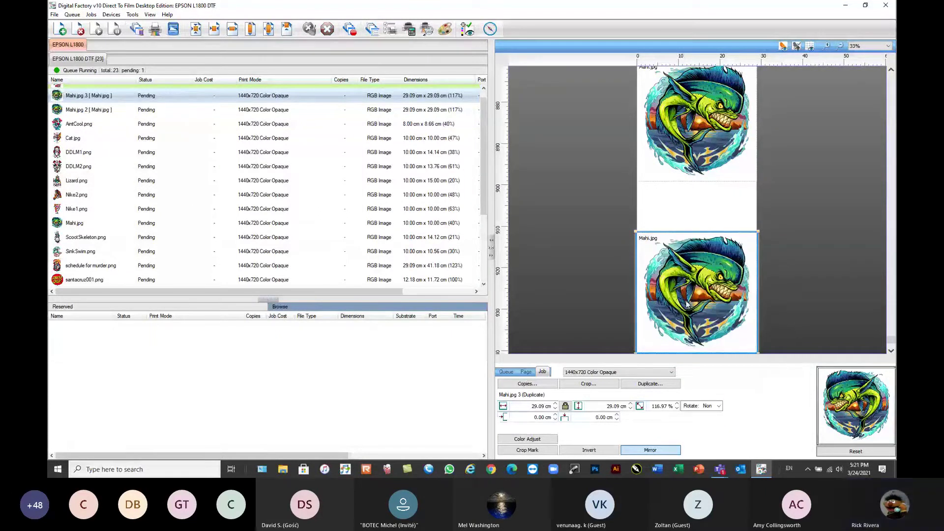
- Move the first Mahi.jpg duplicate down its page to a 12.30 cm vertical offset, directly above the second duplicate
{"action": "left_click", "coordinate": [697, 144]}
{"action": "left_click_drag", "start_coordinate": [698, 144], "coordinate": [716, 259]}
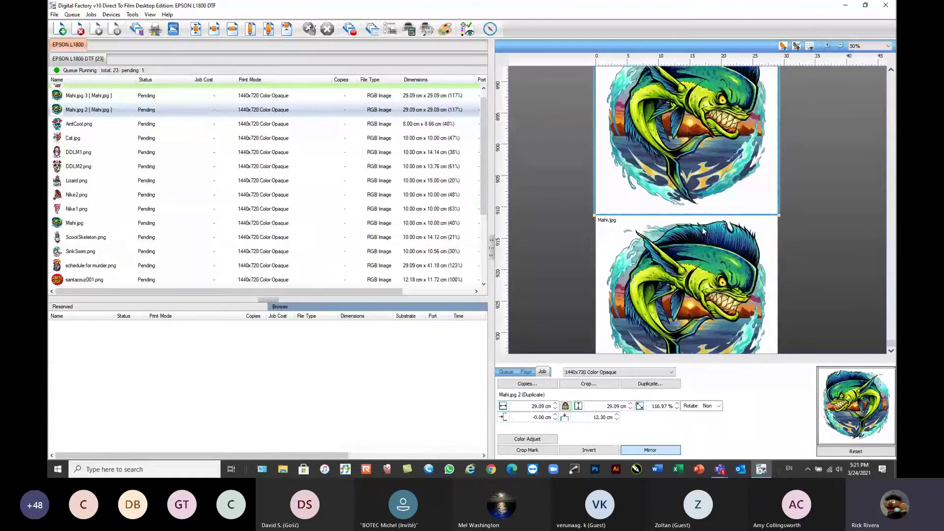
{"action": "scroll", "coordinate": [706, 166], "scroll_direction": "down", "scroll_amount": 1}
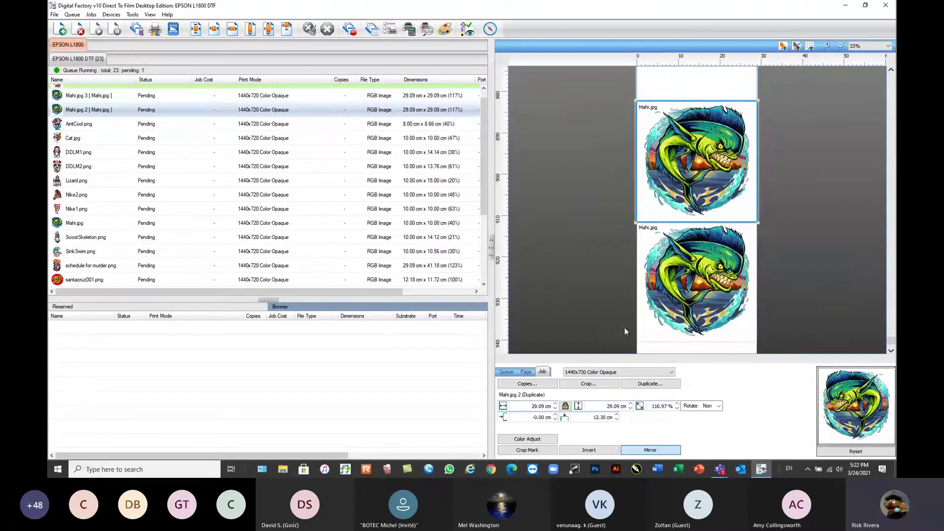
- Set the second Mahi.jpg duplicate's saturation to 10 and generate its preview image
{"action": "left_click", "coordinate": [677, 281]}
{"action": "left_click", "coordinate": [541, 439]}
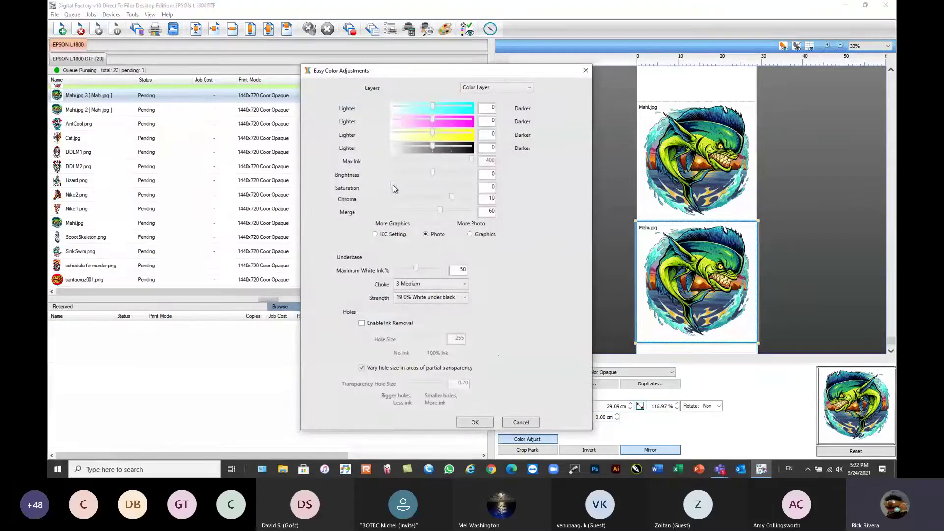
{"action": "left_click_drag", "start_coordinate": [393, 185], "coordinate": [431, 188]}
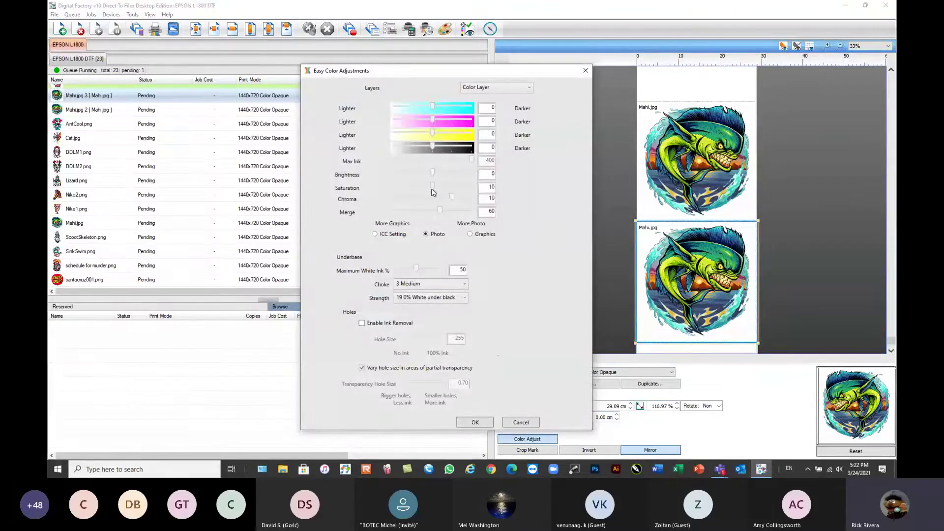
{"action": "left_click", "coordinate": [475, 423]}
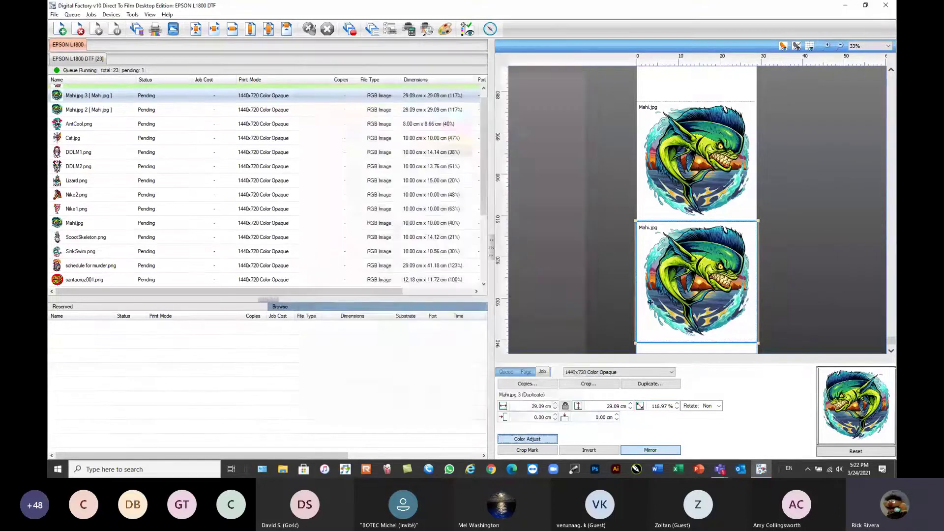
{"action": "right_click", "coordinate": [685, 266]}
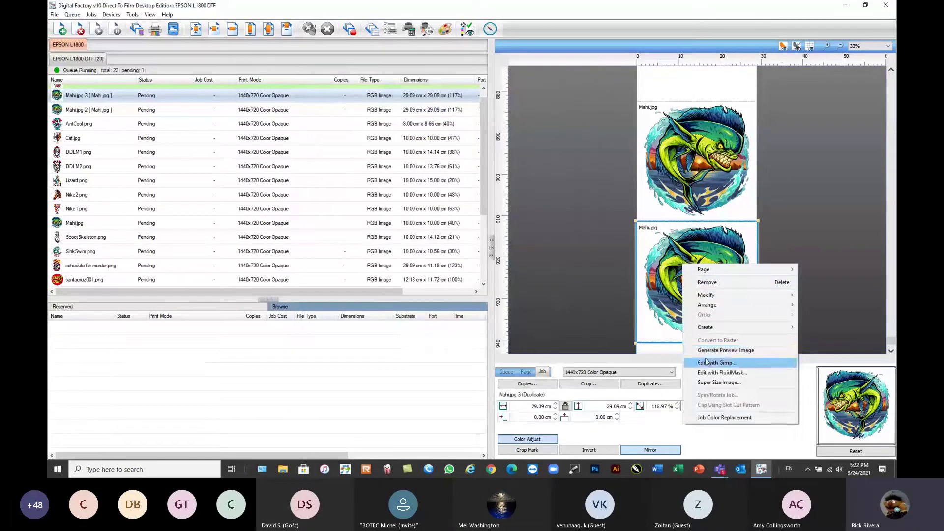
{"action": "left_click", "coordinate": [720, 350]}
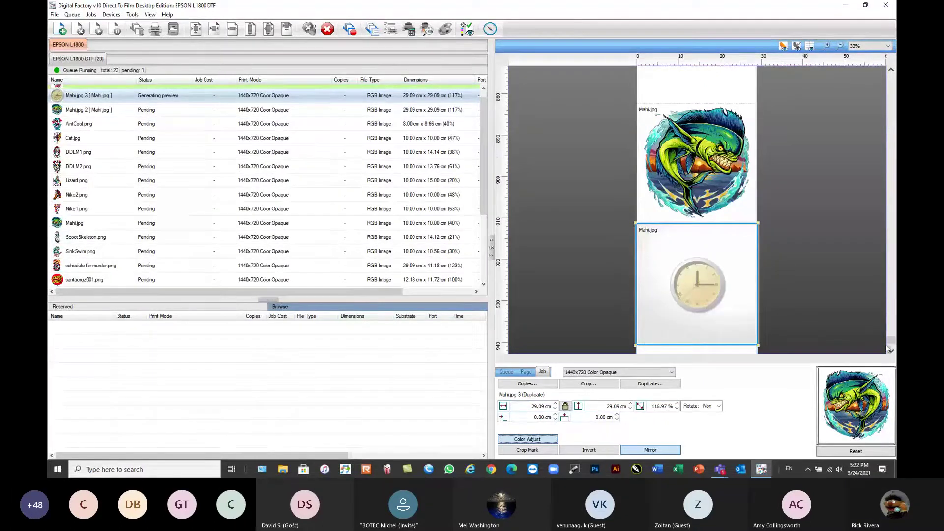
{"action": "left_click", "coordinate": [891, 352]}
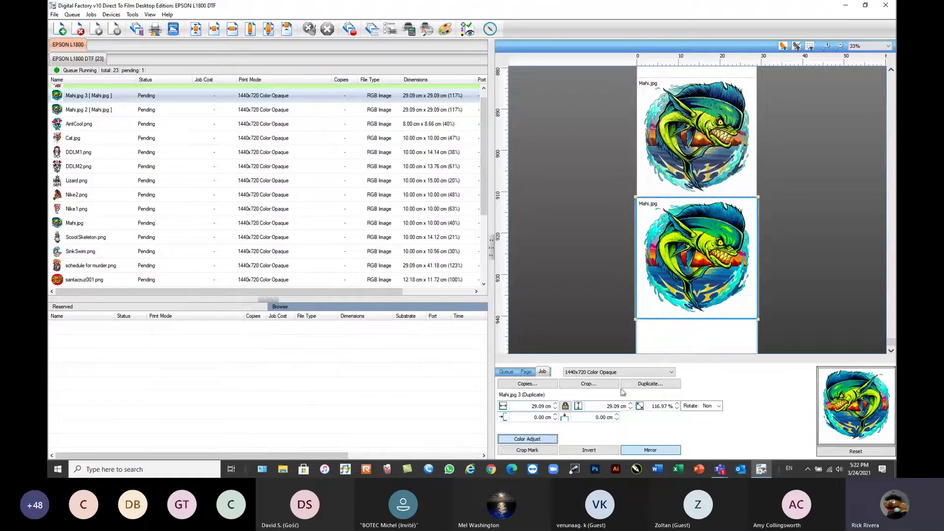
- Try saturation 0 and maximum white ink 62% on the second Mahi.jpg duplicate, view the underbase strength options, and discard the changes
{"action": "left_click", "coordinate": [536, 439]}
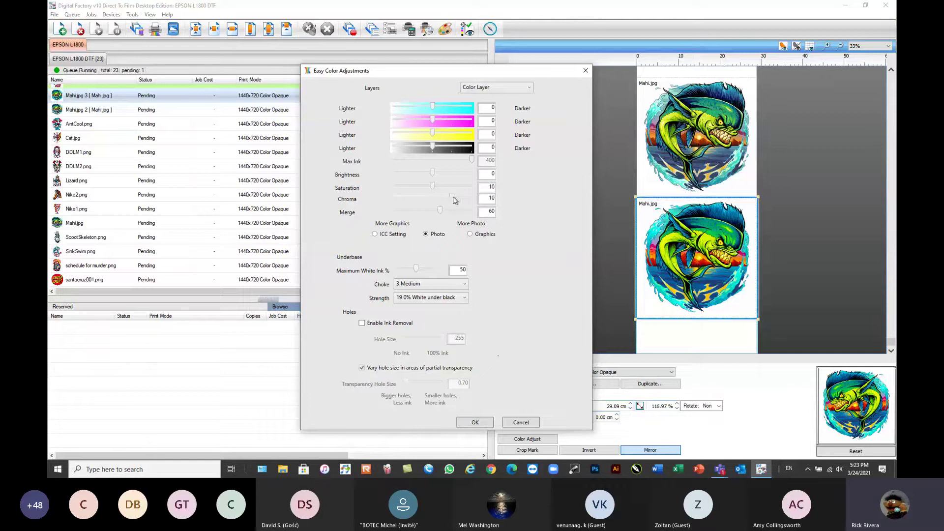
{"action": "left_click_drag", "start_coordinate": [433, 186], "coordinate": [351, 190]}
{"action": "mouse_move", "coordinate": [417, 270]}
{"action": "left_mouse_down"}
{"action": "mouse_move", "coordinate": [439, 272]}
{"action": "mouse_move", "coordinate": [422, 273]}
{"action": "left_mouse_up"}
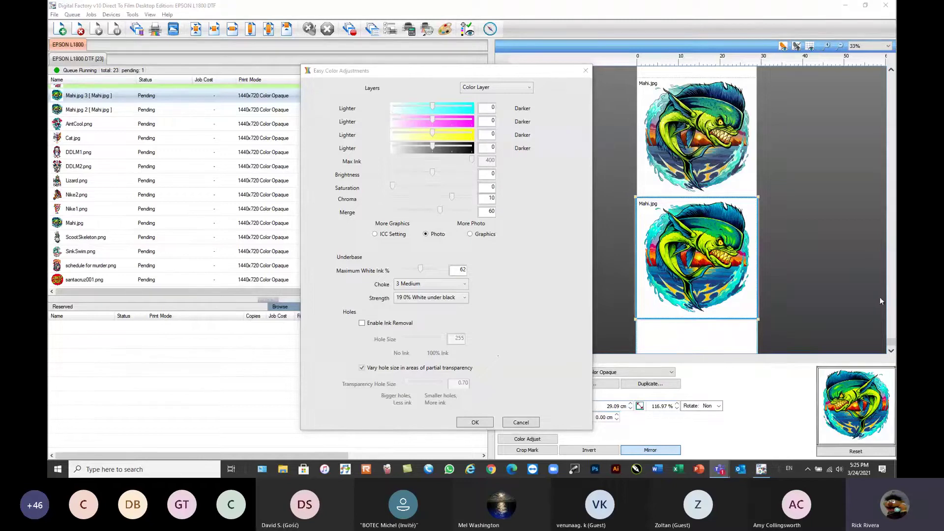
{"action": "left_click", "coordinate": [461, 297]}
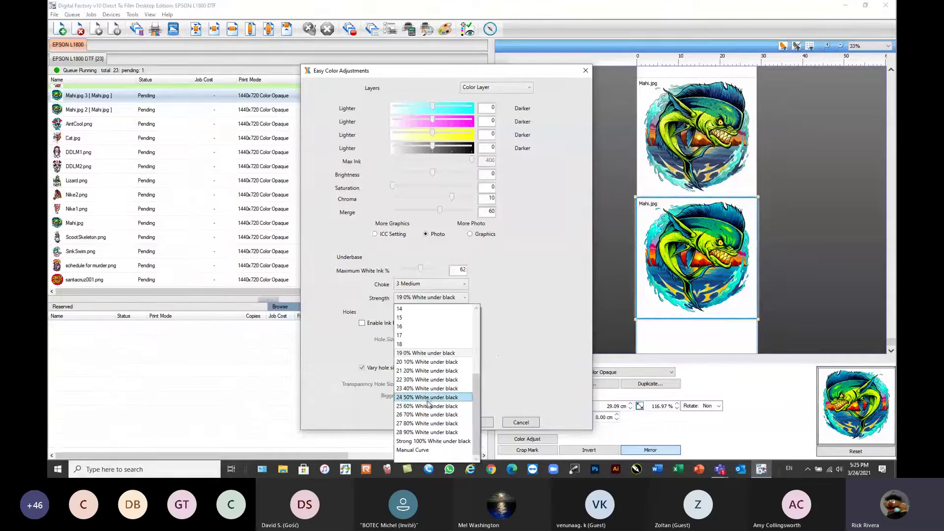
{"action": "left_click", "coordinate": [535, 305]}
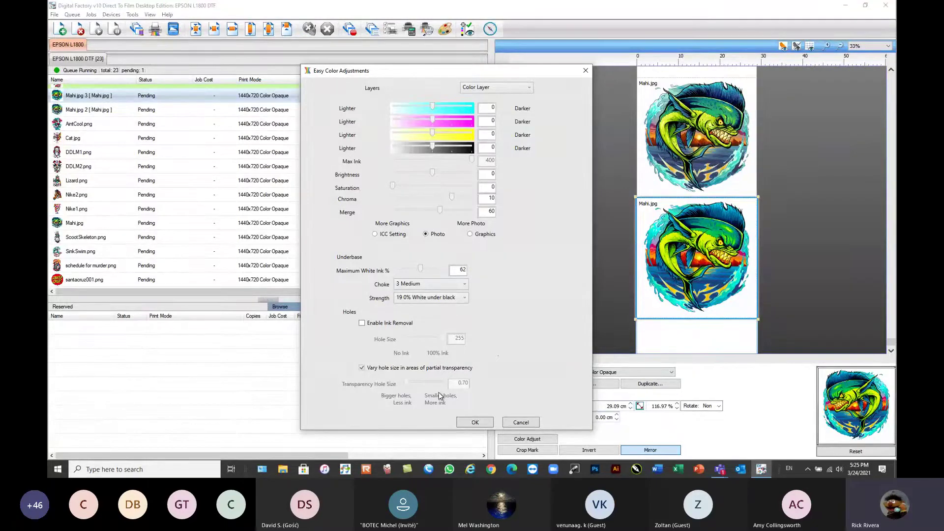
{"action": "left_click", "coordinate": [521, 423]}
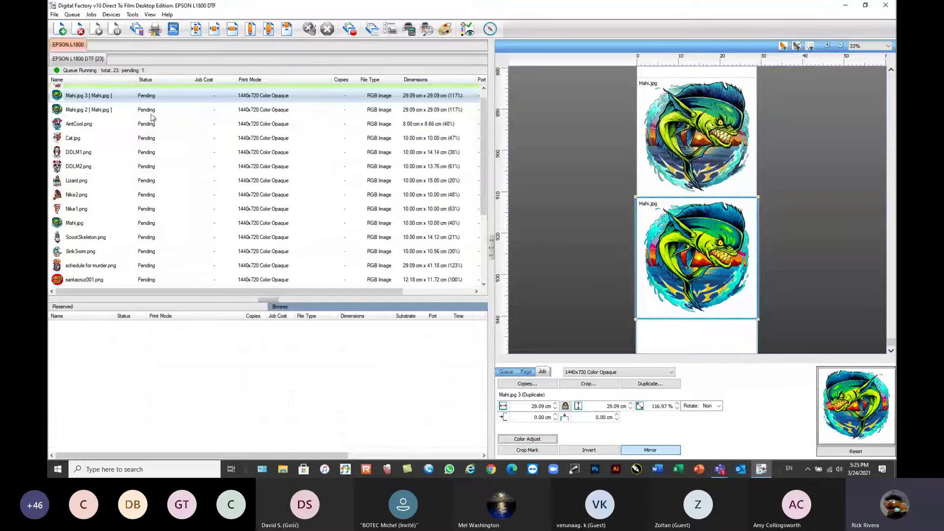
- Delete both Mahi.jpg duplicates from the queue and return the Beast.png page to an editable pending job
{"action": "mouse_move", "coordinate": [219, 186]}
{"action": "scroll", "coordinate": [705, 256], "scroll_direction": "down", "scroll_amount": 3}
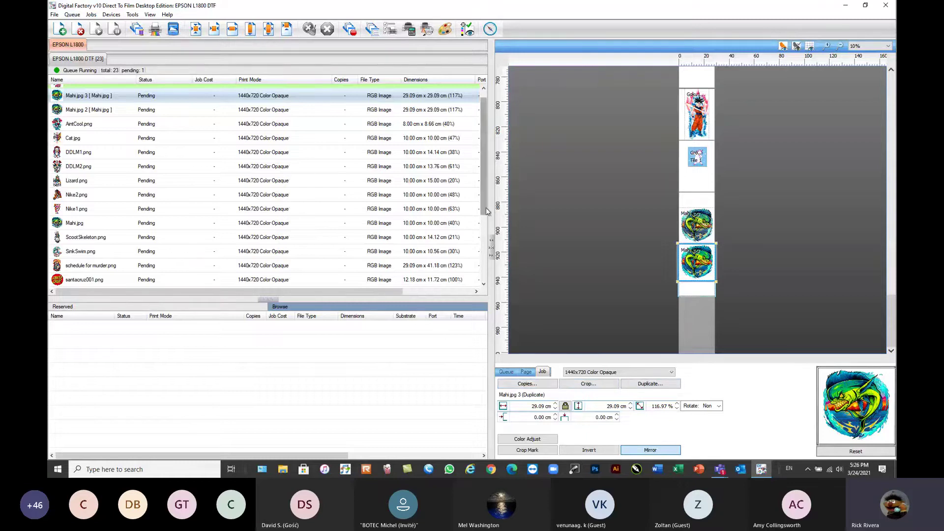
{"action": "scroll", "coordinate": [487, 202], "scroll_direction": "up", "scroll_amount": 1}
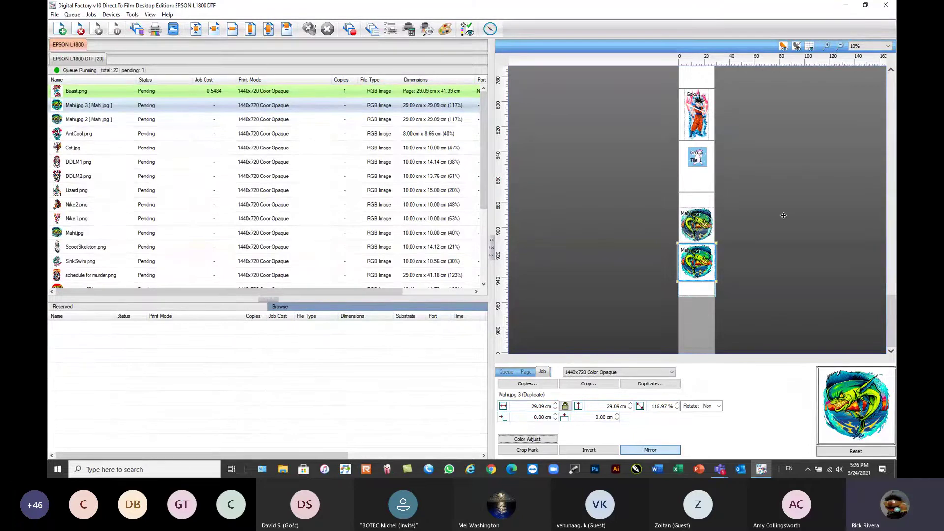
{"action": "scroll", "coordinate": [700, 271], "scroll_direction": "up", "scroll_amount": 3}
{"action": "scroll", "coordinate": [701, 271], "scroll_direction": "up", "scroll_amount": 15}
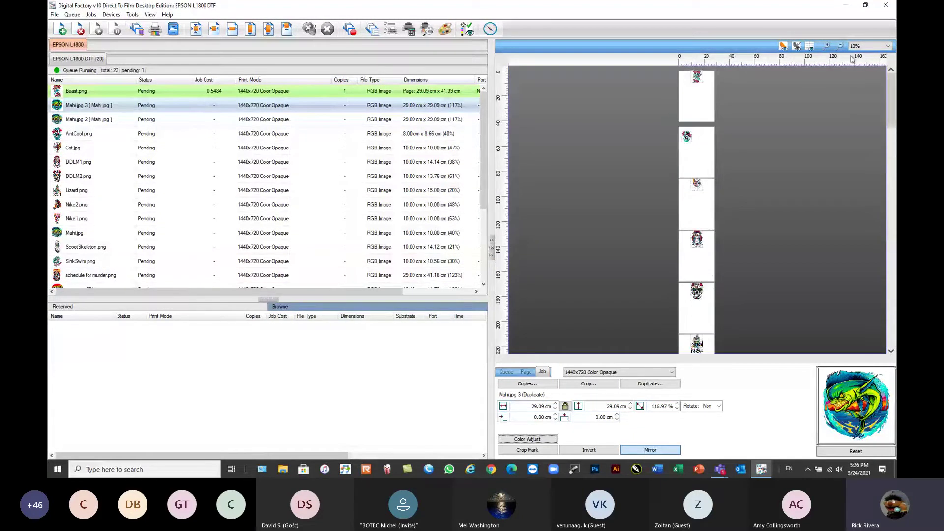
{"action": "left_click", "coordinate": [94, 106]}
{"action": "mouse_move", "coordinate": [94, 123]}
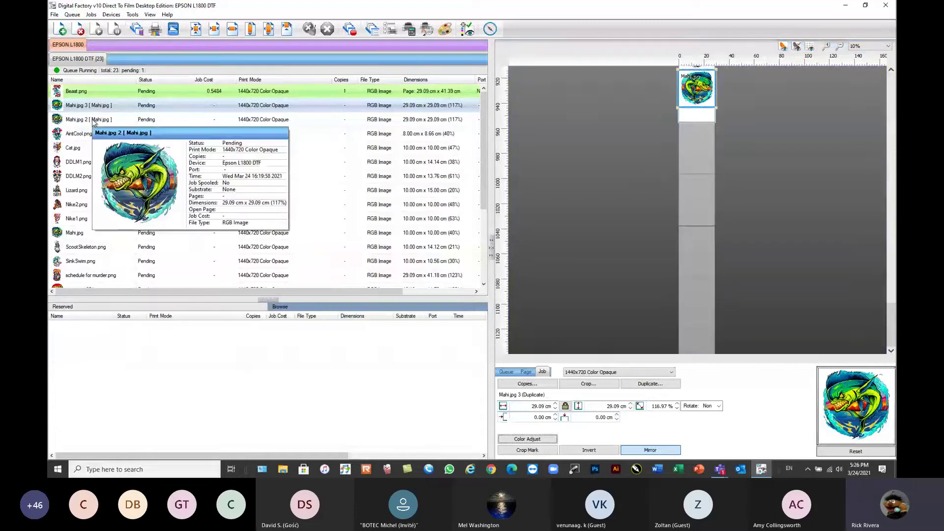
{"action": "key", "text": "Delete"}
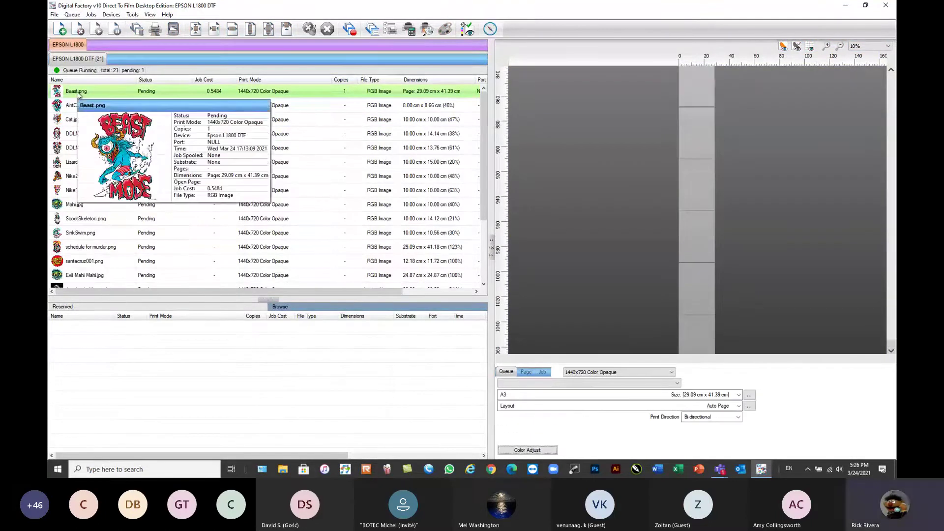
{"action": "right_click", "coordinate": [79, 93]}
{"action": "left_click", "coordinate": [109, 141]}
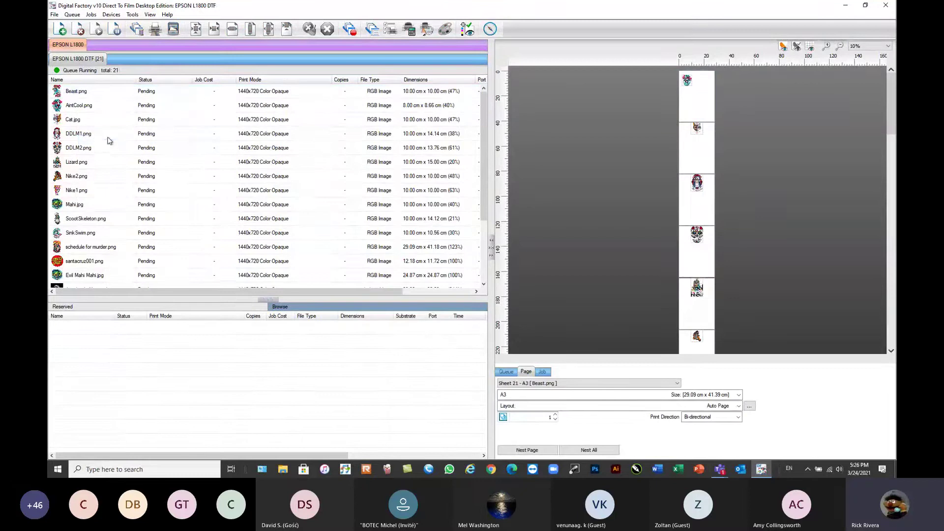
- Select the jobs from Beast.png to SinkSwim.png, then automatically nest all queue content across the A3 pages
{"action": "left_click", "coordinate": [76, 93]}
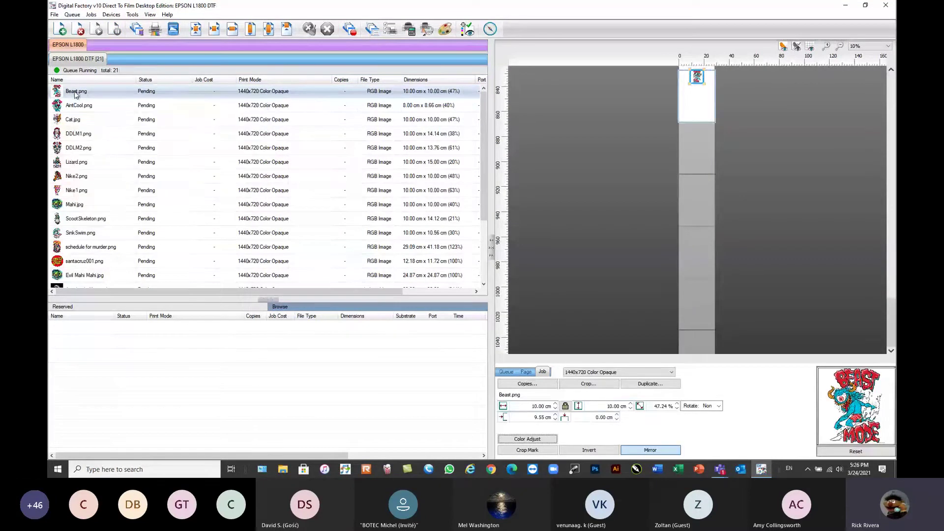
{"action": "left_click", "coordinate": [79, 236], "text": "shift"}
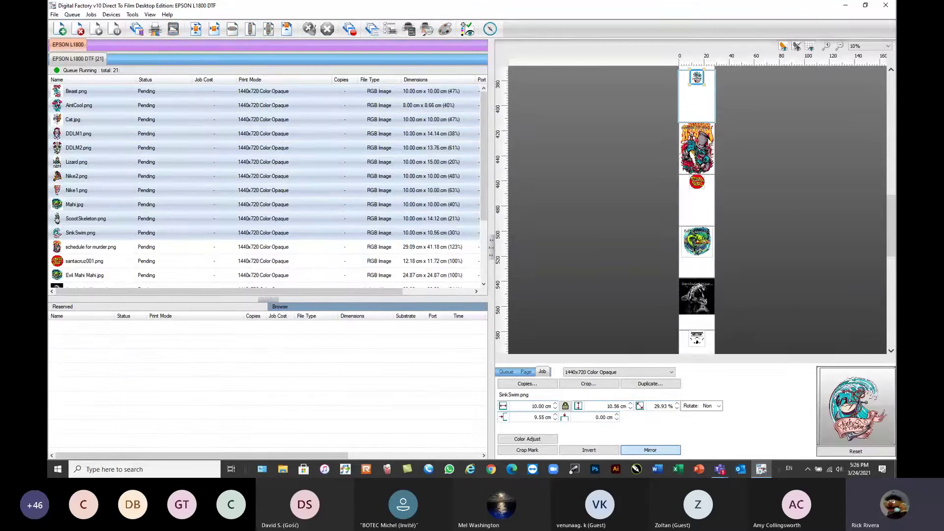
{"action": "left_click", "coordinate": [892, 71]}
{"action": "left_click_drag", "start_coordinate": [892, 71], "coordinate": [892, 74]}
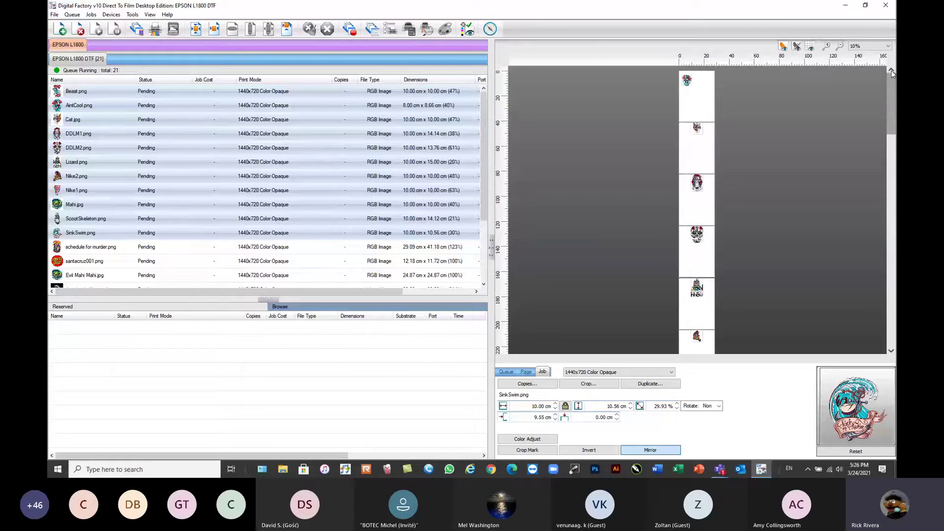
{"action": "left_click", "coordinate": [693, 97]}
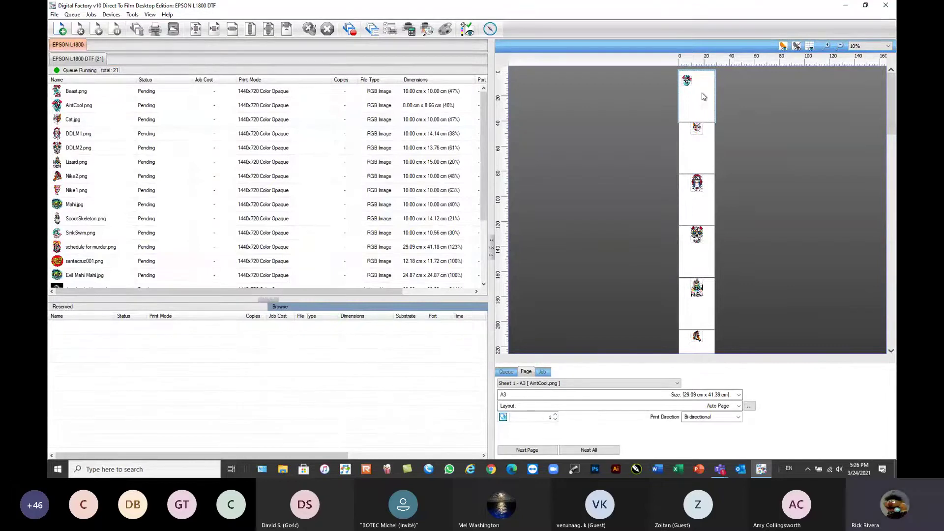
{"action": "right_click", "coordinate": [703, 96]}
{"action": "mouse_move", "coordinate": [746, 101]}
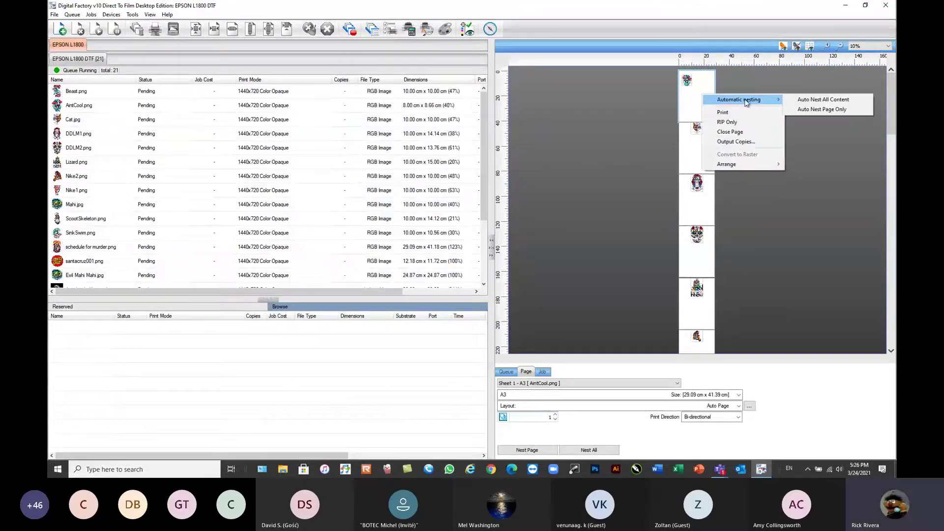
{"action": "left_click", "coordinate": [822, 101]}
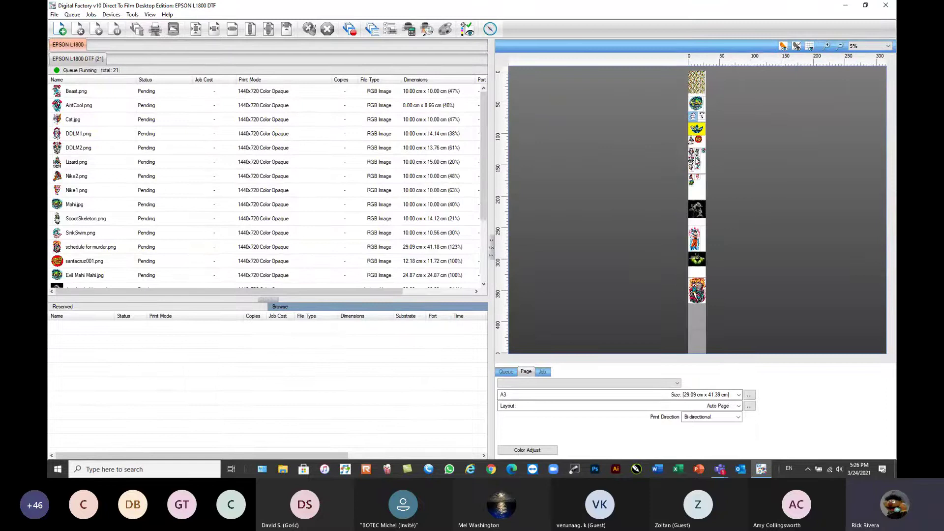
- Add one extra copy each of the nested Beast.png and AintCool.png jobs, placed side by side for two in total
{"action": "scroll", "coordinate": [700, 156], "scroll_direction": "up", "scroll_amount": 4}
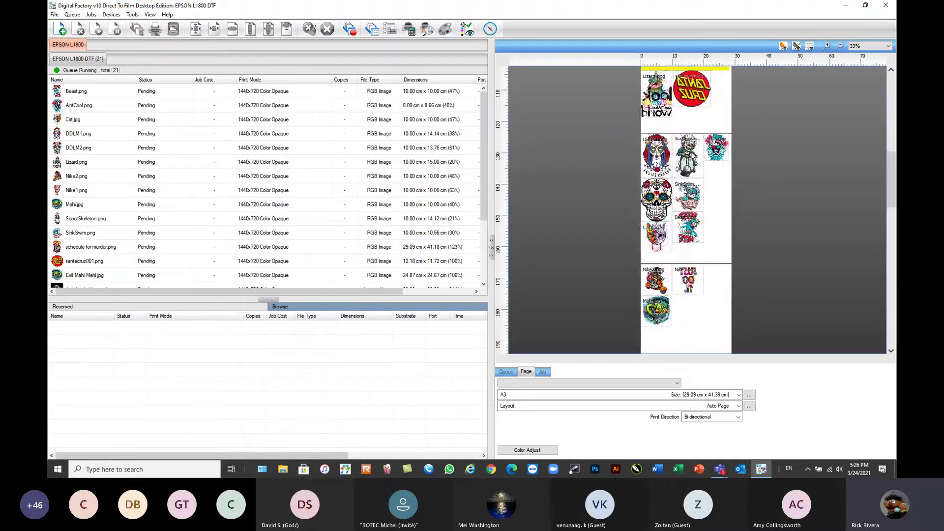
{"action": "scroll", "coordinate": [720, 291], "scroll_direction": "down", "scroll_amount": 1}
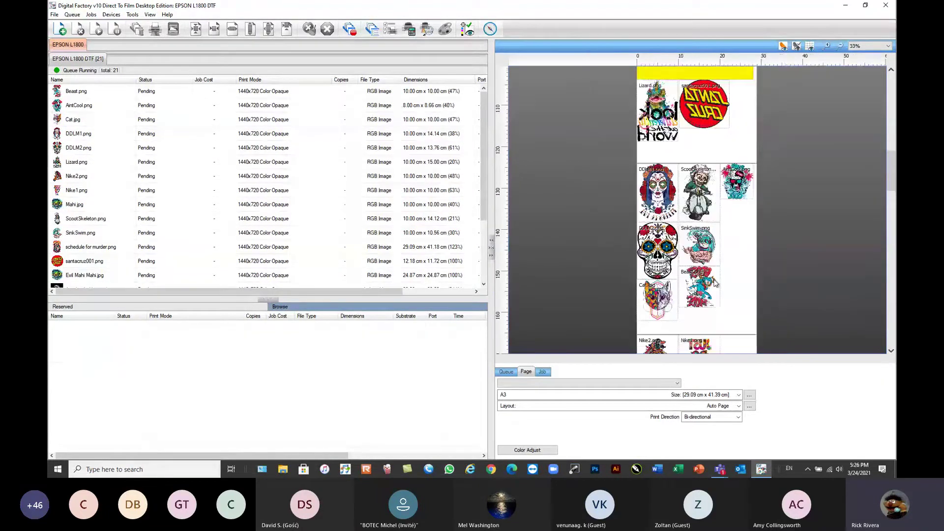
{"action": "scroll", "coordinate": [720, 282], "scroll_direction": "up", "scroll_amount": 1}
{"action": "scroll", "coordinate": [732, 251], "scroll_direction": "up", "scroll_amount": 1}
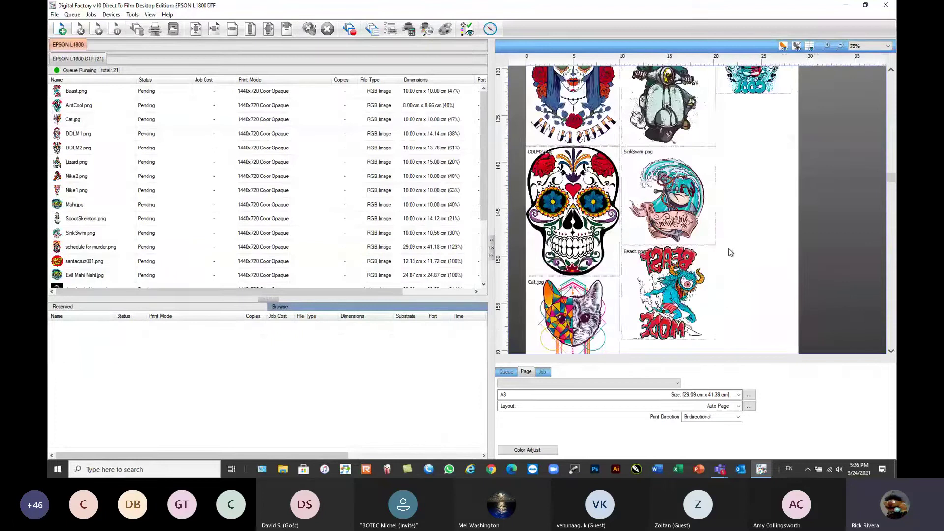
{"action": "scroll", "coordinate": [731, 254], "scroll_direction": "down", "scroll_amount": 1}
{"action": "left_click", "coordinate": [701, 295]}
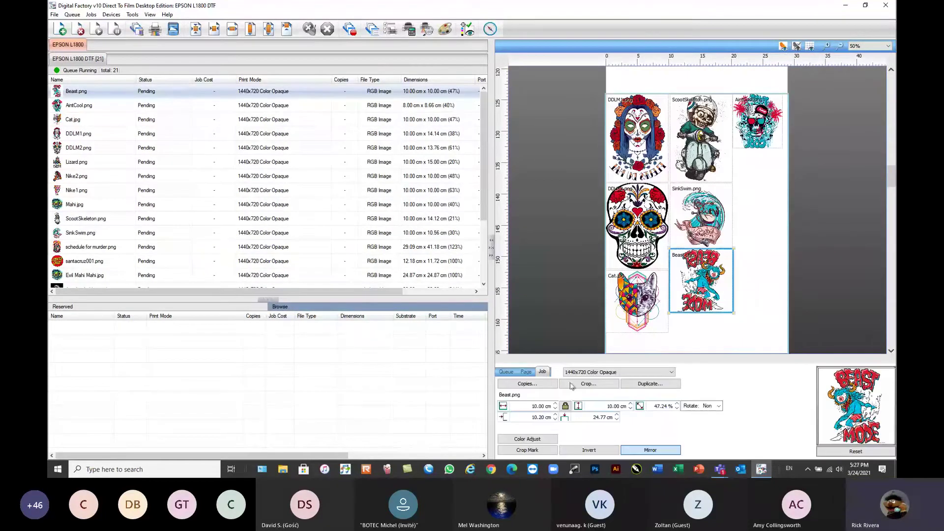
{"action": "left_click", "coordinate": [534, 384]}
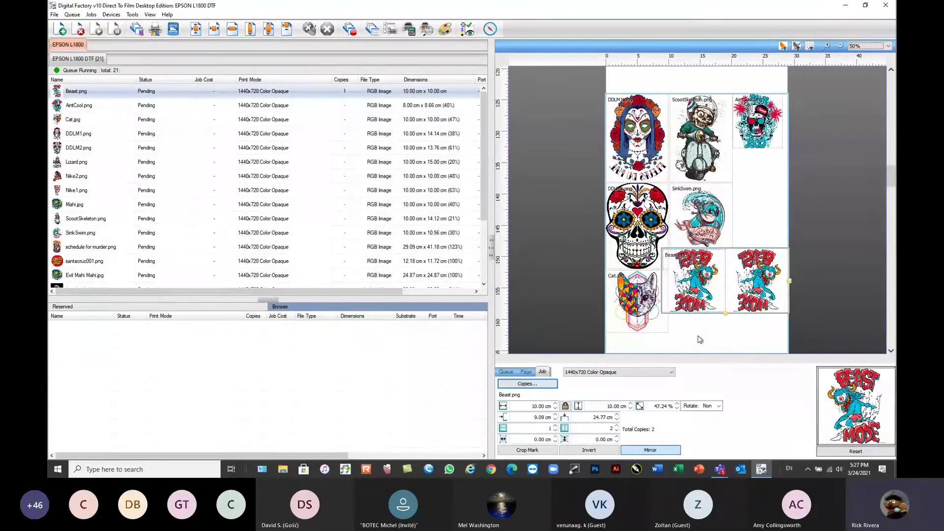
{"action": "left_click", "coordinate": [712, 221]}
{"action": "left_click", "coordinate": [757, 122]}
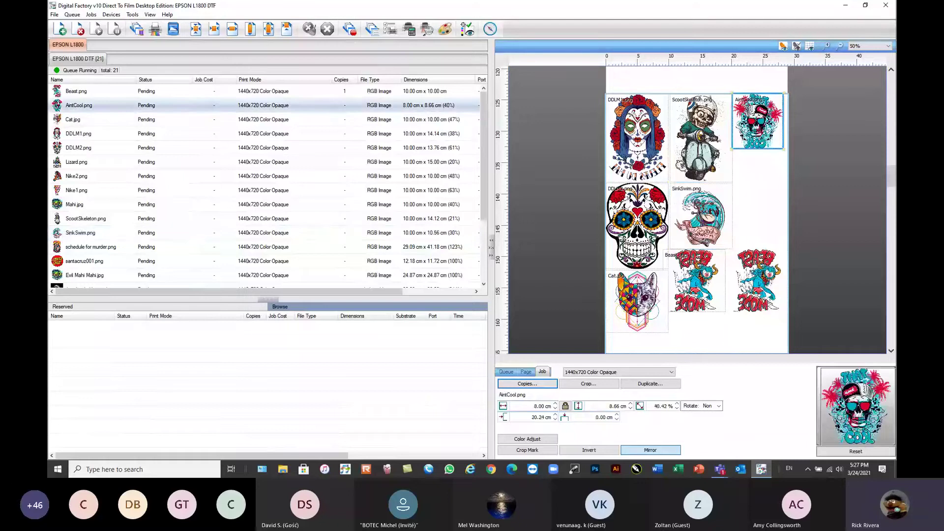
{"action": "left_click", "coordinate": [538, 385]}
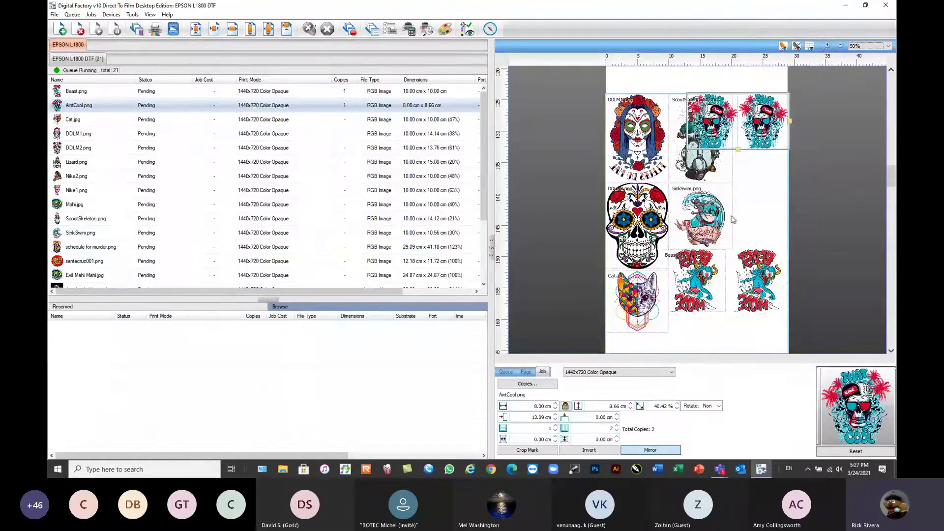
- Automatically nest all content again so the extra copies are rearranged, and review the resulting pages
{"action": "right_click", "coordinate": [758, 197]}
{"action": "mouse_move", "coordinate": [761, 201]}
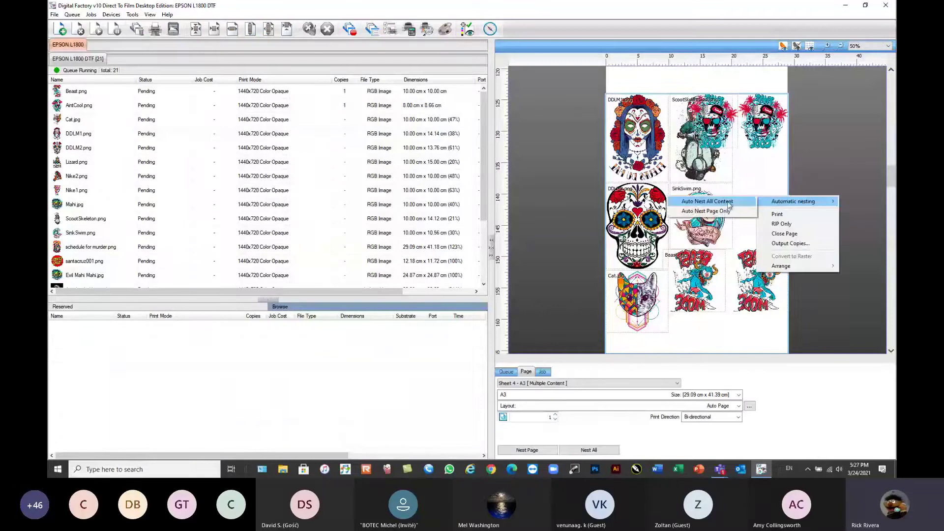
{"action": "left_click", "coordinate": [729, 206]}
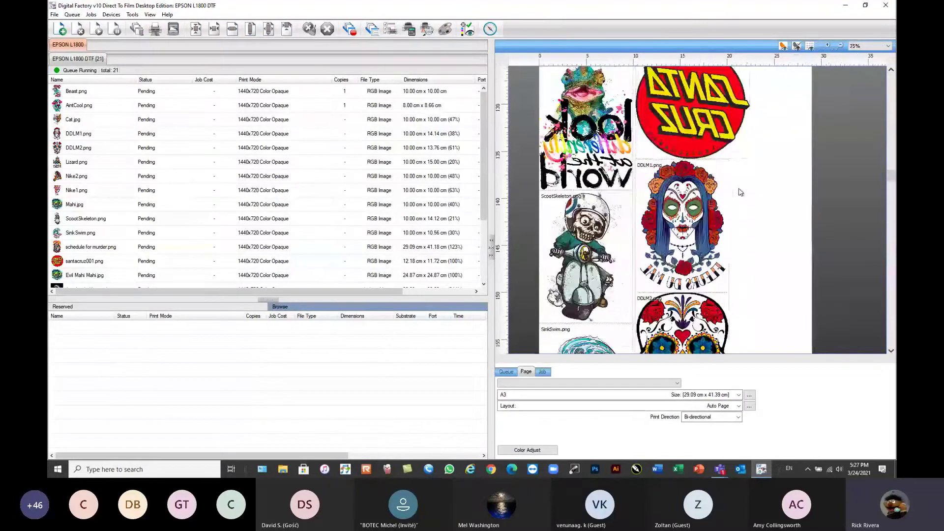
{"action": "scroll", "coordinate": [691, 118], "scroll_direction": "down", "scroll_amount": 2}
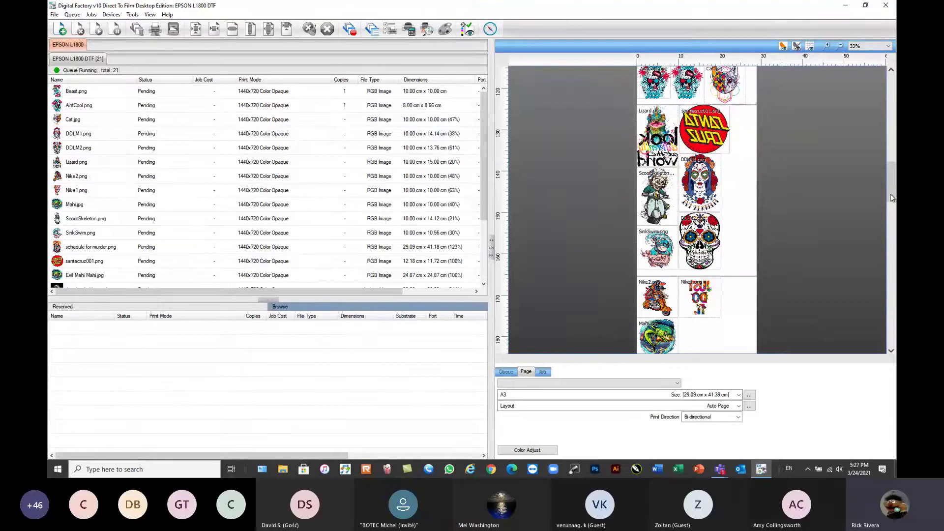
{"action": "left_click_drag", "start_coordinate": [893, 198], "coordinate": [890, 235]}
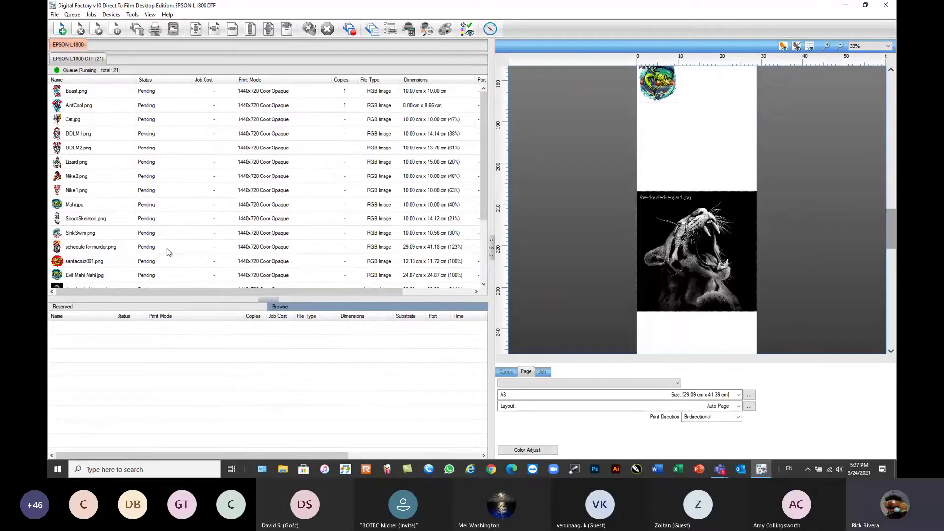
- Delete every job in the EPSON L1800 DTF queue, from Beast.png through Goku1.png
{"action": "left_click", "coordinate": [101, 94]}
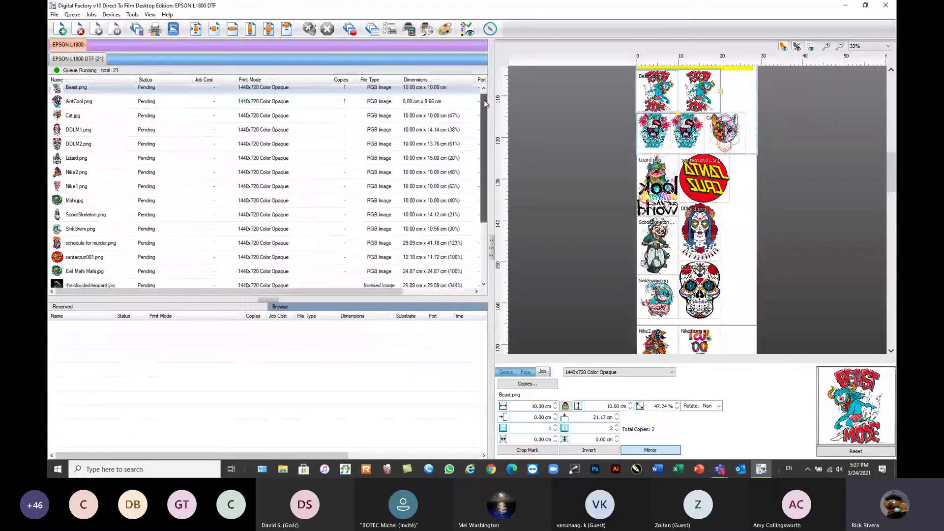
{"action": "scroll", "coordinate": [476, 103], "scroll_direction": "down", "scroll_amount": 3}
{"action": "left_click", "coordinate": [102, 284], "text": "shift"}
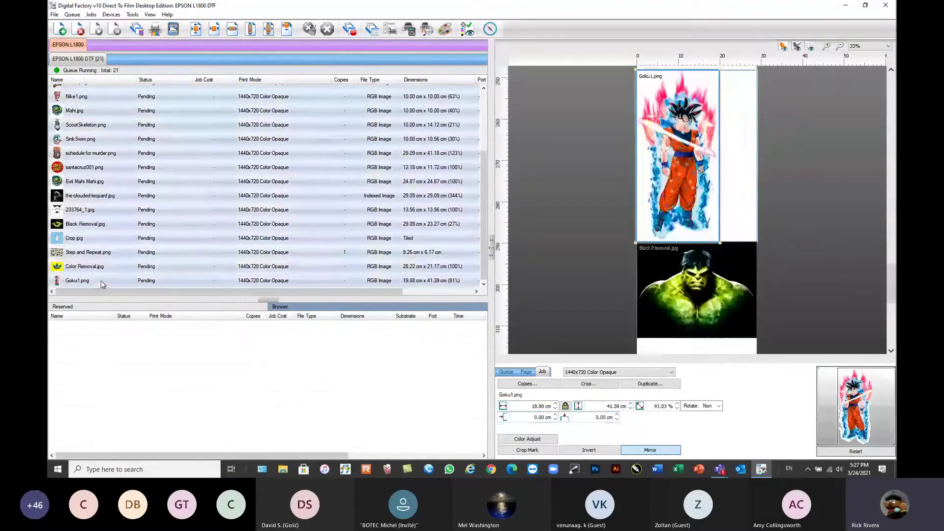
{"action": "left_click", "coordinate": [79, 29]}
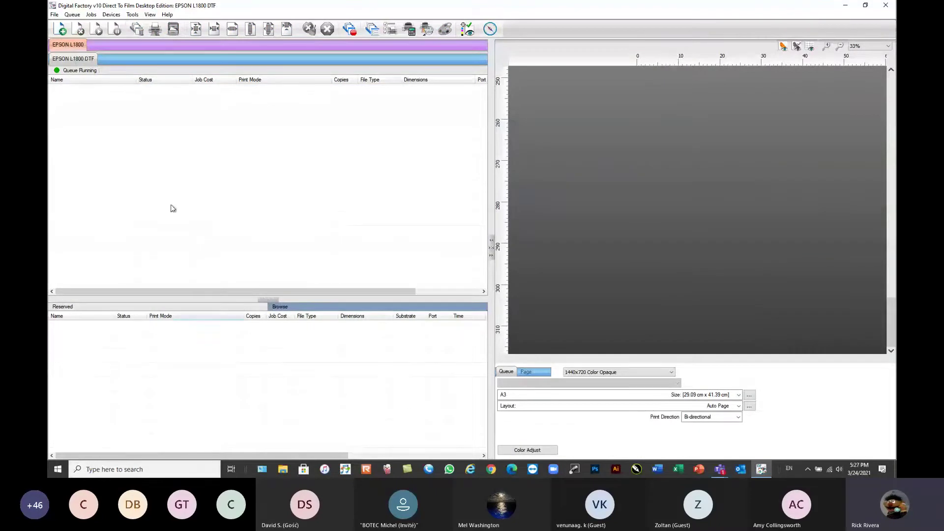
- Import Black Removal.jpg, Color Removal.jpg, Evil Mahi Mahi.jpg and santacruz001.png from the Webinar Sample Files folder into the empty queue
{"action": "left_click", "coordinate": [61, 29]}
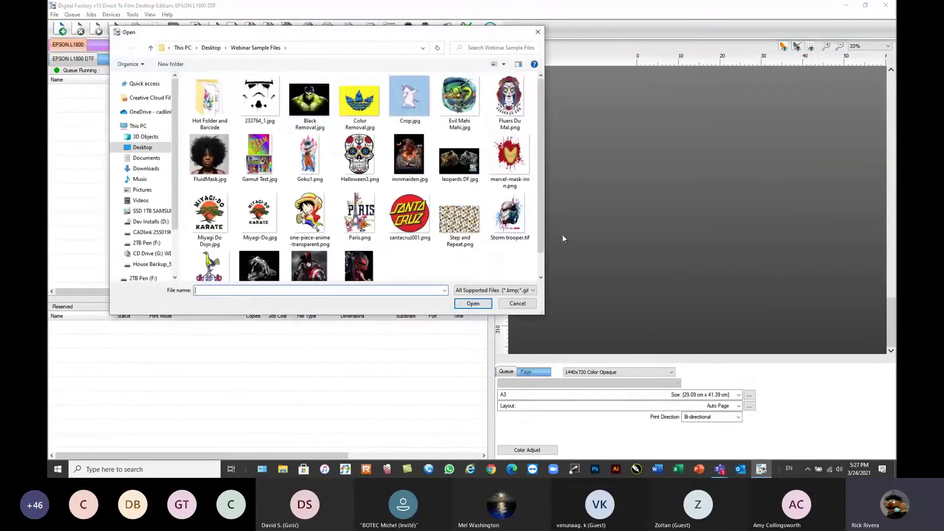
{"action": "left_click", "coordinate": [310, 100]}
{"action": "left_click", "coordinate": [377, 110], "text": "ctrl"}
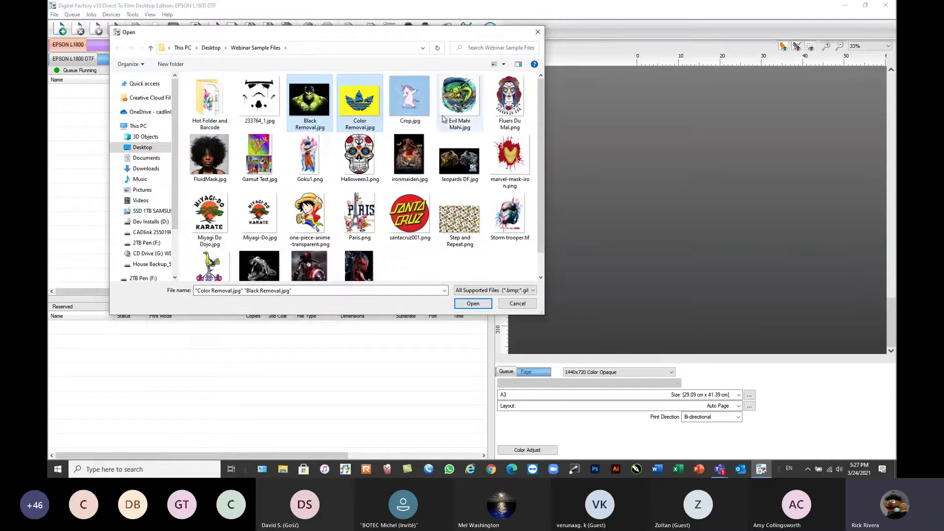
{"action": "left_click", "coordinate": [459, 123], "text": "ctrl"}
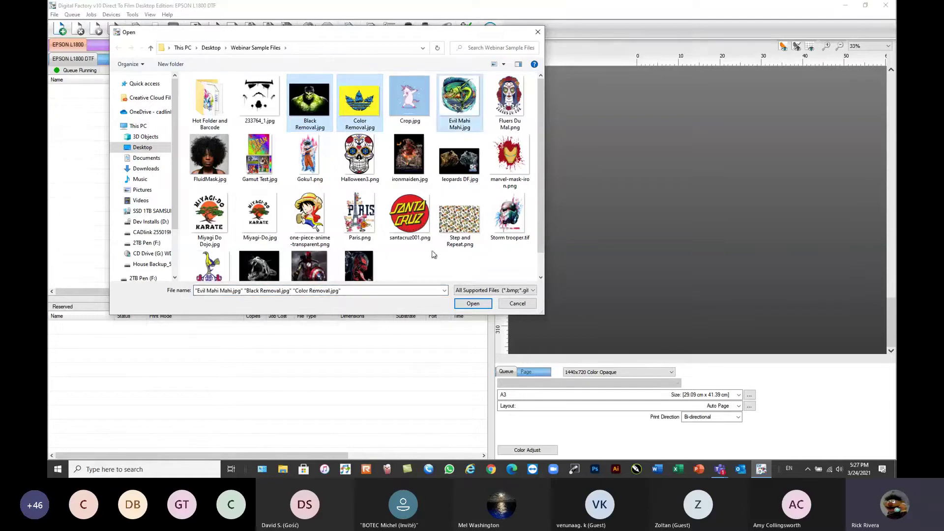
{"action": "left_click", "coordinate": [409, 219], "text": "ctrl"}
{"action": "left_click", "coordinate": [473, 303]}
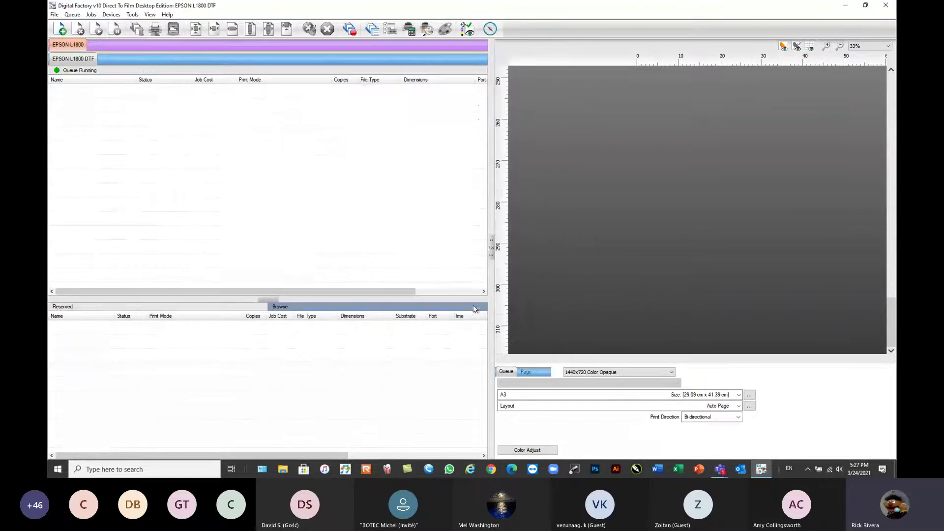
{"action": "left_click", "coordinate": [663, 182]}
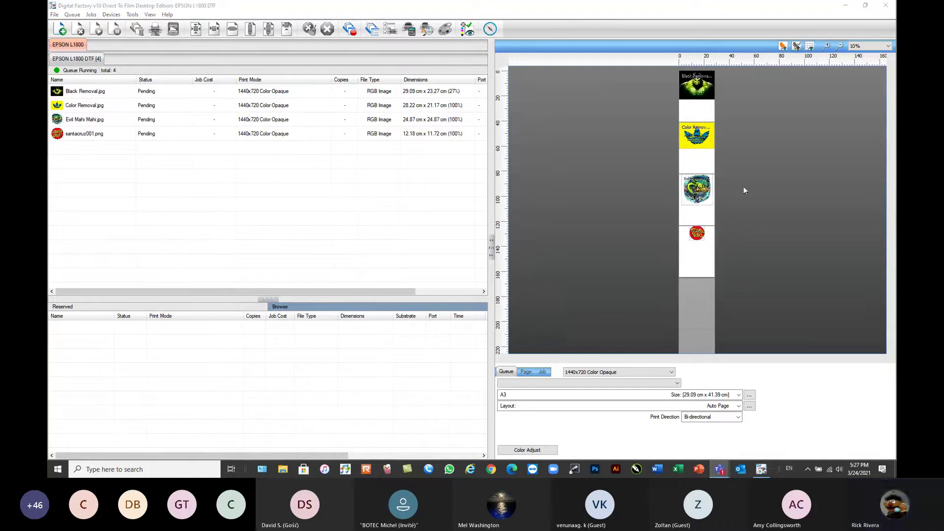
{"action": "left_click", "coordinate": [682, 94]}
{"action": "left_click", "coordinate": [119, 143]}
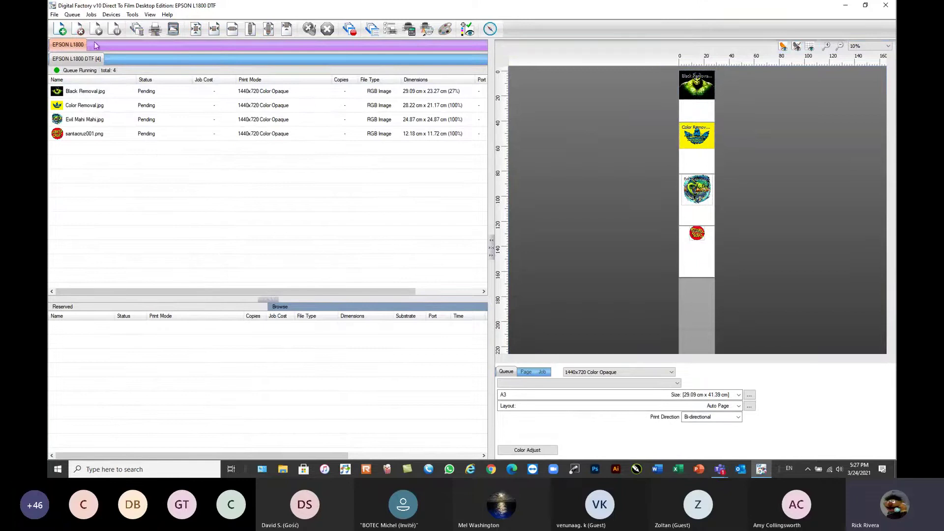
- Start the maximum white ink setup, keep the existing jobs, and choose marvel-mask-iron.png as the graphic for the A3 page
{"action": "left_click", "coordinate": [72, 15]}
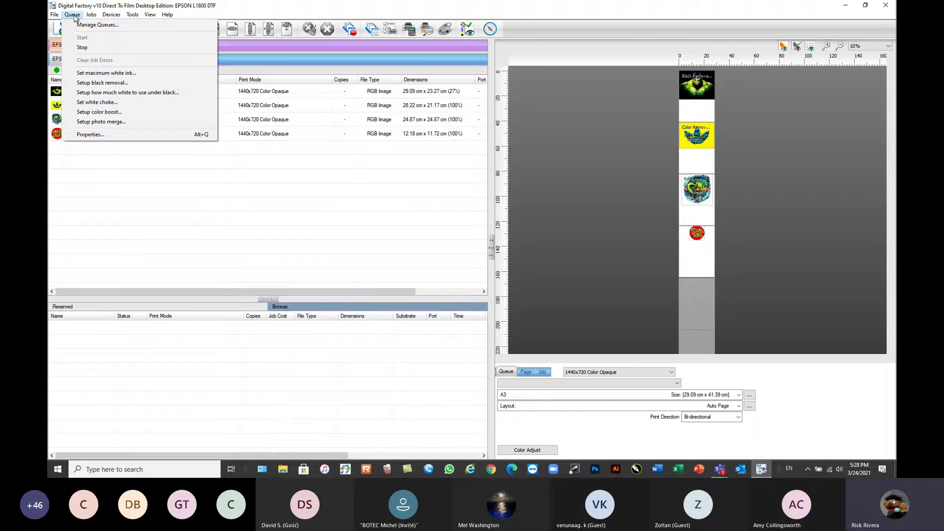
{"action": "left_click", "coordinate": [107, 73]}
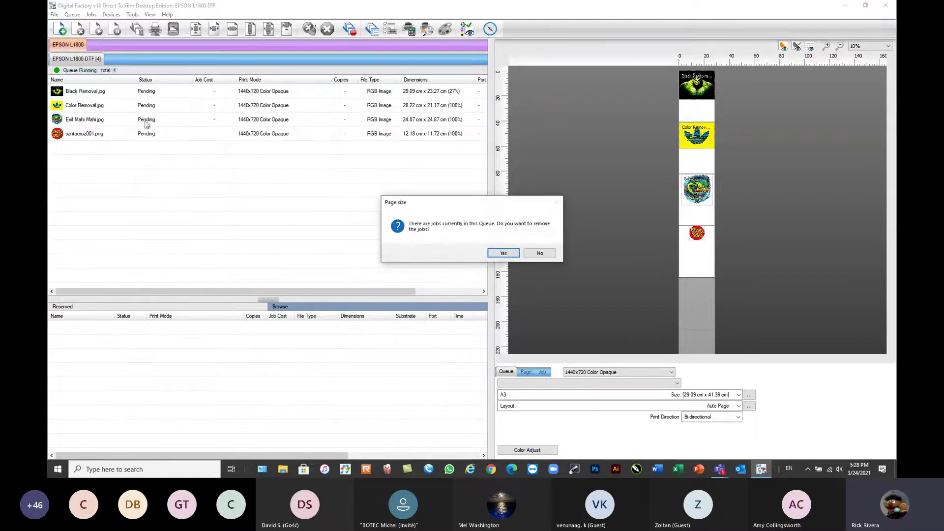
{"action": "left_click", "coordinate": [540, 253]}
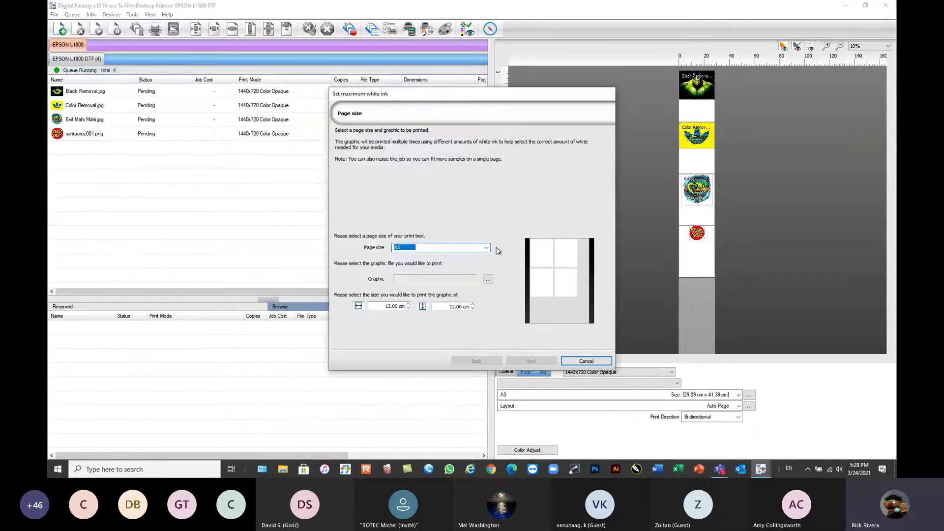
{"action": "left_click", "coordinate": [487, 280]}
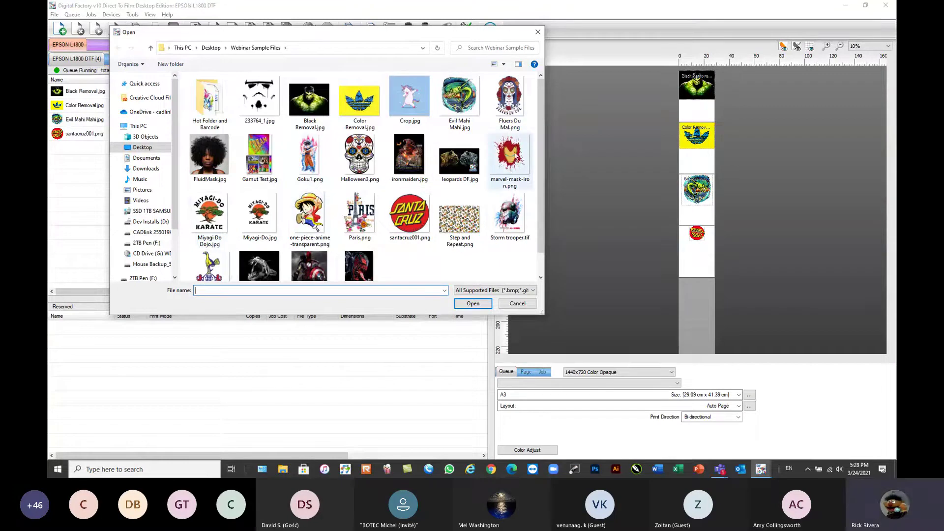
{"action": "left_click", "coordinate": [510, 156]}
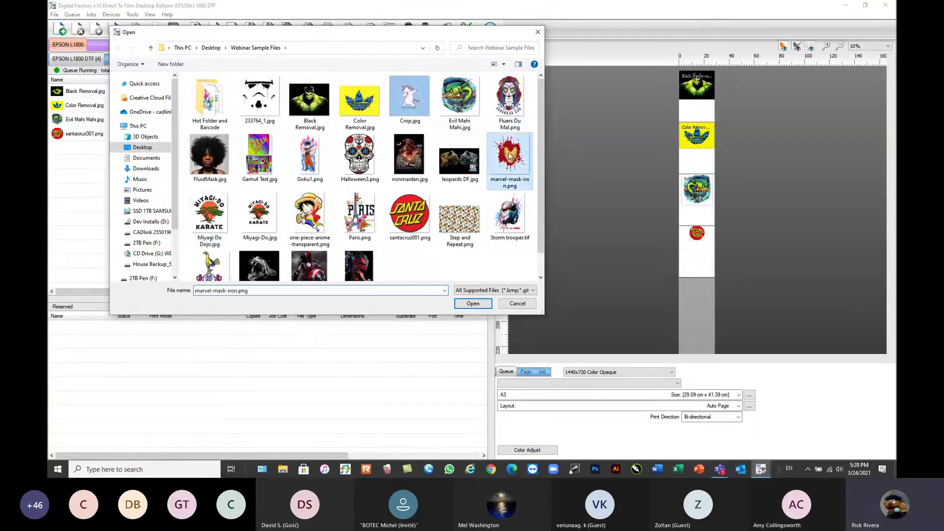
{"action": "left_click", "coordinate": [473, 304]}
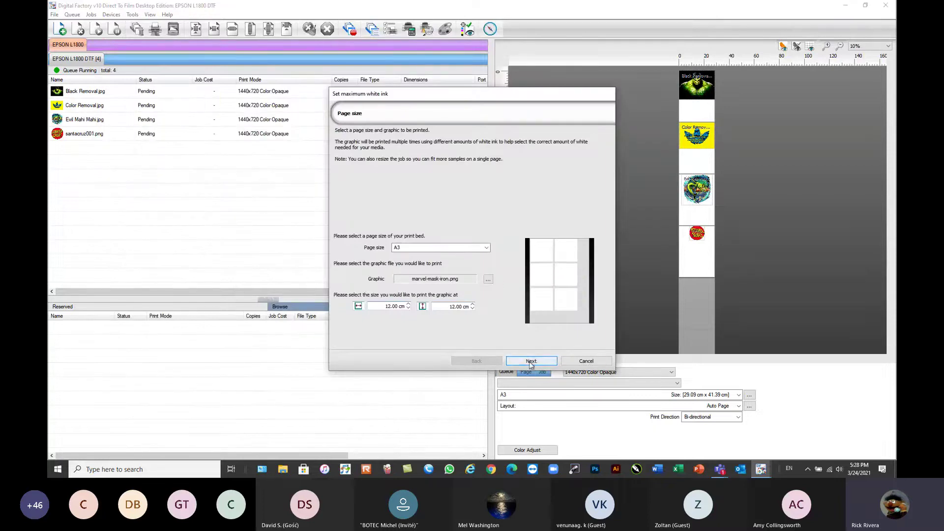
- Accept the page settings and print the maximum white ink chart from 50% to 100% in 10% increments
{"action": "left_click", "coordinate": [512, 359]}
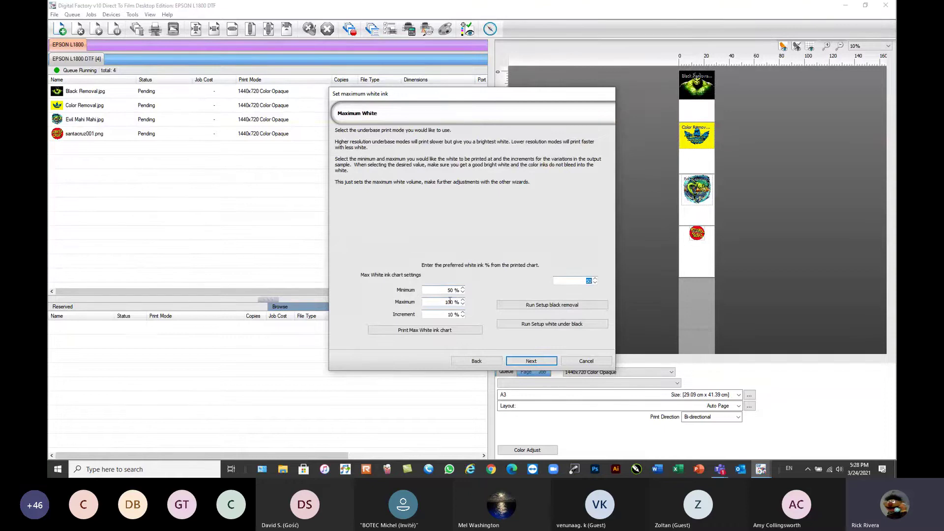
{"action": "left_click", "coordinate": [418, 333]}
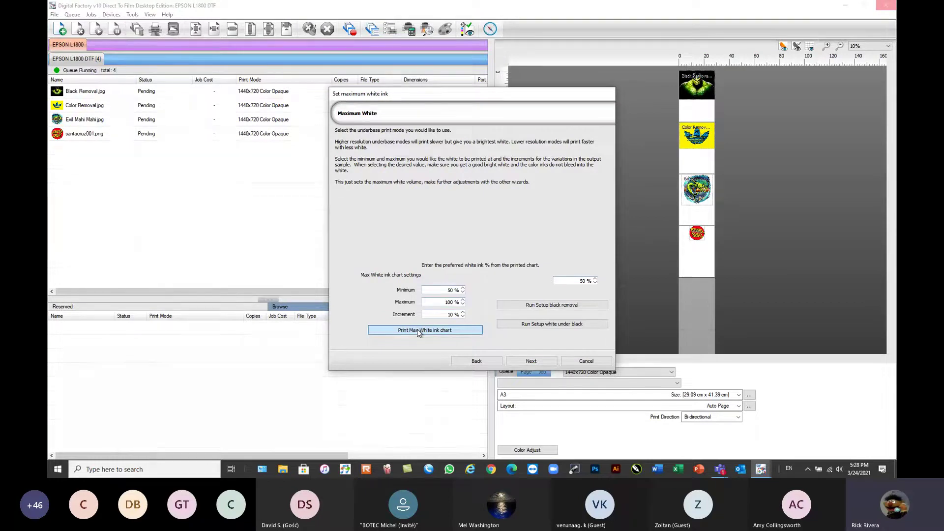
{"action": "left_click", "coordinate": [419, 331]}
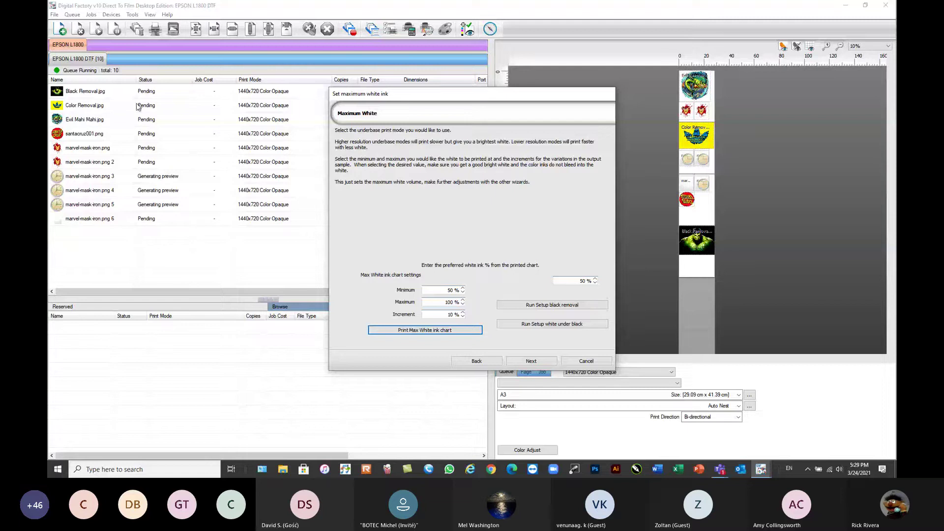
- Delete the four imported sample jobs and all six marvel-mask-iron.png chart jobs from the EPSON L1800 DTF queue
{"action": "mouse_move", "coordinate": [118, 95]}
{"action": "left_mouse_down"}
{"action": "mouse_move", "coordinate": [83, 136]}
{"action": "mouse_move", "coordinate": [88, 121]}
{"action": "left_mouse_up"}
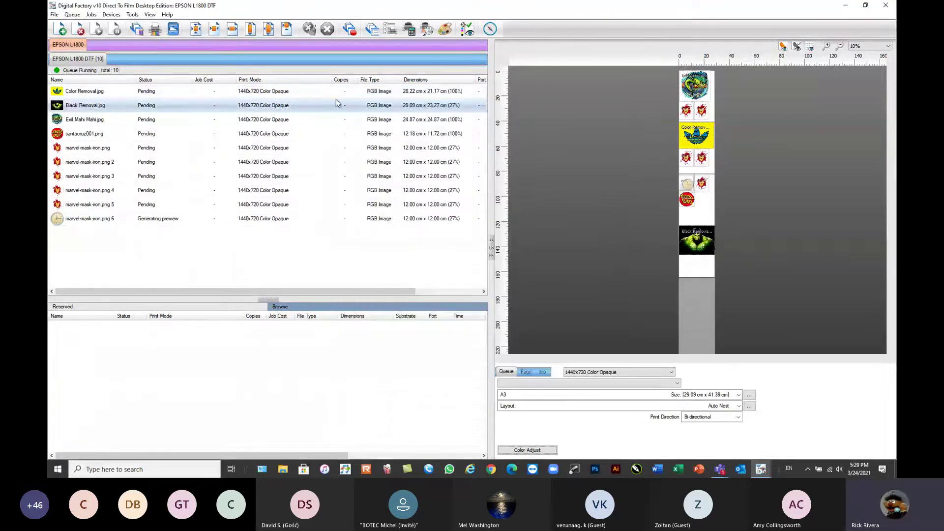
{"action": "left_click", "coordinate": [74, 94]}
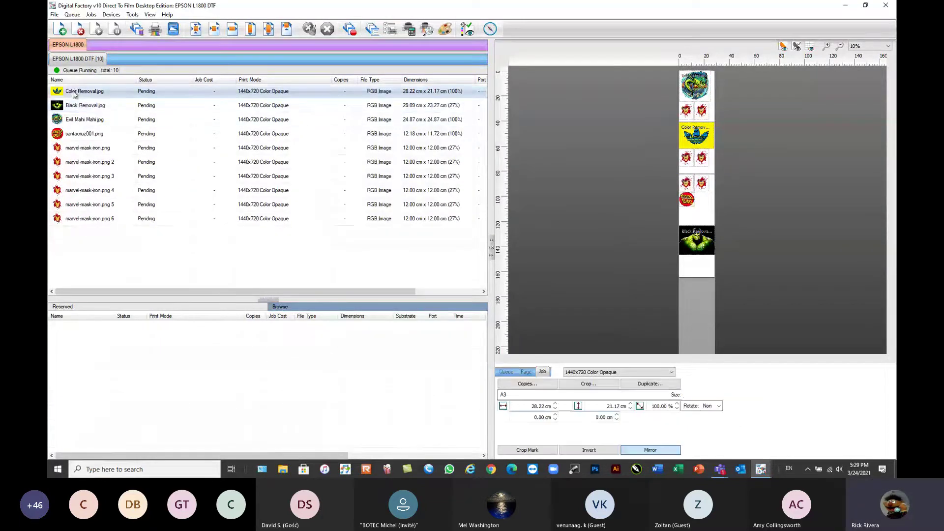
{"action": "left_click", "coordinate": [84, 136], "text": "shift"}
{"action": "left_click", "coordinate": [82, 31]}
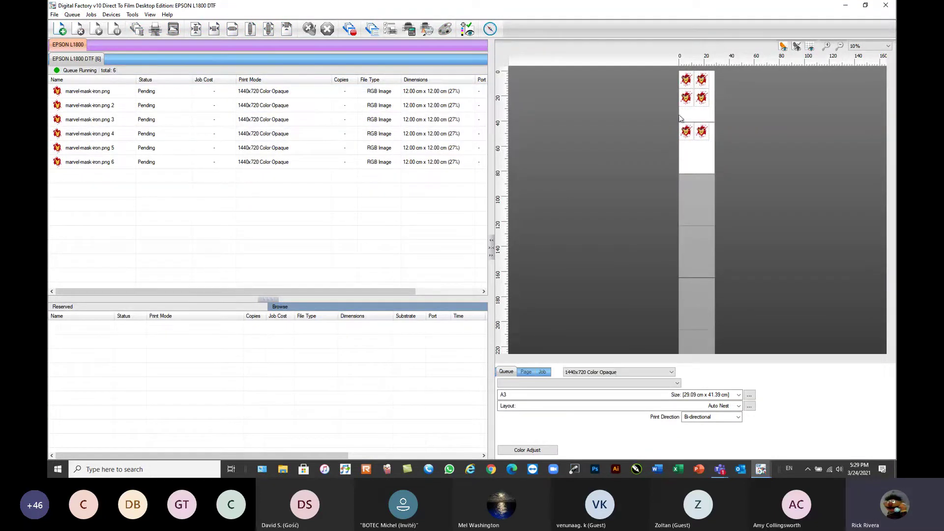
{"action": "left_click_drag", "start_coordinate": [143, 175], "coordinate": [88, 86]}
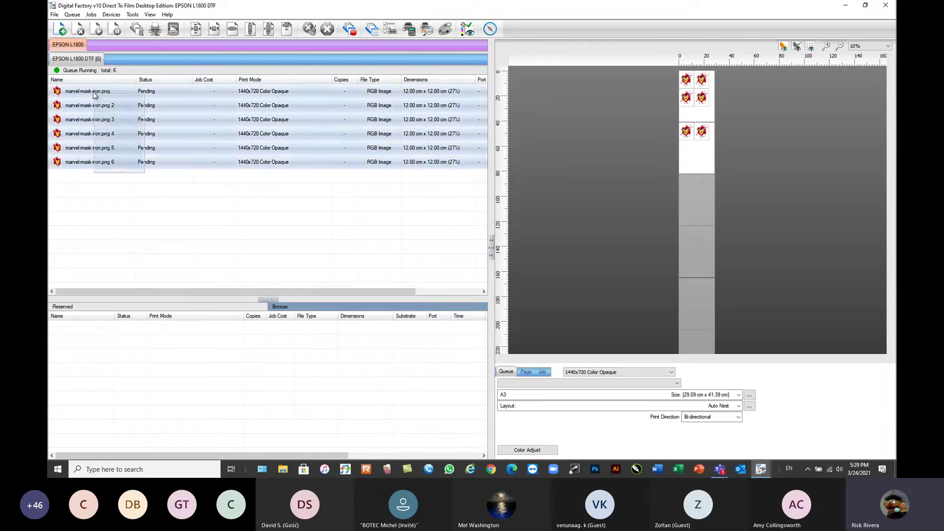
{"action": "key", "text": "Delete"}
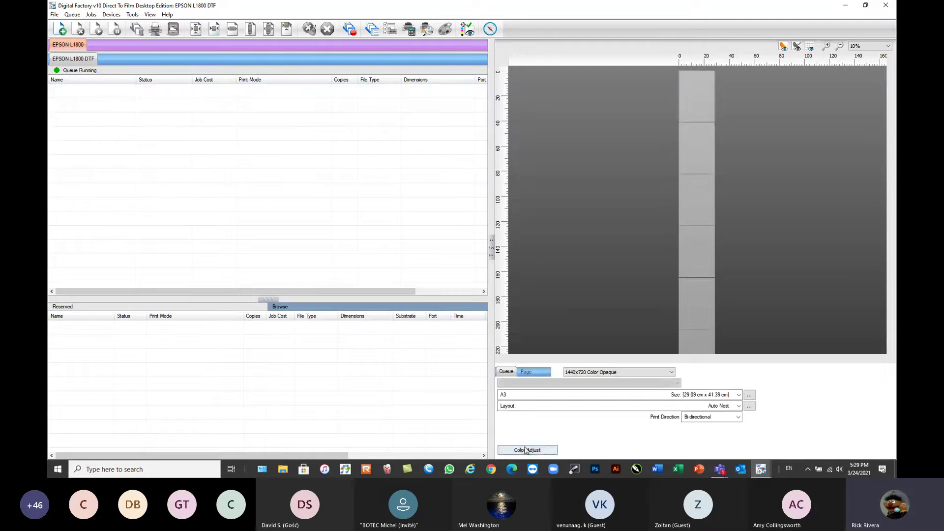
- Return to the page size settings of the maximum white ink setup, set the graphic to 10 x 10 cm, and reprint the chart
{"action": "left_click", "coordinate": [761, 470]}
{"action": "left_click", "coordinate": [803, 444]}
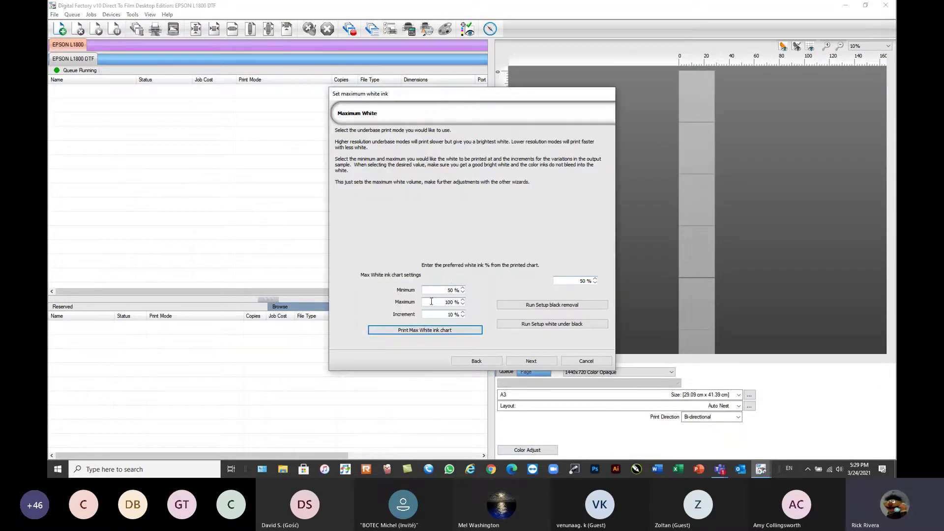
{"action": "left_click", "coordinate": [477, 361]}
{"action": "double_click", "coordinate": [384, 305]}
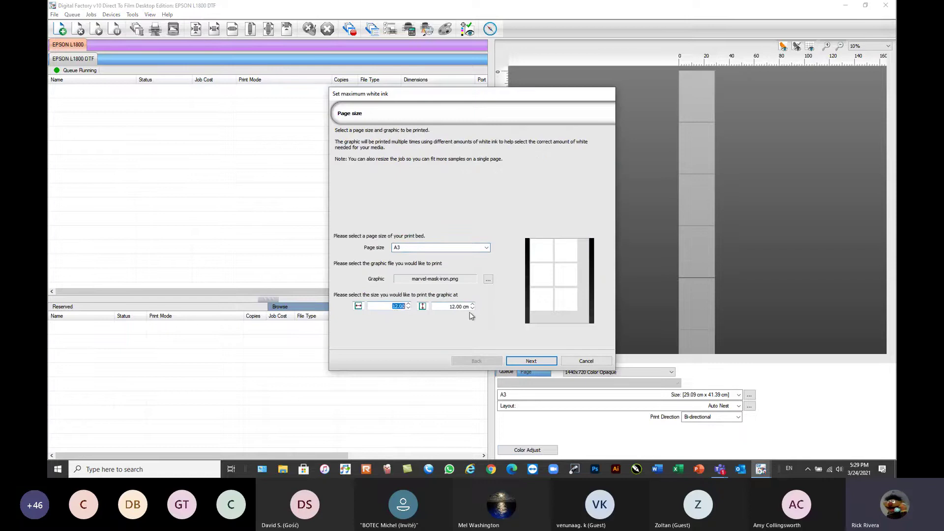
{"action": "type", "text": "10"}
{"action": "key", "text": "Tab"}
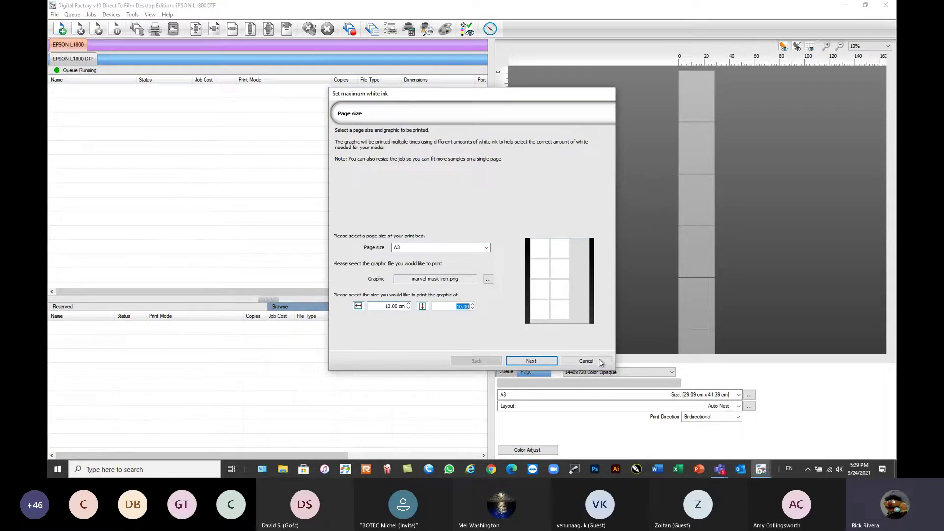
{"action": "left_click", "coordinate": [531, 361]}
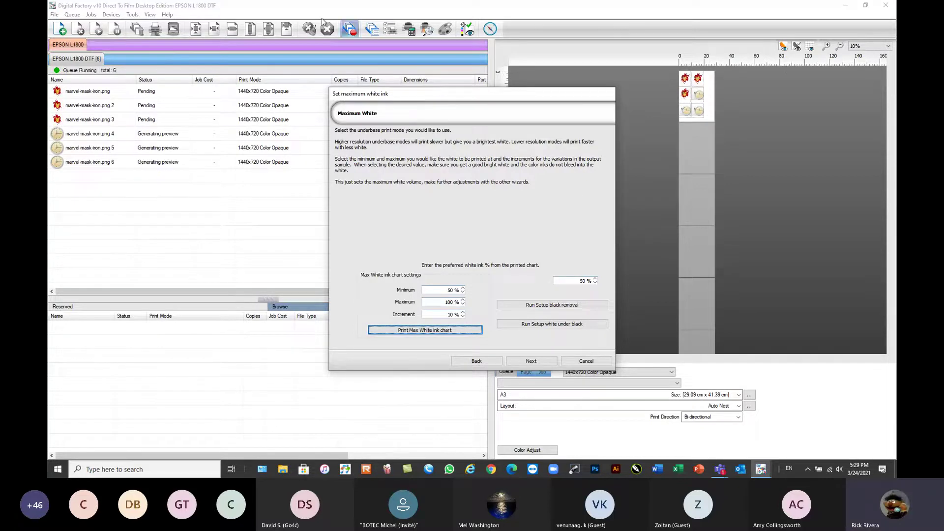
- Leave the wizard and inspect the chart page preview up close, including the white ink percentage labels beneath the graphics
{"action": "left_click", "coordinate": [150, 14]}
{"action": "left_click", "coordinate": [164, 32]}
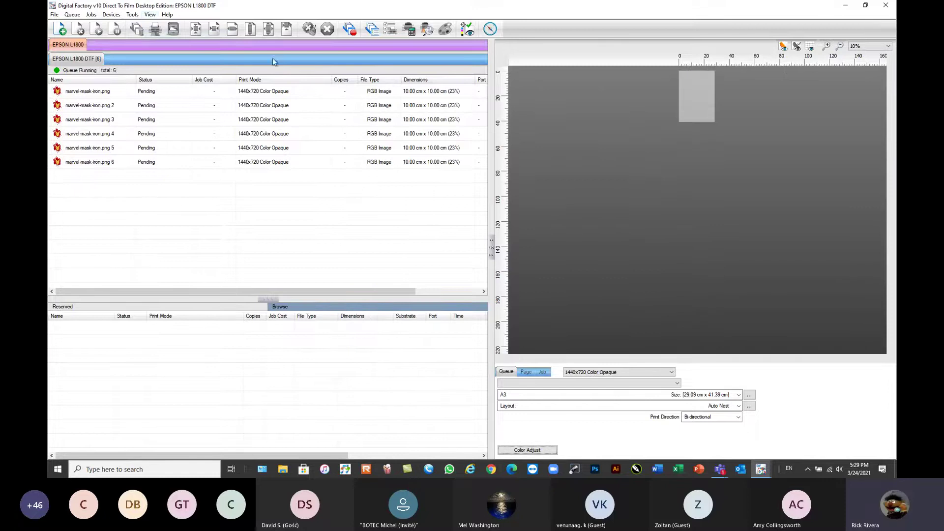
{"action": "left_click", "coordinate": [97, 93]}
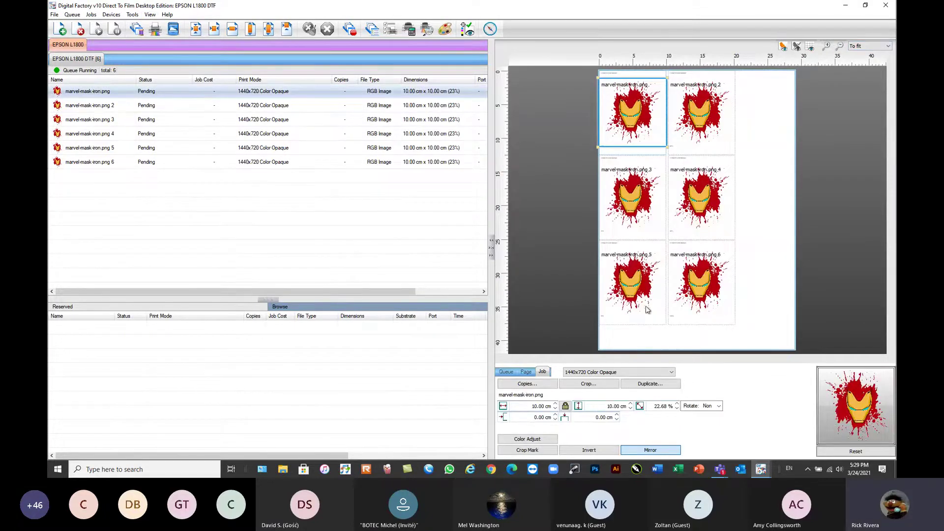
{"action": "scroll", "coordinate": [670, 150], "scroll_direction": "up", "scroll_amount": 2}
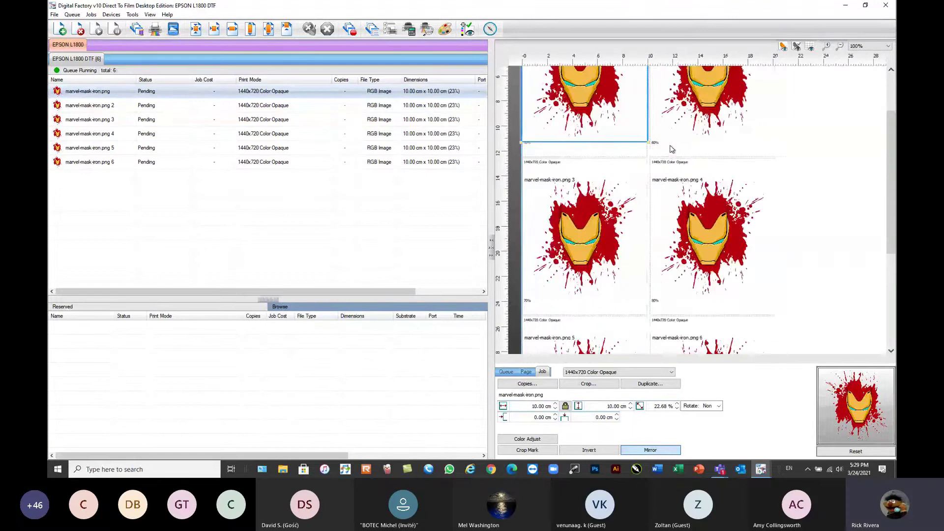
{"action": "scroll", "coordinate": [646, 148], "scroll_direction": "up", "scroll_amount": 2}
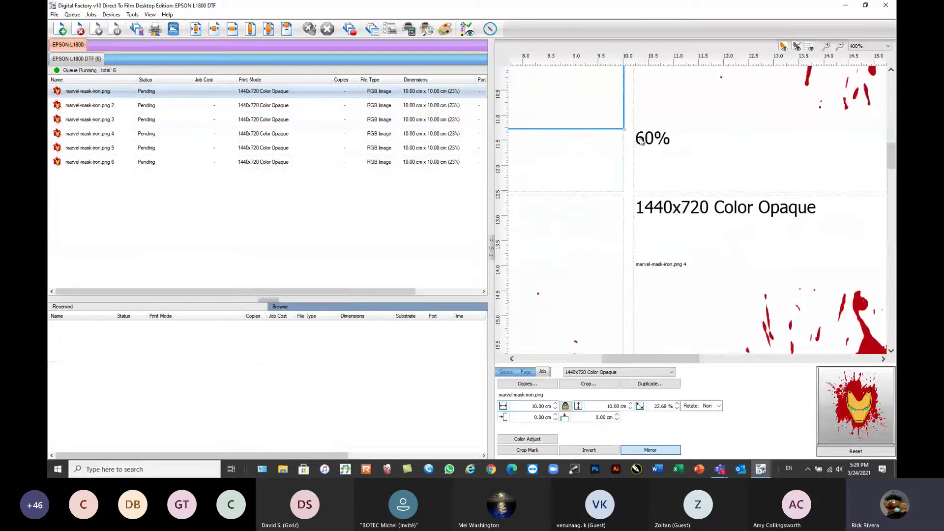
{"action": "scroll", "coordinate": [673, 211], "scroll_direction": "down", "scroll_amount": 2}
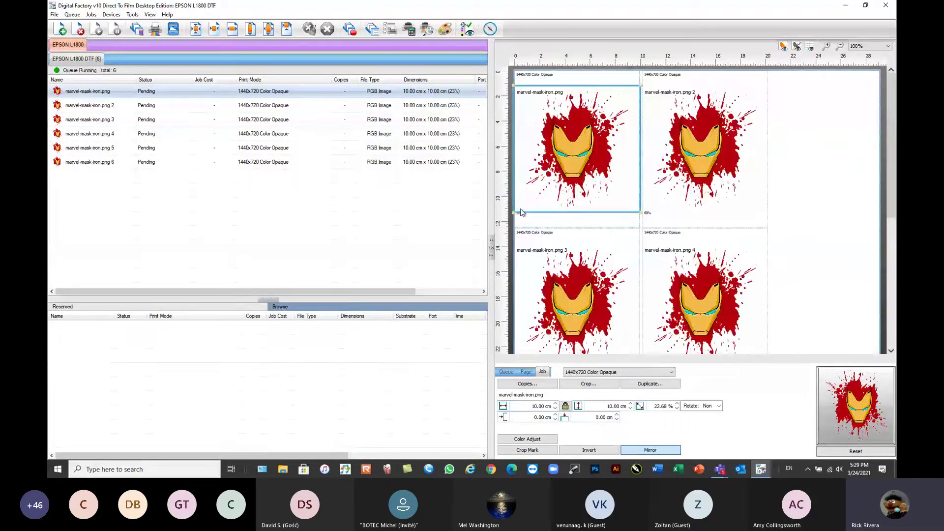
- RIP all six marvel-mask-iron.png chart jobs together without printing them
{"action": "left_click_drag", "start_coordinate": [143, 187], "coordinate": [65, 90]}
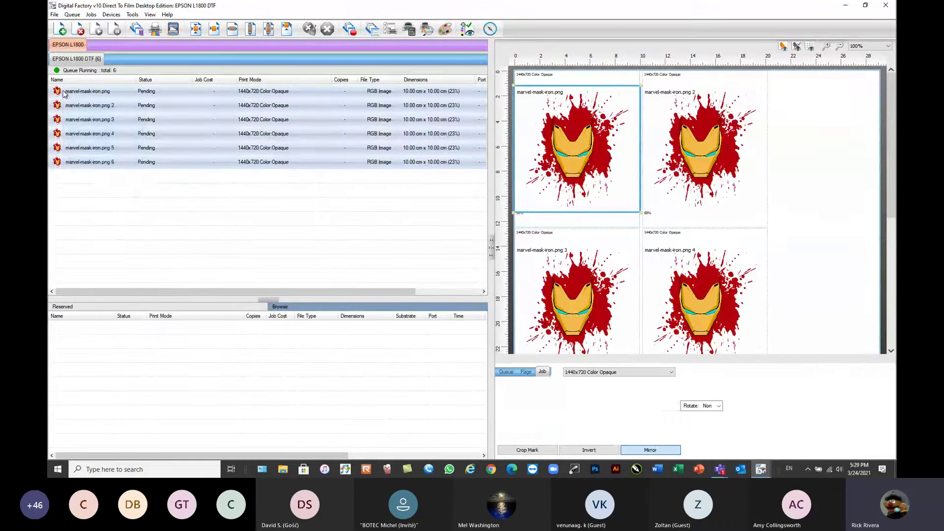
{"action": "right_click", "coordinate": [64, 92]}
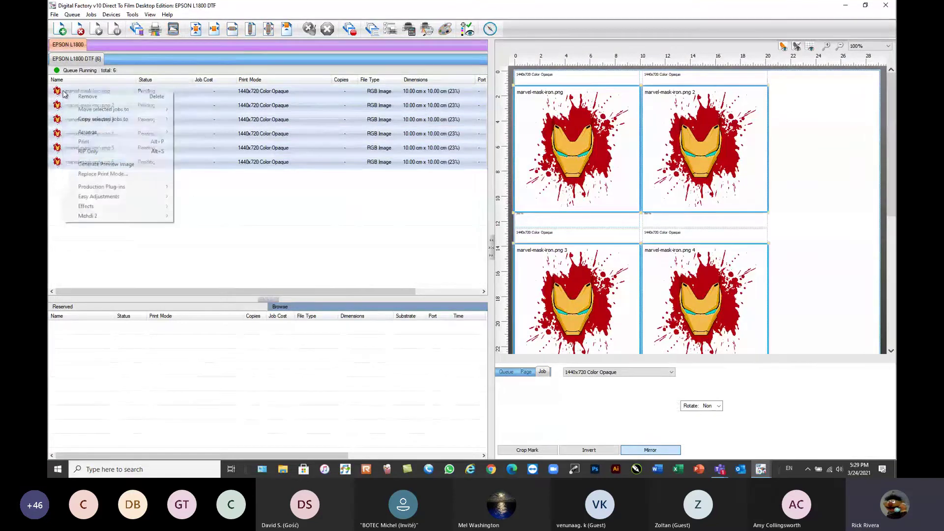
{"action": "left_click", "coordinate": [89, 152]}
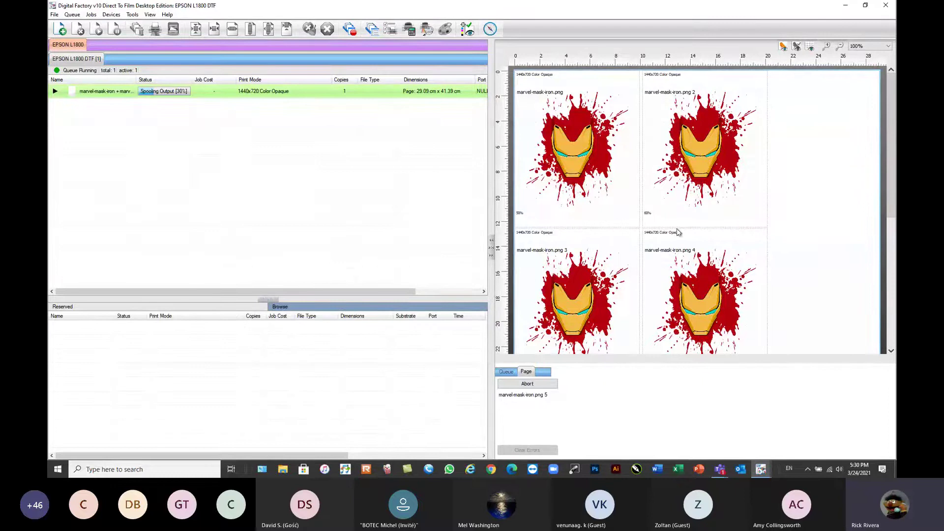
{"action": "scroll", "coordinate": [653, 250], "scroll_direction": "down", "scroll_amount": 1}
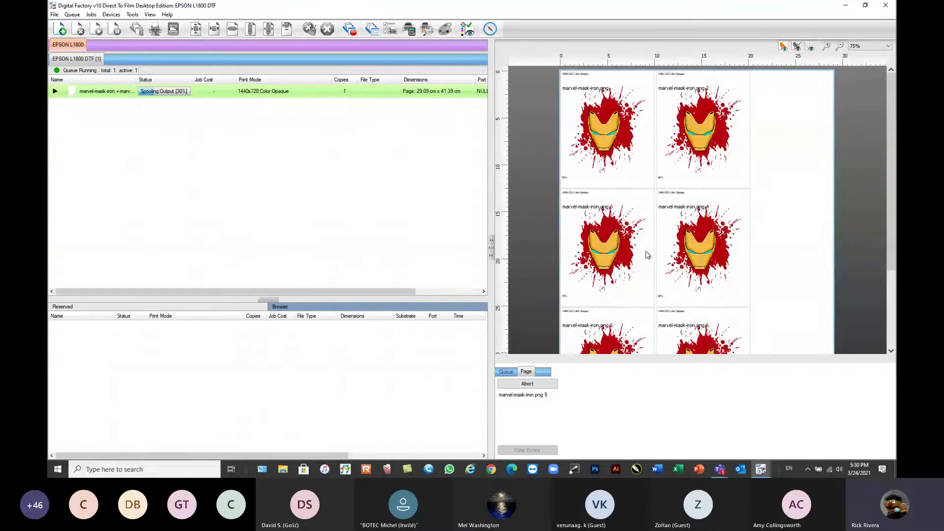
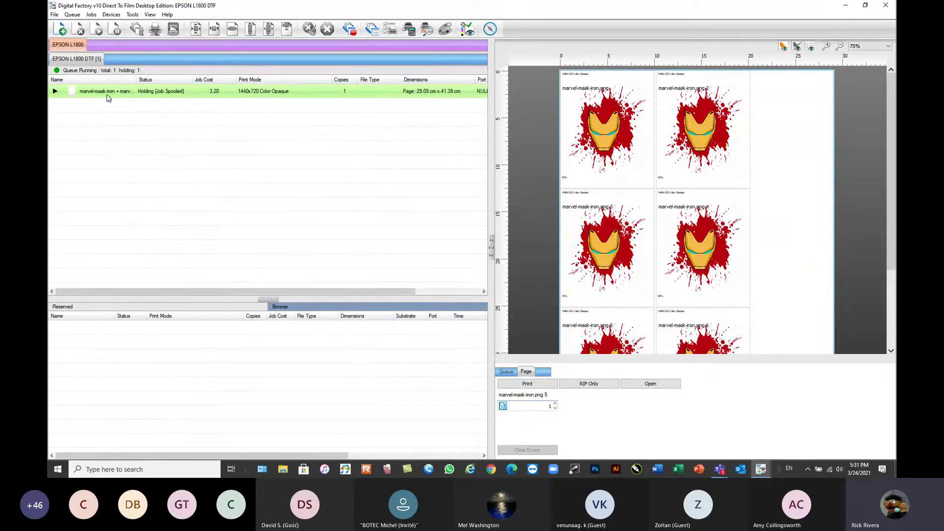
- Open the raw data of the spooled marvel-mask-iron chart job and view it at 3.12% zoom
{"action": "mouse_move", "coordinate": [110, 95]}
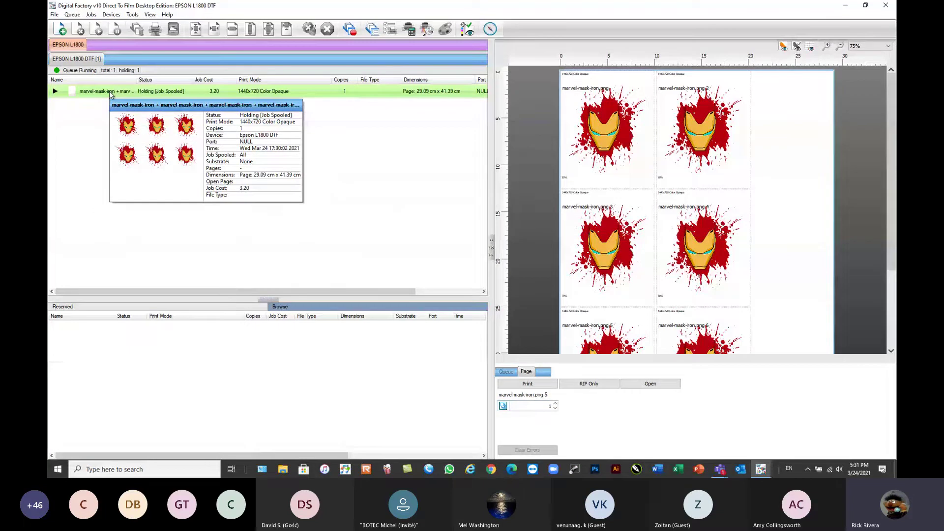
{"action": "right_click", "coordinate": [111, 95]}
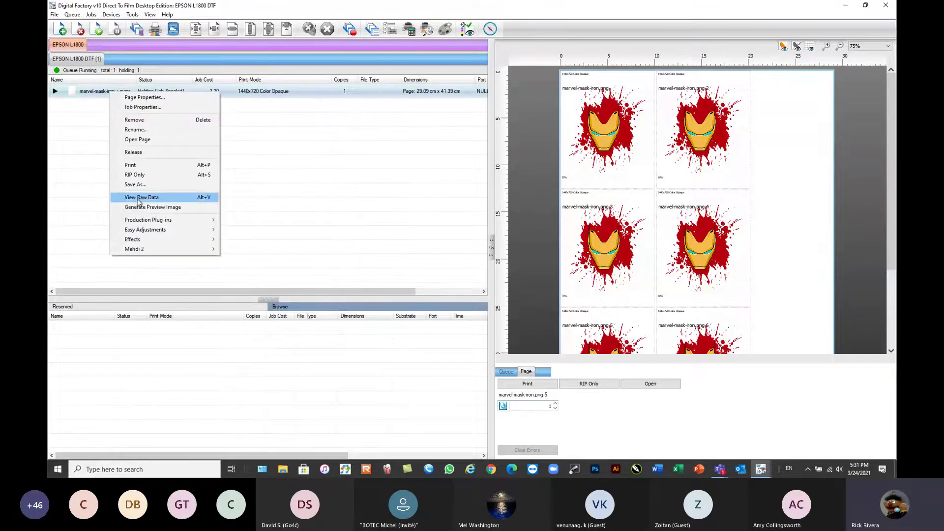
{"action": "left_click", "coordinate": [310, 189]}
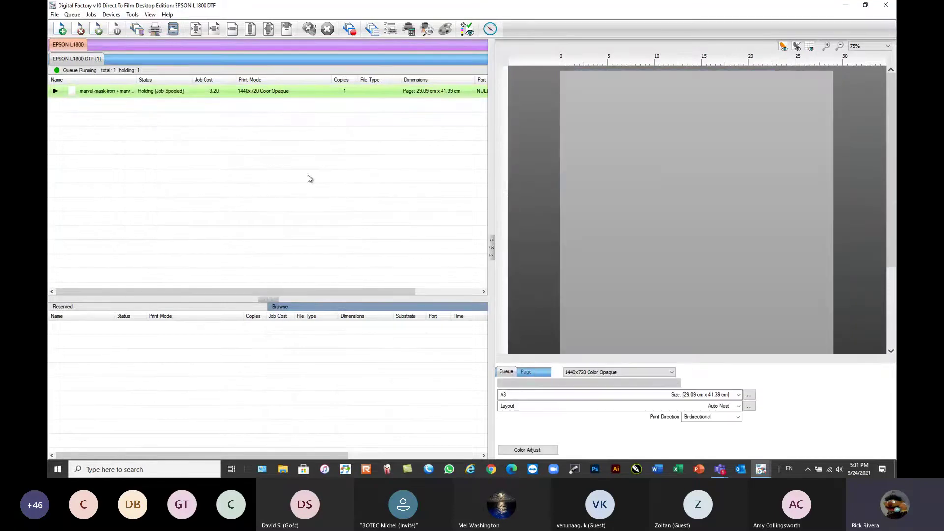
{"action": "left_click", "coordinate": [173, 95]}
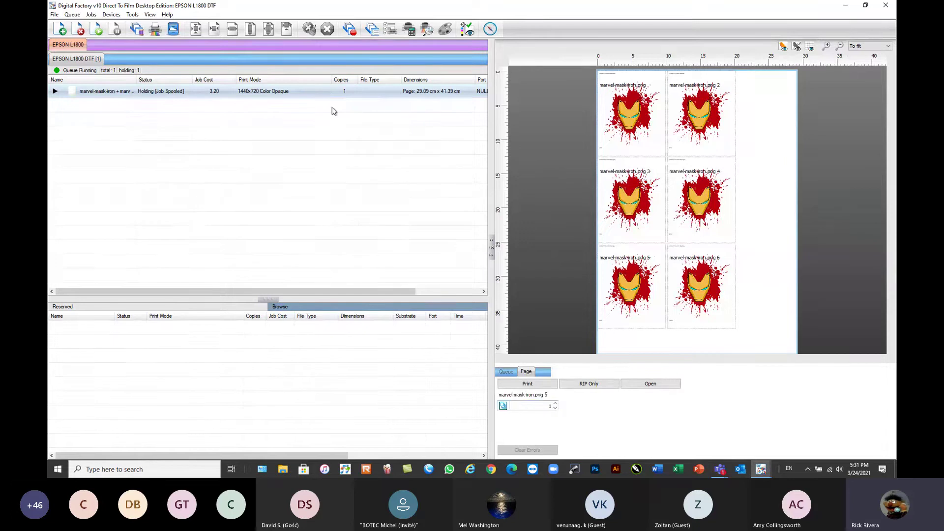
{"action": "right_click", "coordinate": [139, 94]}
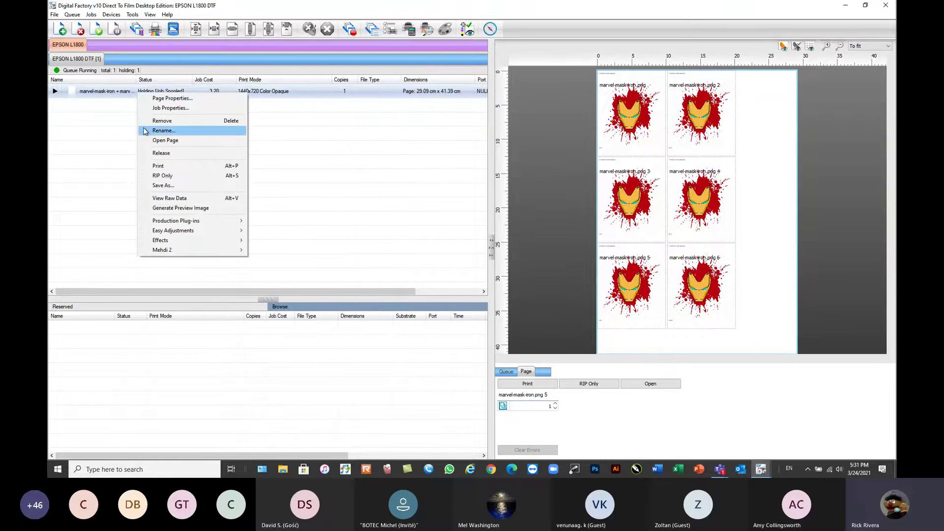
{"action": "right_click", "coordinate": [113, 91]}
{"action": "left_click", "coordinate": [143, 194]}
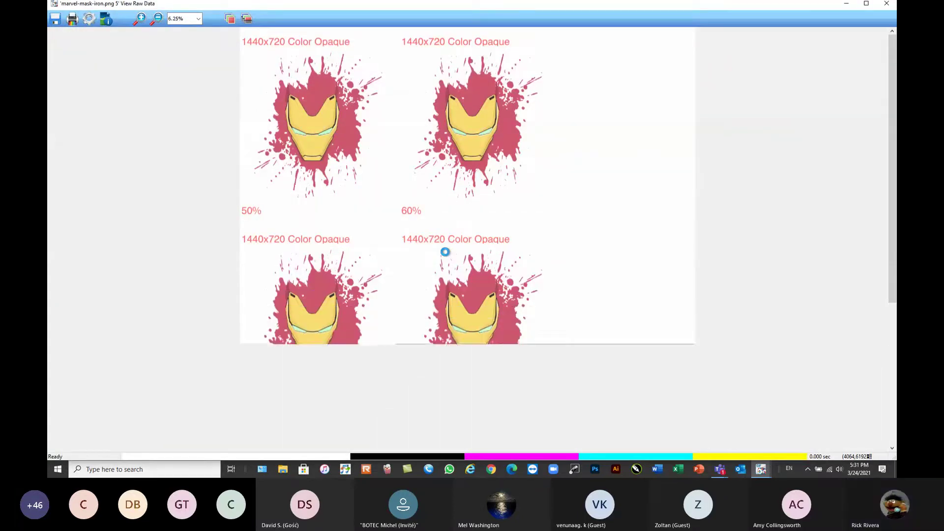
{"action": "left_click", "coordinate": [182, 20]}
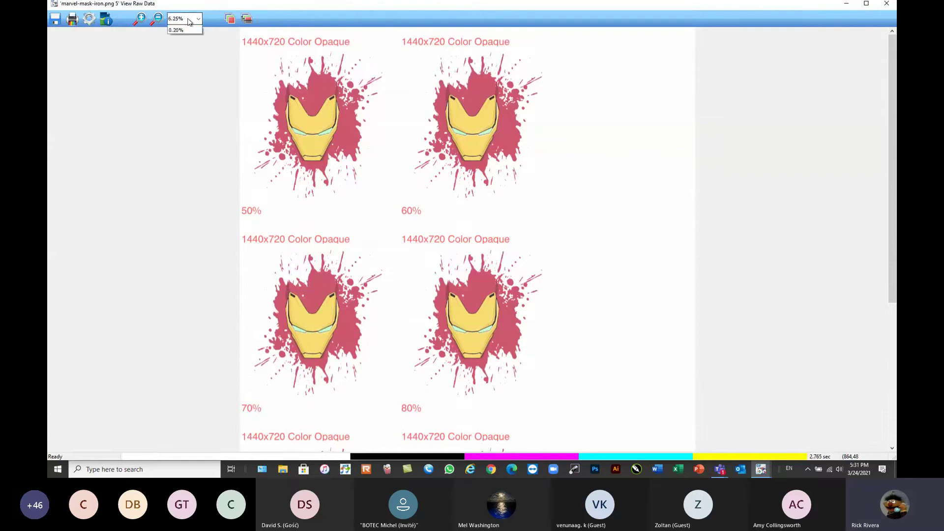
{"action": "left_click", "coordinate": [176, 92]}
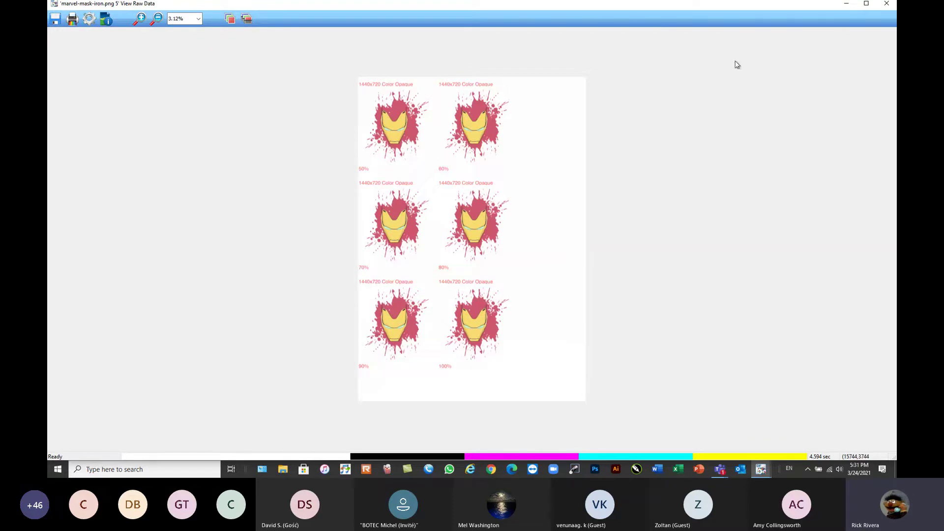
- Restore the raw data window from full screen, then resize and reposition it over the queue so the whole chart page fits
{"action": "left_click", "coordinate": [867, 5]}
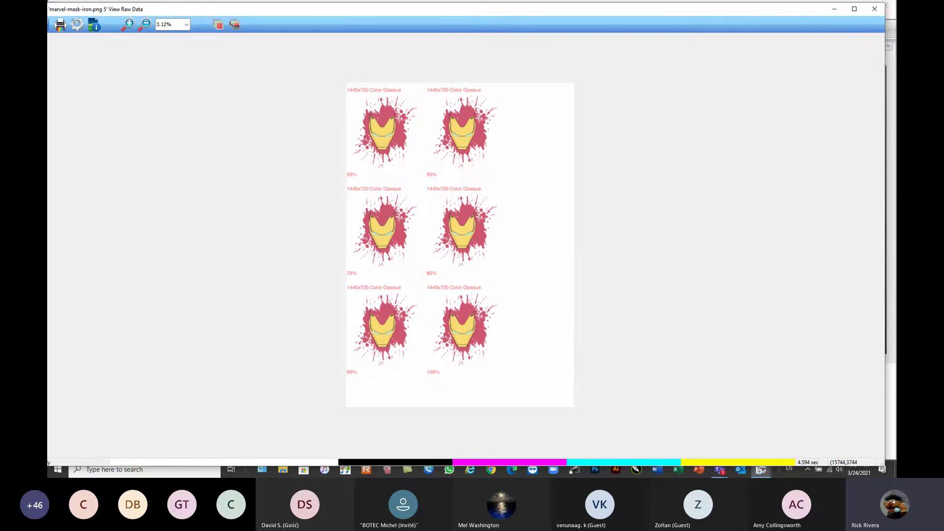
{"action": "left_click_drag", "start_coordinate": [886, 8], "coordinate": [416, 61]}
{"action": "left_click_drag", "start_coordinate": [313, 62], "coordinate": [512, 22]}
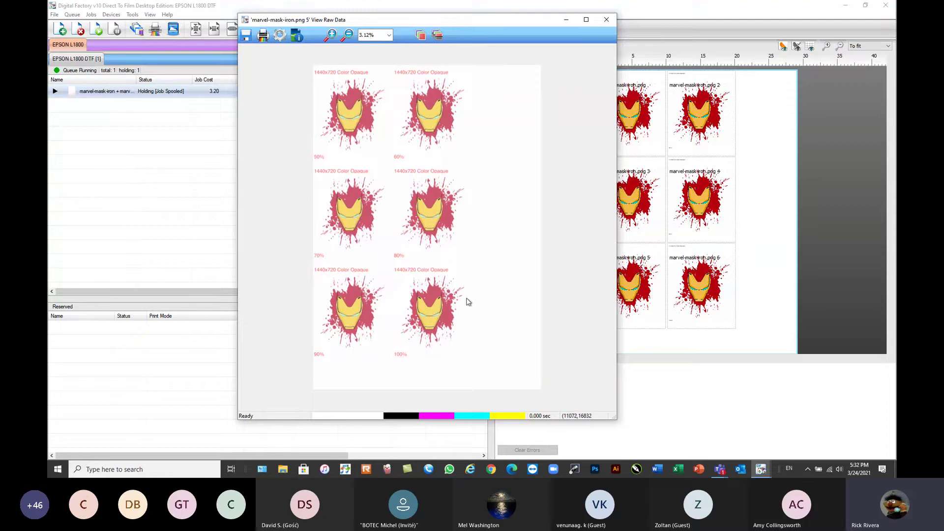
{"action": "left_click_drag", "start_coordinate": [615, 418], "coordinate": [684, 430]}
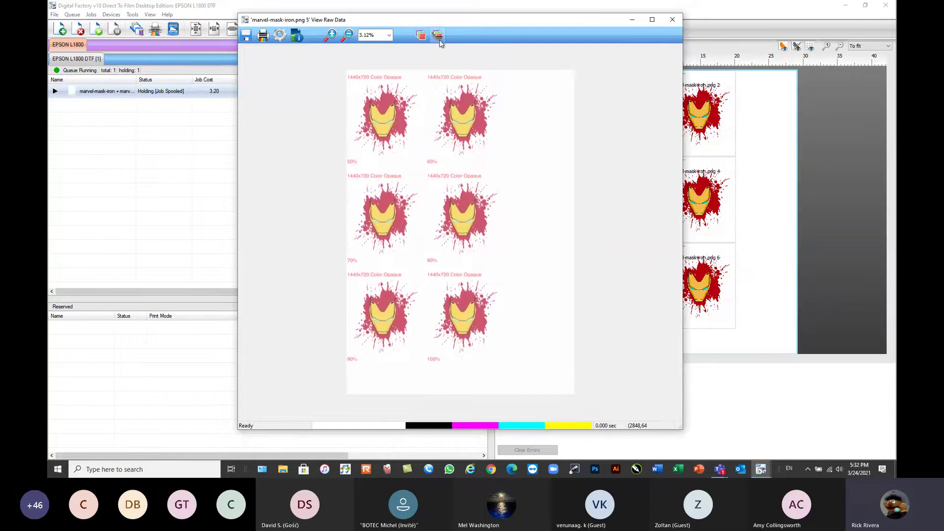
- Open the film selection for the raw data, hide all ink planes, and show only White and White2
{"action": "left_click", "coordinate": [440, 41]}
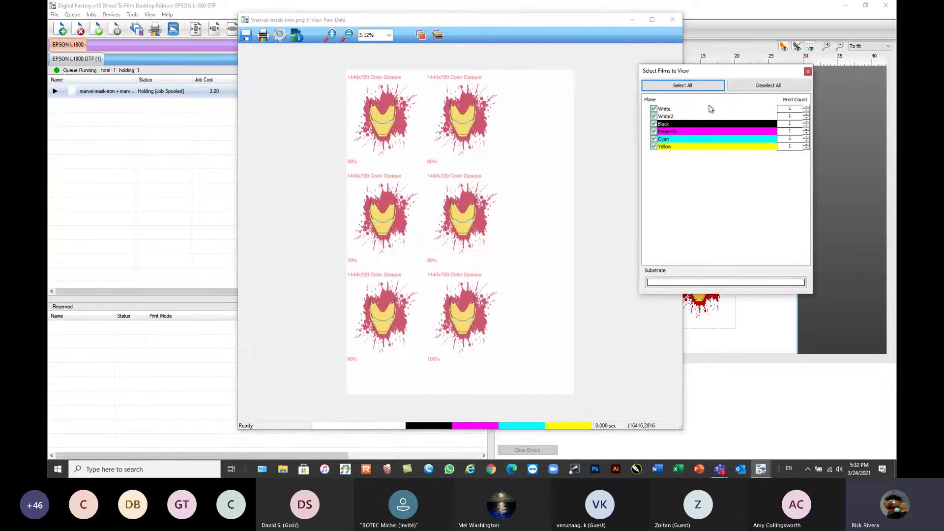
{"action": "left_click_drag", "start_coordinate": [716, 75], "coordinate": [672, 59]}
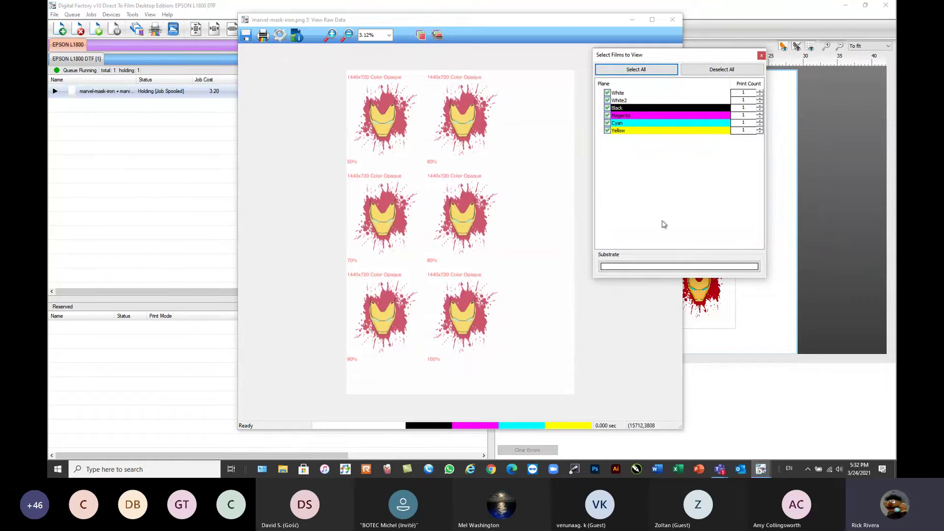
{"action": "left_click", "coordinate": [718, 74]}
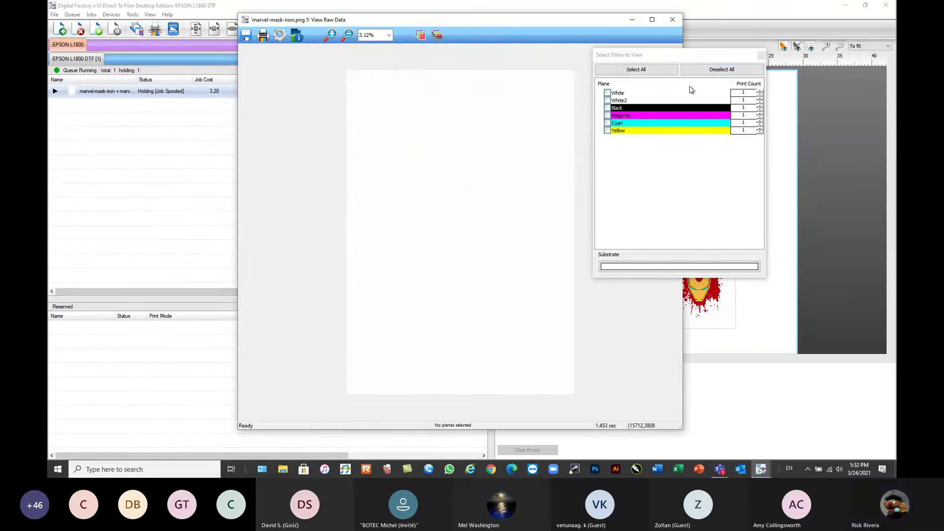
{"action": "left_click", "coordinate": [607, 93]}
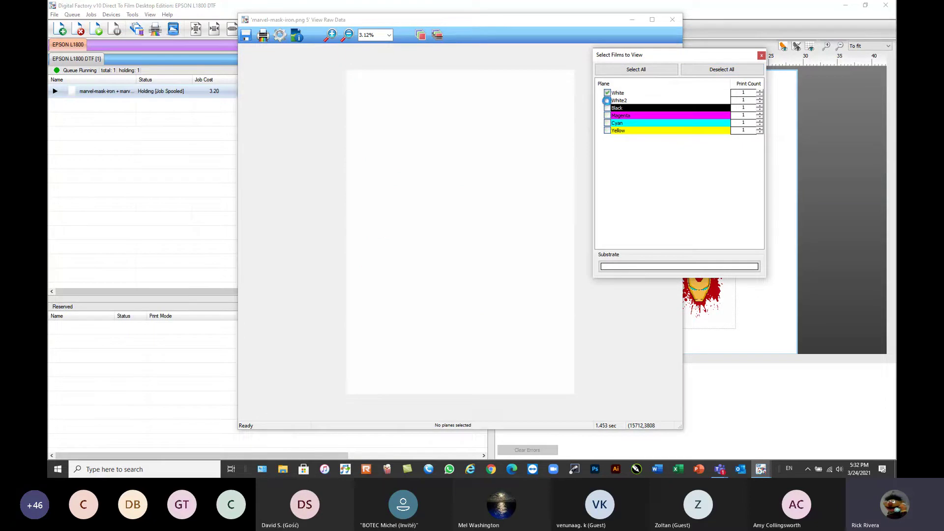
{"action": "left_click", "coordinate": [607, 101]}
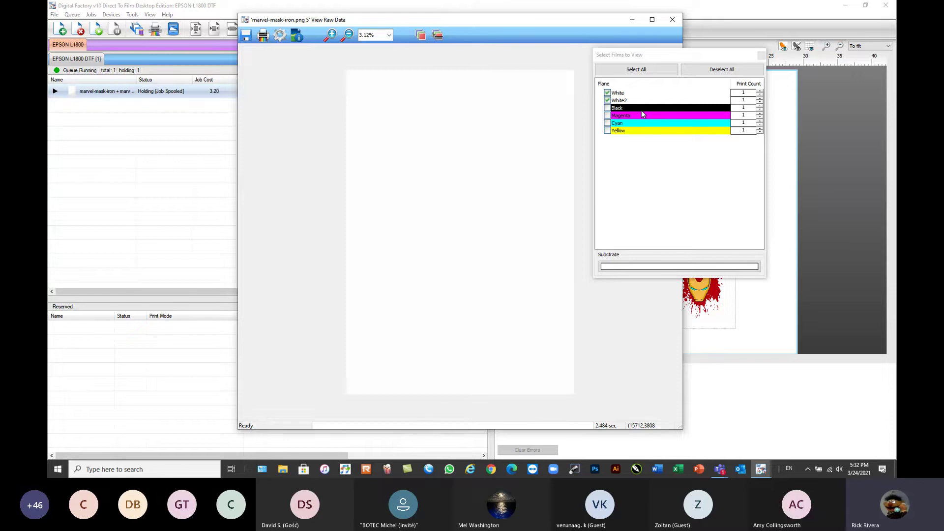
- Display the white ink planes in shades of gray, maximize the raw data window and set the zoom to 6.25%
{"action": "left_click", "coordinate": [437, 35]}
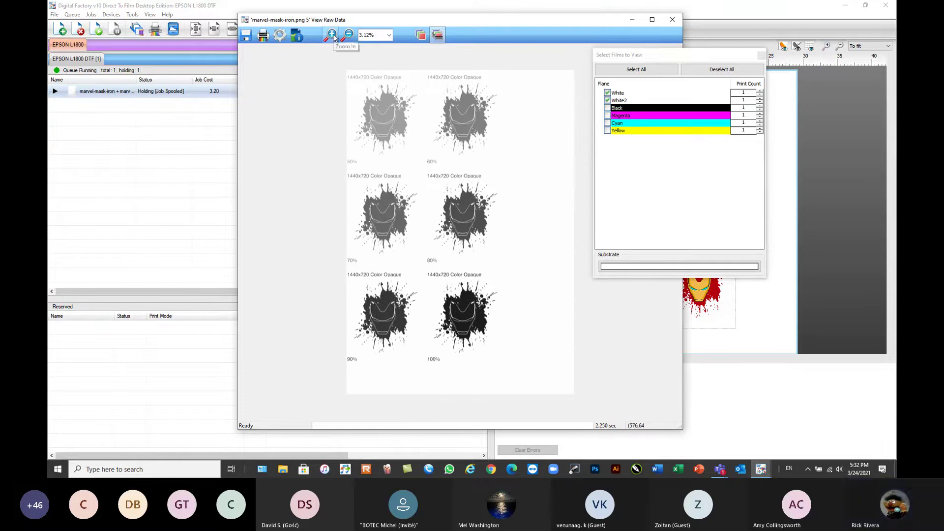
{"action": "left_click", "coordinate": [653, 21]}
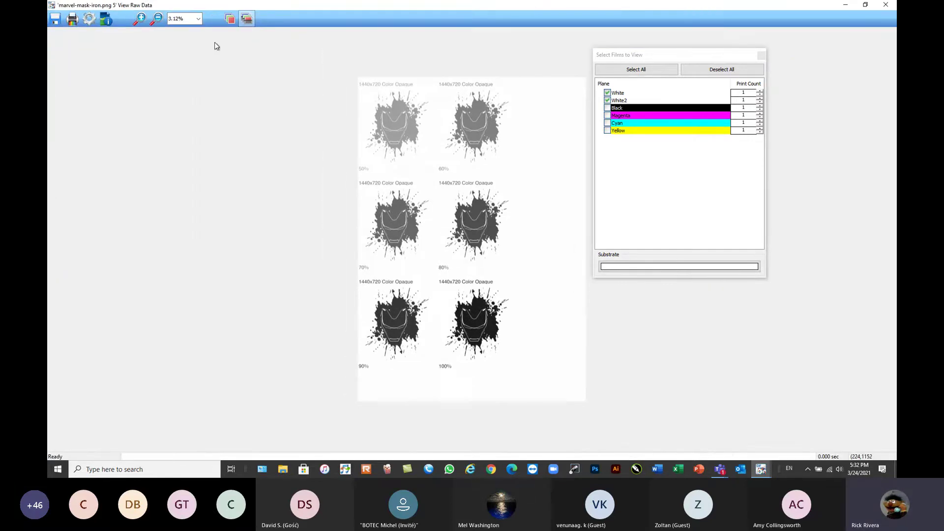
{"action": "left_click", "coordinate": [335, 74]}
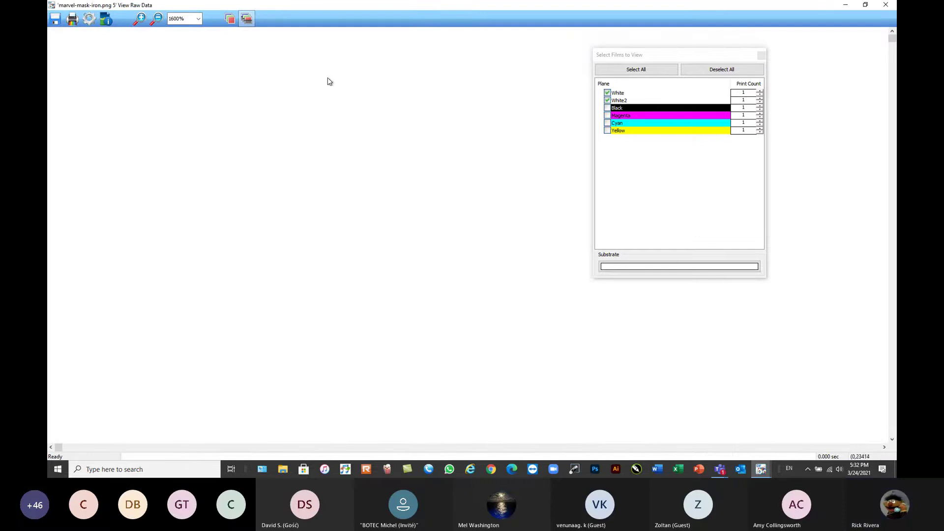
{"action": "left_click", "coordinate": [196, 20]}
{"action": "left_click", "coordinate": [182, 85]}
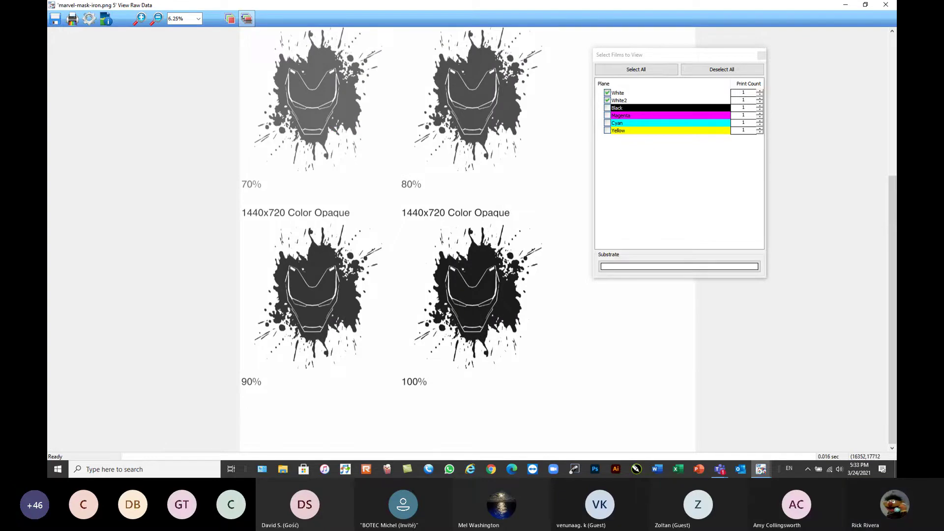
- Look through the upper white ink samples of the chart, then set the raw data zoom to 3.12%
{"action": "scroll", "coordinate": [893, 214], "scroll_direction": "up", "scroll_amount": 1}
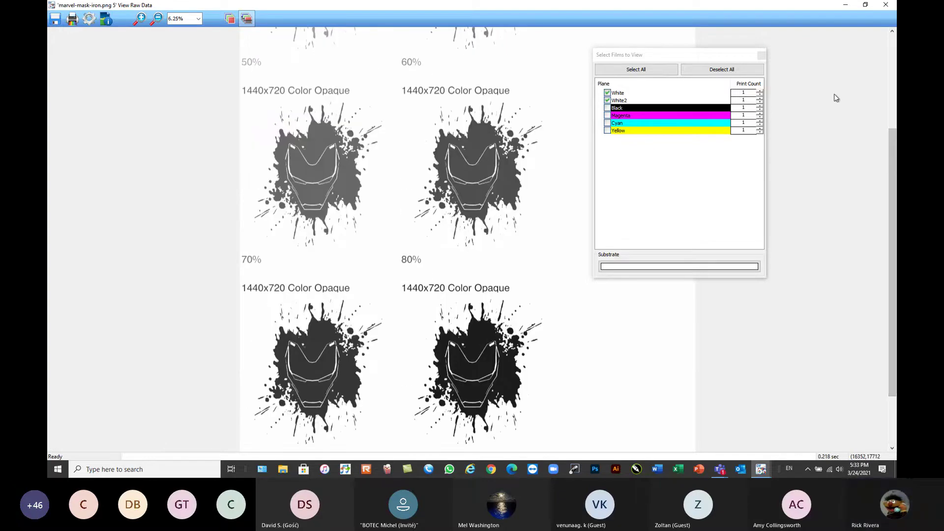
{"action": "left_click", "coordinate": [891, 30]}
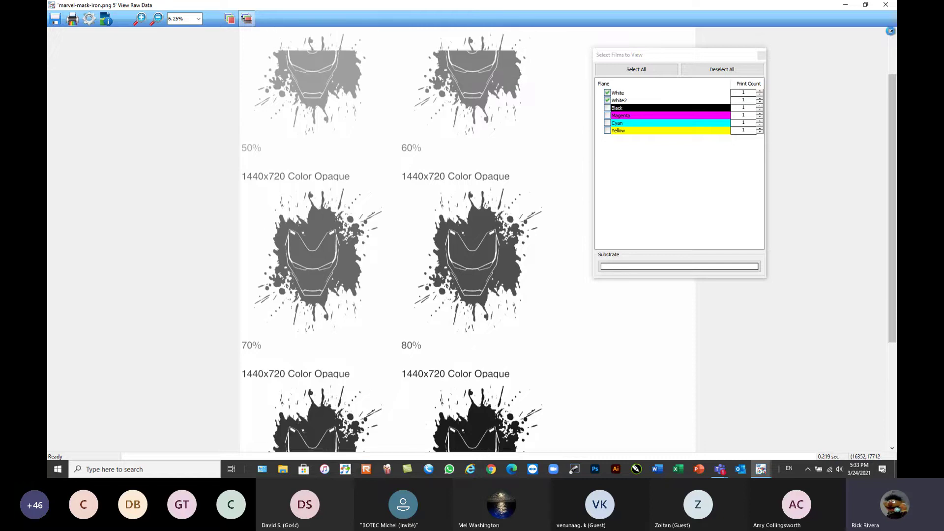
{"action": "left_click", "coordinate": [892, 31]}
{"action": "left_click", "coordinate": [199, 18]}
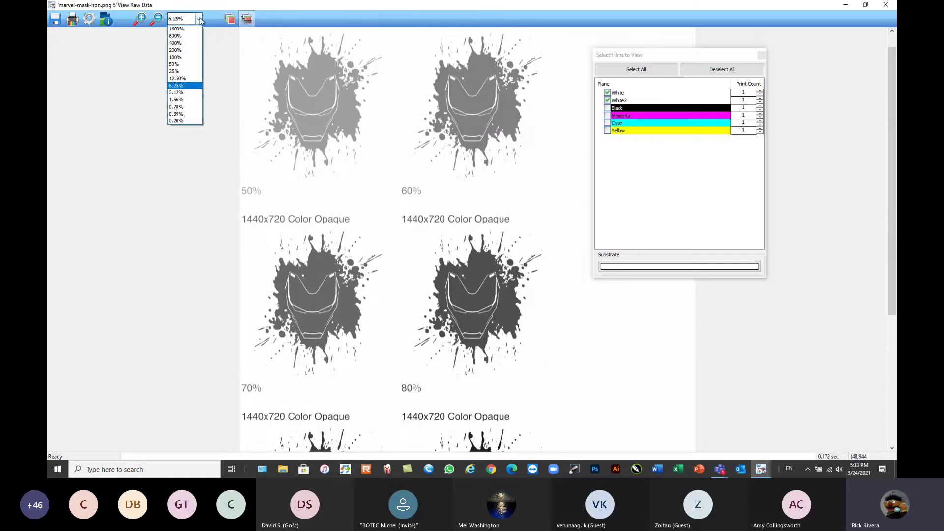
{"action": "left_click", "coordinate": [176, 93]}
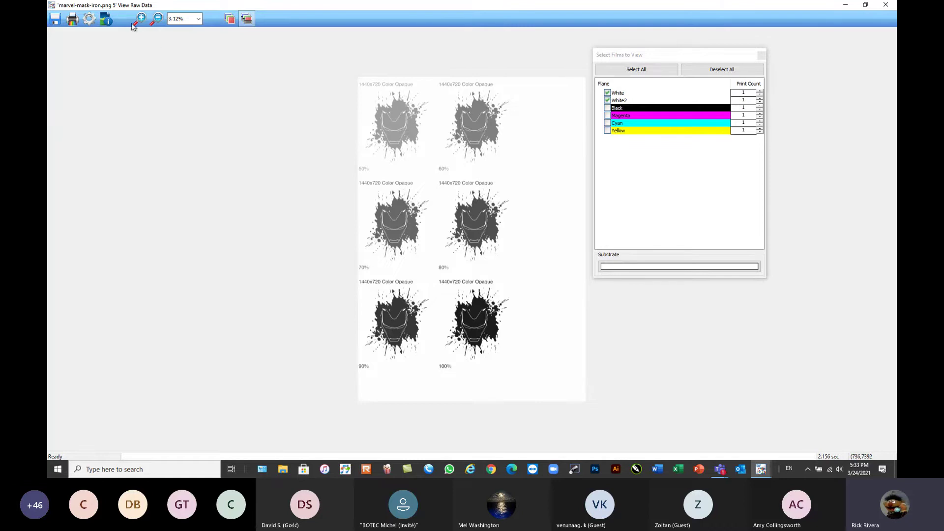
- Set the raw data zoom to 6.25% and compare the white samples from 50% down to 100%
{"action": "left_click", "coordinate": [139, 18]}
{"action": "left_click", "coordinate": [197, 19]}
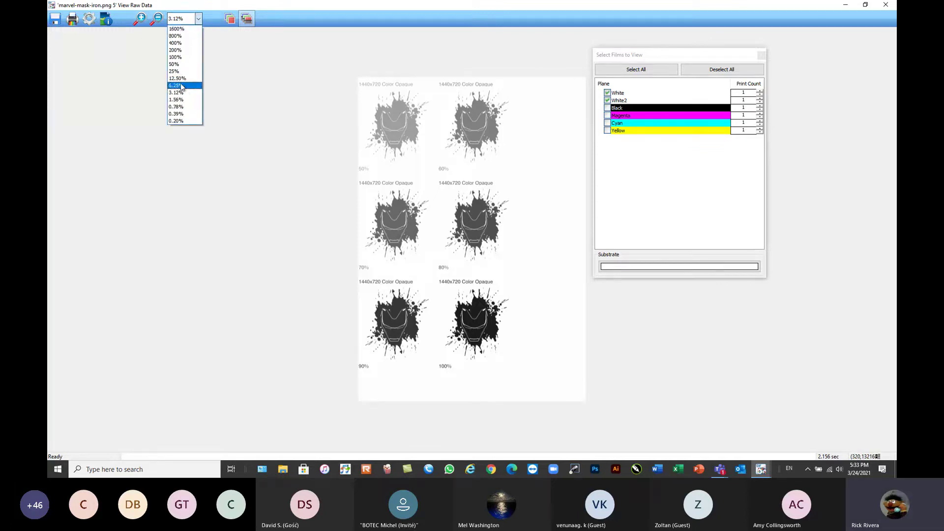
{"action": "left_click", "coordinate": [181, 85]}
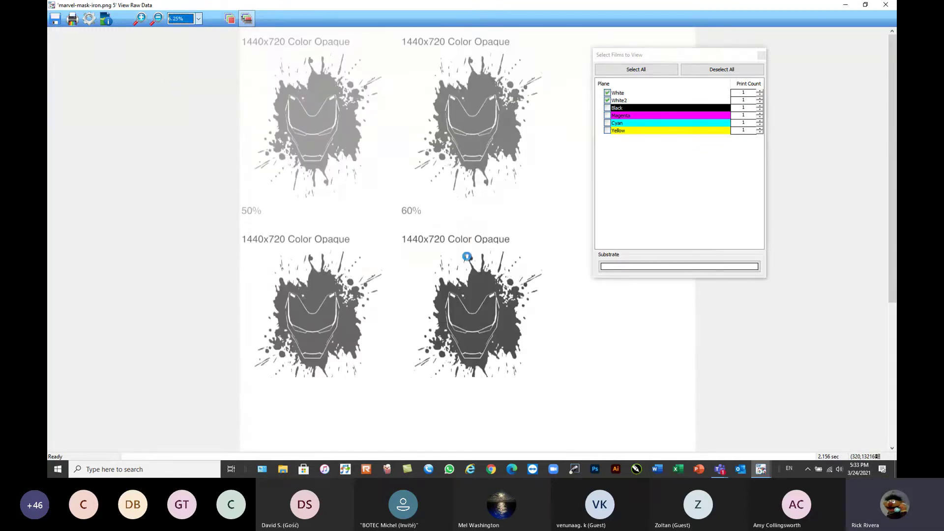
{"action": "scroll", "coordinate": [467, 257], "scroll_direction": "down", "scroll_amount": 1}
{"action": "left_click_drag", "start_coordinate": [894, 310], "coordinate": [893, 355]}
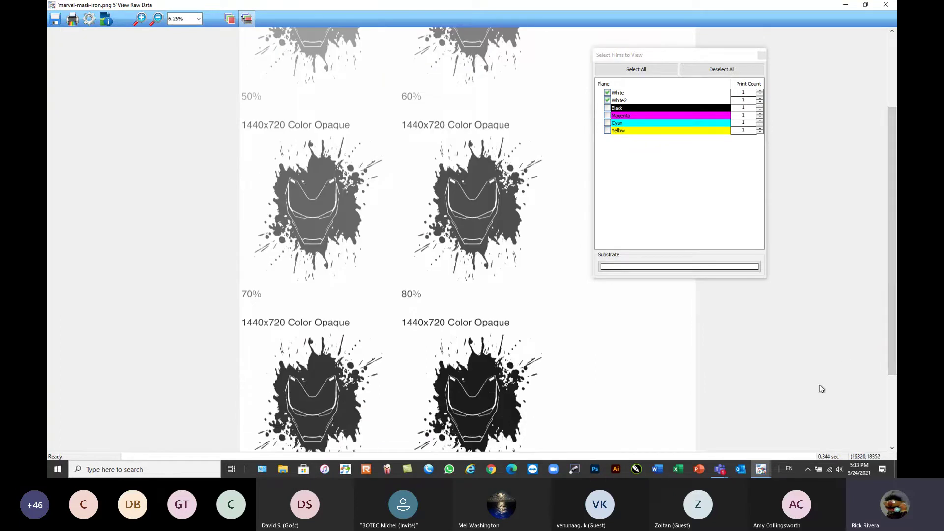
{"action": "scroll", "coordinate": [892, 449], "scroll_direction": "down", "scroll_amount": 3}
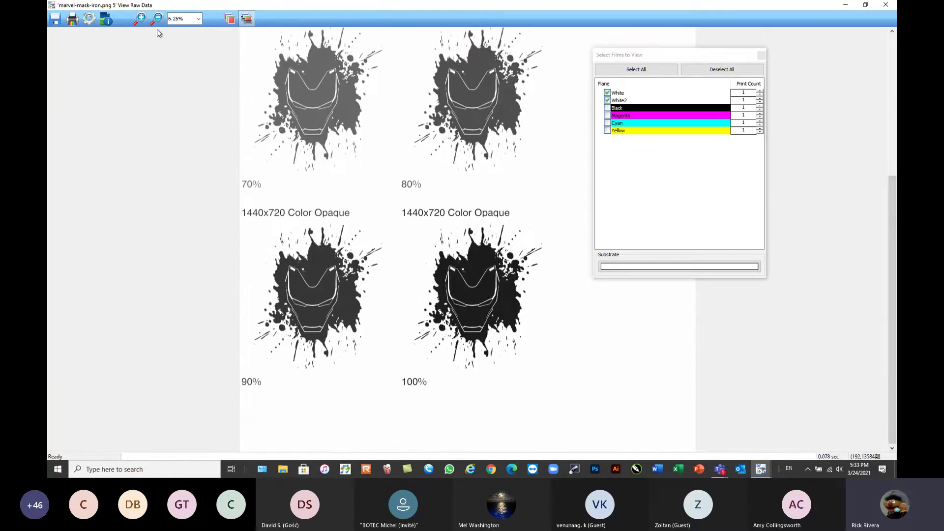
- Magnify the 1440x720 Color Opaque label above the 90% sample to 100%, then zoom back out to 6.25%
{"action": "left_click", "coordinate": [139, 18]}
{"action": "left_click", "coordinate": [258, 211]}
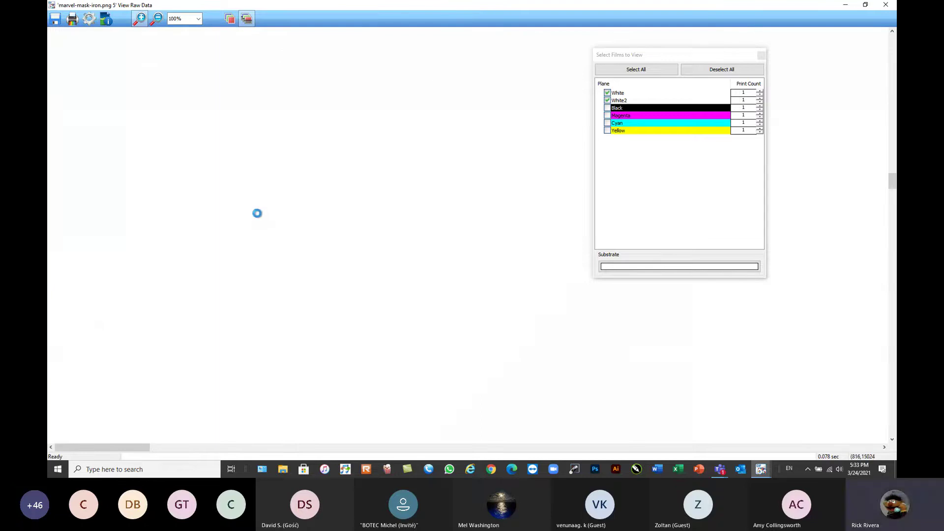
{"action": "left_click", "coordinate": [157, 19]}
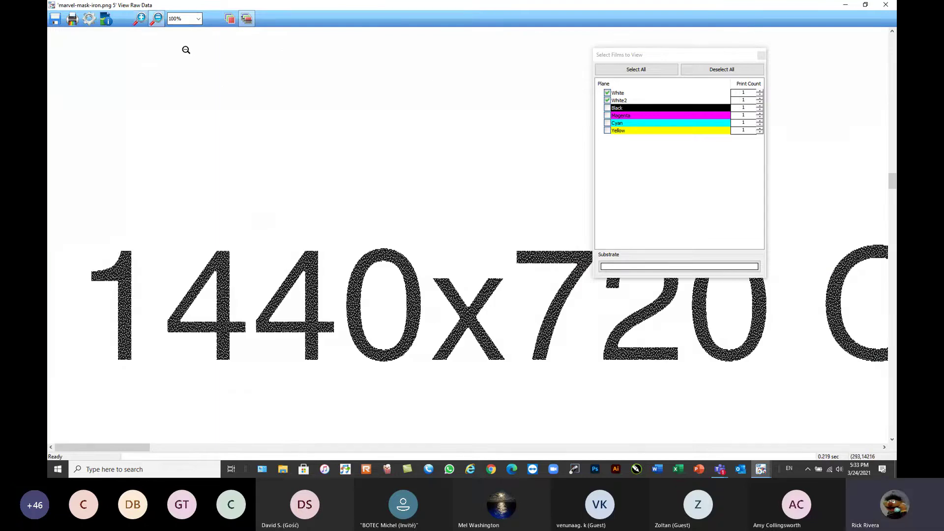
{"action": "left_click", "coordinate": [426, 289]}
{"action": "left_click", "coordinate": [516, 344]}
{"action": "left_click", "coordinate": [515, 359]}
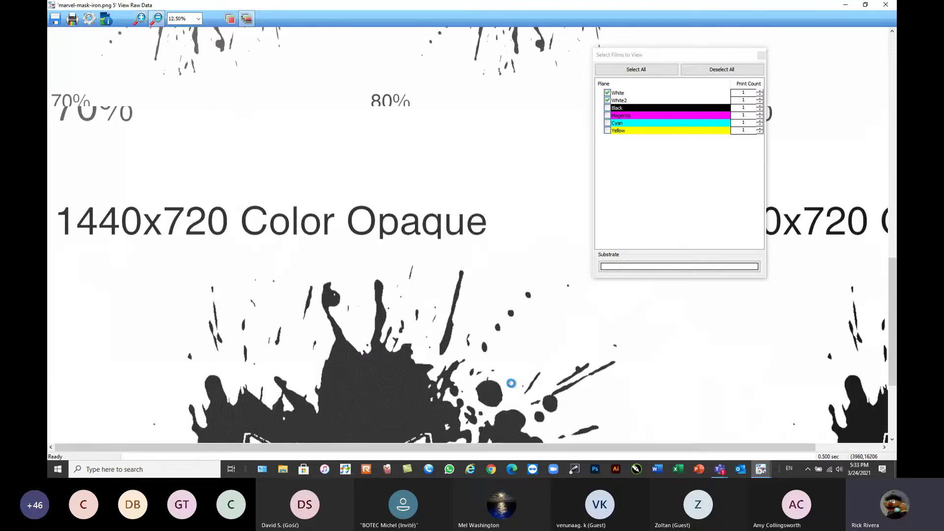
{"action": "left_click", "coordinate": [501, 410]}
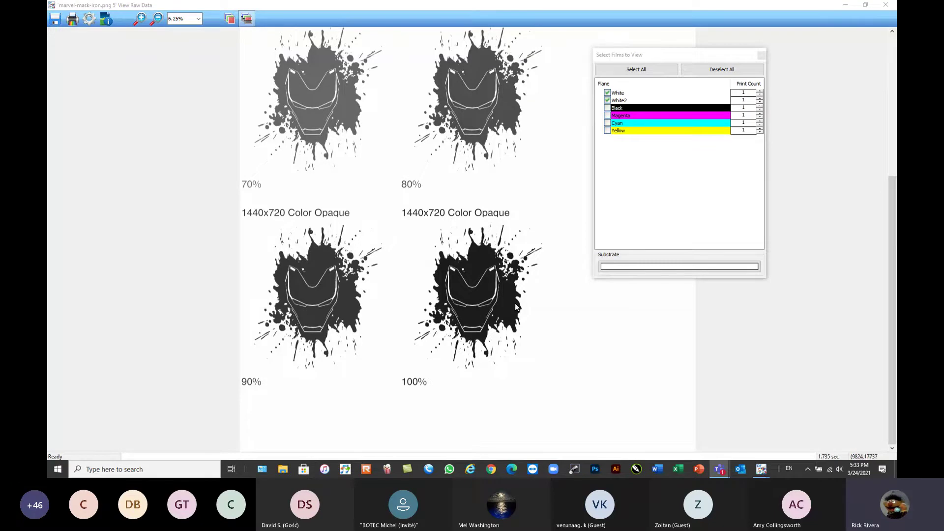
- Compare the lighter and darker white ink samples once more and close the raw data window
{"action": "left_click_drag", "start_coordinate": [893, 267], "coordinate": [893, 164]}
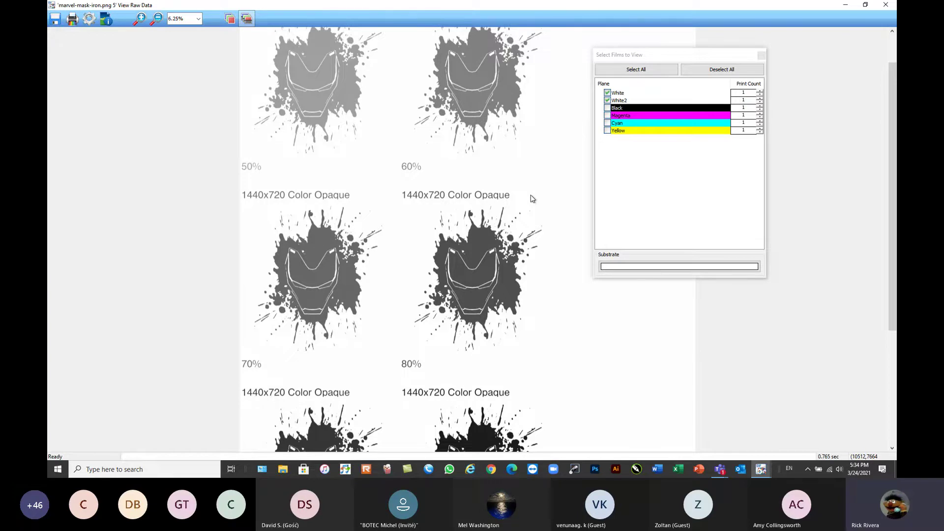
{"action": "left_click_drag", "start_coordinate": [892, 275], "coordinate": [891, 325]}
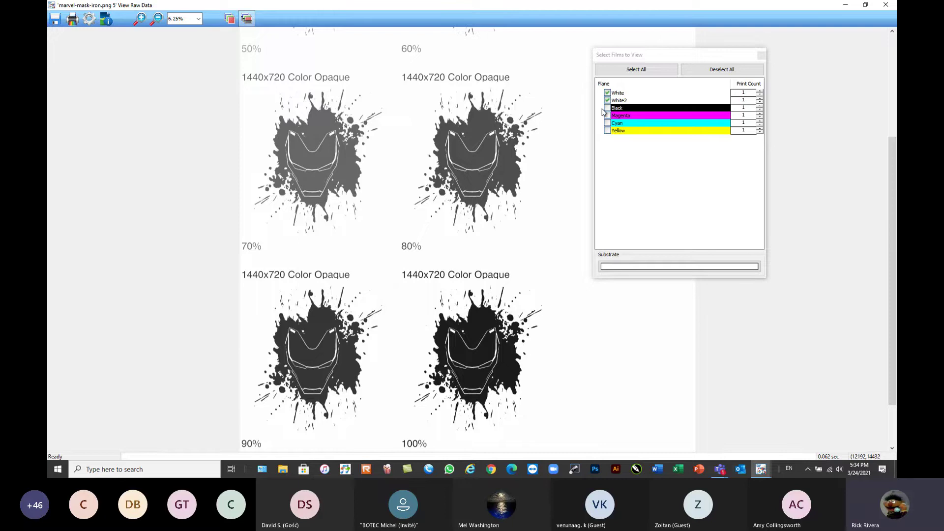
{"action": "left_click", "coordinate": [887, 6]}
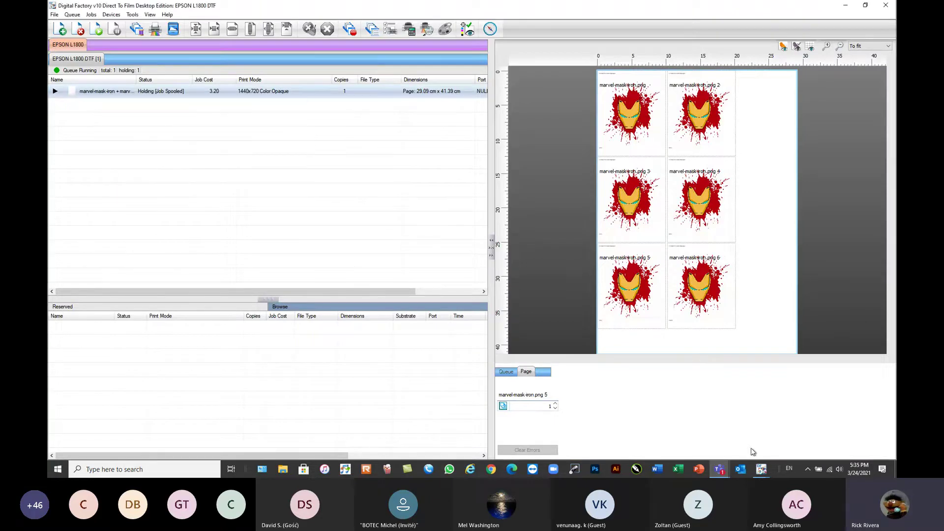
- Bring up the maximum white ink wizard, set the preferred white ink to 90% and continue to the saving settings
{"action": "mouse_move", "coordinate": [761, 468]}
{"action": "left_click", "coordinate": [814, 429]}
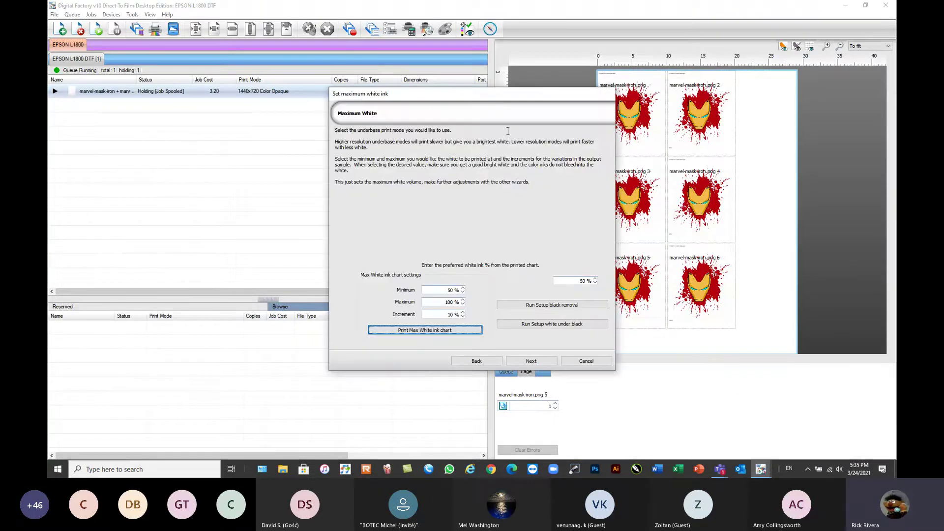
{"action": "left_click_drag", "start_coordinate": [500, 99], "coordinate": [404, 66]}
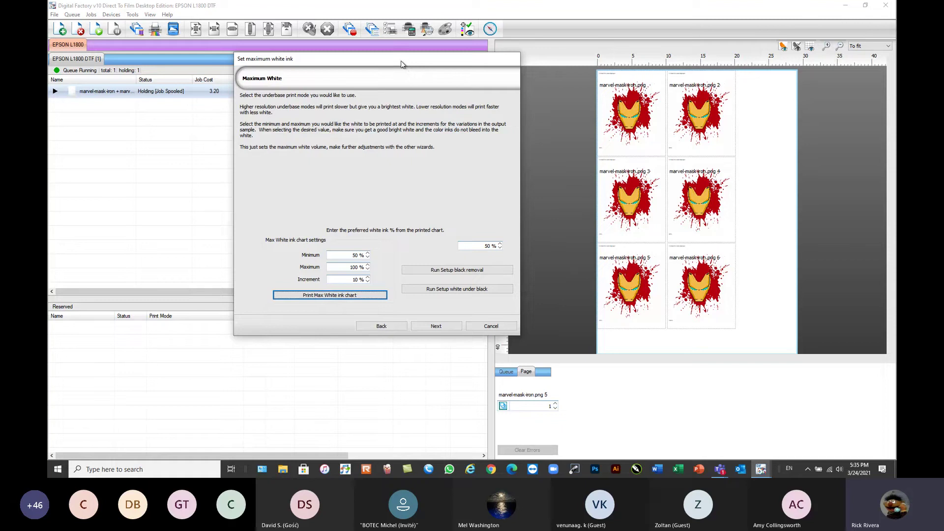
{"action": "left_click", "coordinate": [473, 244]}
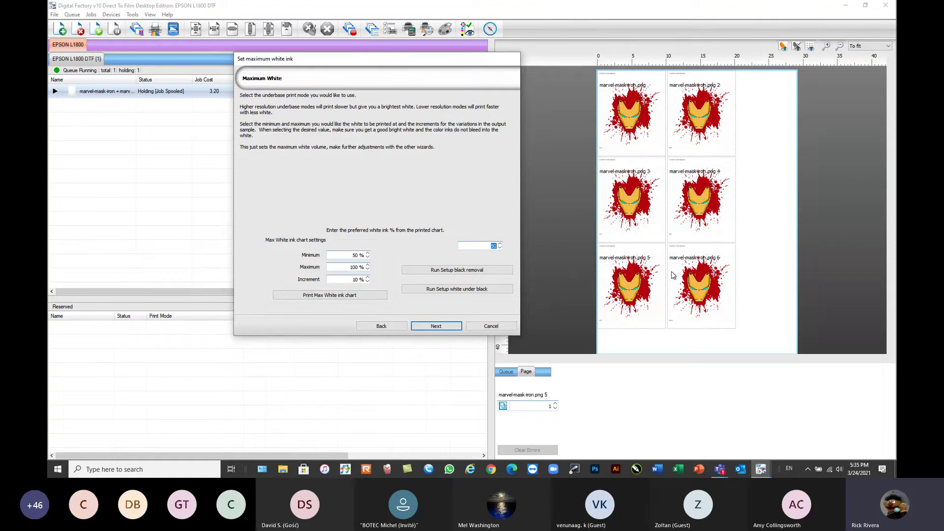
{"action": "type", "text": "90"}
{"action": "left_click", "coordinate": [462, 329]}
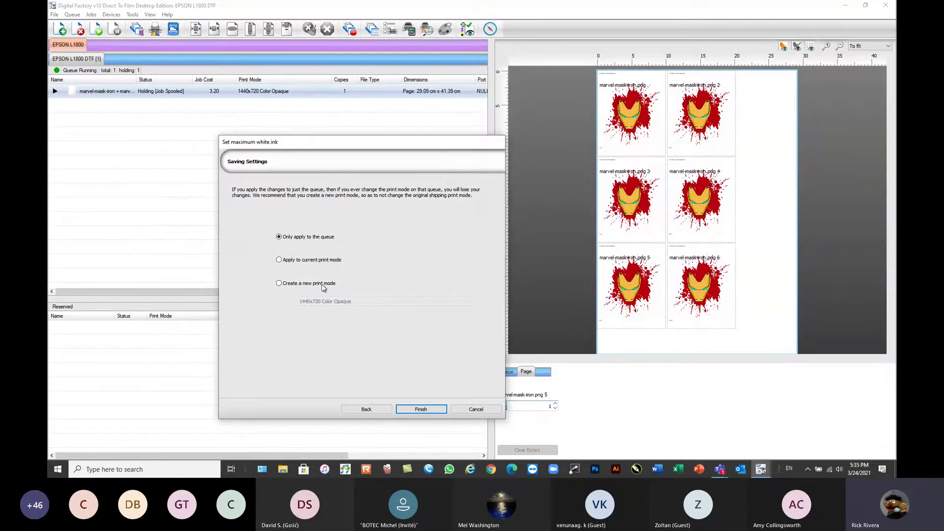
- Save the white ink settings as a new print mode named "1440x720 Color Opaque 90% White" and finish the wizard
{"action": "left_click", "coordinate": [280, 284]}
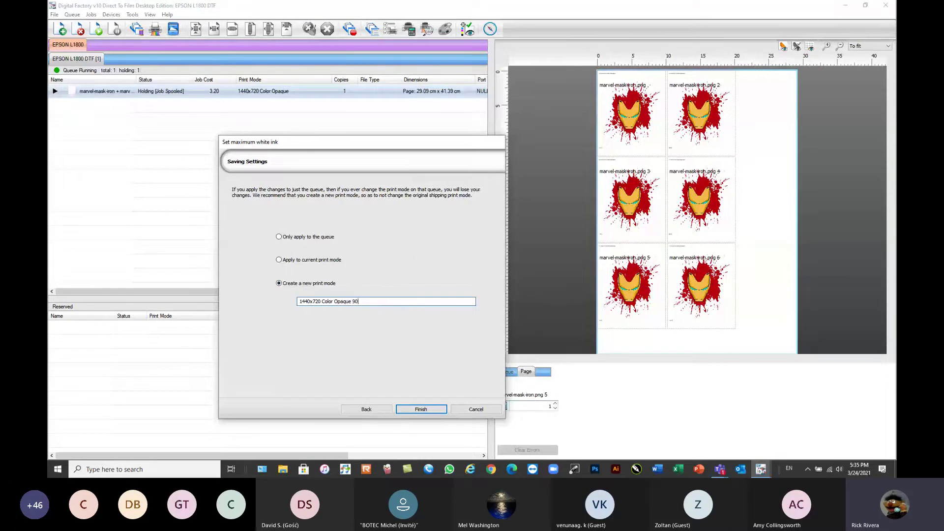
{"action": "type", "text": "90% White"}
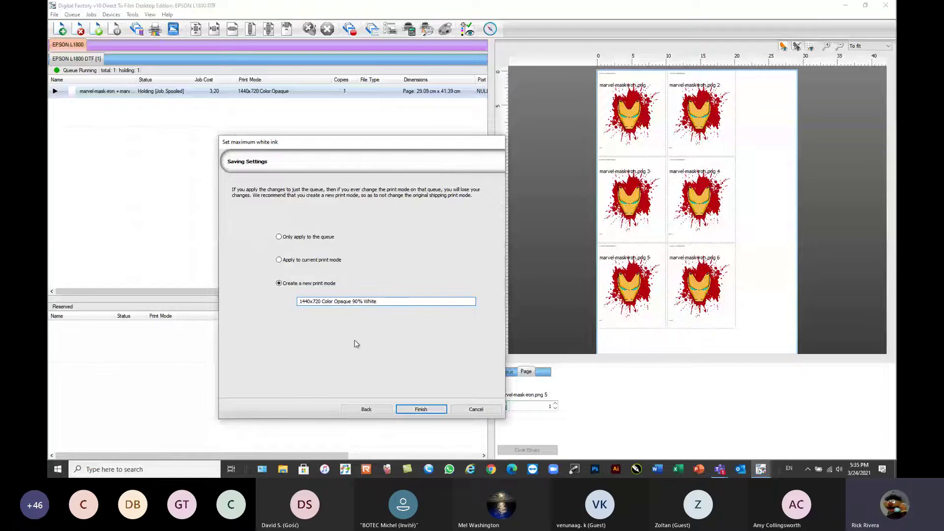
{"action": "left_click", "coordinate": [422, 409]}
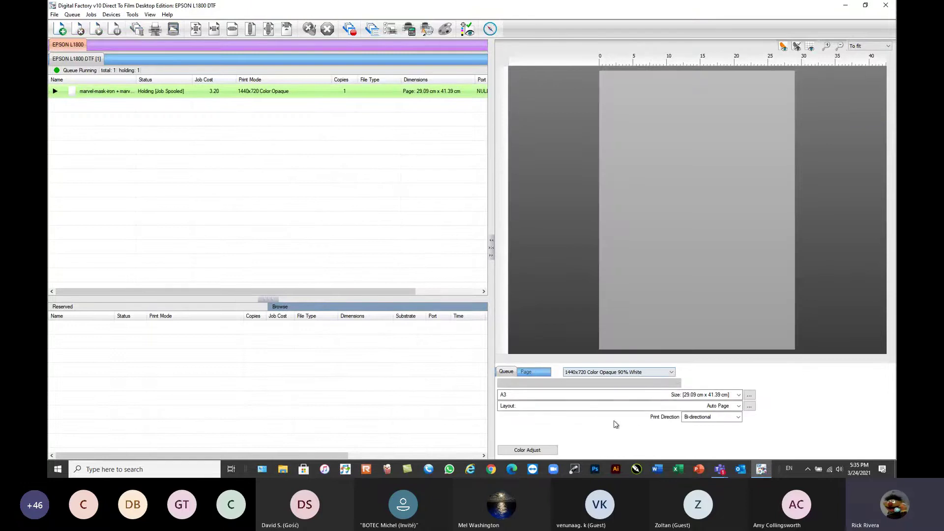
- Check the new print mode in the queue's print mode list, then switch the queue to 1440x720 Color Opaque
{"action": "left_click", "coordinate": [648, 373]}
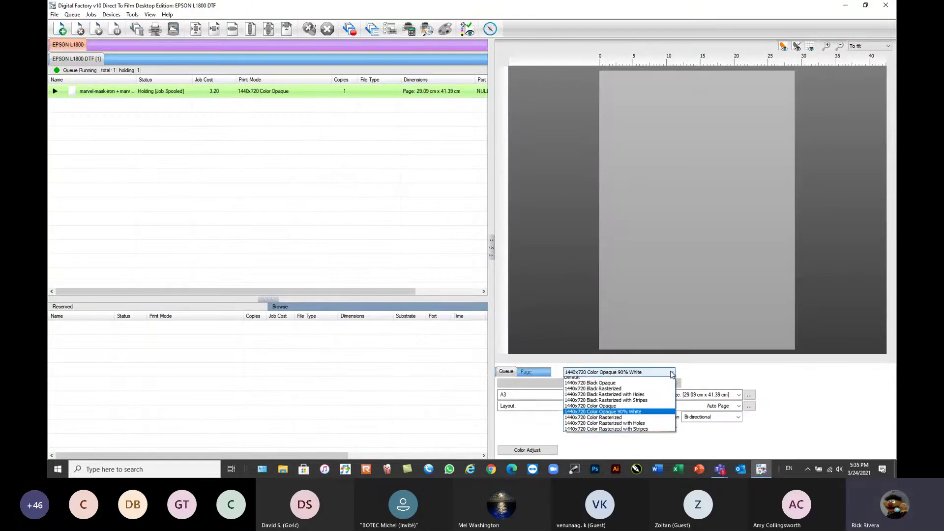
{"action": "left_click", "coordinate": [616, 409]}
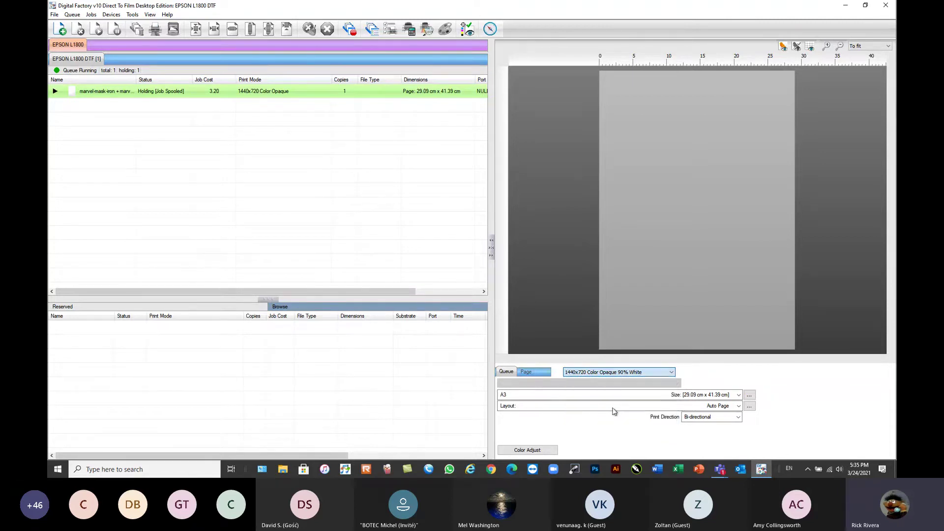
{"action": "left_click", "coordinate": [111, 14]}
{"action": "left_click", "coordinate": [226, 172]}
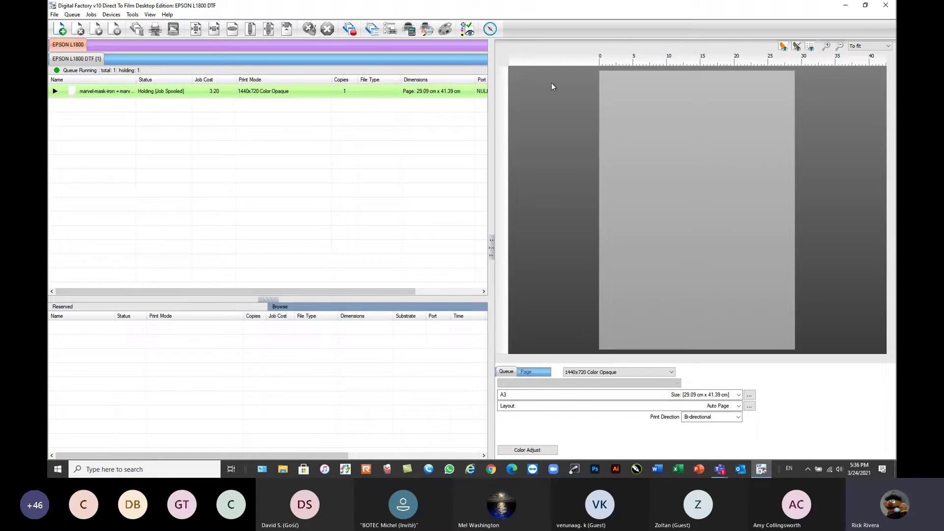
{"action": "left_click", "coordinate": [73, 14]}
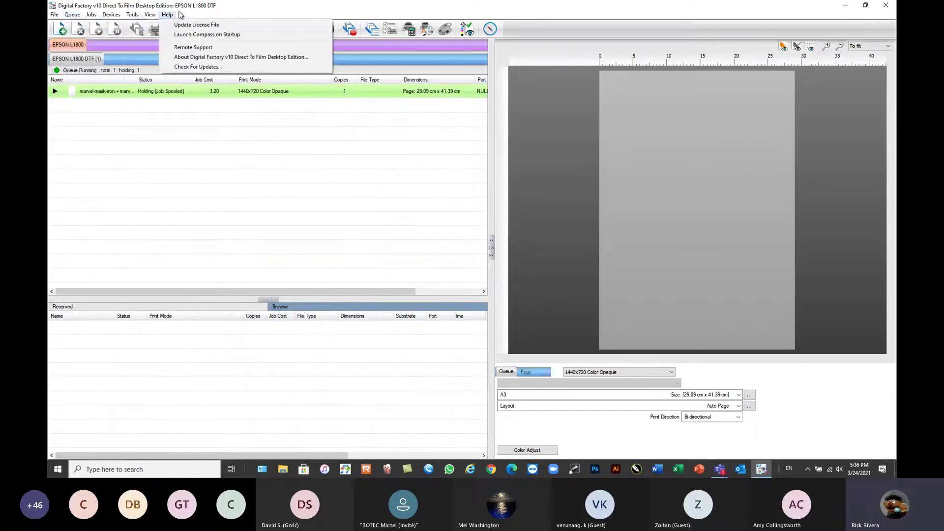
{"action": "mouse_move", "coordinate": [88, 14]}
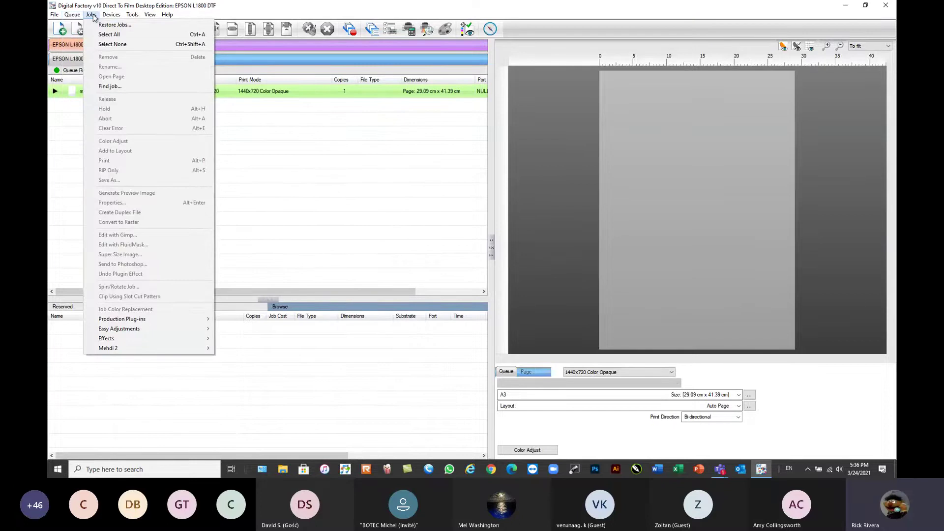
{"action": "left_click", "coordinate": [266, 155]}
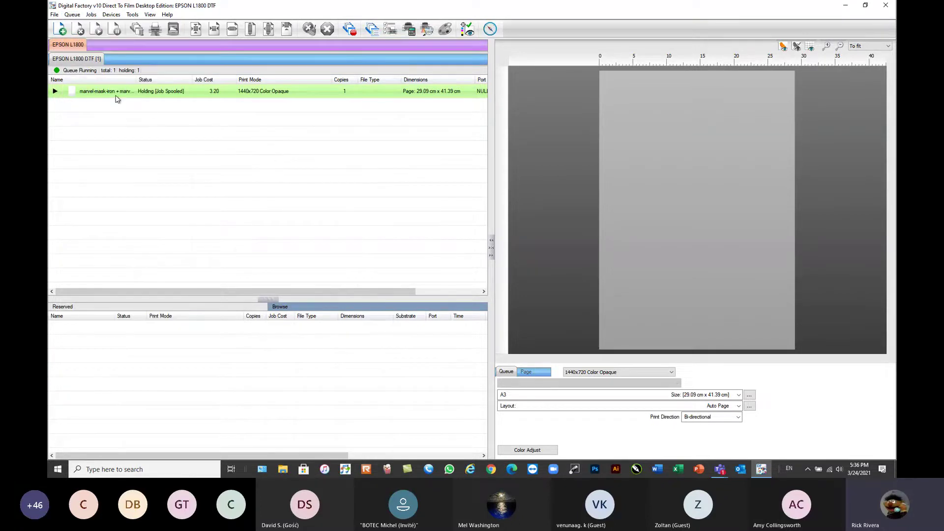
- Delete the spooled marvel-mask-iron job and select 233764_1.jpg, Black Removal.jpg, Color Removal.jpg, Evil Mahi Mahi.jpg and santacruz001.png for import
{"action": "left_click", "coordinate": [78, 28]}
{"action": "left_click", "coordinate": [60, 29]}
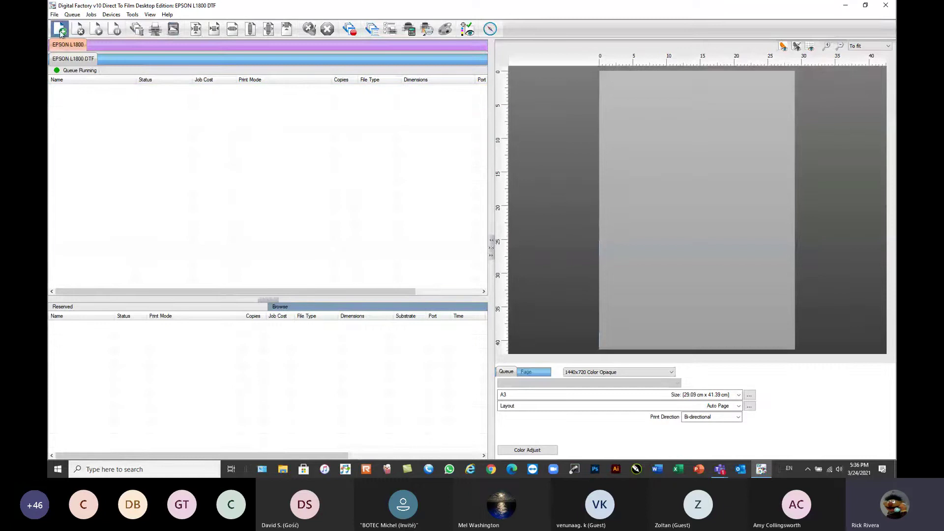
{"action": "left_click", "coordinate": [401, 220]}
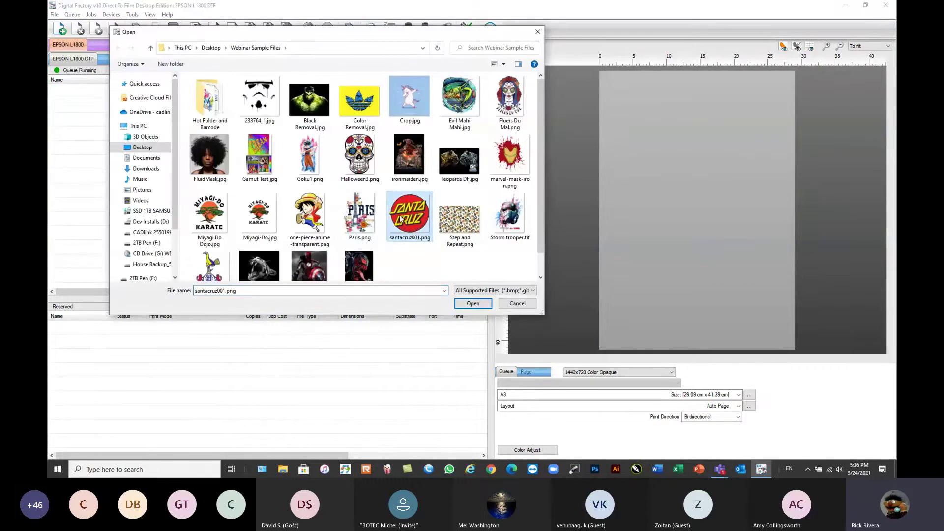
{"action": "left_click", "coordinate": [310, 104]}
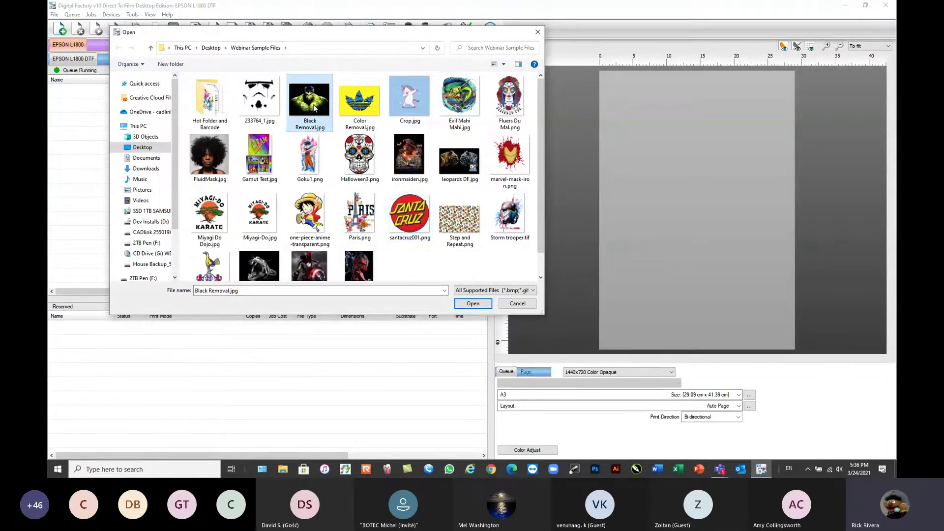
{"action": "left_click", "coordinate": [365, 108], "text": "ctrl"}
{"action": "left_click", "coordinate": [460, 99], "text": "ctrl"}
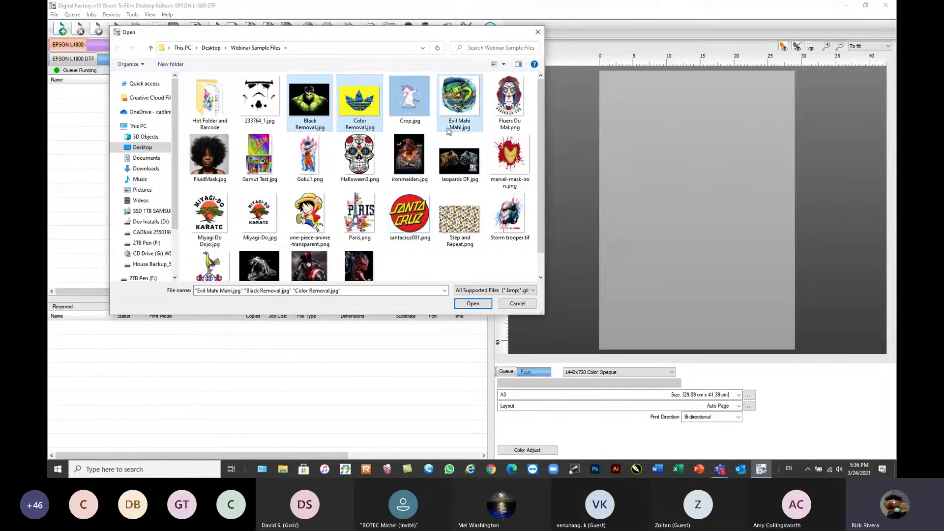
{"action": "left_click", "coordinate": [410, 228], "text": "ctrl"}
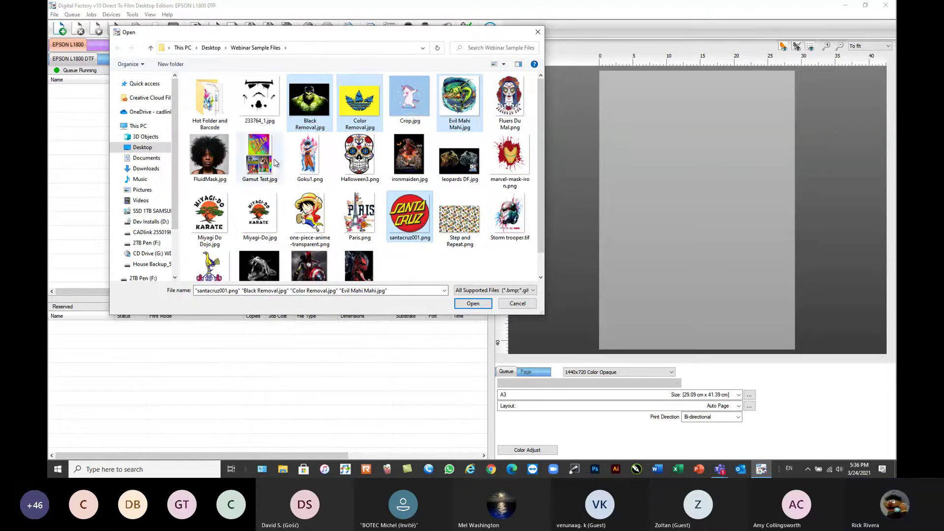
{"action": "left_click", "coordinate": [263, 105]}
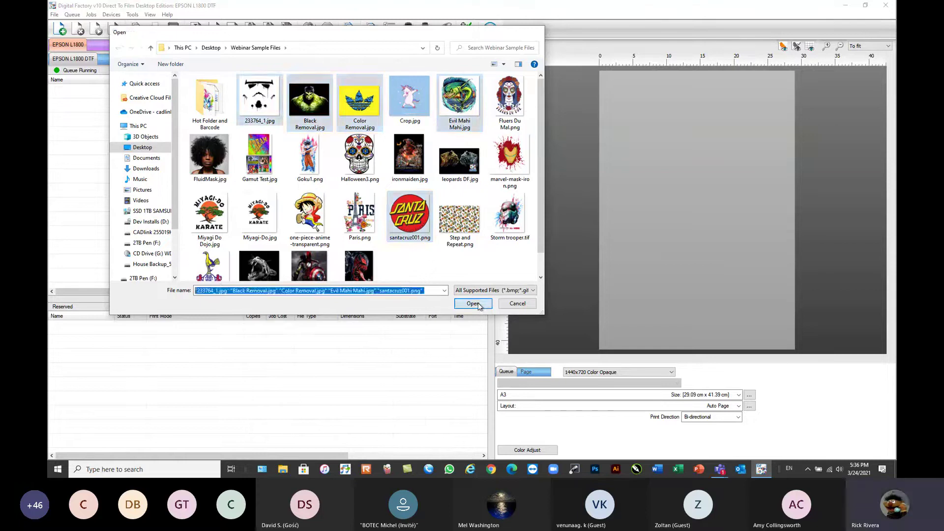
- Add 233764_1.jpg, Black Removal.jpg, Color Removal.jpg, Evil Mahi Mahi.jpg and santacruz001.png to the print queue
{"action": "left_click", "coordinate": [473, 303]}
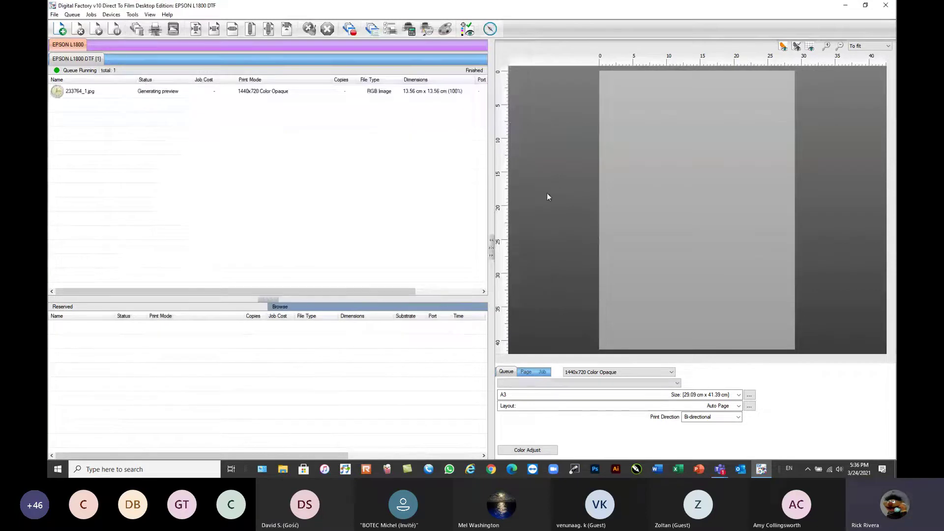
{"action": "left_click", "coordinate": [98, 92]}
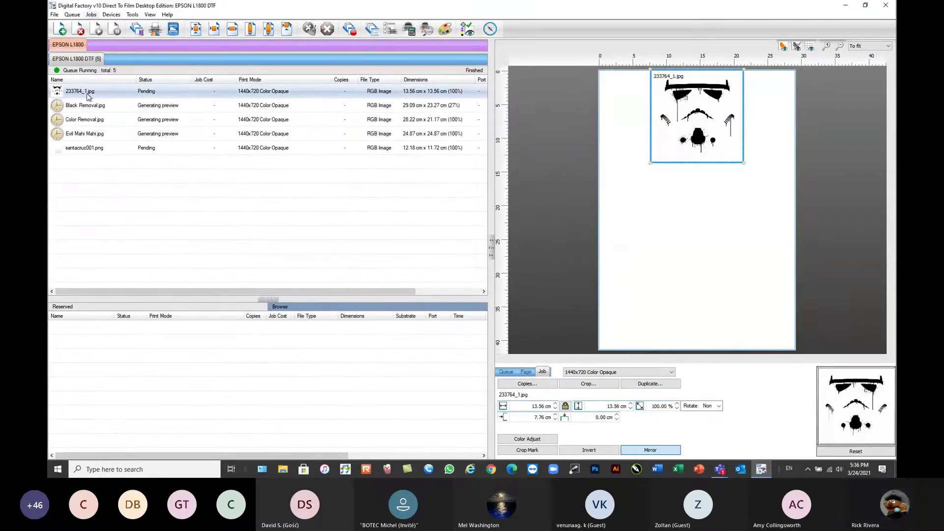
{"action": "left_click", "coordinate": [91, 14]}
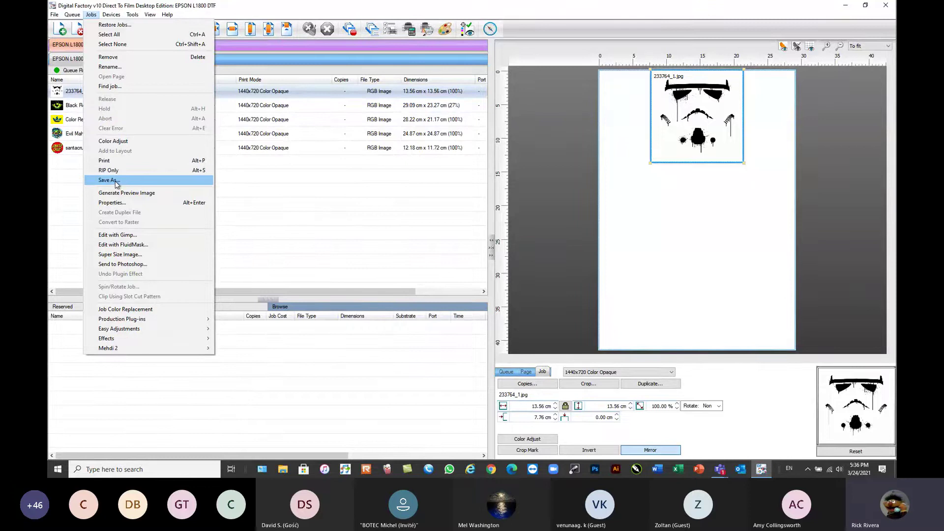
{"action": "left_click", "coordinate": [272, 204]}
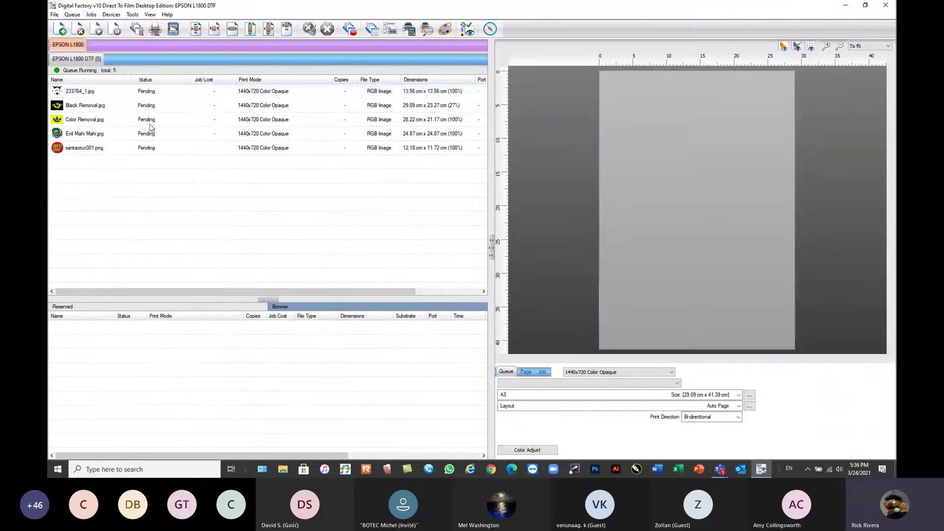
- Open the queued 233764_1.jpg job for editing in GIMP
{"action": "left_click", "coordinate": [92, 92]}
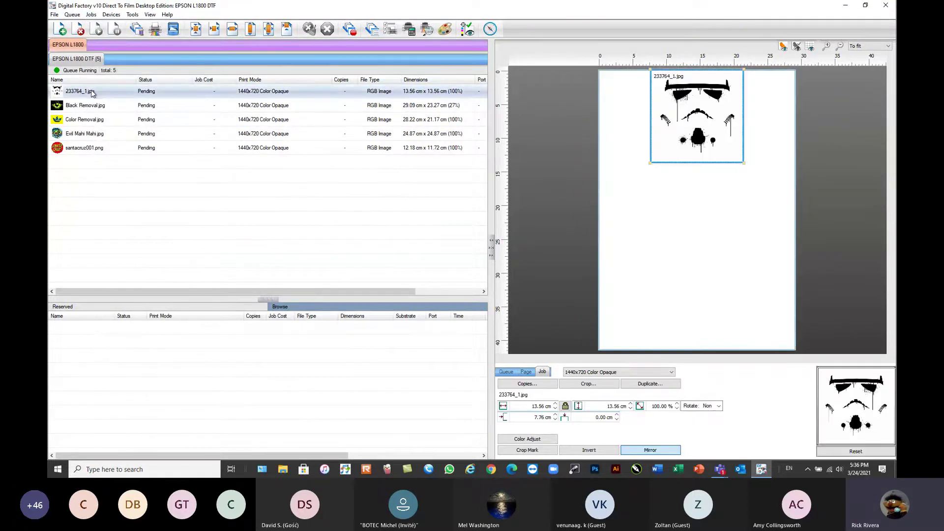
{"action": "mouse_move", "coordinate": [93, 94]}
{"action": "left_click", "coordinate": [91, 14]}
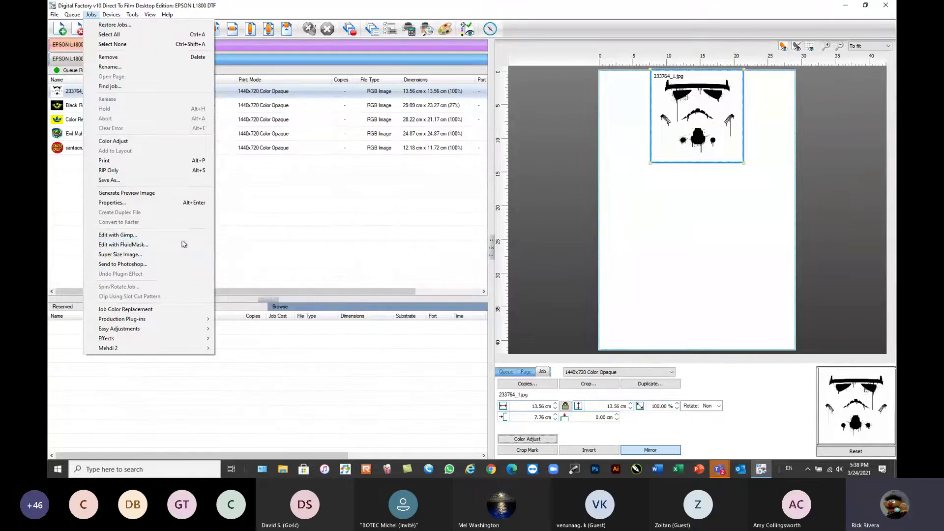
{"action": "left_click", "coordinate": [127, 236]}
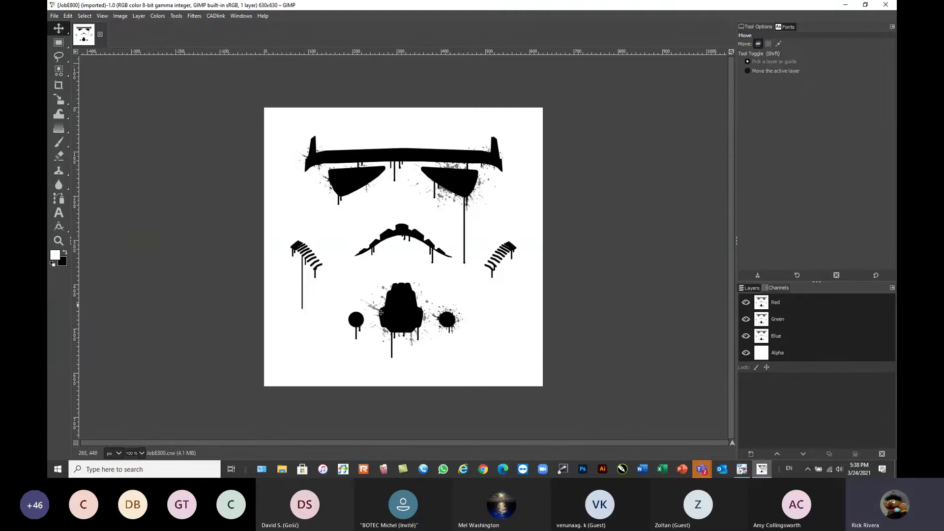
- Add the text STORMY near the upper edge of the helmet artwork
{"action": "left_click", "coordinate": [59, 214]}
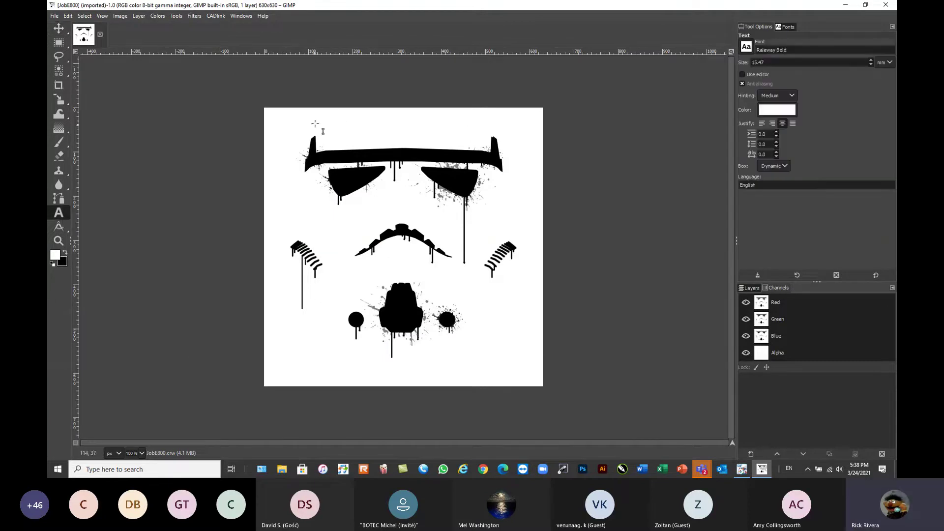
{"action": "left_click", "coordinate": [315, 124]}
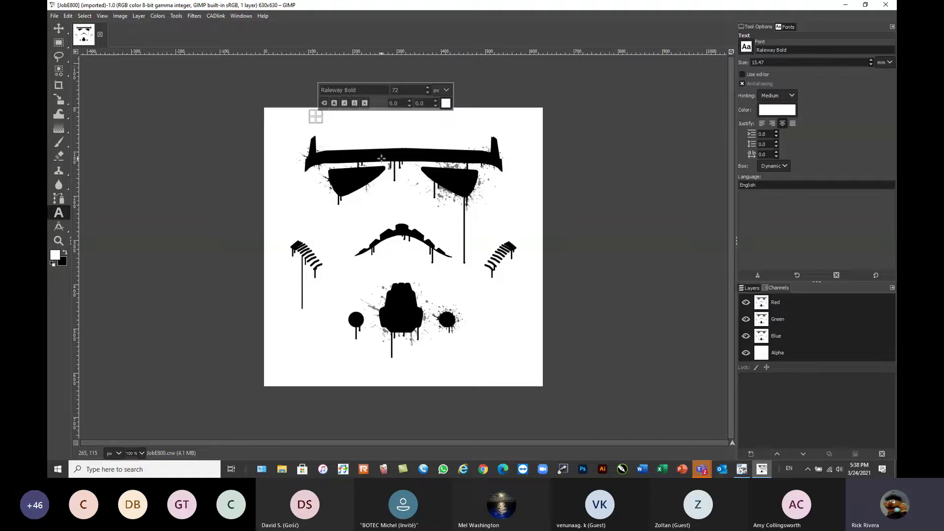
{"action": "type", "text": "STORMY"}
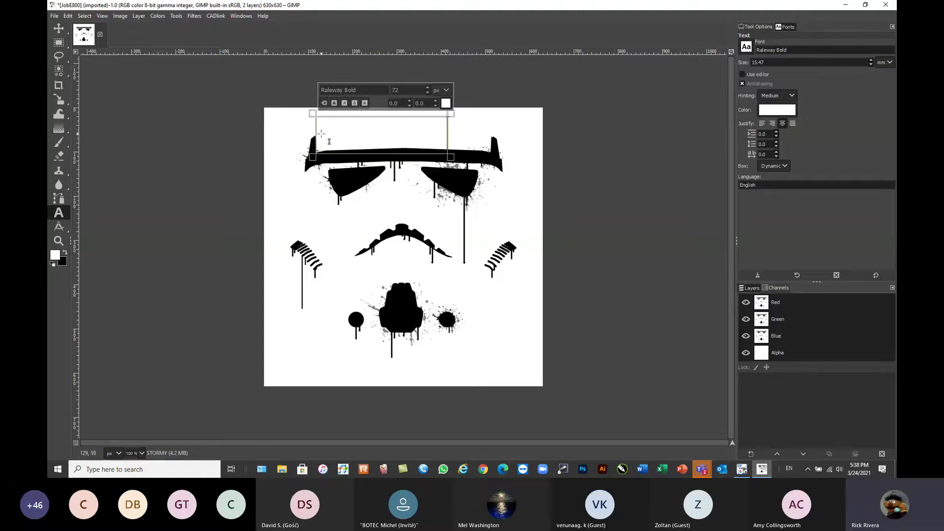
- Change the colour of the whole word STORMY to black
{"action": "left_click_drag", "start_coordinate": [316, 140], "coordinate": [452, 142]}
{"action": "left_click", "coordinate": [445, 103]}
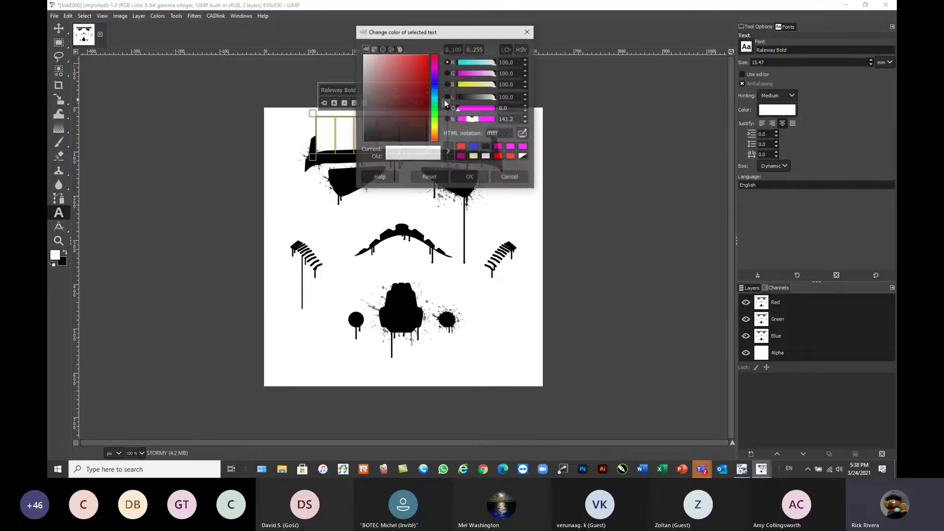
{"action": "left_click", "coordinate": [364, 140]}
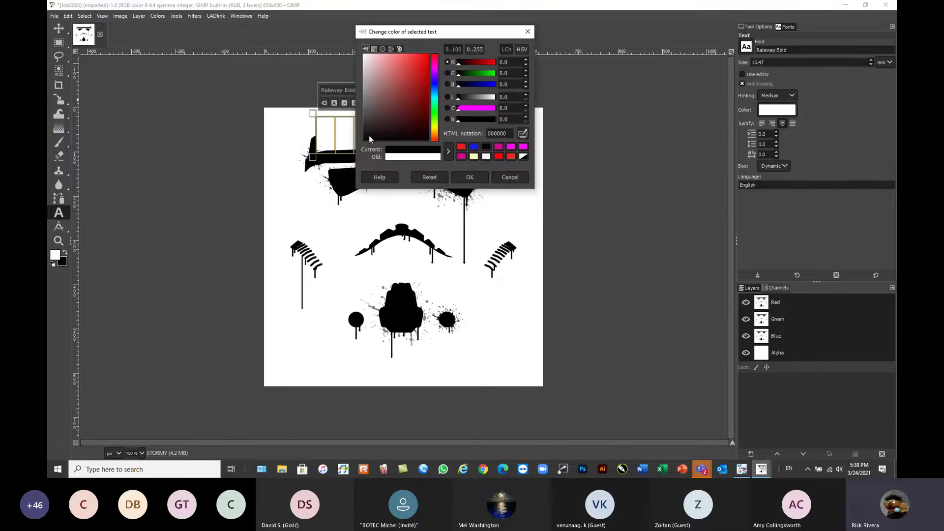
{"action": "left_click", "coordinate": [366, 138]}
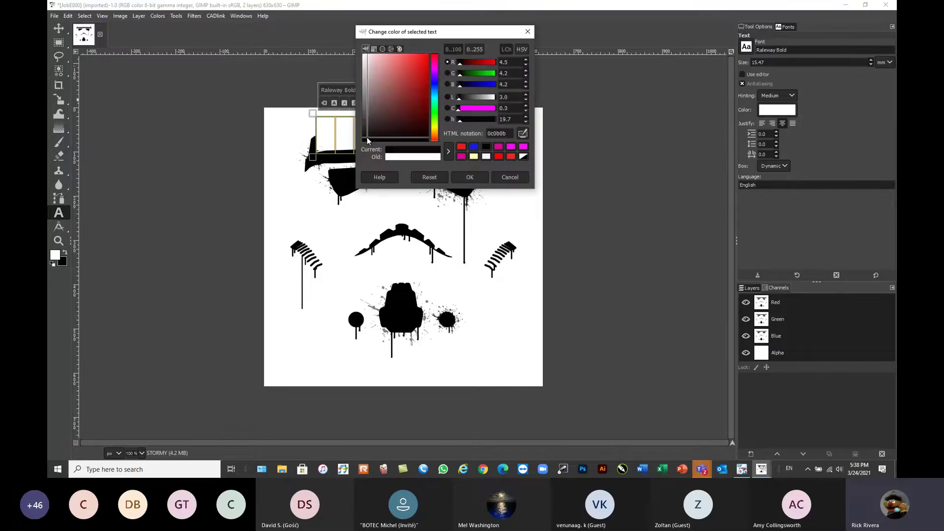
{"action": "left_click", "coordinate": [469, 177]}
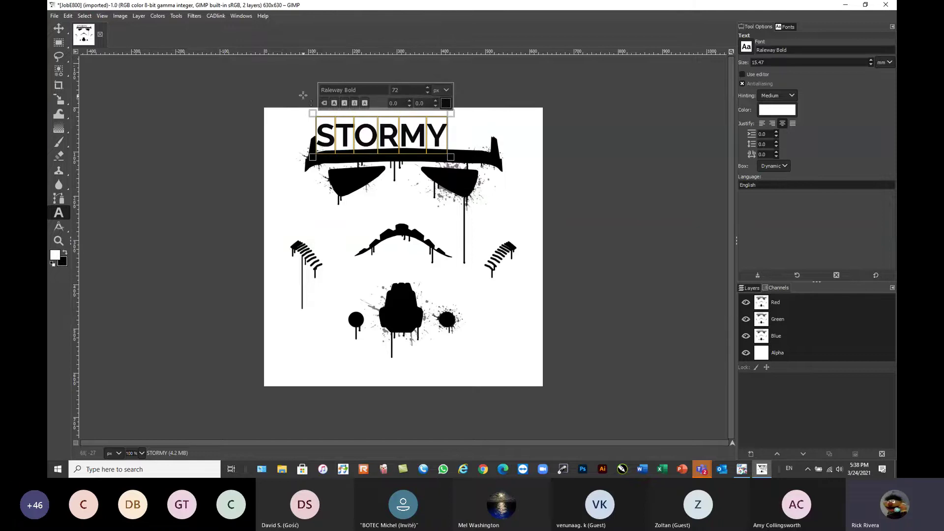
- Centre the STORMY text above the helmet artwork and send the edited image to Digital Factory v10 DTF Edition
{"action": "left_click", "coordinate": [59, 28]}
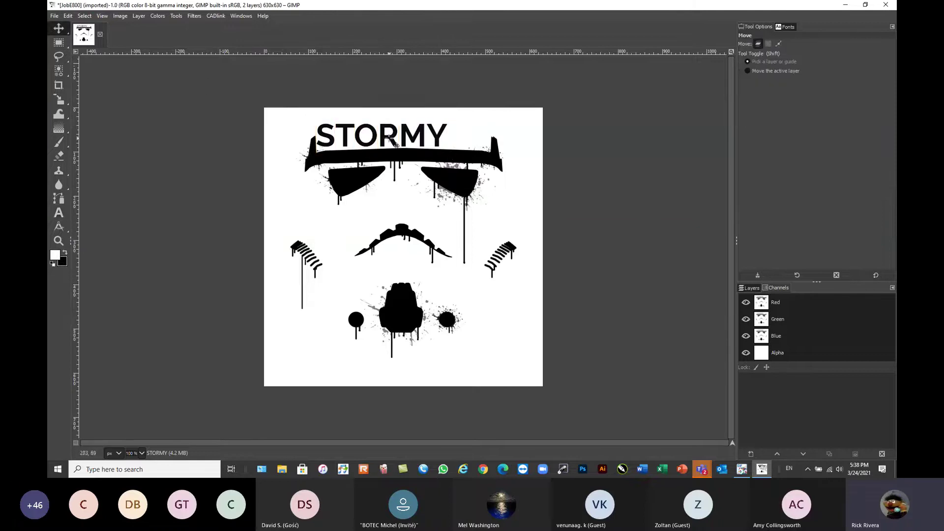
{"action": "left_click_drag", "start_coordinate": [379, 132], "coordinate": [406, 126]}
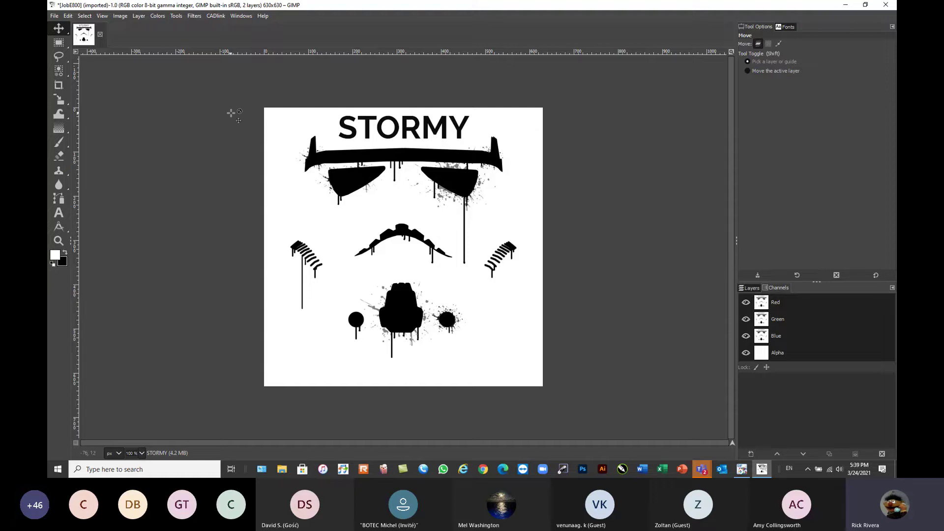
{"action": "left_click", "coordinate": [214, 17]}
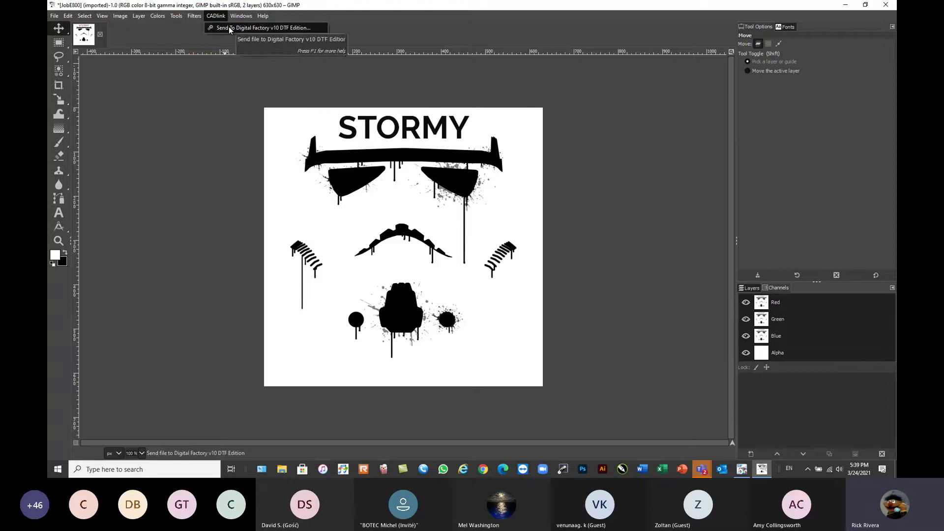
{"action": "left_click", "coordinate": [230, 28]}
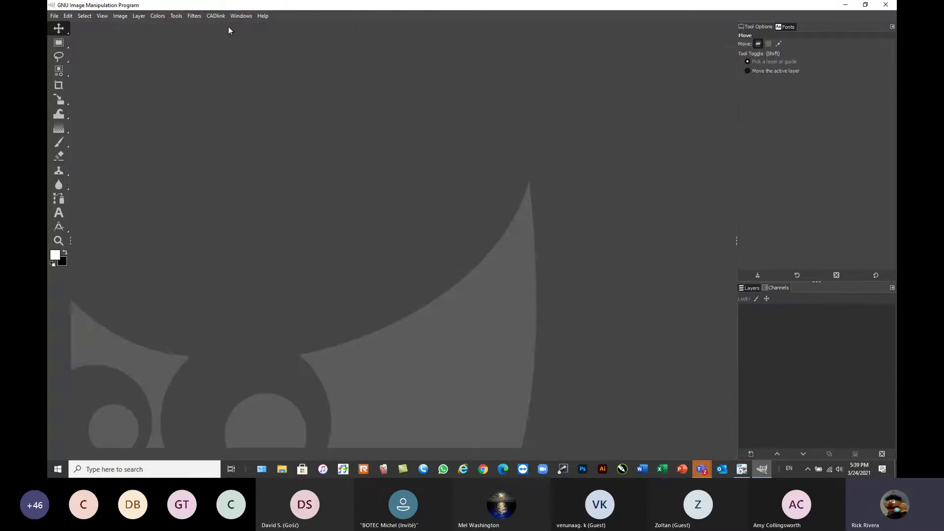
- Minimise GIMP to return to Digital Factory, scale the 233764_1.tif job to fit the page at 29.09 cm wide, and maximise the window
{"action": "left_click", "coordinate": [845, 5]}
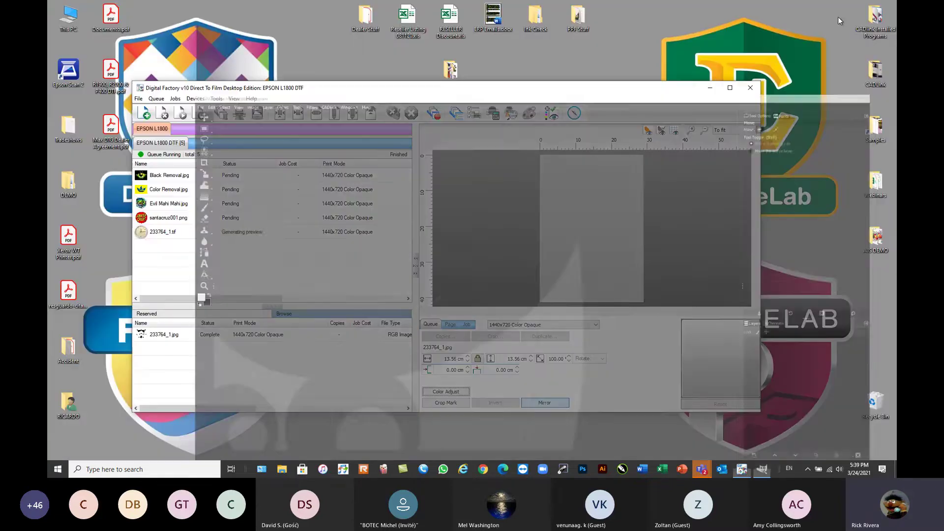
{"action": "left_click", "coordinate": [250, 232]}
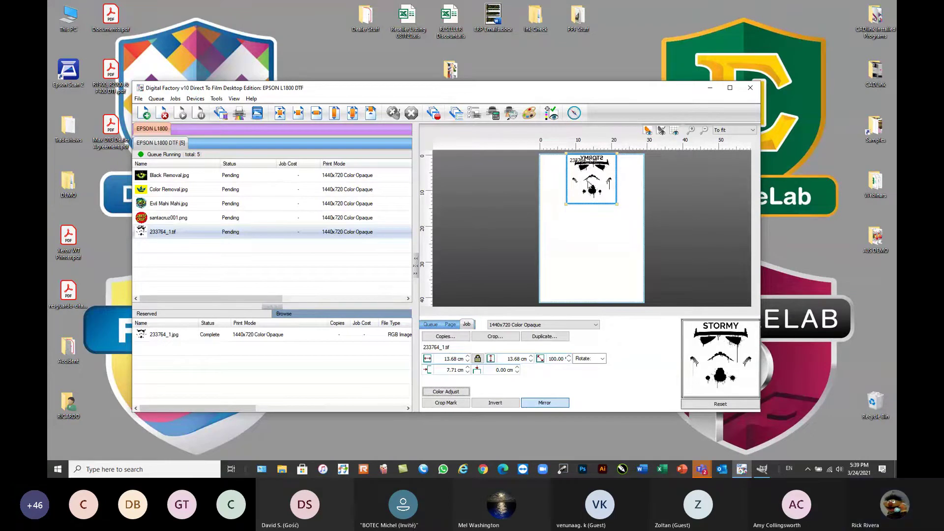
{"action": "left_click", "coordinate": [352, 114]}
{"action": "left_click", "coordinate": [731, 88]}
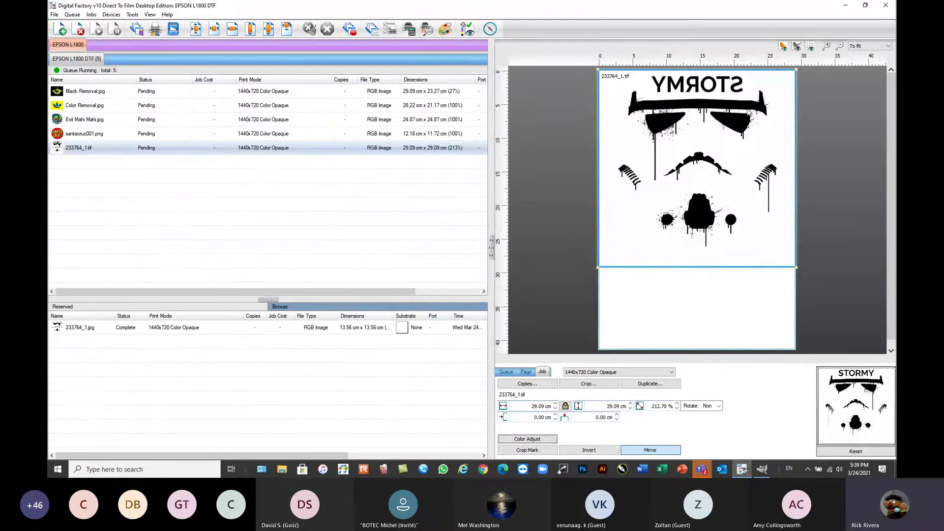
- Return the reserved 233764_1.jpg job to the active queue and preview the original artwork
{"action": "left_click", "coordinate": [76, 329]}
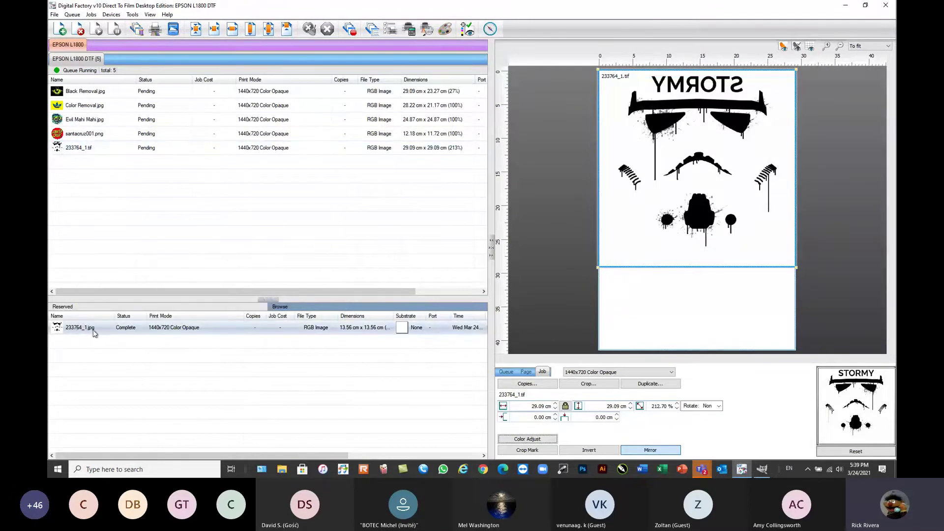
{"action": "double_click", "coordinate": [93, 332]}
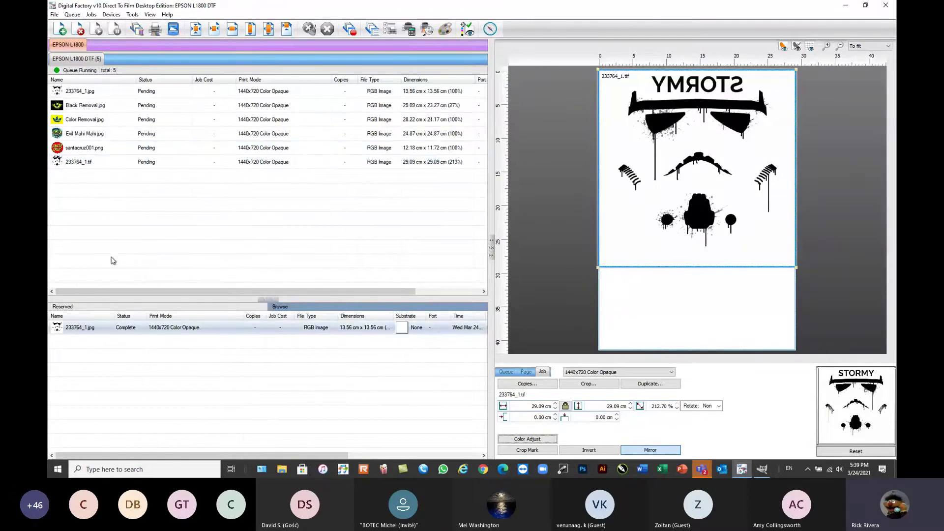
{"action": "left_click", "coordinate": [94, 93]}
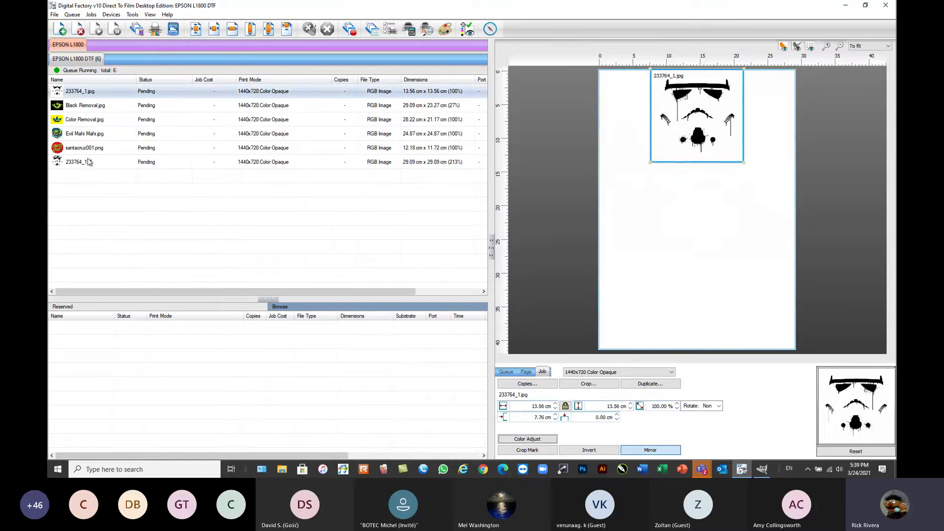
{"action": "mouse_move", "coordinate": [89, 162]}
{"action": "mouse_move", "coordinate": [103, 96]}
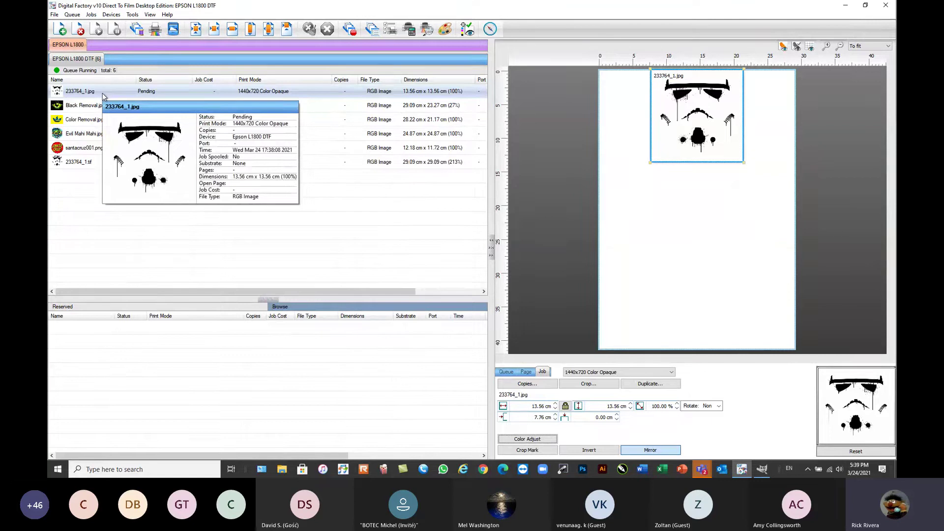
- Remove the edited 233764_1.tif job from the queue
{"action": "left_click", "coordinate": [86, 163]}
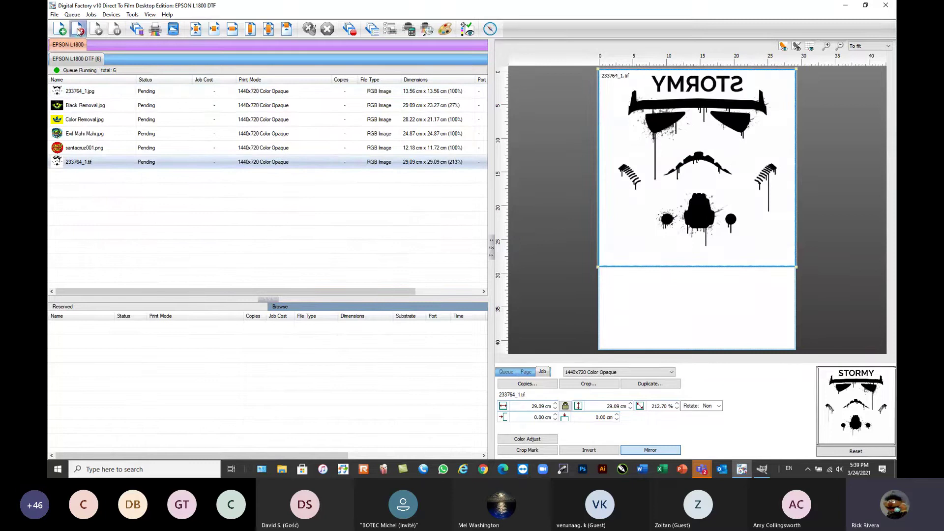
{"action": "left_click", "coordinate": [79, 30]}
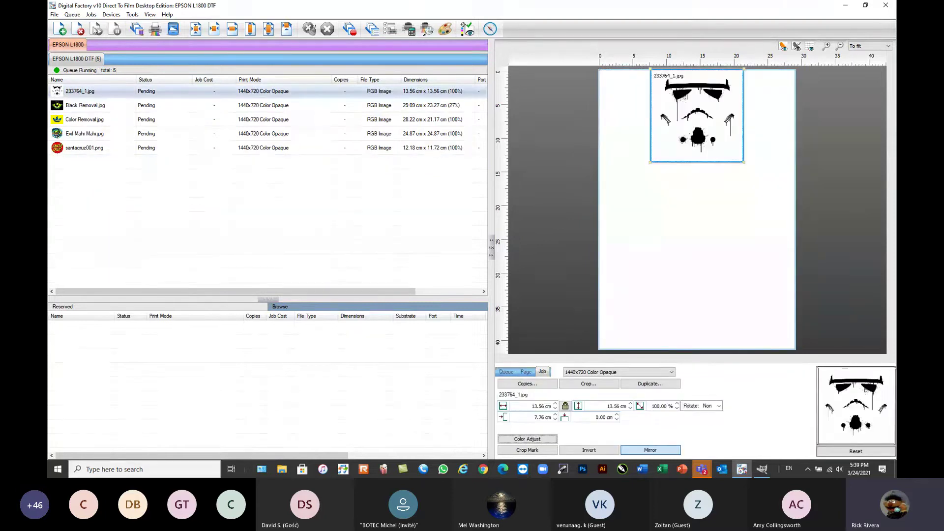
{"action": "left_click", "coordinate": [91, 15]}
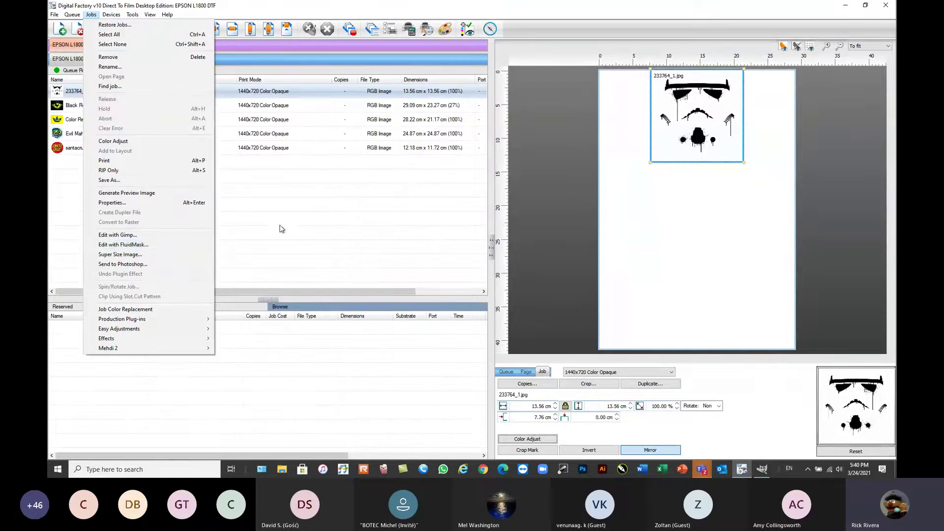
{"action": "left_click", "coordinate": [281, 227]}
- Add FluidMask.jpg from the Webinar Sample Files folder to the print queue
{"action": "left_click", "coordinate": [61, 28]}
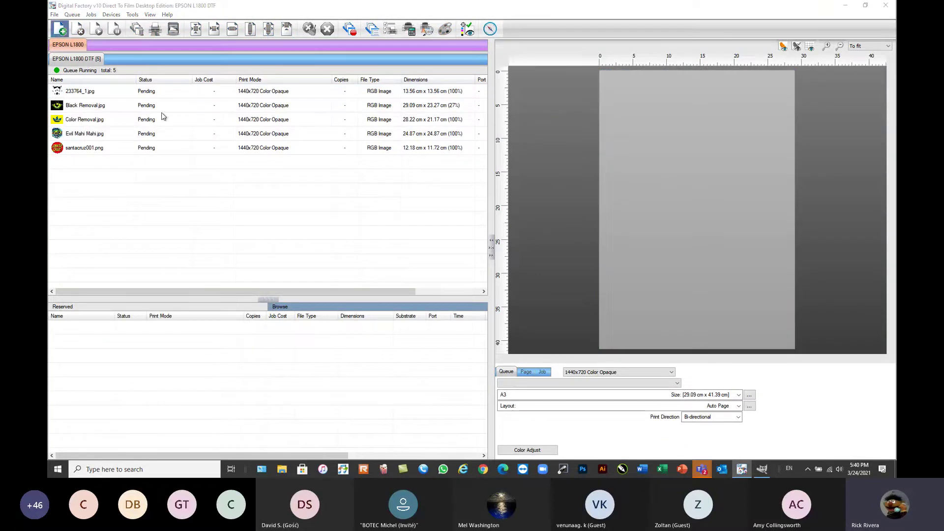
{"action": "left_click", "coordinate": [213, 160]}
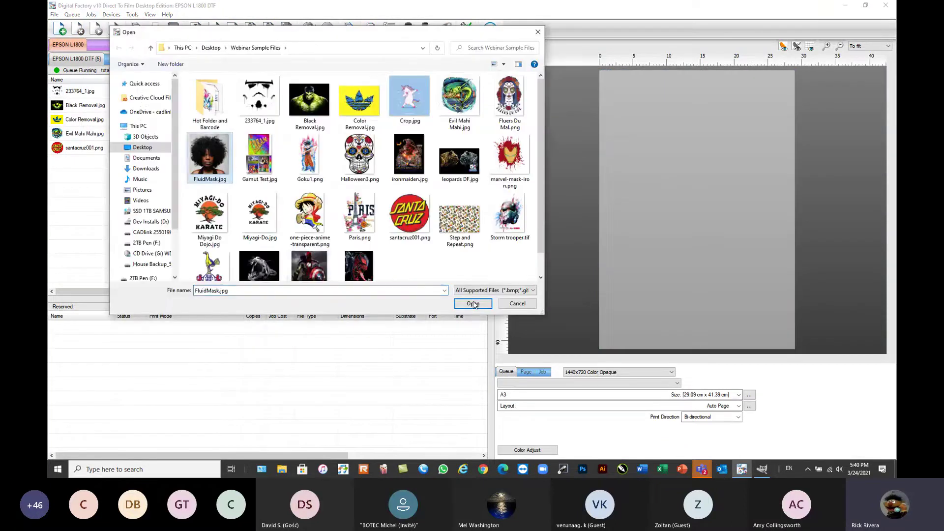
{"action": "left_click", "coordinate": [469, 305]}
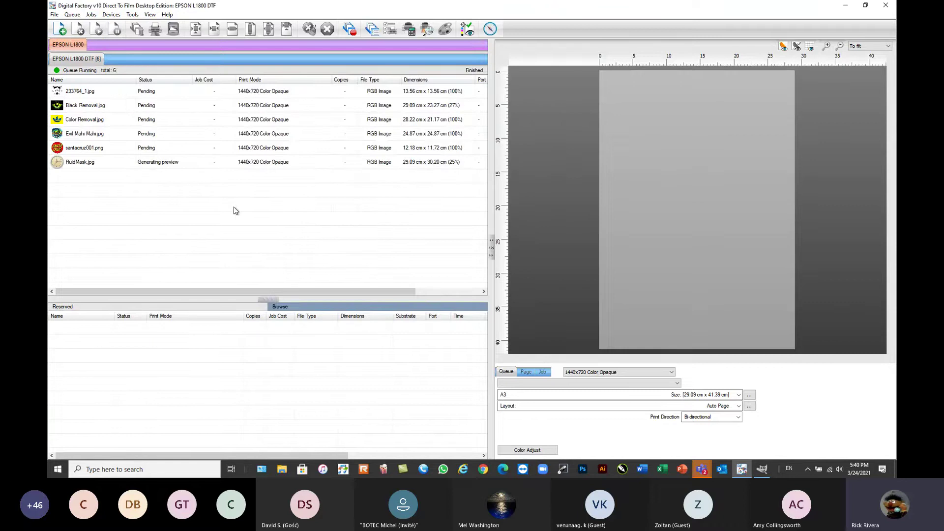
- Preview the FluidMask.jpg job and examine the fine hair edges against the background up close
{"action": "left_click", "coordinate": [97, 166]}
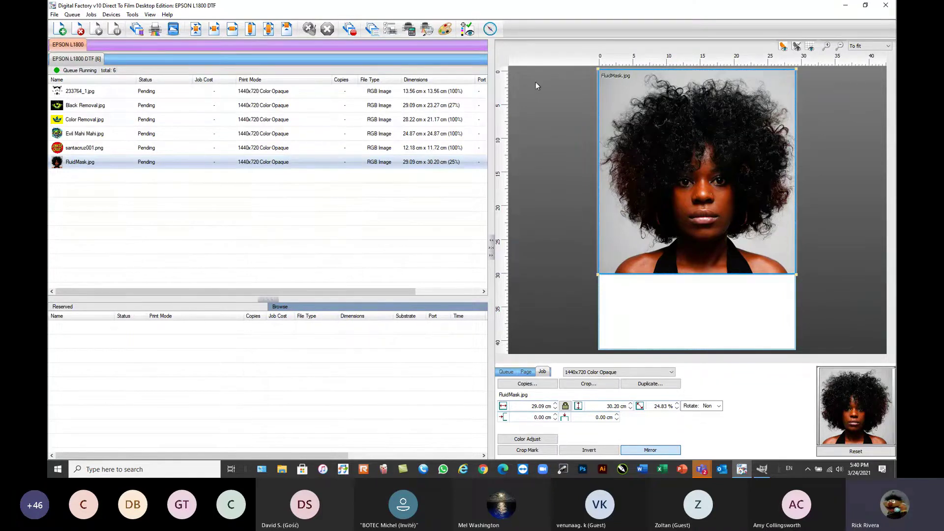
{"action": "scroll", "coordinate": [676, 83], "scroll_direction": "up", "scroll_amount": 4}
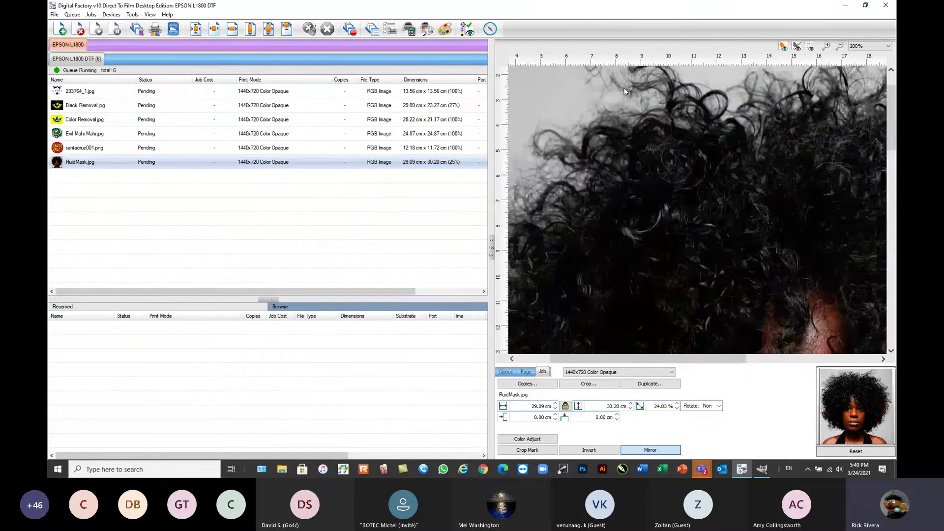
{"action": "scroll", "coordinate": [639, 94], "scroll_direction": "down", "scroll_amount": 1}
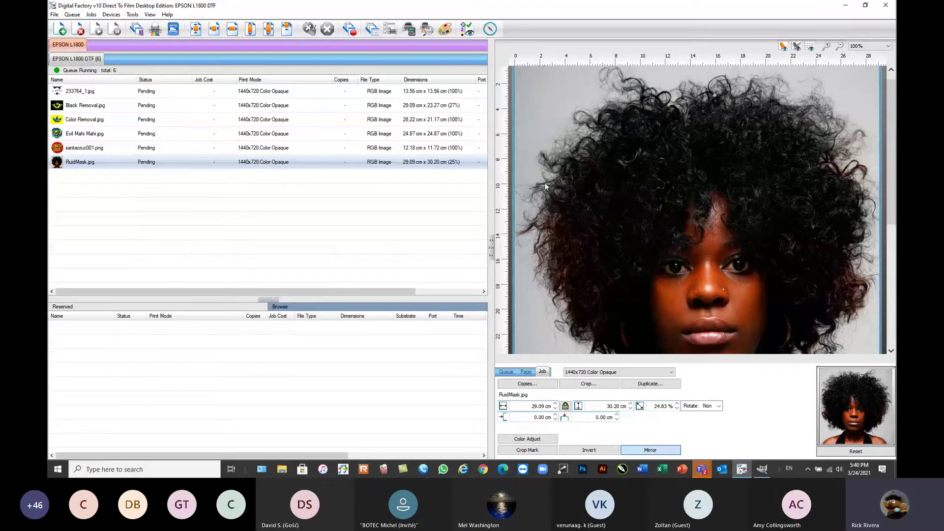
{"action": "scroll", "coordinate": [716, 242], "scroll_direction": "down", "scroll_amount": 1}
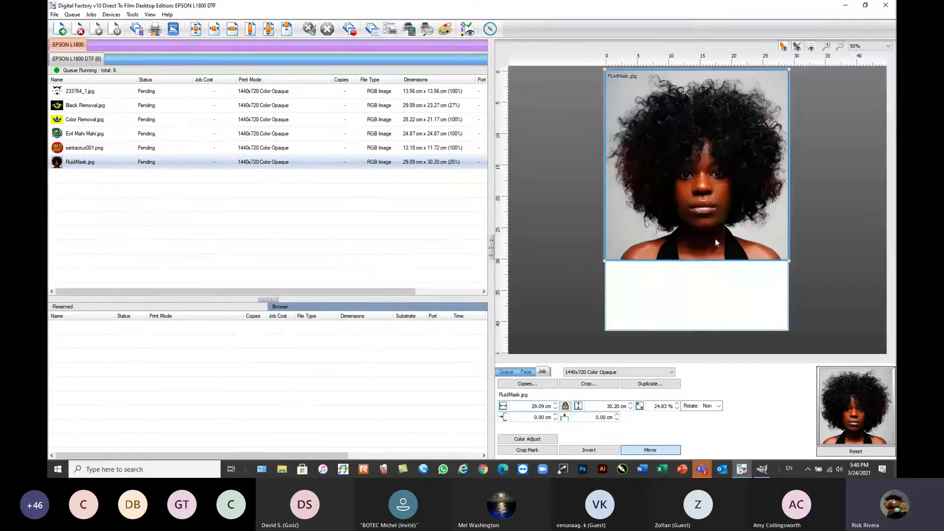
- Open the FluidMask.jpg job for editing in Fluid Mask, then reposition and slightly enlarge the editor window
{"action": "right_click", "coordinate": [75, 164]}
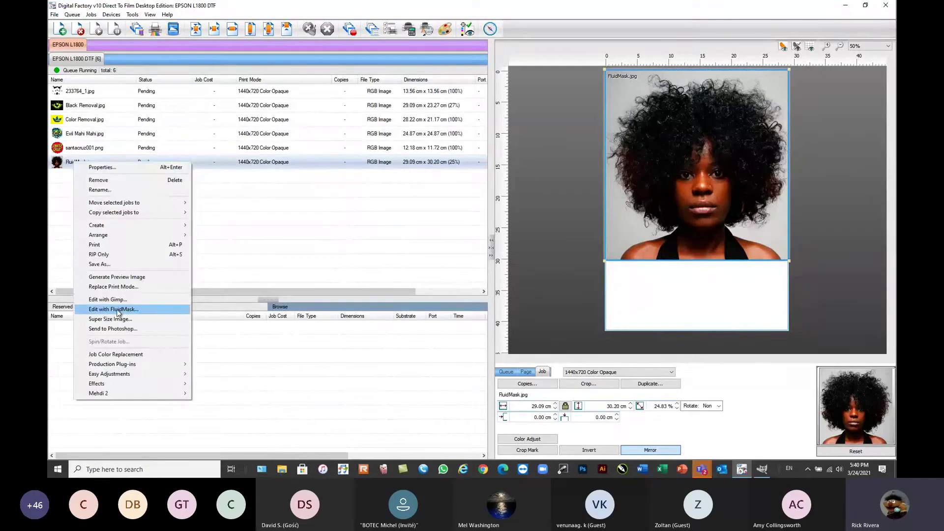
{"action": "left_click", "coordinate": [118, 311]}
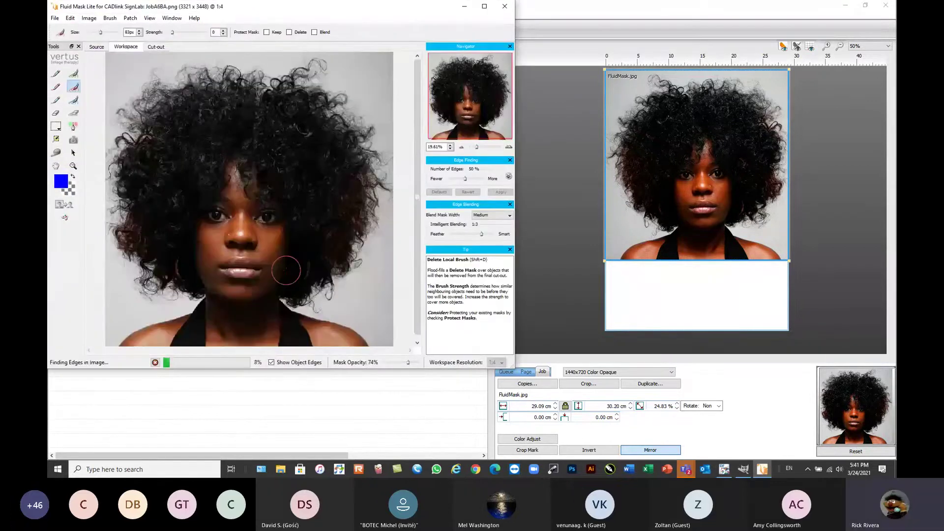
{"action": "left_click_drag", "start_coordinate": [351, 3], "coordinate": [444, 8]}
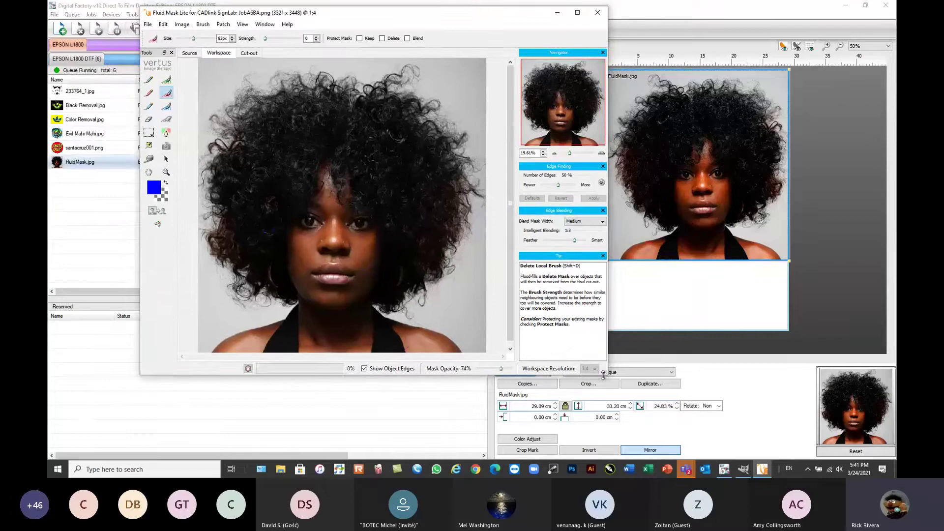
{"action": "left_click_drag", "start_coordinate": [606, 373], "coordinate": [629, 390]}
- Mark the grey background on both sides of the portrait for removal with the Delete Local Brush
{"action": "left_click", "coordinate": [469, 320]}
{"action": "left_click", "coordinate": [483, 100]}
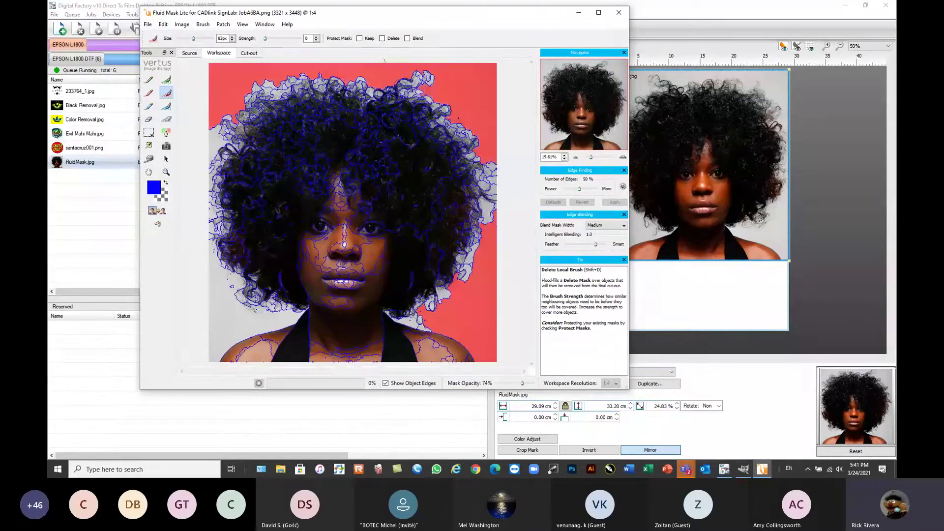
{"action": "left_click", "coordinate": [216, 105]}
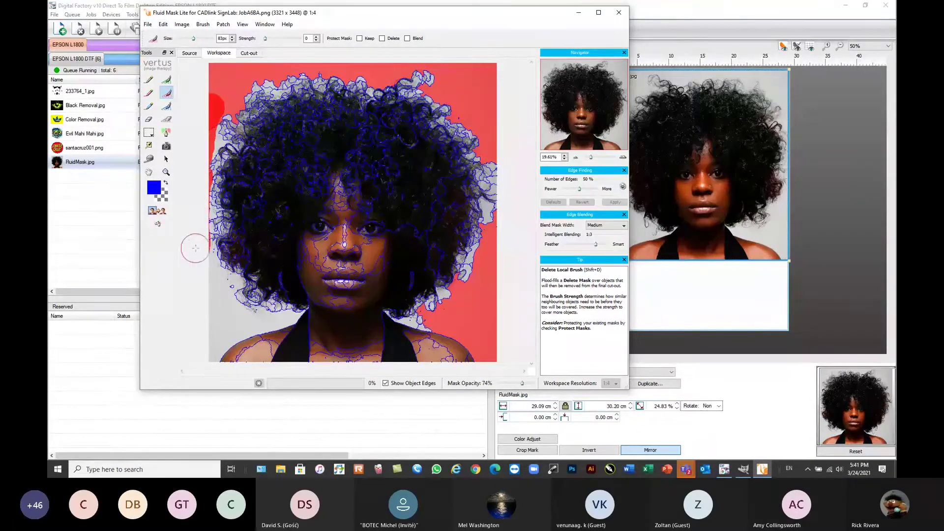
{"action": "left_click", "coordinate": [203, 286]}
{"action": "left_click", "coordinate": [203, 286]}
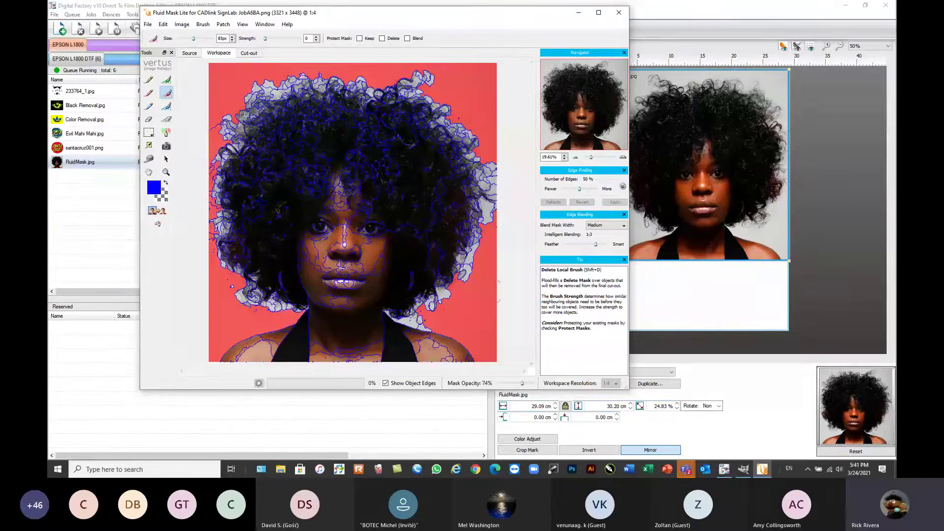
{"action": "left_click", "coordinate": [502, 166]}
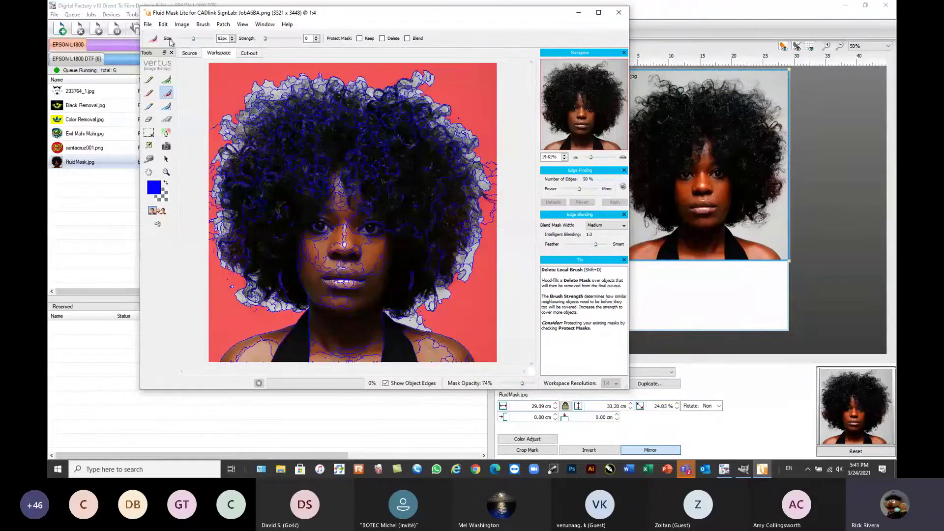
- Auto-fill the unmasked portrait with the Keep mask and paint a Blend mask along the hair's entire outer edge
{"action": "left_click", "coordinate": [182, 25]}
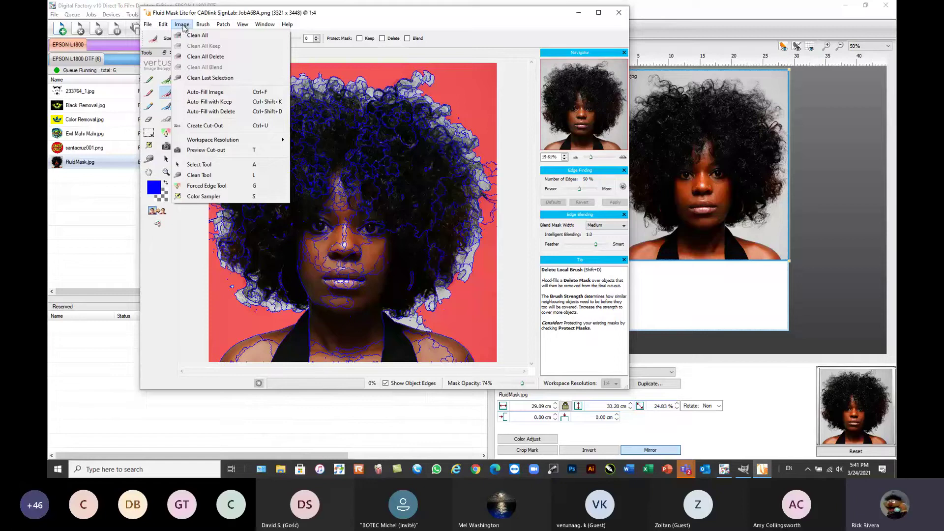
{"action": "left_click", "coordinate": [209, 102]}
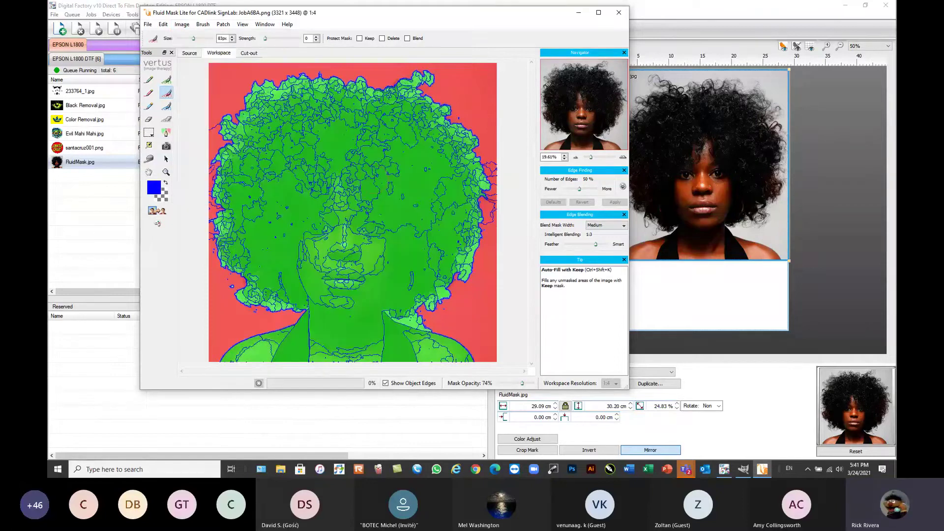
{"action": "left_click", "coordinate": [166, 106]}
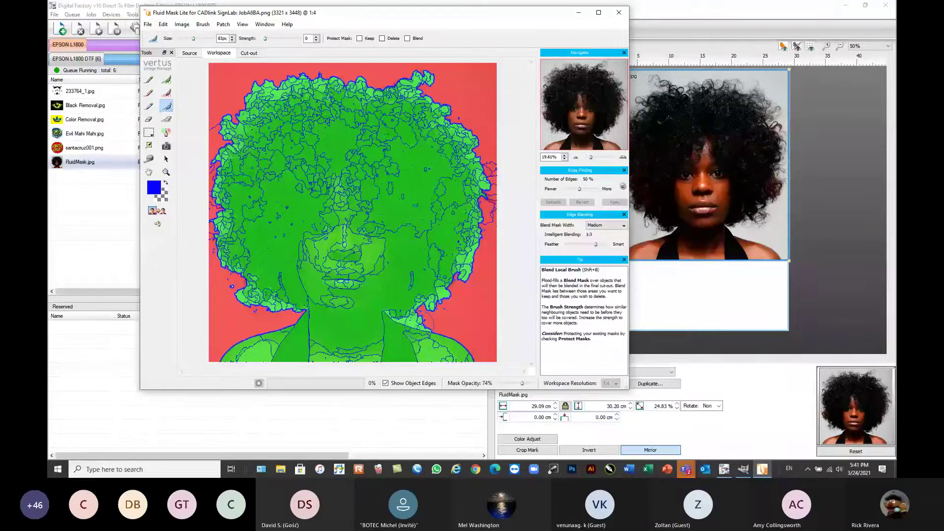
{"action": "mouse_move", "coordinate": [428, 324]}
{"action": "left_mouse_down"}
{"action": "mouse_move", "coordinate": [397, 318]}
{"action": "mouse_move", "coordinate": [465, 273]}
{"action": "mouse_move", "coordinate": [479, 183]}
{"action": "mouse_move", "coordinate": [470, 145]}
{"action": "mouse_move", "coordinate": [411, 96]}
{"action": "mouse_move", "coordinate": [424, 81]}
{"action": "mouse_move", "coordinate": [384, 94]}
{"action": "mouse_move", "coordinate": [288, 87]}
{"action": "mouse_move", "coordinate": [263, 92]}
{"action": "mouse_move", "coordinate": [244, 113]}
{"action": "mouse_move", "coordinate": [224, 162]}
{"action": "mouse_move", "coordinate": [232, 256]}
{"action": "mouse_move", "coordinate": [256, 293]}
{"action": "mouse_move", "coordinate": [306, 306]}
{"action": "left_mouse_up"}
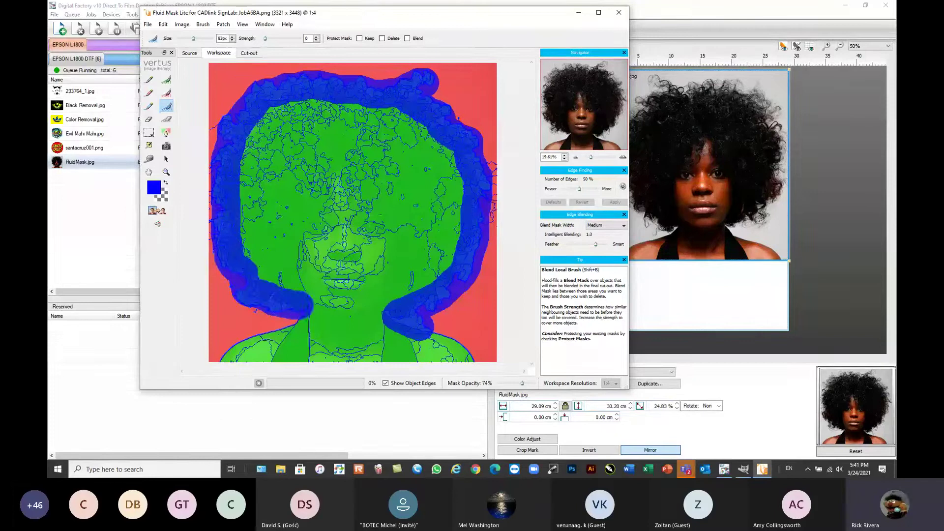
- Create the portrait cut-out from the masks, then save and apply it to the job
{"action": "left_click", "coordinate": [157, 224]}
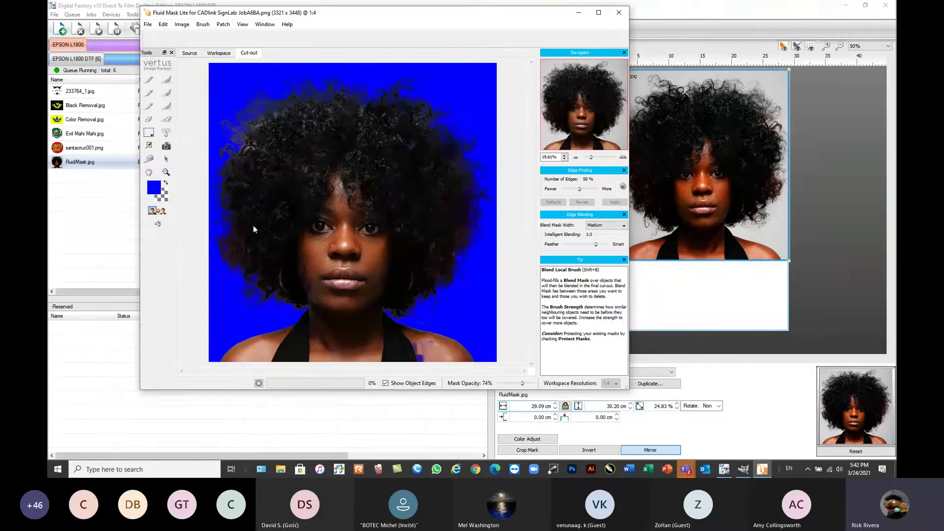
{"action": "left_click", "coordinate": [148, 25]}
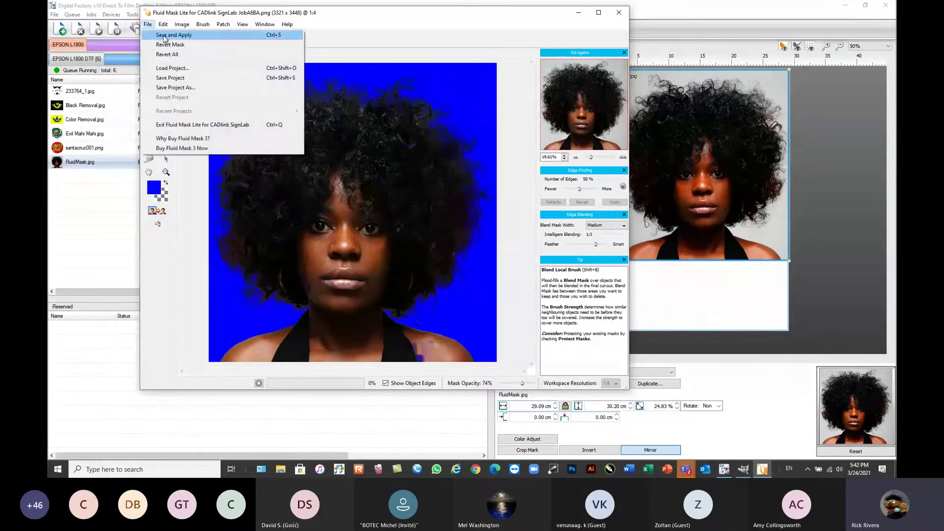
{"action": "left_click", "coordinate": [165, 36]}
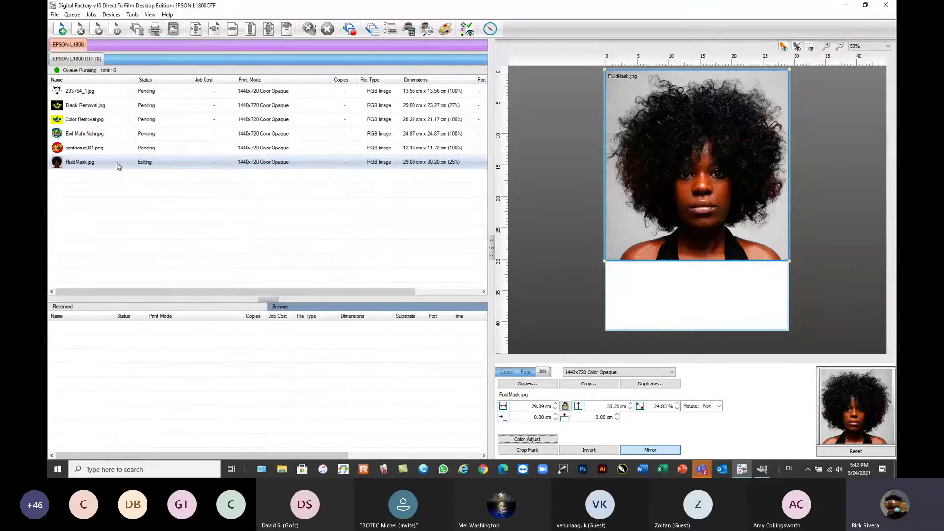
- Reselect the FluidMask.jpg job in the Digital Factory queue and generate its masked preview
{"action": "mouse_move", "coordinate": [140, 168]}
{"action": "left_click", "coordinate": [157, 211]}
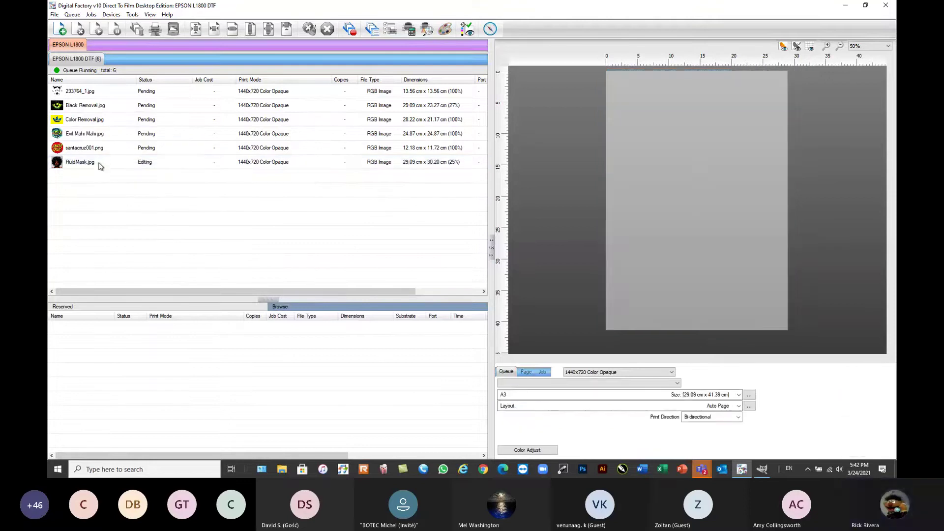
{"action": "left_click", "coordinate": [100, 163]}
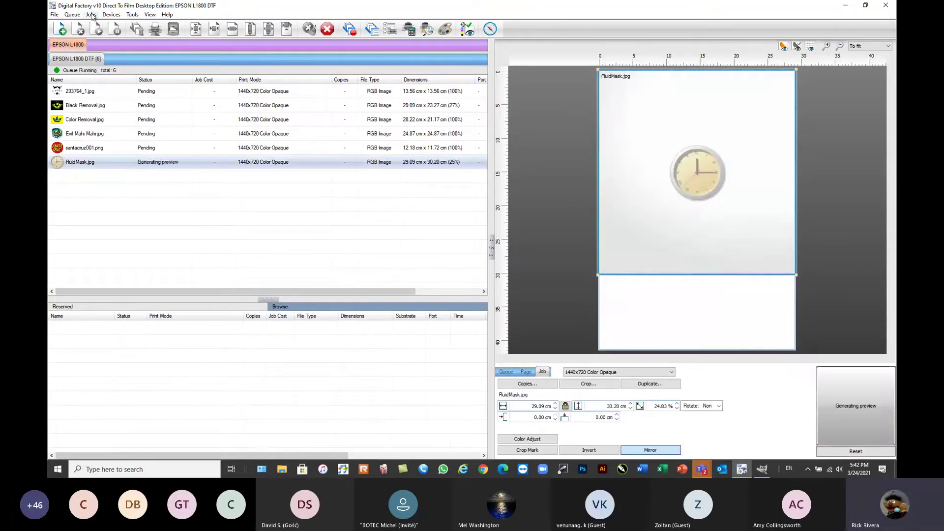
{"action": "left_click", "coordinate": [91, 14]}
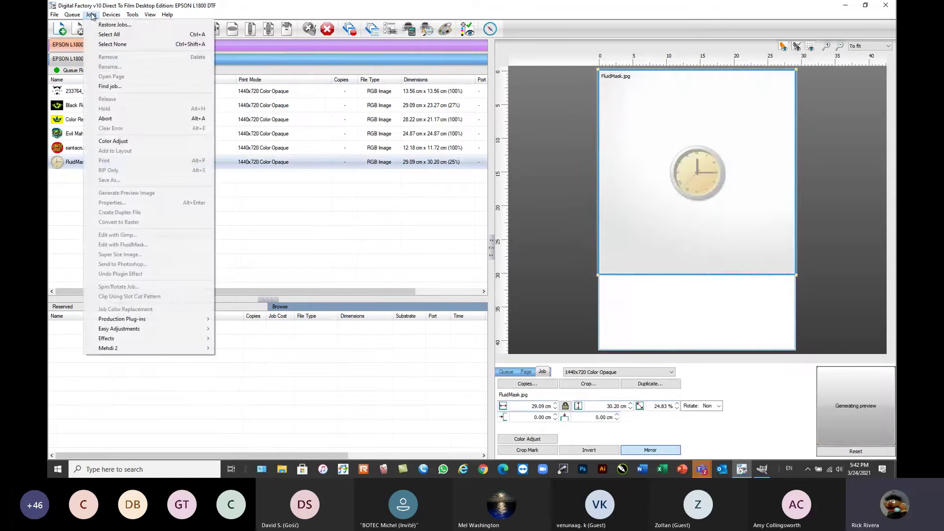
{"action": "left_click", "coordinate": [296, 265]}
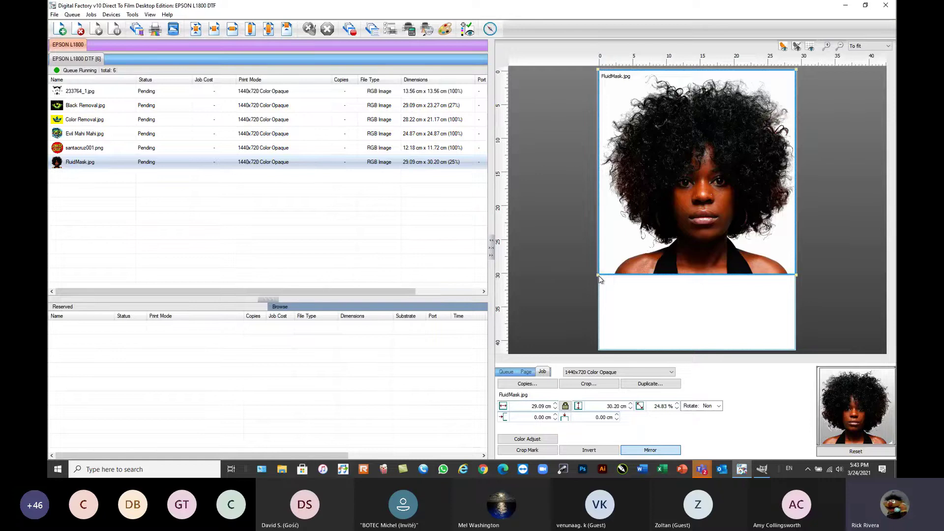
- Scale the FluidMask.jpg job down to about 22.54 x 23.40 cm and center it at the top of the page
{"action": "left_click_drag", "start_coordinate": [600, 280], "coordinate": [656, 222]}
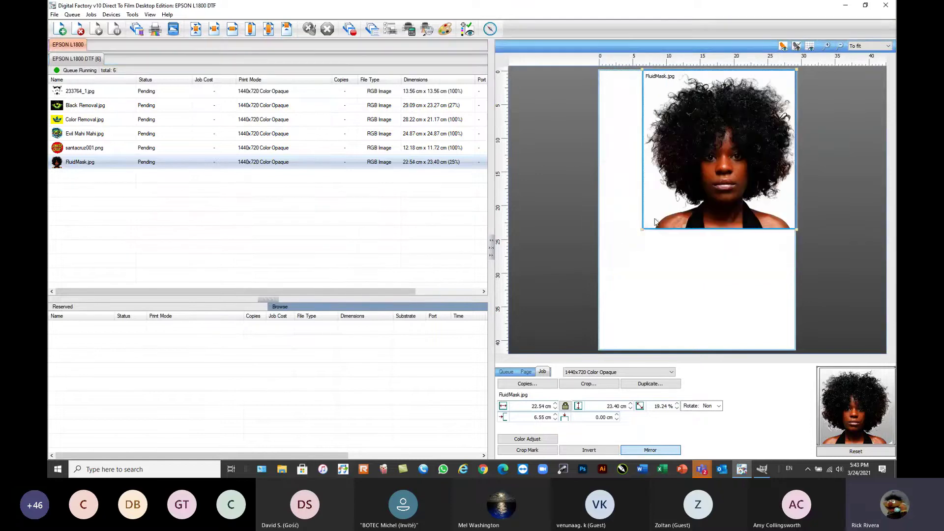
{"action": "left_click", "coordinate": [287, 28]}
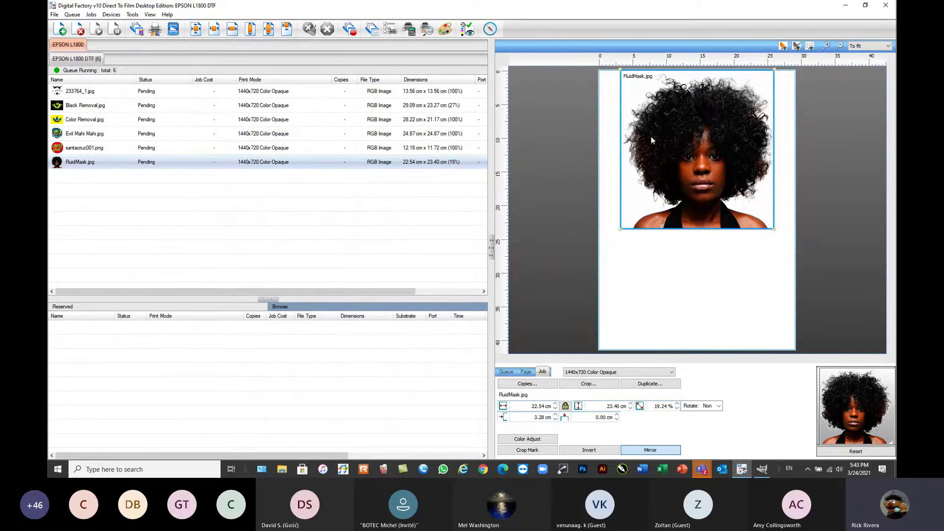
- Examine the masked hair edges around the top and sides of the portrait up close
{"action": "scroll", "coordinate": [662, 91], "scroll_direction": "up", "scroll_amount": 1}
{"action": "scroll", "coordinate": [663, 90], "scroll_direction": "up", "scroll_amount": 4}
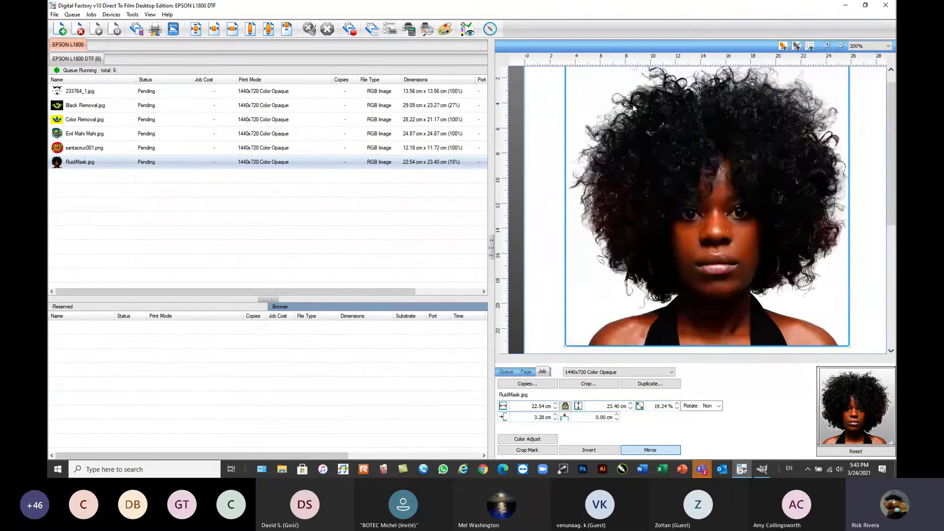
{"action": "scroll", "coordinate": [623, 130], "scroll_direction": "down", "scroll_amount": 4}
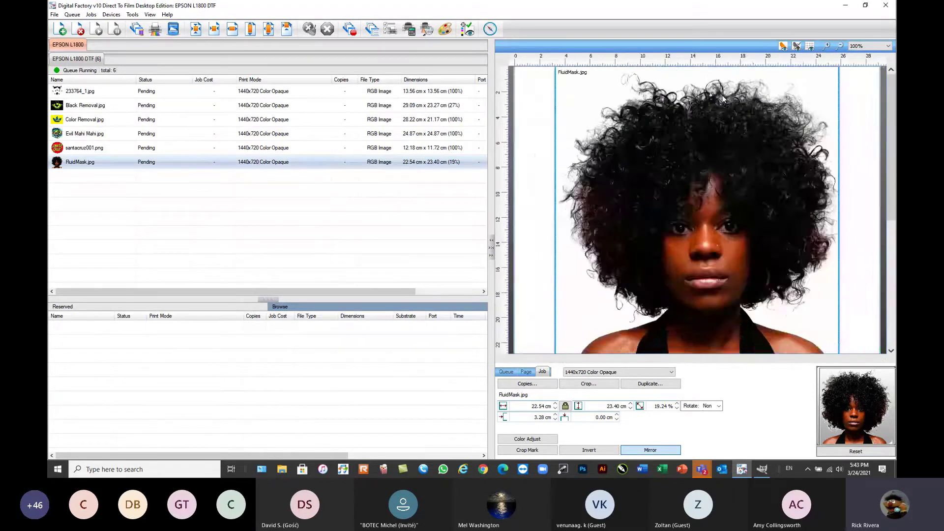
{"action": "scroll", "coordinate": [673, 93], "scroll_direction": "up", "scroll_amount": 3}
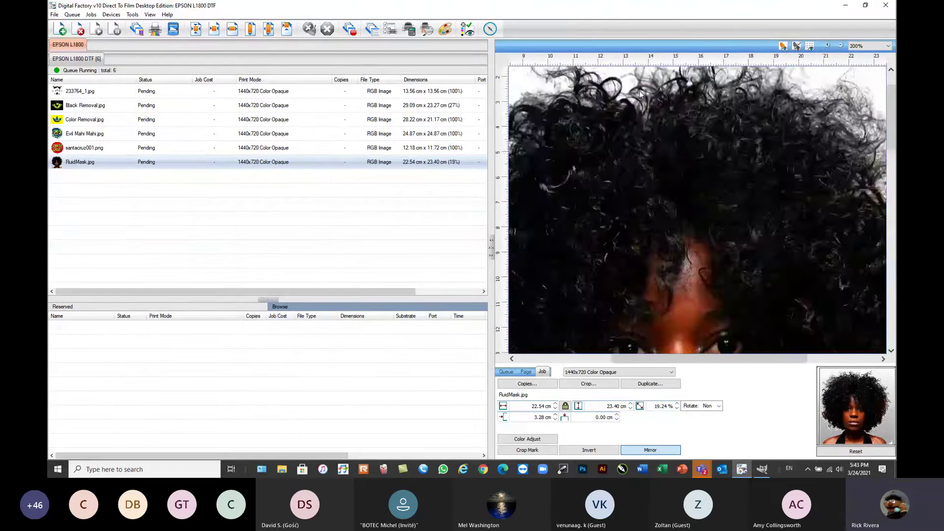
{"action": "scroll", "coordinate": [828, 93], "scroll_direction": "down", "scroll_amount": 5}
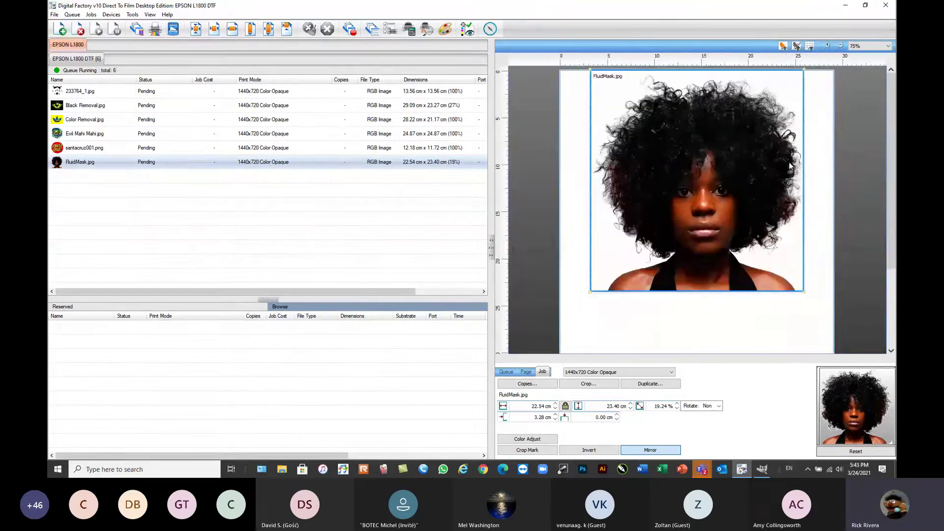
{"action": "scroll", "coordinate": [789, 167], "scroll_direction": "up", "scroll_amount": 4}
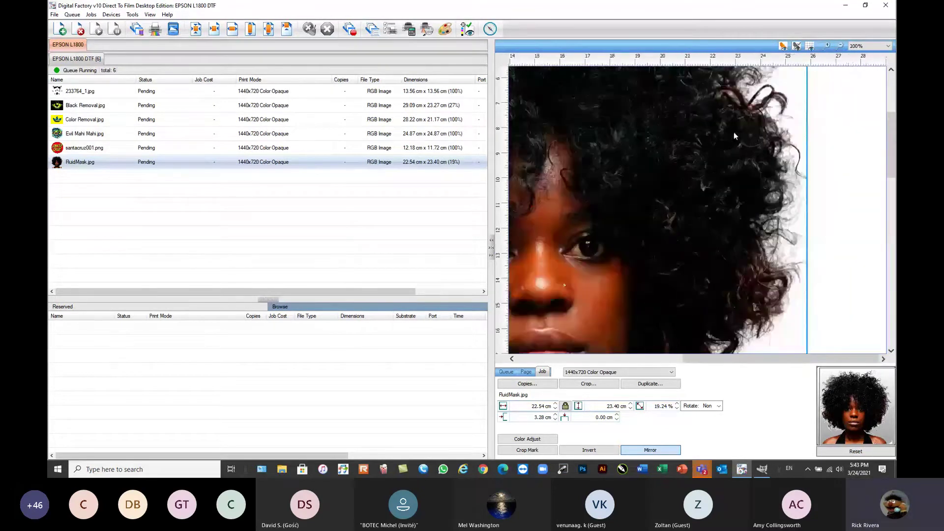
{"action": "scroll", "coordinate": [734, 132], "scroll_direction": "down", "scroll_amount": 4}
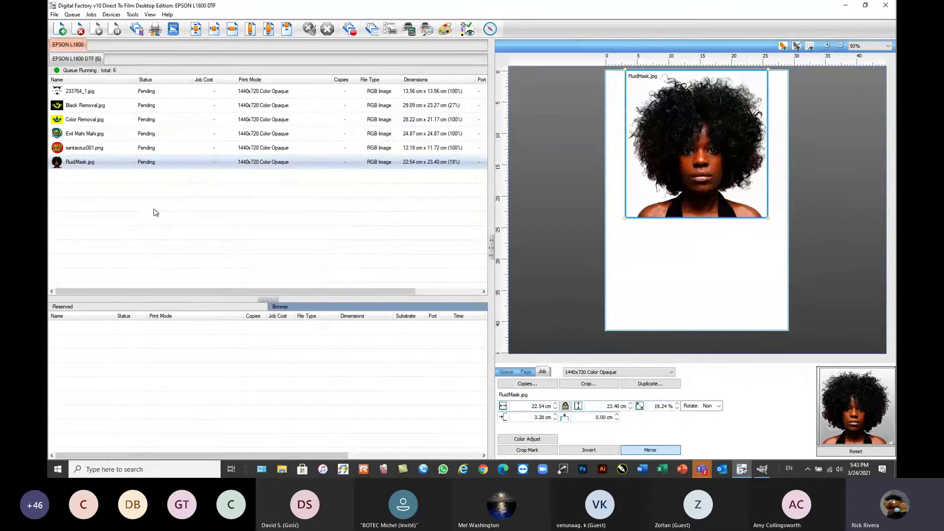
- Start Super Size Image on the Evil Mahi Mahi.jpg job with a new resolution of 300
{"action": "left_click", "coordinate": [74, 148]}
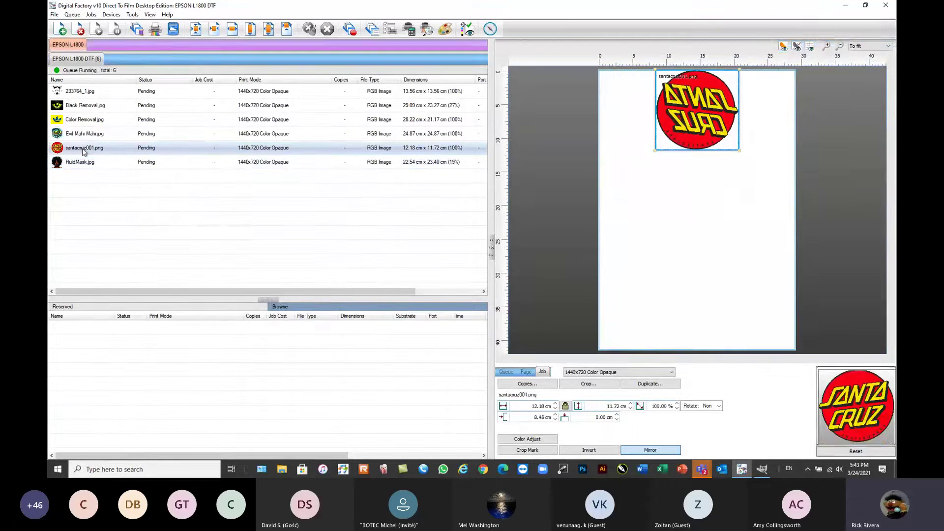
{"action": "left_click", "coordinate": [84, 134]}
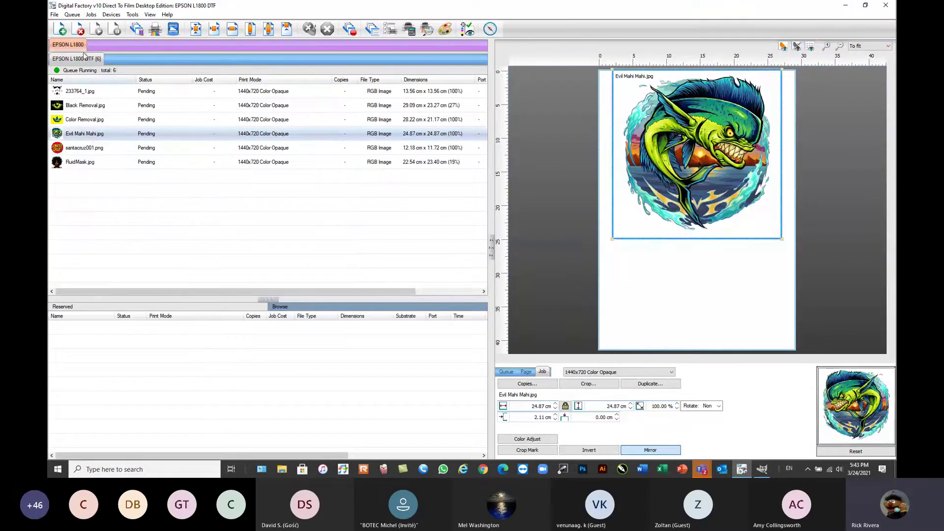
{"action": "left_click", "coordinate": [91, 15]}
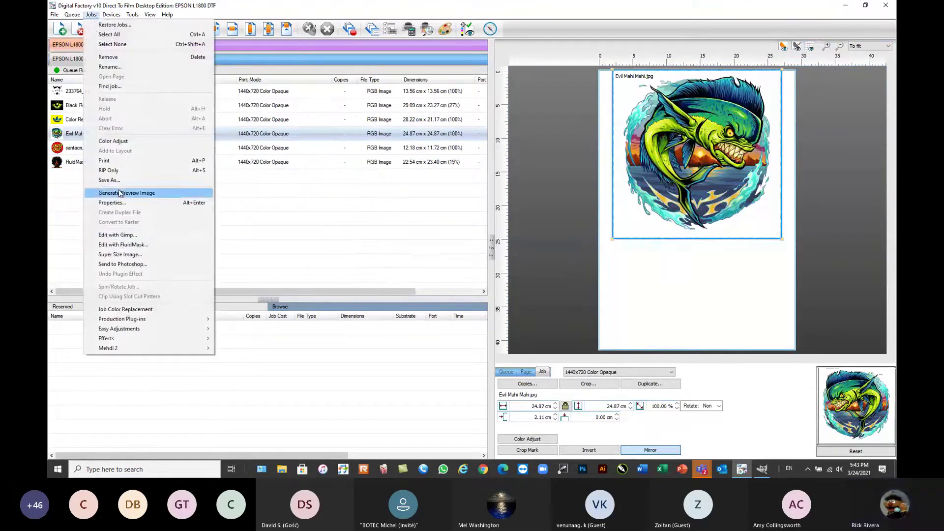
{"action": "left_click", "coordinate": [119, 255]}
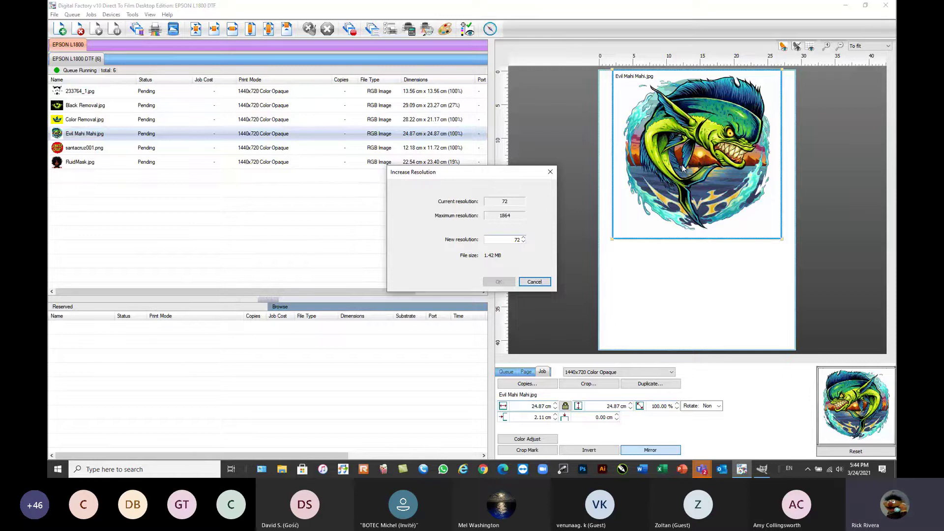
{"action": "double_click", "coordinate": [517, 239]}
{"action": "type", "text": "300"}
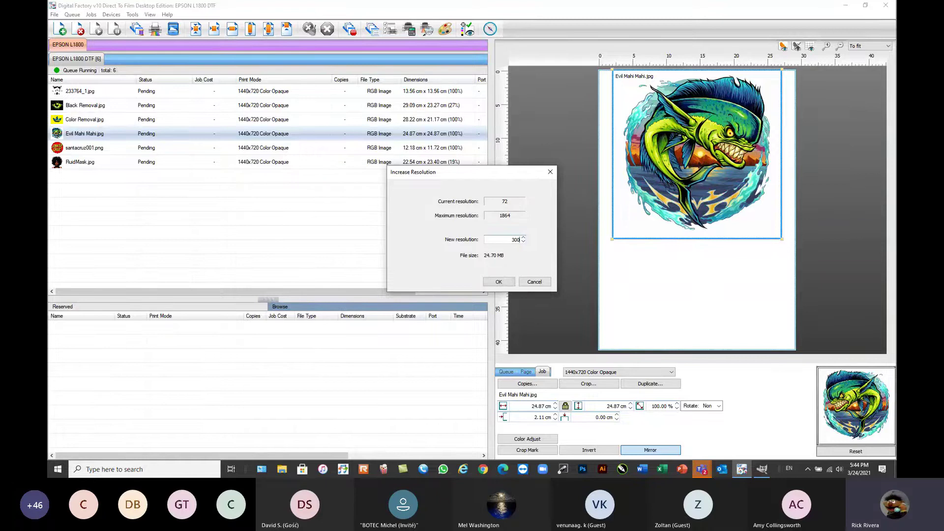
{"action": "left_click", "coordinate": [499, 282]}
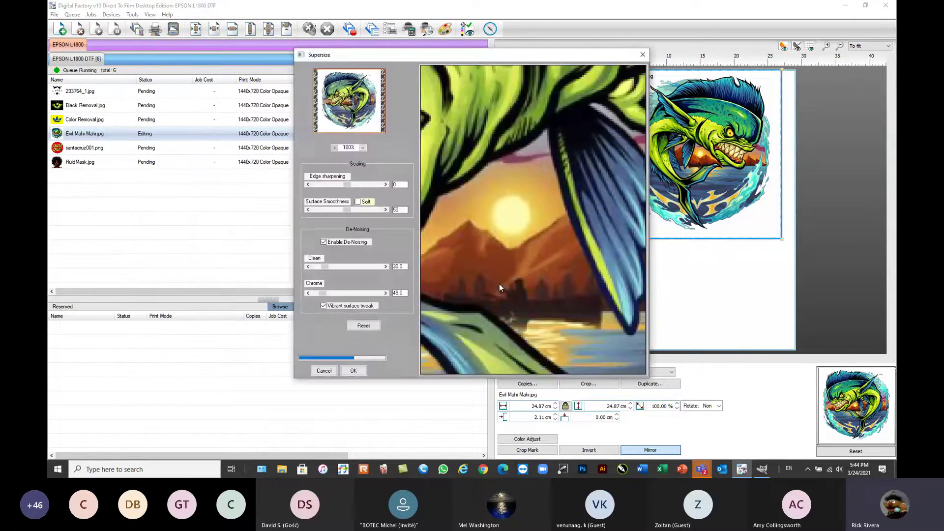
- Examine the mahi mahi's teeth, the splashing water and the fin edges in the Supersize preview, and cancel the resizing
{"action": "left_click_drag", "start_coordinate": [440, 167], "coordinate": [536, 226]}
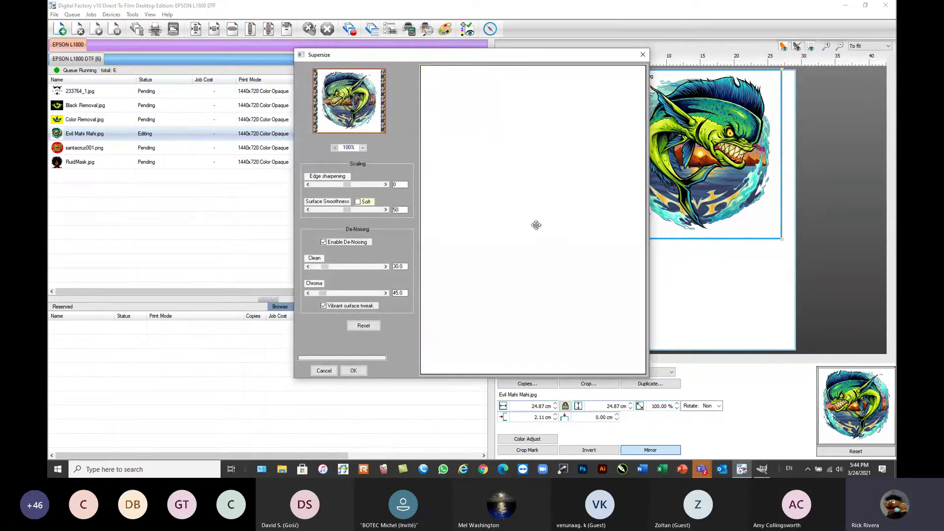
{"action": "left_click_drag", "start_coordinate": [462, 222], "coordinate": [556, 213]}
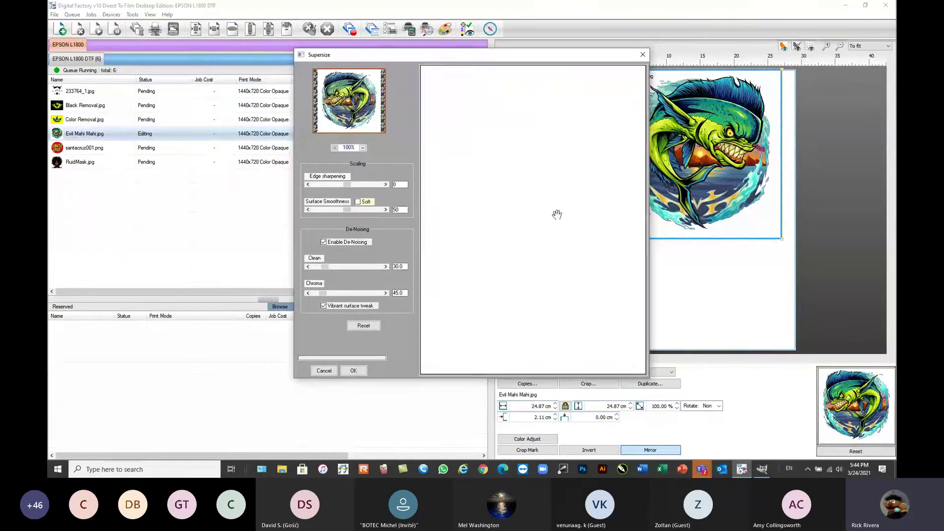
{"action": "left_click_drag", "start_coordinate": [481, 254], "coordinate": [510, 242]}
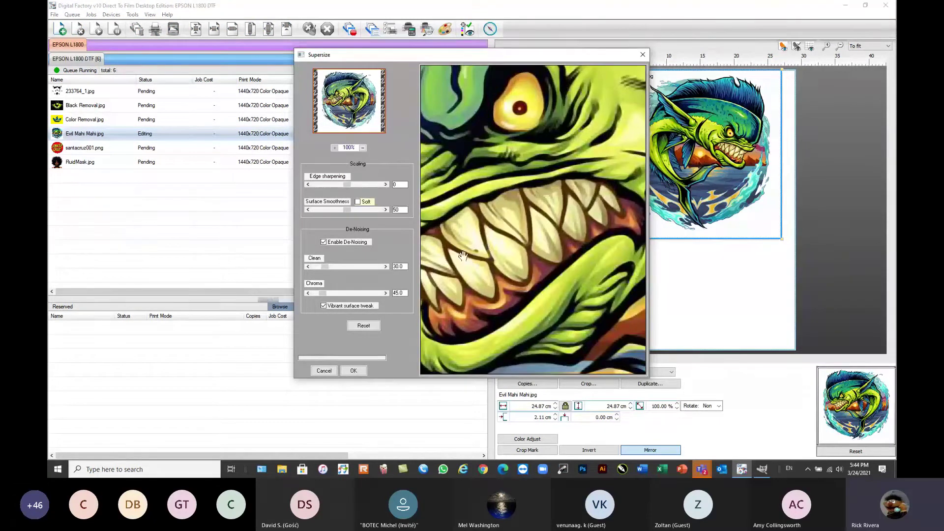
{"action": "left_click_drag", "start_coordinate": [464, 270], "coordinate": [511, 237]}
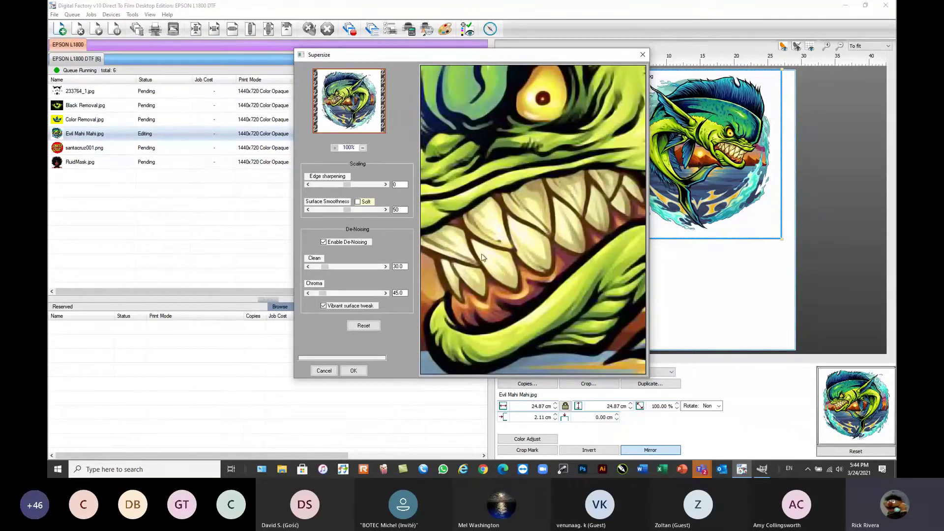
{"action": "left_click_drag", "start_coordinate": [485, 258], "coordinate": [645, 190]}
{"action": "left_click_drag", "start_coordinate": [463, 183], "coordinate": [509, 216]}
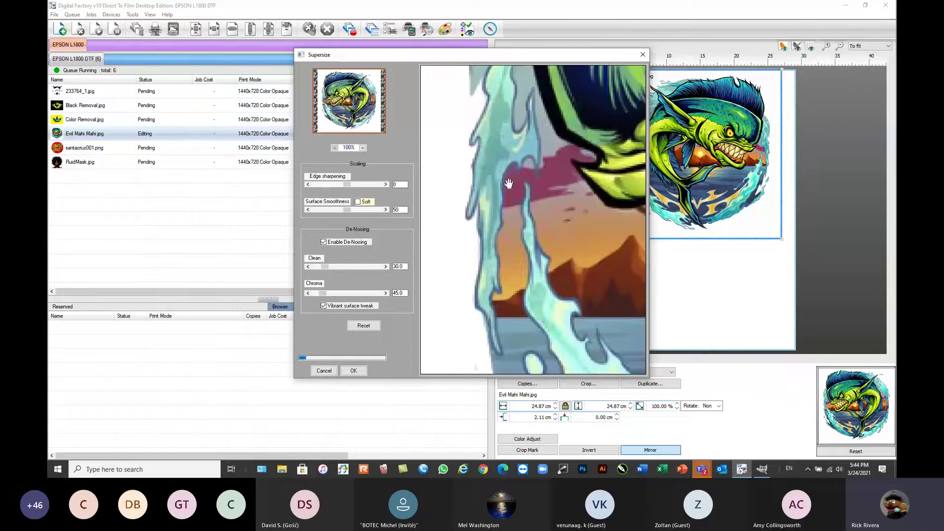
{"action": "left_click_drag", "start_coordinate": [475, 158], "coordinate": [500, 134]}
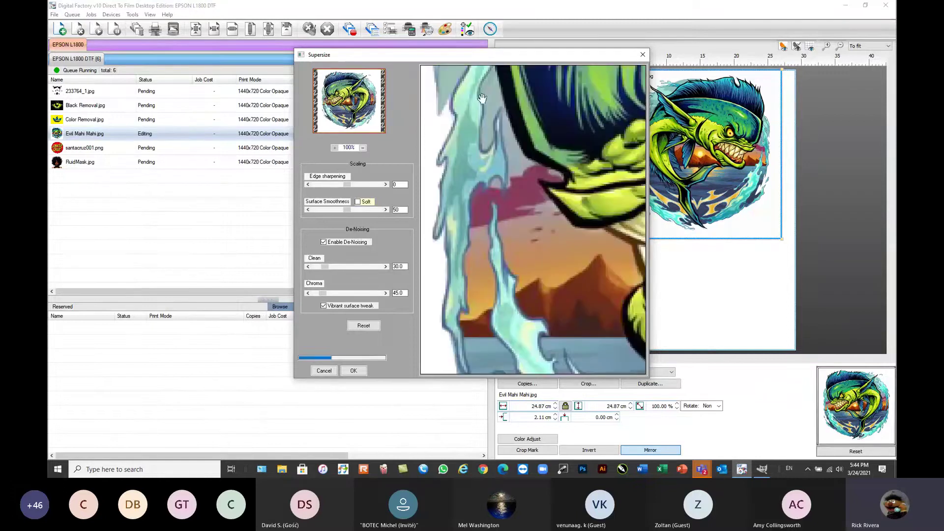
{"action": "left_click_drag", "start_coordinate": [518, 97], "coordinate": [507, 97]}
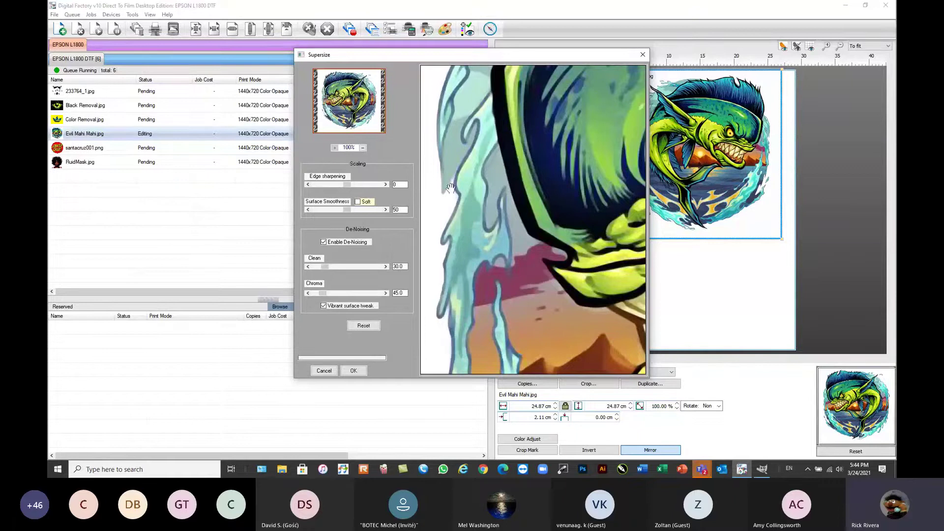
{"action": "left_click_drag", "start_coordinate": [475, 251], "coordinate": [524, 214]}
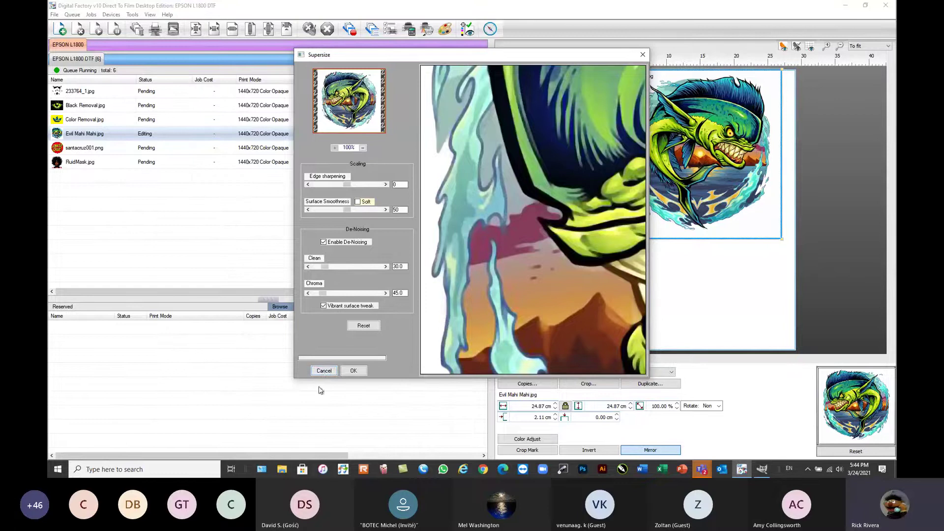
{"action": "left_click", "coordinate": [324, 372]}
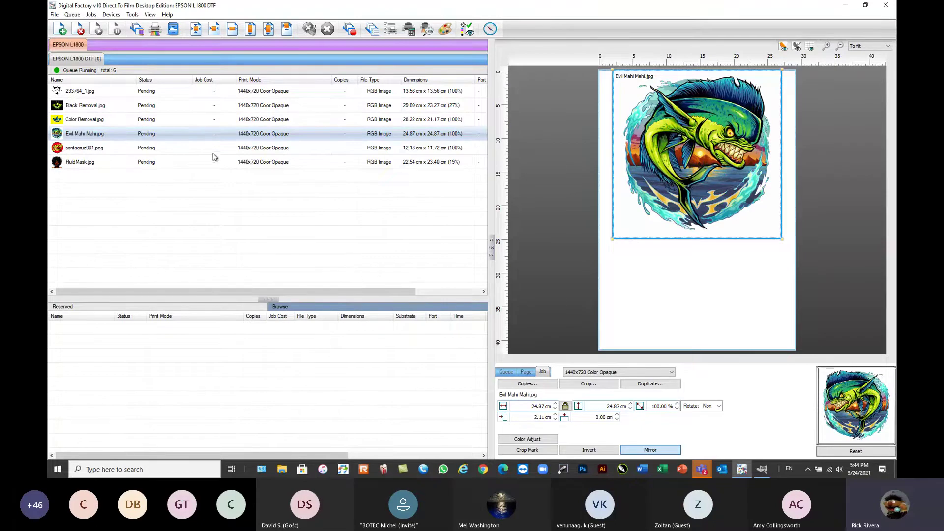
- Enlarge the santacruz001.png job to about 23.92 x 23.01 cm and move it to about 3.21 cm across and 6.56 cm down the page
{"action": "mouse_move", "coordinate": [190, 160]}
{"action": "left_click", "coordinate": [87, 149]}
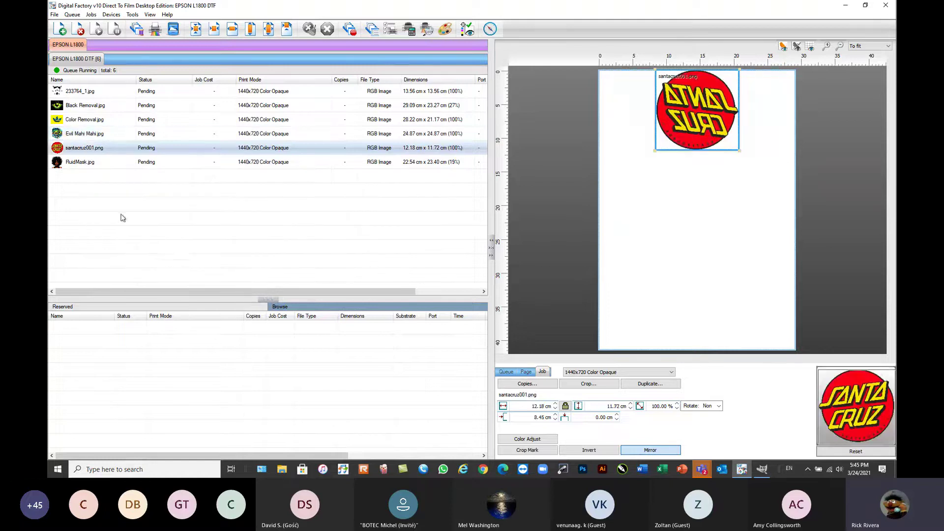
{"action": "left_click_drag", "start_coordinate": [655, 152], "coordinate": [763, 251]}
{"action": "left_click_drag", "start_coordinate": [674, 149], "coordinate": [705, 185]}
{"action": "scroll", "coordinate": [685, 181], "scroll_direction": "up", "scroll_amount": 1}
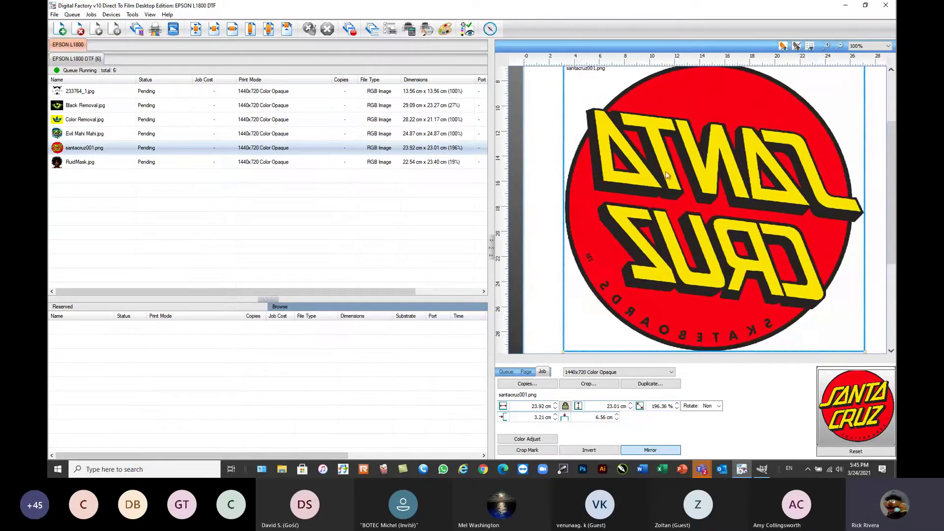
{"action": "scroll", "coordinate": [669, 176], "scroll_direction": "up", "scroll_amount": 1}
{"action": "scroll", "coordinate": [651, 134], "scroll_direction": "up", "scroll_amount": 1}
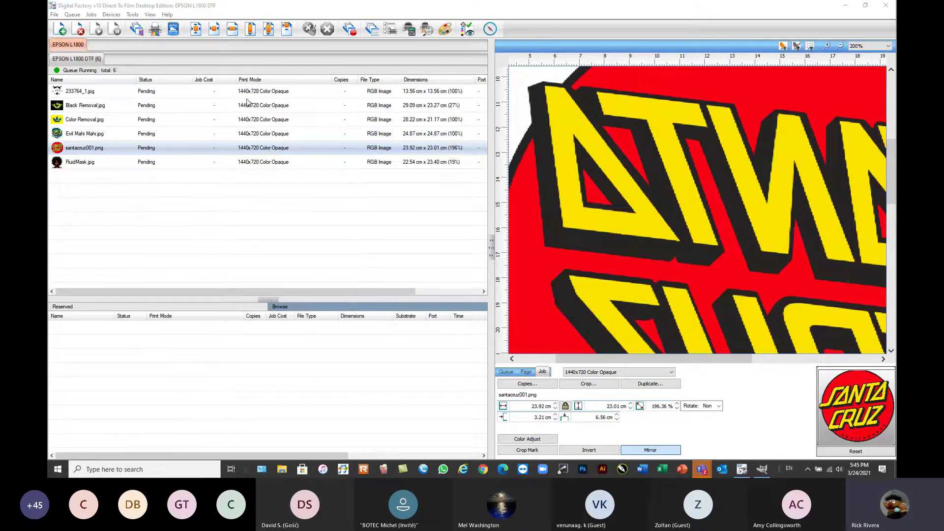
- Preview KnockMeBlackOut on santacruz001.png, examine the lettering's dark shadow areas at 100% zoom, and cancel the plug-in
{"action": "right_click", "coordinate": [119, 144]}
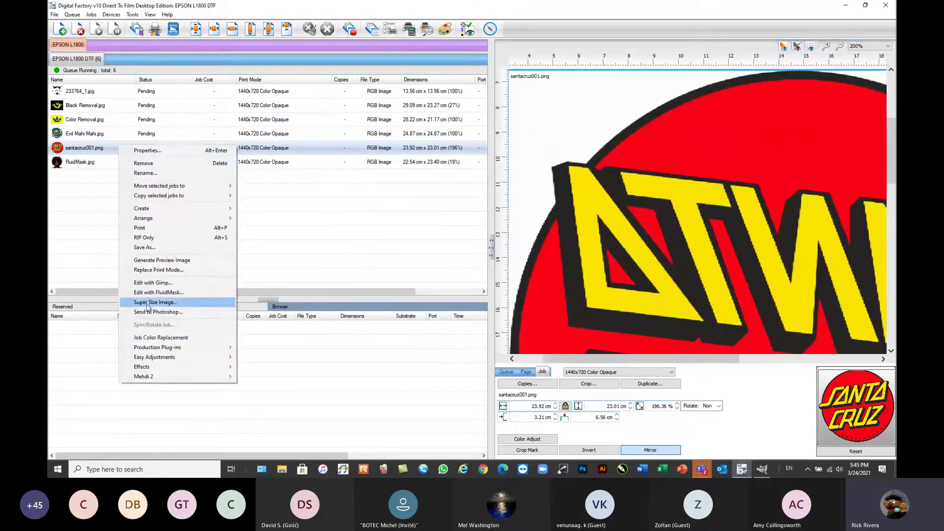
{"action": "mouse_move", "coordinate": [206, 348]}
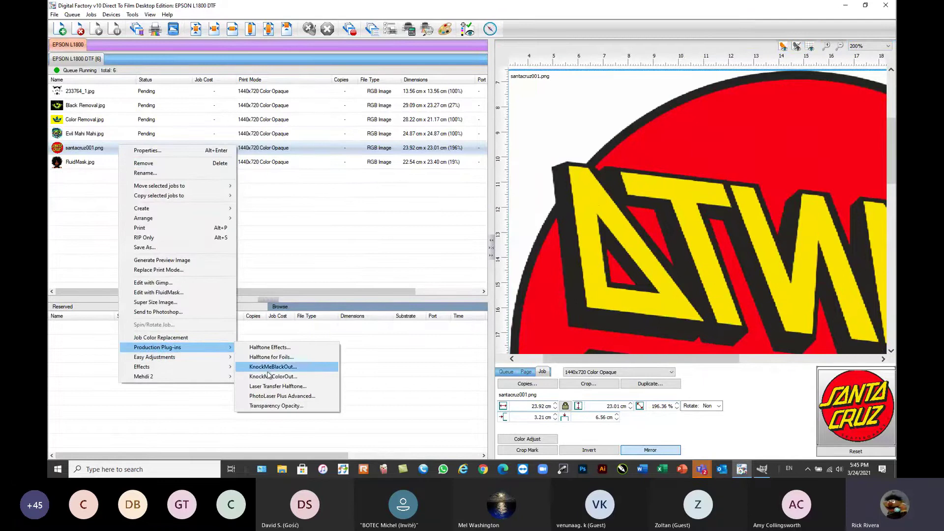
{"action": "left_click", "coordinate": [278, 369]}
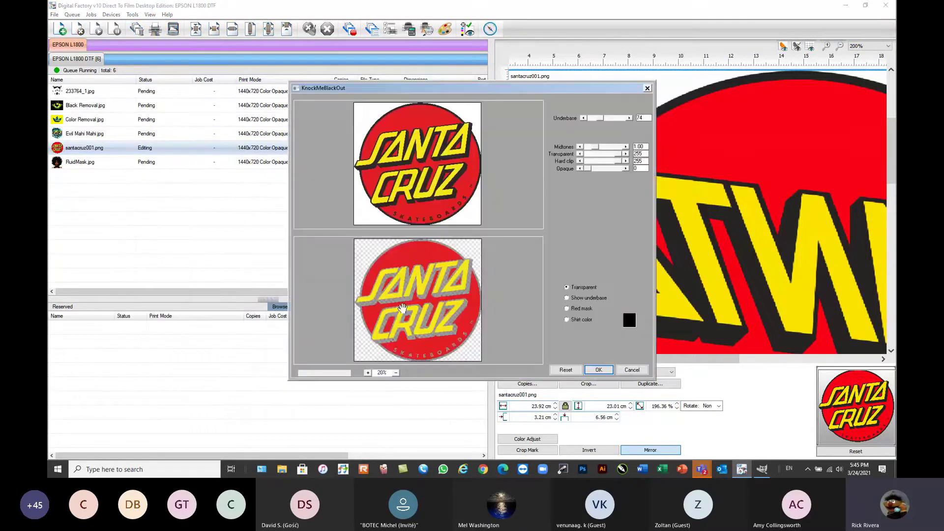
{"action": "left_click", "coordinate": [368, 372]}
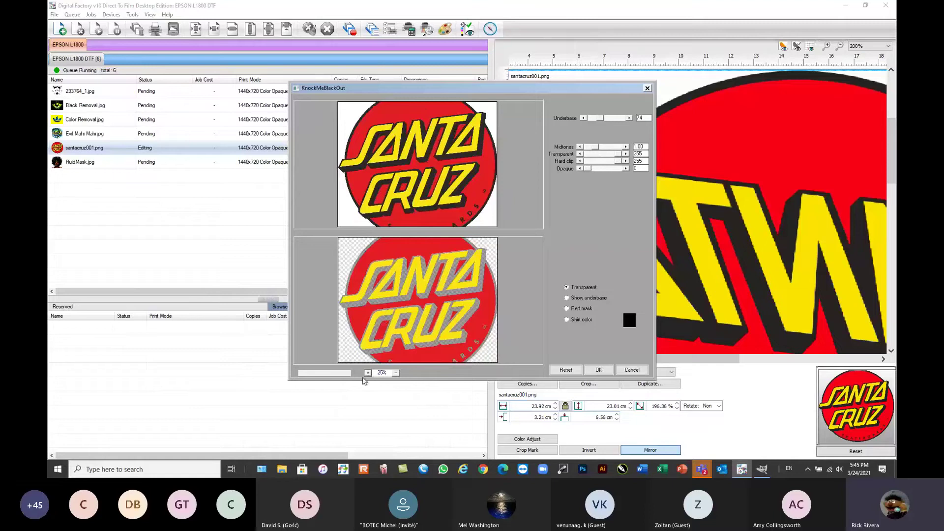
{"action": "left_click", "coordinate": [368, 373]}
{"action": "left_click", "coordinate": [368, 372]}
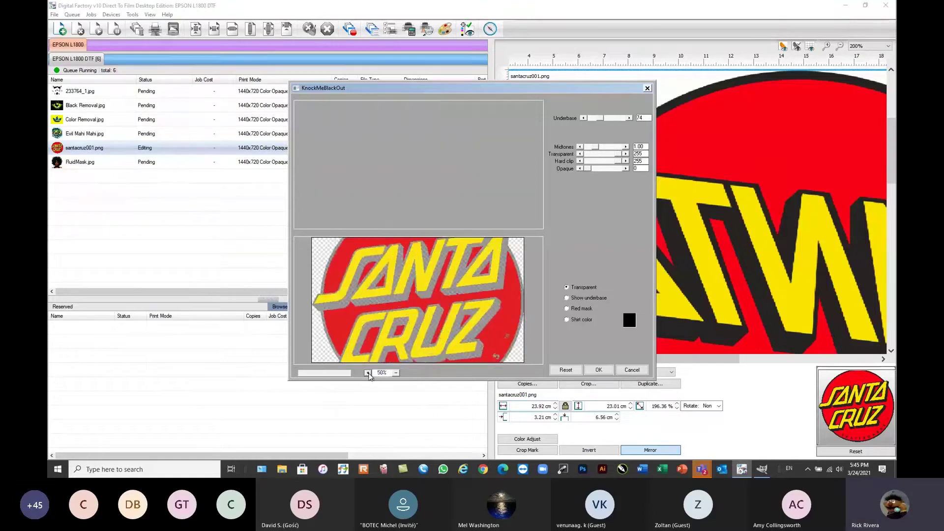
{"action": "left_click", "coordinate": [368, 373]}
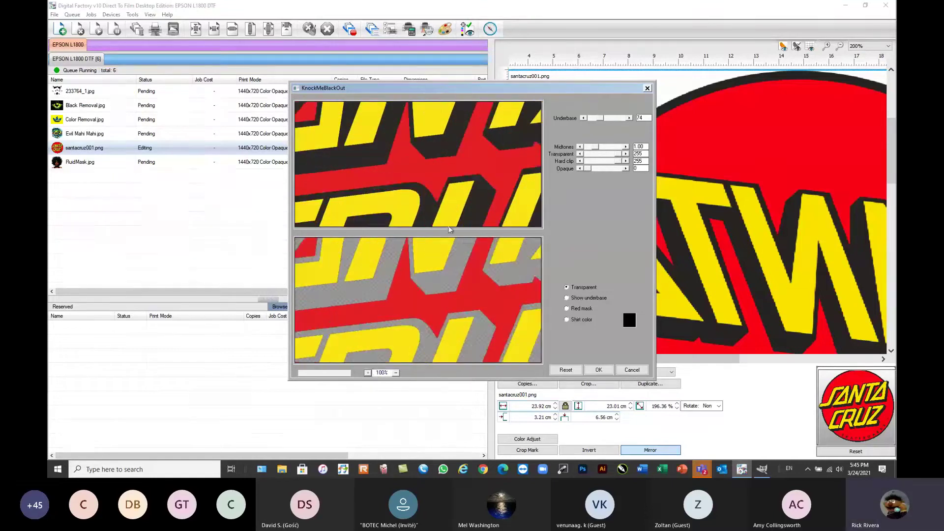
{"action": "left_click_drag", "start_coordinate": [461, 252], "coordinate": [425, 308]}
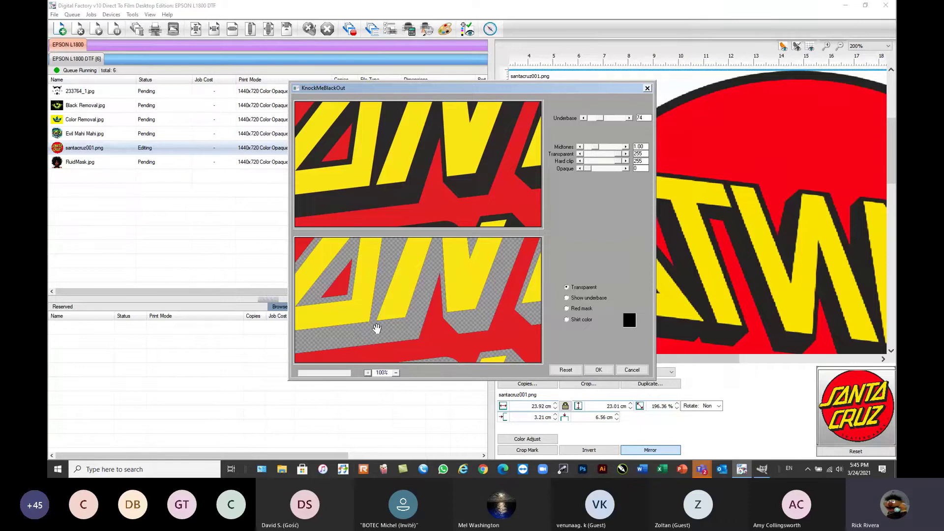
{"action": "left_click", "coordinate": [632, 372]}
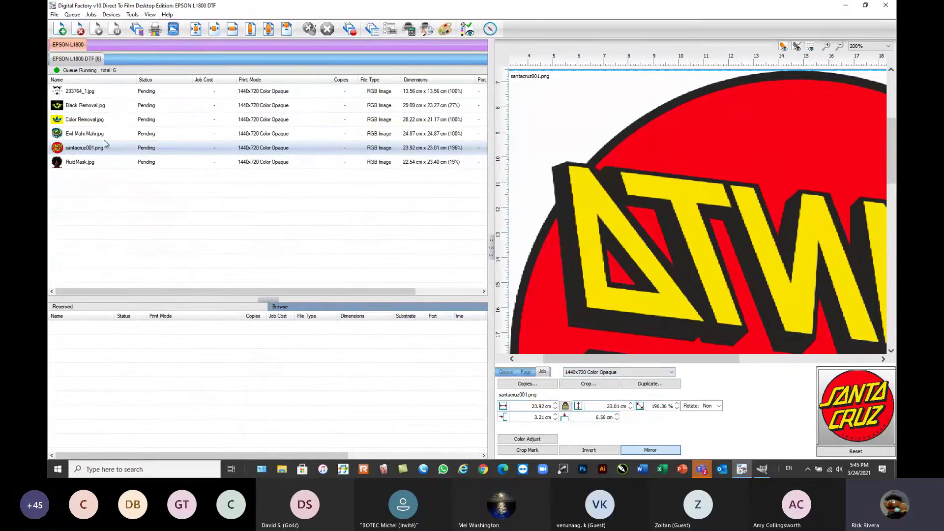
- Apply the Cleanup Black x3 adjustment to the santacruz001.png job
{"action": "right_click", "coordinate": [102, 146]}
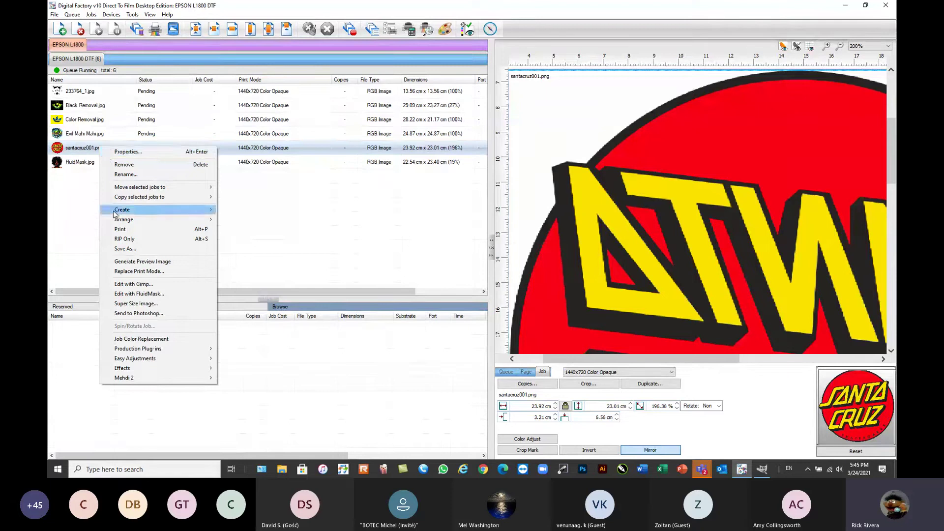
{"action": "mouse_move", "coordinate": [140, 361]}
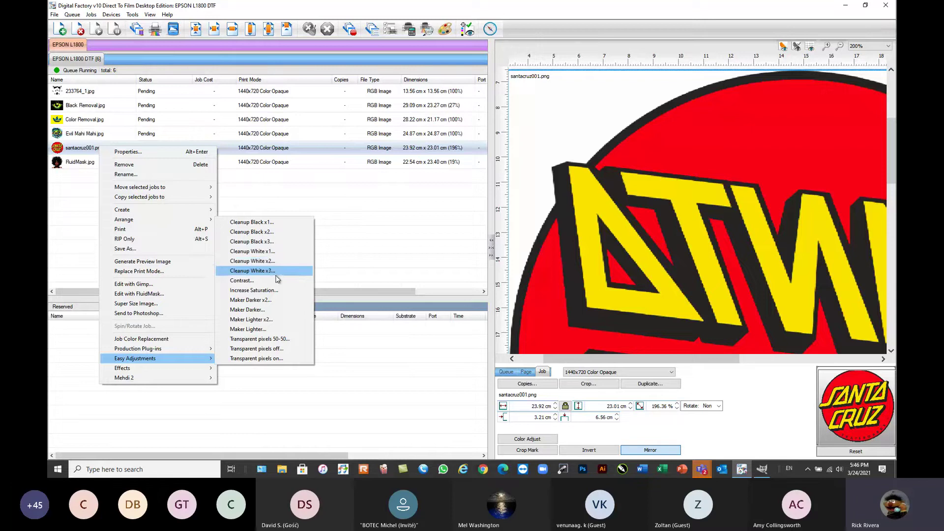
{"action": "left_click", "coordinate": [265, 242]}
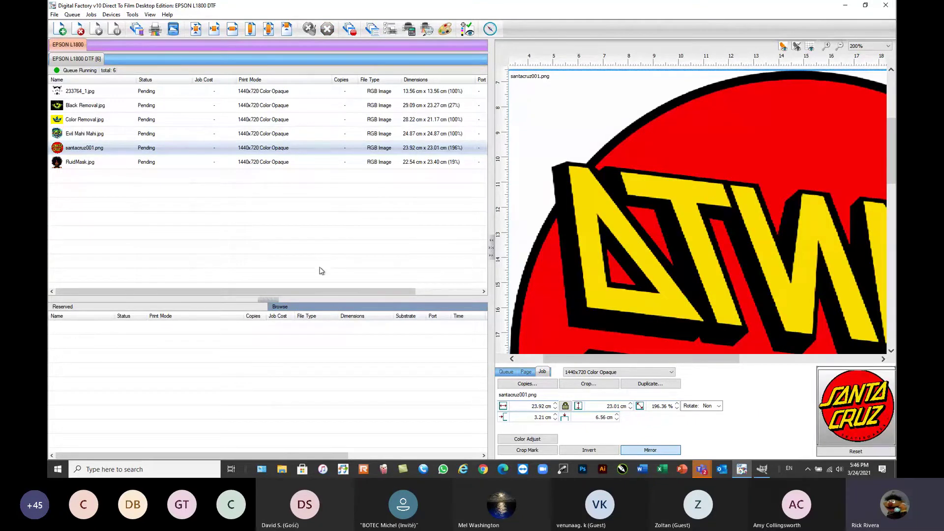
- Run KnockMeBlackOut on the cleaned-up santacruz001.png job and examine the knocked-out lettering shadows at 50% zoom
{"action": "right_click", "coordinate": [173, 152]}
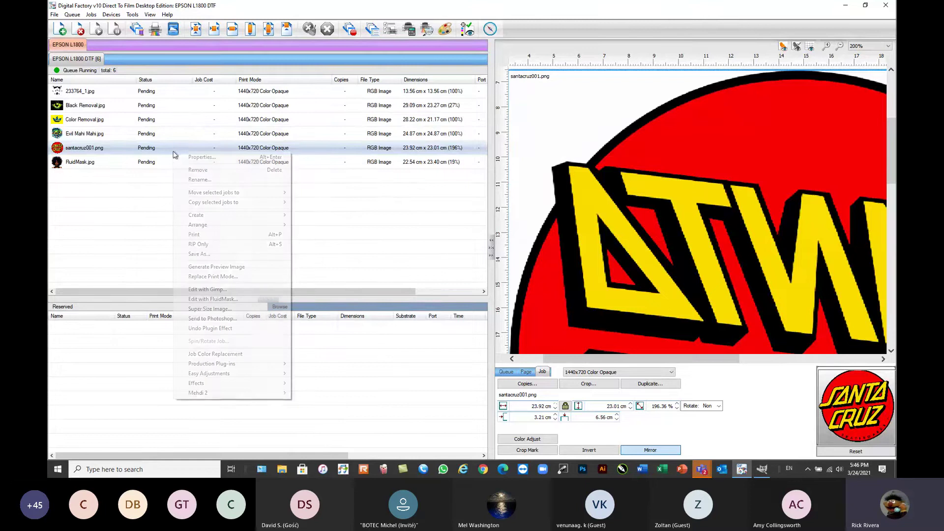
{"action": "mouse_move", "coordinate": [289, 364]}
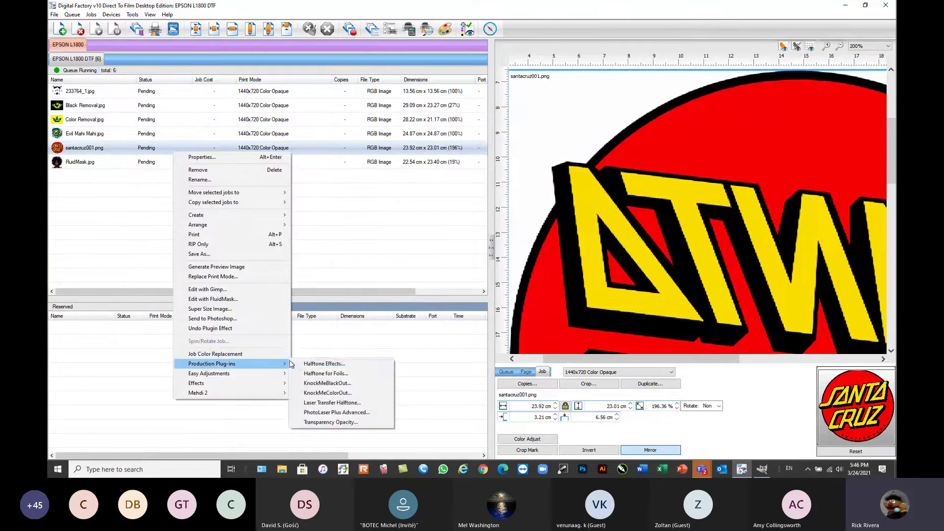
{"action": "left_click", "coordinate": [327, 383]}
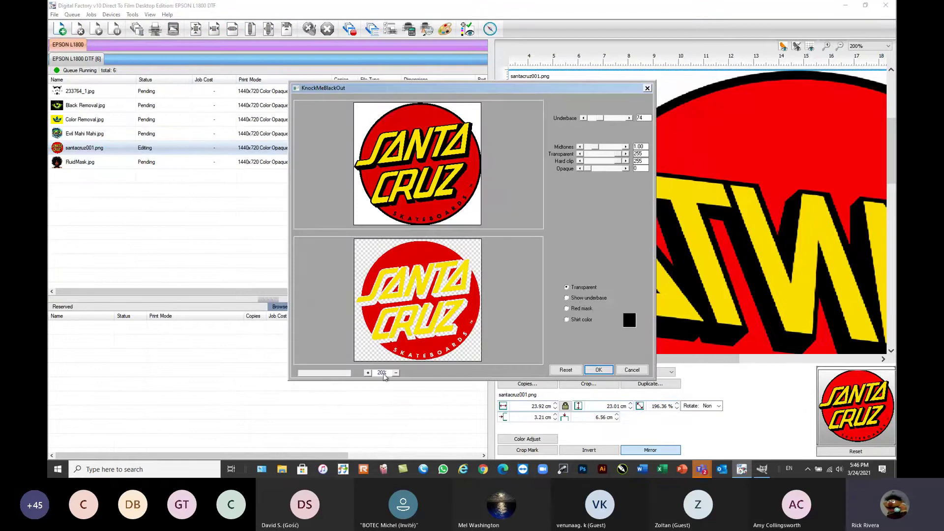
{"action": "left_click", "coordinate": [368, 373]}
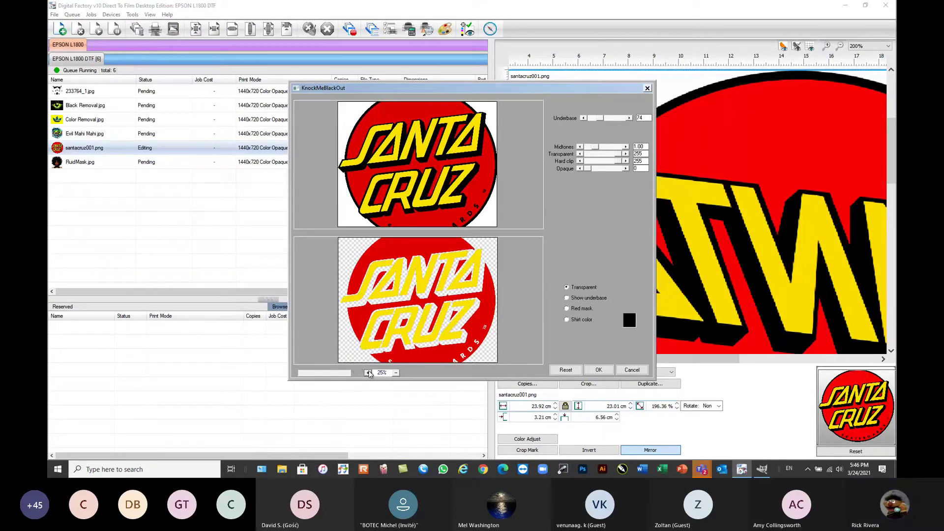
{"action": "left_click", "coordinate": [368, 373]}
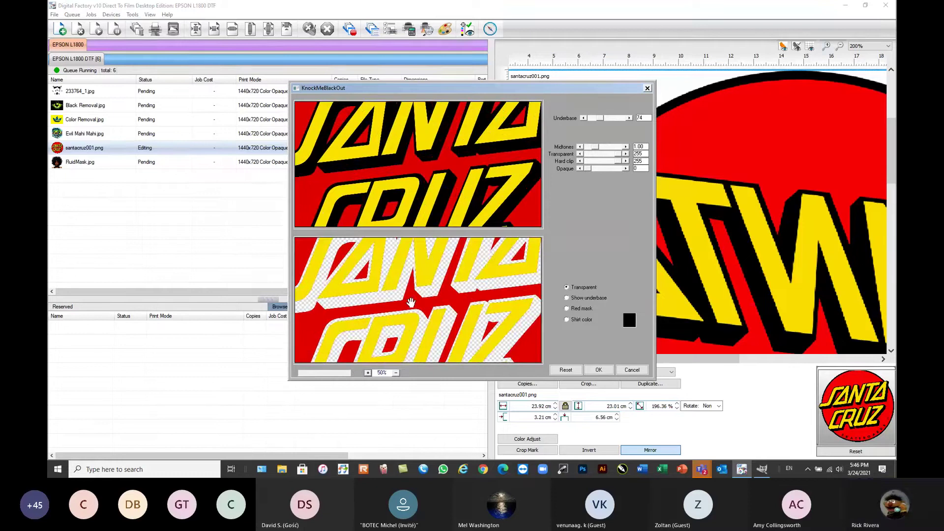
- Try Underbase values of 0 and 63 in KnockMeBlackOut, preview the underbase, and cancel the plug-in
{"action": "mouse_move", "coordinate": [600, 119]}
{"action": "left_mouse_down"}
{"action": "mouse_move", "coordinate": [617, 122]}
{"action": "mouse_move", "coordinate": [599, 120]}
{"action": "left_mouse_up"}
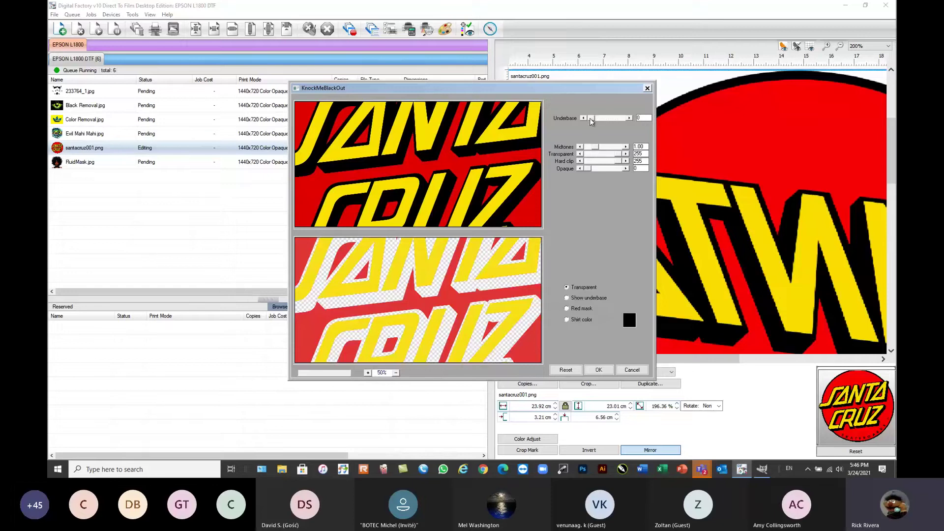
{"action": "left_click_drag", "start_coordinate": [594, 120], "coordinate": [599, 121]}
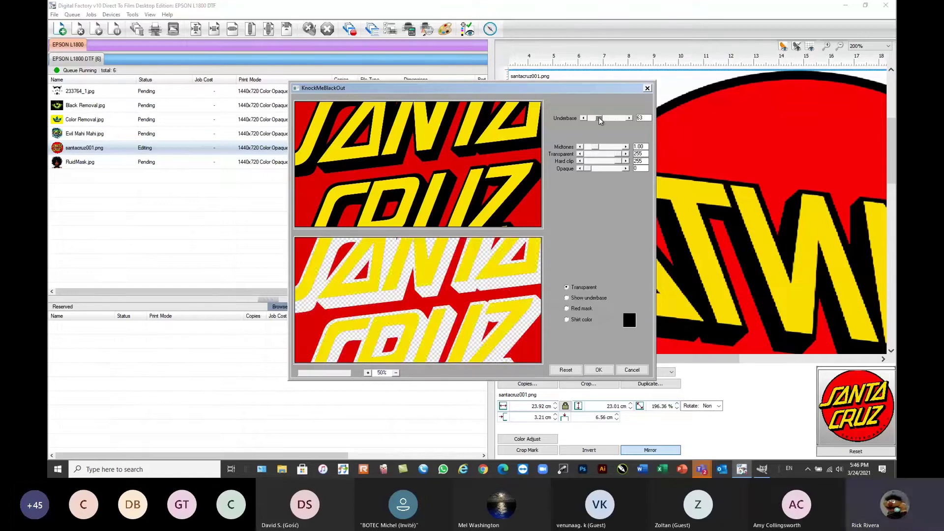
{"action": "left_click", "coordinate": [578, 300]}
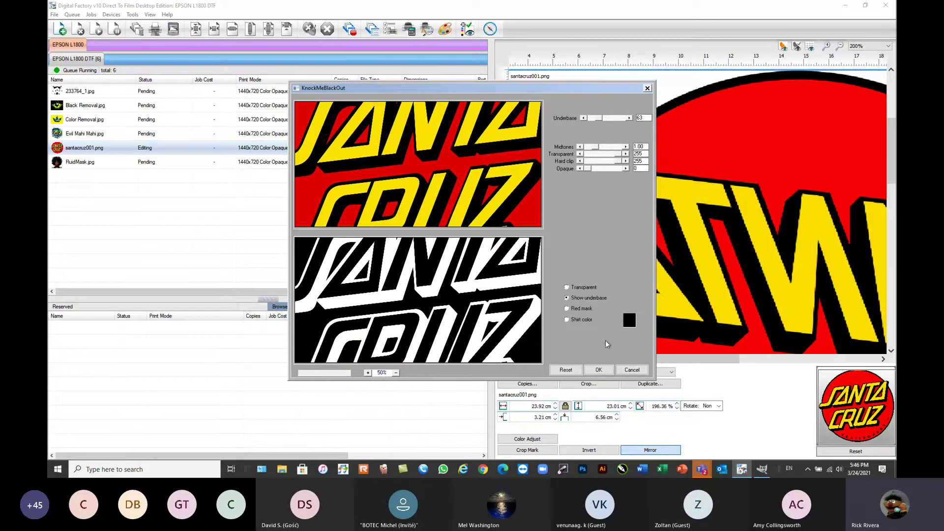
{"action": "left_click", "coordinate": [632, 371]}
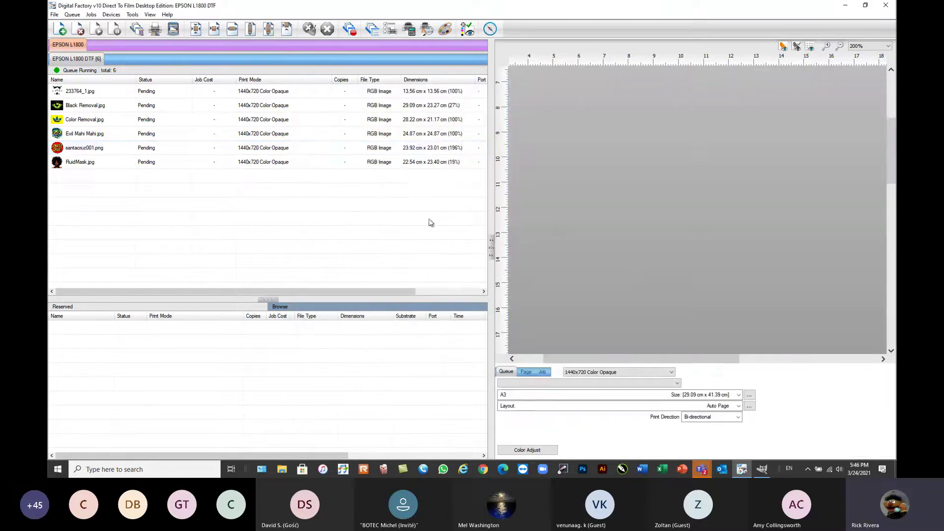
- Try KnockMeColorOut on the Color Removal.jpg job, removing the yellow background with an Underbase value of 261
{"action": "left_click", "coordinate": [84, 123]}
{"action": "right_click", "coordinate": [85, 122]}
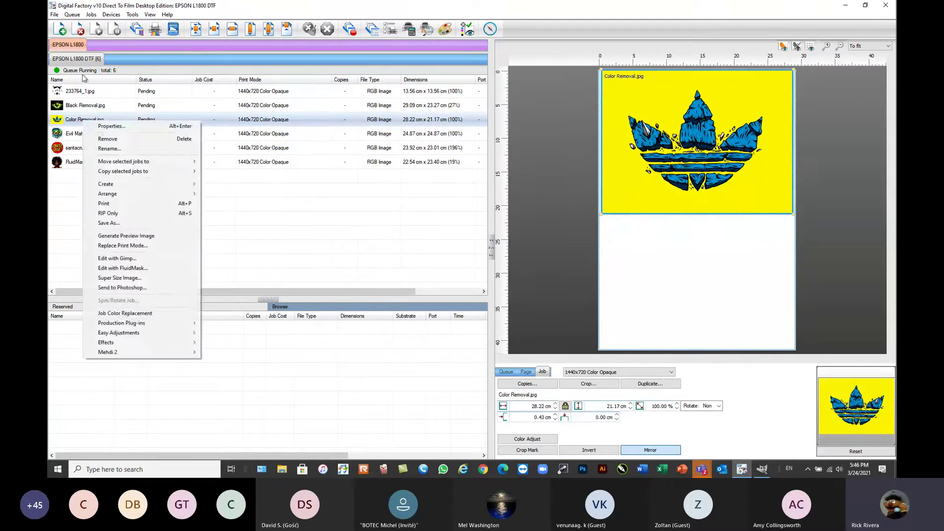
{"action": "left_click", "coordinate": [92, 14]}
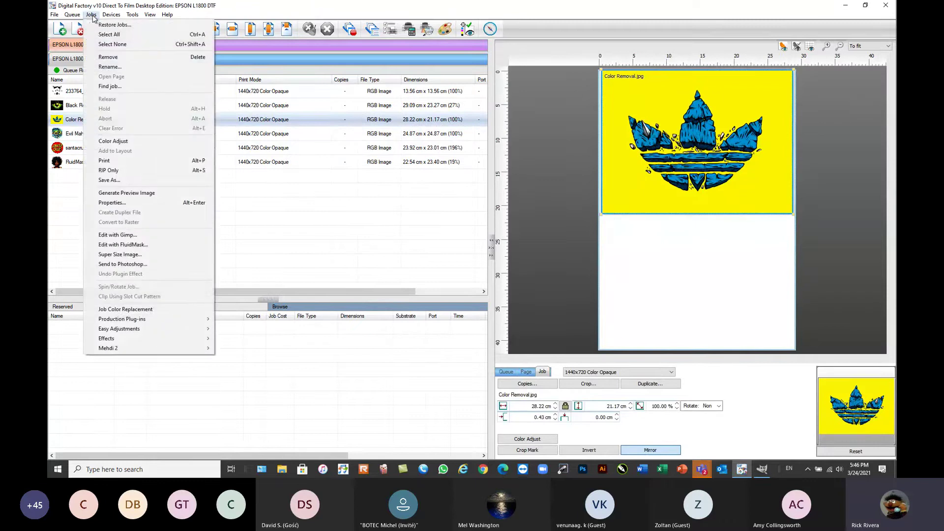
{"action": "left_click", "coordinate": [77, 123]}
{"action": "right_click", "coordinate": [75, 120]}
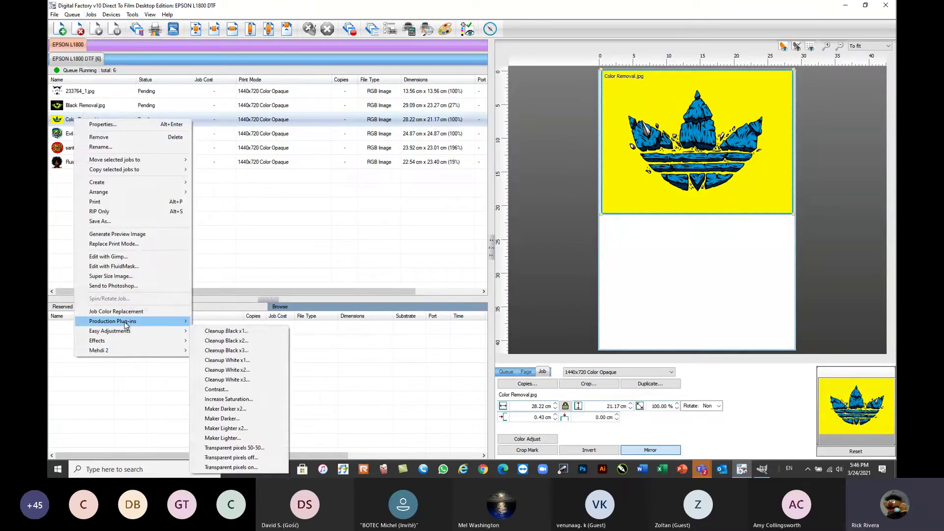
{"action": "mouse_move", "coordinate": [125, 322]}
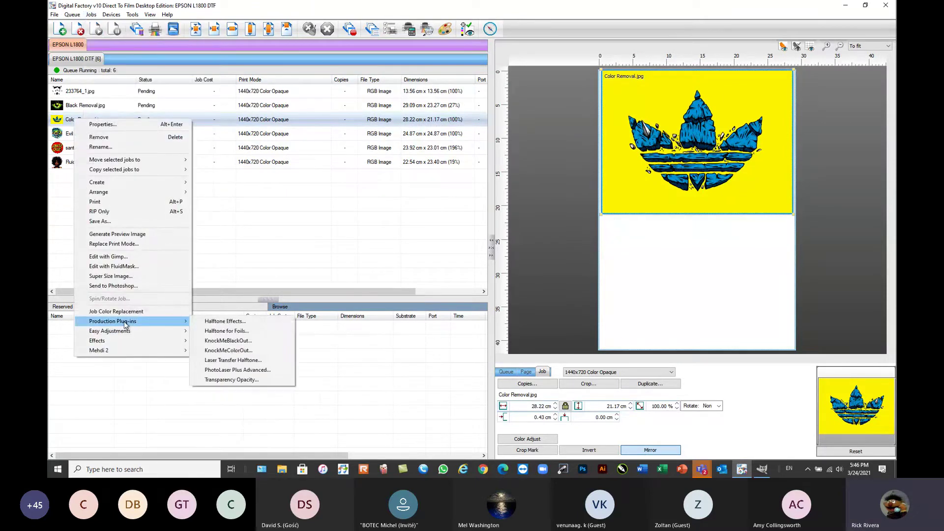
{"action": "left_click", "coordinate": [227, 351]}
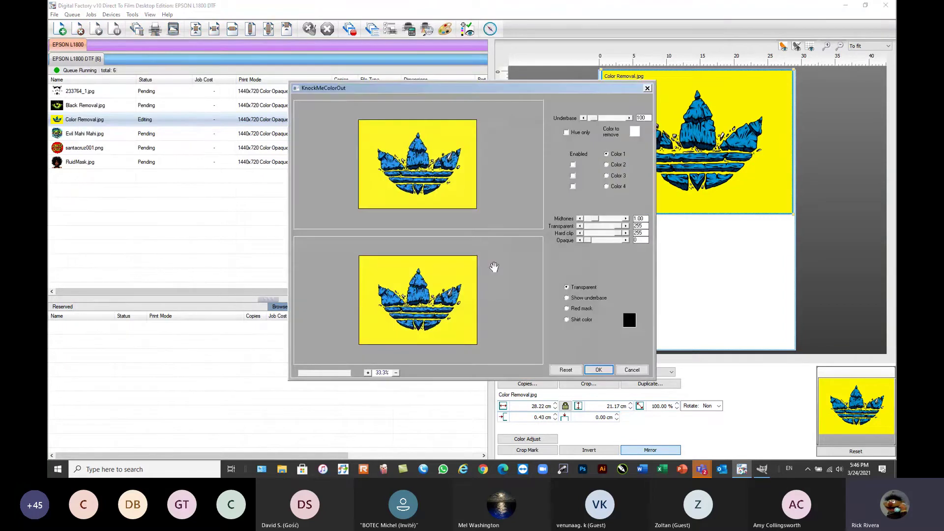
{"action": "left_click", "coordinate": [458, 130]}
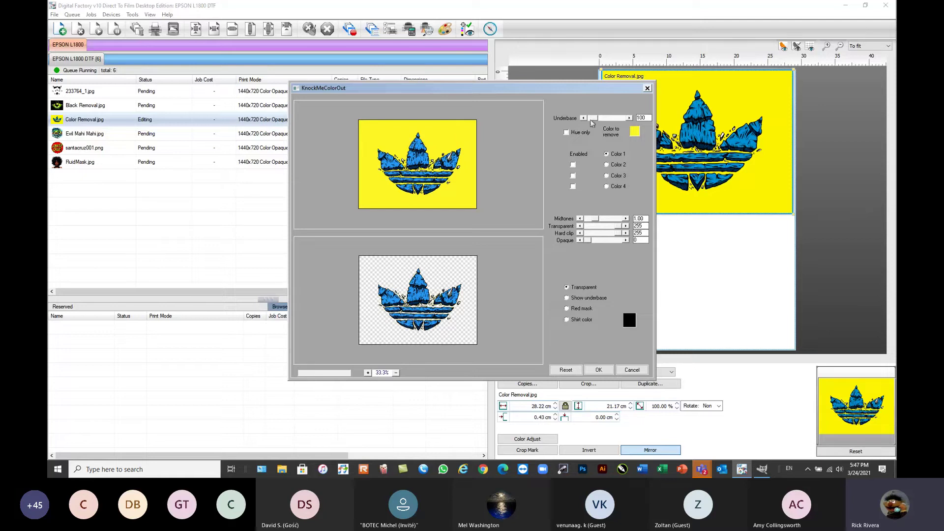
{"action": "left_click_drag", "start_coordinate": [595, 117], "coordinate": [600, 118]}
- Preview the Color Removal.jpg knockout on a light gray shirt color and on a bright green one
{"action": "left_click", "coordinate": [567, 321]}
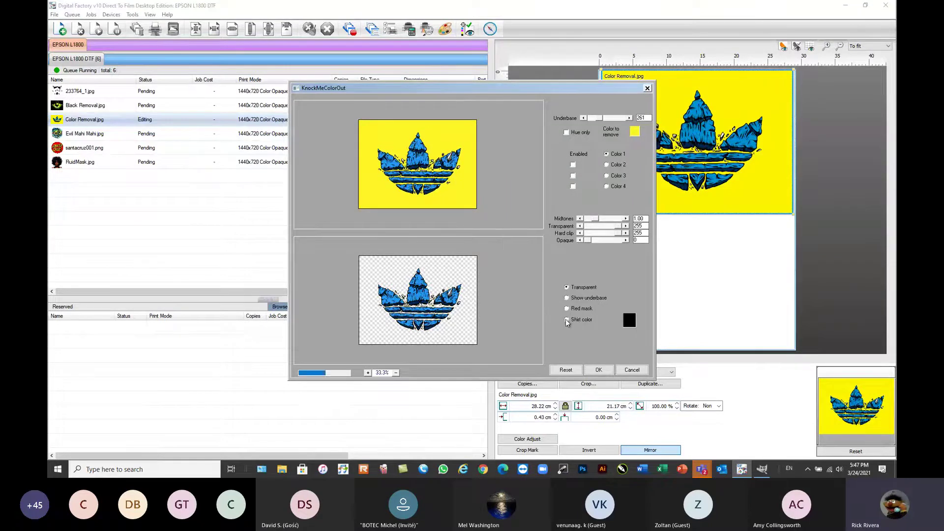
{"action": "left_click", "coordinate": [633, 321]}
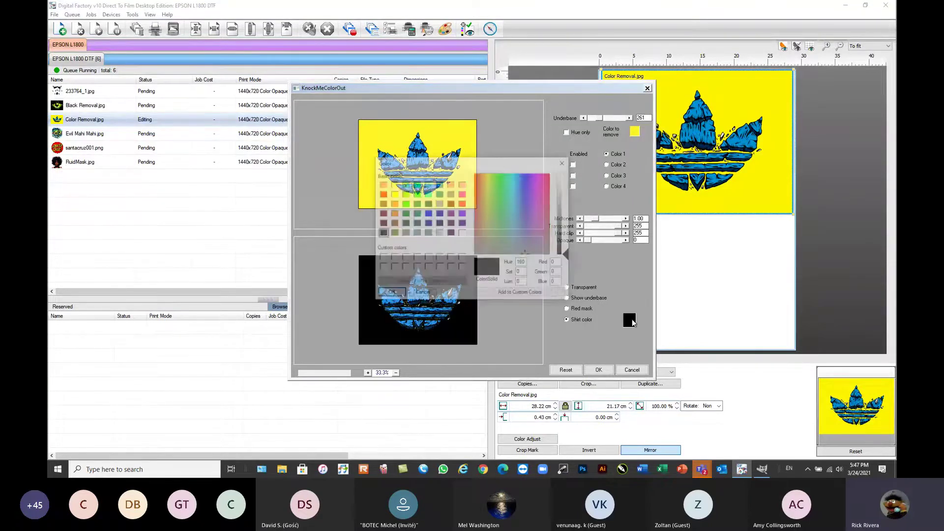
{"action": "left_click", "coordinate": [440, 233]}
{"action": "left_click", "coordinate": [390, 293]}
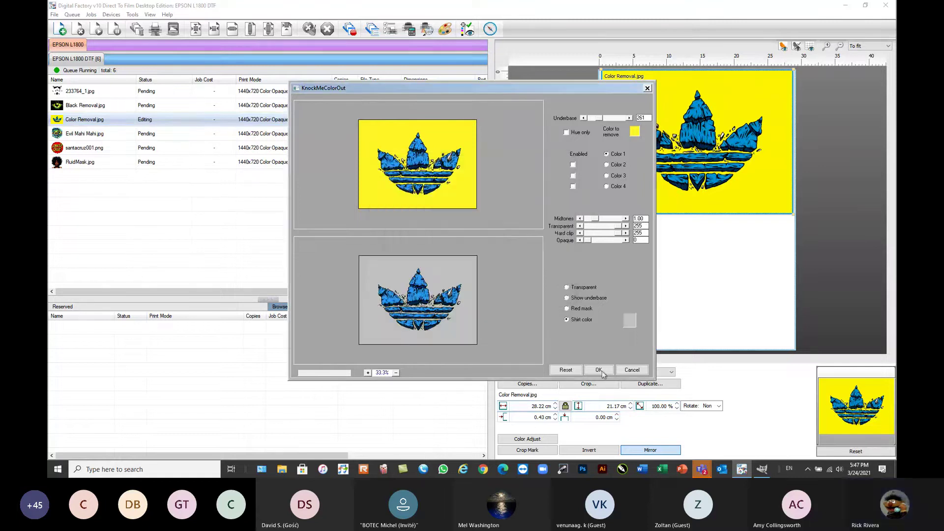
{"action": "left_click", "coordinate": [635, 324]}
{"action": "left_click", "coordinate": [416, 194]}
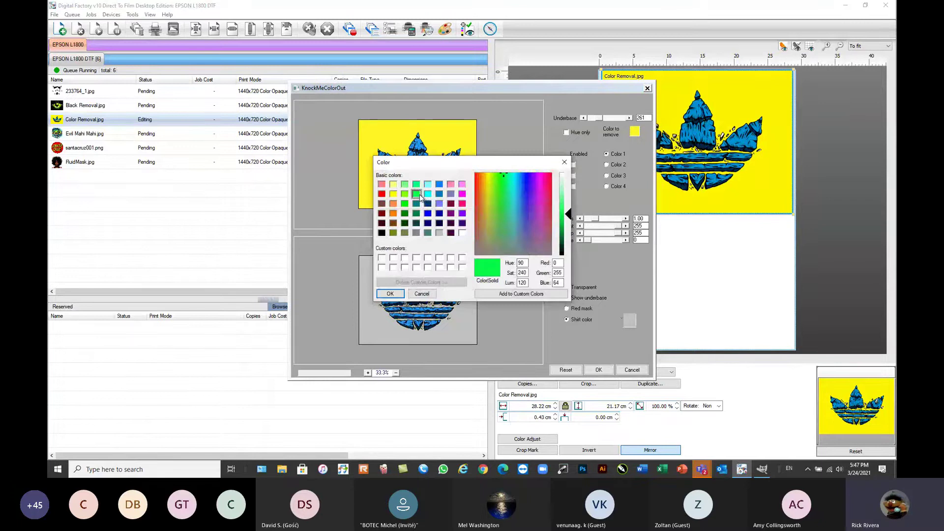
{"action": "left_click", "coordinate": [390, 294]}
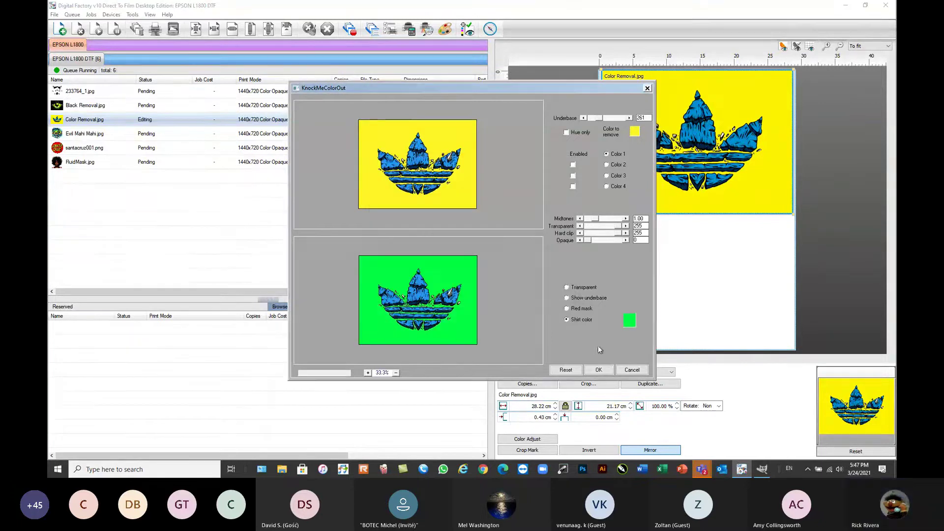
- Preview the color knockout on a cyan shirt, cancel the plug-in and deselect the job
{"action": "left_click", "coordinate": [634, 325]}
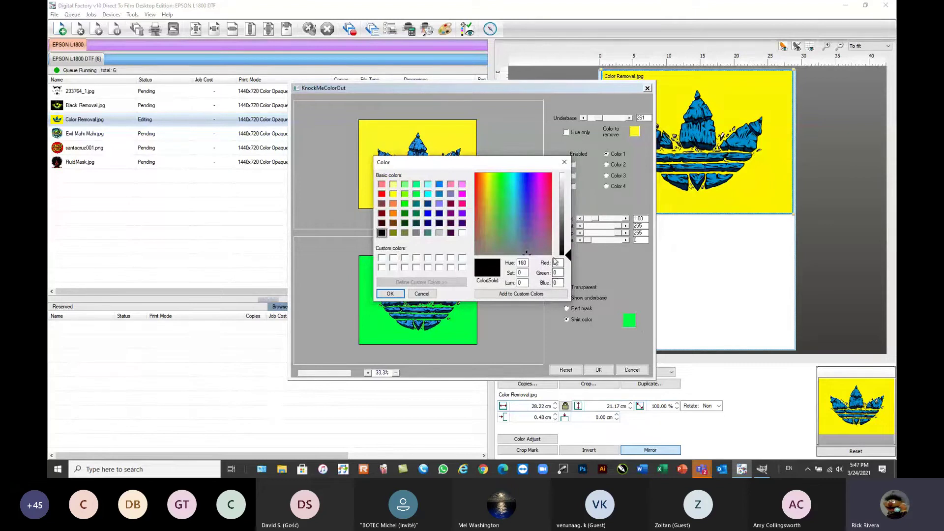
{"action": "left_click", "coordinate": [427, 233]}
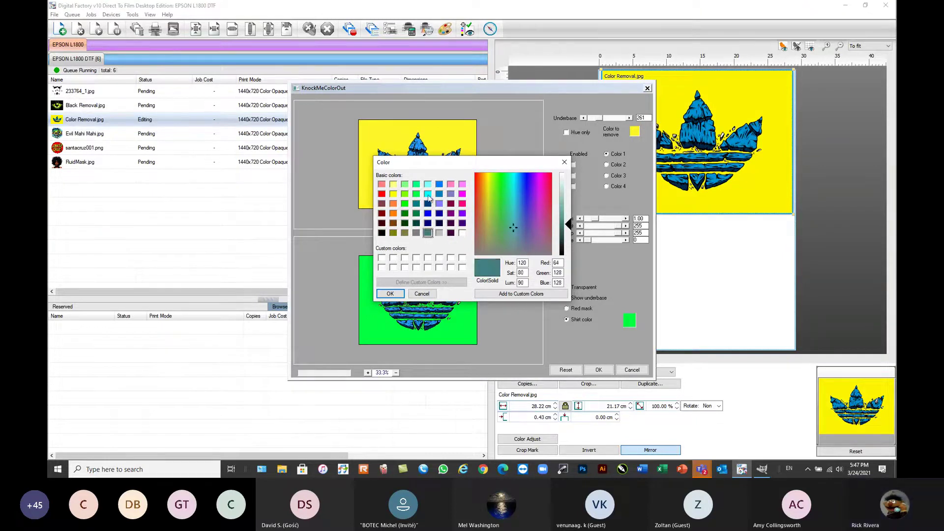
{"action": "left_click", "coordinate": [428, 194]}
{"action": "left_click", "coordinate": [390, 294]}
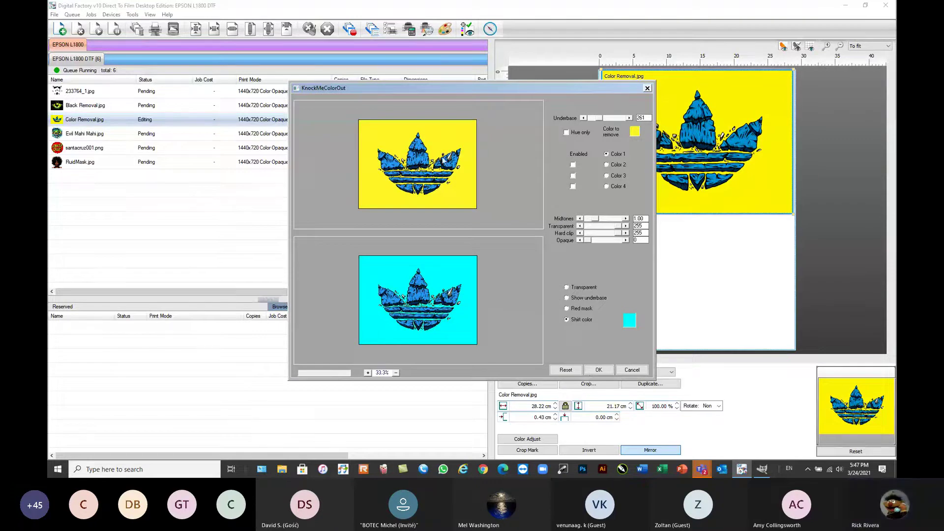
{"action": "left_click", "coordinate": [633, 372]}
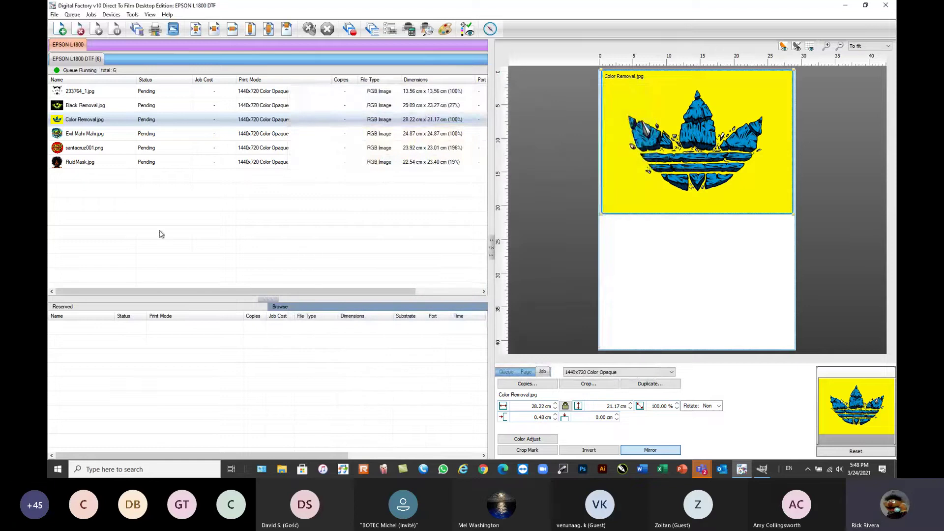
{"action": "left_click", "coordinate": [161, 233]}
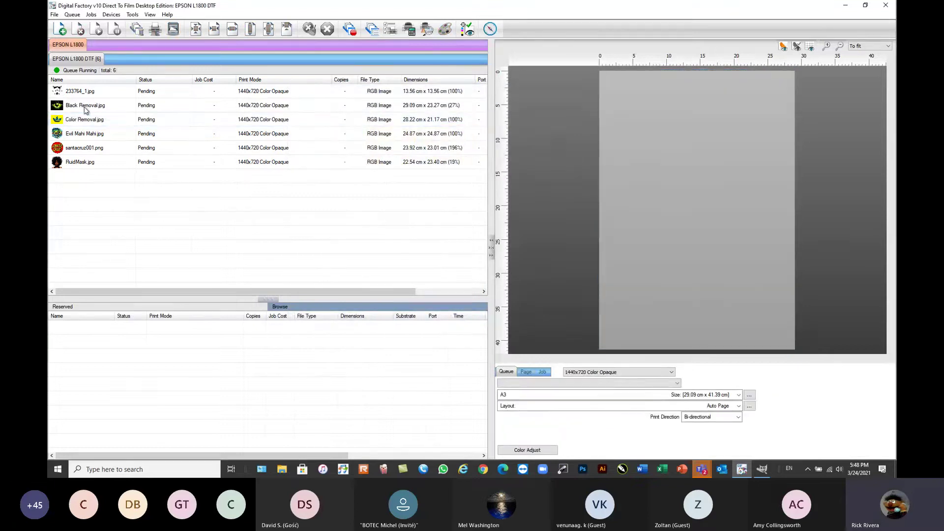
- Open the KnockMeBlackOut plug-in for the Black Removal.jpg job
{"action": "left_click", "coordinate": [84, 106]}
{"action": "right_click", "coordinate": [83, 106]}
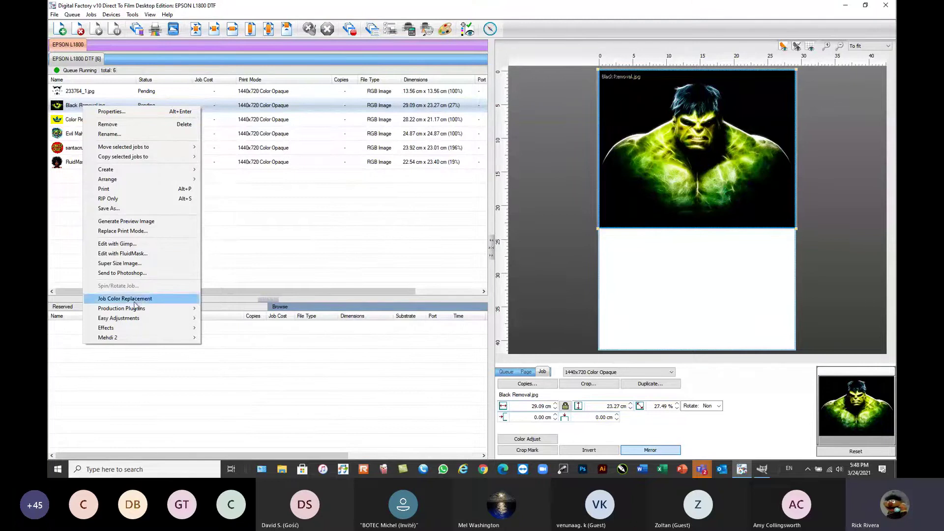
{"action": "mouse_move", "coordinate": [138, 308]}
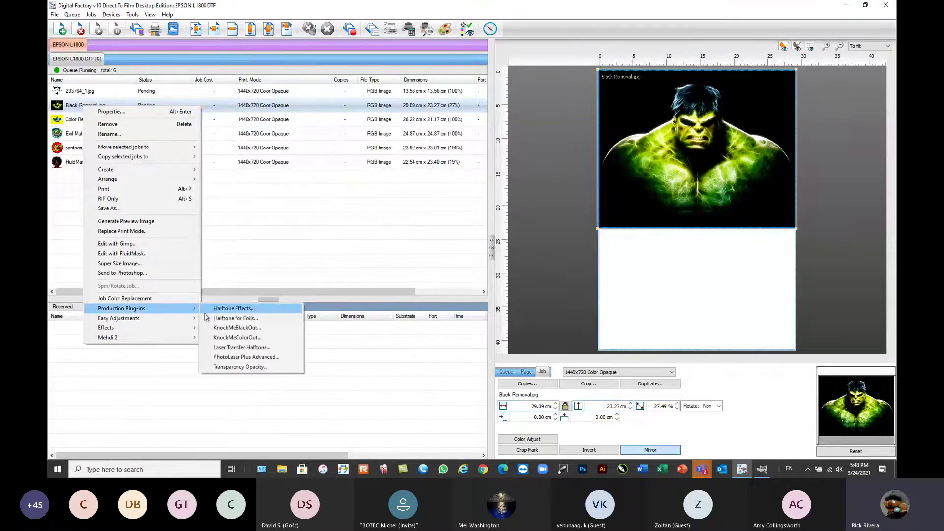
{"action": "left_click", "coordinate": [237, 328]}
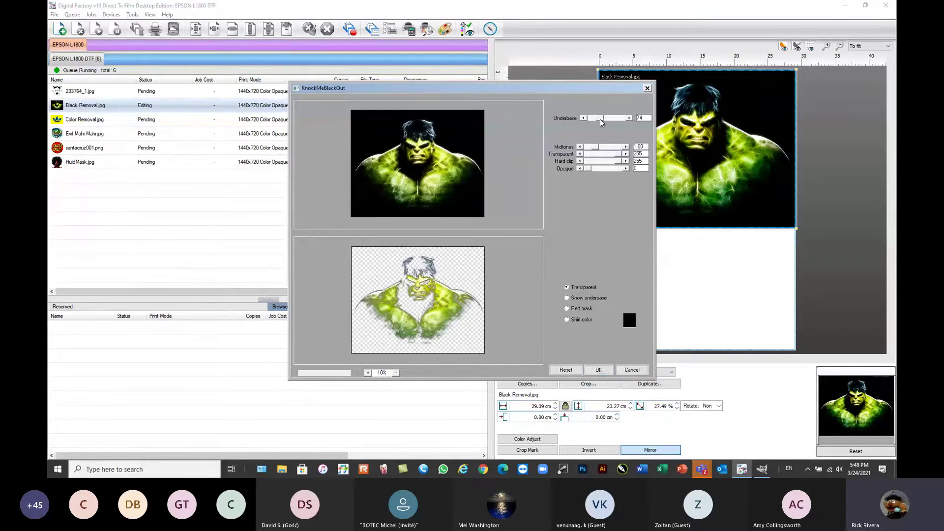
- Try Underbase 30 and 92, Midtones 1.57, Transparent 251, Hard clip 85 and Opaque 114, and reset the settings to their defaults
{"action": "left_click_drag", "start_coordinate": [598, 121], "coordinate": [597, 119]}
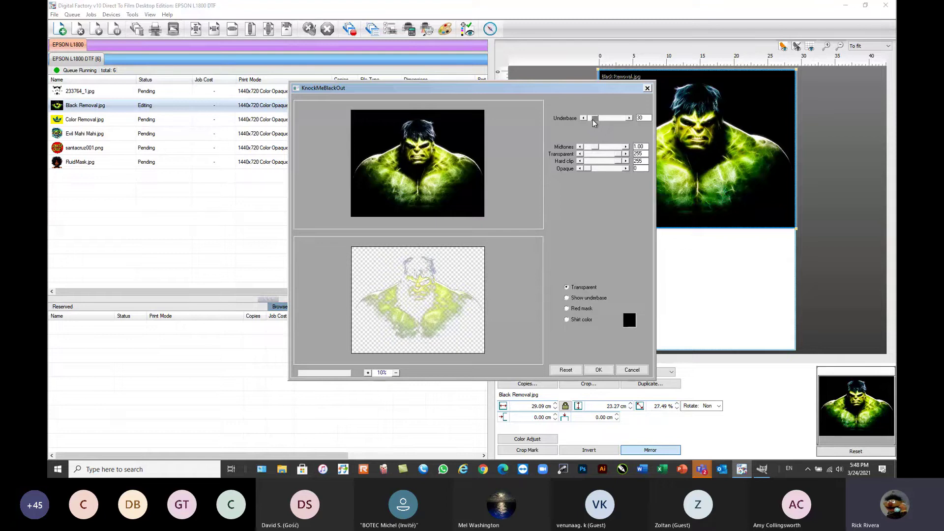
{"action": "mouse_move", "coordinate": [592, 119]}
{"action": "left_mouse_down"}
{"action": "mouse_move", "coordinate": [617, 118]}
{"action": "mouse_move", "coordinate": [607, 121]}
{"action": "left_mouse_up"}
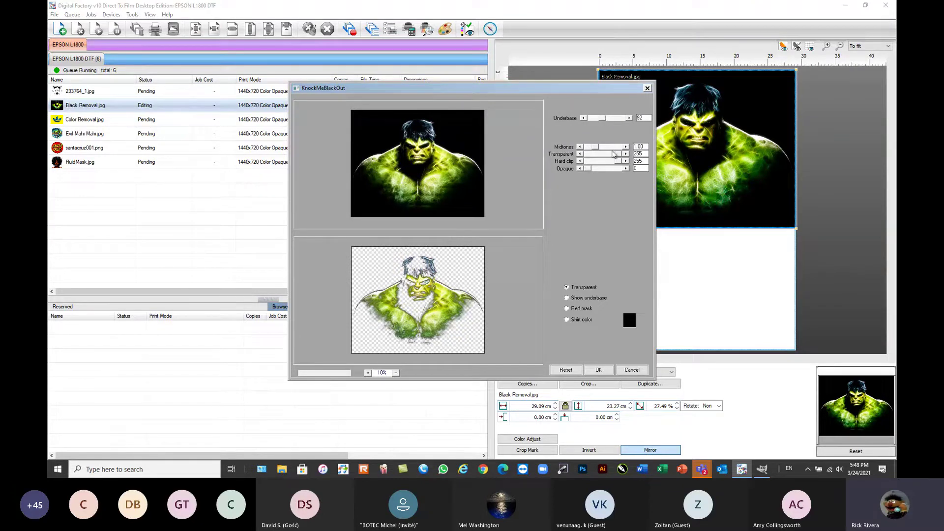
{"action": "mouse_move", "coordinate": [595, 147]}
{"action": "left_mouse_down"}
{"action": "mouse_move", "coordinate": [619, 154]}
{"action": "mouse_move", "coordinate": [598, 162]}
{"action": "left_mouse_up"}
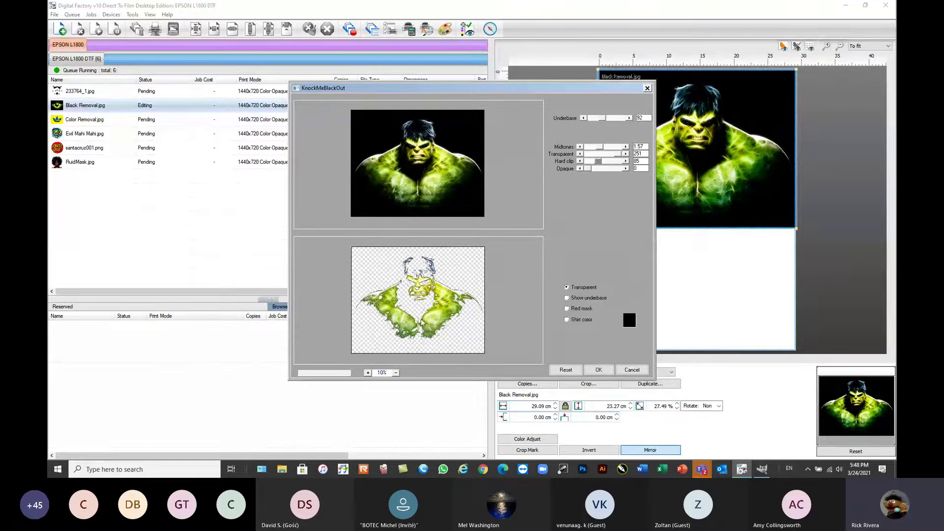
{"action": "mouse_move", "coordinate": [598, 161]}
{"action": "left_mouse_down"}
{"action": "mouse_move", "coordinate": [621, 161]}
{"action": "mouse_move", "coordinate": [604, 170]}
{"action": "left_mouse_up"}
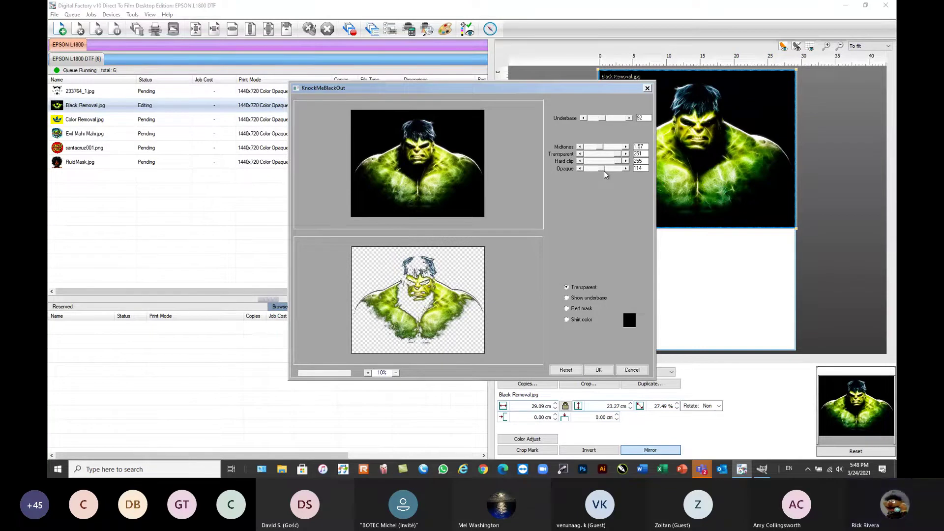
{"action": "left_click", "coordinate": [565, 370]}
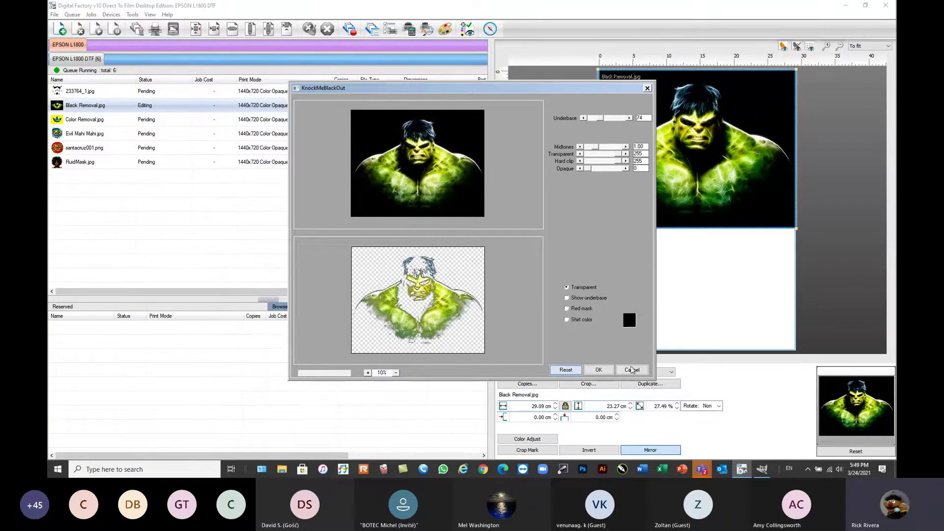
- Apply the black knockout with default settings to Black Removal.jpg and examine the result at 75% zoom
{"action": "left_click", "coordinate": [601, 371]}
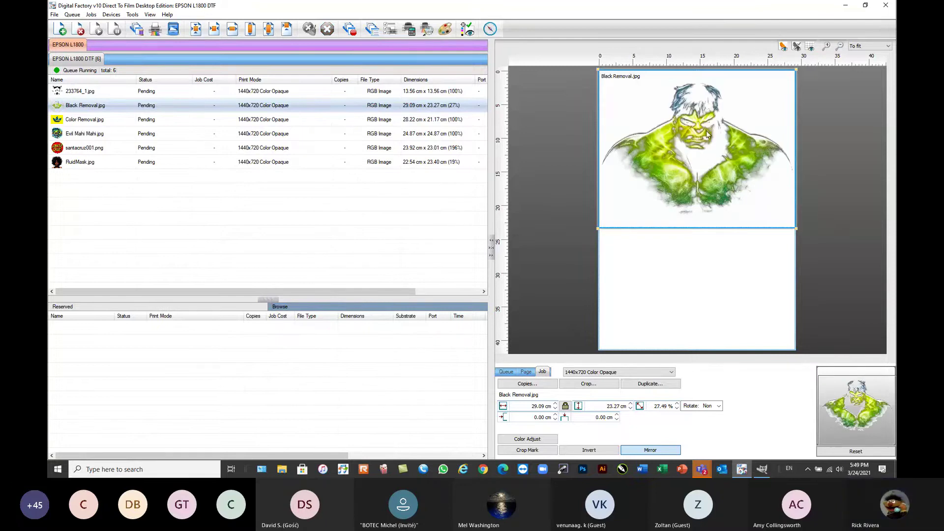
{"action": "scroll", "coordinate": [706, 134], "scroll_direction": "up", "scroll_amount": 2}
{"action": "scroll", "coordinate": [700, 131], "scroll_direction": "down", "scroll_amount": 1}
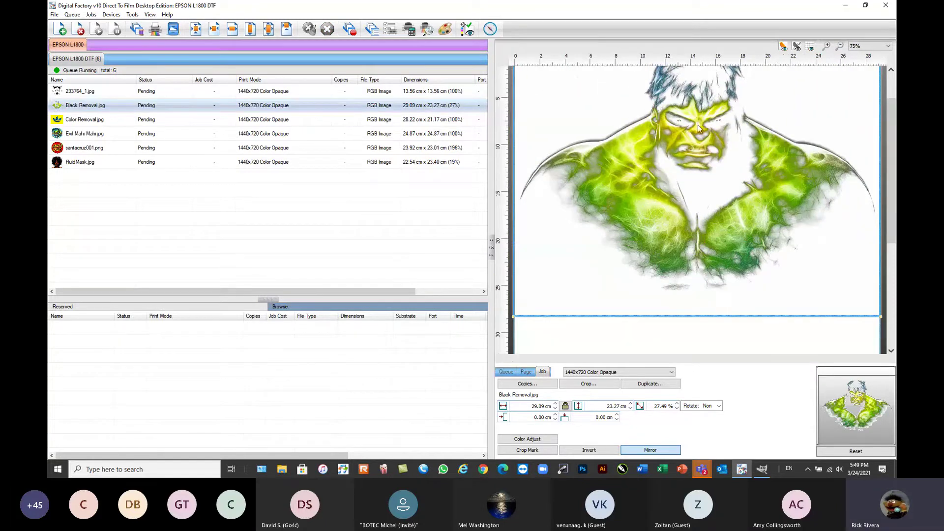
{"action": "scroll", "coordinate": [701, 128], "scroll_direction": "down", "scroll_amount": 1}
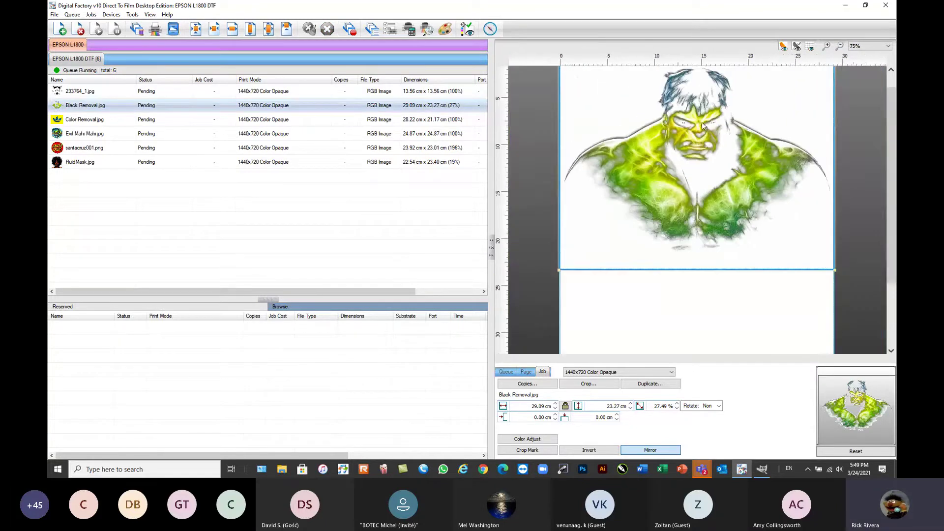
{"action": "left_click", "coordinate": [891, 70]}
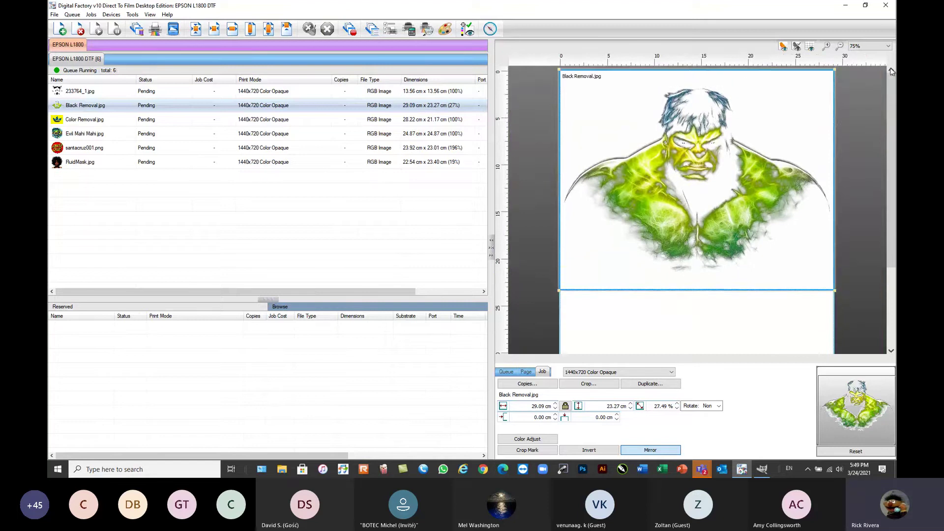
{"action": "left_click", "coordinate": [122, 197]}
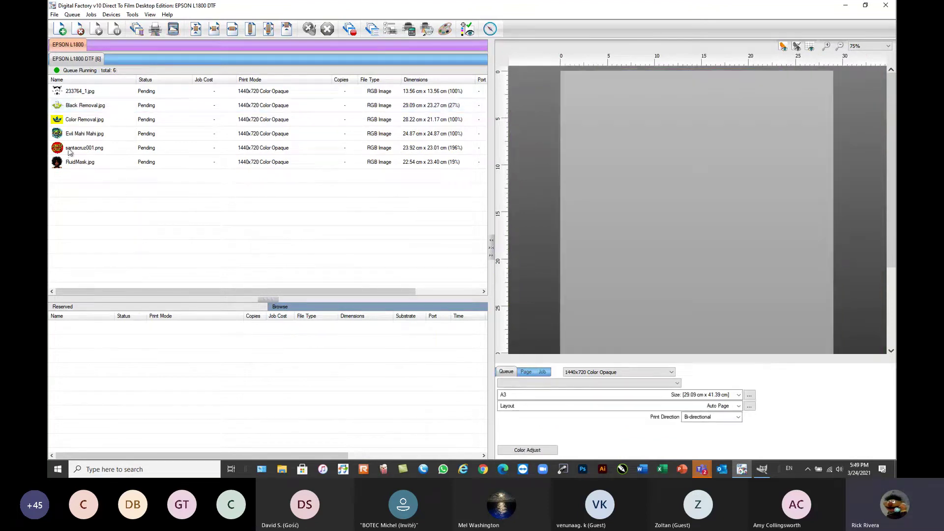
- Scale the 233764_1.jpg job up to the full page width of 29.09 cm
{"action": "left_click", "coordinate": [81, 95]}
{"action": "left_click", "coordinate": [680, 116]}
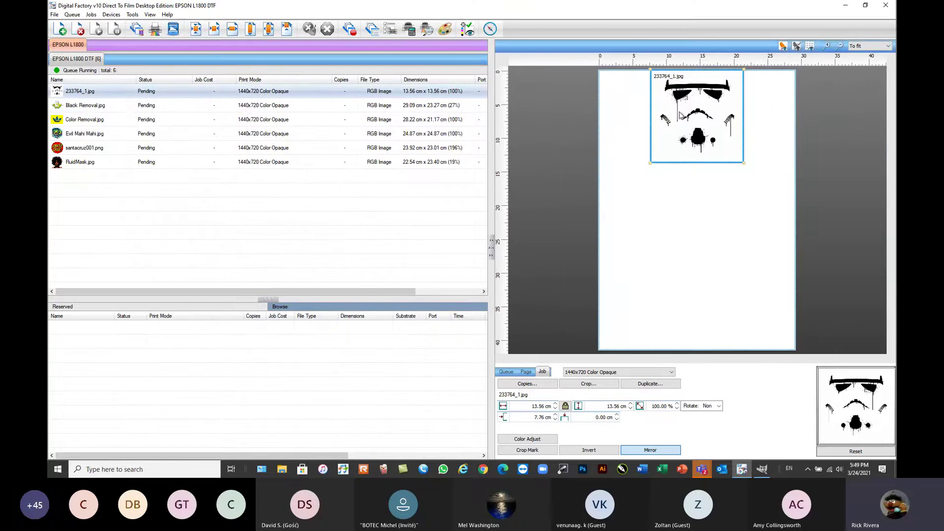
{"action": "left_click", "coordinate": [268, 30]}
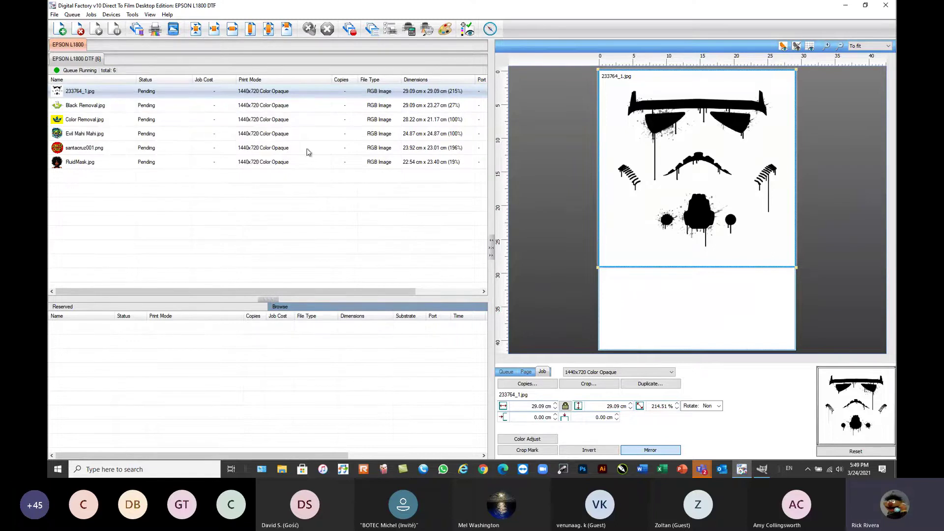
- Preview removing the white background of 233764_1.jpg with KnockMeColorOut and cancel the plug-in
{"action": "right_click", "coordinate": [106, 91]}
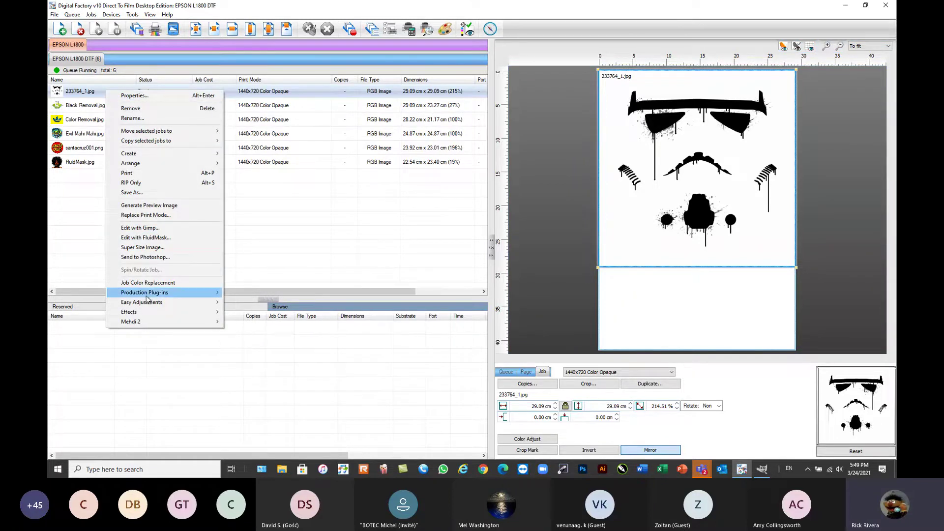
{"action": "mouse_move", "coordinate": [148, 293]}
{"action": "left_click", "coordinate": [260, 322]}
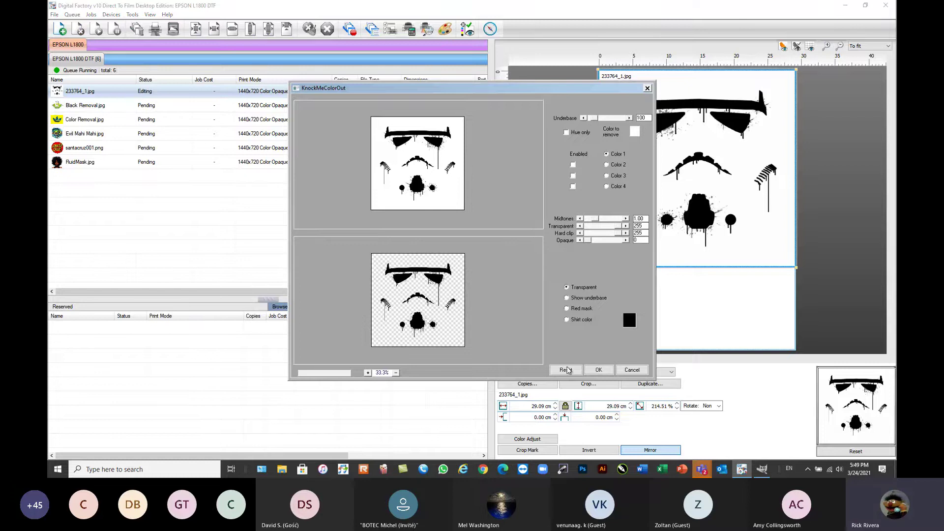
{"action": "left_click", "coordinate": [599, 372]}
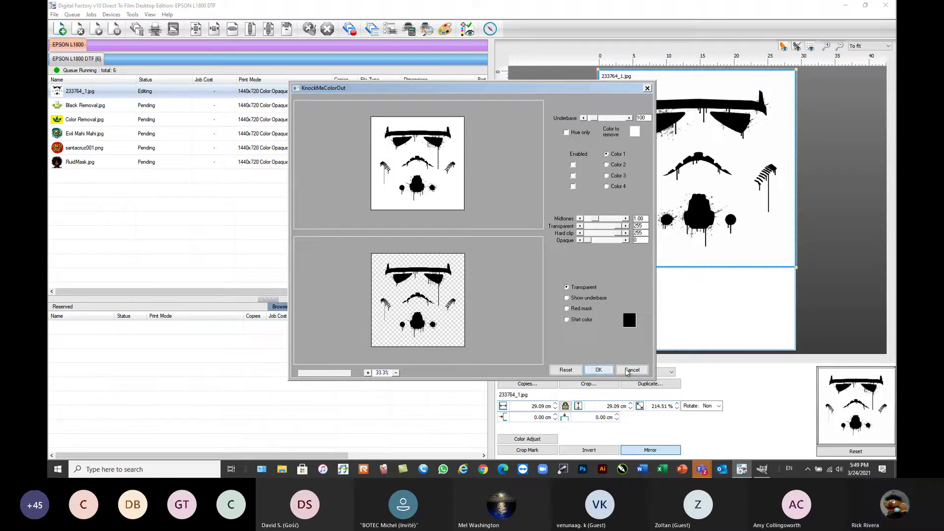
- RIP the 233764_1.jpg job without printing and examine its raw data with the white ink areas made visible
{"action": "right_click", "coordinate": [96, 96]}
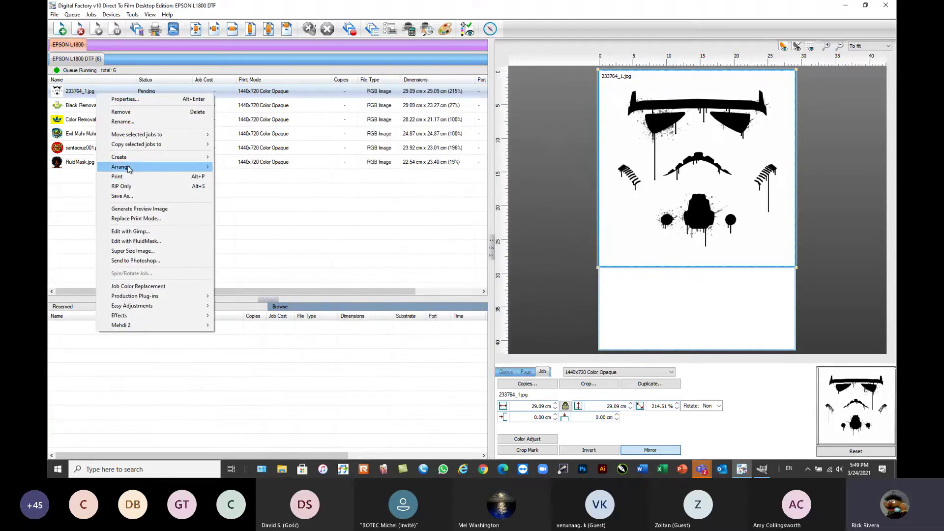
{"action": "left_click", "coordinate": [167, 184]}
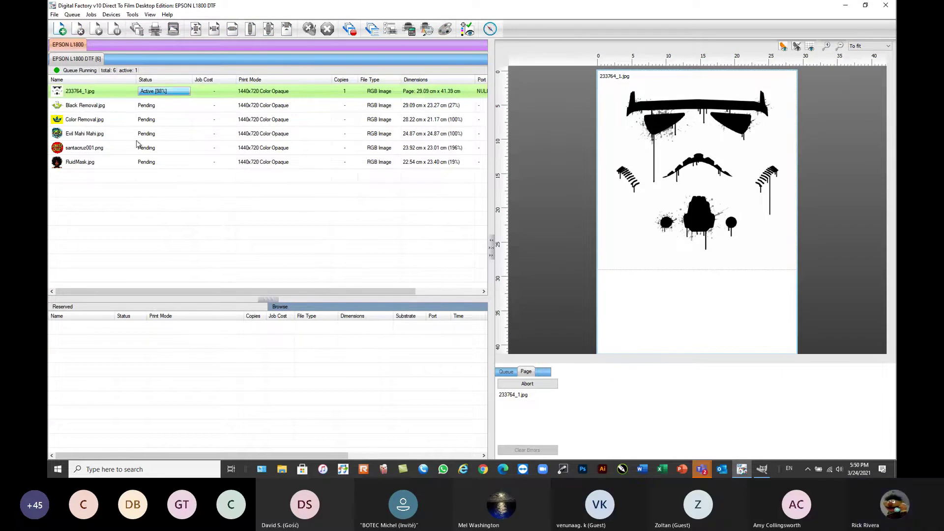
{"action": "right_click", "coordinate": [108, 95]}
{"action": "left_click", "coordinate": [143, 200]}
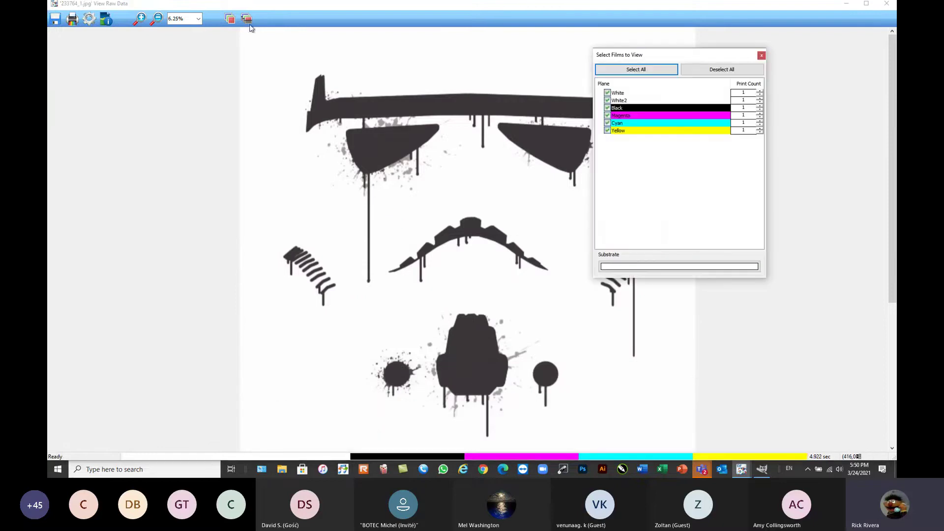
{"action": "left_click", "coordinate": [247, 20]}
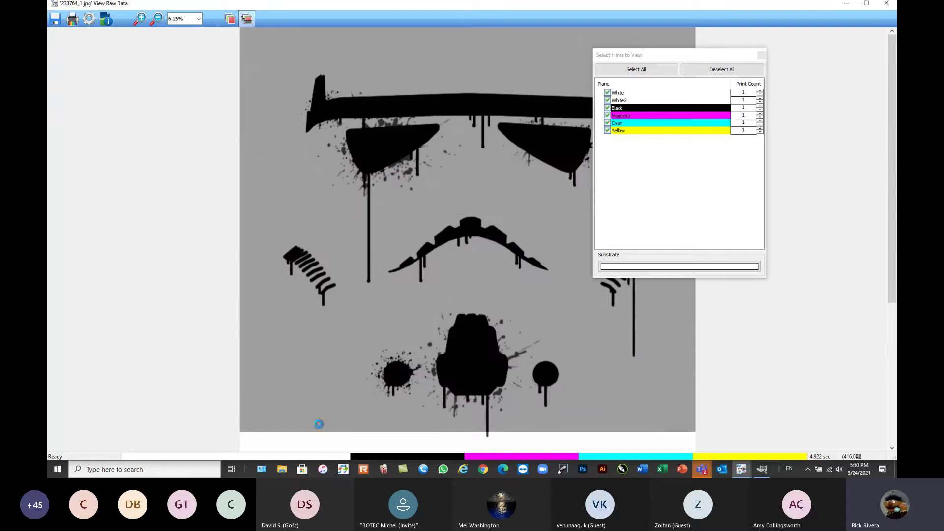
{"action": "left_click", "coordinate": [158, 19]}
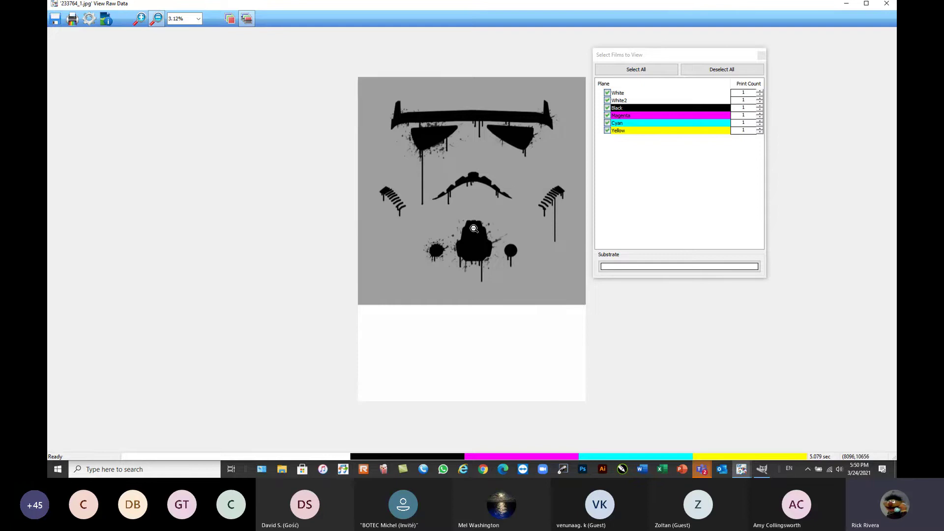
{"action": "left_click", "coordinate": [885, 6]}
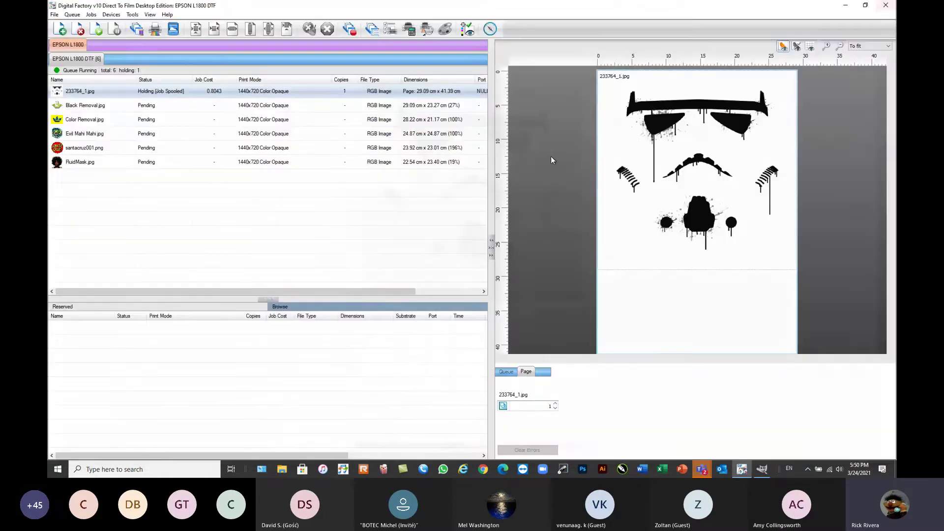
- Reopen the page of the spooled 233764_1.jpg job and select the job in the queue
{"action": "right_click", "coordinate": [95, 94]}
{"action": "left_click", "coordinate": [108, 139]}
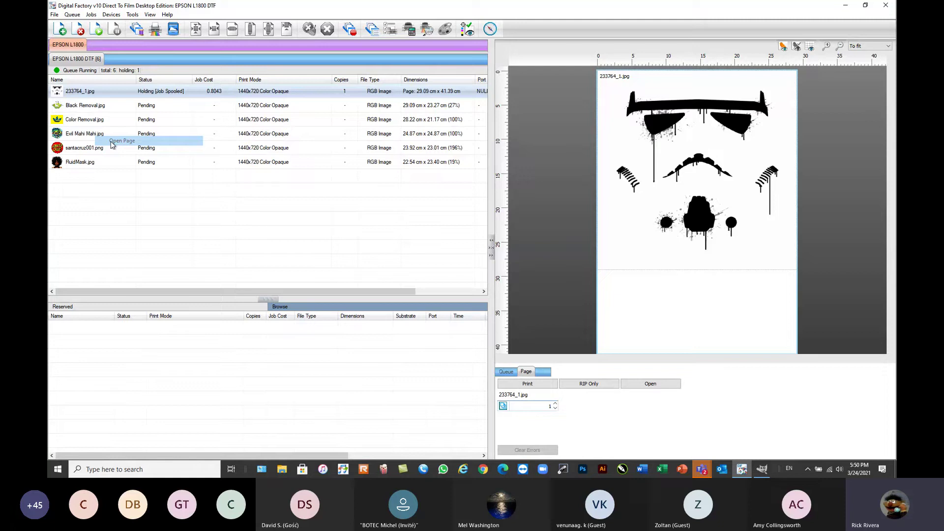
{"action": "left_click", "coordinate": [94, 94]}
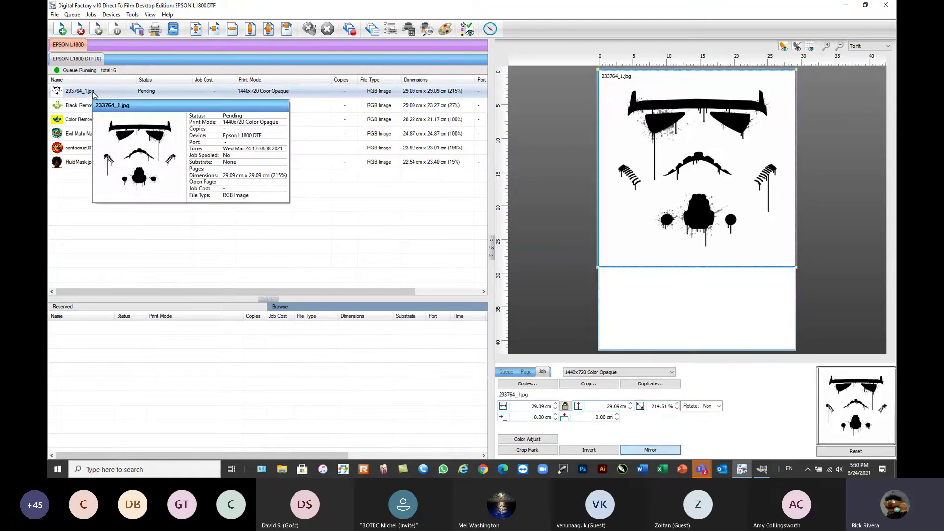
{"action": "right_click", "coordinate": [93, 94]}
{"action": "left_click", "coordinate": [119, 187]}
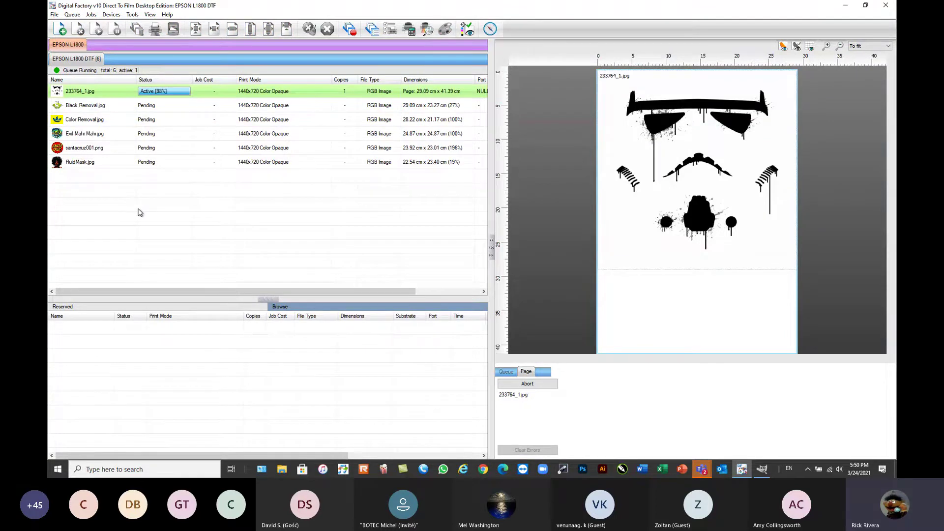
{"action": "right_click", "coordinate": [100, 93]}
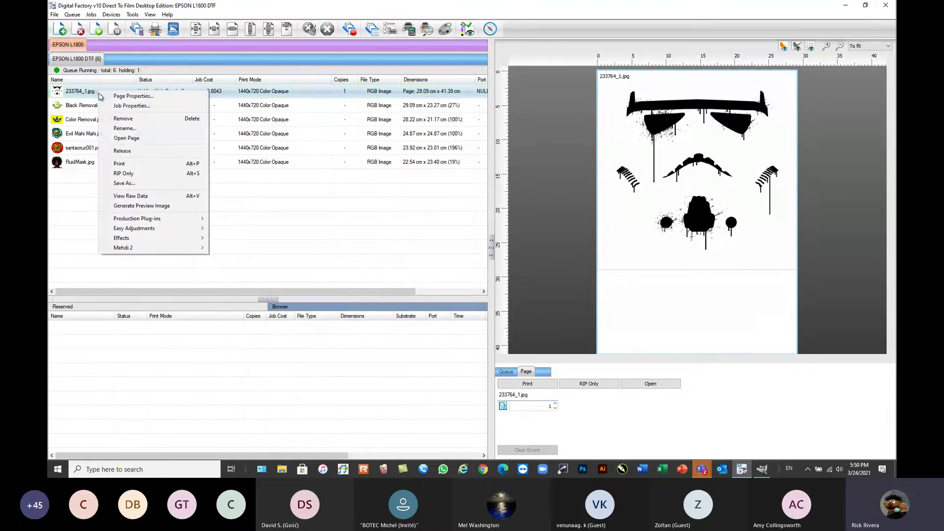
{"action": "left_click", "coordinate": [129, 138]}
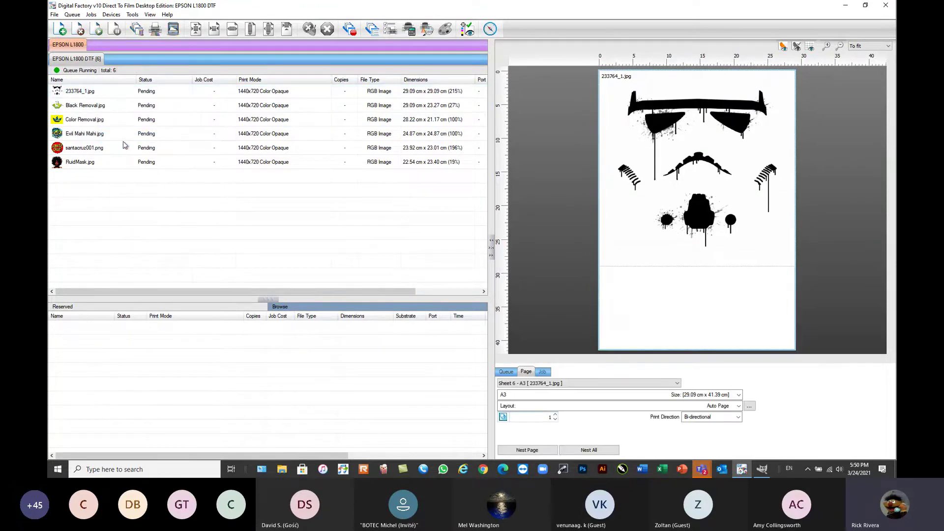
- Remove the white background of 233764_1.jpg with the KnockMeColorOut plug-in at its default settings
{"action": "left_click", "coordinate": [134, 92]}
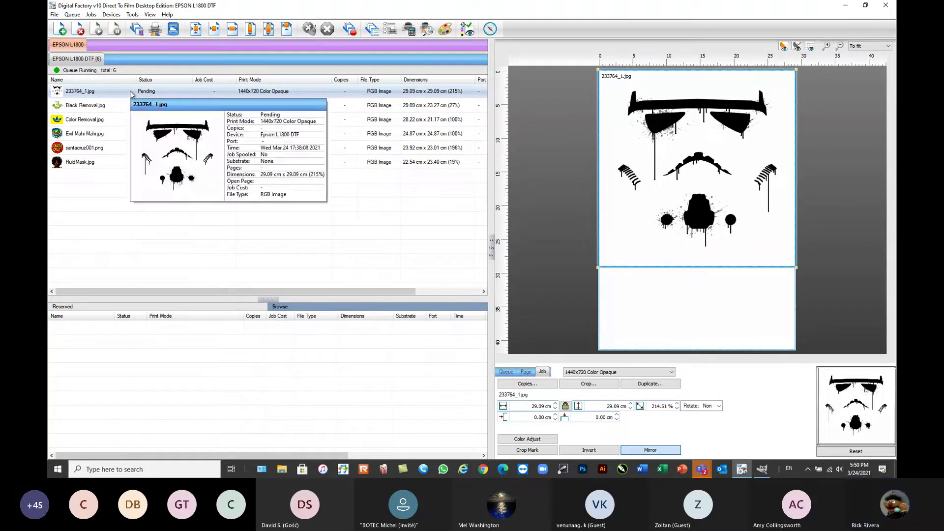
{"action": "right_click", "coordinate": [131, 92]}
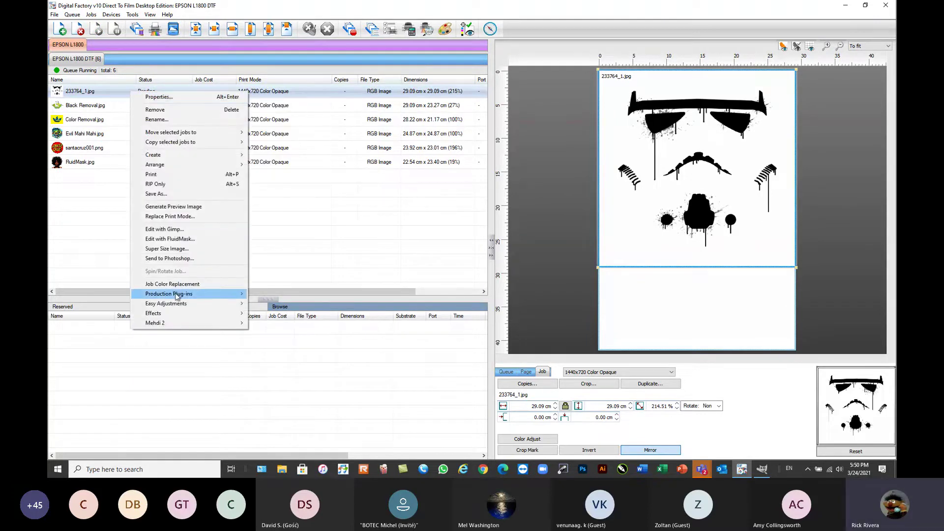
{"action": "mouse_move", "coordinate": [185, 294]}
{"action": "left_click", "coordinate": [276, 323]}
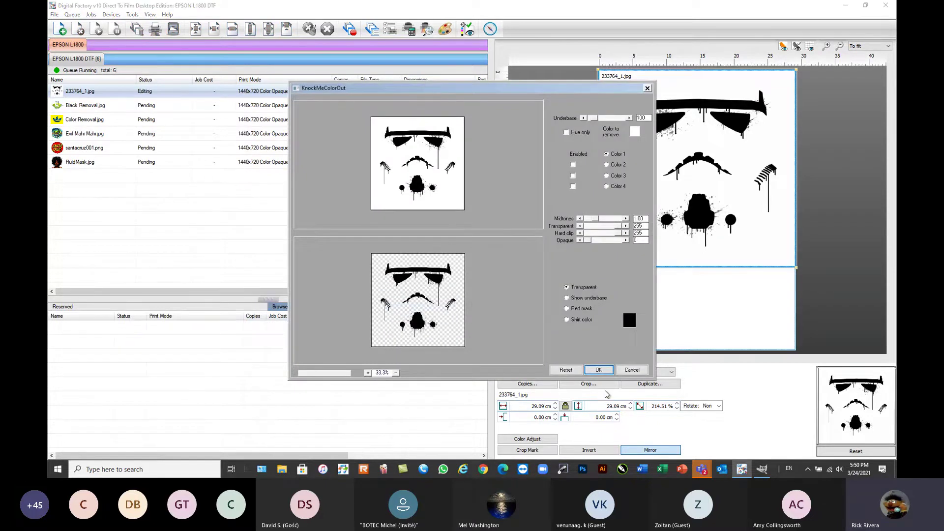
{"action": "left_click", "coordinate": [603, 373]}
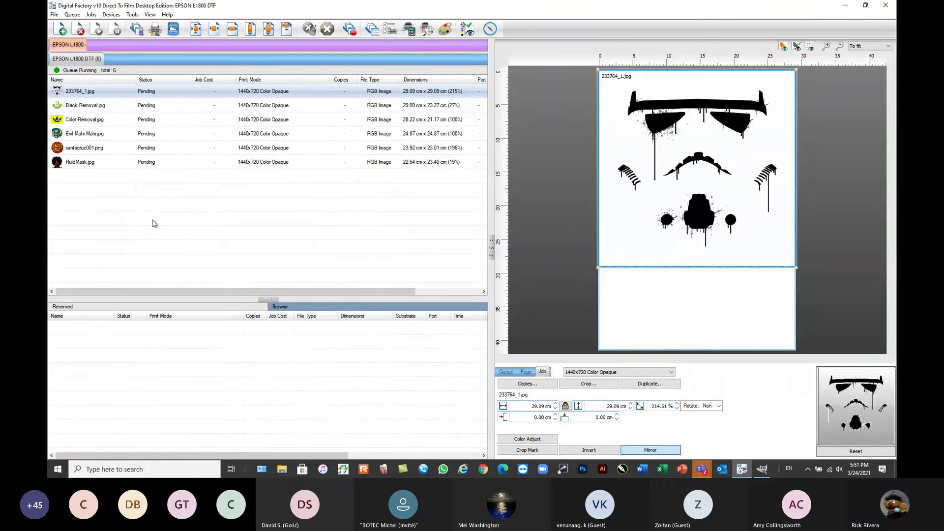
- RIP the knocked-out 233764_1.jpg job without printing and view its raw data with the white ink areas made visible
{"action": "right_click", "coordinate": [95, 90]}
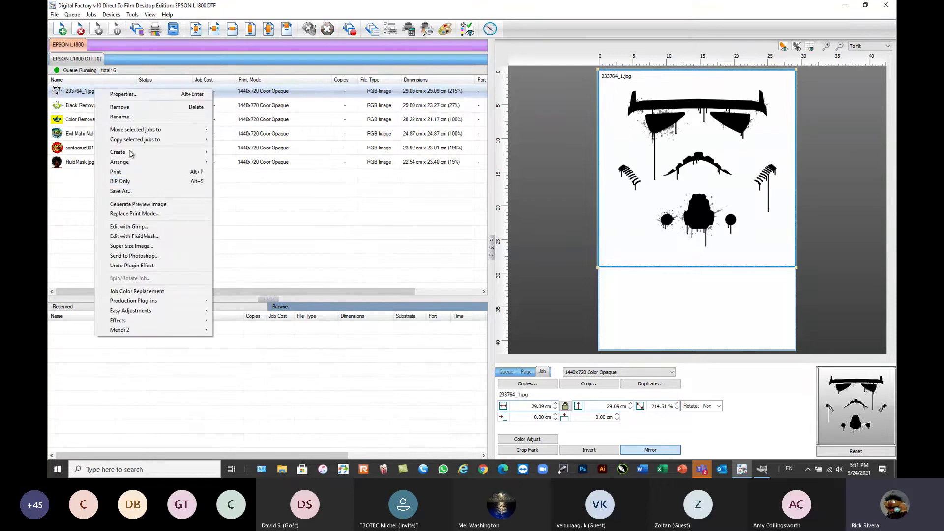
{"action": "left_click", "coordinate": [128, 183]}
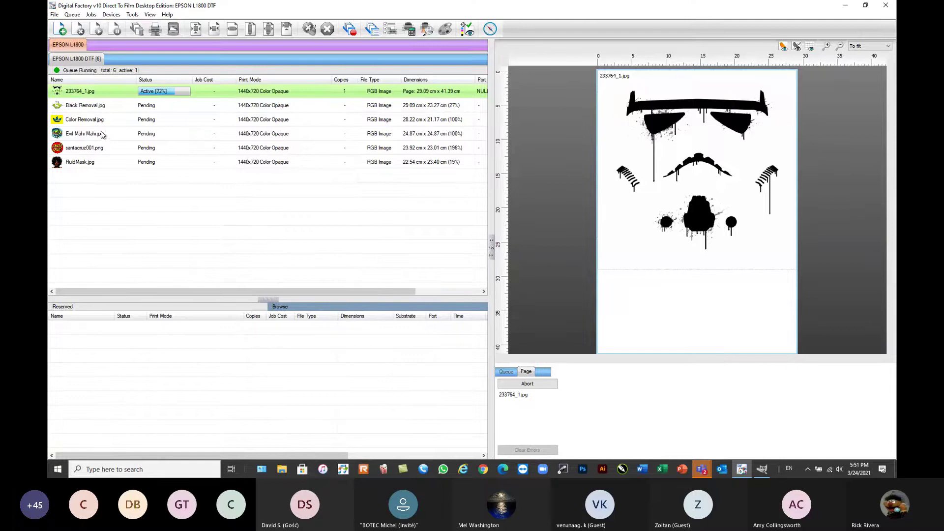
{"action": "mouse_move", "coordinate": [89, 95]}
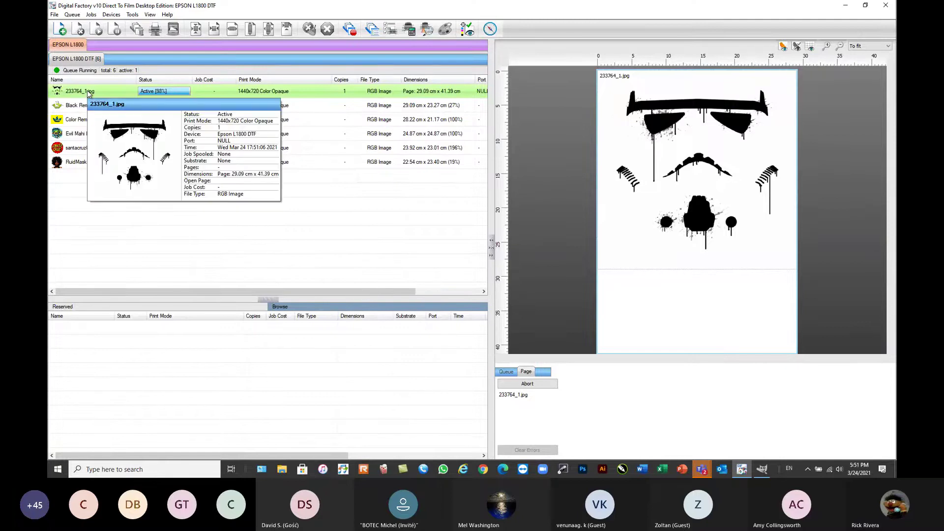
{"action": "right_click", "coordinate": [89, 93]}
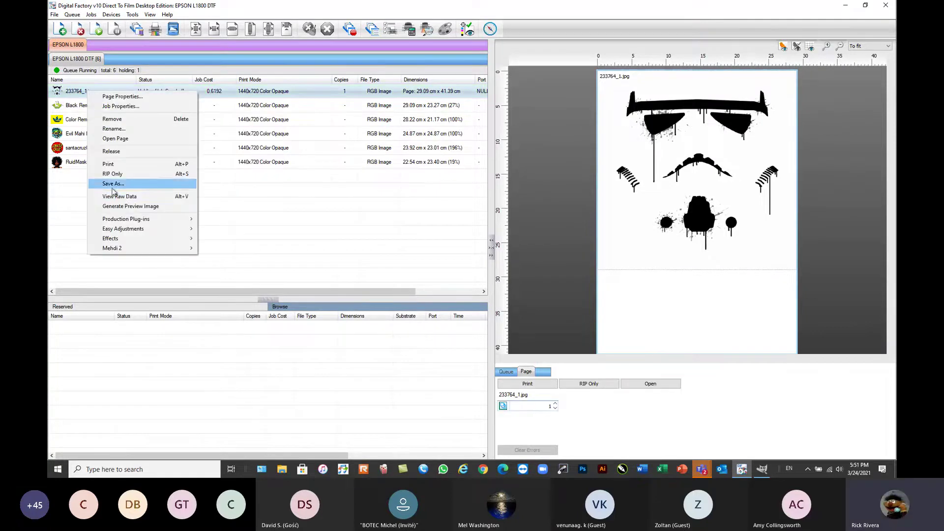
{"action": "left_click", "coordinate": [125, 198]}
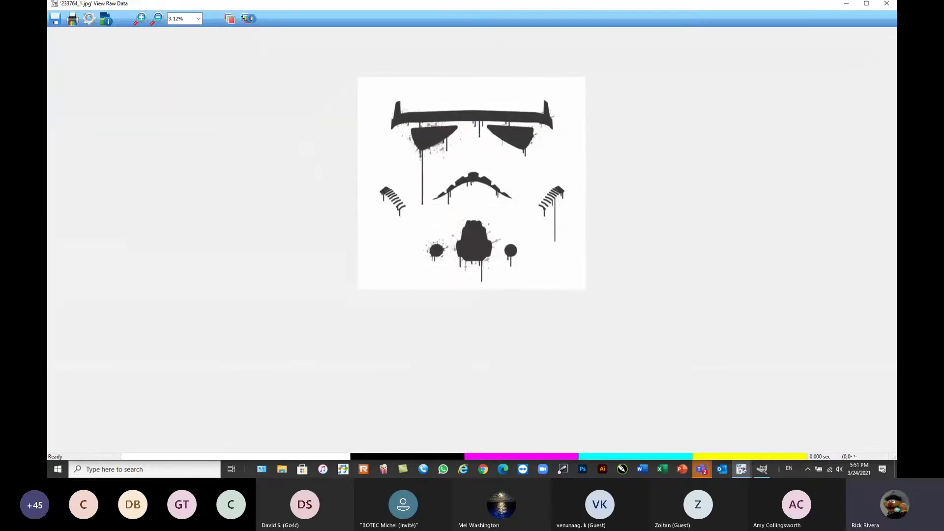
{"action": "left_click", "coordinate": [247, 19]}
{"action": "left_click", "coordinate": [247, 19]}
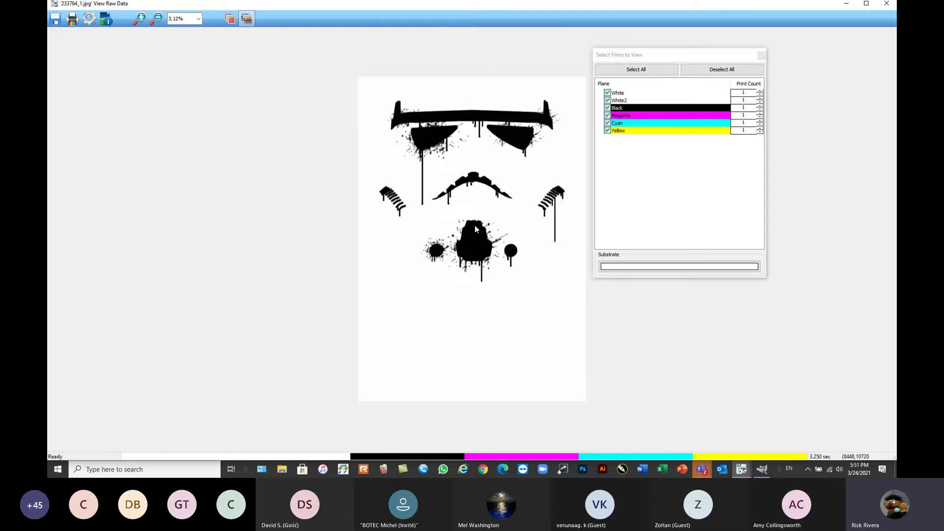
- Examine only the White and White2 films of the raw data, show all films again and close the viewer
{"action": "left_click", "coordinate": [719, 71]}
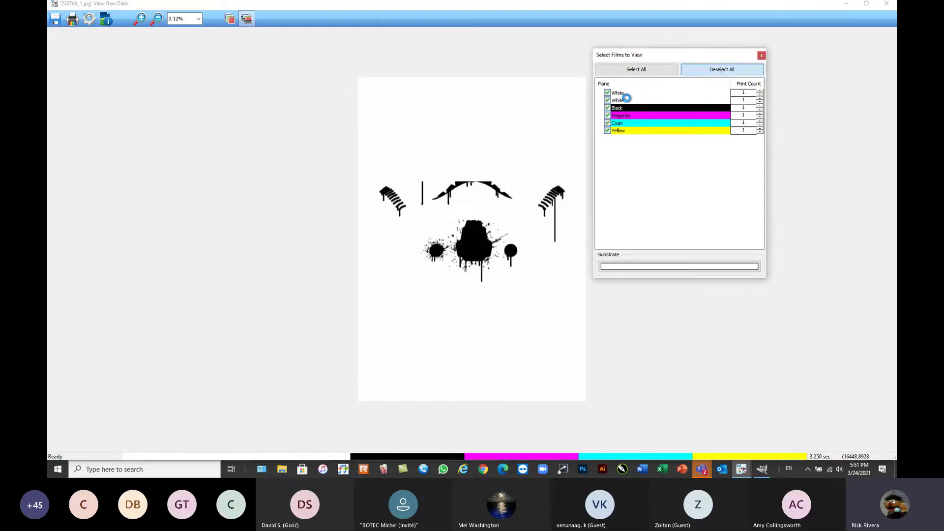
{"action": "left_click", "coordinate": [608, 93]}
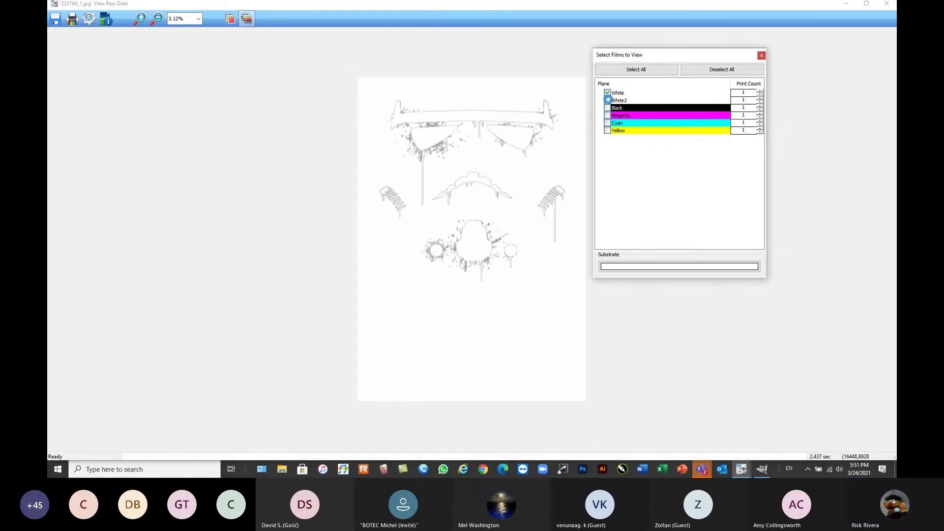
{"action": "left_click", "coordinate": [608, 100]}
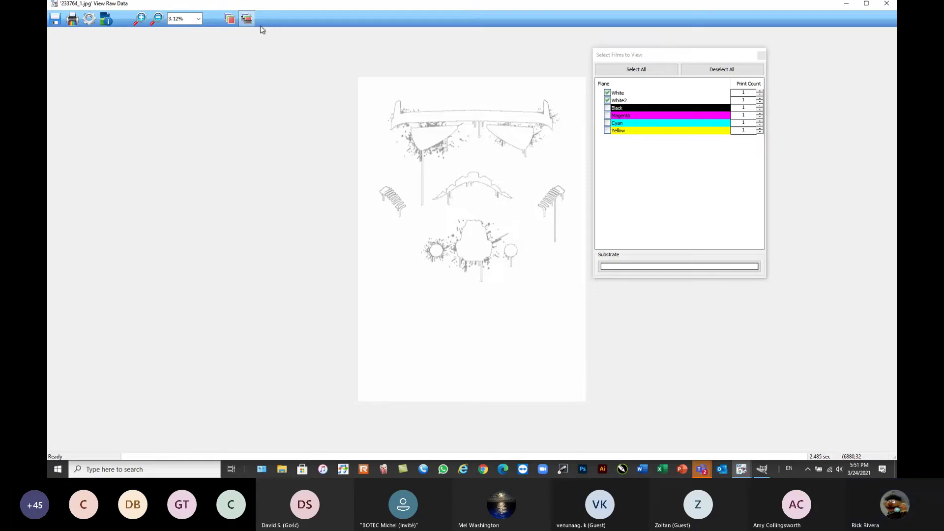
{"action": "left_click", "coordinate": [635, 68]}
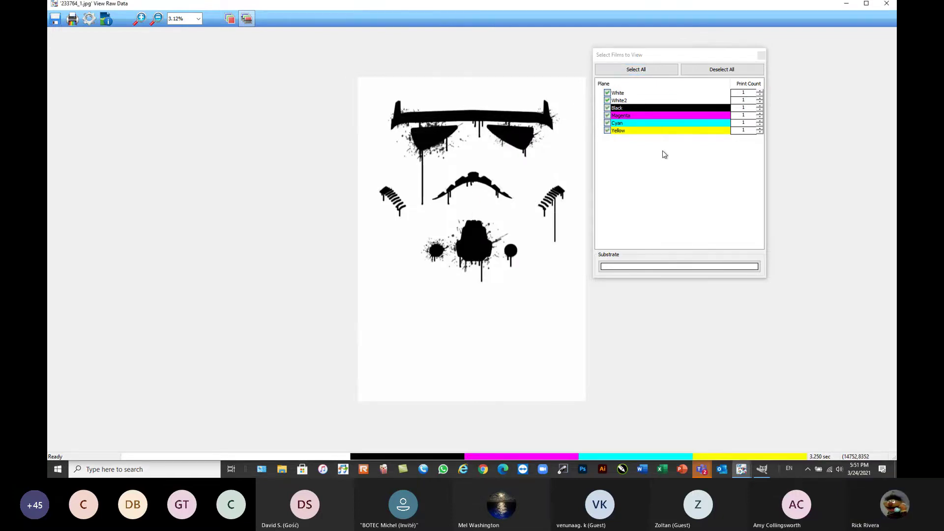
{"action": "left_click", "coordinate": [887, 4]}
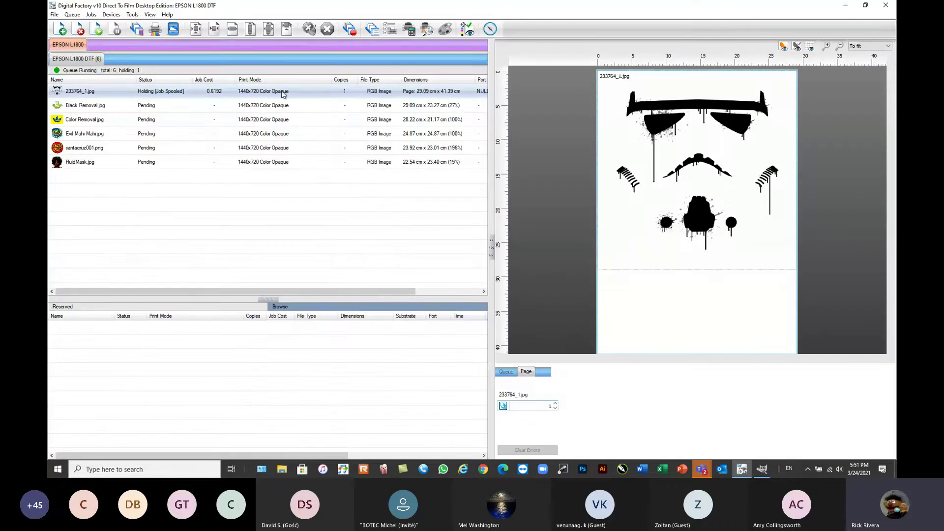
- Open the page of the spooled 233764_1.jpg job so that its settings can be edited again
{"action": "right_click", "coordinate": [136, 90]}
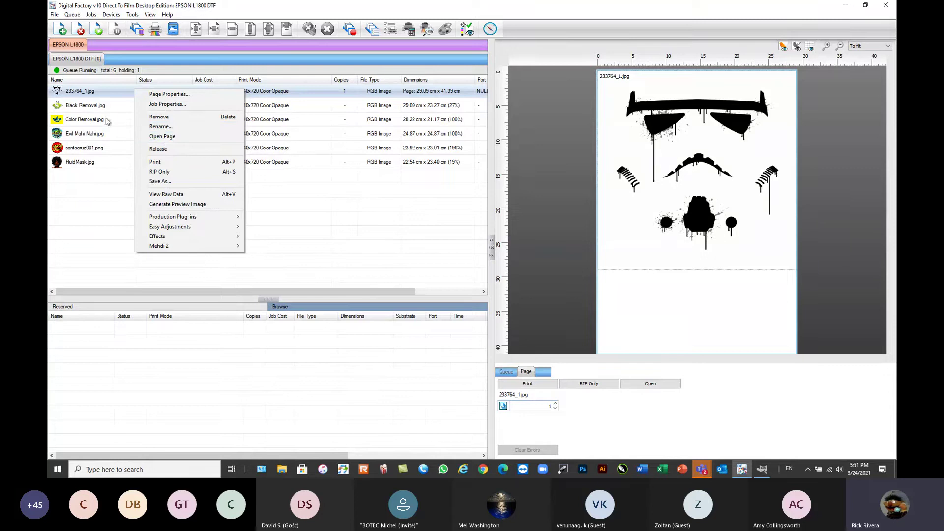
{"action": "left_click", "coordinate": [109, 95]}
{"action": "right_click", "coordinate": [127, 95]}
{"action": "left_click", "coordinate": [140, 126]}
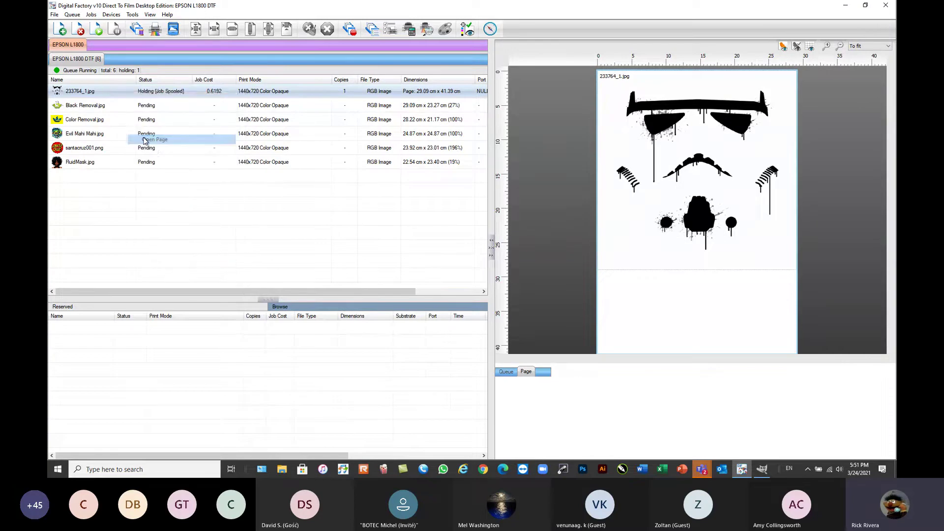
{"action": "double_click", "coordinate": [114, 94]}
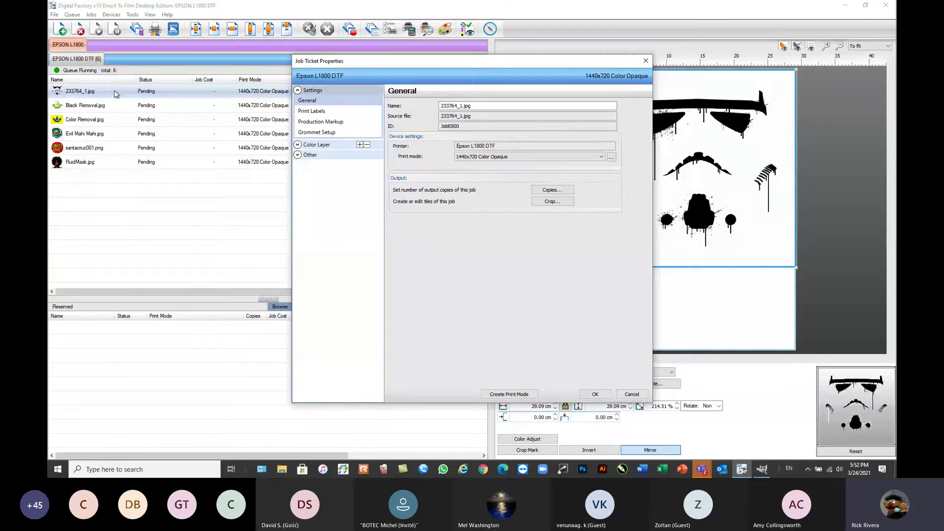
{"action": "left_click", "coordinate": [631, 395]}
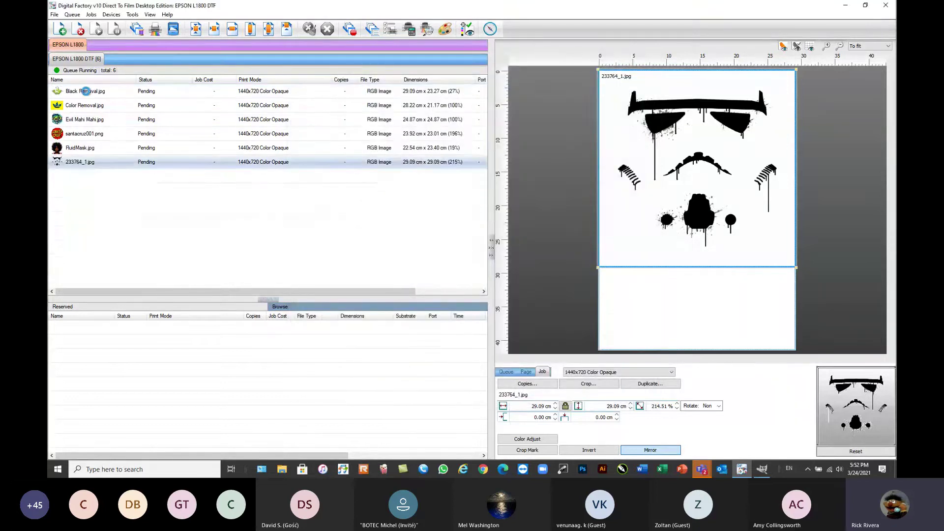
{"action": "double_click", "coordinate": [91, 165]}
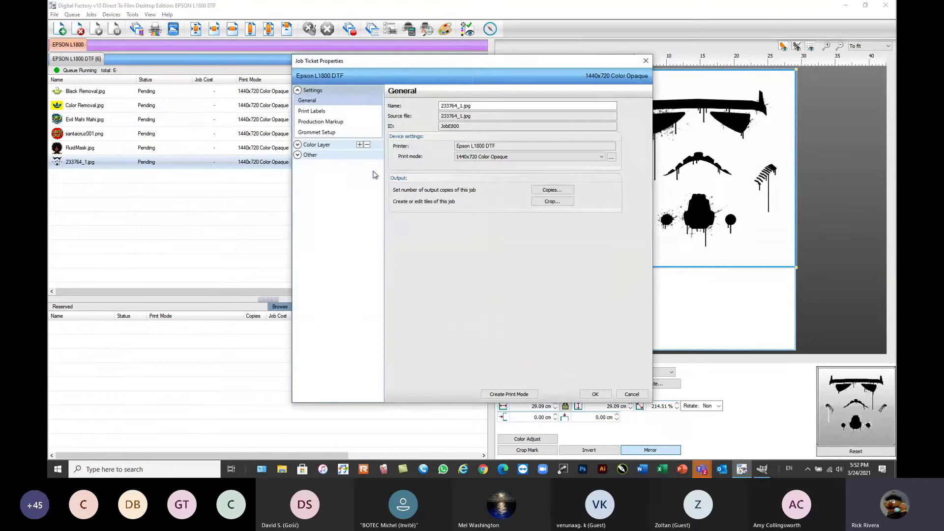
{"action": "left_click", "coordinate": [646, 61]}
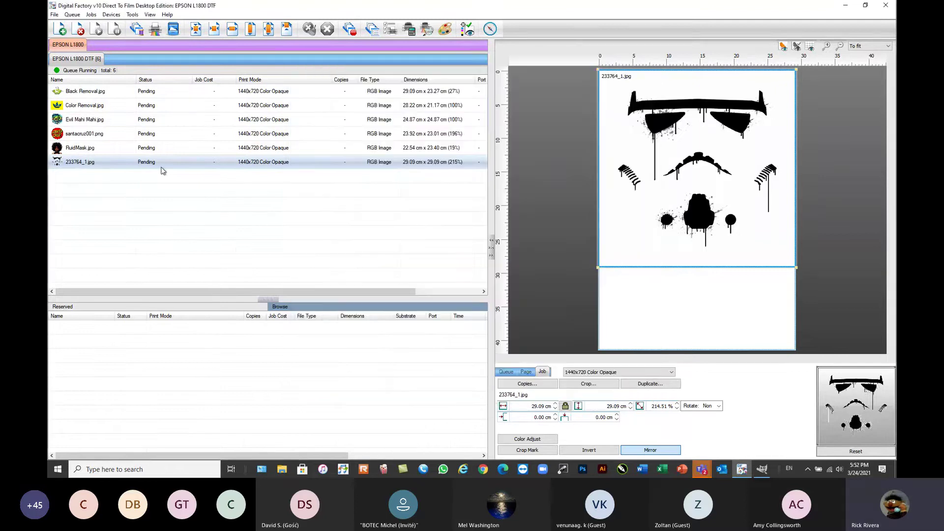
- Display the Color Layer processing options in the job properties of 233764_1.jpg
{"action": "double_click", "coordinate": [148, 161]}
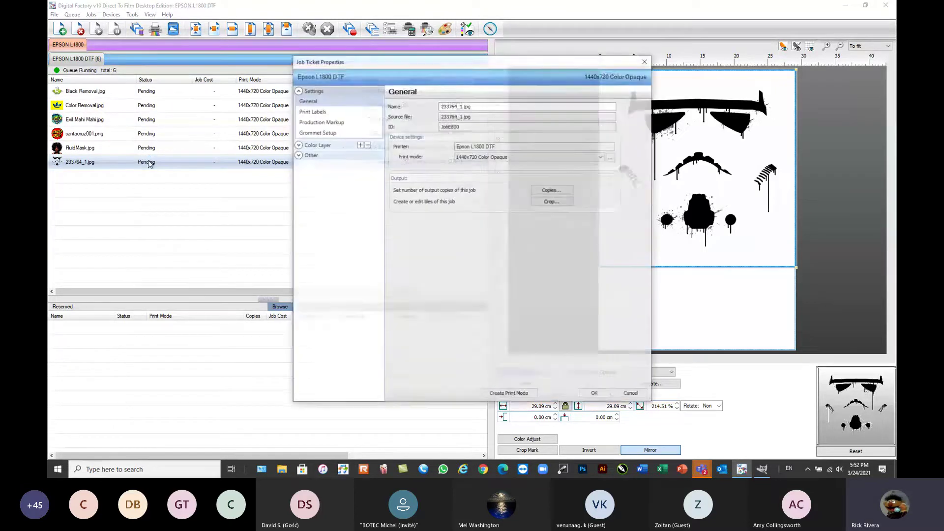
{"action": "left_click", "coordinate": [317, 147]}
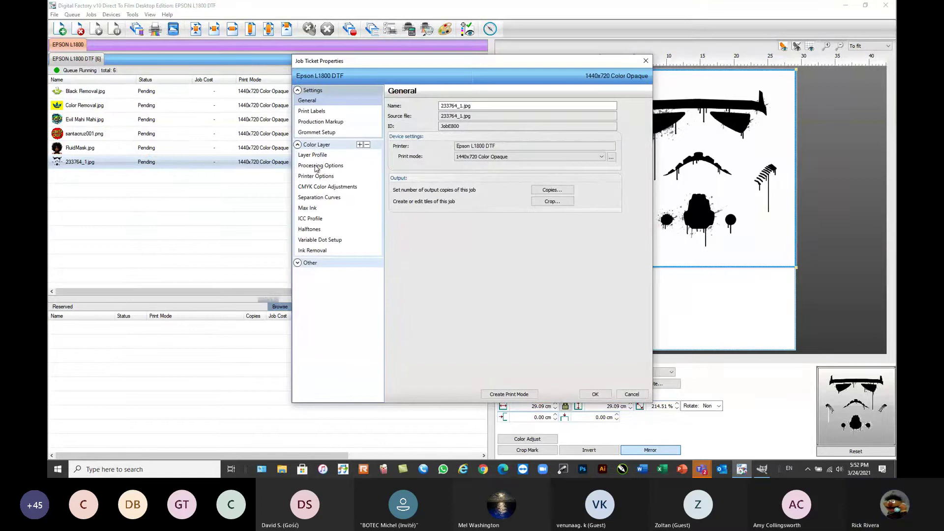
{"action": "left_click", "coordinate": [322, 166]}
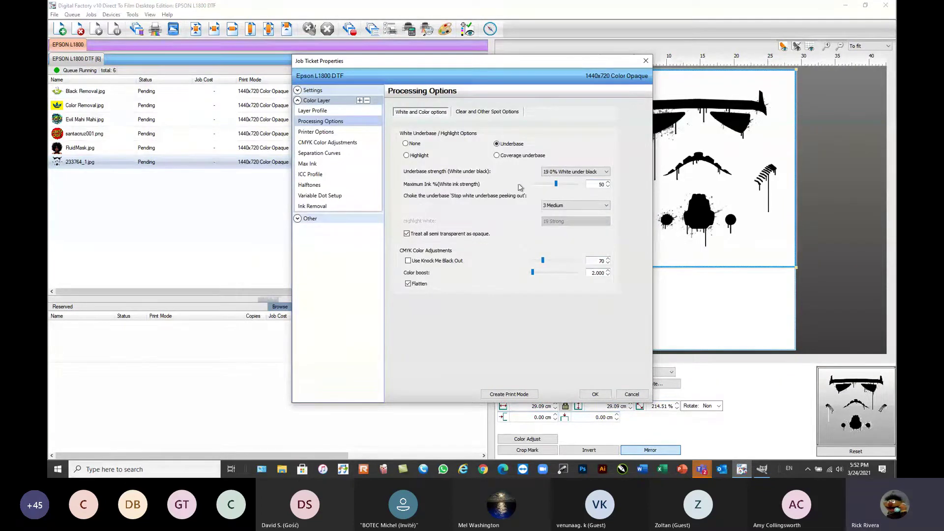
- Set the underbase strength of 233764_1.jpg to Strong 100% White under black, raise its maximum ink to the upper limit, and apply the changes
{"action": "left_click", "coordinate": [573, 174]}
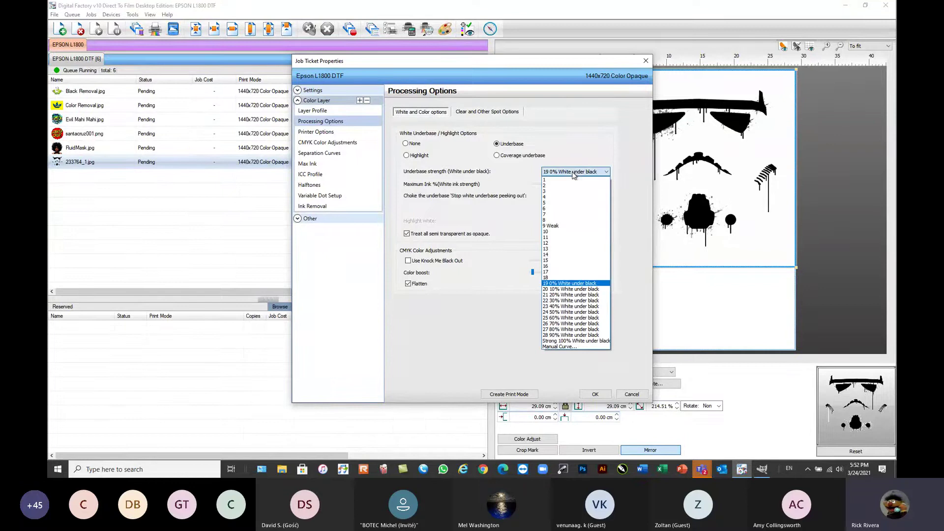
{"action": "left_click", "coordinate": [573, 173]}
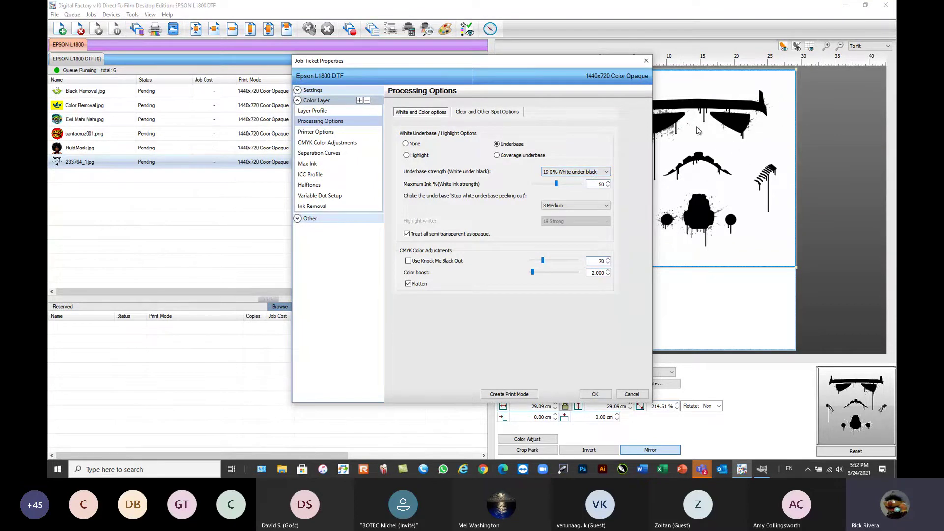
{"action": "left_click", "coordinate": [590, 172]}
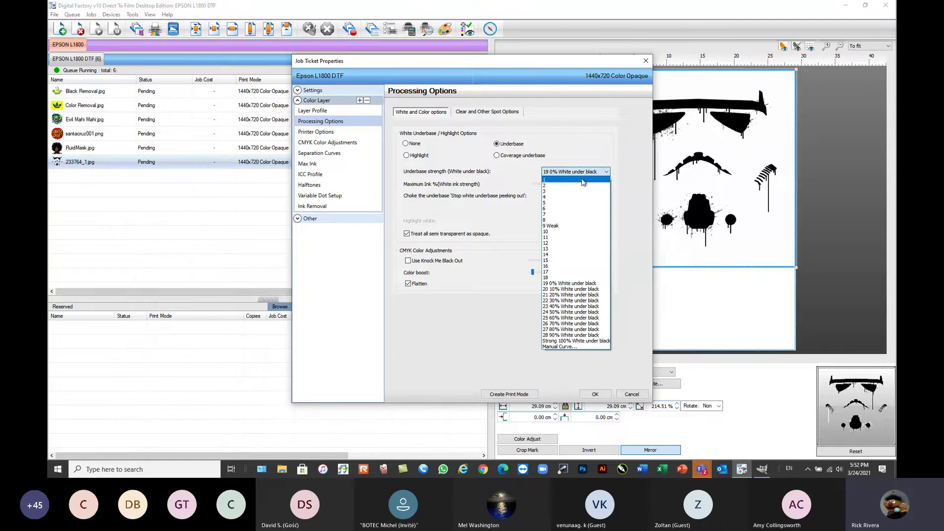
{"action": "left_click", "coordinate": [569, 340]}
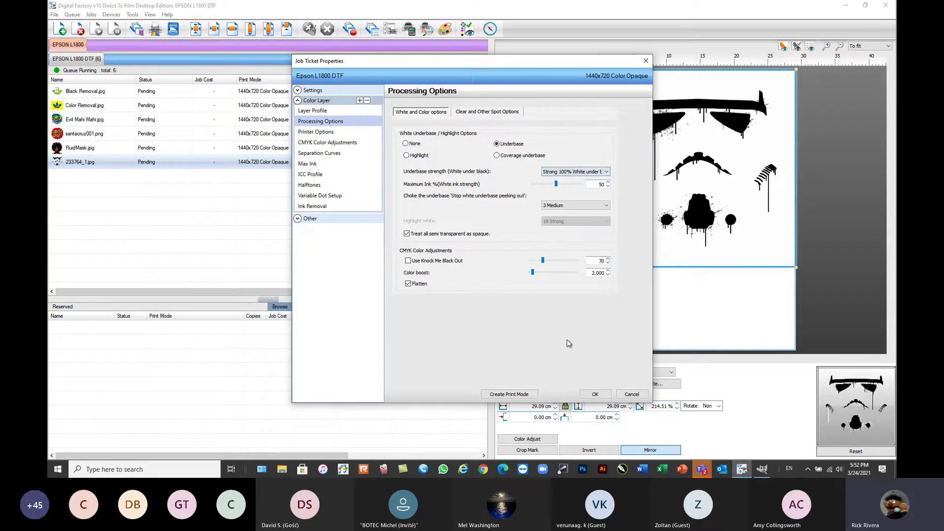
{"action": "left_click_drag", "start_coordinate": [557, 187], "coordinate": [612, 188]}
{"action": "left_click", "coordinate": [595, 395]}
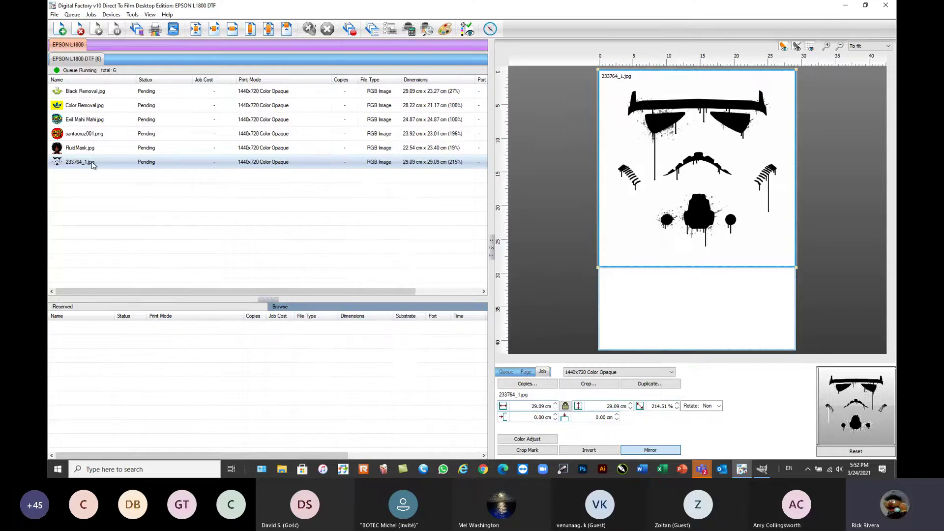
- RIP the 233764_1.jpg job without printing and open the raw data of the spooled page
{"action": "right_click", "coordinate": [93, 165]}
{"action": "left_click", "coordinate": [124, 249]}
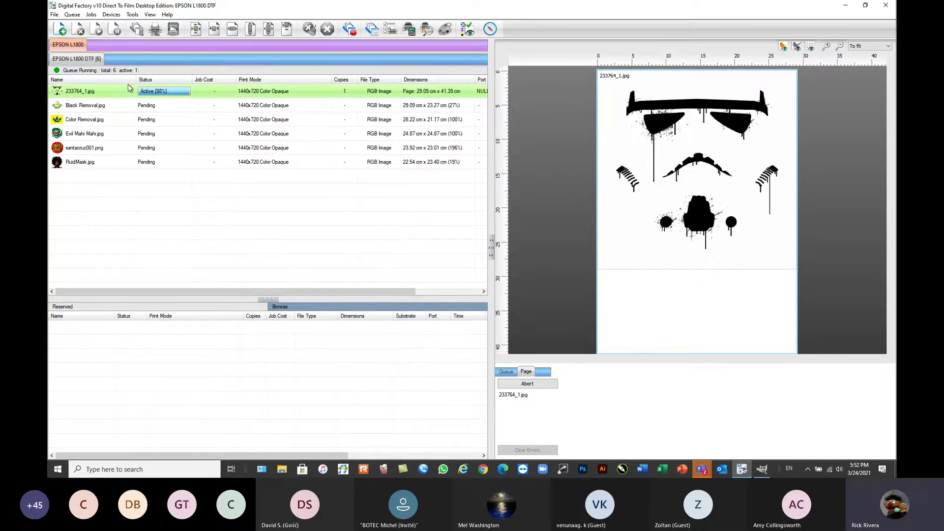
{"action": "mouse_move", "coordinate": [114, 92]}
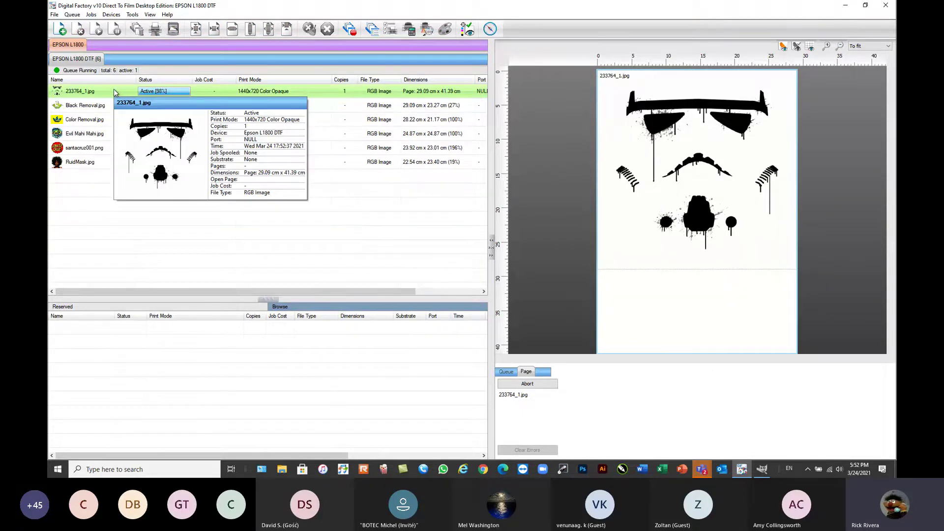
{"action": "right_click", "coordinate": [114, 91]}
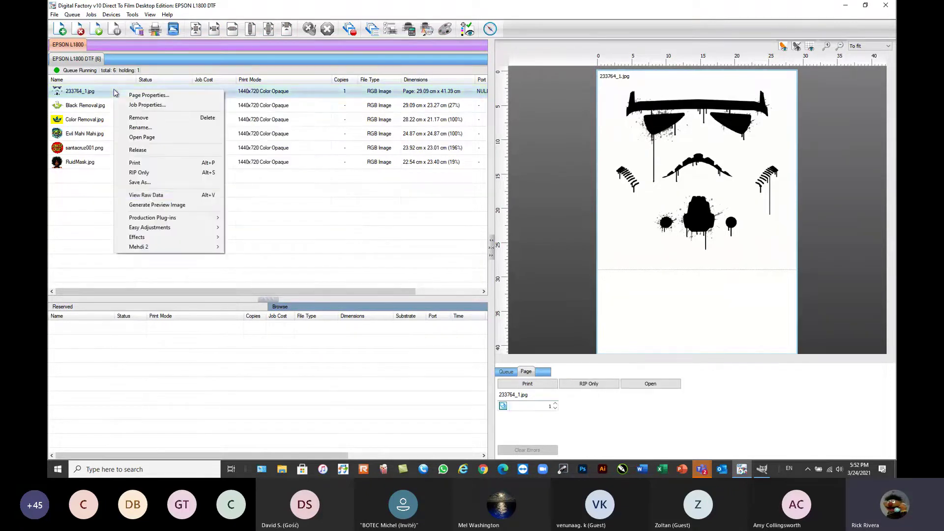
{"action": "left_click", "coordinate": [146, 195]}
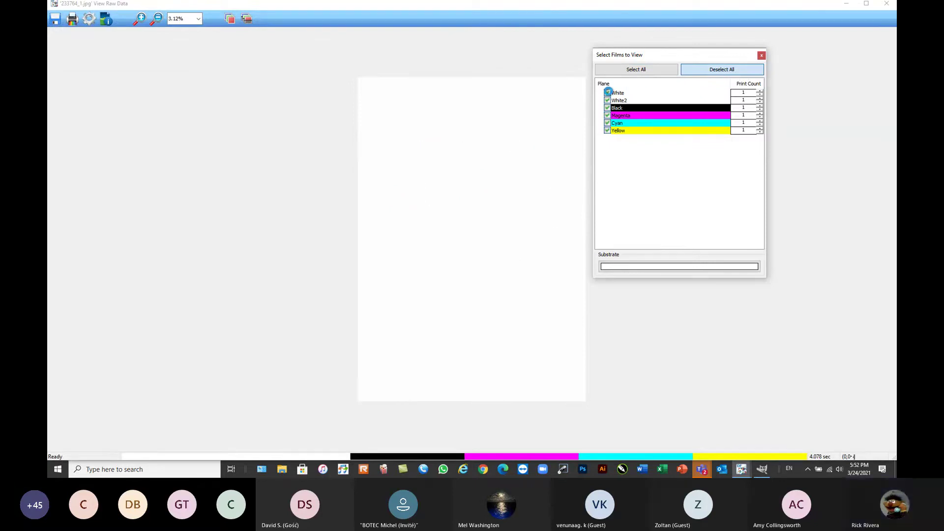
- Examine only the White and White2 films of the raw data with the white ink areas made visible, and close the viewer
{"action": "left_click", "coordinate": [608, 92]}
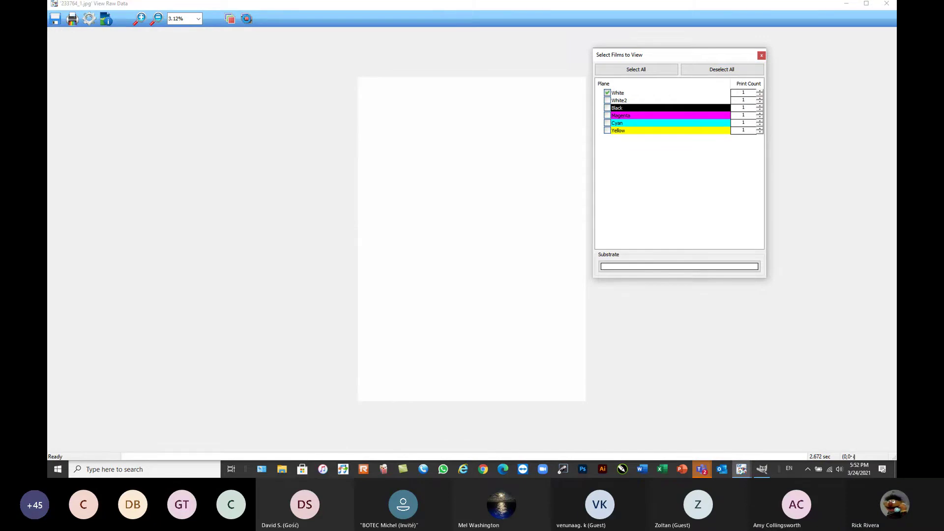
{"action": "left_click", "coordinate": [247, 18]}
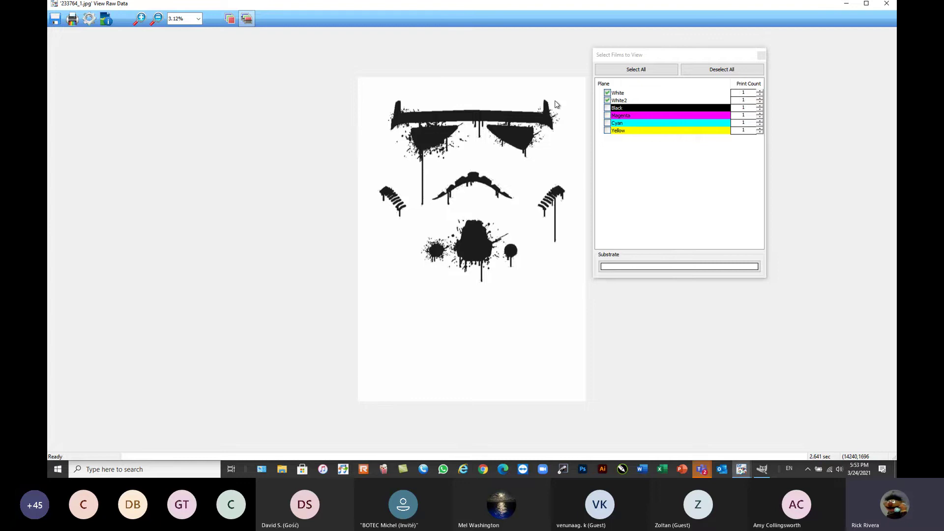
{"action": "left_click", "coordinate": [889, 6]}
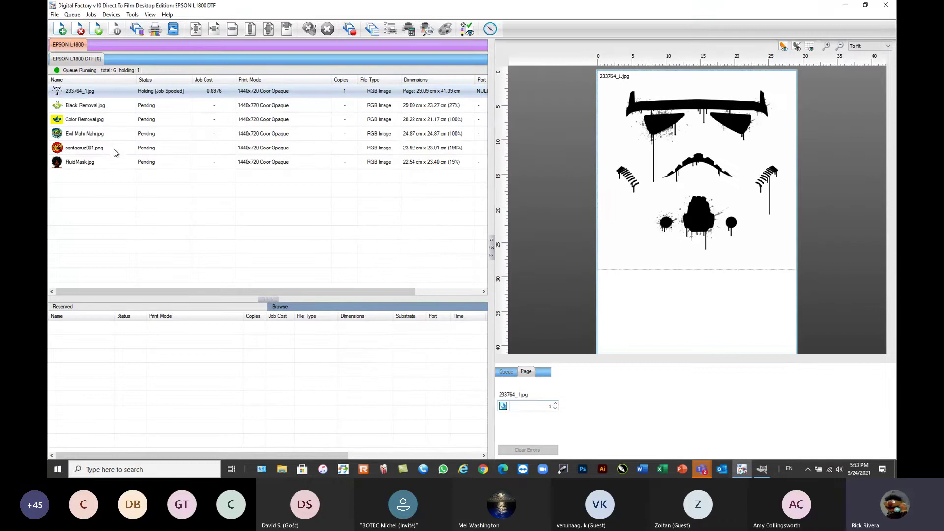
- Open the spooled 233764_1.jpg page to return its job to the queue, and enlarge santacruz001.png to the 29.09 cm page width
{"action": "mouse_move", "coordinate": [92, 94]}
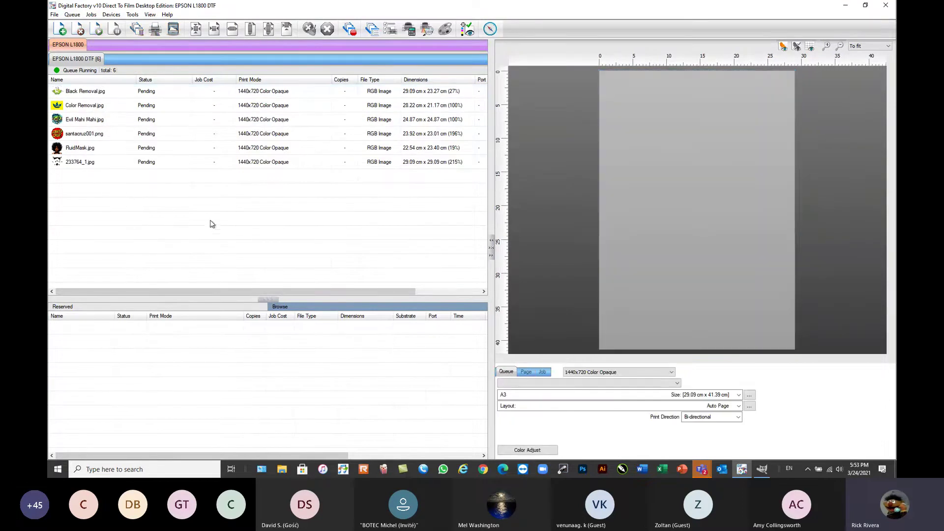
{"action": "left_click", "coordinate": [78, 109]}
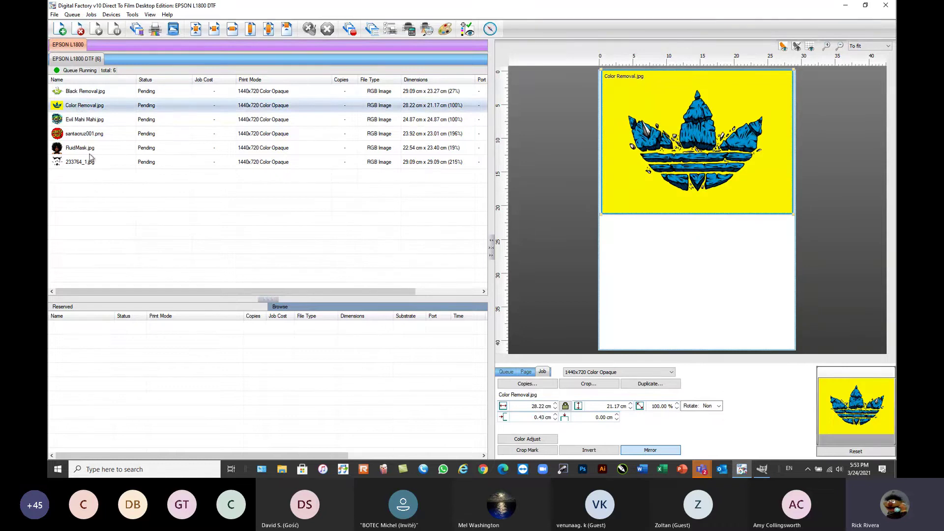
{"action": "left_click", "coordinate": [74, 134]}
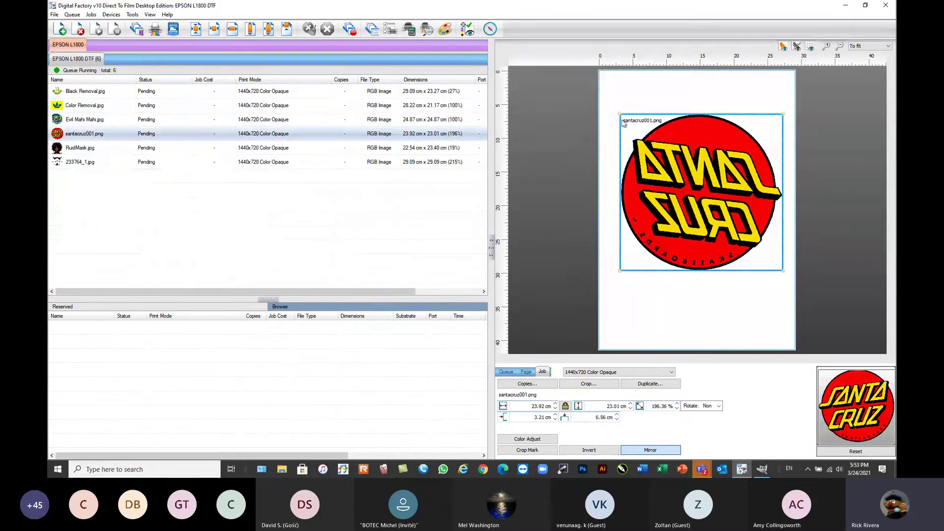
{"action": "left_click_drag", "start_coordinate": [621, 117], "coordinate": [603, 97]}
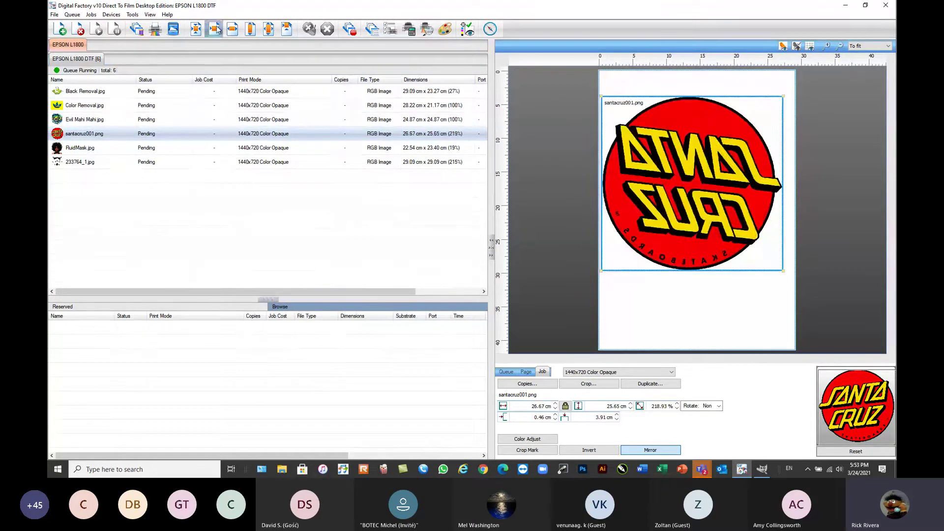
{"action": "left_click", "coordinate": [269, 29]}
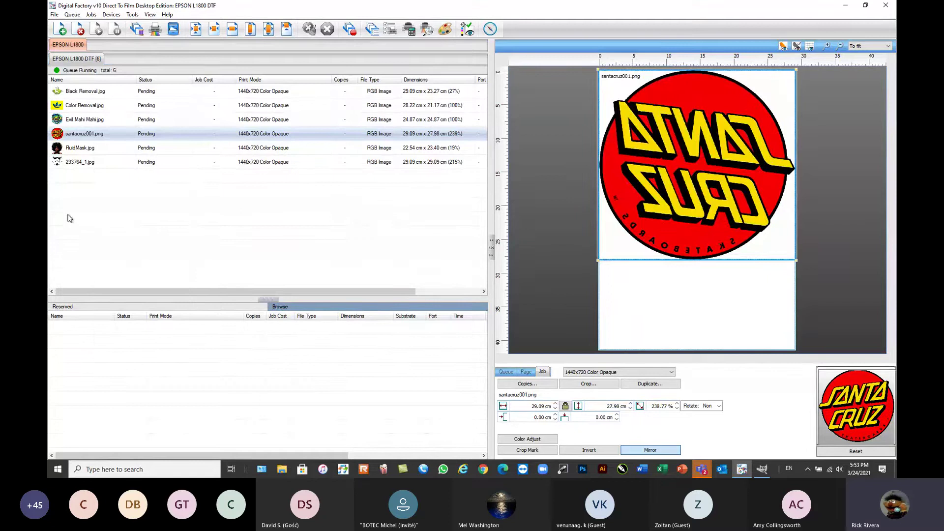
- Open the Distressed effect for the santacruz001.png job and show its preview at 33.3%
{"action": "right_click", "coordinate": [96, 139]}
{"action": "mouse_move", "coordinate": [156, 367]}
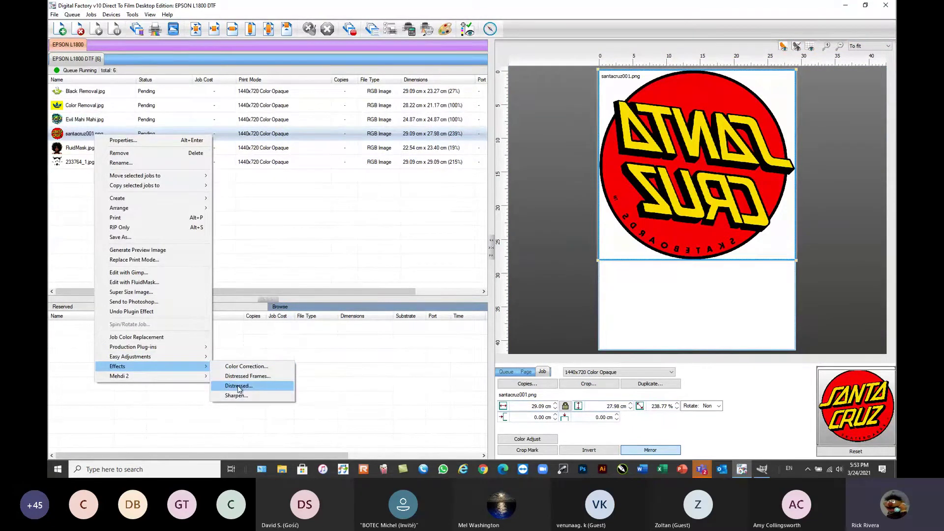
{"action": "left_click", "coordinate": [239, 386]}
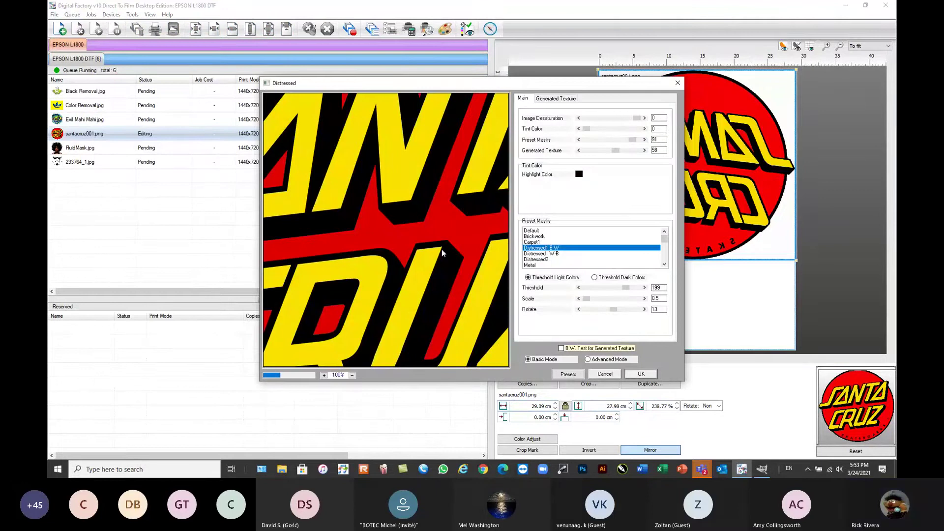
{"action": "left_click", "coordinate": [352, 376]}
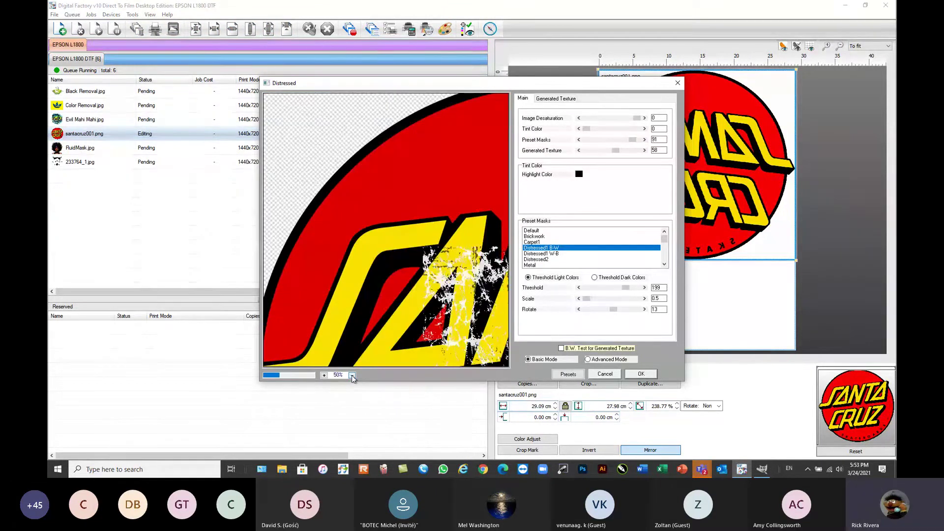
{"action": "left_click", "coordinate": [352, 375]}
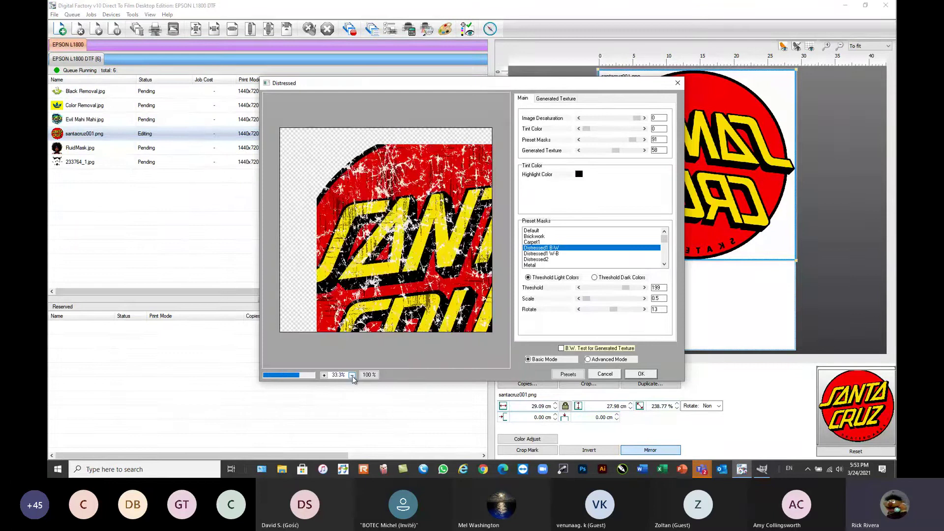
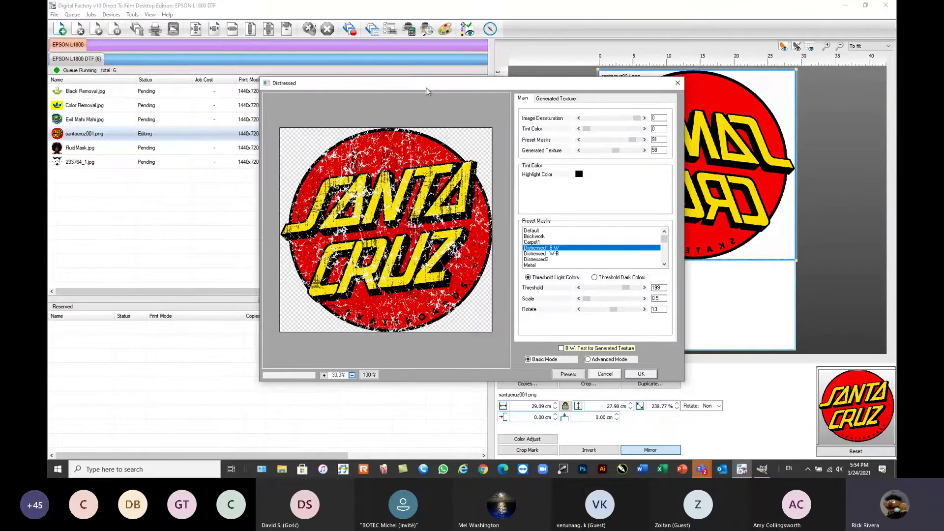
- Set Preset Masks to 80 and Generated Texture to 82, and try the Distressed1 W-B mask before returning to Distressed1 B-W
{"action": "left_click_drag", "start_coordinate": [427, 89], "coordinate": [414, 87]}
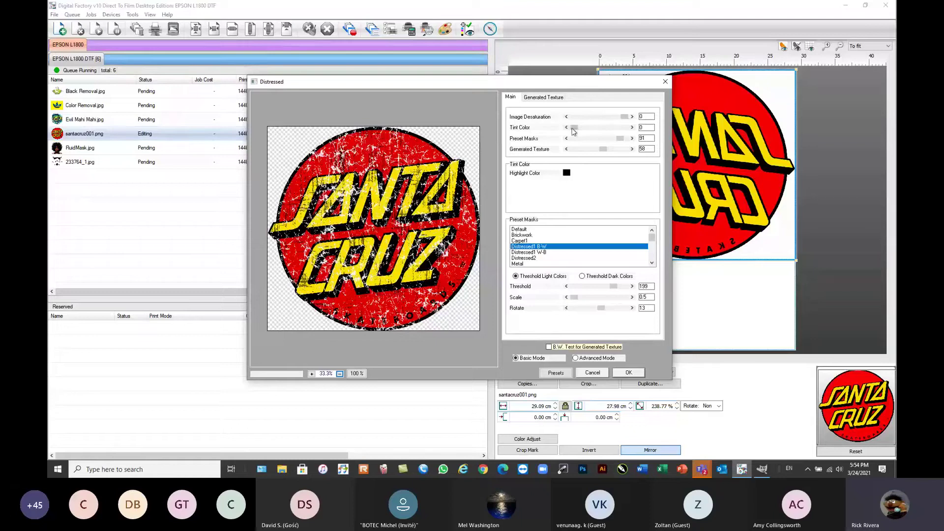
{"action": "left_click_drag", "start_coordinate": [575, 129], "coordinate": [623, 153]}
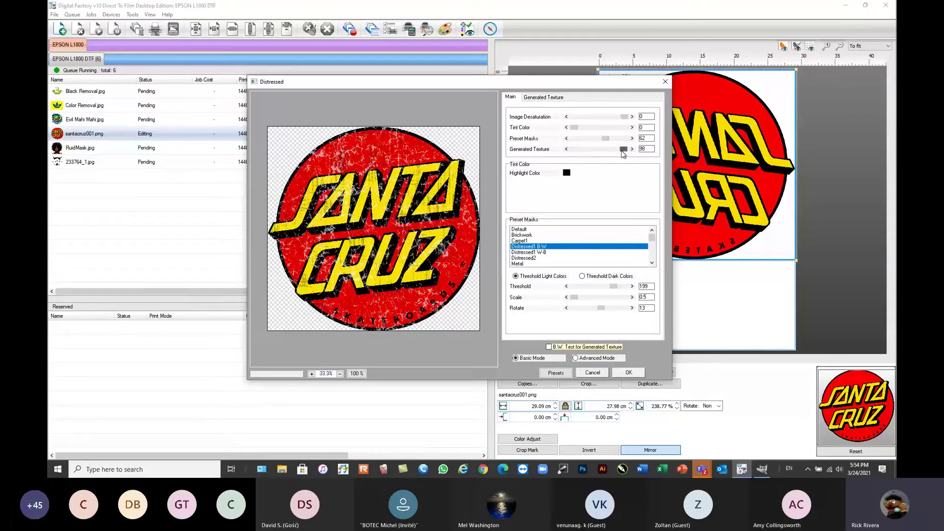
{"action": "left_click", "coordinate": [614, 143]}
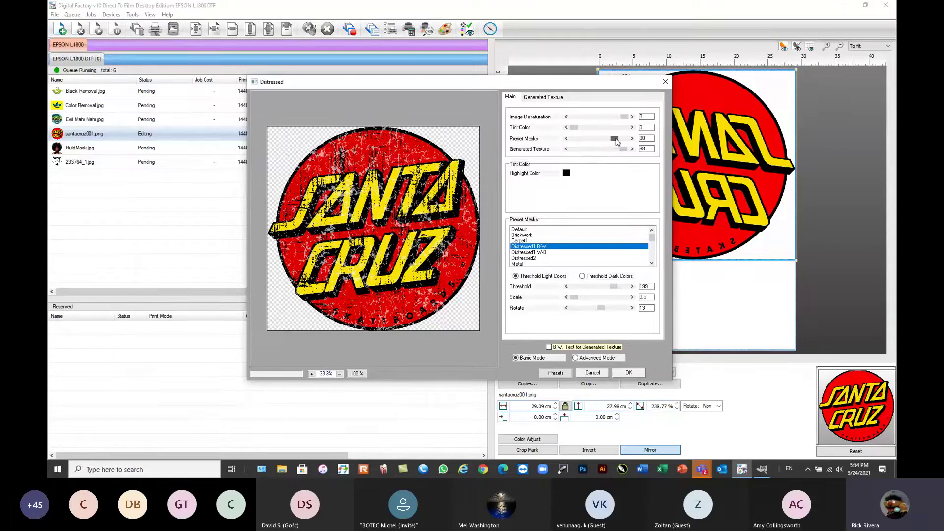
{"action": "left_click_drag", "start_coordinate": [622, 154], "coordinate": [615, 153]}
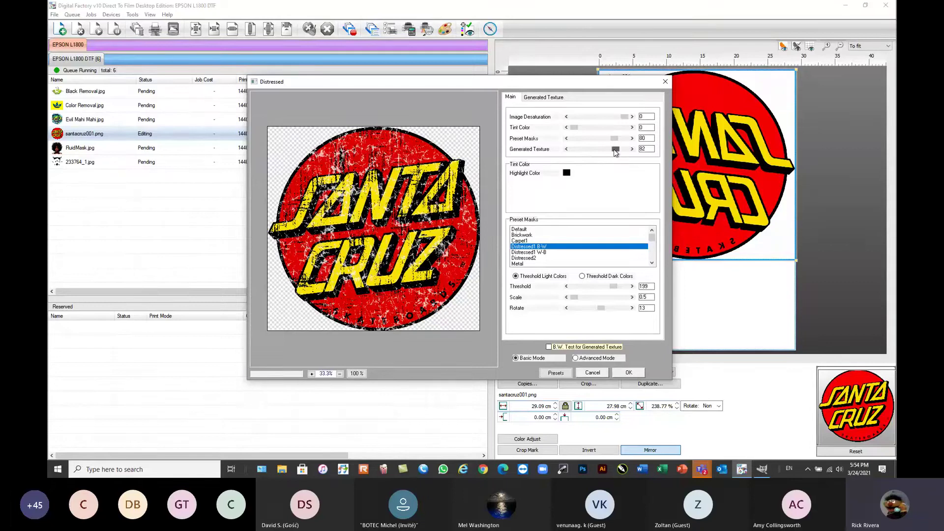
{"action": "left_click", "coordinate": [539, 253]}
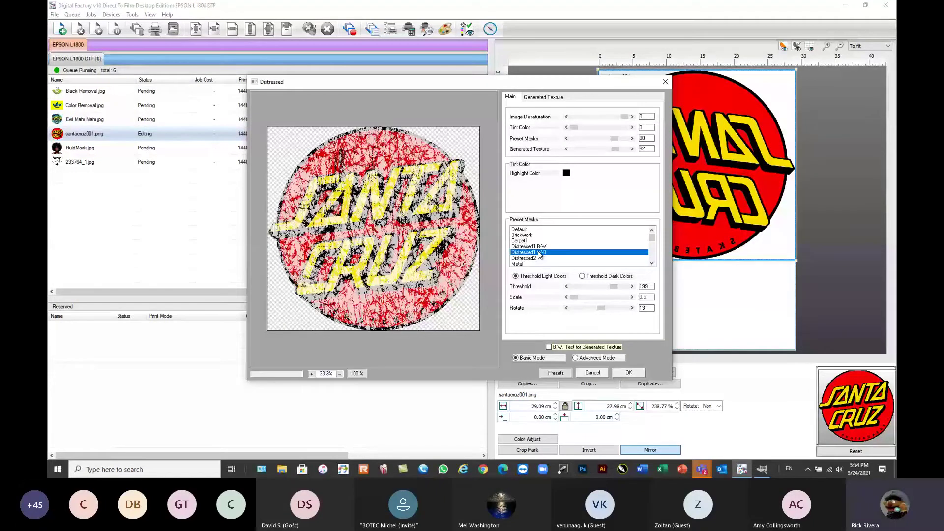
{"action": "key", "text": "Up"}
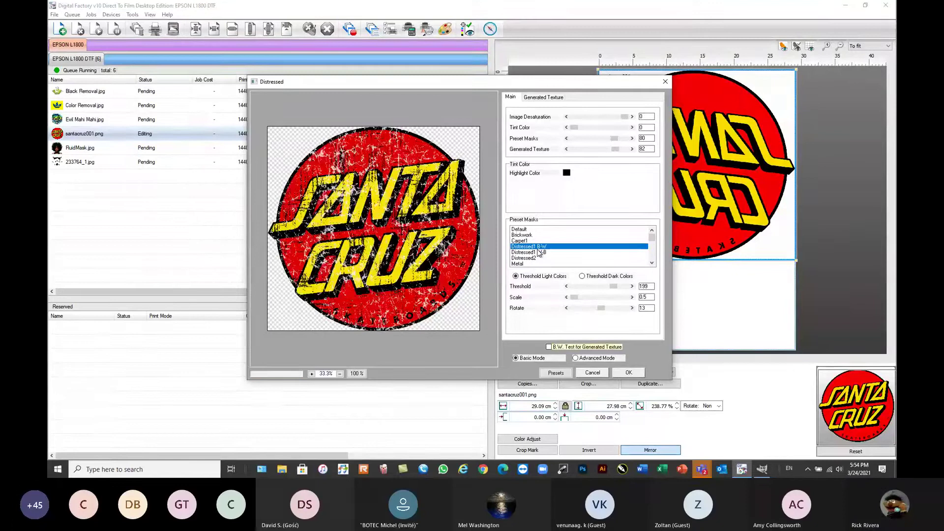
- Set the generated texture's color to medium gray
{"action": "left_click", "coordinate": [543, 98]}
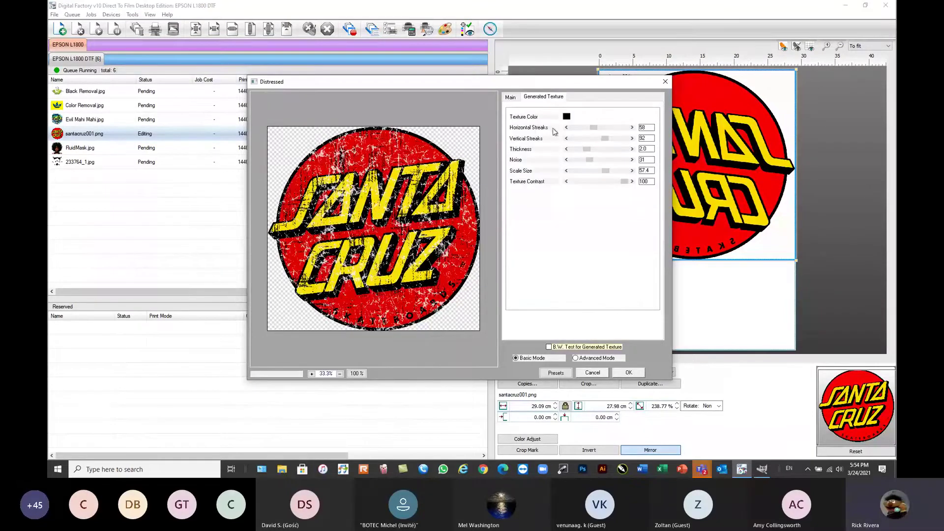
{"action": "left_click", "coordinate": [567, 117]}
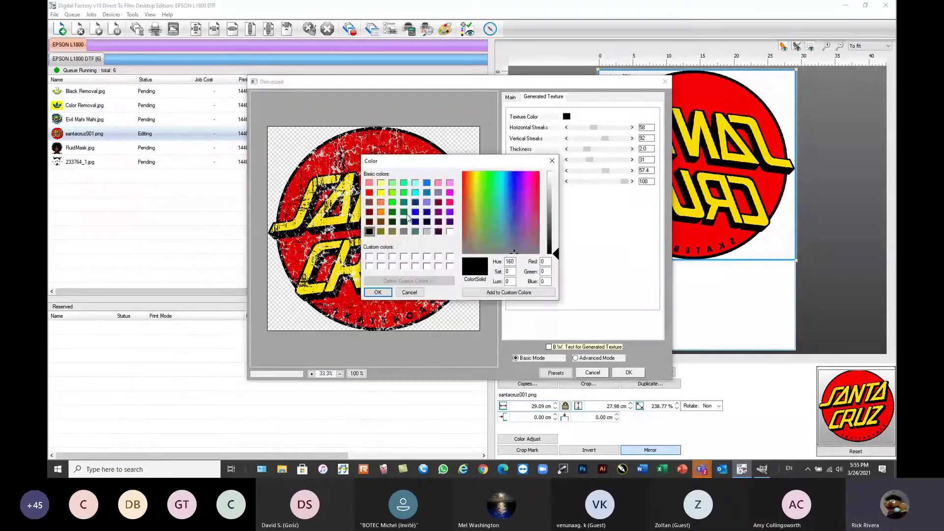
{"action": "left_click", "coordinate": [404, 232]}
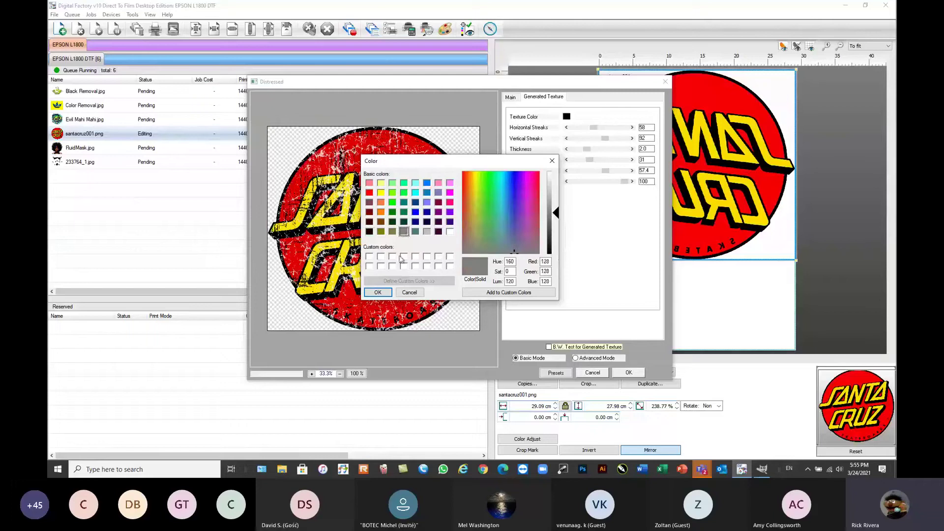
{"action": "left_click", "coordinate": [377, 292]}
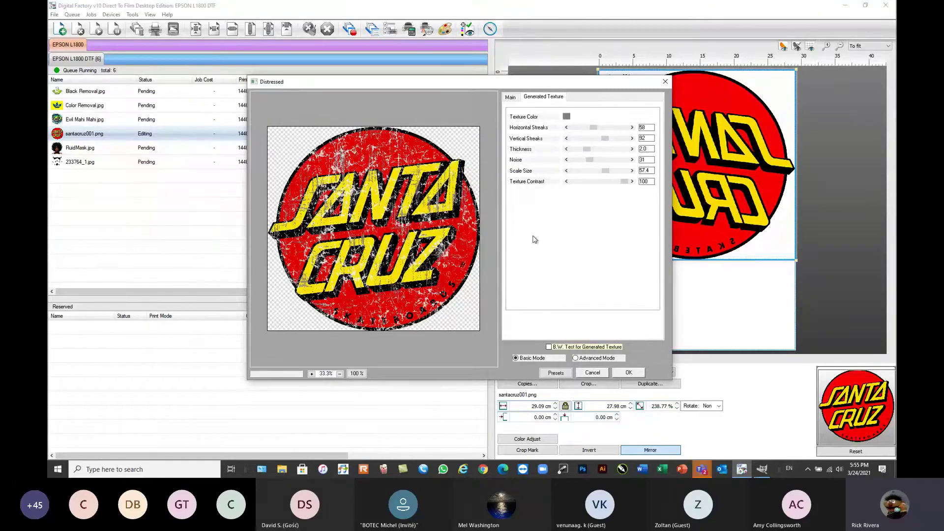
- Change the generated texture's color to red, and set its texture contrast to 97 and scale size to 51.1
{"action": "left_click", "coordinate": [566, 116]}
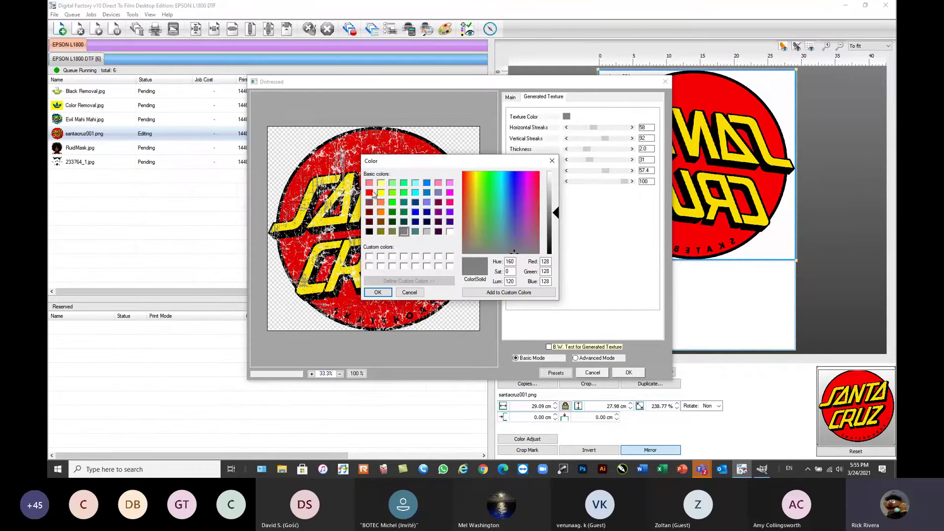
{"action": "left_click", "coordinate": [369, 193]}
{"action": "left_click", "coordinate": [378, 292]}
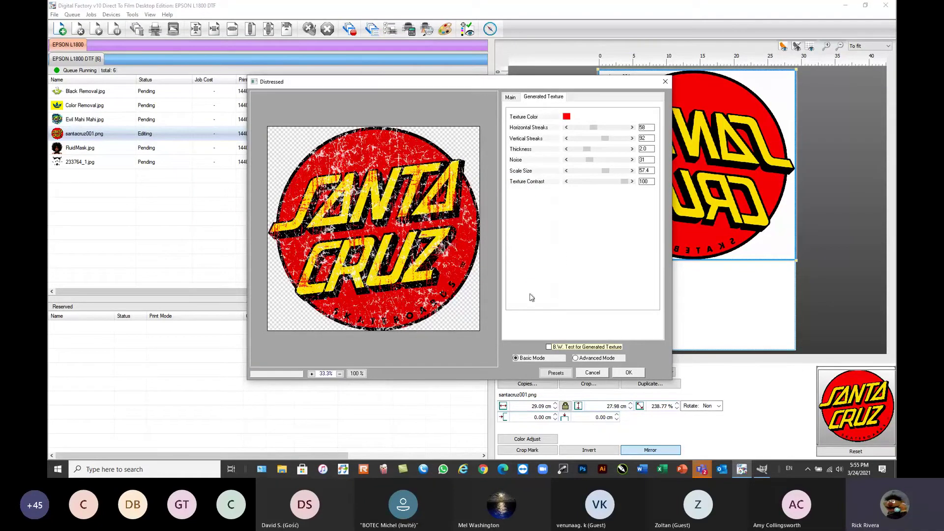
{"action": "left_click_drag", "start_coordinate": [625, 182], "coordinate": [600, 172]}
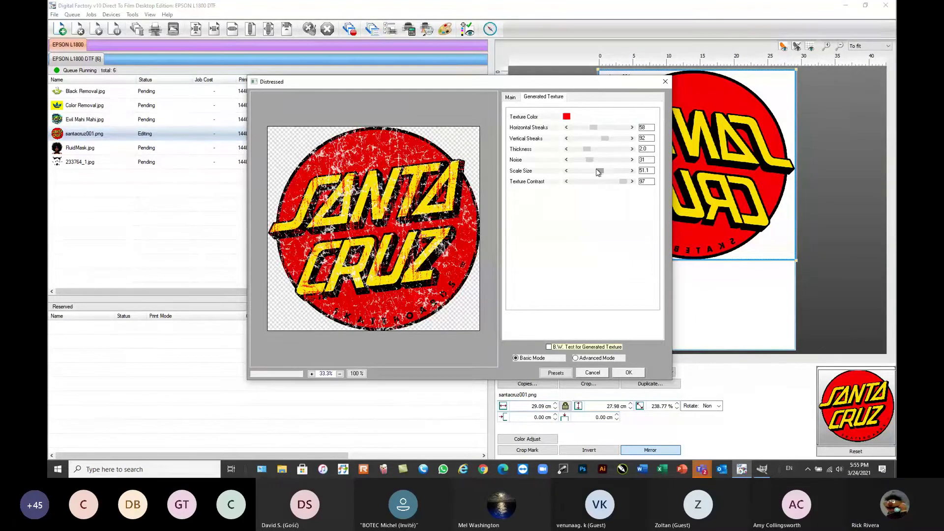
- Set the generated texture's noise to 54 and vertical streaks to 107, and apply the Distressed effect to santacruz001.png
{"action": "left_click_drag", "start_coordinate": [590, 160], "coordinate": [601, 160]}
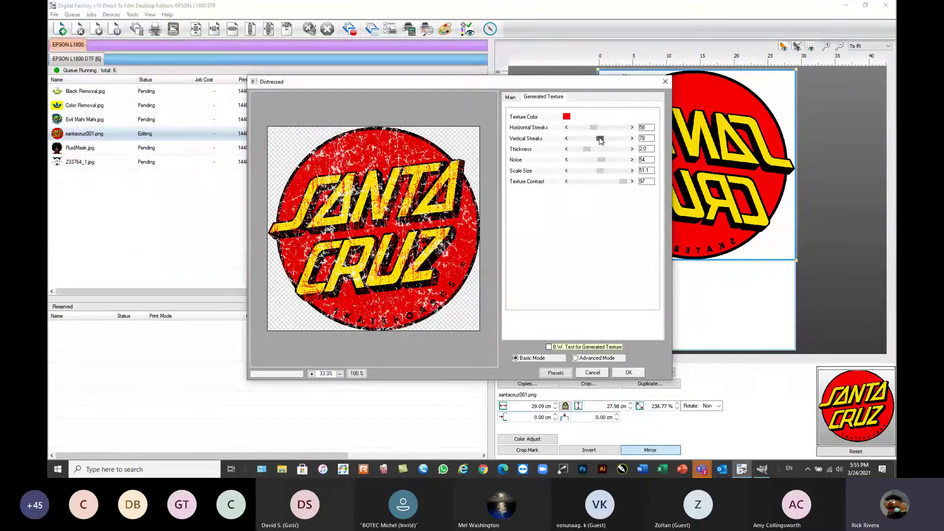
{"action": "left_click_drag", "start_coordinate": [606, 140], "coordinate": [611, 139]}
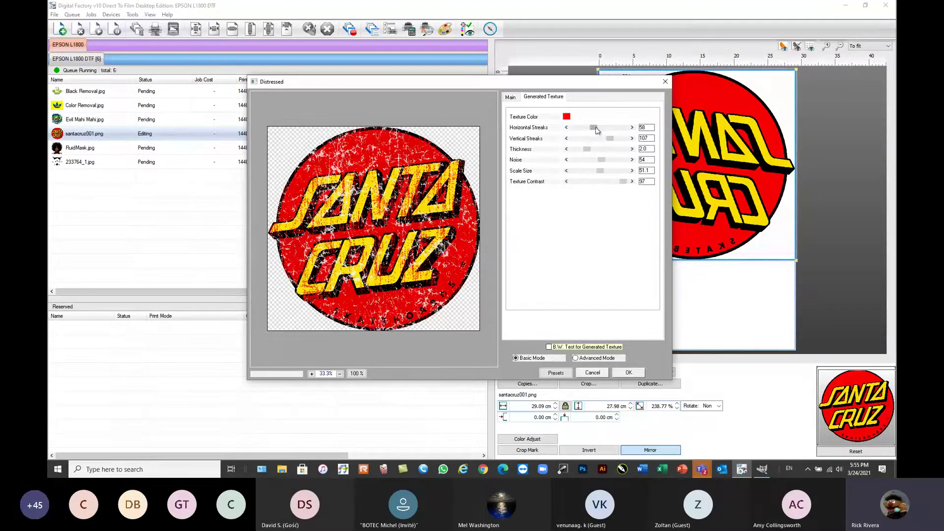
{"action": "left_click", "coordinate": [629, 373]}
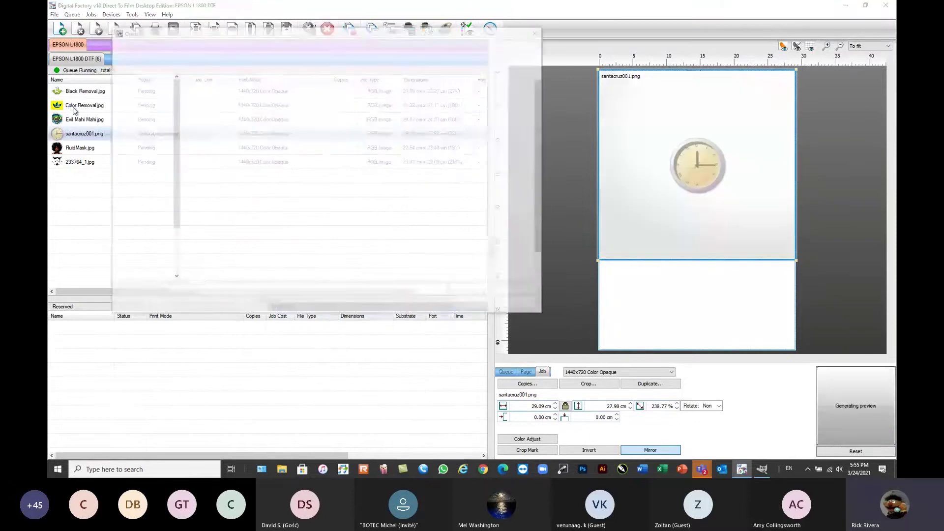
{"action": "left_click", "coordinate": [509, 305]}
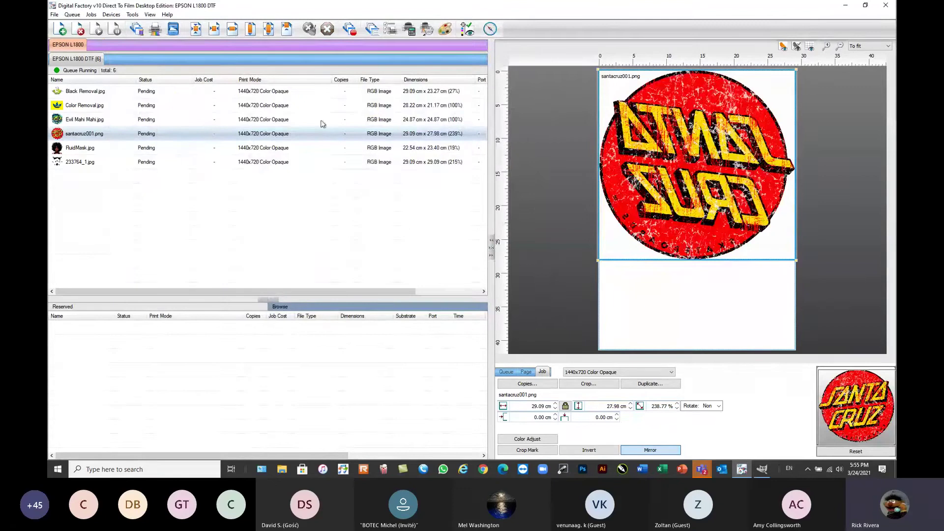
- Open the Distressed Frames effect for the Color Removal.jpg job and show its preview at 50%
{"action": "left_click", "coordinate": [84, 106]}
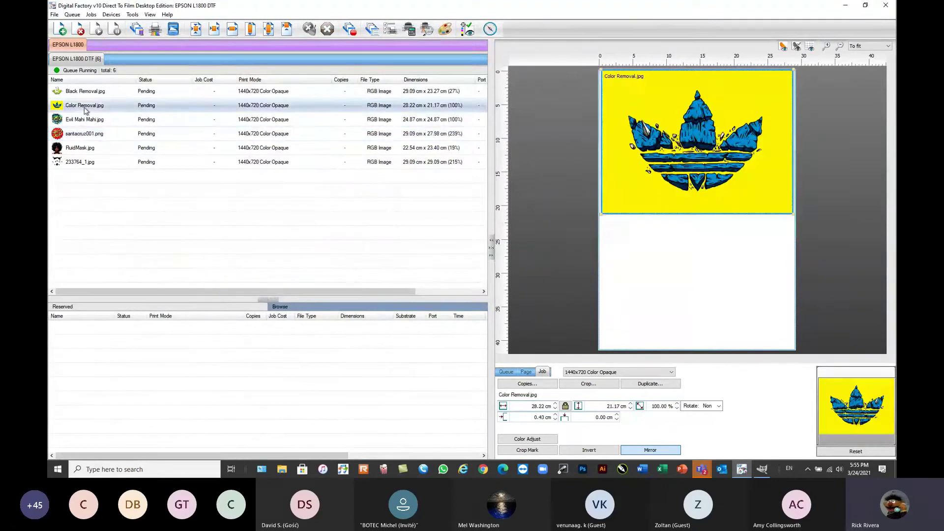
{"action": "right_click", "coordinate": [85, 109]}
{"action": "mouse_move", "coordinate": [132, 329]}
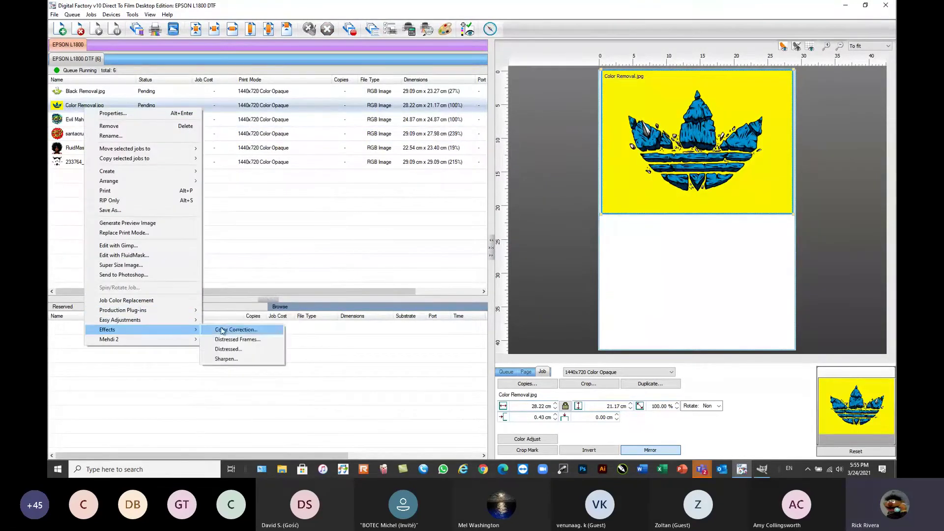
{"action": "left_click", "coordinate": [248, 342]}
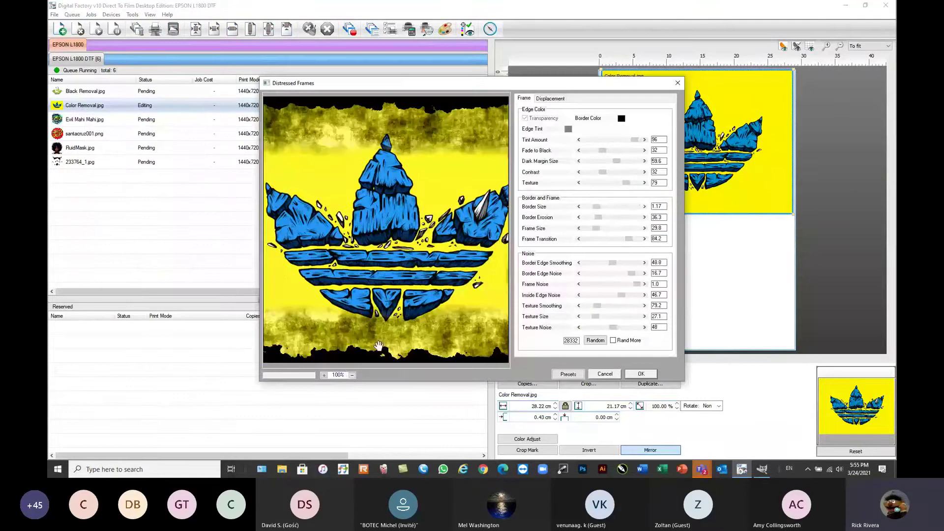
{"action": "left_click", "coordinate": [352, 375]}
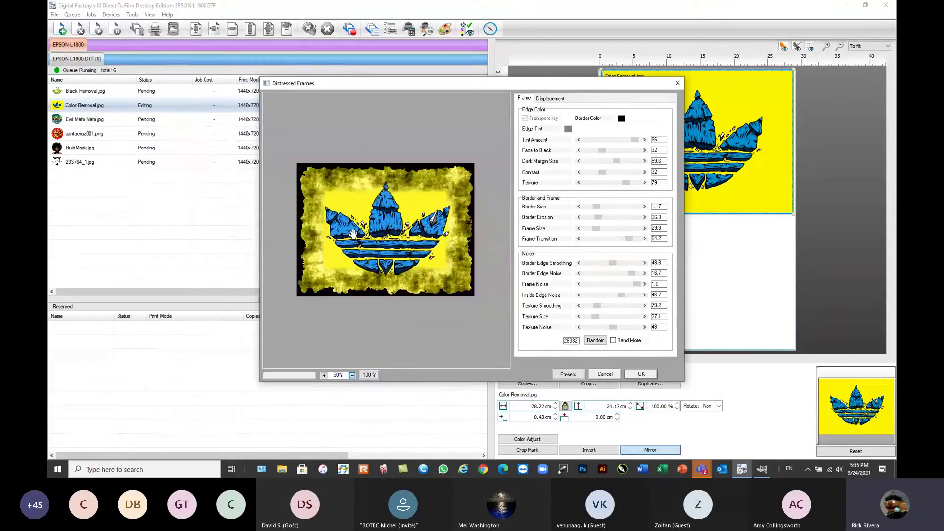
- Set the distressed frame's border color to white
{"action": "left_click", "coordinate": [622, 118]}
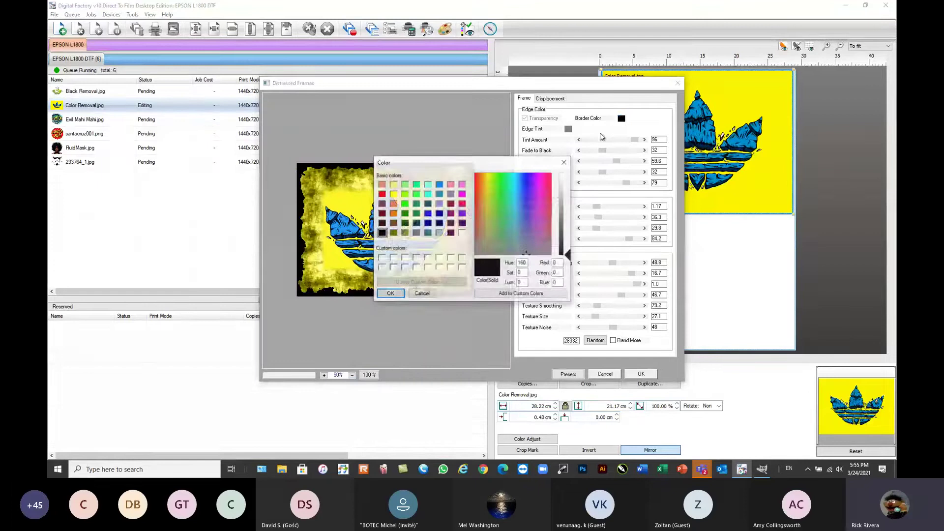
{"action": "left_click", "coordinate": [463, 233]}
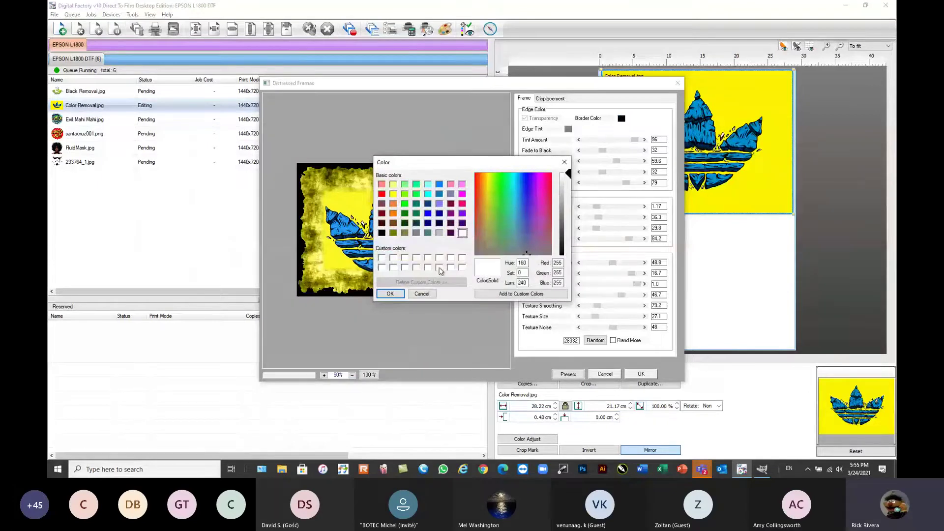
{"action": "left_click", "coordinate": [390, 294]}
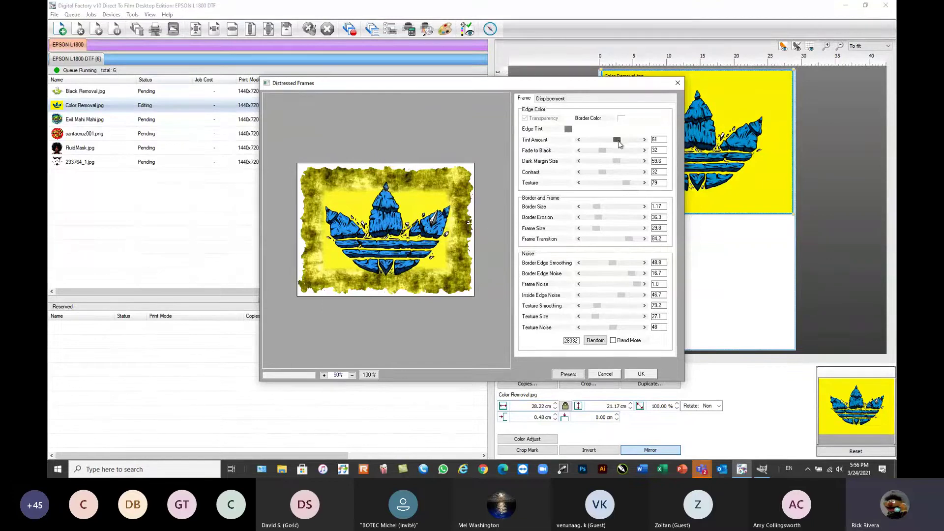
- Try tint 93, fade 25, dark margin 14.9, contrast 13, texture 84, border size 0.83, erosion 32.4, frame size 35 and transition 38.6, and discard the frame
{"action": "left_click_drag", "start_coordinate": [618, 141], "coordinate": [587, 232]}
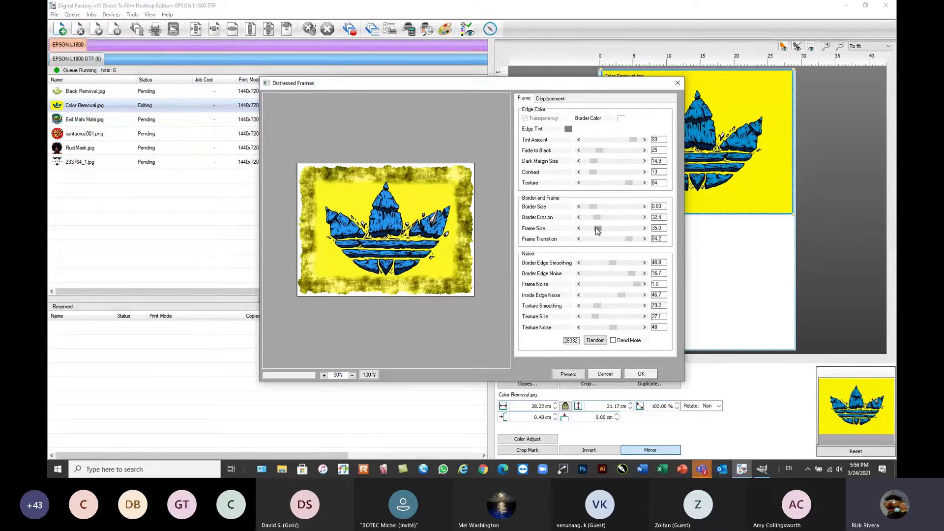
{"action": "left_click_drag", "start_coordinate": [629, 239], "coordinate": [608, 240]}
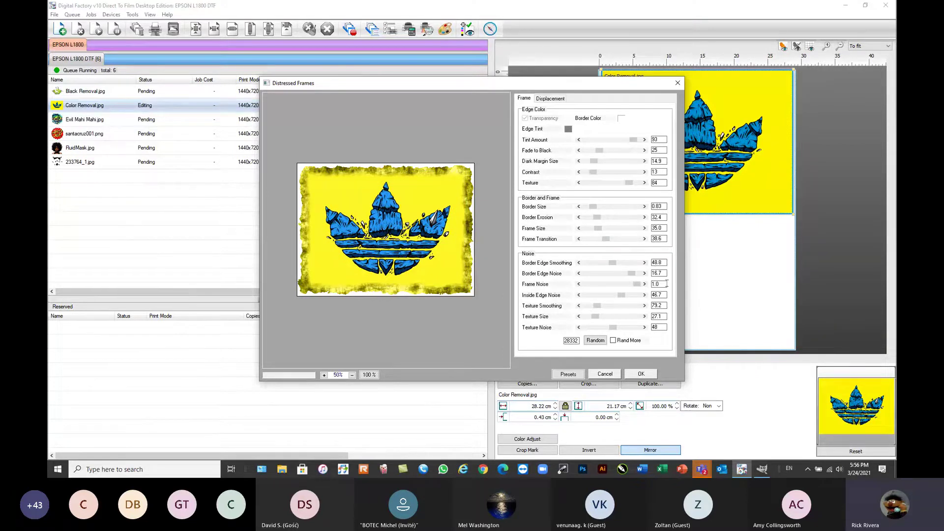
{"action": "left_click", "coordinate": [609, 375]}
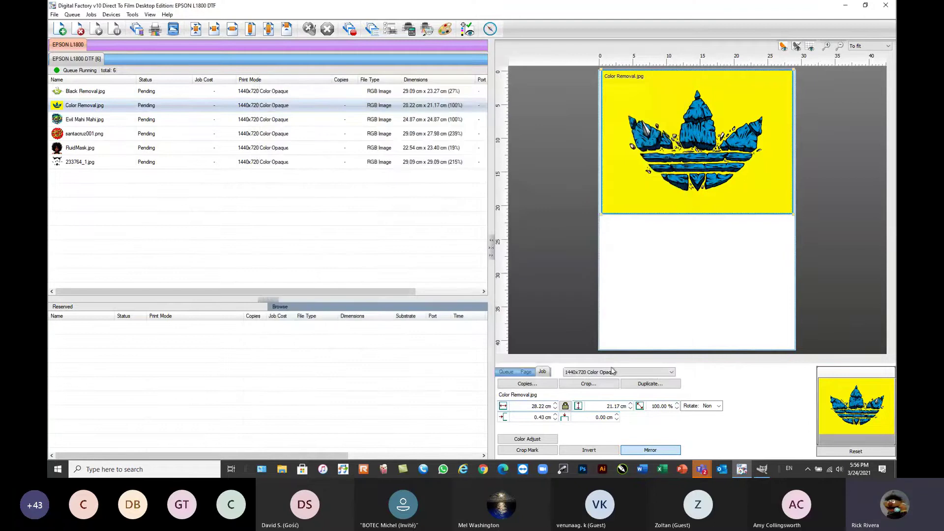
- Undo the Distressed plug-in effect on the santacruz001.png job
{"action": "left_click", "coordinate": [112, 211]}
{"action": "left_click", "coordinate": [92, 14]}
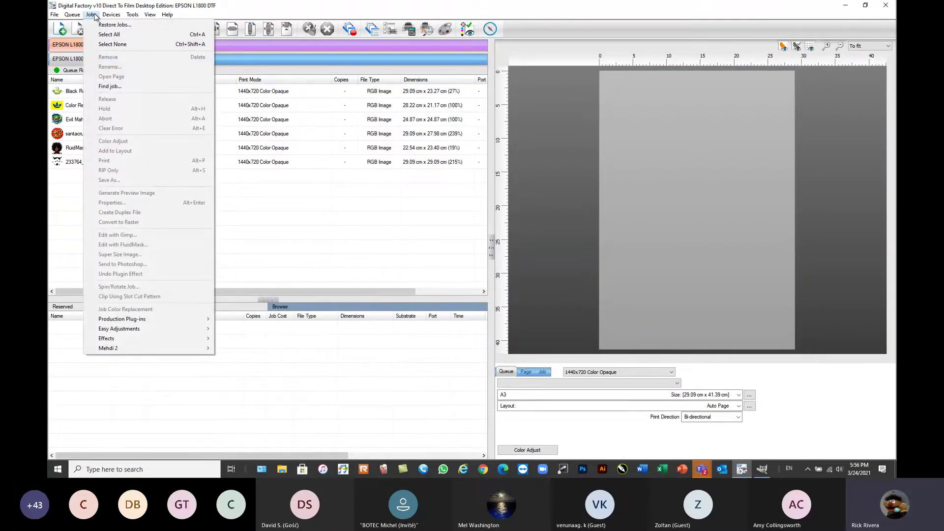
{"action": "left_click", "coordinate": [260, 214]}
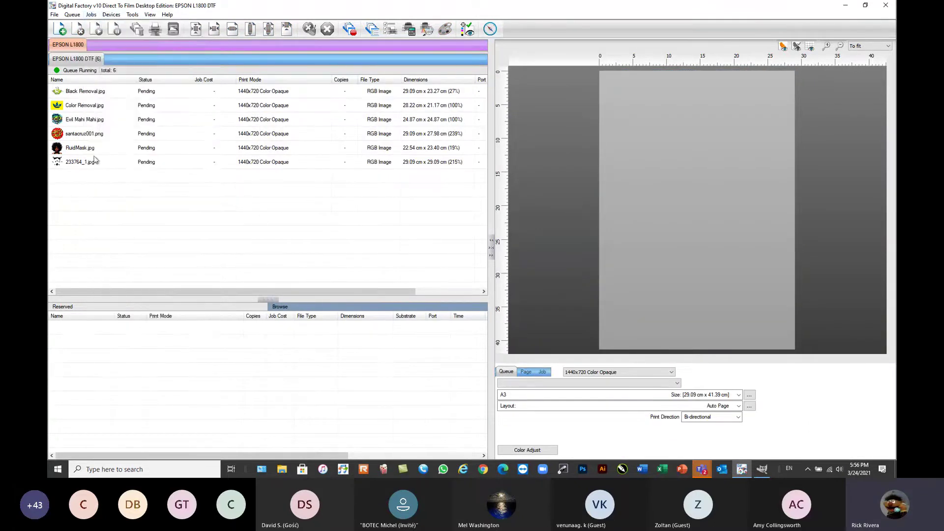
{"action": "left_click", "coordinate": [86, 133]}
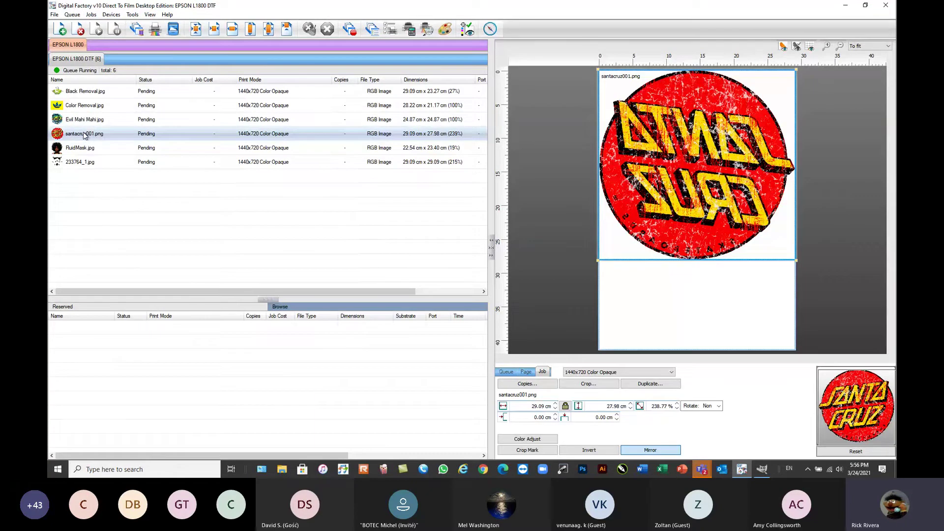
{"action": "right_click", "coordinate": [109, 139]}
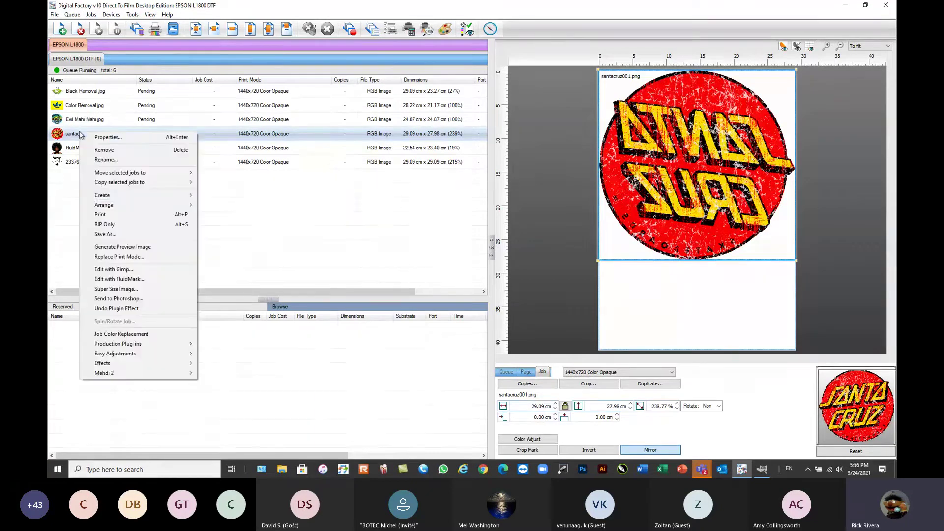
{"action": "left_click", "coordinate": [117, 309]}
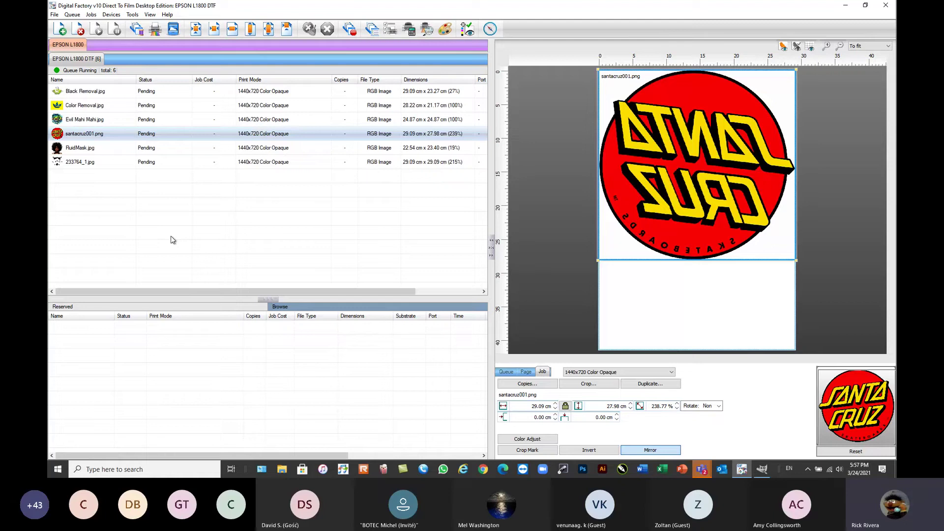
- Remove all jobs from the EPSON L1800 DTF queue
{"action": "left_click", "coordinate": [106, 15]}
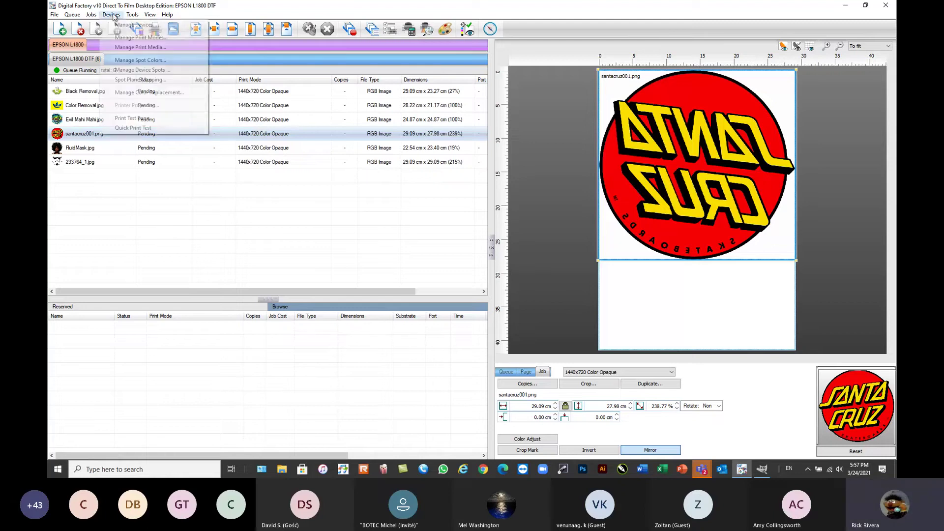
{"action": "left_click", "coordinate": [165, 209]}
{"action": "key", "text": "ctrl+a"}
{"action": "left_click", "coordinate": [80, 30]}
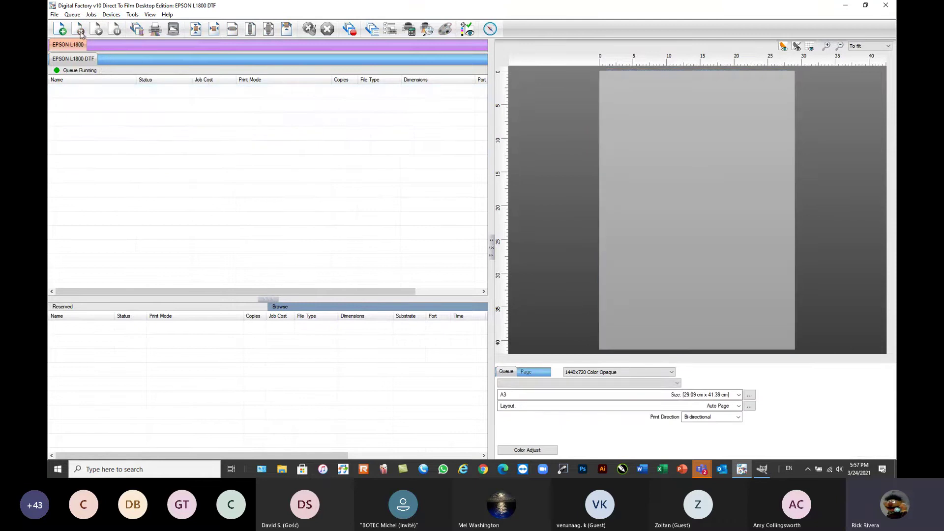
- Add ironmaiden.jpg from the Webinar Sample Files folder to the queue and create three duplicates of the job
{"action": "left_click", "coordinate": [60, 29]}
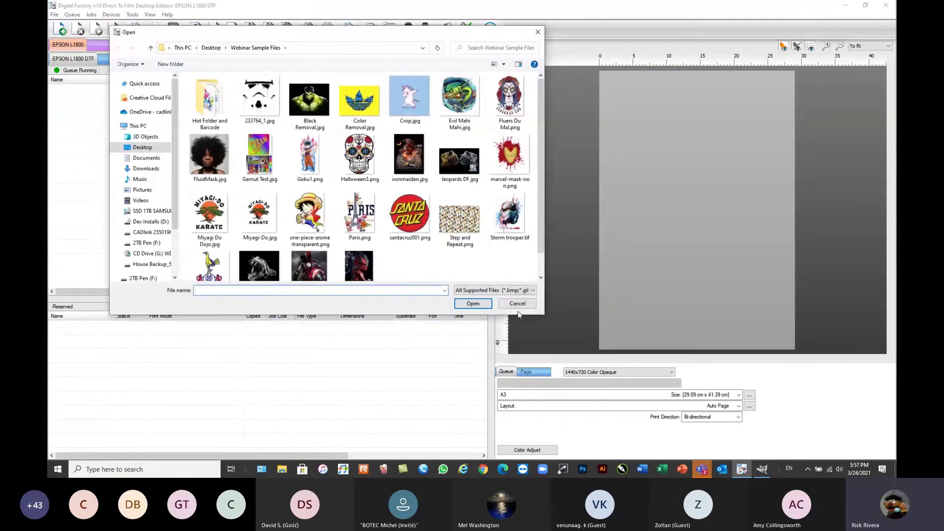
{"action": "left_click_drag", "start_coordinate": [543, 314], "coordinate": [625, 352]}
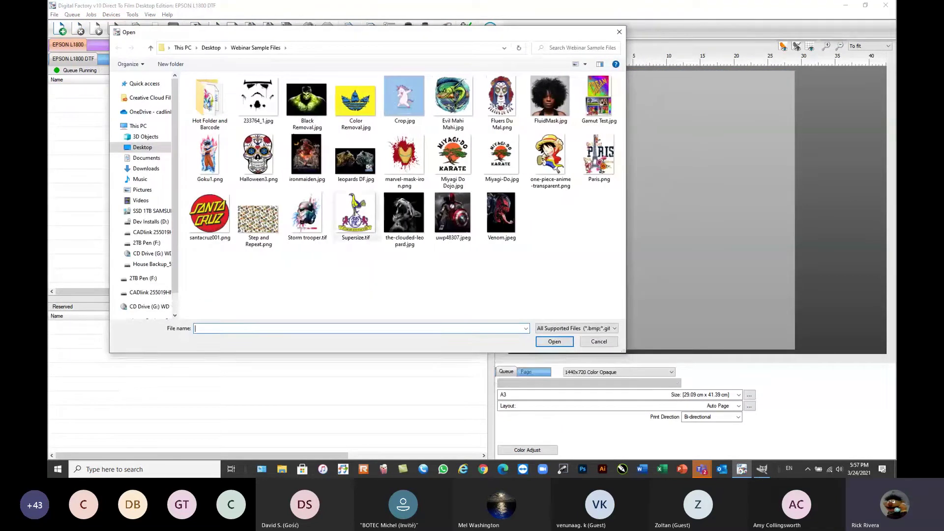
{"action": "left_click", "coordinate": [307, 155]}
{"action": "left_click", "coordinate": [554, 341]}
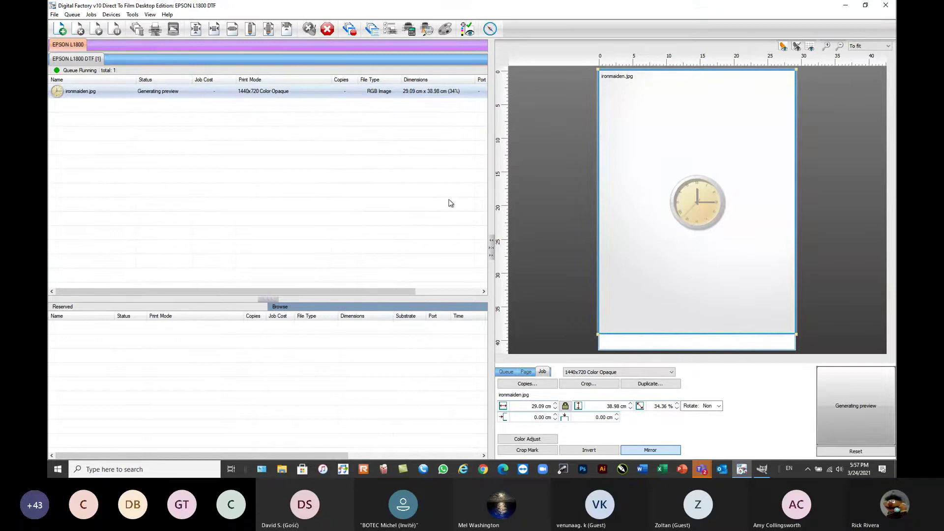
{"action": "left_click", "coordinate": [650, 383]}
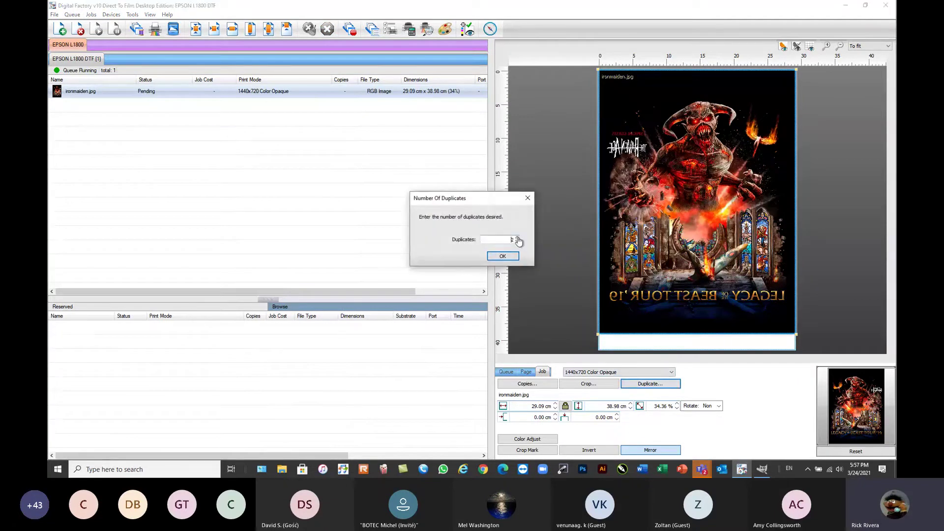
{"action": "left_click", "coordinate": [503, 255]}
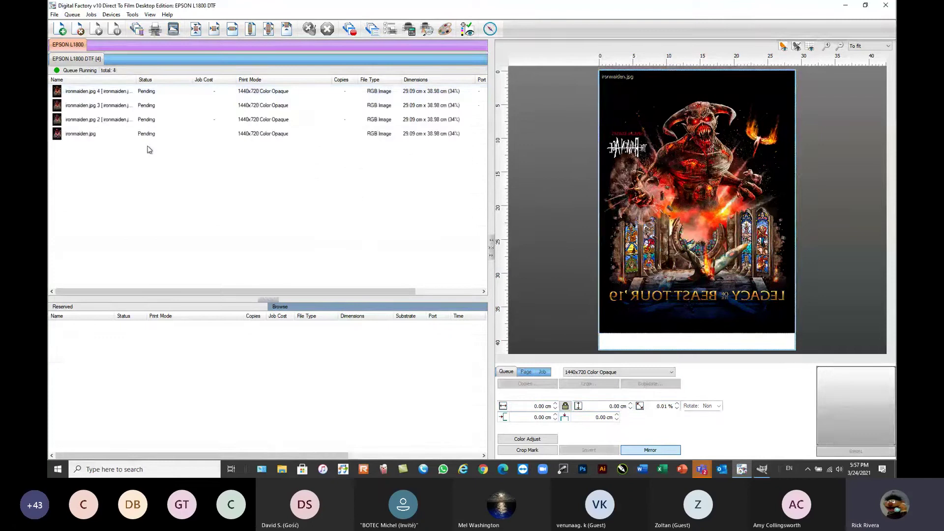
- Set the print mode of ironmaiden.jpg duplicate 4 to 1440x720 Black Opaque and of duplicate 3 to 1440x720 Black Rasterized
{"action": "left_click", "coordinate": [147, 93]}
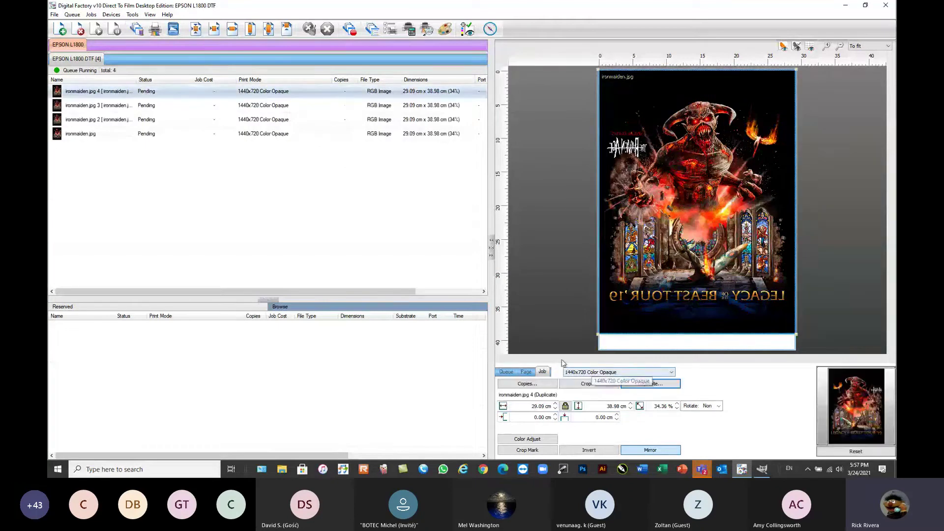
{"action": "left_click", "coordinate": [596, 372]}
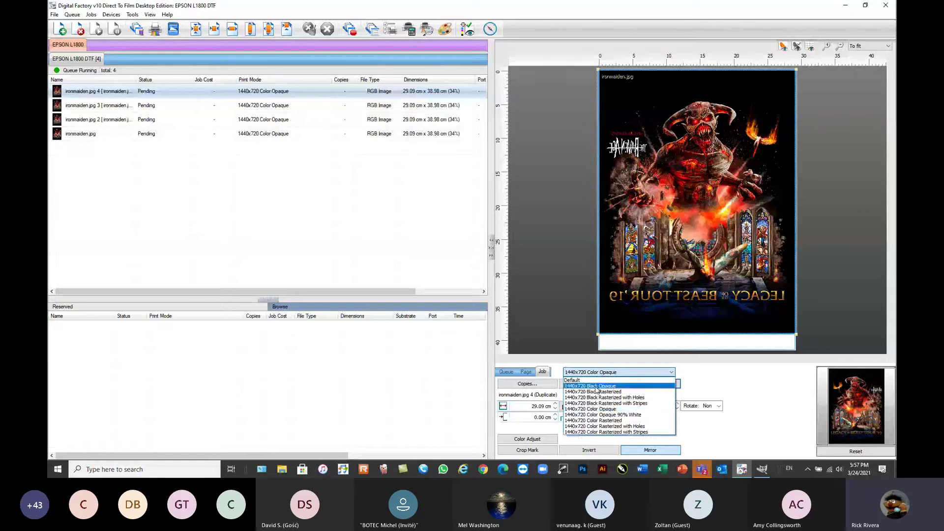
{"action": "left_click", "coordinate": [596, 386]}
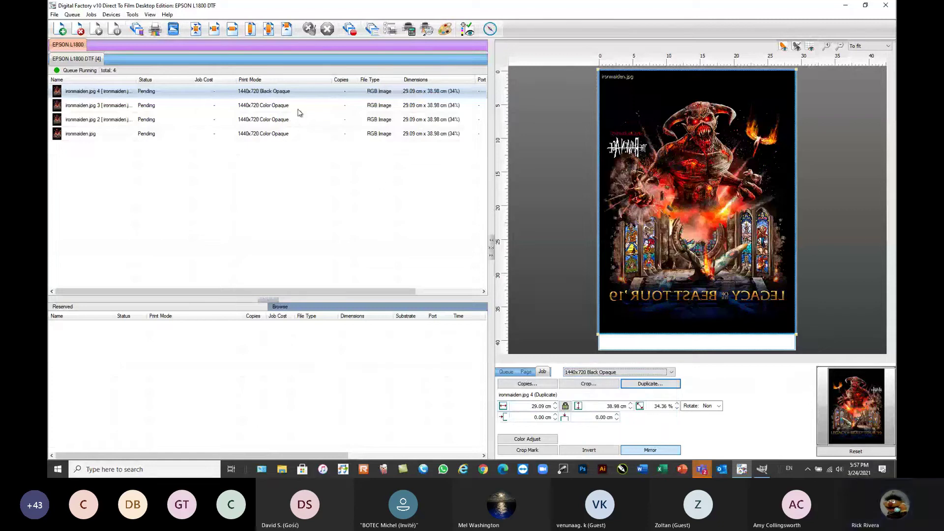
{"action": "left_click", "coordinate": [212, 109]}
{"action": "left_click", "coordinate": [602, 374]}
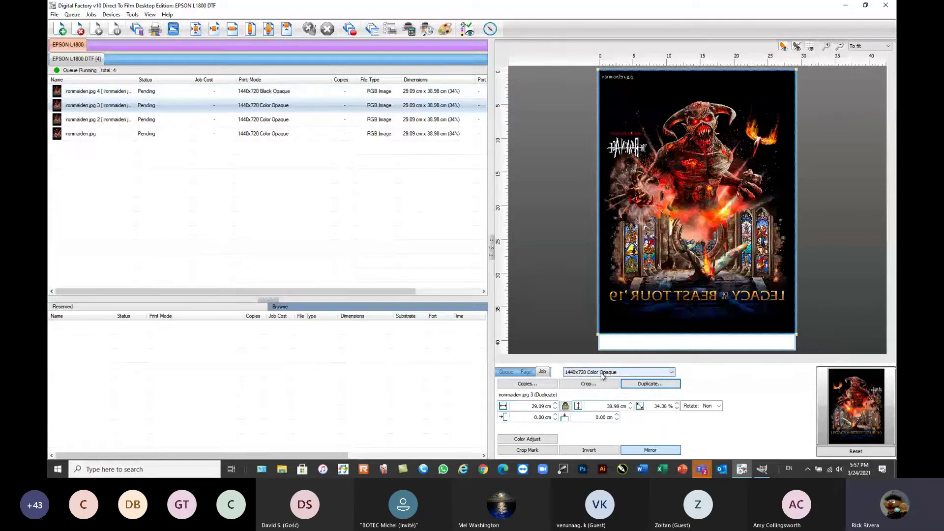
{"action": "left_click", "coordinate": [598, 392]}
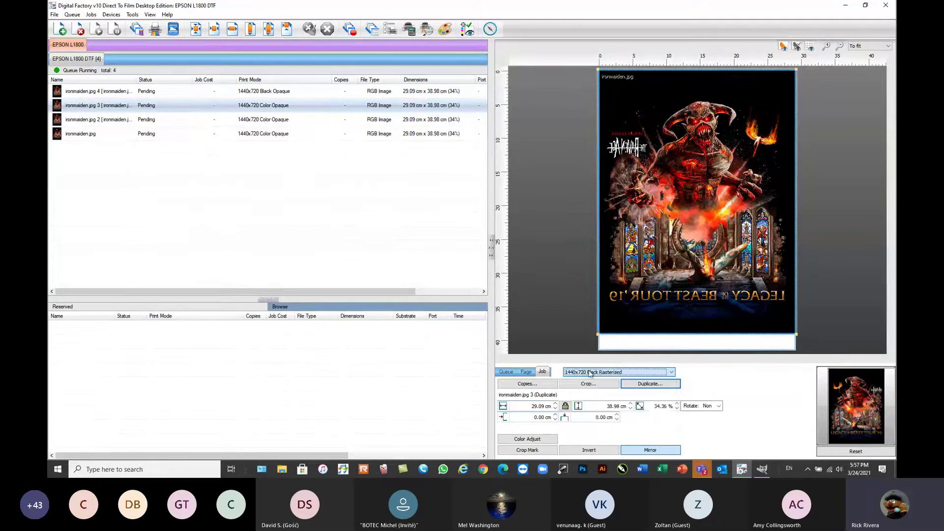
- Set ironmaiden.jpg duplicate 2 to 1440x720 Black Rasterized with Holes and the original job to 1440x720 Black Rasterized with Stripes
{"action": "left_click", "coordinate": [262, 123]}
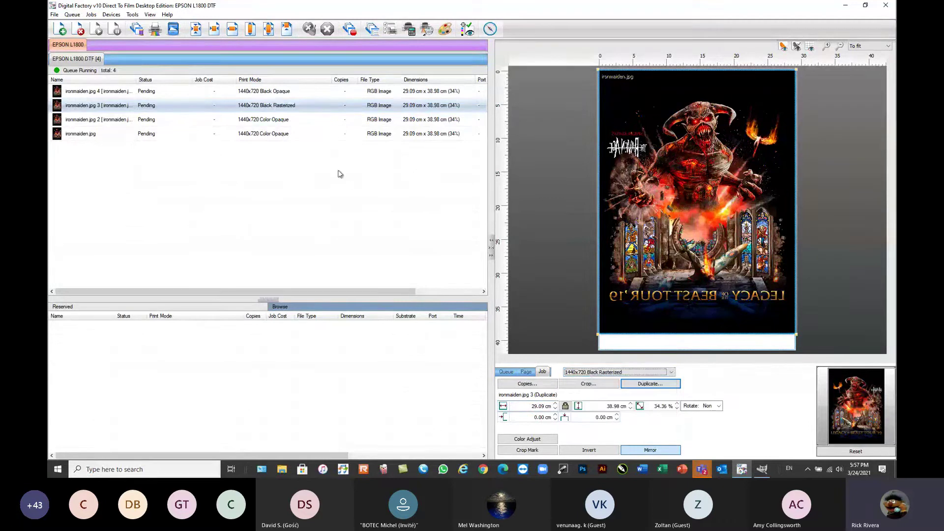
{"action": "left_click", "coordinate": [596, 373]}
{"action": "left_click", "coordinate": [605, 397]}
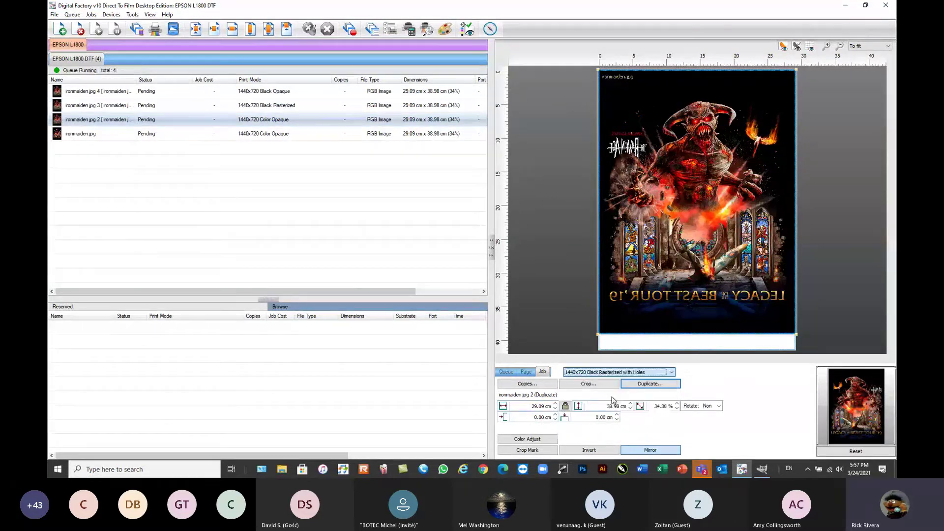
{"action": "left_click", "coordinate": [277, 133]}
{"action": "left_click", "coordinate": [590, 372]}
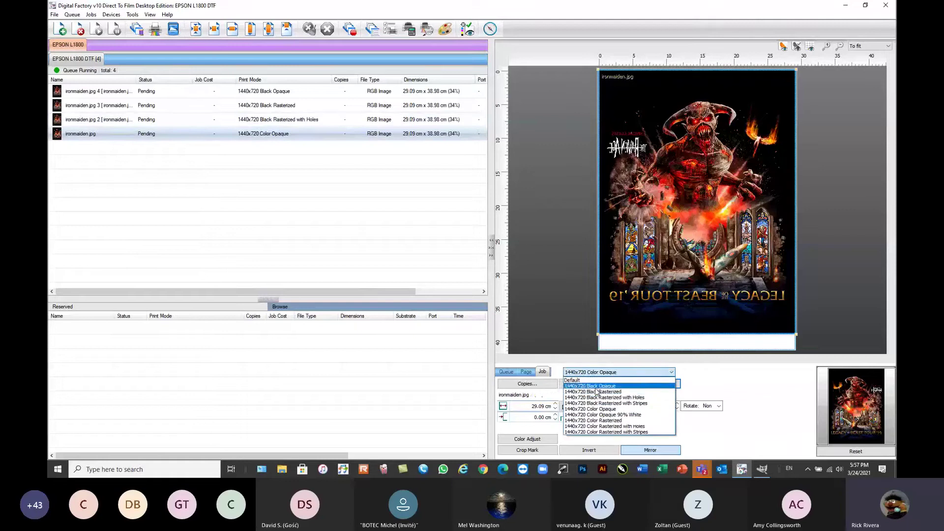
{"action": "left_click", "coordinate": [600, 403]}
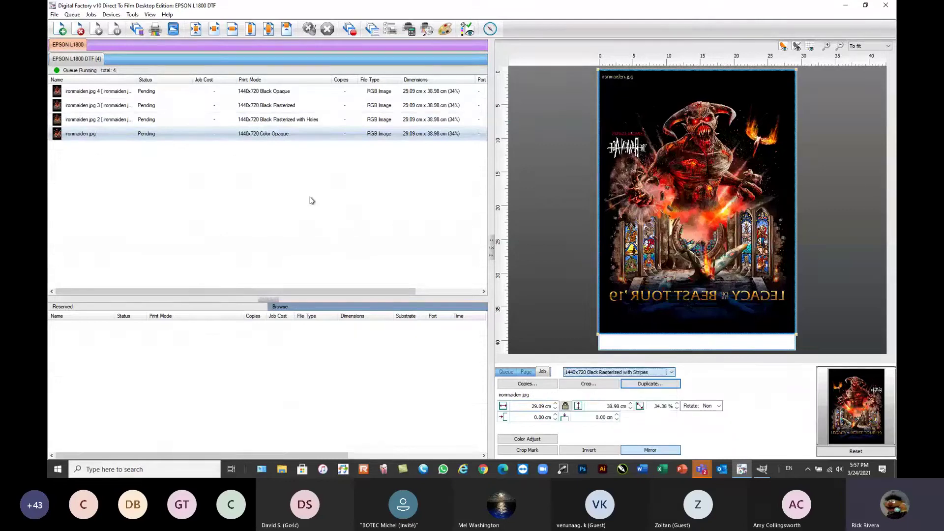
- Generate preview images for all four ironmaiden.jpg jobs in the queue
{"action": "left_click", "coordinate": [279, 141]}
{"action": "left_click_drag", "start_coordinate": [279, 142], "coordinate": [160, 93]}
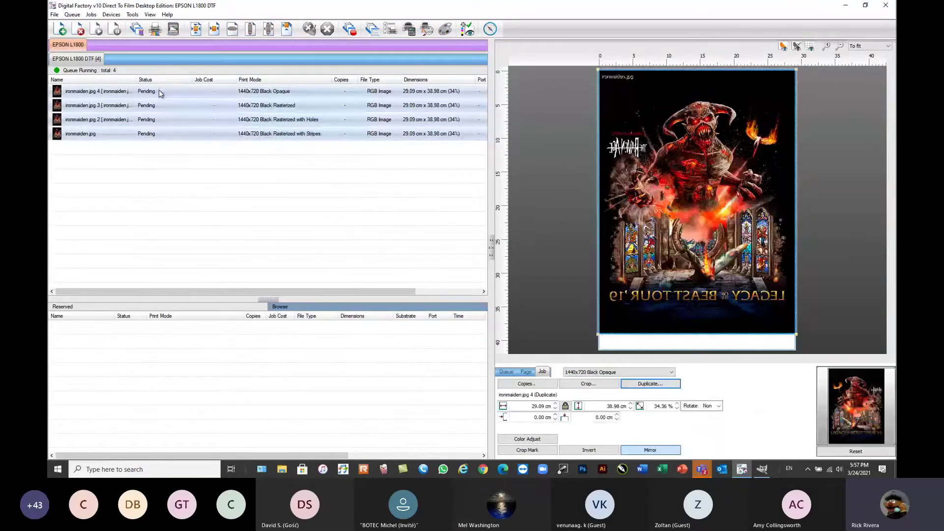
{"action": "right_click", "coordinate": [160, 93]}
{"action": "left_click", "coordinate": [198, 165]}
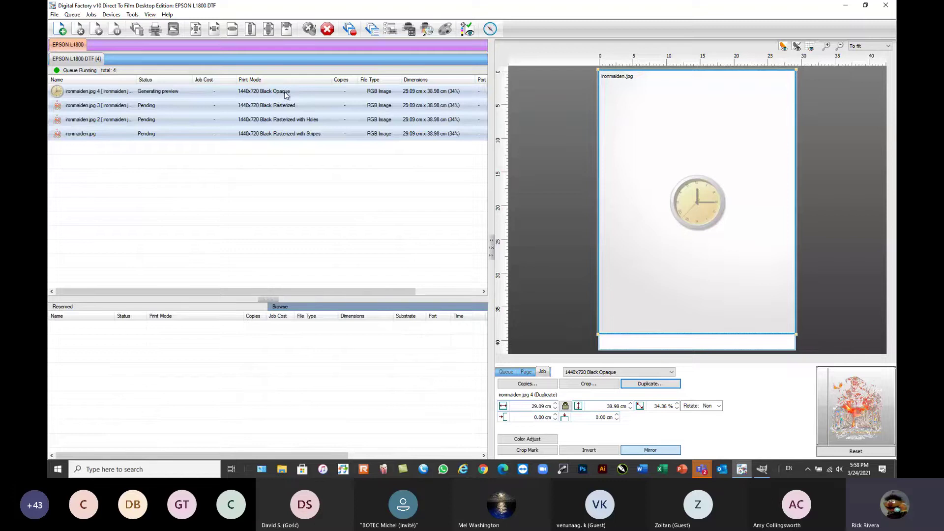
{"action": "mouse_move", "coordinate": [286, 94]}
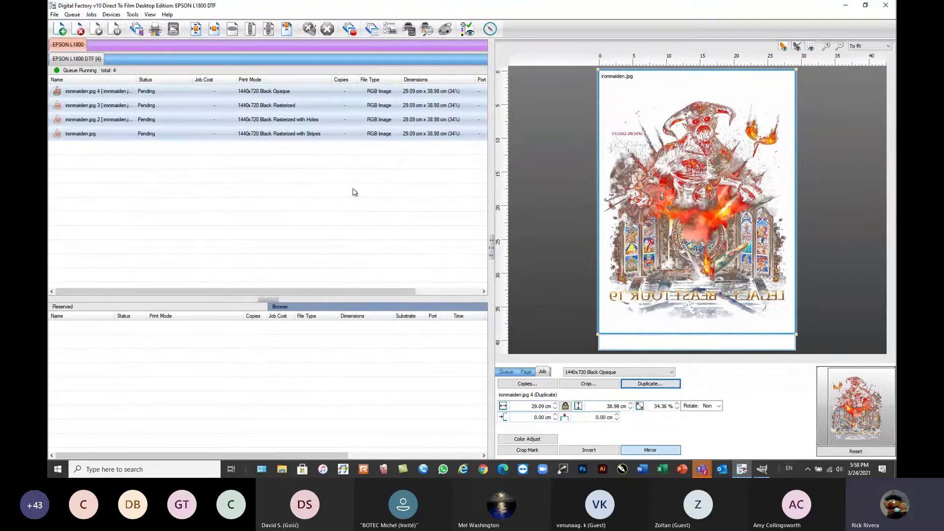
{"action": "left_click", "coordinate": [694, 187]}
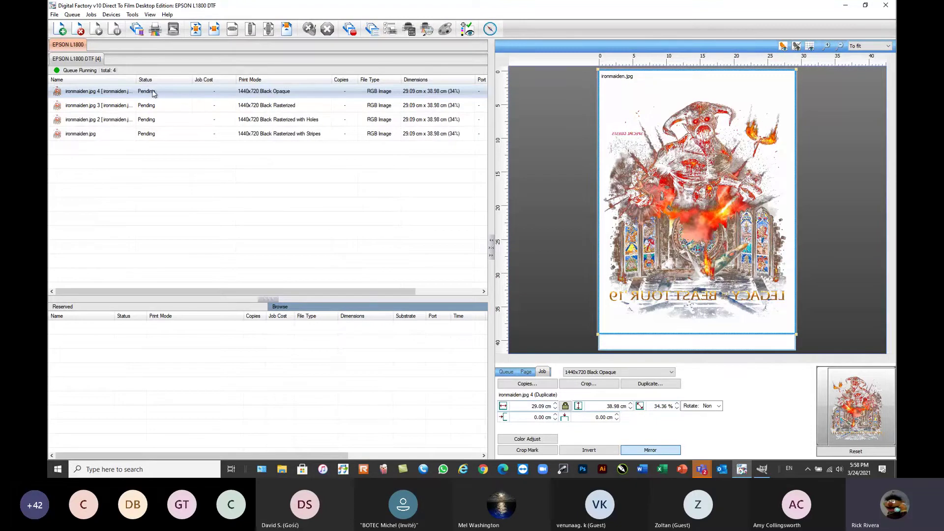
- RIP all four ironmaiden.jpg jobs without printing them
{"action": "mouse_move", "coordinate": [154, 93]}
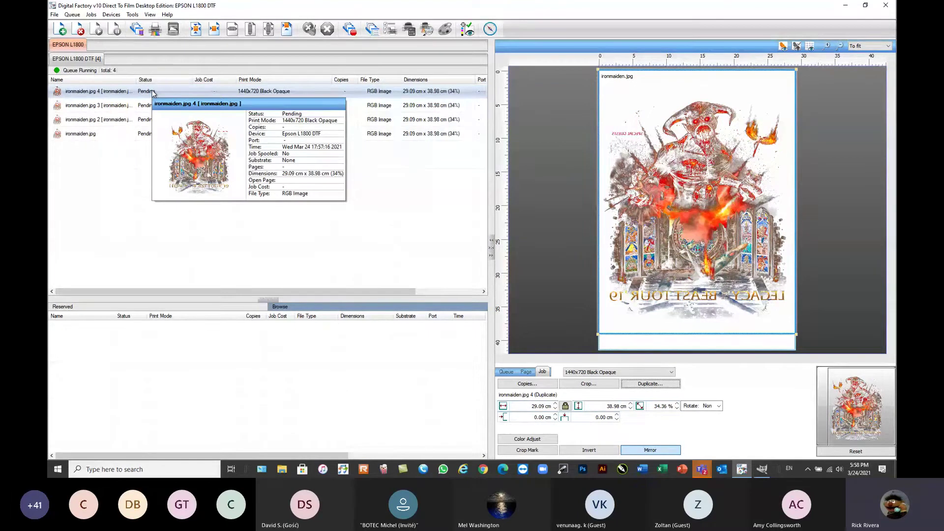
{"action": "right_click", "coordinate": [152, 94]}
{"action": "left_click_drag", "start_coordinate": [353, 205], "coordinate": [120, 97]}
{"action": "right_click", "coordinate": [121, 96]}
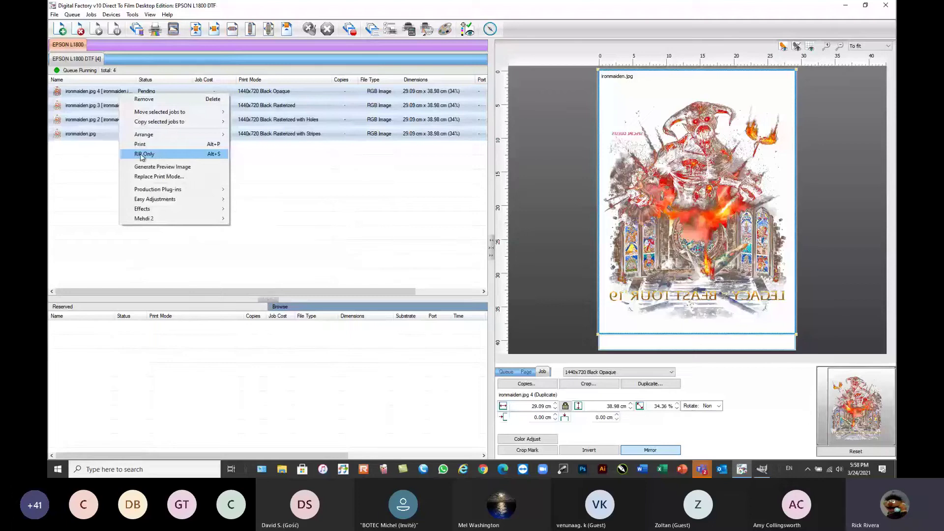
{"action": "left_click", "coordinate": [143, 154]}
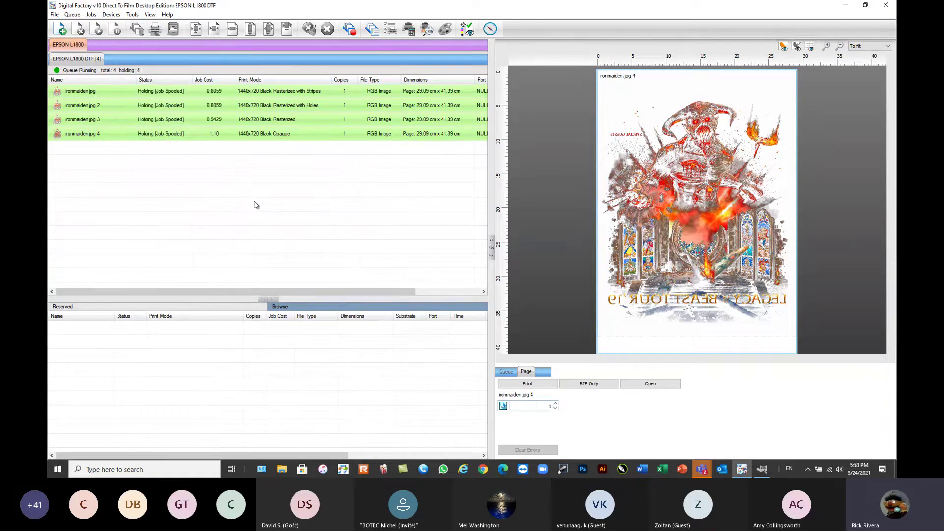
- Examine the raw data of the Black Opaque job ironmaiden.jpg 4 in the black film display at 6.25% zoom, and close the viewer
{"action": "left_click", "coordinate": [198, 206]}
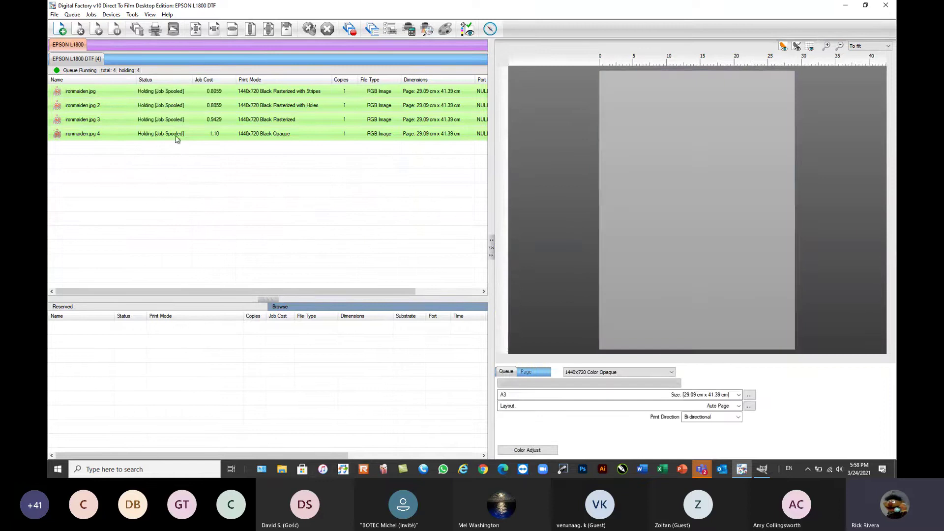
{"action": "right_click", "coordinate": [178, 137]}
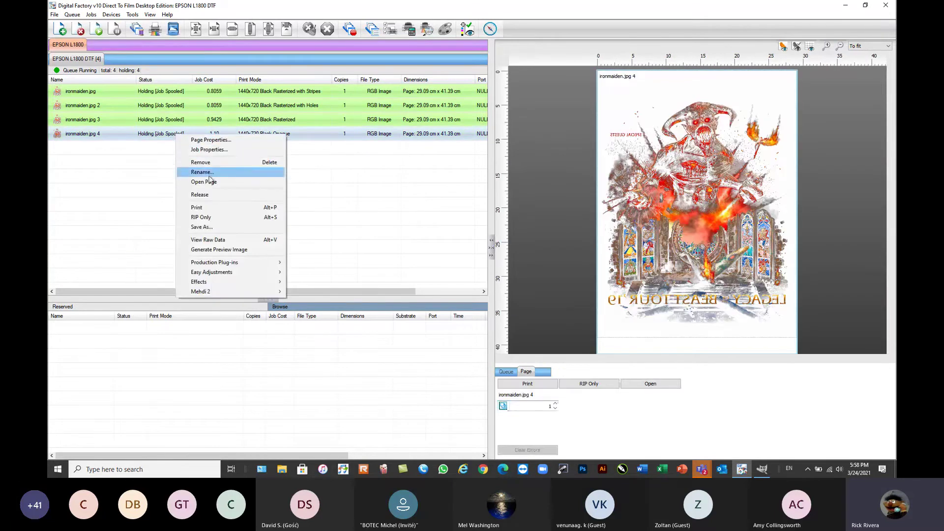
{"action": "left_click", "coordinate": [220, 244]}
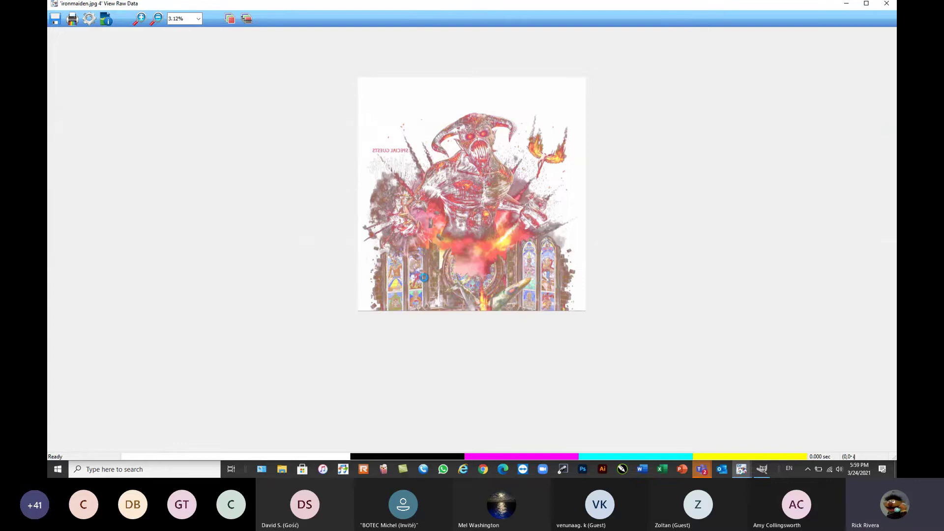
{"action": "left_click", "coordinate": [247, 19]}
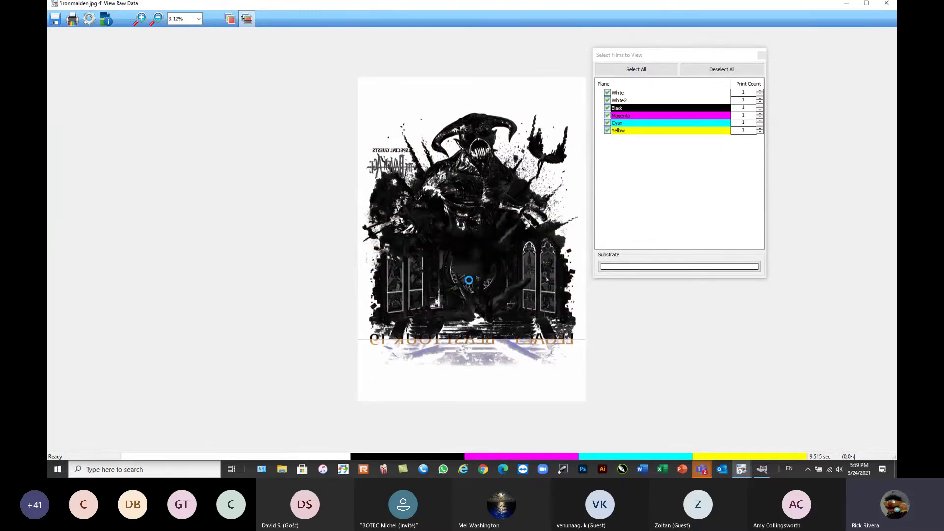
{"action": "left_click", "coordinate": [198, 20]}
{"action": "left_click", "coordinate": [176, 86]}
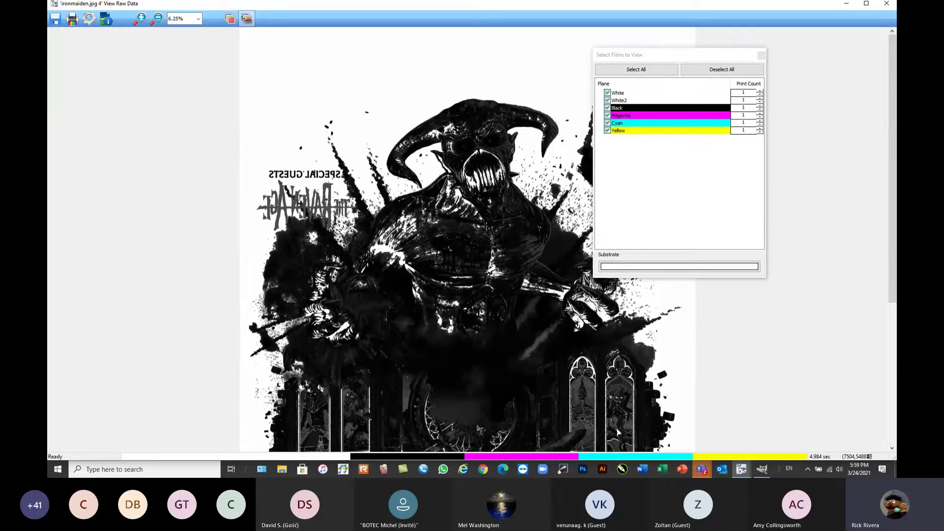
{"action": "left_click", "coordinate": [887, 5]}
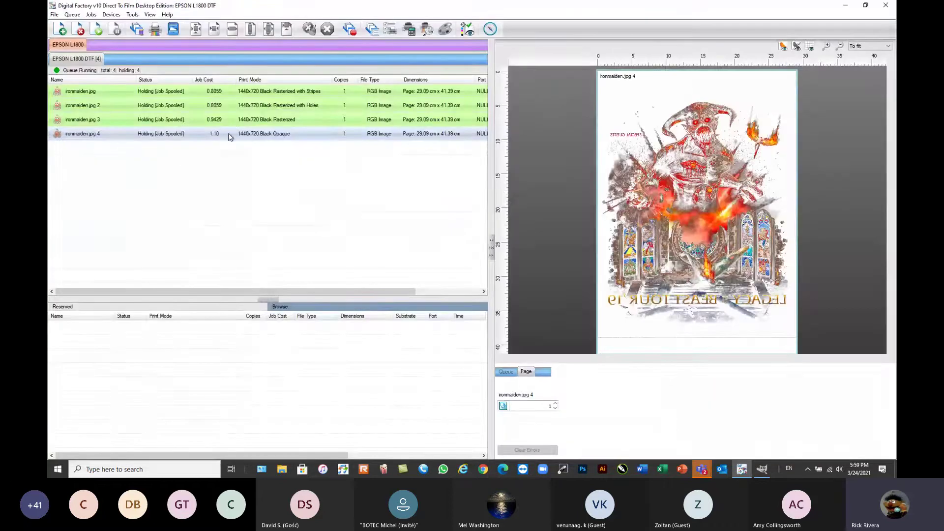
- Compare the enlarged previews of the Black Rasterized job ironmaiden.jpg 3 and the Black Opaque job ironmaiden.jpg 4
{"action": "left_click", "coordinate": [233, 123]}
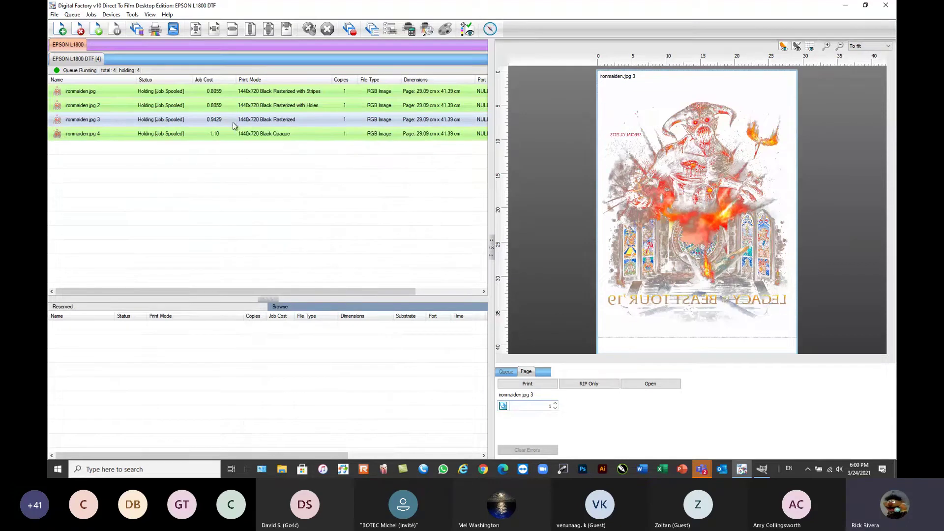
{"action": "left_click", "coordinate": [234, 135]}
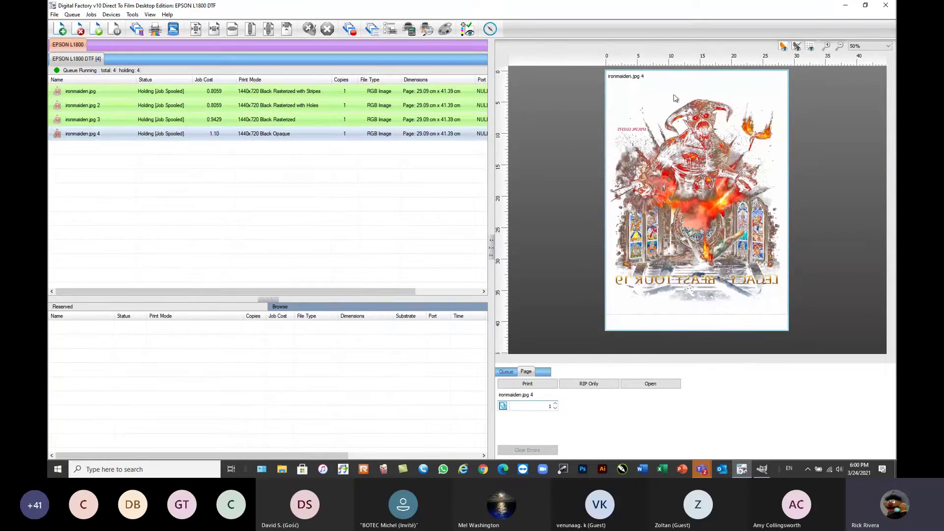
{"action": "scroll", "coordinate": [684, 102], "scroll_direction": "up", "scroll_amount": 2}
{"action": "scroll", "coordinate": [720, 203], "scroll_direction": "down", "scroll_amount": 1}
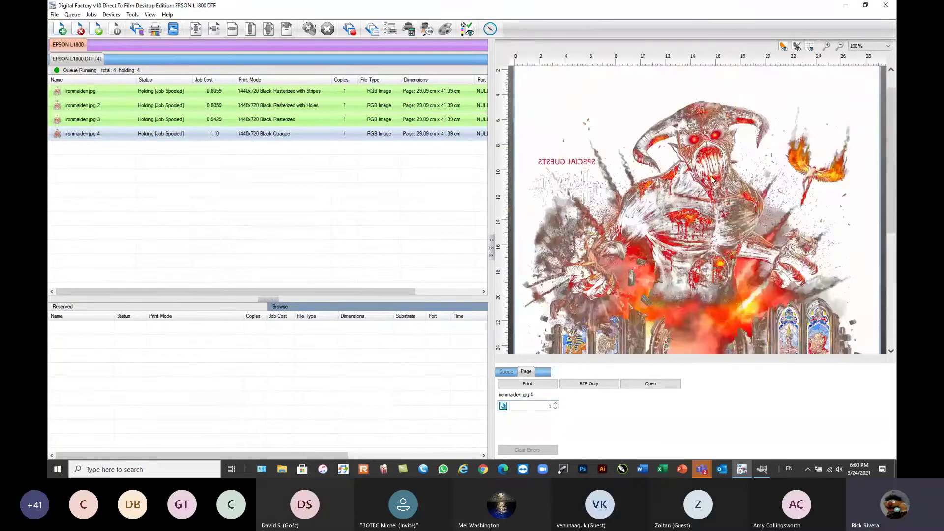
{"action": "left_click", "coordinate": [301, 122]}
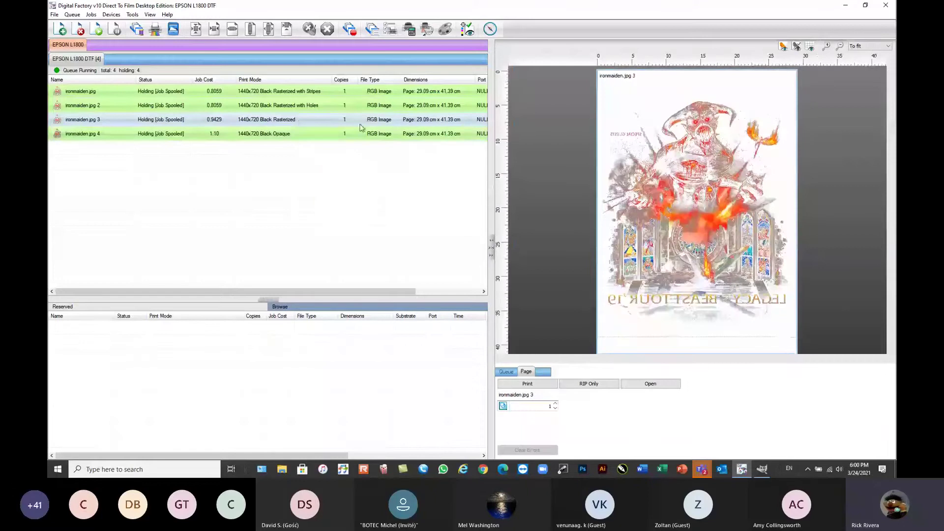
{"action": "scroll", "coordinate": [700, 133], "scroll_direction": "up", "scroll_amount": 2}
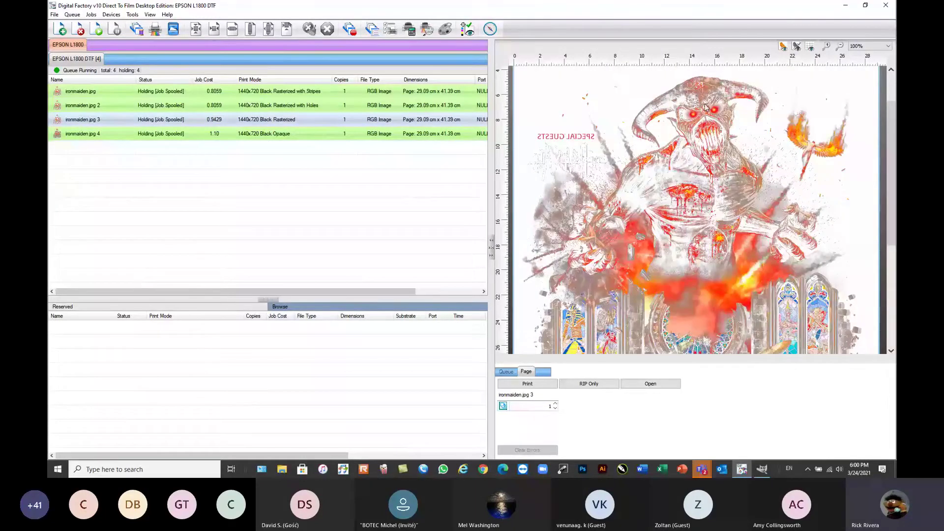
{"action": "left_click", "coordinate": [277, 134]}
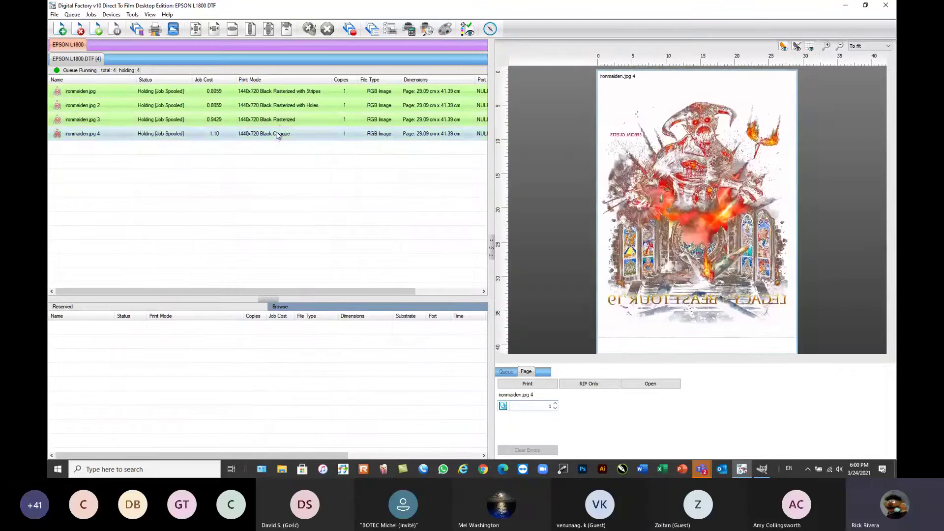
{"action": "scroll", "coordinate": [698, 126], "scroll_direction": "up", "scroll_amount": 2}
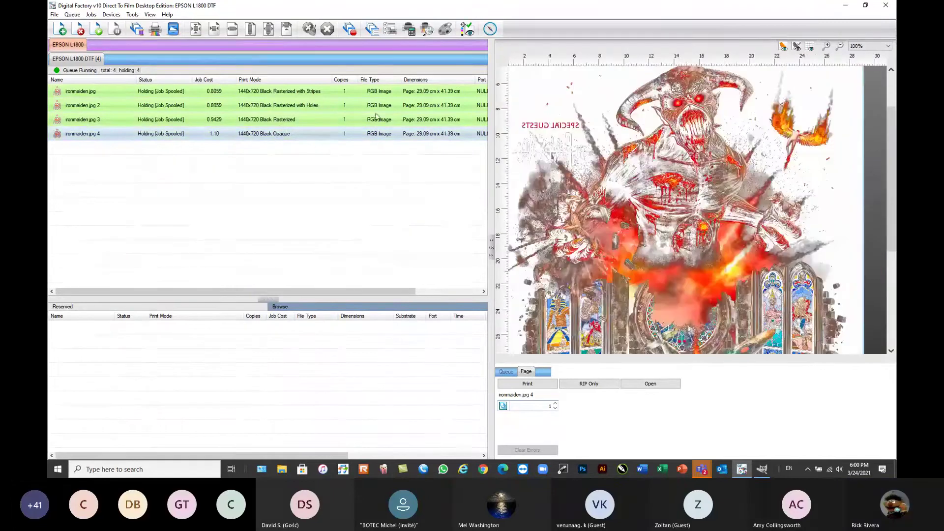
{"action": "left_click", "coordinate": [250, 124]}
{"action": "scroll", "coordinate": [703, 128], "scroll_direction": "up", "scroll_amount": 1}
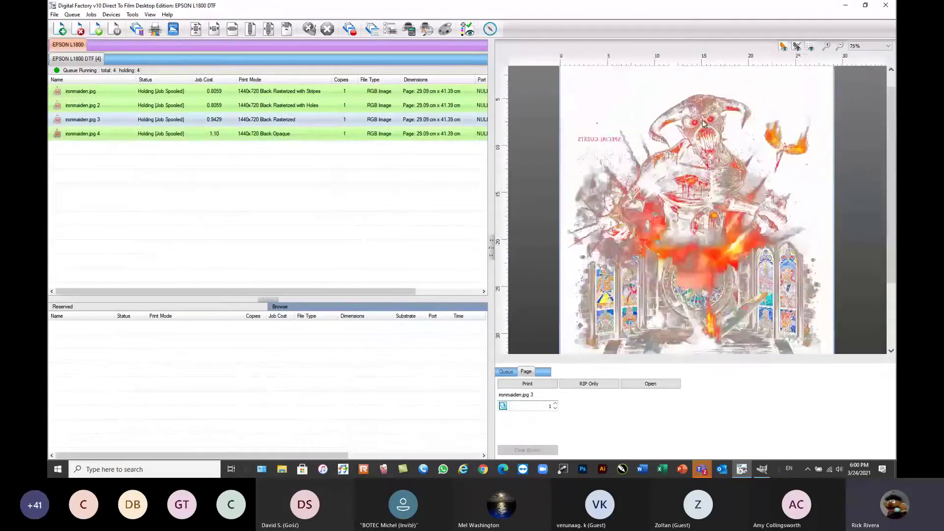
{"action": "scroll", "coordinate": [704, 129], "scroll_direction": "up", "scroll_amount": 1}
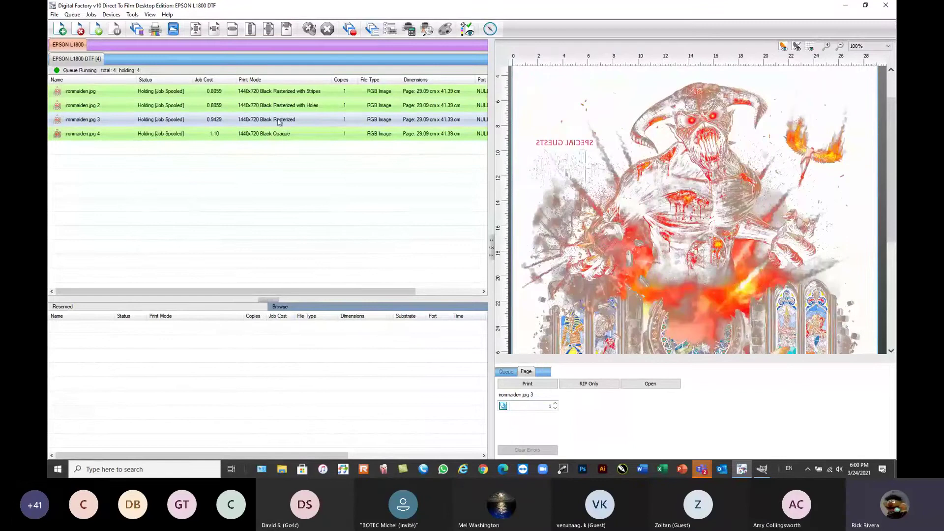
- View the raw data of the Black Rasterized job ironmaiden.jpg 3 in the black film display at 12.50% zoom
{"action": "mouse_move", "coordinate": [289, 124]}
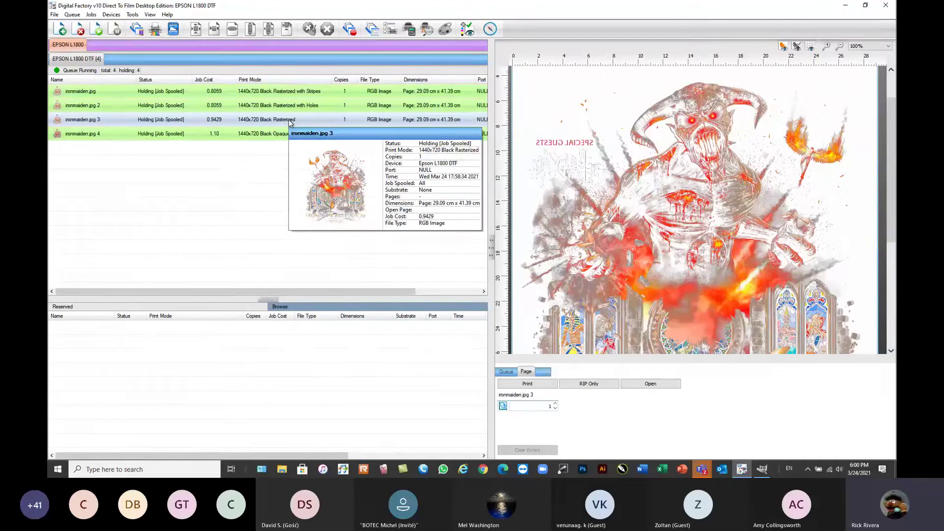
{"action": "right_click", "coordinate": [290, 123]}
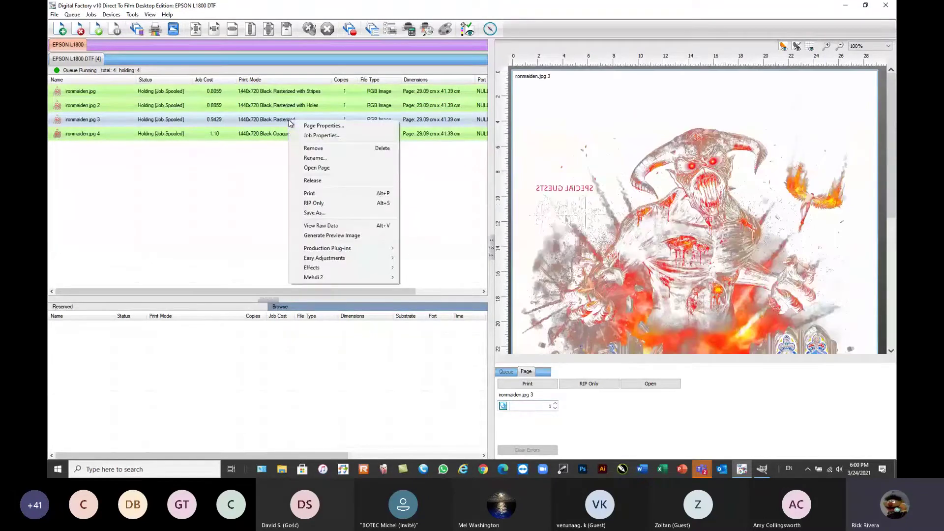
{"action": "left_click", "coordinate": [320, 227]}
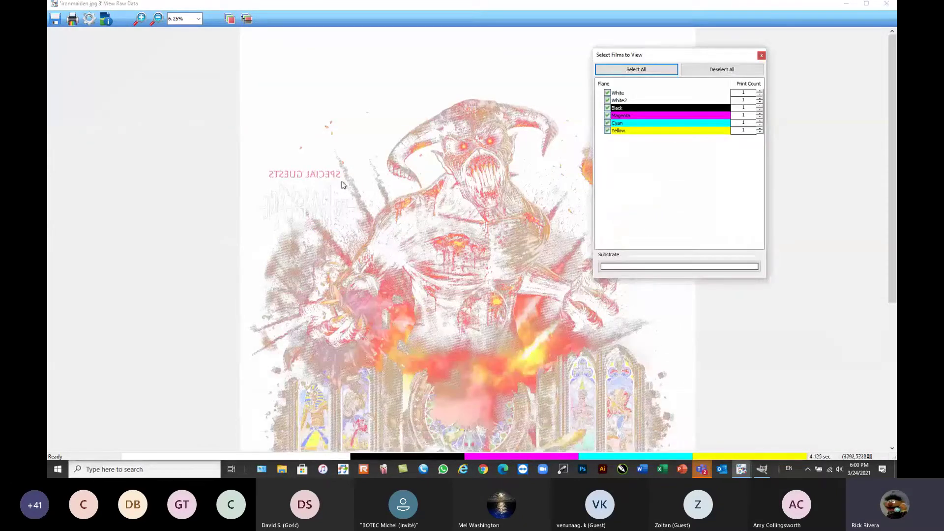
{"action": "left_click", "coordinate": [247, 18]}
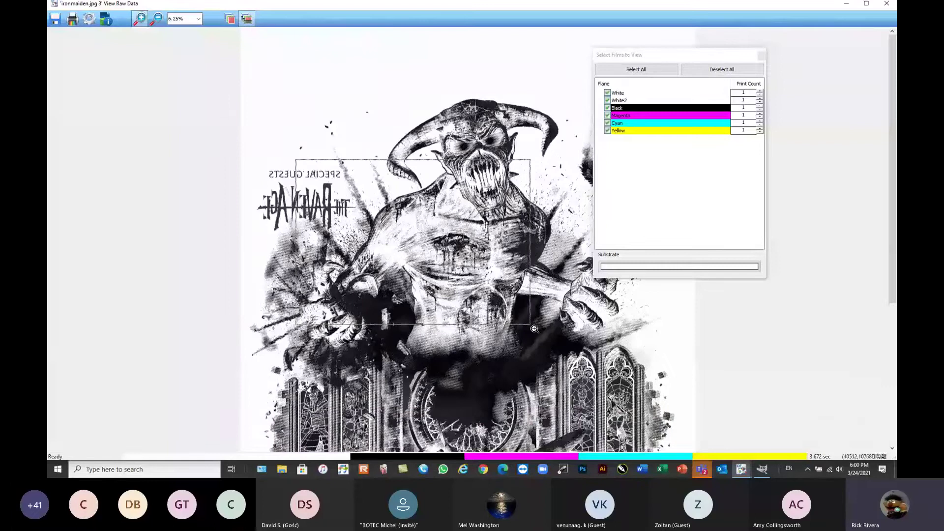
{"action": "left_click", "coordinate": [443, 244]}
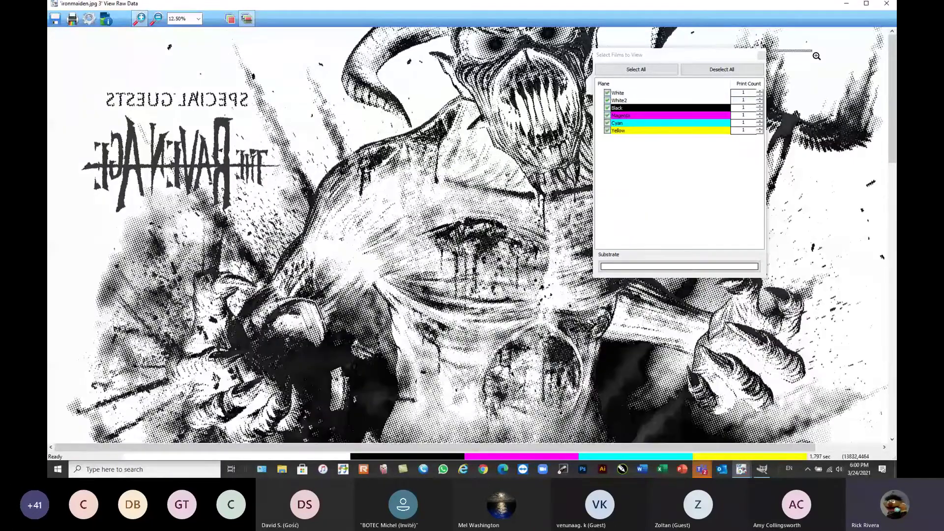
{"action": "left_click_drag", "start_coordinate": [820, 47], "coordinate": [766, 63]}
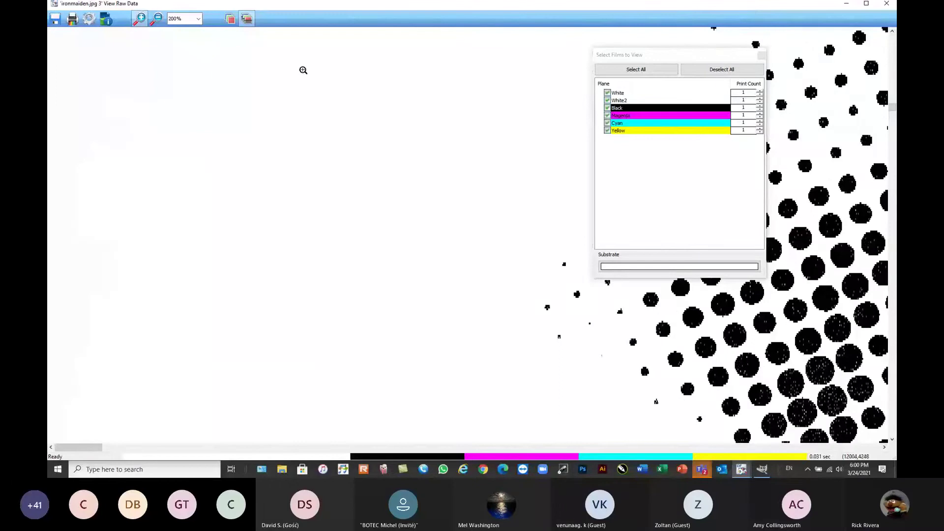
{"action": "left_click", "coordinate": [198, 20]}
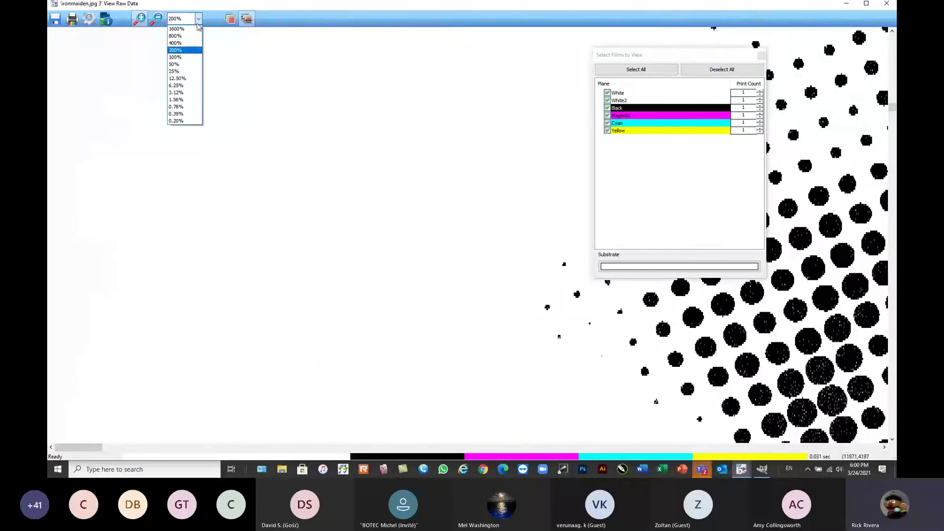
{"action": "left_click", "coordinate": [177, 78]}
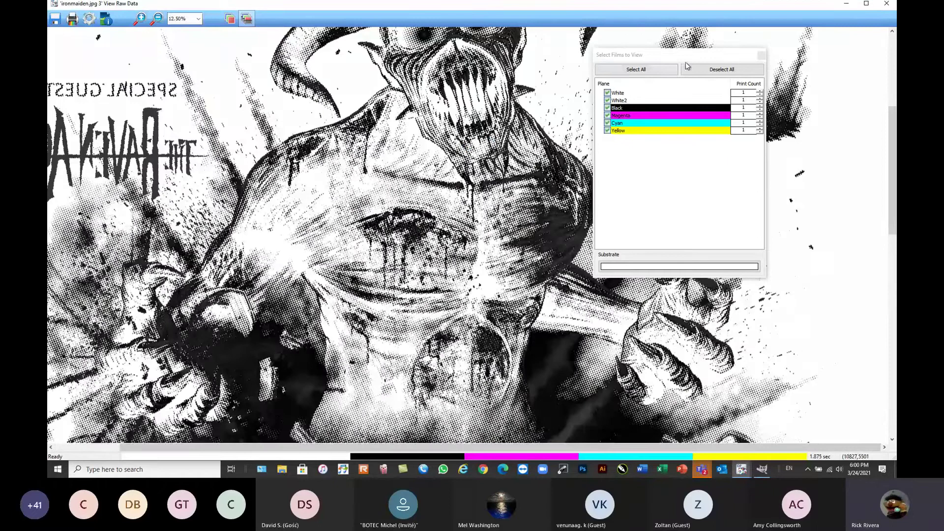
- Move the film selection window off the artwork, examine the halftone dots at 25% zoom, and close the raw data viewer
{"action": "left_click_drag", "start_coordinate": [686, 62], "coordinate": [815, 43]}
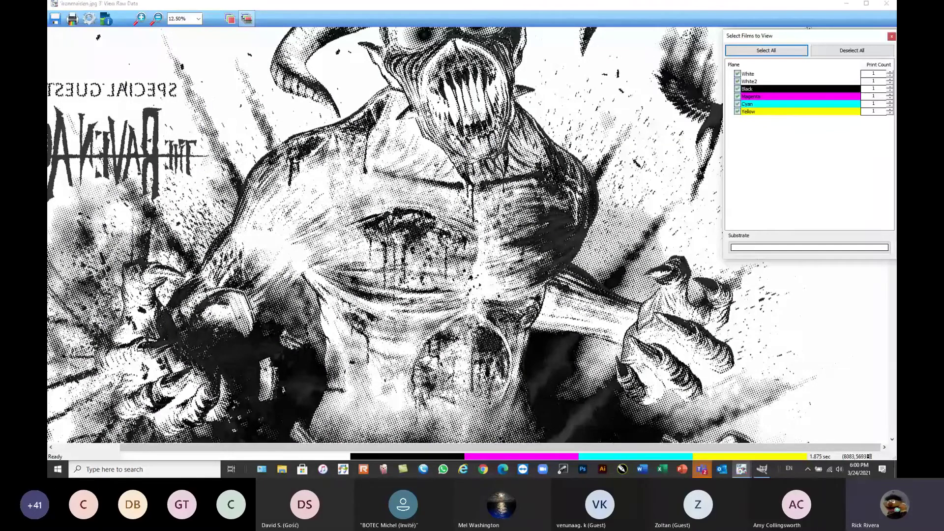
{"action": "left_click", "coordinate": [139, 19]}
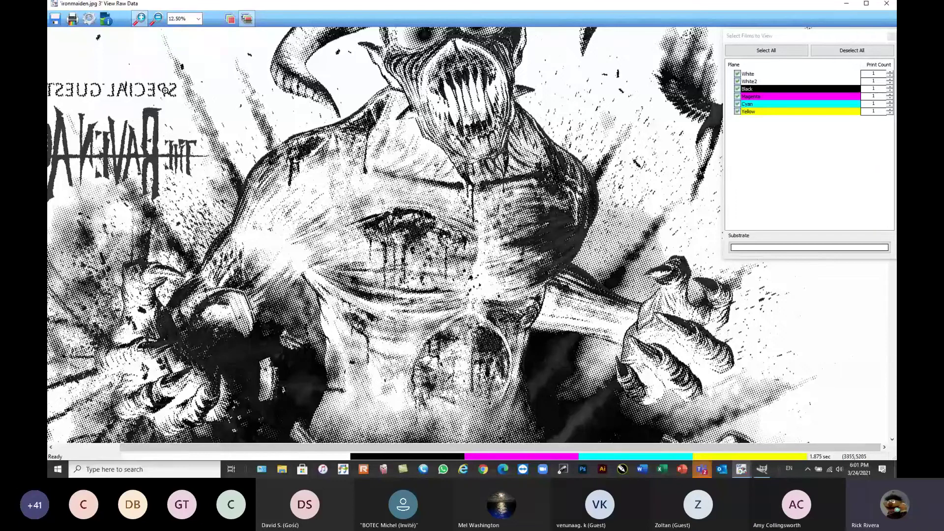
{"action": "left_click_drag", "start_coordinate": [162, 88], "coordinate": [442, 254]}
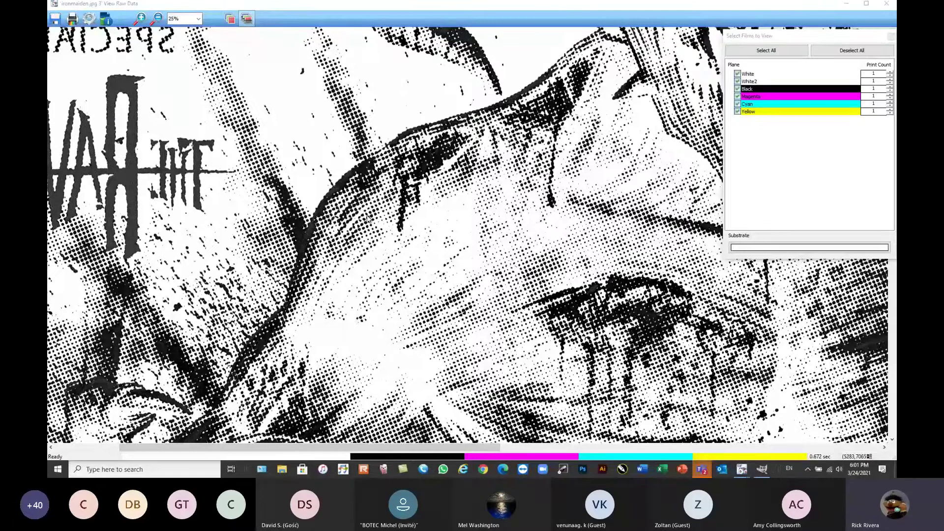
{"action": "key", "text": "alt+F4"}
- View the raw data of the Black Rasterized with Holes job ironmaiden.jpg 2 in the black film display
{"action": "mouse_move", "coordinate": [317, 125]}
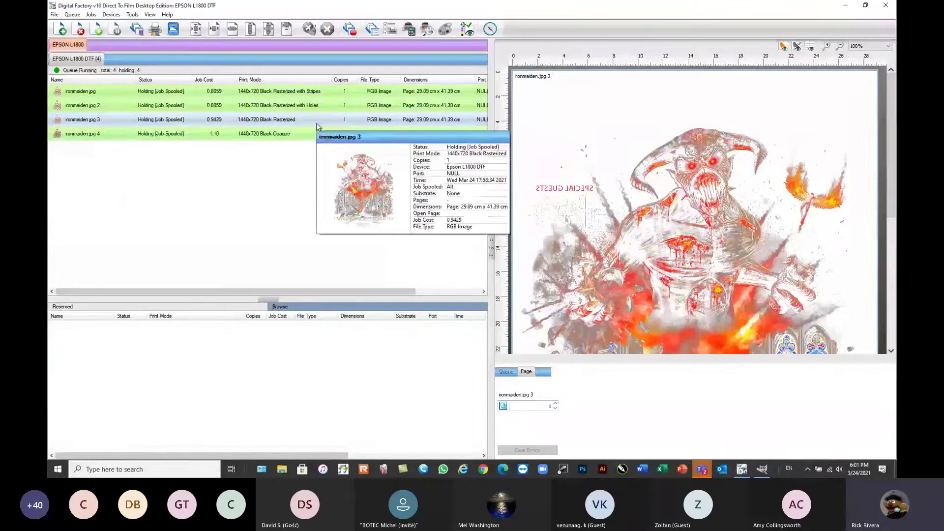
{"action": "left_click", "coordinate": [281, 108]}
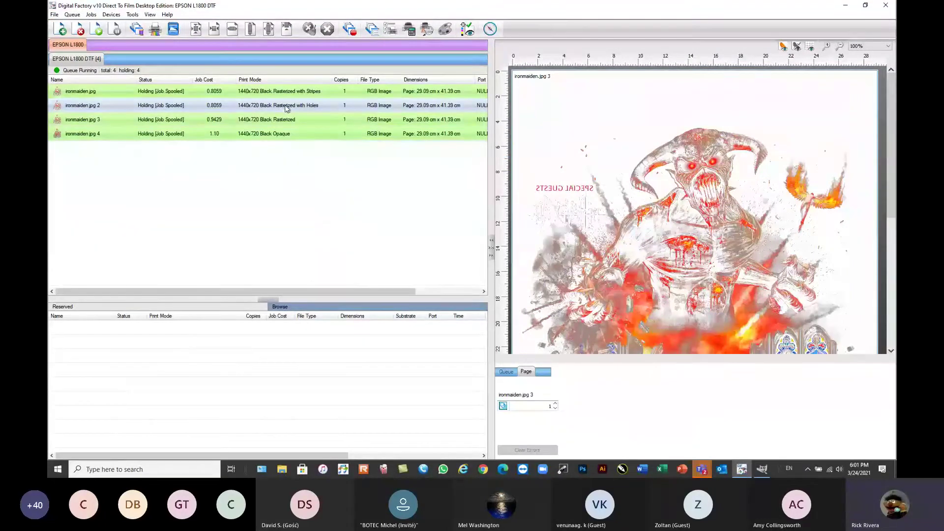
{"action": "mouse_move", "coordinate": [286, 108]}
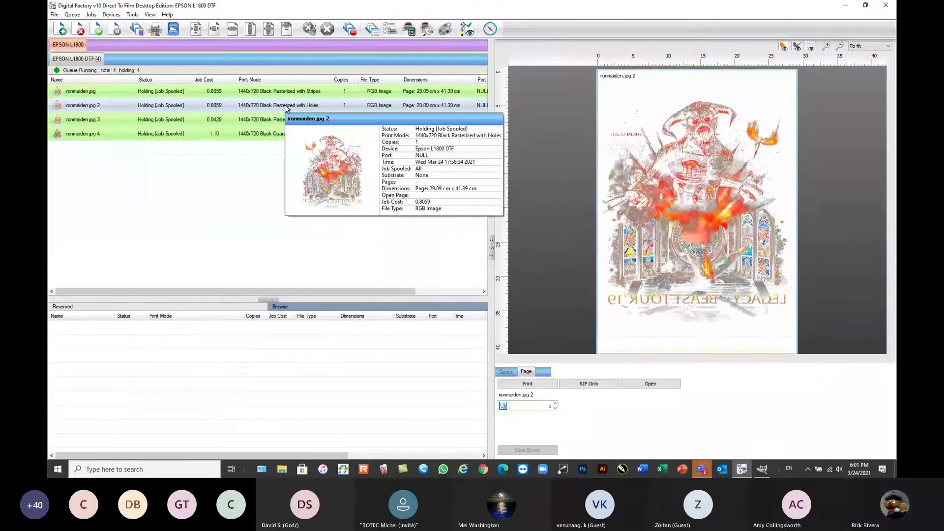
{"action": "right_click", "coordinate": [287, 107]}
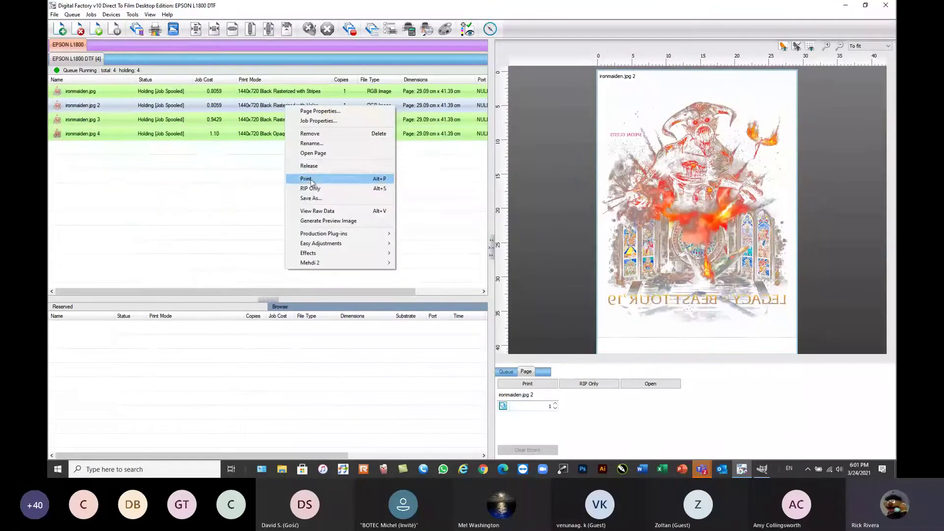
{"action": "left_click", "coordinate": [315, 211]}
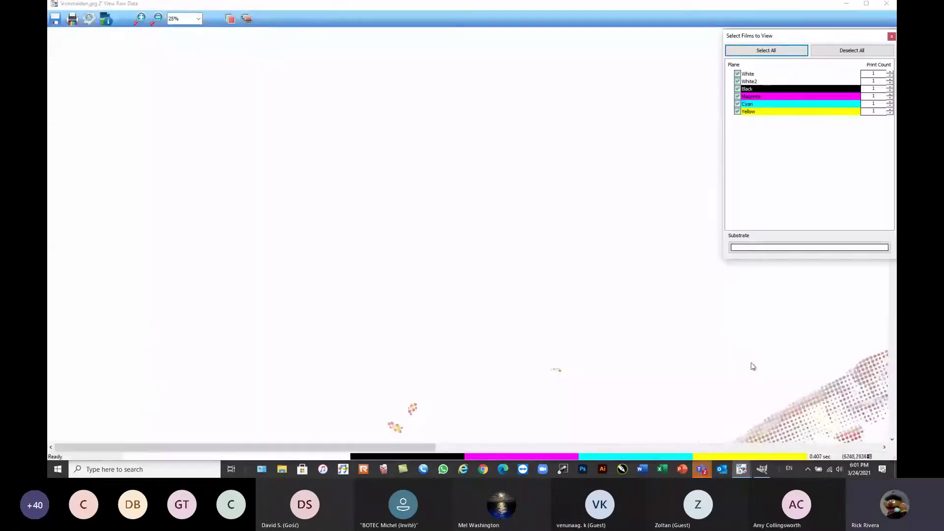
{"action": "scroll", "coordinate": [753, 366], "scroll_direction": "down", "scroll_amount": 5}
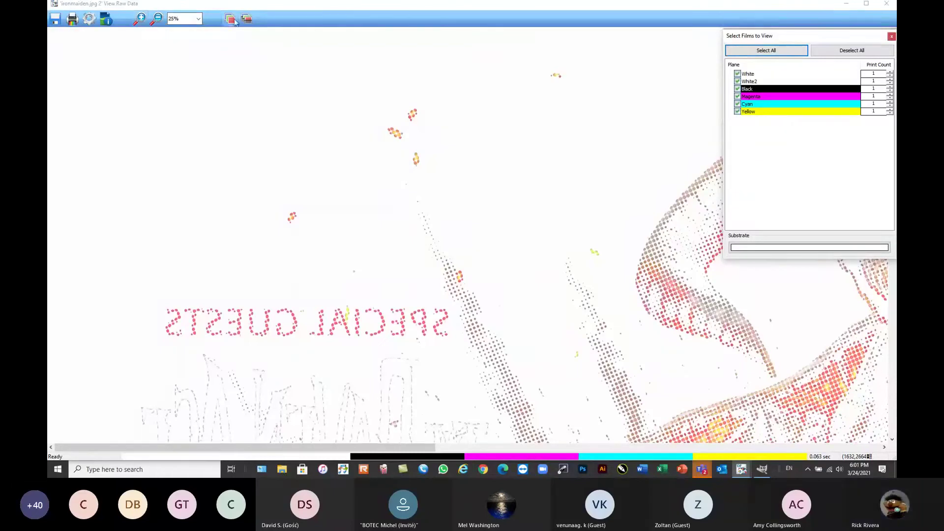
{"action": "left_click", "coordinate": [247, 19]}
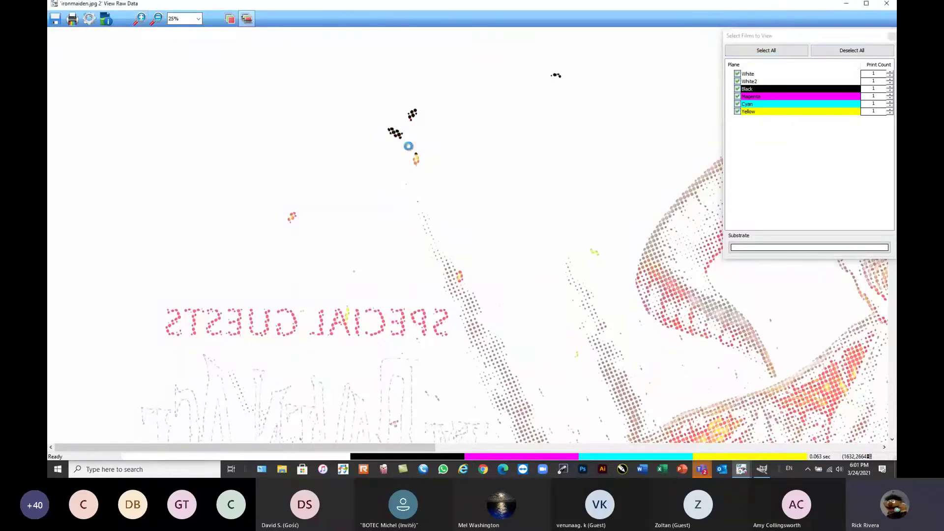
- Examine the halftone dots beside the figure's shoulder at 50% zoom, zoom out to 6.25%, and close the raw data viewer
{"action": "left_click", "coordinate": [158, 20]}
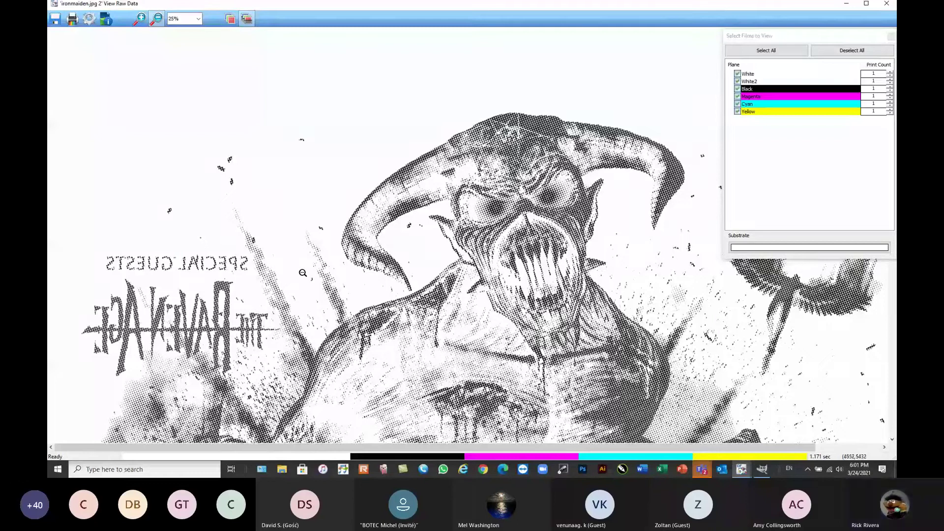
{"action": "left_click", "coordinate": [139, 21]}
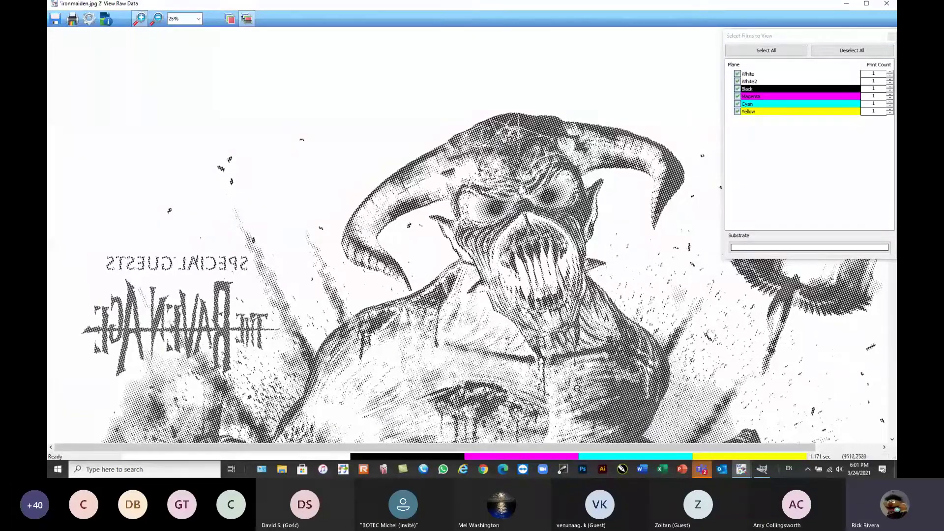
{"action": "left_click_drag", "start_coordinate": [661, 348], "coordinate": [782, 440]}
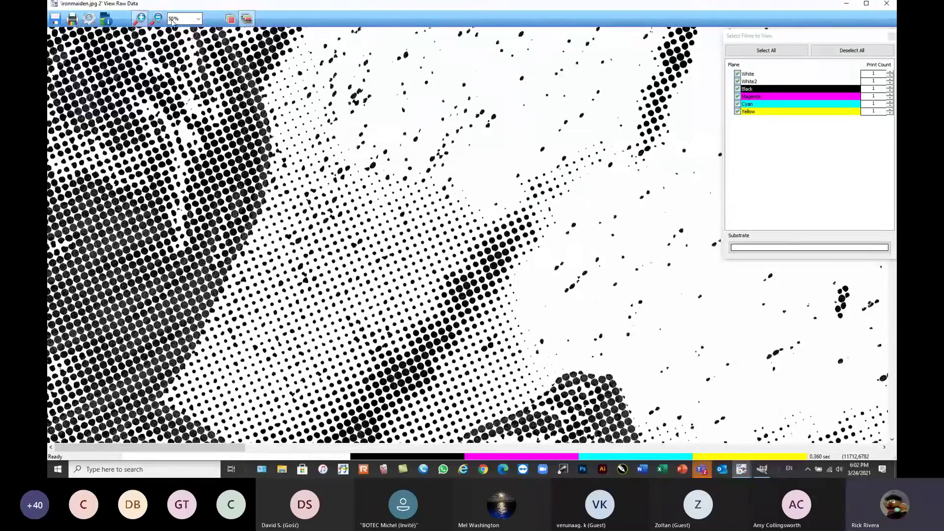
{"action": "left_click", "coordinate": [156, 18]}
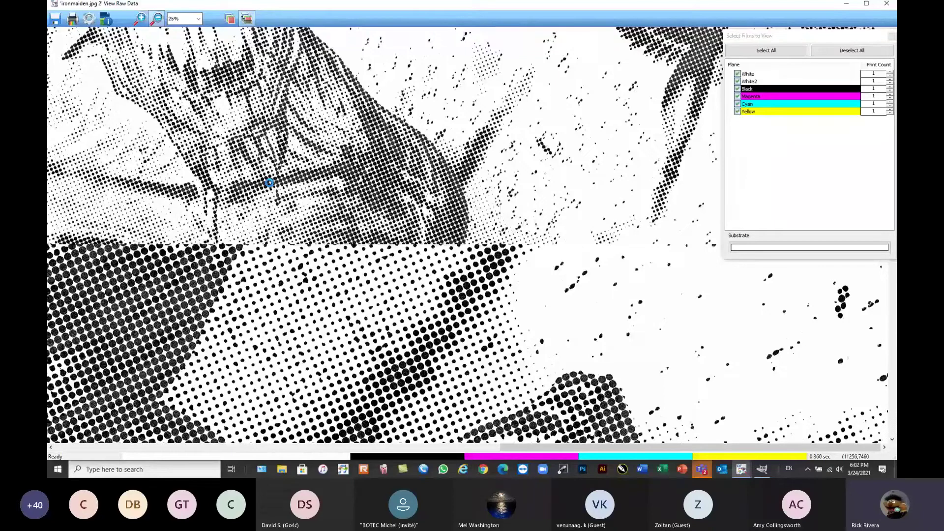
{"action": "left_click", "coordinate": [474, 252]}
{"action": "left_click", "coordinate": [476, 228]}
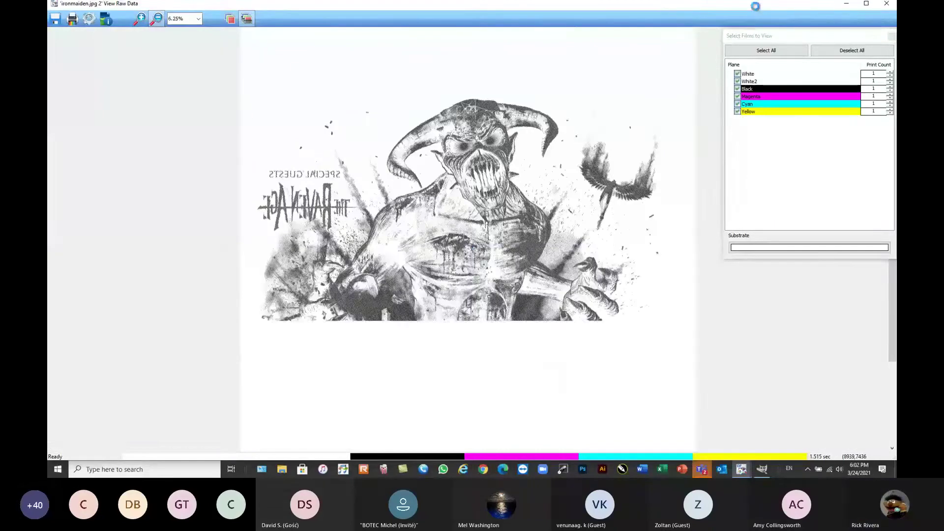
{"action": "left_click", "coordinate": [886, 5]}
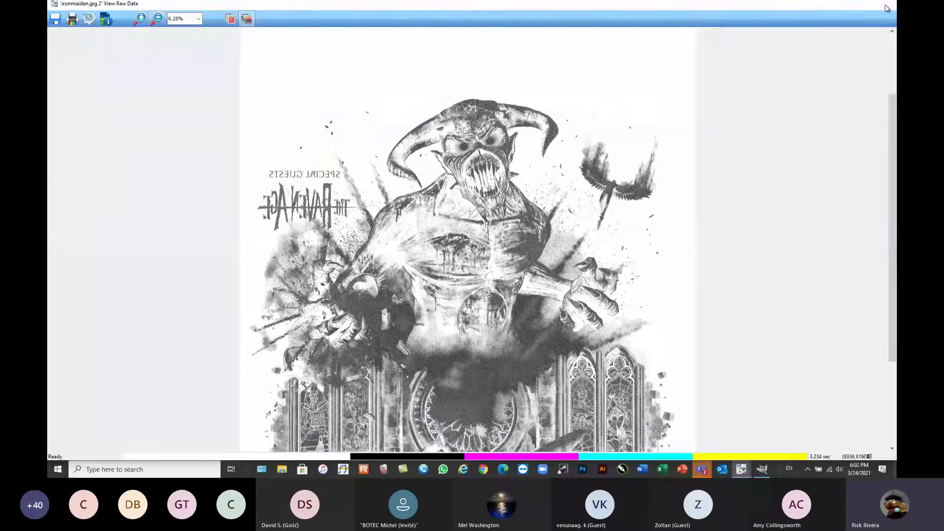
{"action": "left_click", "coordinate": [887, 7]}
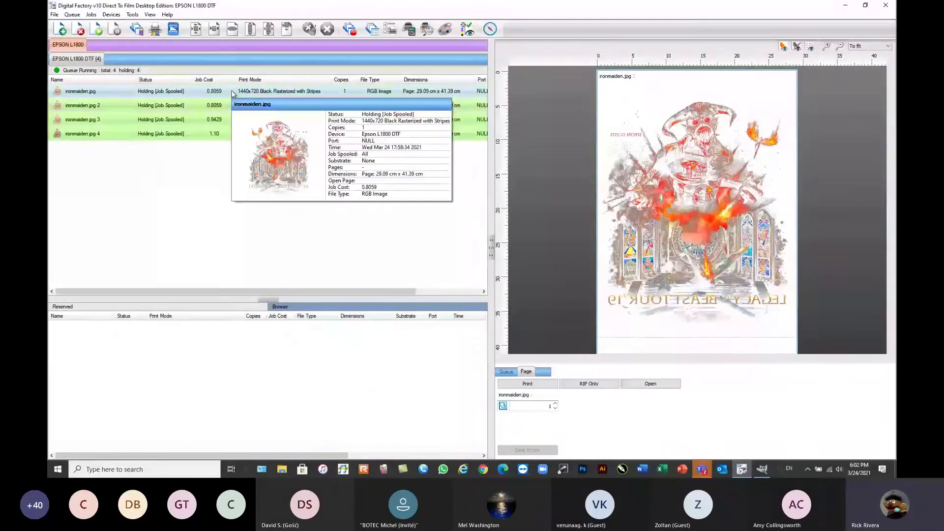
- Examine the raw data of the Black Rasterized with Stripes job ironmaiden.jpg in the black film display at 12.50% zoom, and close the viewer
{"action": "right_click", "coordinate": [251, 106]}
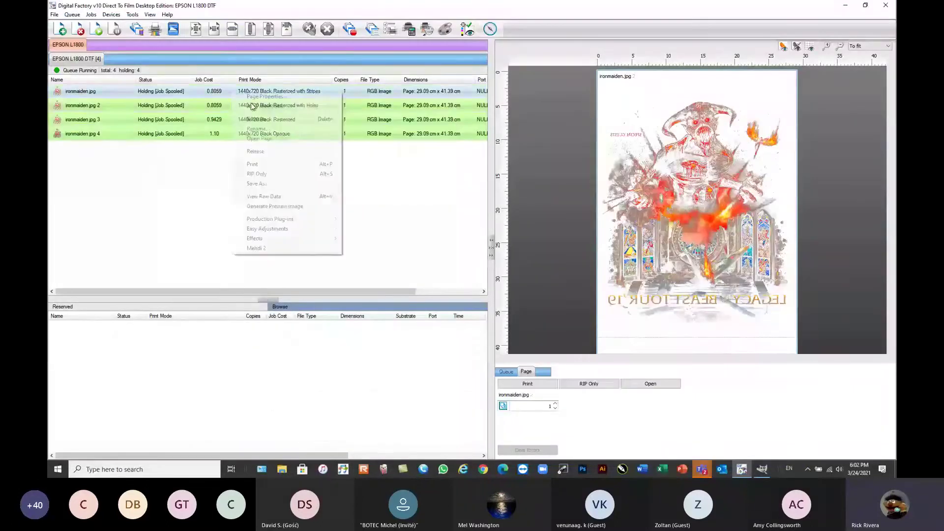
{"action": "left_click", "coordinate": [276, 198]}
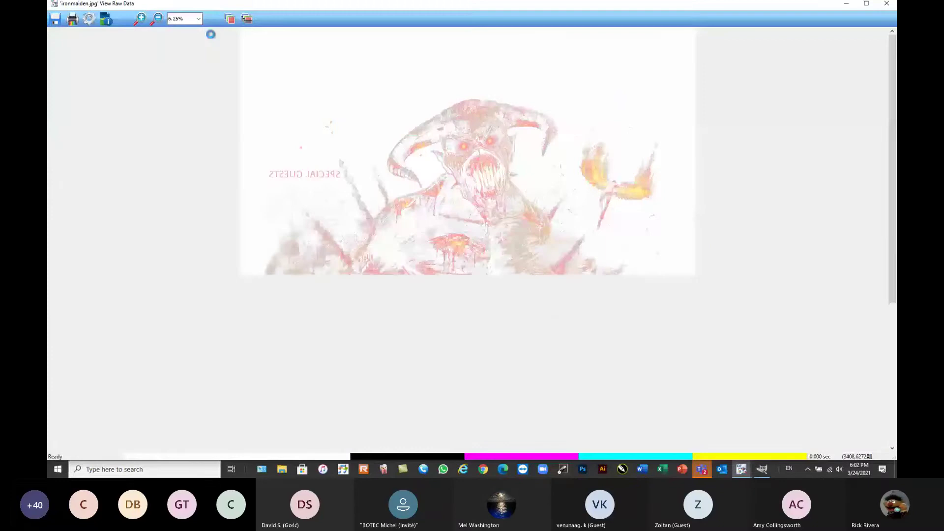
{"action": "left_click", "coordinate": [248, 19]}
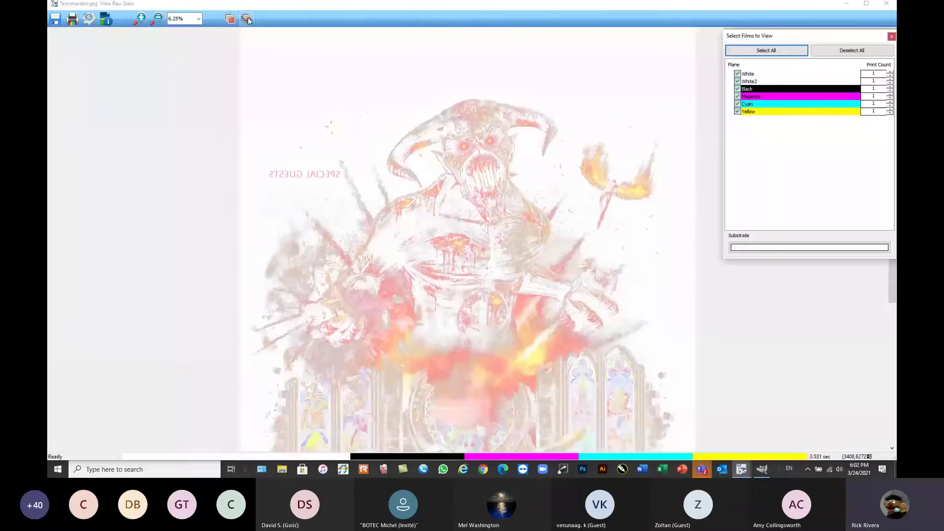
{"action": "left_click", "coordinate": [248, 20]}
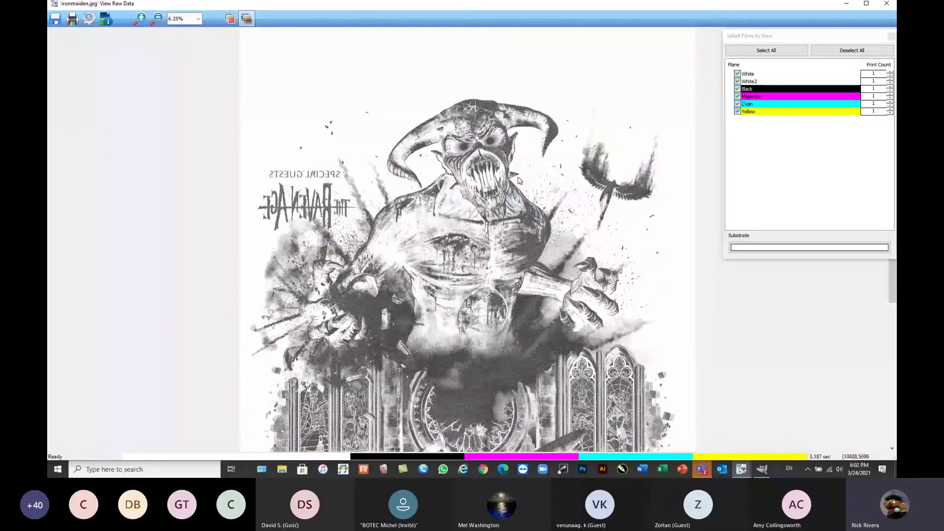
{"action": "left_click", "coordinate": [140, 19]}
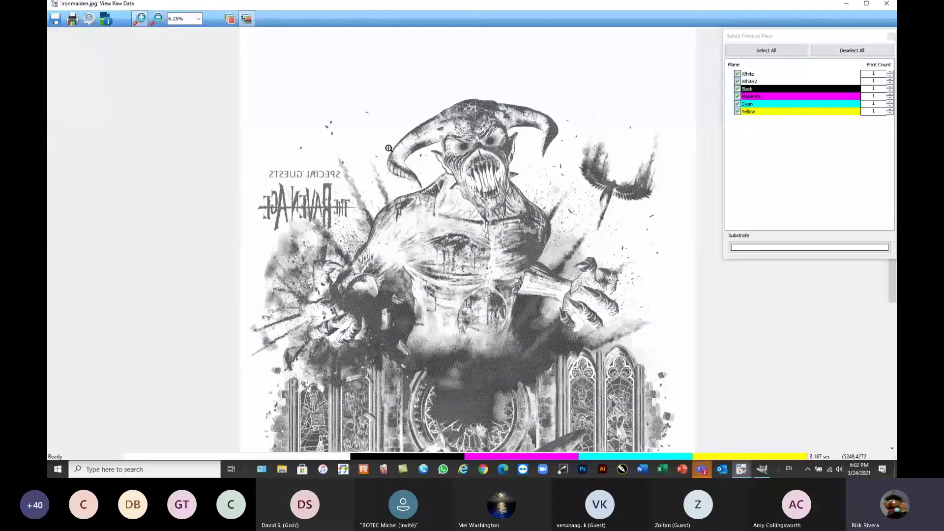
{"action": "left_click", "coordinate": [593, 328]}
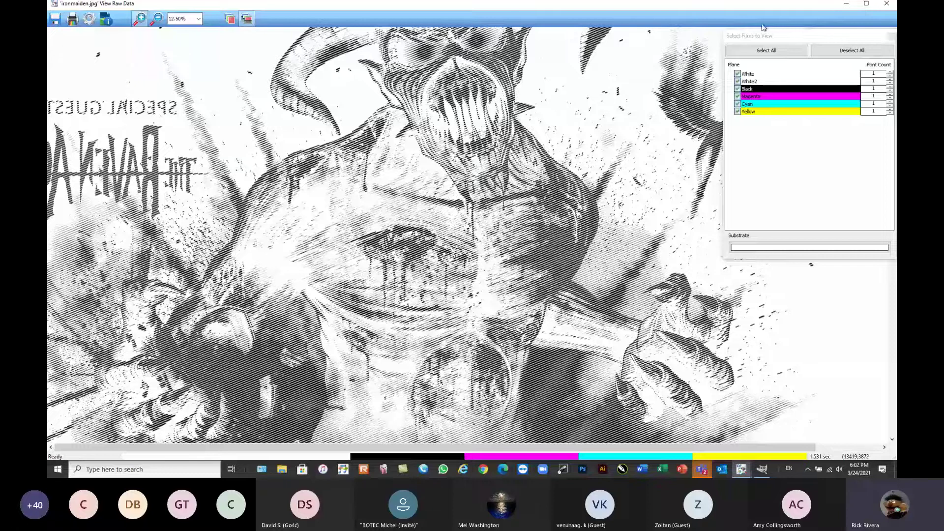
{"action": "left_click", "coordinate": [887, 4]}
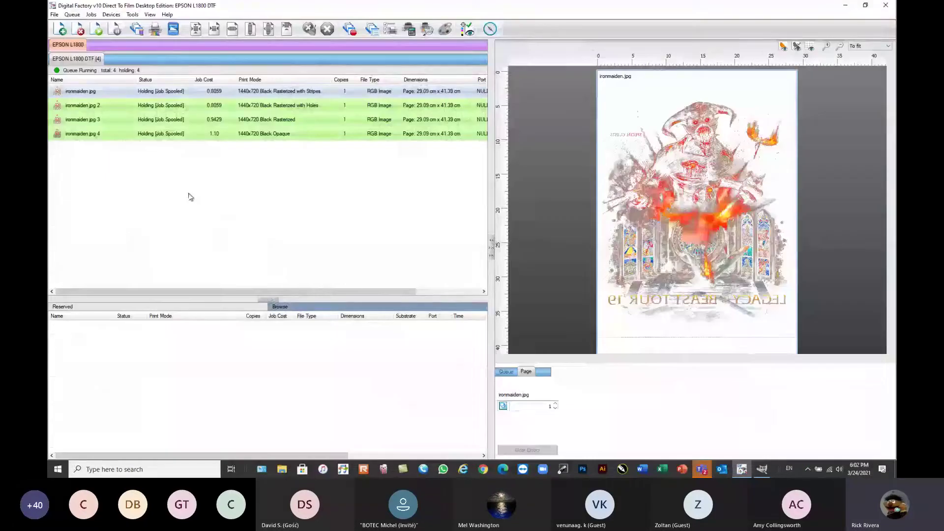
- Open the spooled pages of all four ironmaiden.jpg jobs one after another so their settings can be edited
{"action": "left_click_drag", "start_coordinate": [205, 156], "coordinate": [110, 98]}
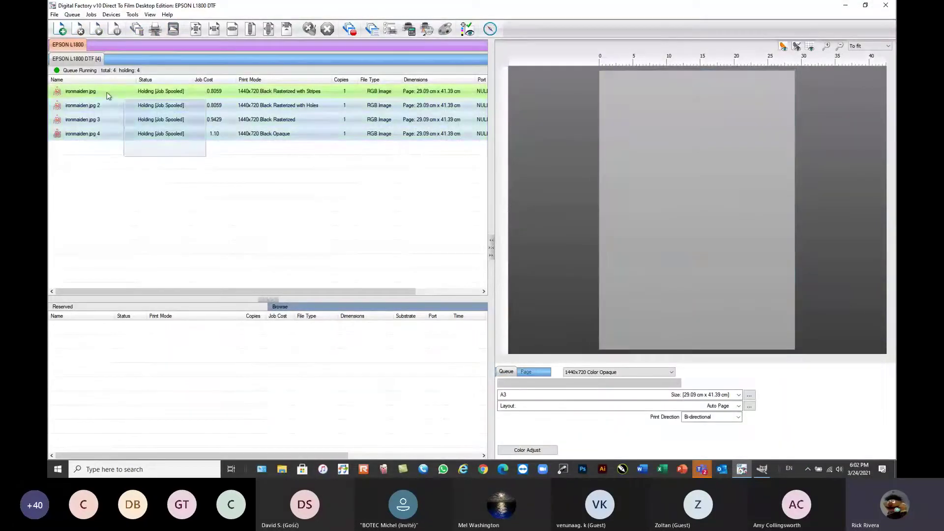
{"action": "right_click", "coordinate": [109, 98]}
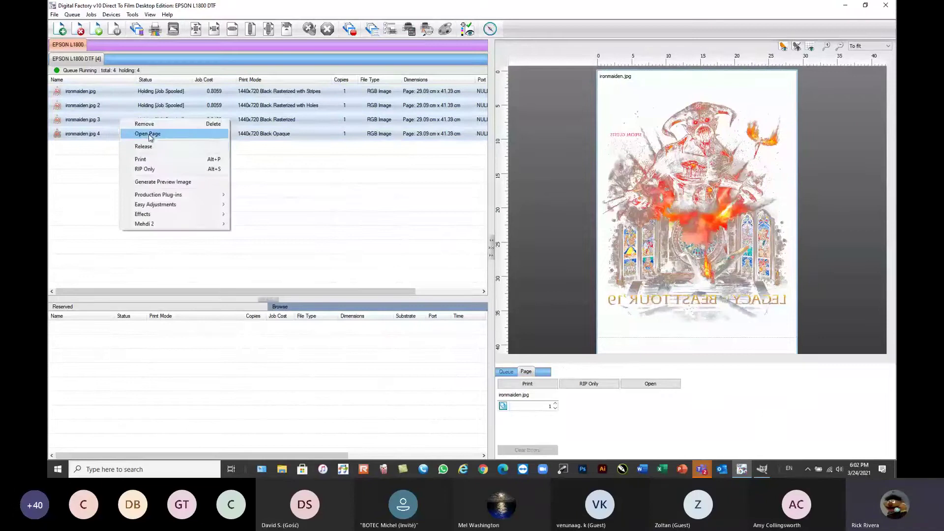
{"action": "left_click", "coordinate": [140, 134]}
{"action": "left_click", "coordinate": [193, 150]}
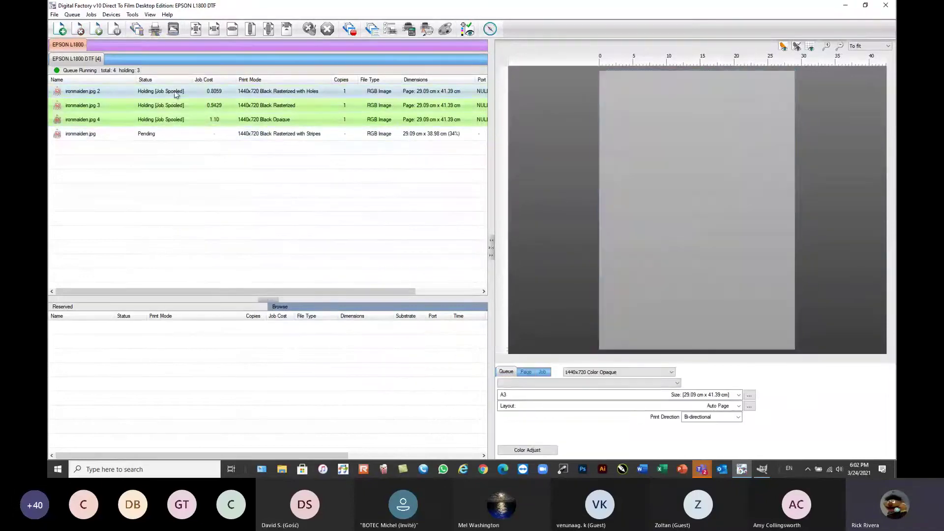
{"action": "right_click", "coordinate": [175, 94]}
{"action": "left_click", "coordinate": [192, 140]}
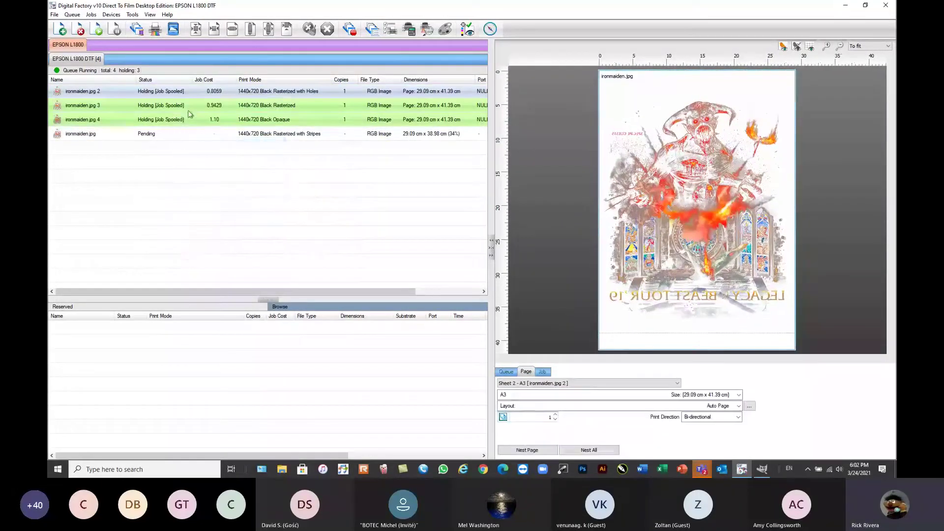
{"action": "right_click", "coordinate": [186, 95]}
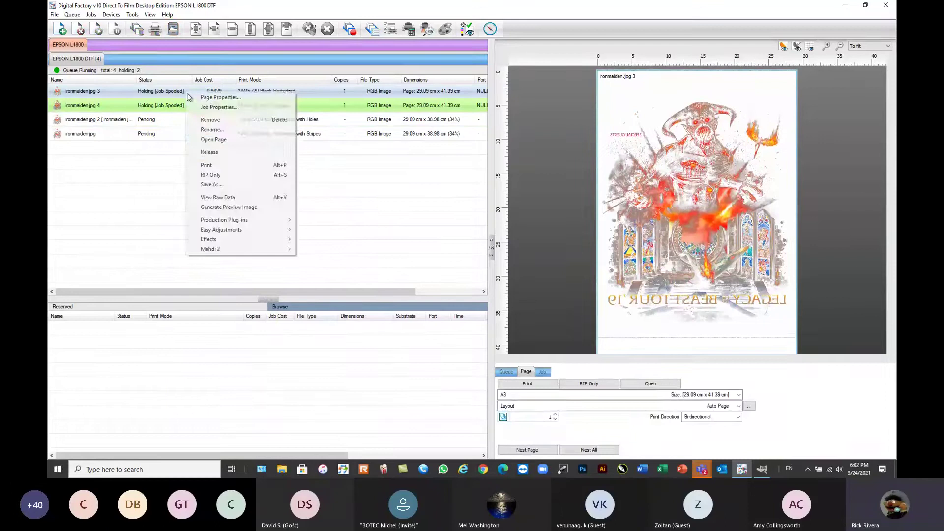
{"action": "left_click", "coordinate": [206, 141]}
{"action": "right_click", "coordinate": [181, 124]}
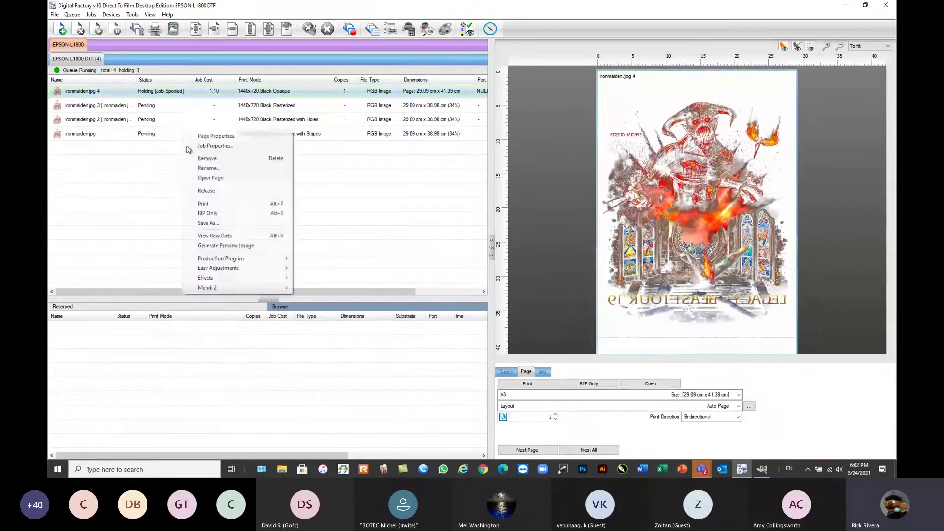
{"action": "left_click", "coordinate": [205, 180]}
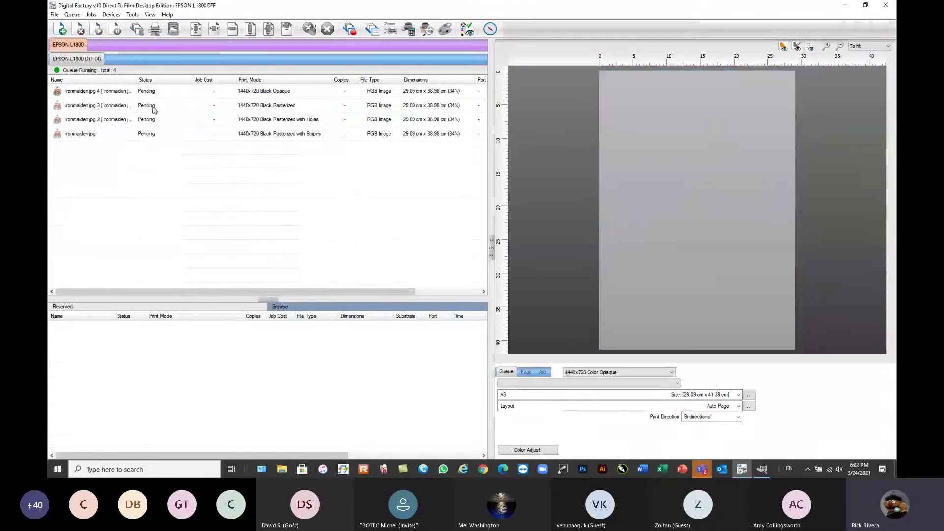
- Open the job properties of the Black Rasterized job ironmaiden.jpg 3 and review the color layer's processing options for white underbase and CMYK
{"action": "left_click", "coordinate": [153, 106]}
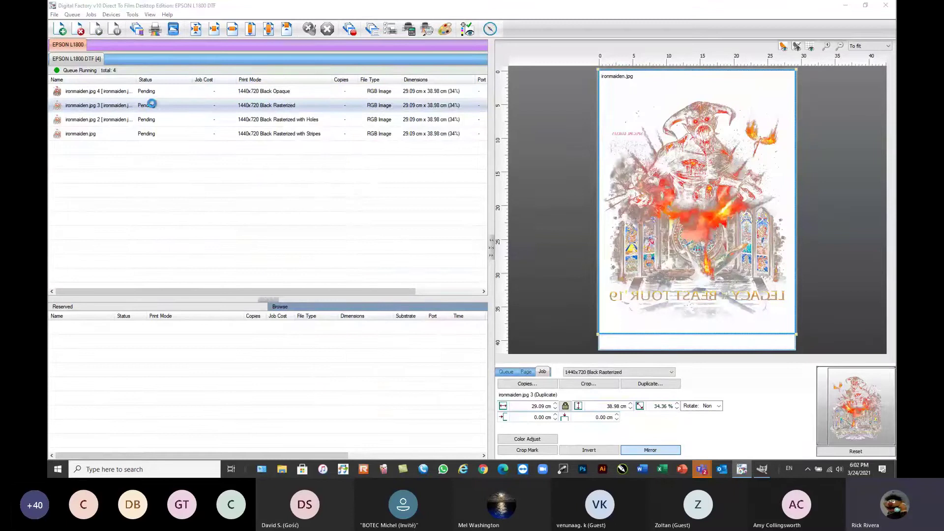
{"action": "double_click", "coordinate": [152, 105]}
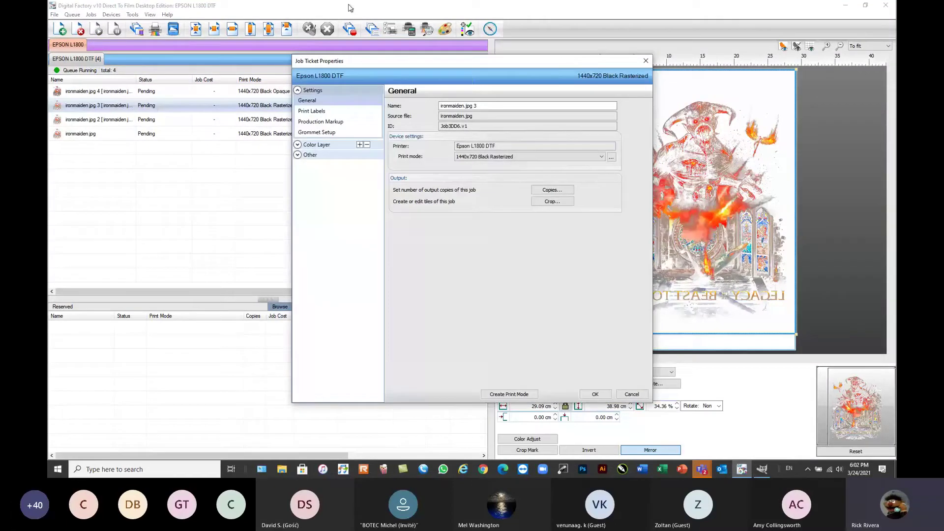
{"action": "left_click_drag", "start_coordinate": [556, 60], "coordinate": [523, 32]}
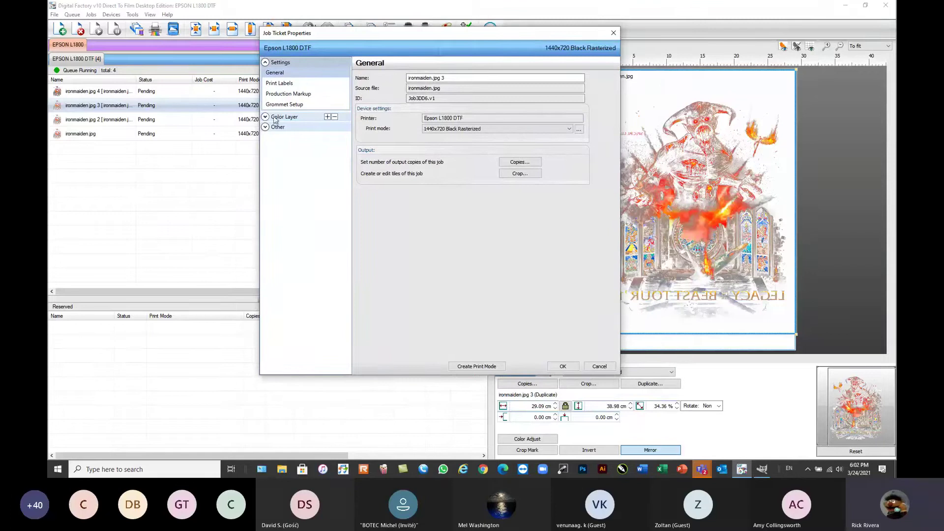
{"action": "left_click", "coordinate": [277, 118]}
{"action": "left_click", "coordinate": [286, 138]}
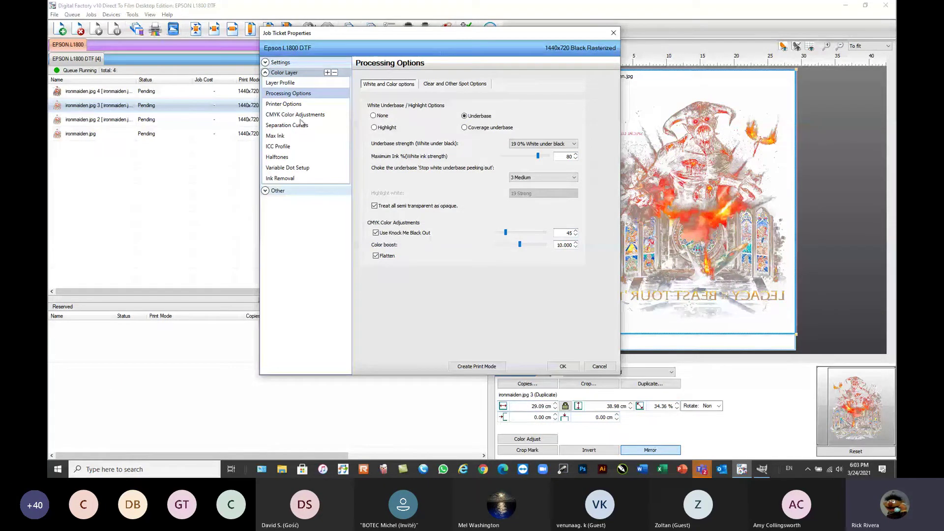
- Set High Speed to Off in the job's printer options, and show its CMYK color adjustments
{"action": "left_click", "coordinate": [288, 105]}
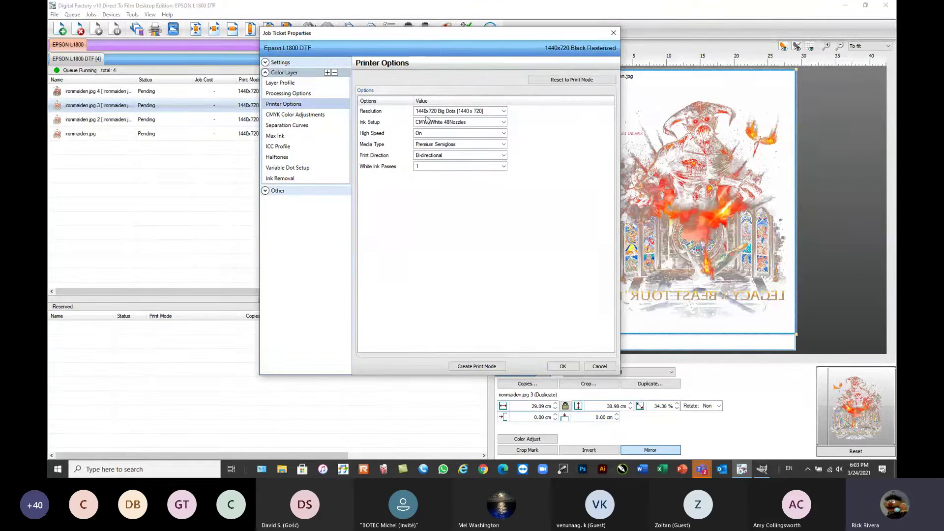
{"action": "left_click", "coordinate": [456, 134]}
{"action": "left_click", "coordinate": [425, 150]}
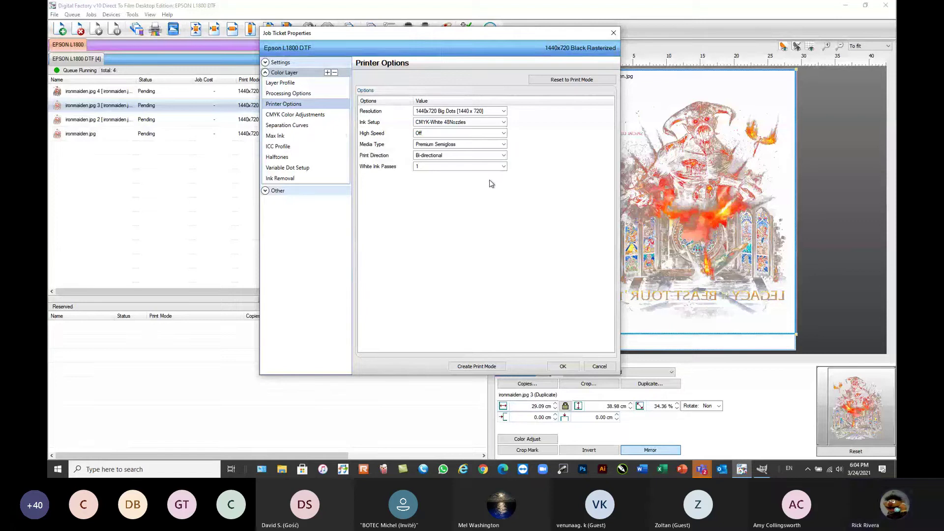
{"action": "left_click", "coordinate": [289, 115]}
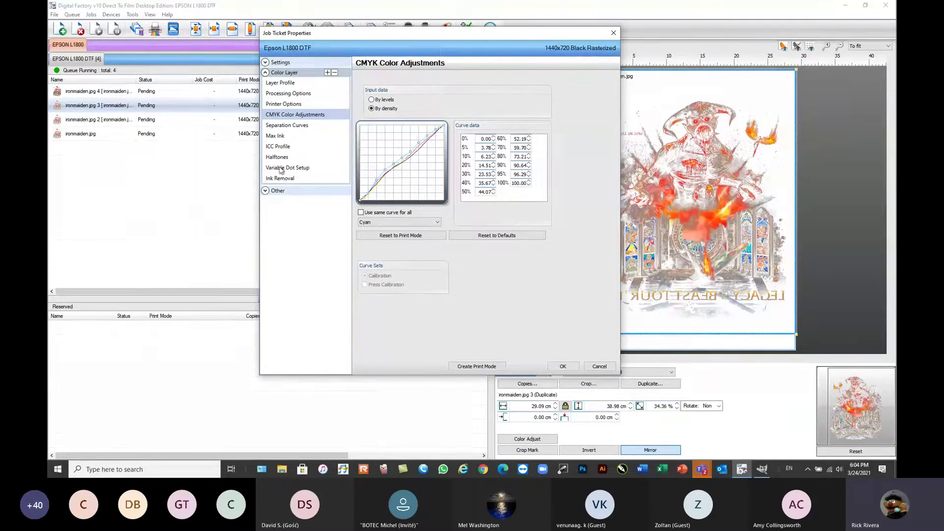
- Review the color layer's halftone settings, and show its ink removal settings
{"action": "left_click", "coordinate": [296, 158]}
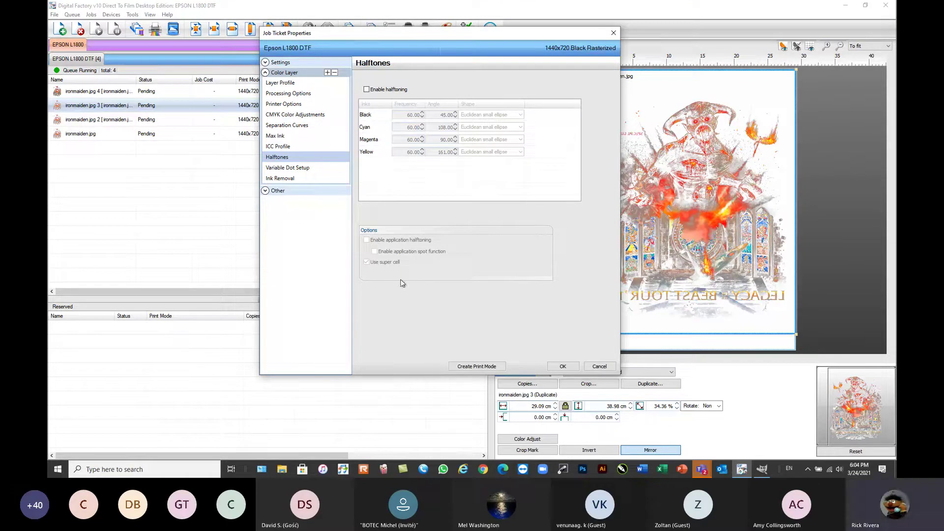
{"action": "left_click", "coordinate": [288, 180]}
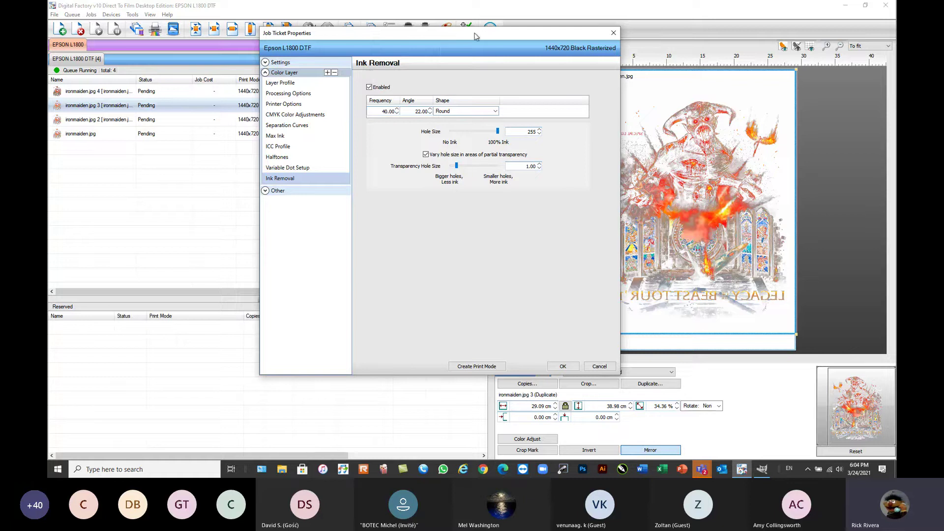
{"action": "left_click_drag", "start_coordinate": [475, 35], "coordinate": [501, 47]}
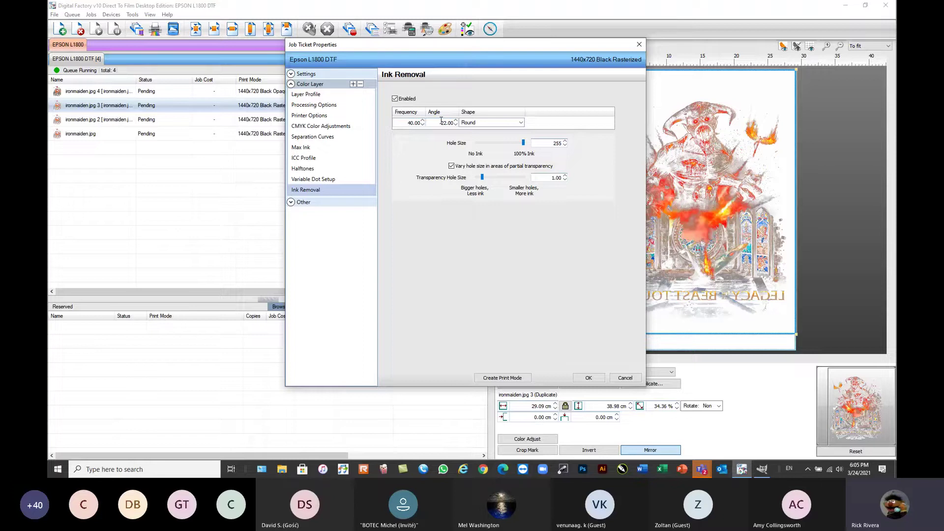
- Look through the available ink removal shapes, keep Round, and close the job properties without saving
{"action": "left_click", "coordinate": [521, 123]}
{"action": "mouse_move", "coordinate": [521, 152]}
{"action": "left_mouse_down"}
{"action": "mouse_move", "coordinate": [521, 187]}
{"action": "mouse_move", "coordinate": [526, 147]}
{"action": "left_mouse_up"}
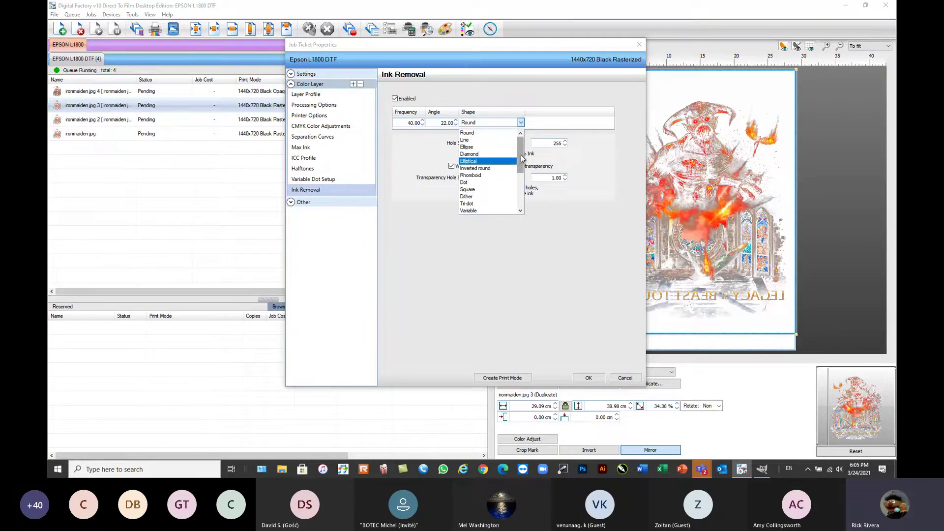
{"action": "mouse_move", "coordinate": [521, 158]}
{"action": "left_mouse_down"}
{"action": "mouse_move", "coordinate": [522, 207]}
{"action": "mouse_move", "coordinate": [521, 147]}
{"action": "left_mouse_up"}
{"action": "left_click", "coordinate": [486, 135]}
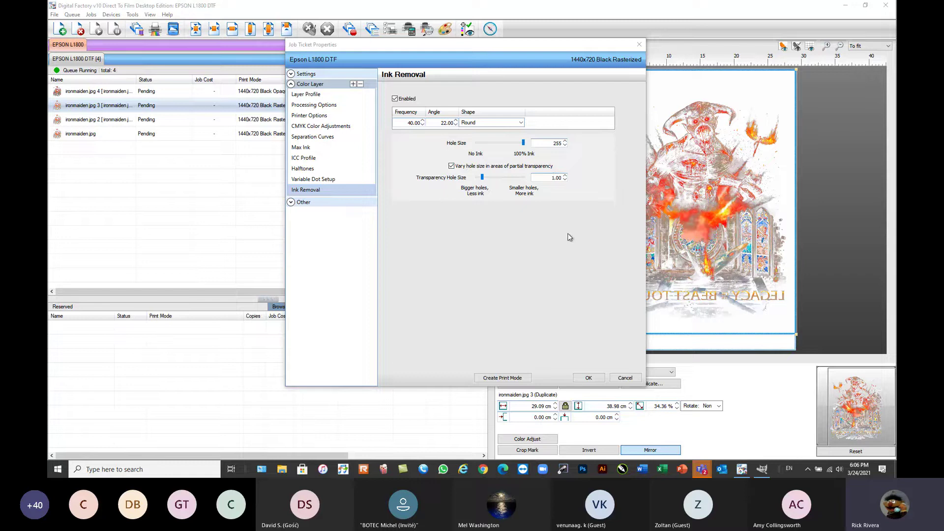
{"action": "left_click", "coordinate": [623, 378]}
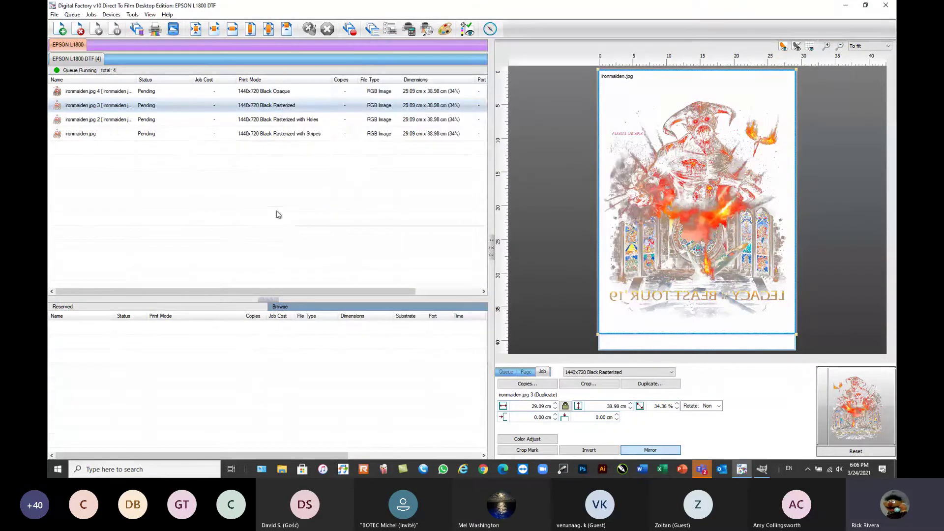
- Review the color layer's Ink Removal settings for the job ironmaiden.jpg 2, then close its properties without changes
{"action": "left_click", "coordinate": [142, 120]}
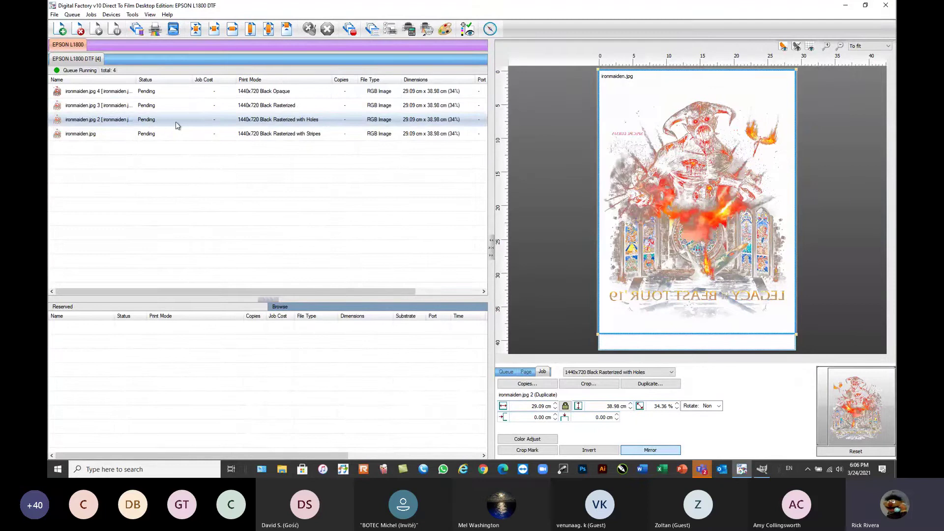
{"action": "double_click", "coordinate": [205, 120]}
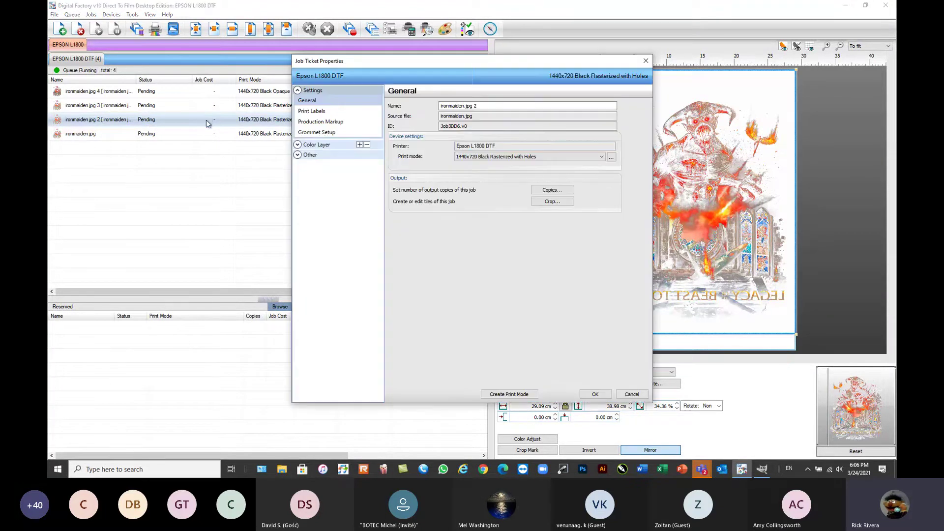
{"action": "left_click", "coordinate": [314, 145]}
{"action": "left_click", "coordinate": [315, 250]}
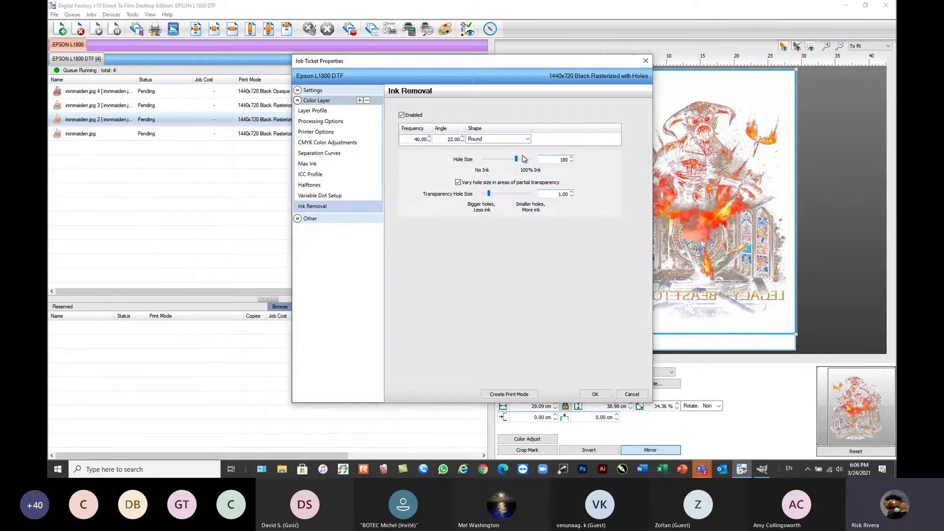
{"action": "left_click", "coordinate": [632, 395]}
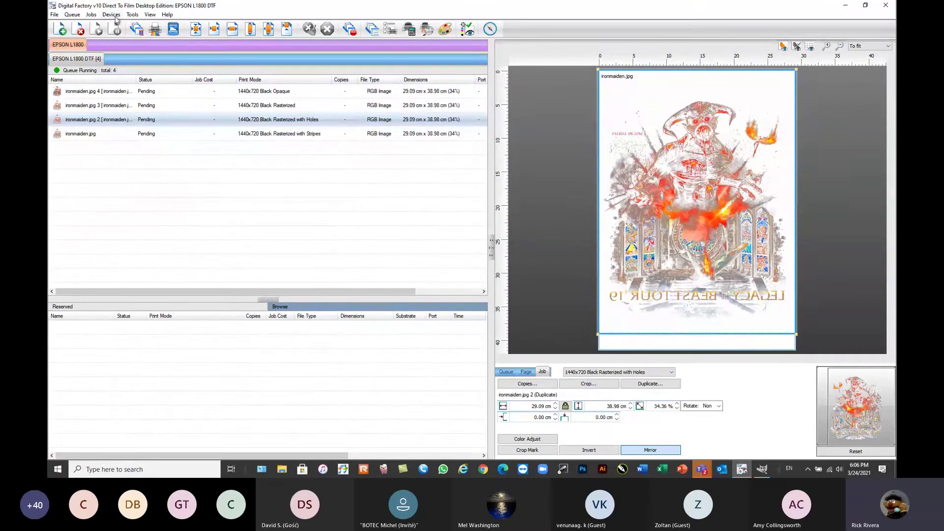
- Remove ironmaiden.jpg, ironmaiden.jpg 3 and ironmaiden.jpg 4 from the queue, keeping only the Black Rasterized with Holes job
{"action": "mouse_move", "coordinate": [112, 122]}
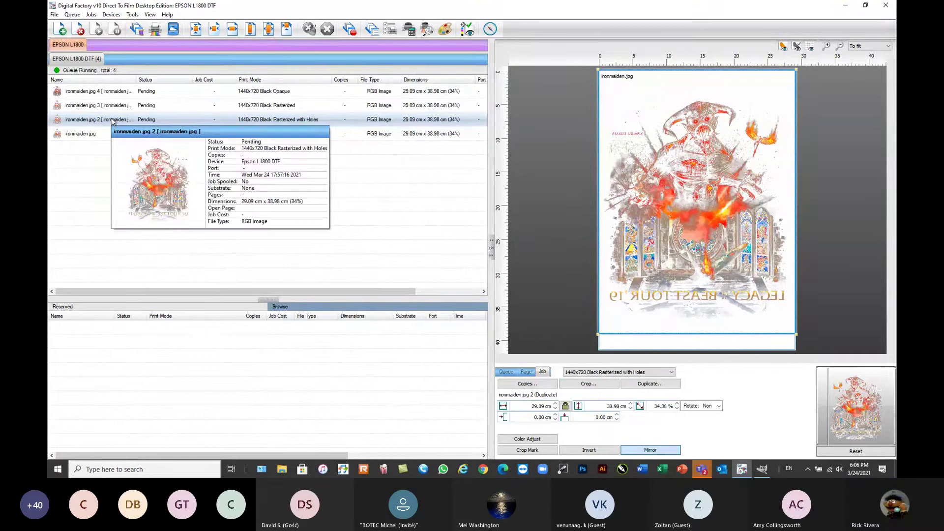
{"action": "left_click", "coordinate": [114, 133]}
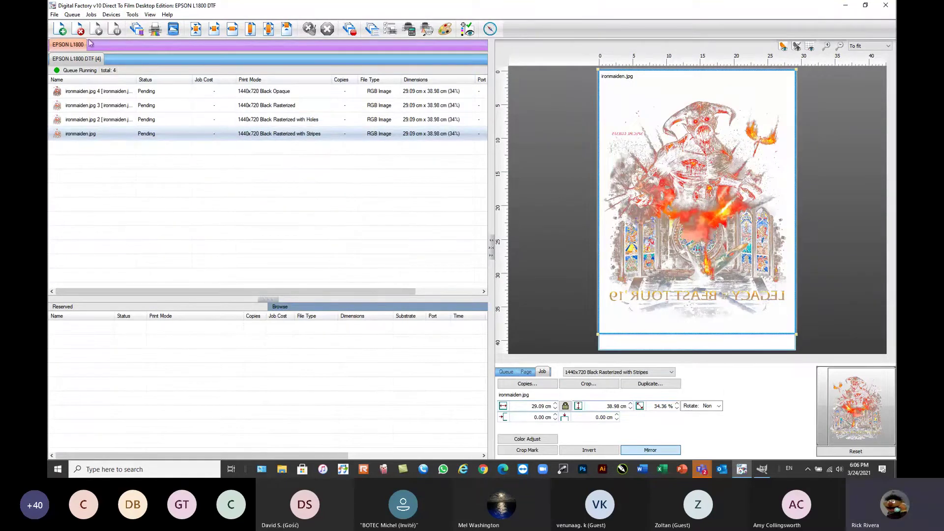
{"action": "key", "text": "Delete"}
{"action": "left_click", "coordinate": [116, 110]}
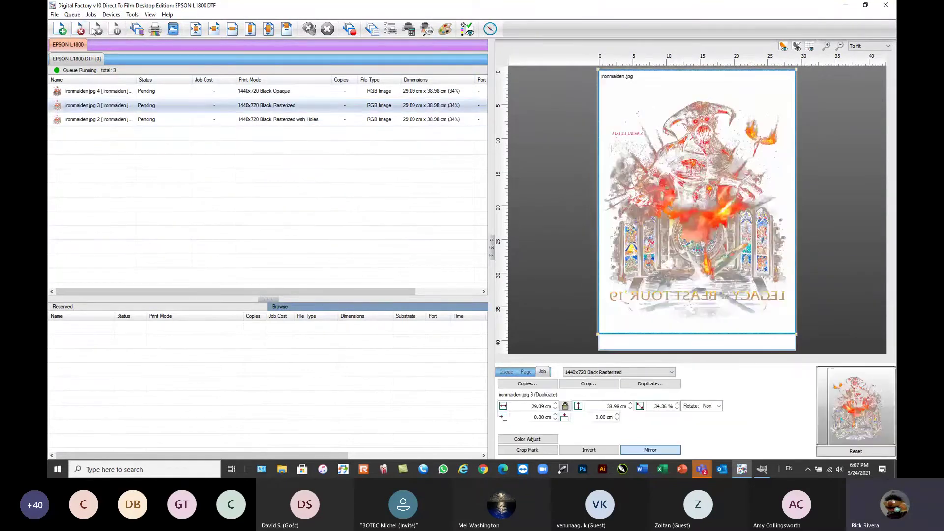
{"action": "left_click", "coordinate": [79, 29]}
{"action": "left_click", "coordinate": [79, 29]}
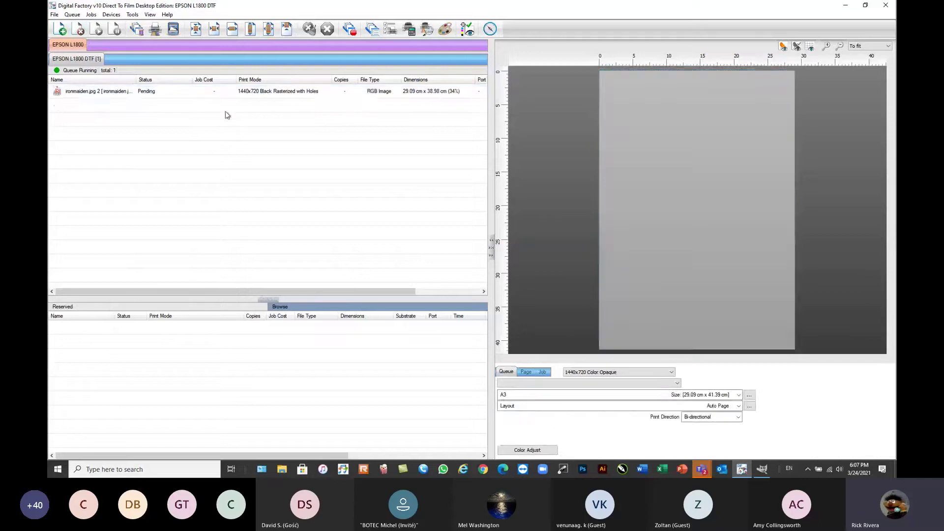
{"action": "left_click", "coordinate": [272, 93]}
{"action": "left_click", "coordinate": [650, 384]}
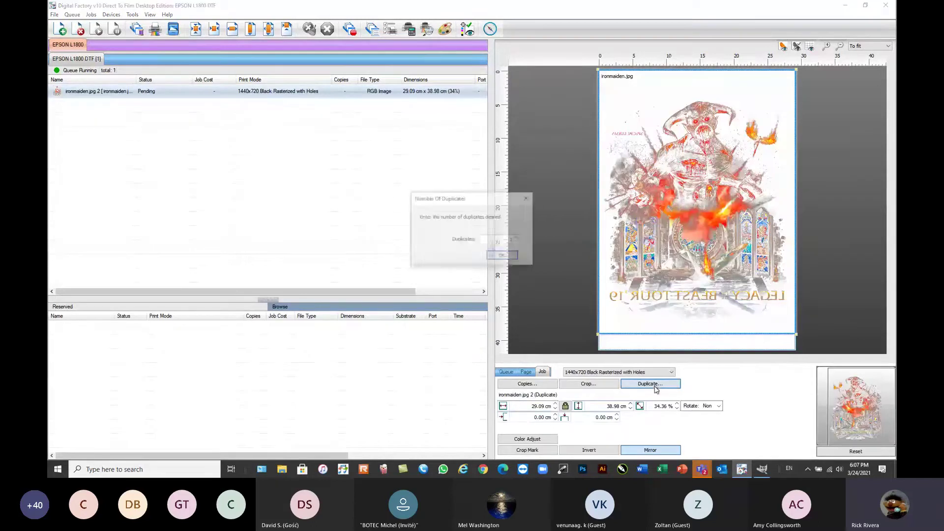
{"action": "left_click", "coordinate": [503, 255]}
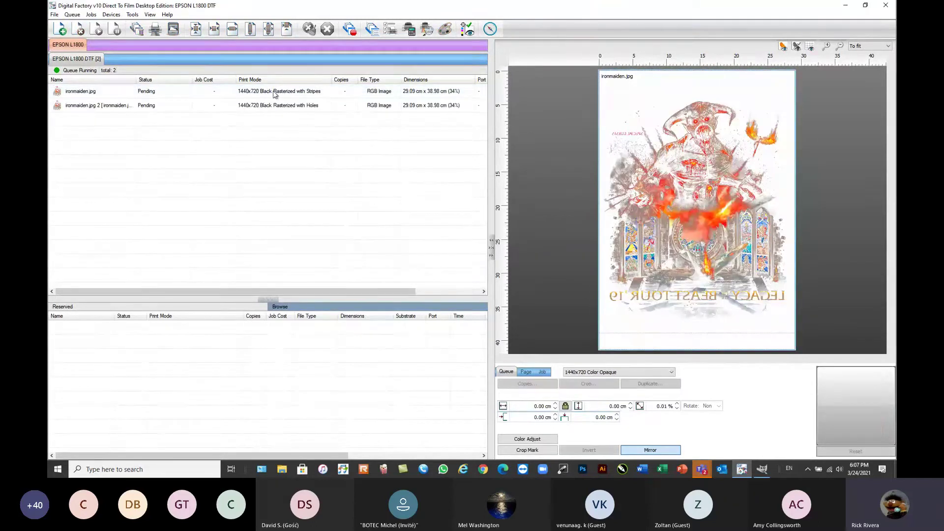
{"action": "left_click", "coordinate": [296, 106]}
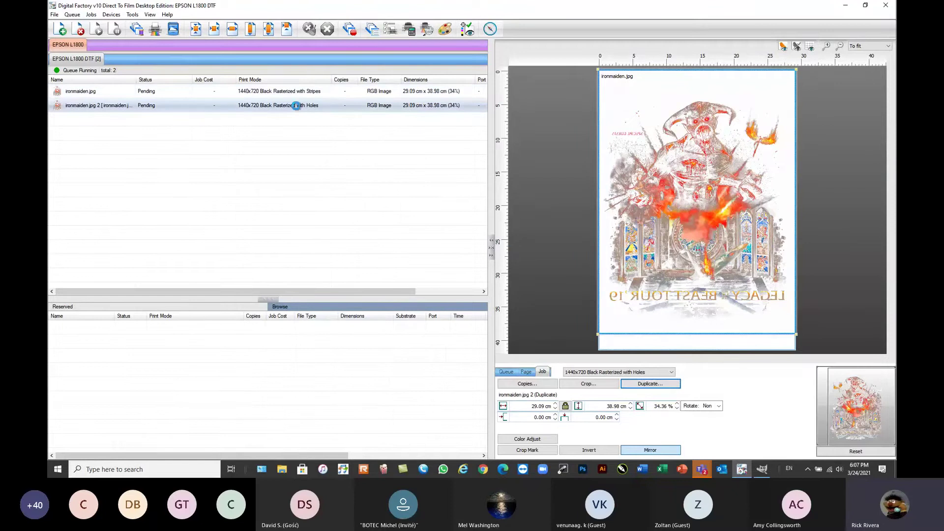
{"action": "double_click", "coordinate": [296, 106]}
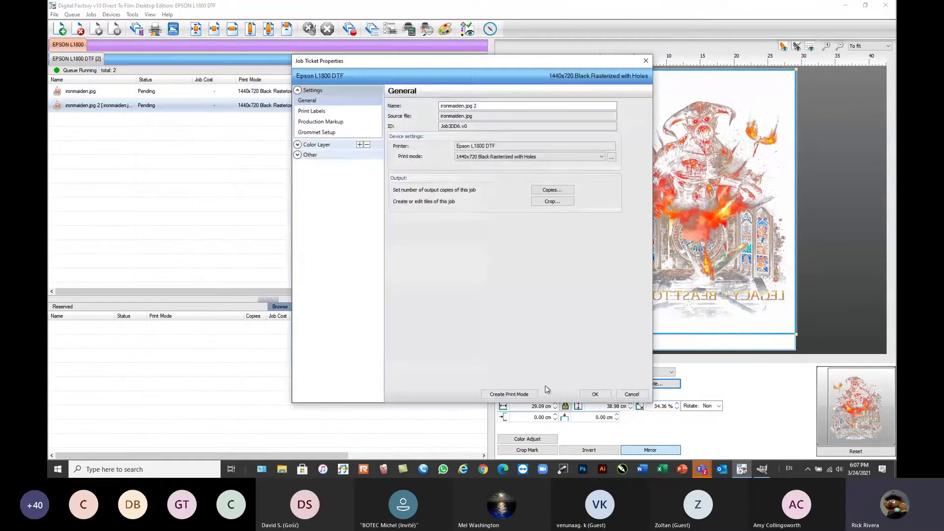
{"action": "left_click", "coordinate": [622, 395]}
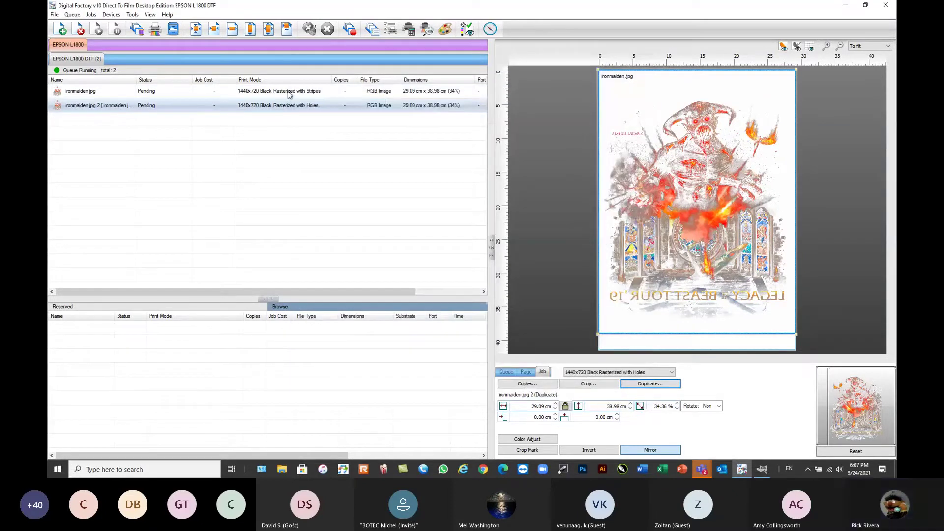
{"action": "left_click", "coordinate": [79, 29]}
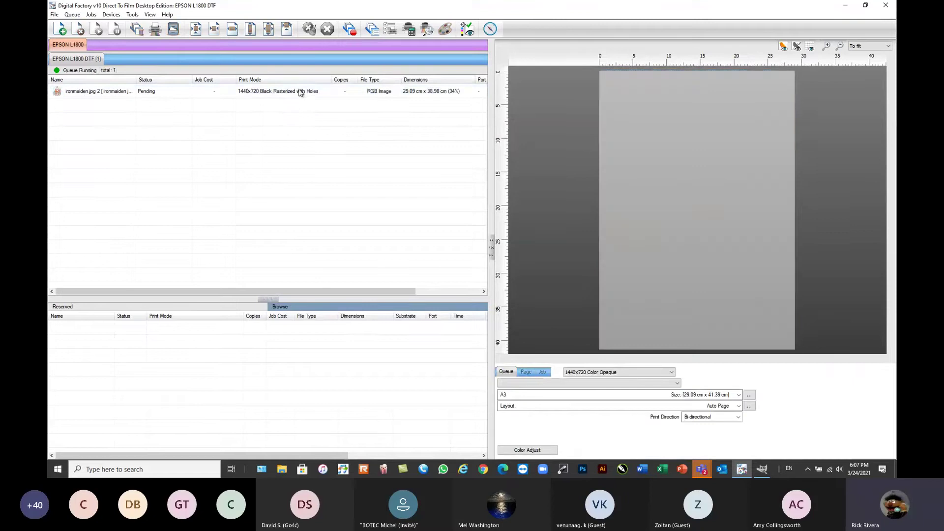
- Duplicate ironmaiden.jpg 2 once and set the duplicate's print mode to 1440x720 Black Rasterized with Holes
{"action": "left_click", "coordinate": [651, 384]}
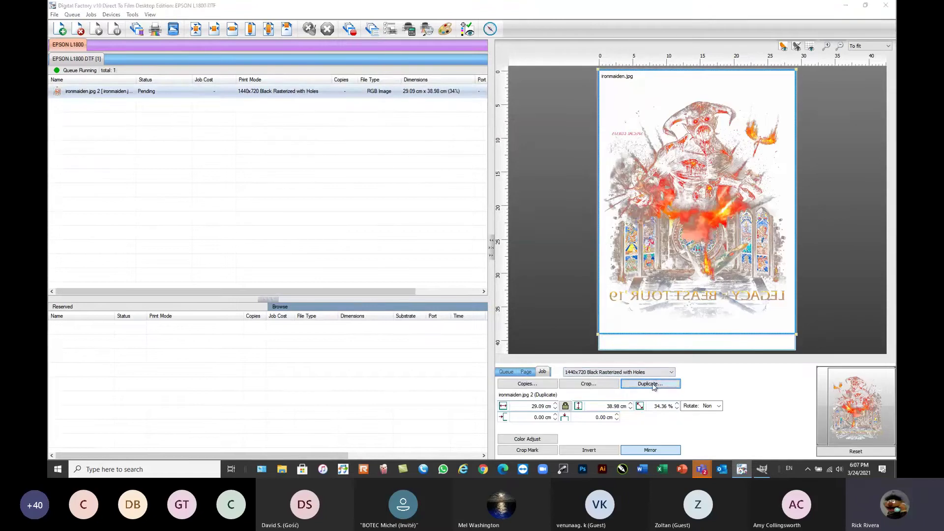
{"action": "left_click", "coordinate": [503, 256]}
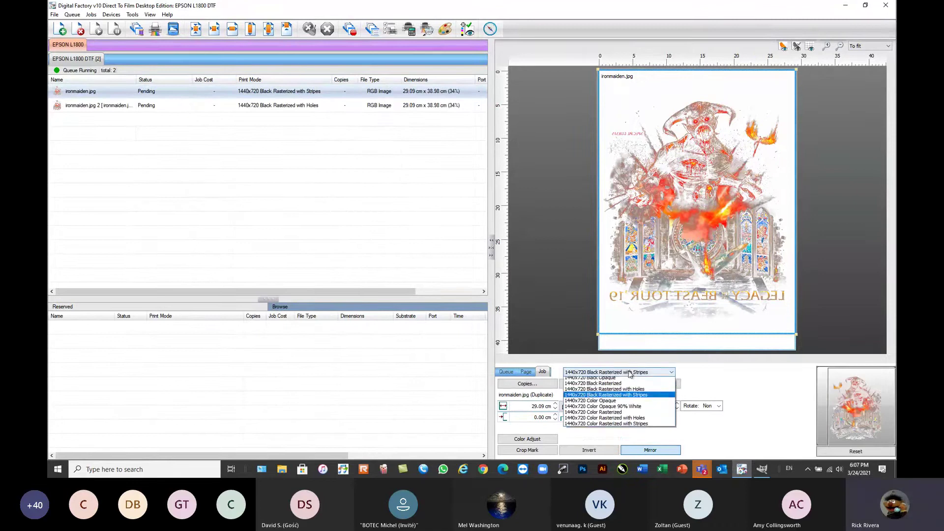
{"action": "left_click", "coordinate": [312, 141]}
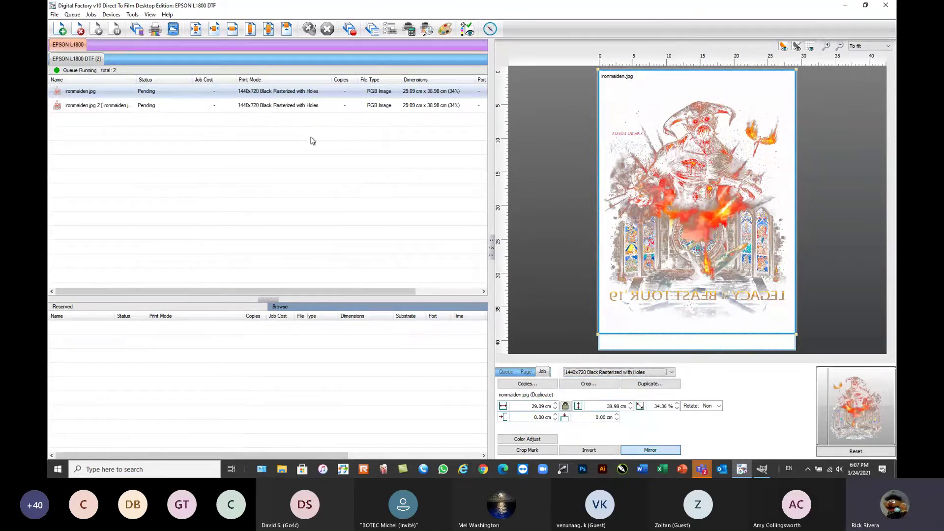
{"action": "left_click", "coordinate": [252, 108]}
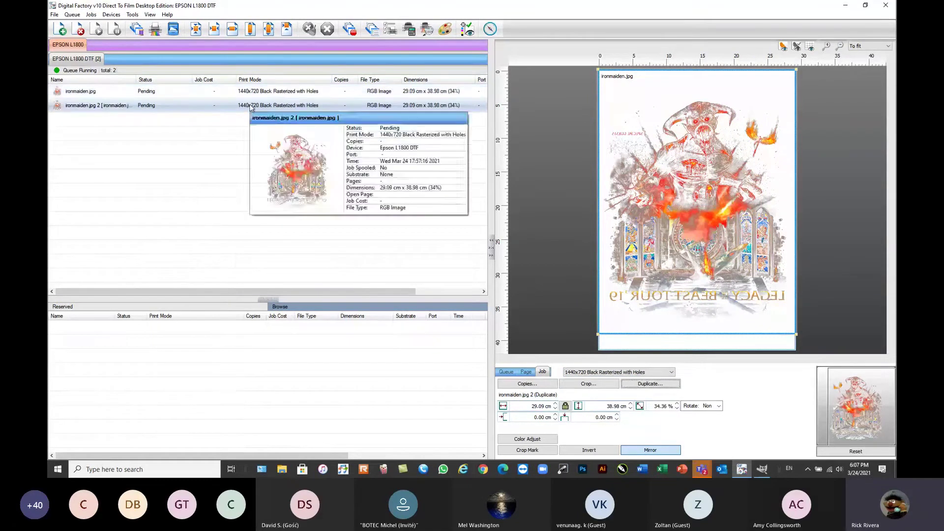
{"action": "left_click", "coordinate": [279, 94]}
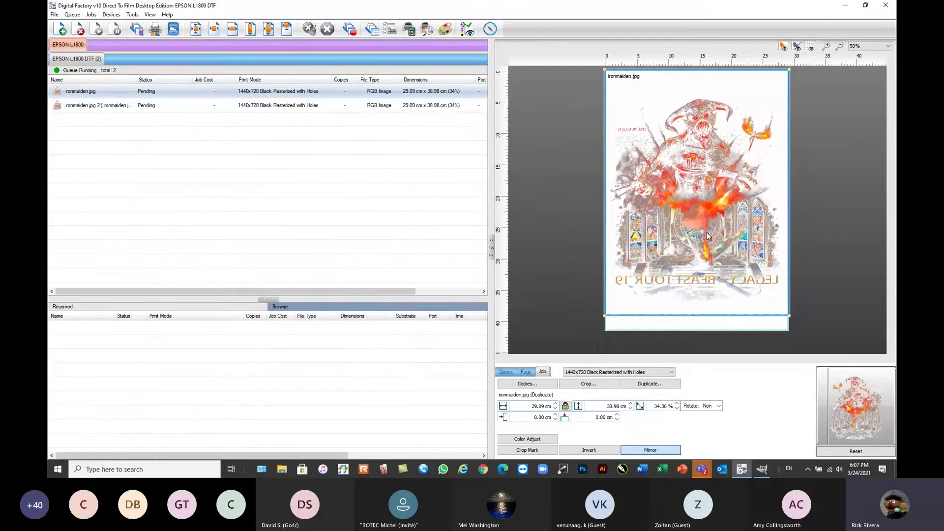
- Set the Ink Removal hole size in the duplicate job's color layer to 220 and apply it
{"action": "left_click", "coordinate": [150, 14]}
{"action": "left_click", "coordinate": [175, 34]}
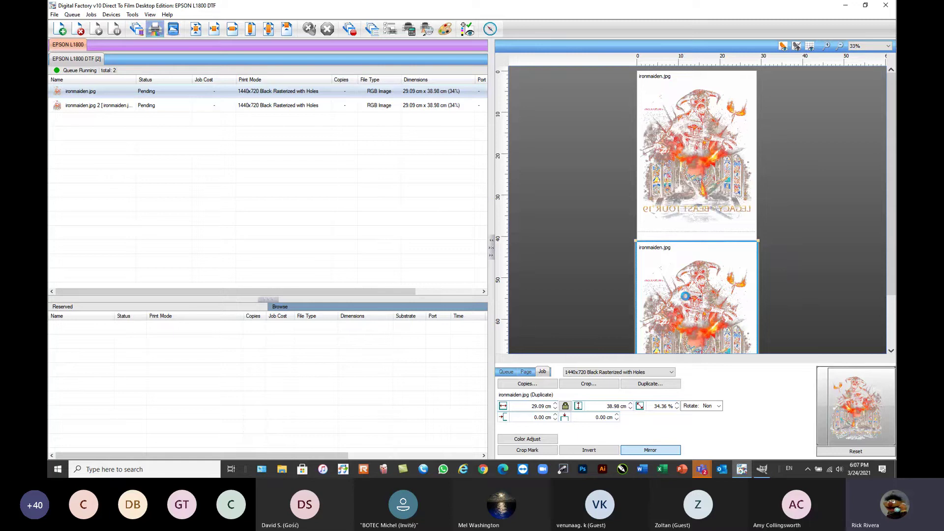
{"action": "double_click", "coordinate": [685, 296]}
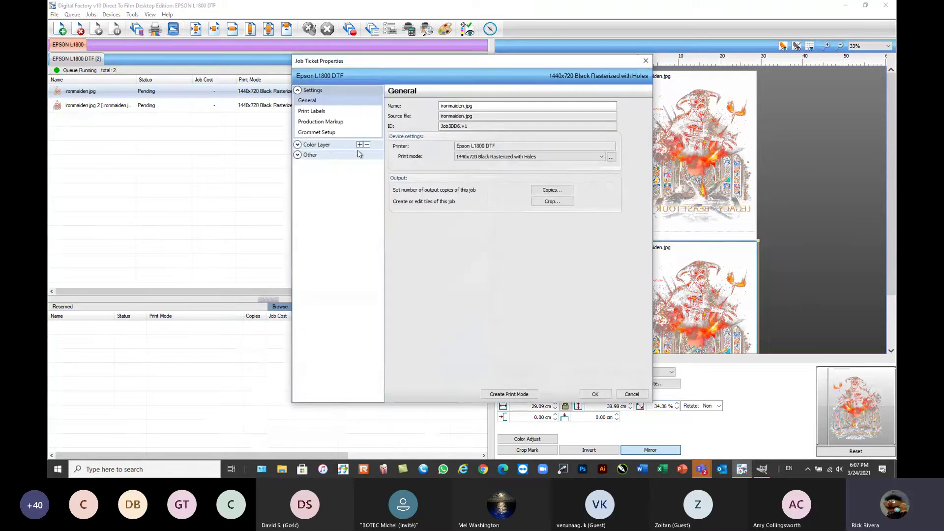
{"action": "left_click", "coordinate": [335, 145]}
{"action": "left_click", "coordinate": [312, 252]}
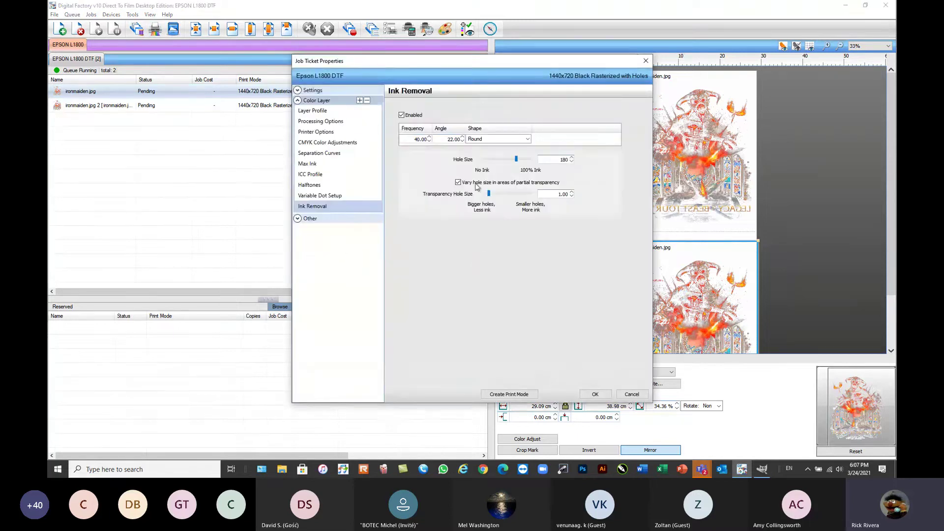
{"action": "double_click", "coordinate": [553, 158]}
{"action": "type", "text": "240"}
{"action": "left_click", "coordinate": [596, 394]}
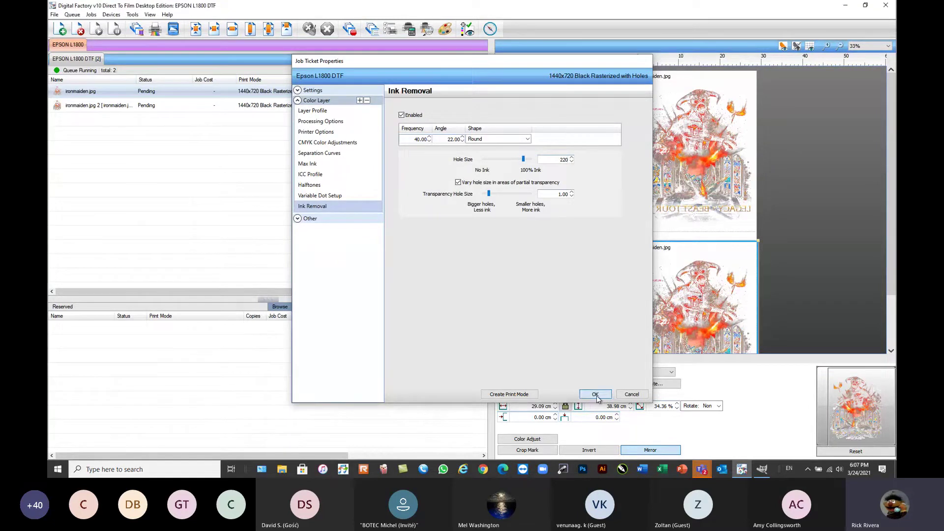
- RIP both ironmaiden jobs together without printing them
{"action": "left_click_drag", "start_coordinate": [252, 131], "coordinate": [177, 93]}
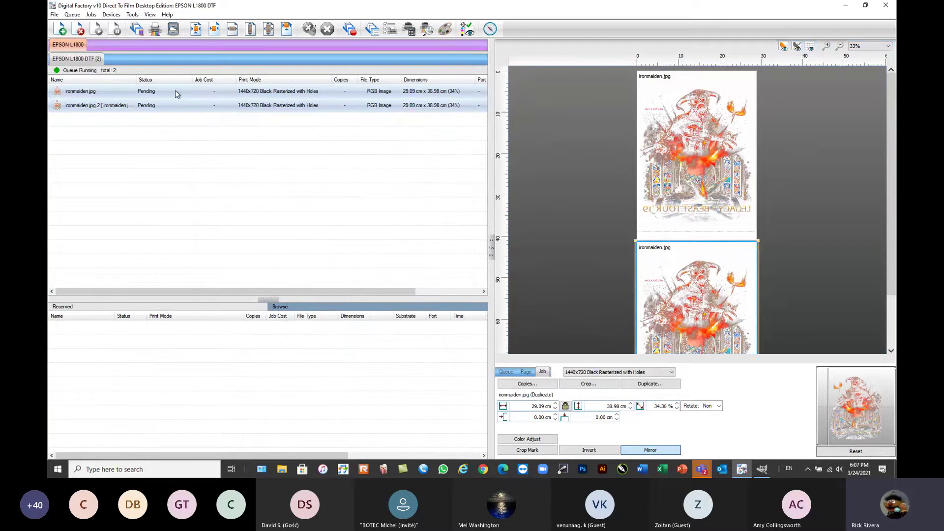
{"action": "right_click", "coordinate": [176, 91]}
{"action": "left_click", "coordinate": [201, 151]}
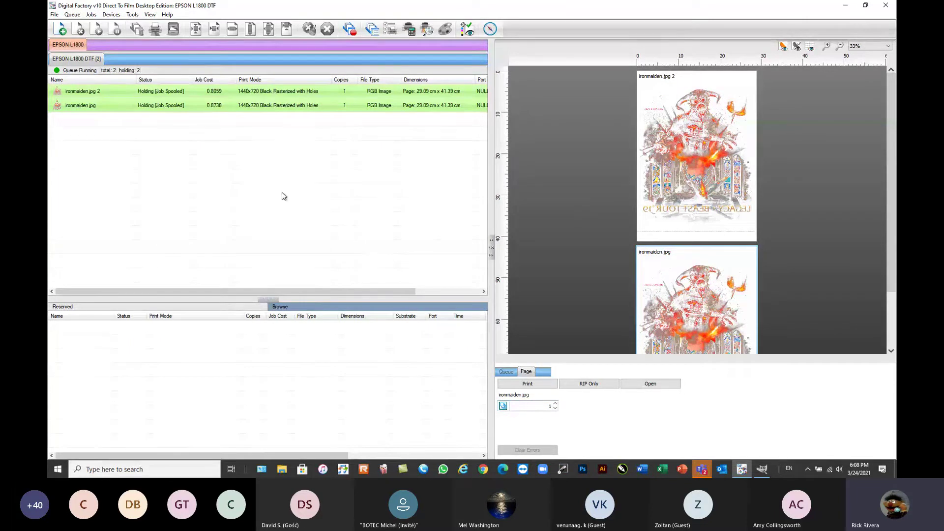
{"action": "left_click", "coordinate": [173, 94]}
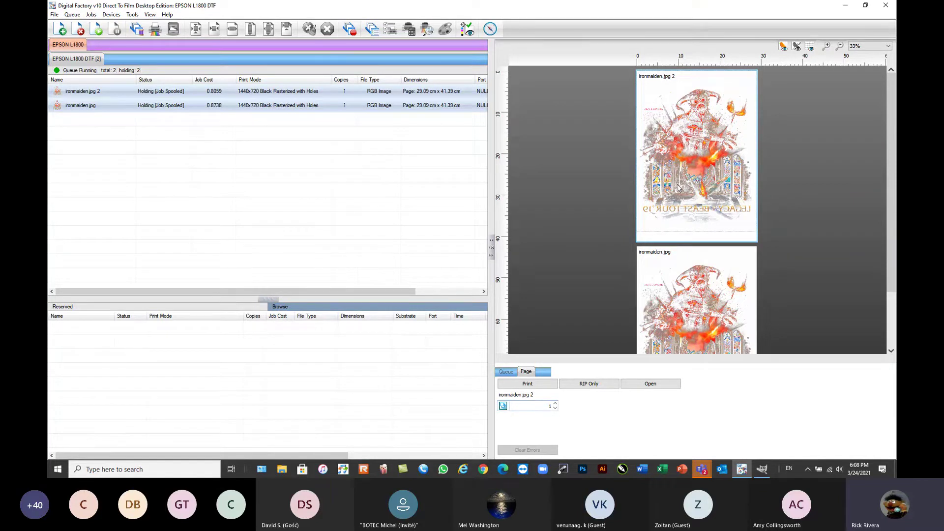
{"action": "right_click", "coordinate": [162, 107]}
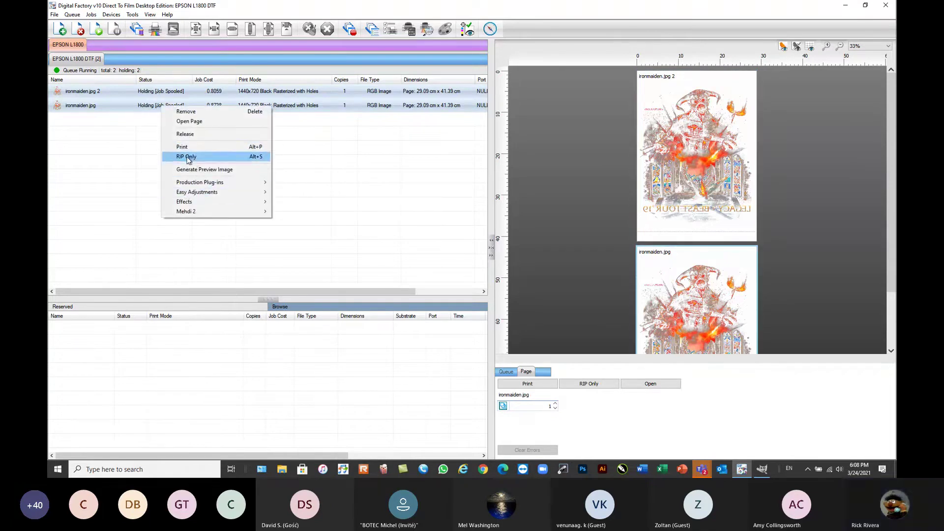
{"action": "left_click", "coordinate": [96, 132]}
- Open the raw data of ironmaiden.jpg 2 in a narrowed, restored window framed on the creature's head
{"action": "left_click", "coordinate": [126, 90]}
{"action": "right_click", "coordinate": [126, 91]}
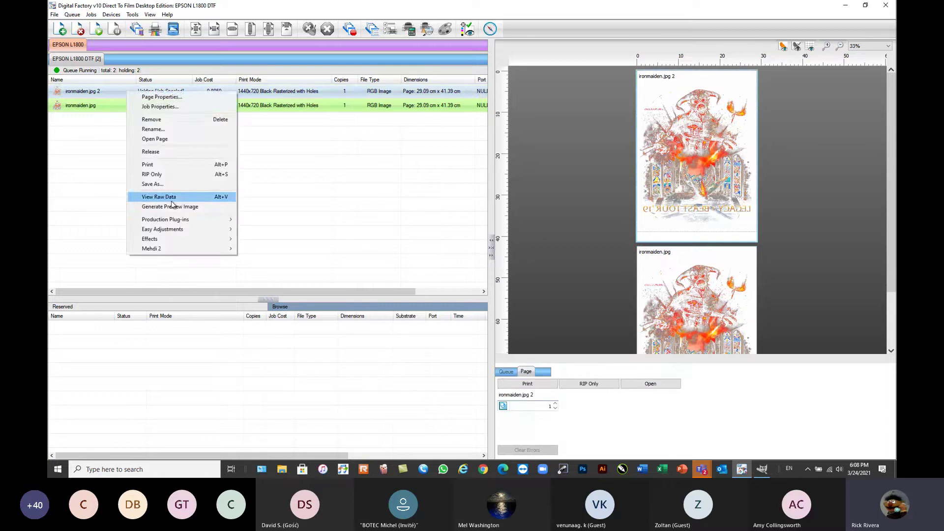
{"action": "left_click", "coordinate": [176, 197]}
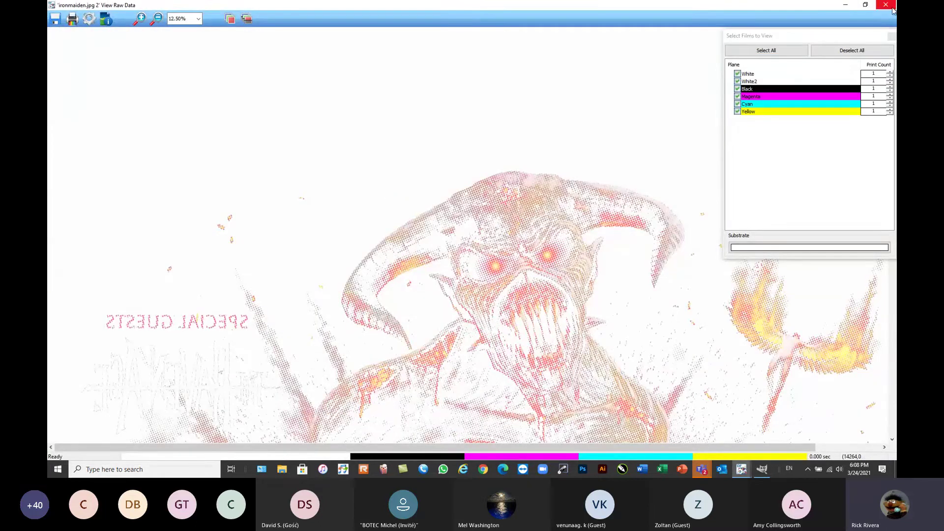
{"action": "double_click", "coordinate": [822, 9]}
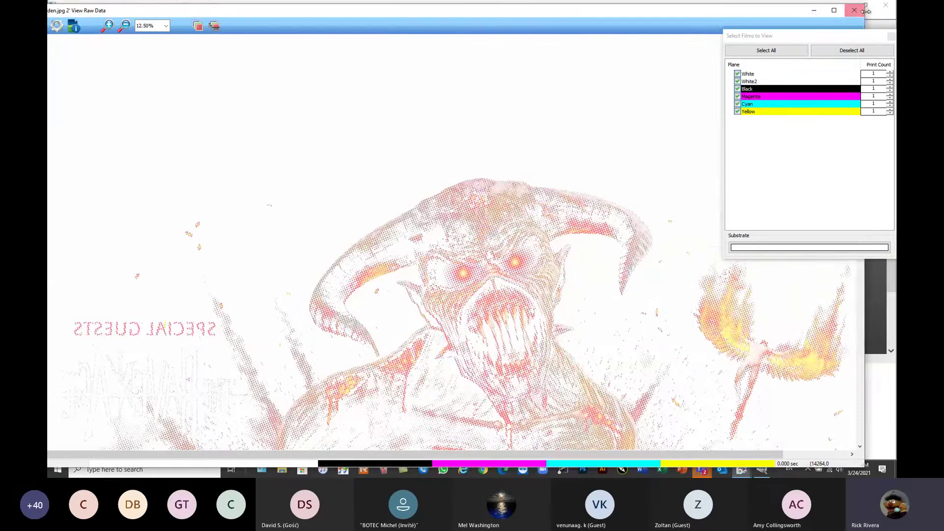
{"action": "left_click_drag", "start_coordinate": [864, 15], "coordinate": [349, 28]}
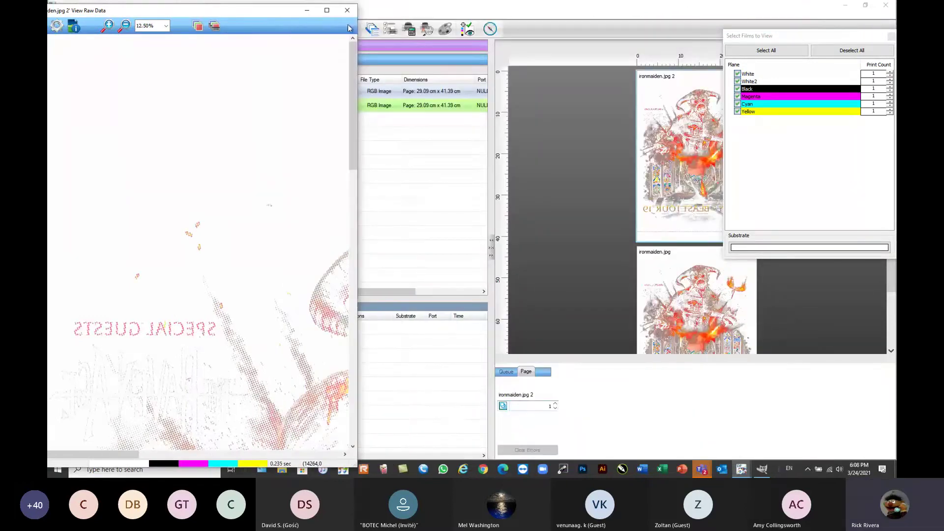
{"action": "left_click_drag", "start_coordinate": [248, 13], "coordinate": [279, 10]}
{"action": "left_click_drag", "start_coordinate": [154, 451], "coordinate": [234, 457]}
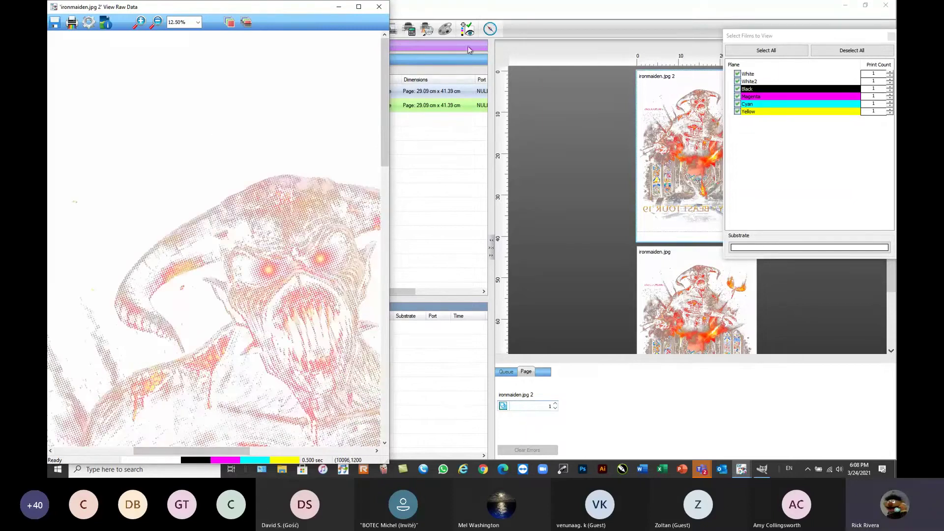
- Return to the queue and open the raw data of the ironmaiden.jpg job for comparison
{"action": "left_click", "coordinate": [491, 8]}
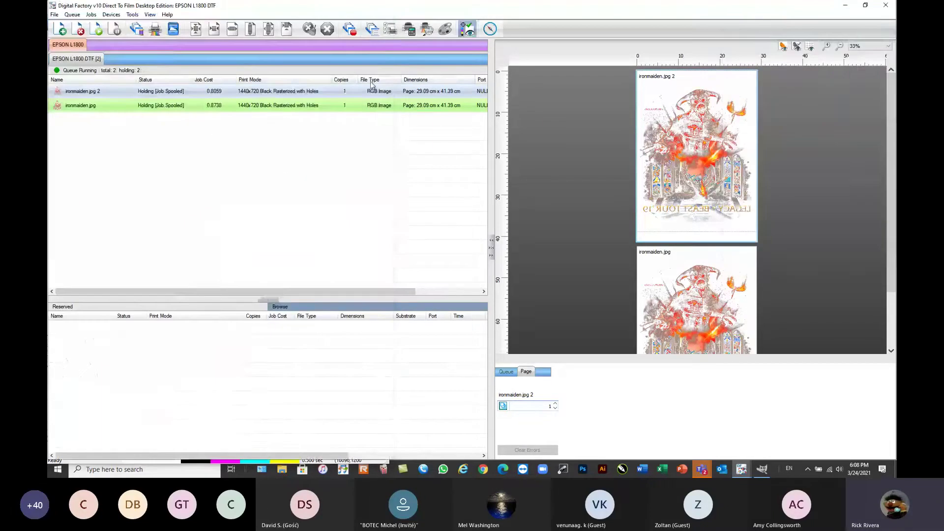
{"action": "left_click", "coordinate": [206, 105]}
{"action": "right_click", "coordinate": [232, 154]}
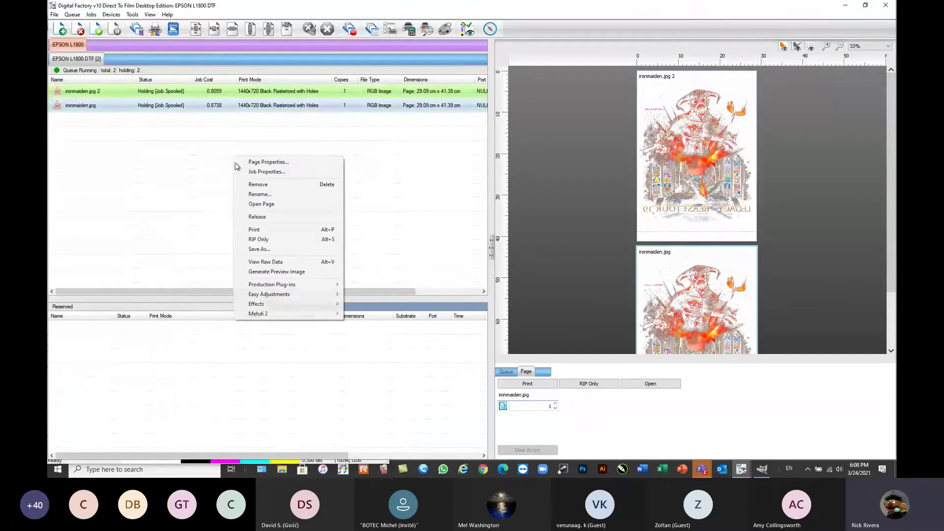
{"action": "left_click", "coordinate": [264, 260]}
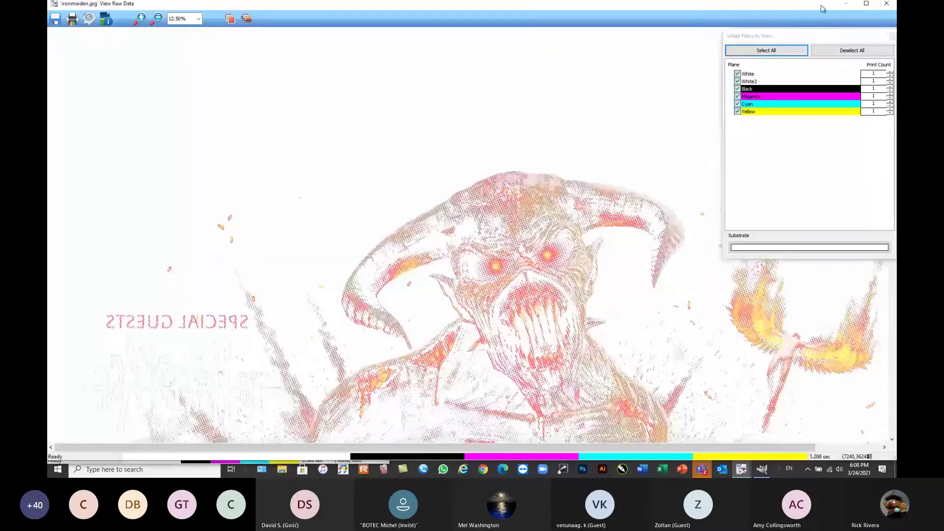
- Arrange the raw data windows of both ironmaiden jobs side by side, with the creature's head framed in each
{"action": "left_click_drag", "start_coordinate": [853, 11], "coordinate": [428, 131]}
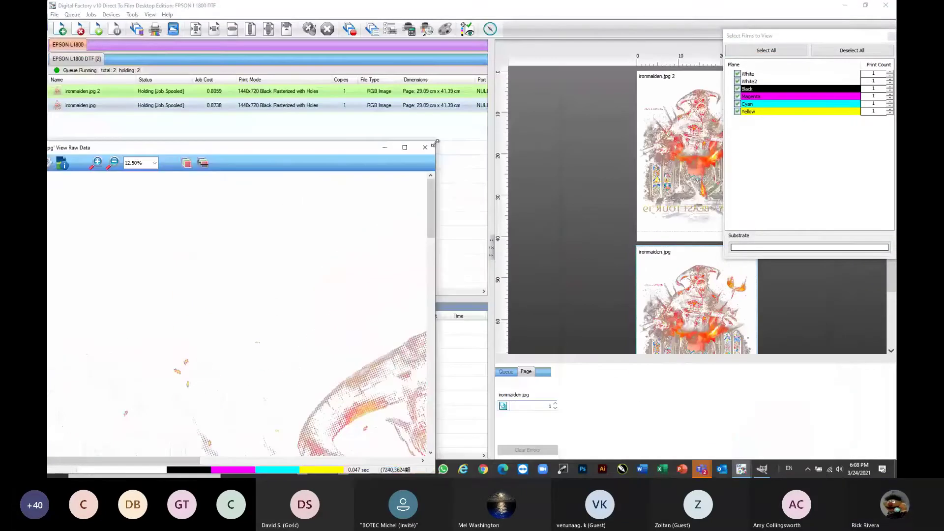
{"action": "left_click_drag", "start_coordinate": [321, 150], "coordinate": [775, 9]}
{"action": "left_click", "coordinate": [891, 35]}
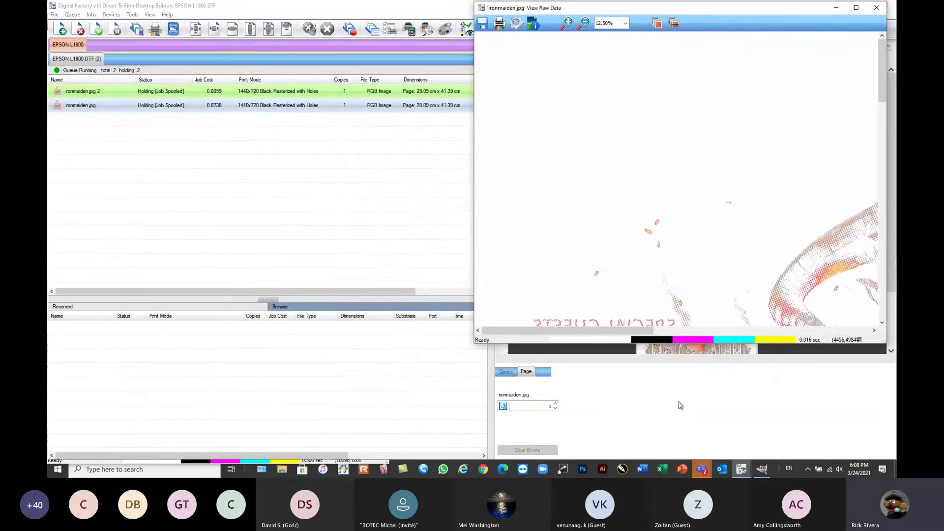
{"action": "left_click_drag", "start_coordinate": [702, 343], "coordinate": [702, 475]}
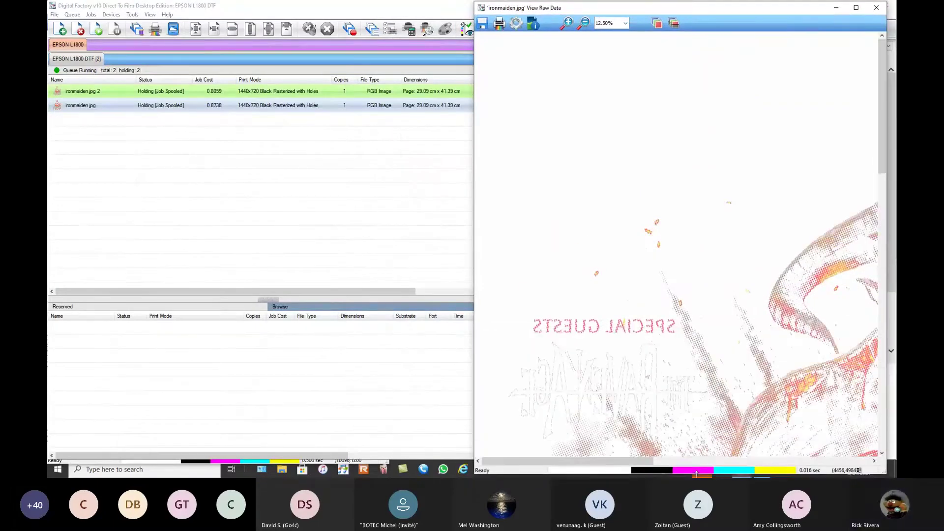
{"action": "left_click", "coordinate": [375, 366]}
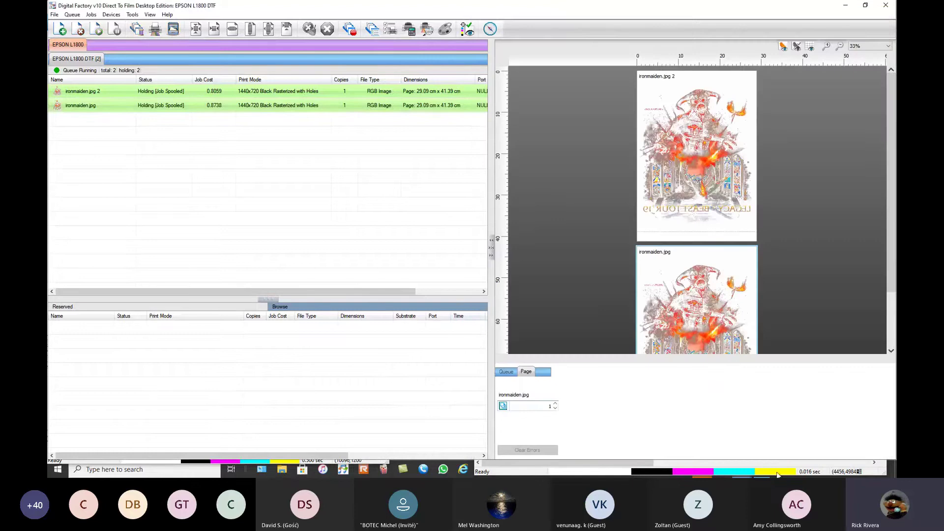
{"action": "left_click", "coordinate": [845, 5]}
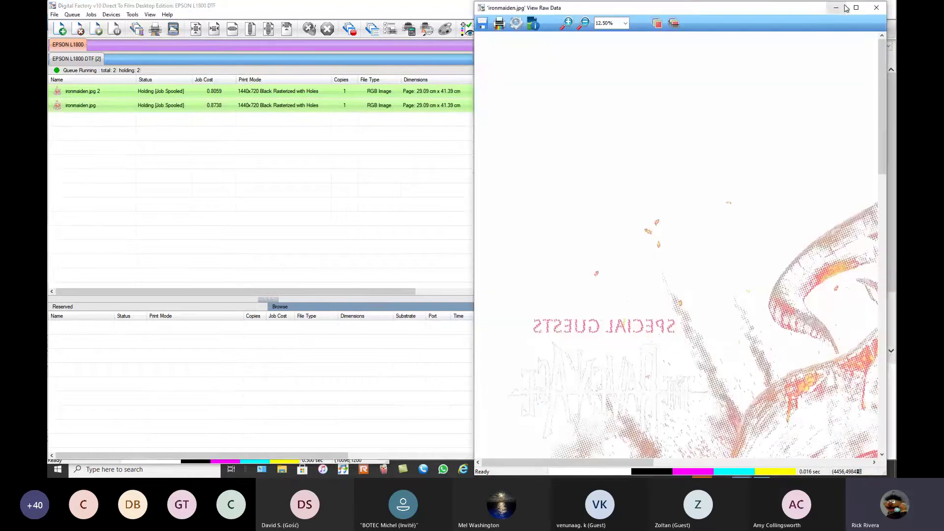
{"action": "left_click_drag", "start_coordinate": [389, 39], "coordinate": [459, 38]}
{"action": "left_click_drag", "start_coordinate": [605, 12], "coordinate": [596, 12]}
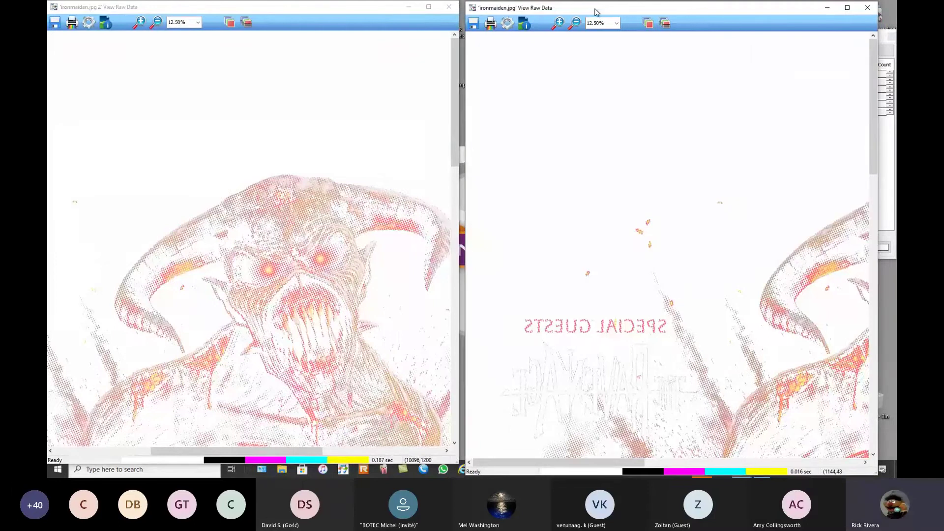
{"action": "left_click_drag", "start_coordinate": [555, 462], "coordinate": [617, 462]}
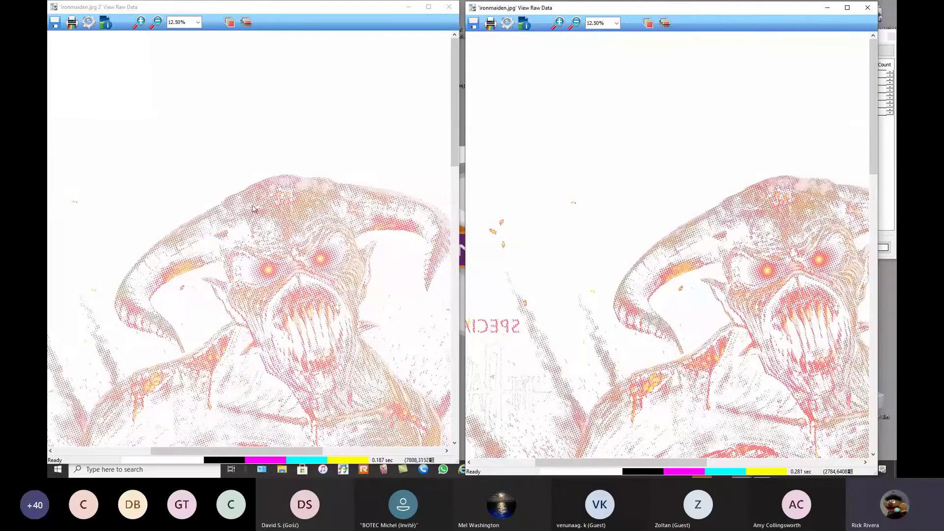
- Magnify the creature's forehead and eye in the ironmaiden.jpg 2 raw data and set the ironmaiden.jpg view to 50%
{"action": "left_click", "coordinate": [139, 22]}
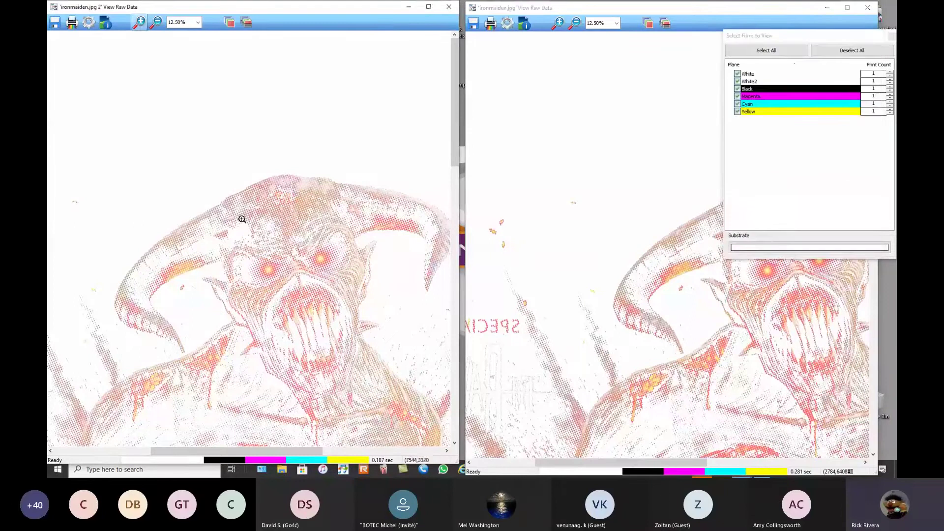
{"action": "left_click_drag", "start_coordinate": [202, 183], "coordinate": [317, 290]}
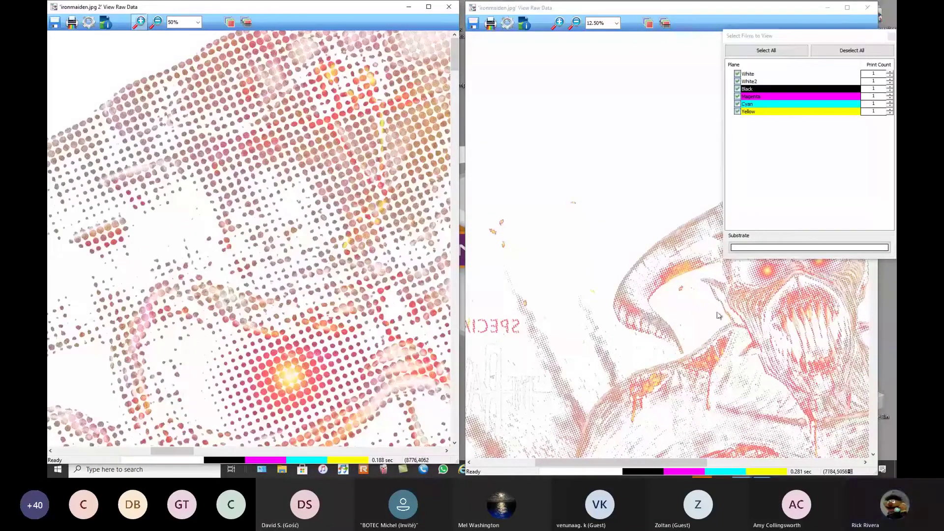
{"action": "left_click", "coordinate": [892, 36]}
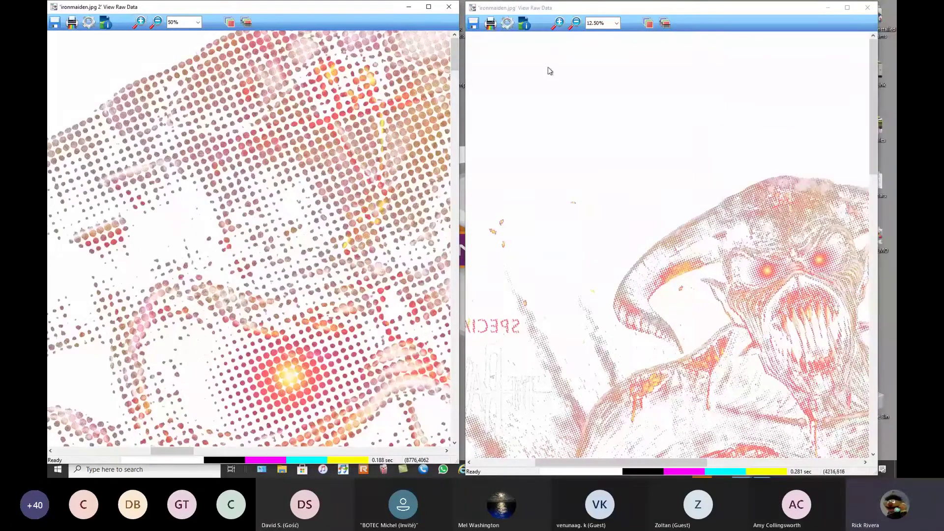
{"action": "left_click", "coordinate": [562, 24]}
{"action": "left_click", "coordinate": [616, 23]}
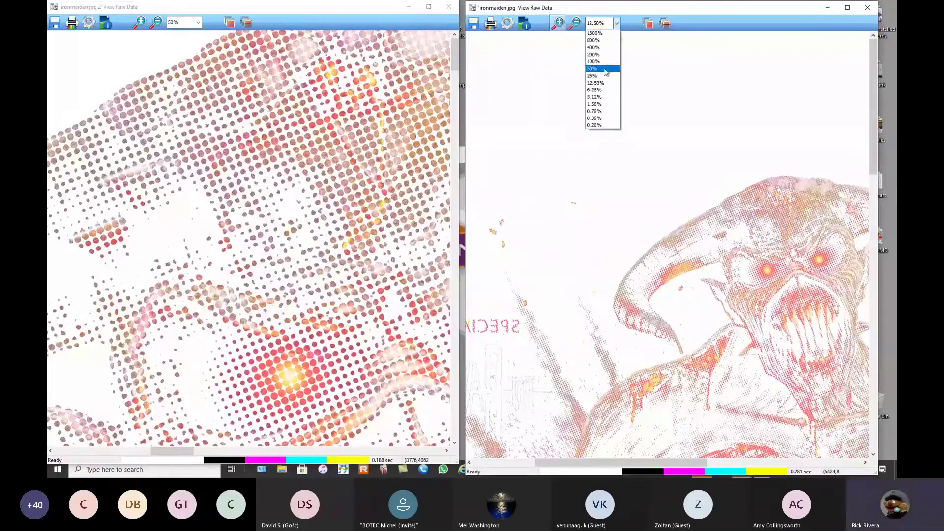
{"action": "left_click", "coordinate": [604, 69]}
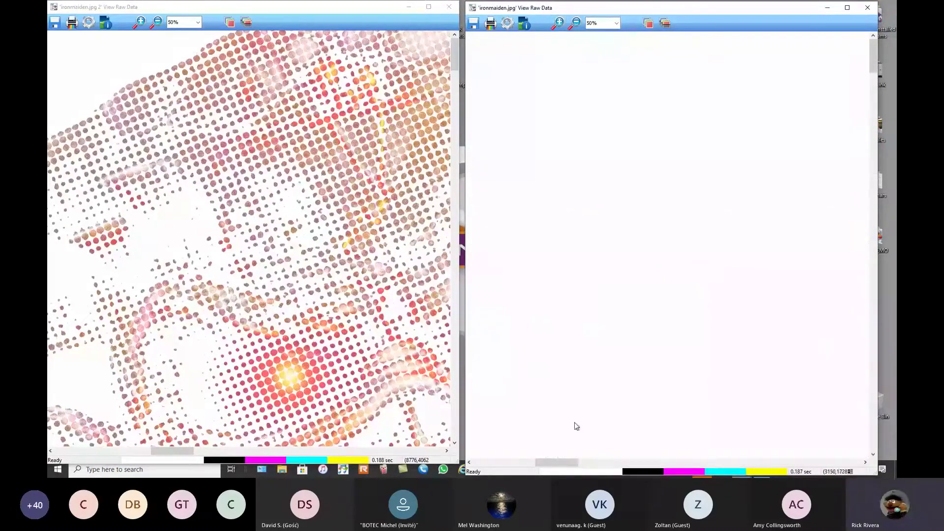
- Match the ironmaiden.jpg view to the same forehead and eye area and compare the hole patterns of both jobs
{"action": "left_click_drag", "start_coordinate": [557, 463], "coordinate": [656, 463]}
{"action": "scroll", "coordinate": [699, 406], "scroll_direction": "down", "scroll_amount": 2}
{"action": "scroll", "coordinate": [696, 401], "scroll_direction": "down", "scroll_amount": 2}
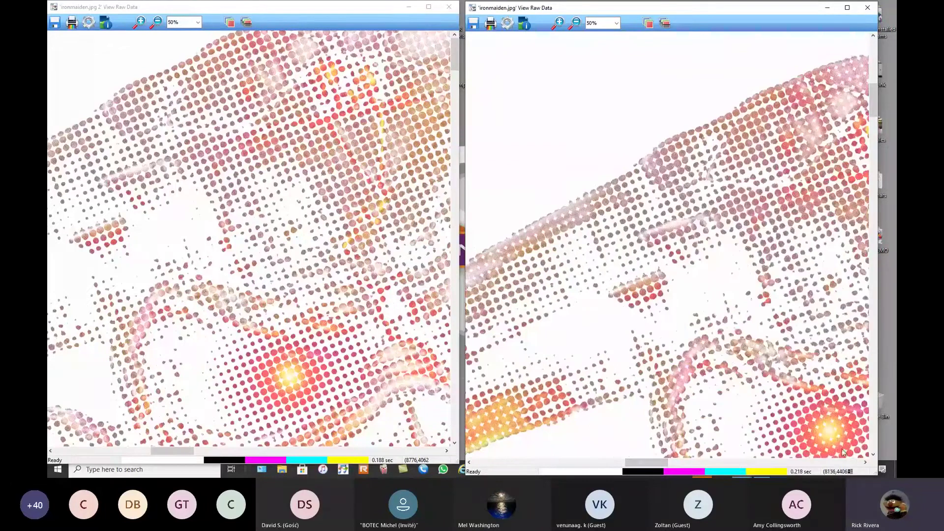
{"action": "left_click", "coordinate": [873, 456]}
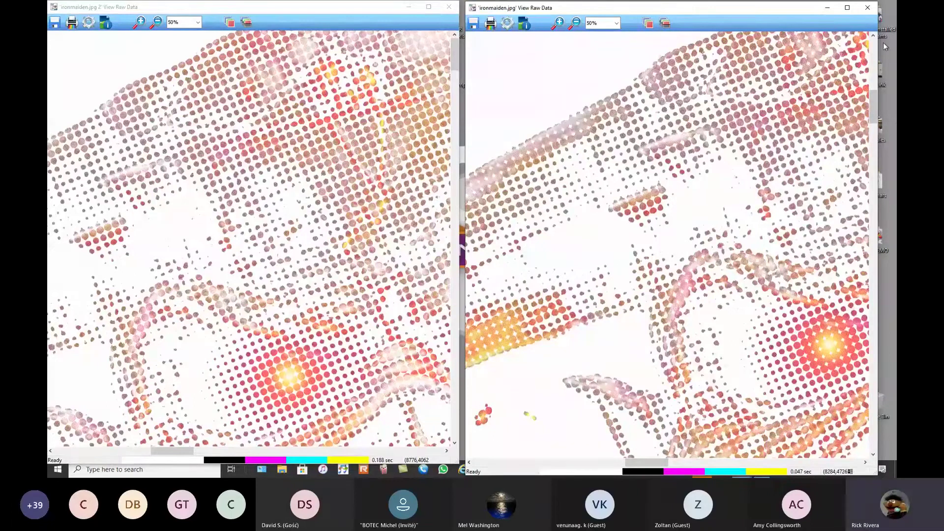
{"action": "scroll", "coordinate": [843, 109], "scroll_direction": "up", "scroll_amount": 1}
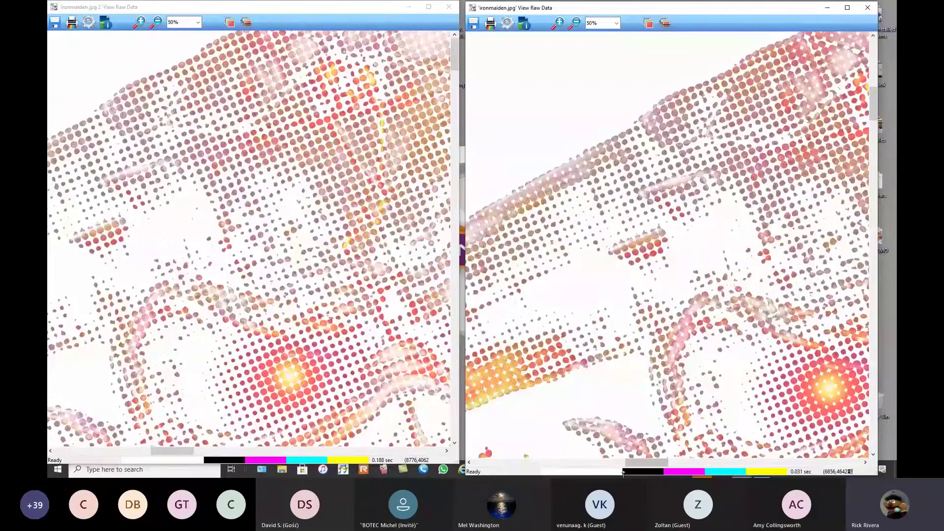
{"action": "left_click_drag", "start_coordinate": [660, 464], "coordinate": [668, 469]}
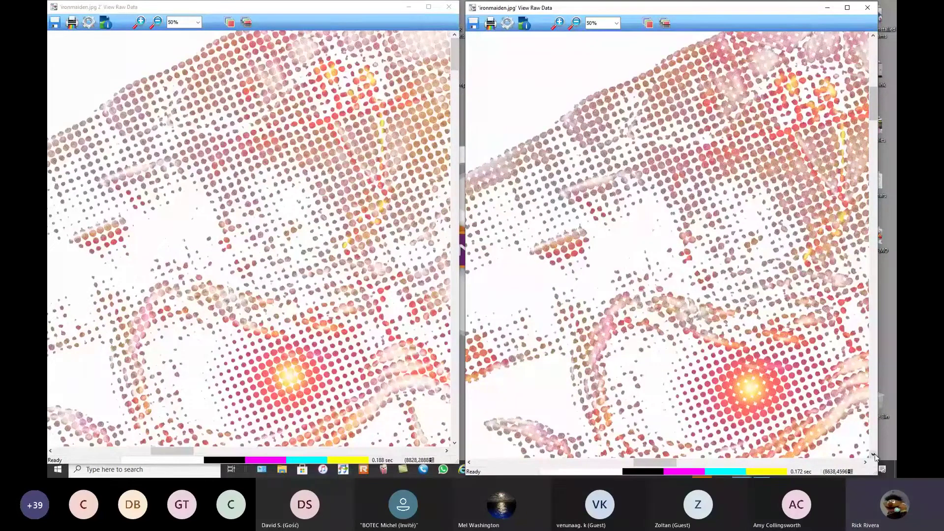
{"action": "left_click", "coordinate": [873, 35]}
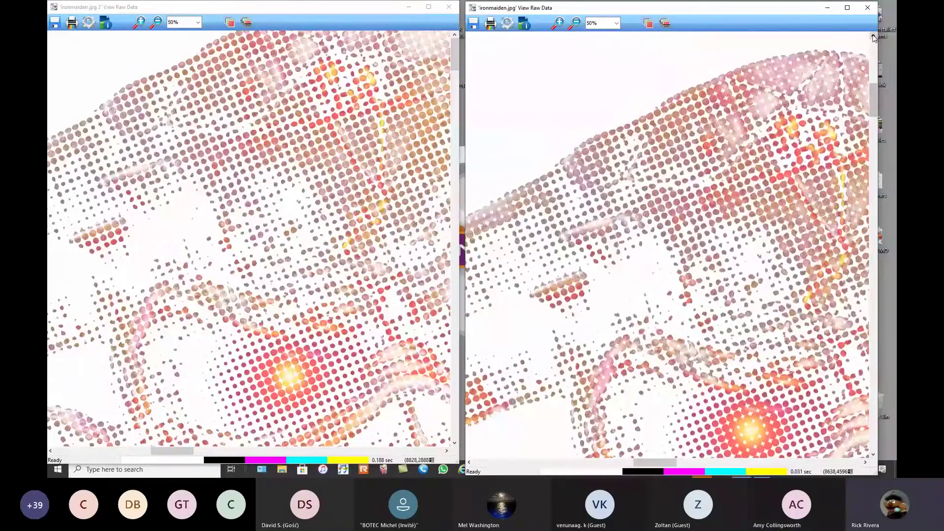
{"action": "left_click", "coordinate": [874, 455]}
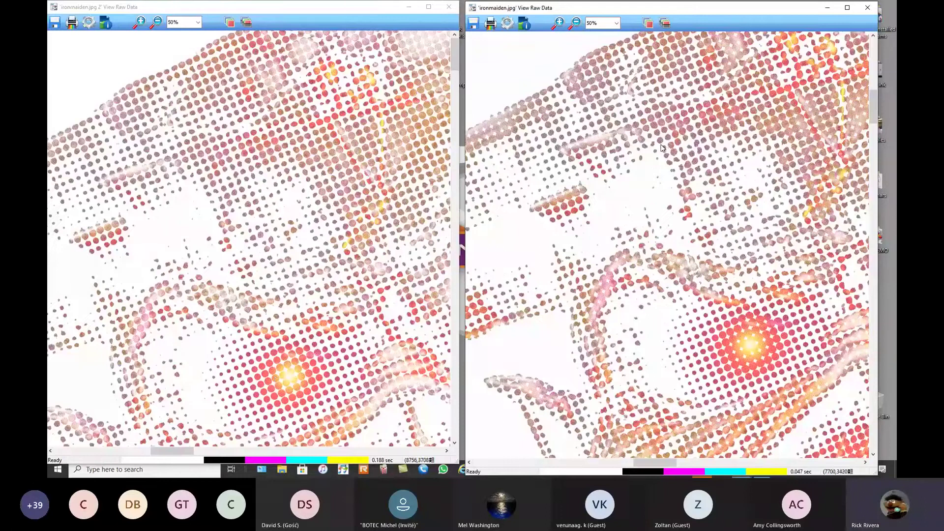
- Compare the whole creature's head in both raw data views at 12.50%, and close both windows
{"action": "left_click", "coordinate": [156, 23]}
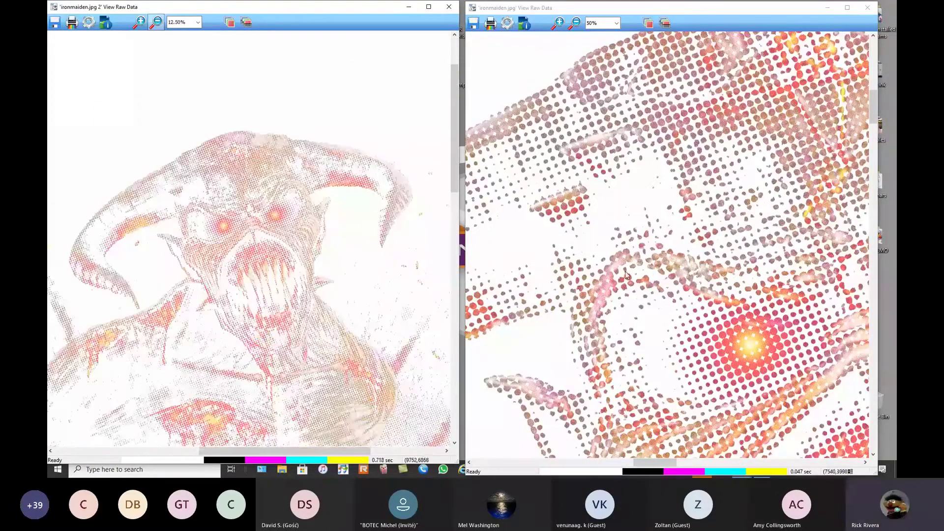
{"action": "left_click", "coordinate": [574, 23]}
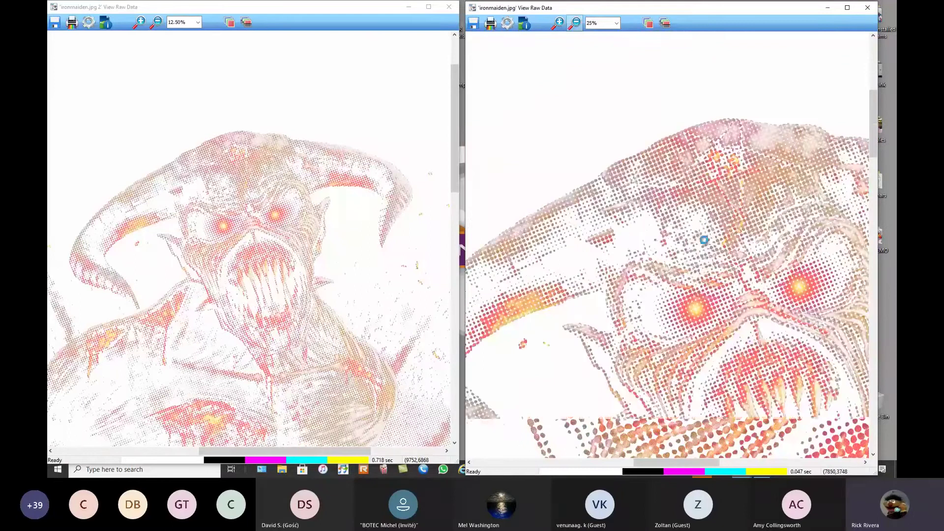
{"action": "left_click", "coordinate": [704, 294]}
{"action": "left_click", "coordinate": [667, 304]}
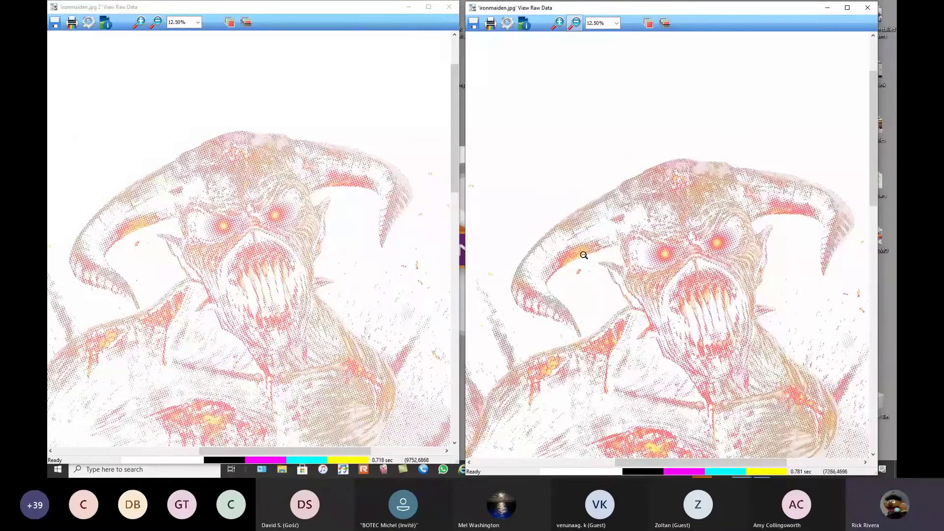
{"action": "left_click", "coordinate": [449, 7]}
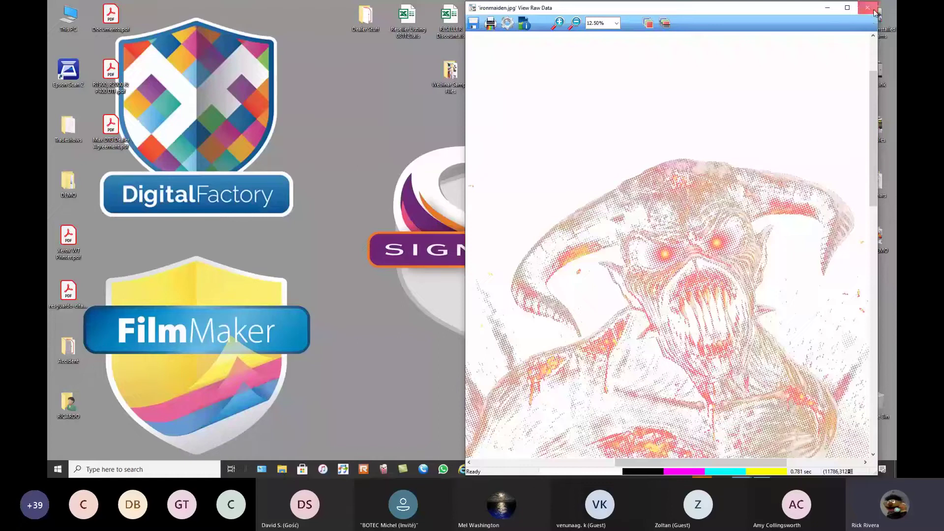
{"action": "left_click", "coordinate": [868, 7]}
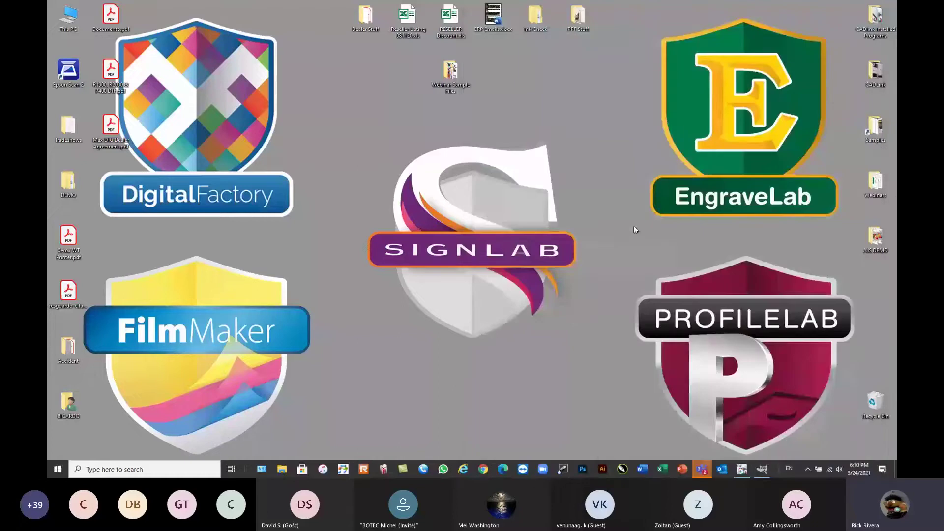
- Switch back to Digital Factory and open the Print Mode Manager for the Epson L1800 DTF
{"action": "left_click", "coordinate": [743, 469]}
{"action": "left_click", "coordinate": [112, 15]}
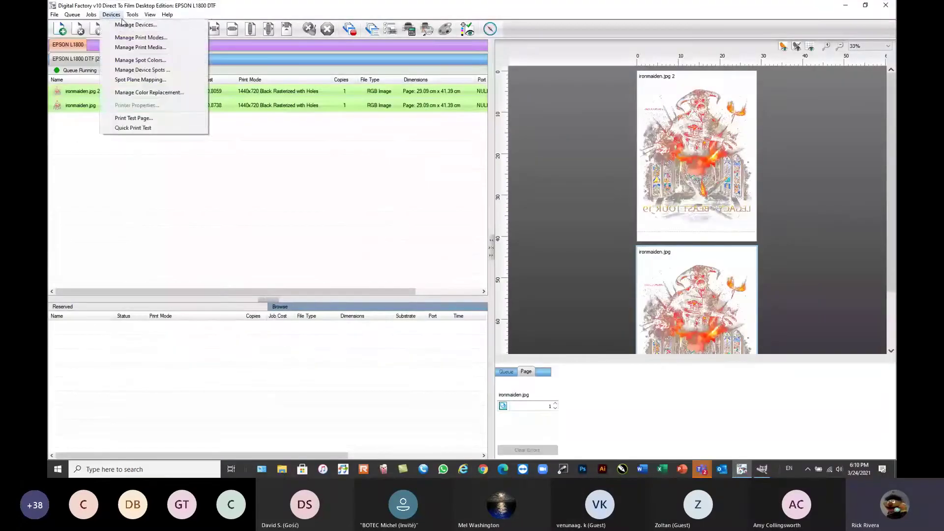
{"action": "left_click", "coordinate": [159, 39]}
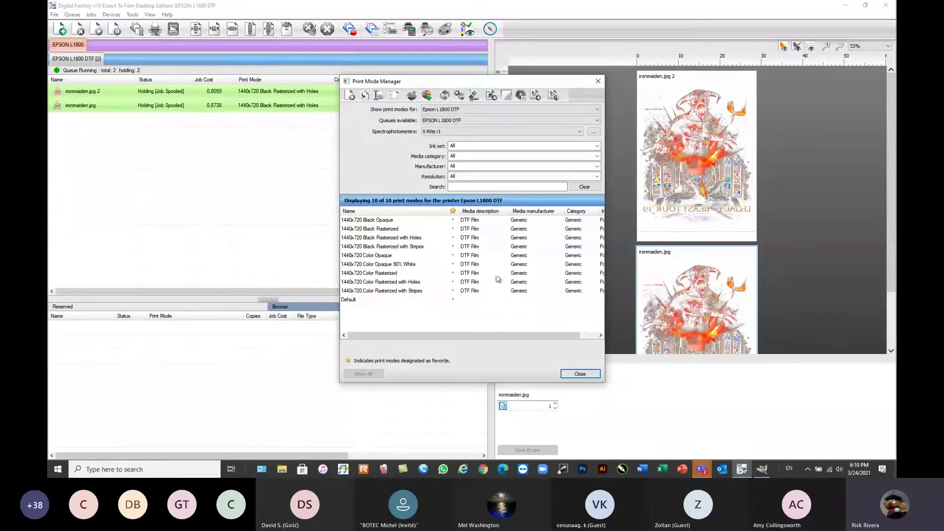
- Duplicate the 1440x720 Black Rasterized print mode under the name "1440x720 Black Rasterized Freq 30 Angle 52"
{"action": "left_click", "coordinate": [384, 229]}
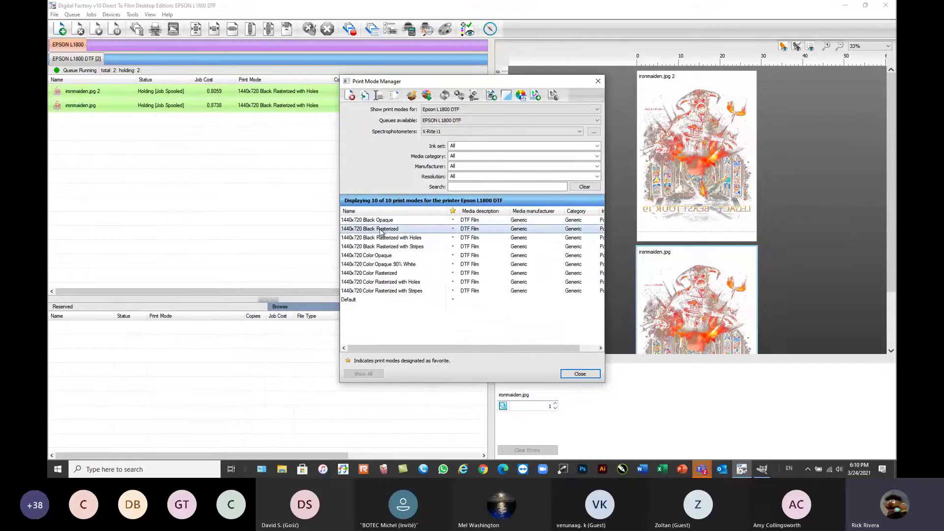
{"action": "left_click", "coordinate": [364, 95]}
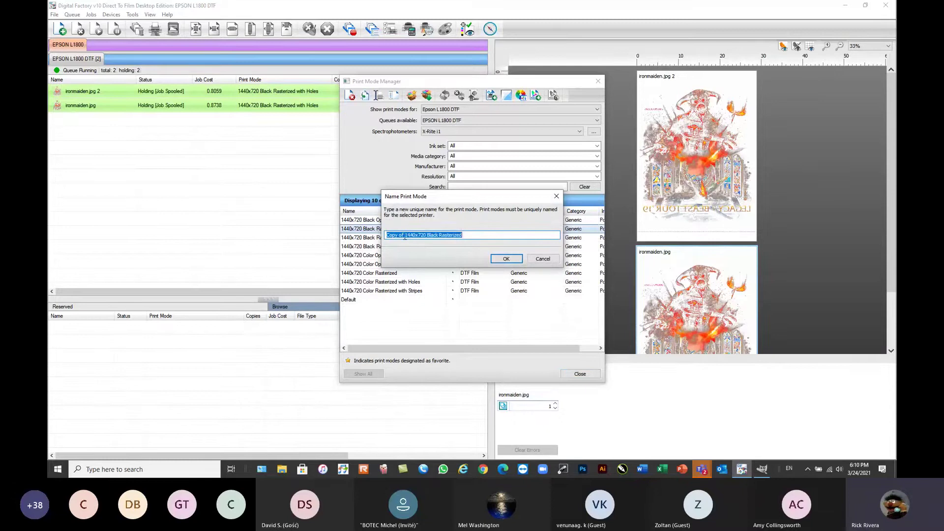
{"action": "left_click_drag", "start_coordinate": [405, 237], "coordinate": [208, 226]}
{"action": "key", "text": "BackSpace"}
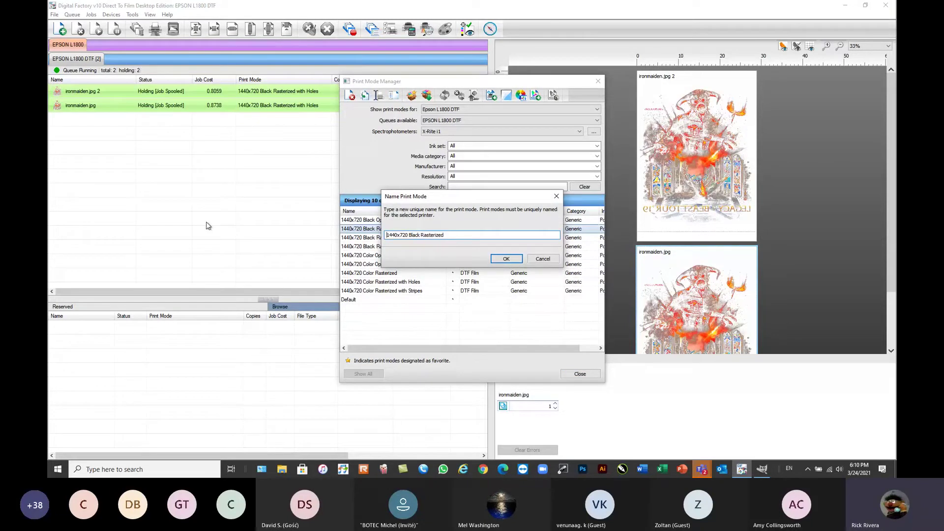
{"action": "left_click", "coordinate": [448, 234]}
{"action": "type", "text": "Frw"}
{"action": "key", "text": "BackSpace"}
{"action": "type", "text": "e"}
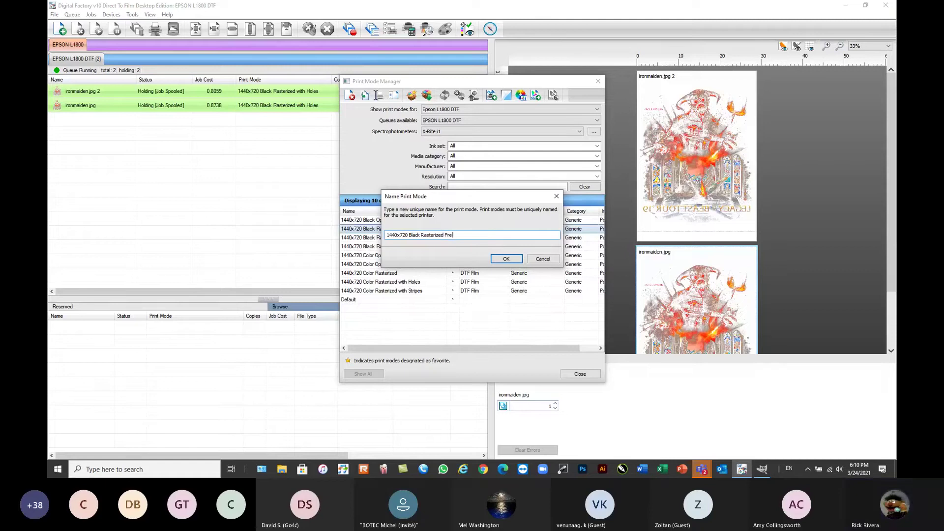
{"action": "type", "text": "q 30 Angle 52"}
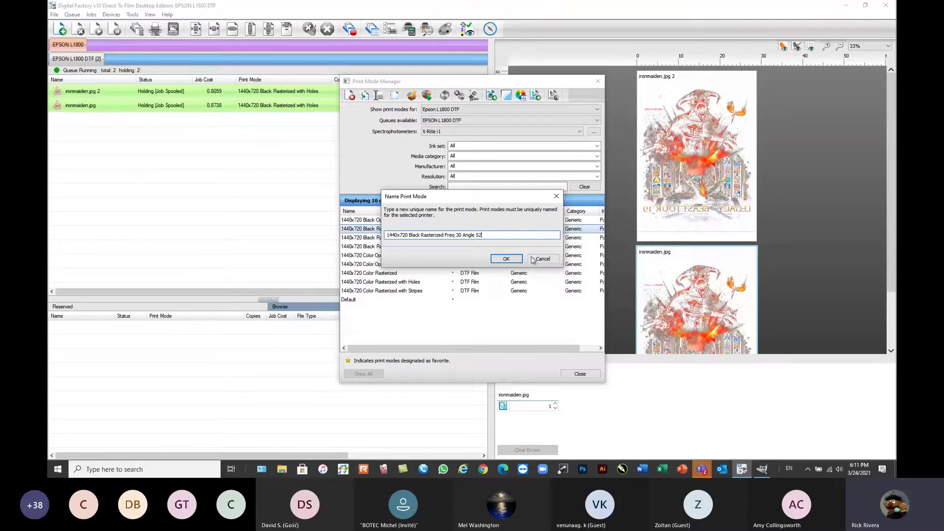
{"action": "left_click", "coordinate": [507, 259]}
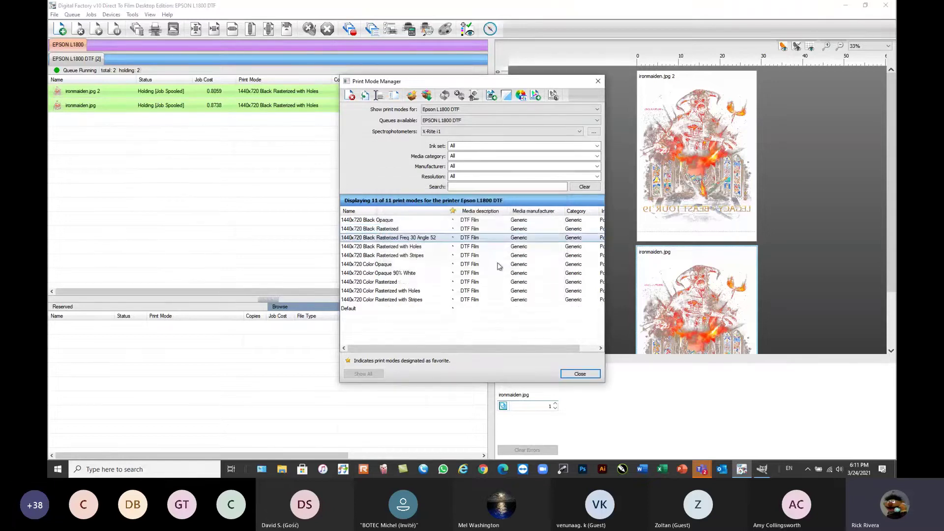
- Open the new print mode's properties and set its color layer's Ink Removal frequency to 30
{"action": "double_click", "coordinate": [417, 240]}
{"action": "left_click", "coordinate": [325, 92]}
{"action": "left_click", "coordinate": [318, 198]}
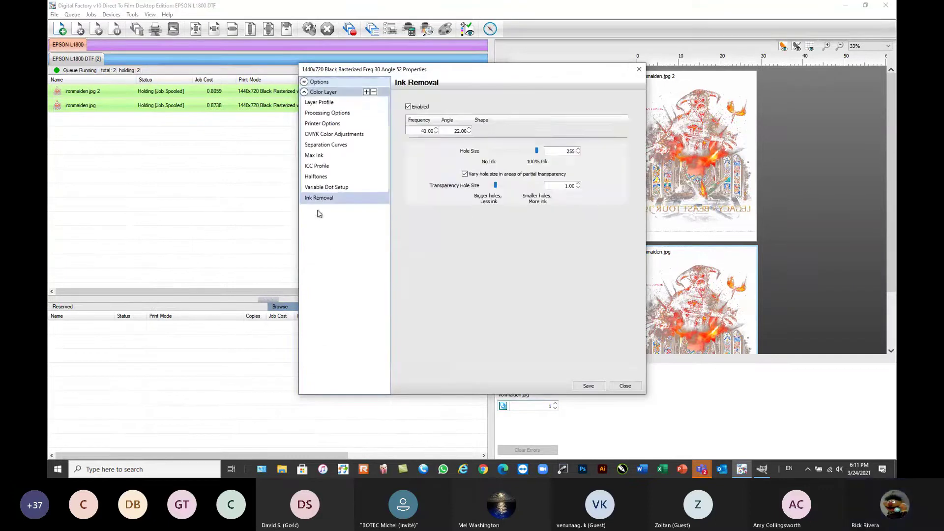
{"action": "double_click", "coordinate": [427, 131]}
{"action": "type", "text": "30"}
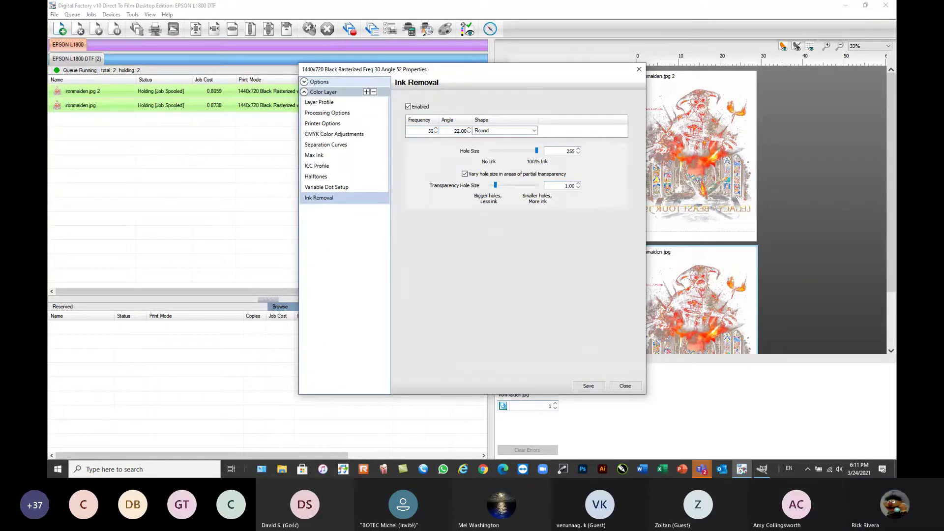
- Set the new print mode's Ink Removal angle to 52
{"action": "mouse_move", "coordinate": [533, 78]}
{"action": "left_mouse_down"}
{"action": "mouse_move", "coordinate": [516, 478]}
{"action": "mouse_move", "coordinate": [517, 85]}
{"action": "left_mouse_up"}
{"action": "double_click", "coordinate": [437, 142]}
{"action": "type", "text": "52"}
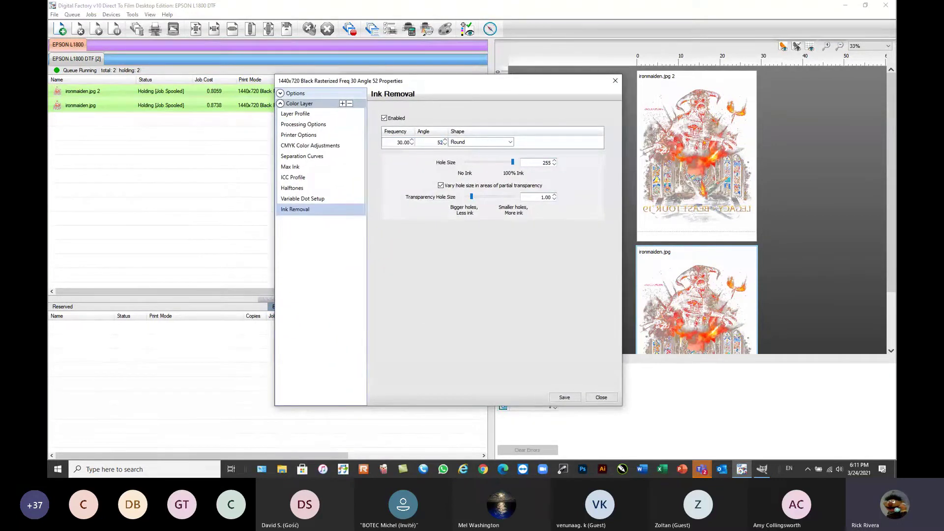
{"action": "key", "text": "Tab"}
- Change the Ink Removal shape to Euclidean round, save the print mode, and close the Print Mode Manager
{"action": "left_click", "coordinate": [510, 142]}
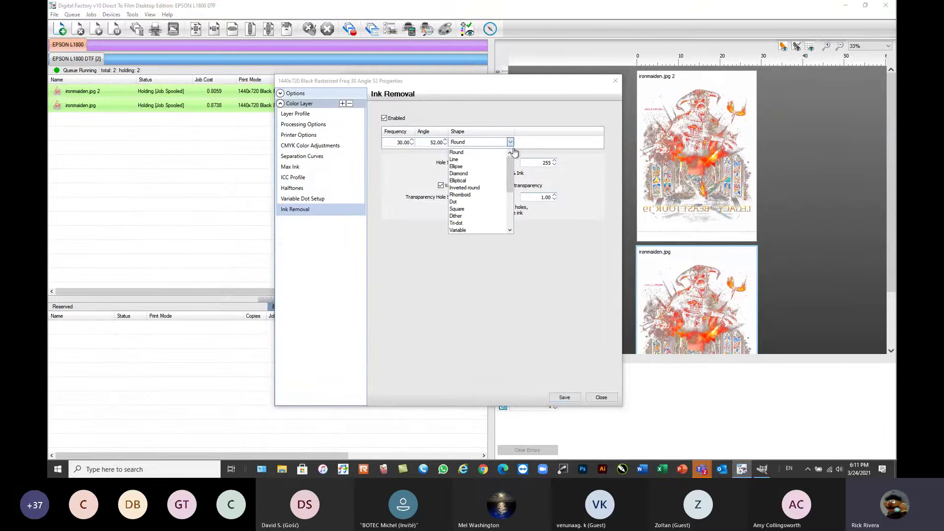
{"action": "left_click_drag", "start_coordinate": [512, 157], "coordinate": [512, 185]}
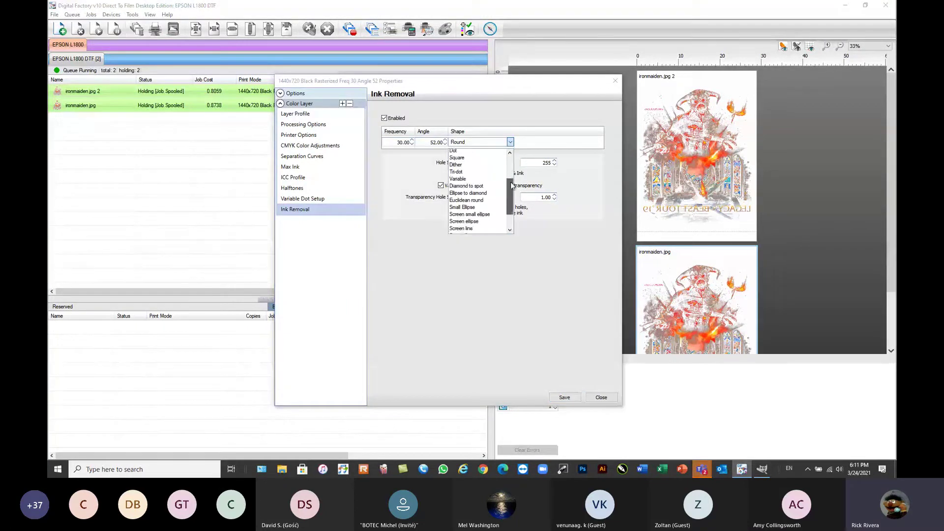
{"action": "left_click", "coordinate": [472, 201]}
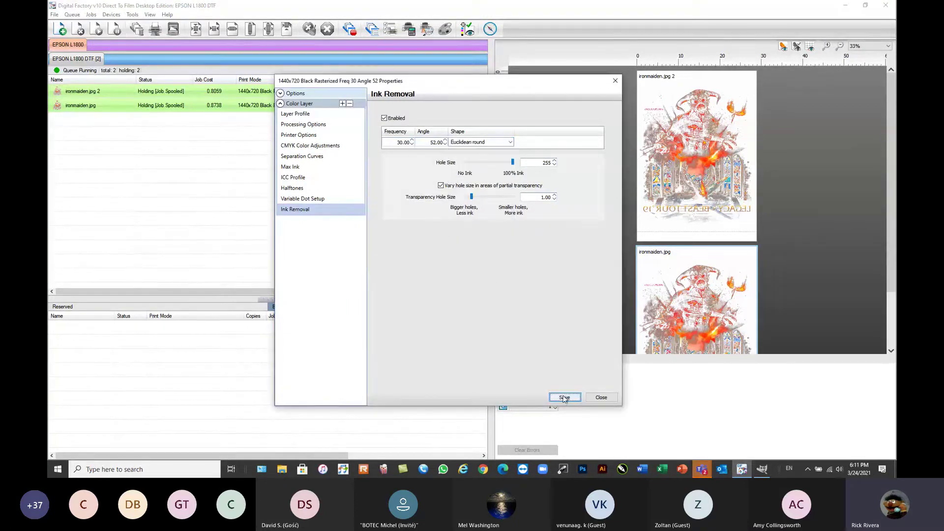
{"action": "left_click", "coordinate": [565, 398]}
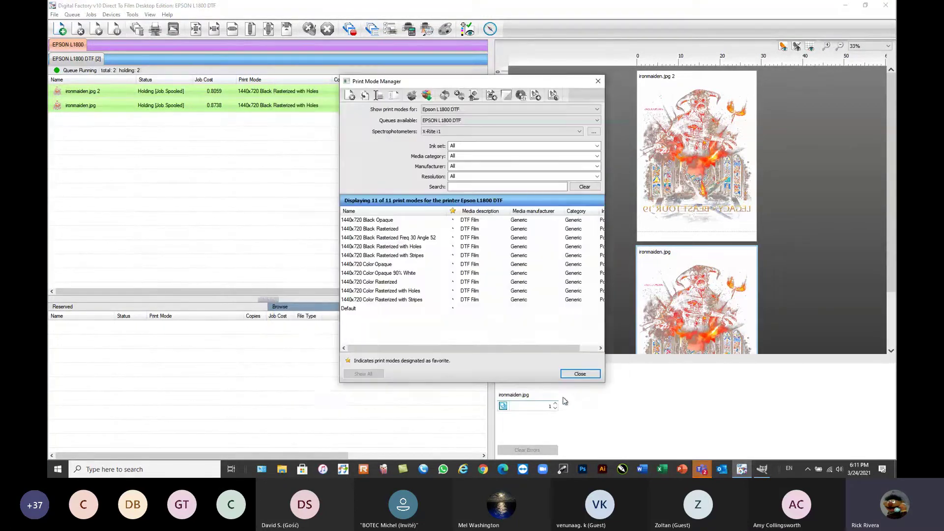
{"action": "left_click", "coordinate": [581, 374]}
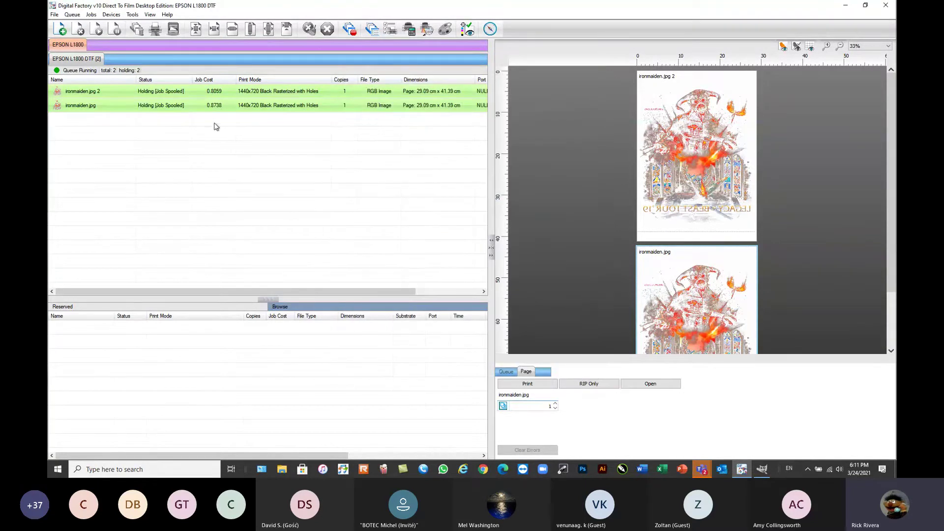
- Release the held ironmaiden.jpg job and assign it the 1440x720 Black Rasterized Freq 30 Angle 52 print mode
{"action": "left_click", "coordinate": [186, 106]}
{"action": "right_click", "coordinate": [205, 119]}
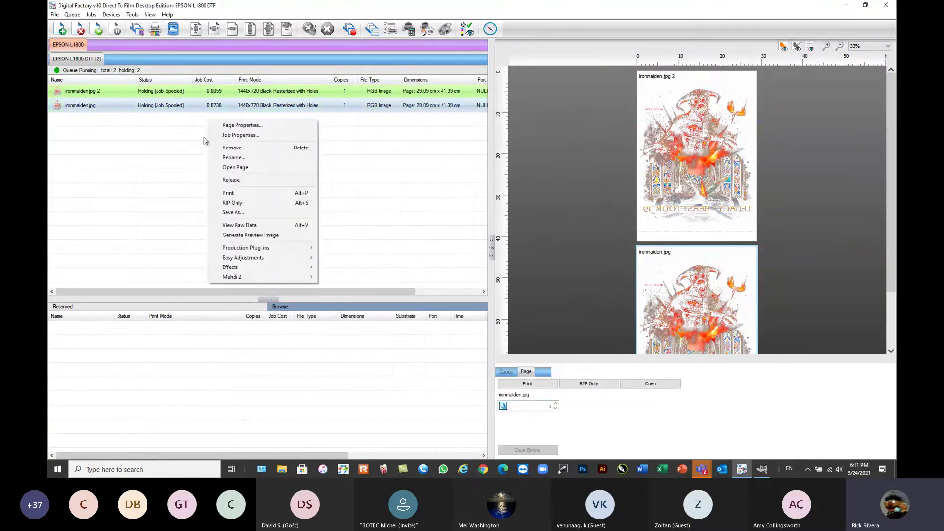
{"action": "left_click", "coordinate": [231, 180]}
{"action": "left_click", "coordinate": [165, 107]}
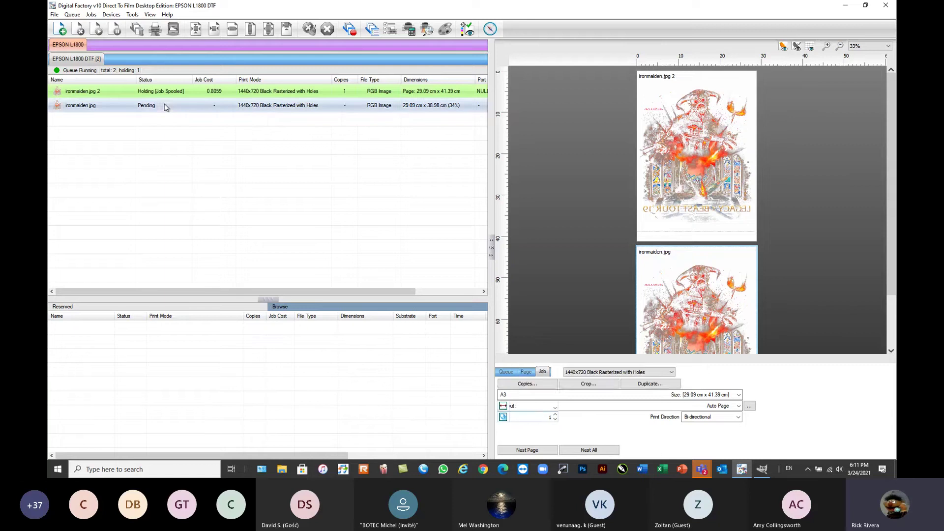
{"action": "left_click", "coordinate": [641, 370]}
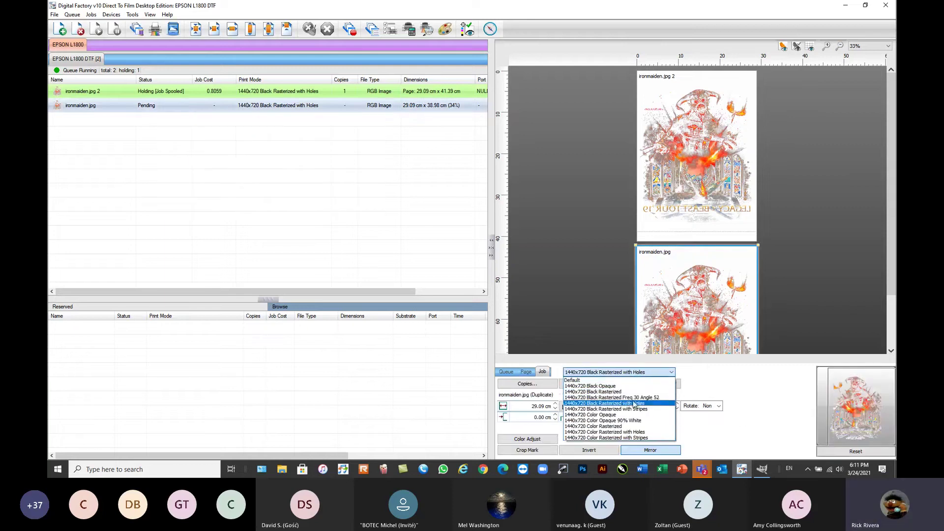
{"action": "left_click", "coordinate": [635, 398]}
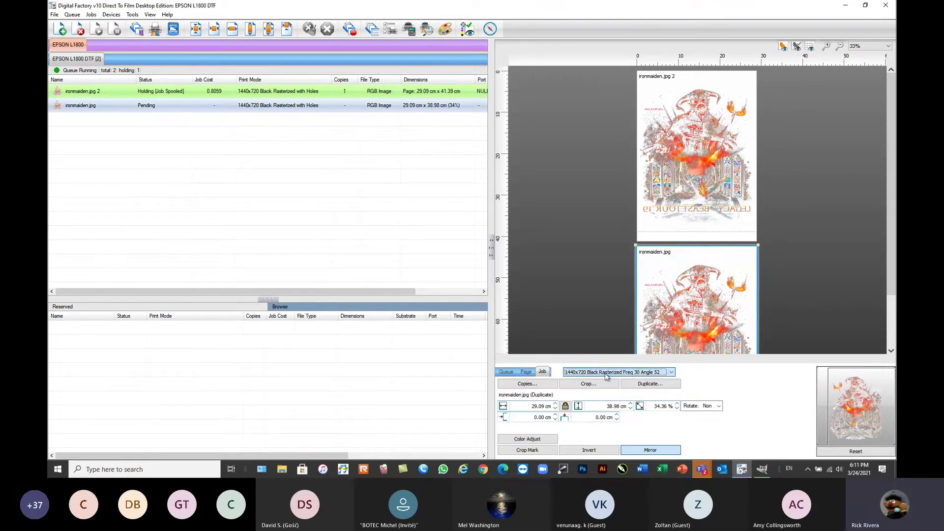
- RIP the ironmaiden.jpg job without printing it
{"action": "right_click", "coordinate": [271, 109]}
{"action": "left_click", "coordinate": [300, 214]}
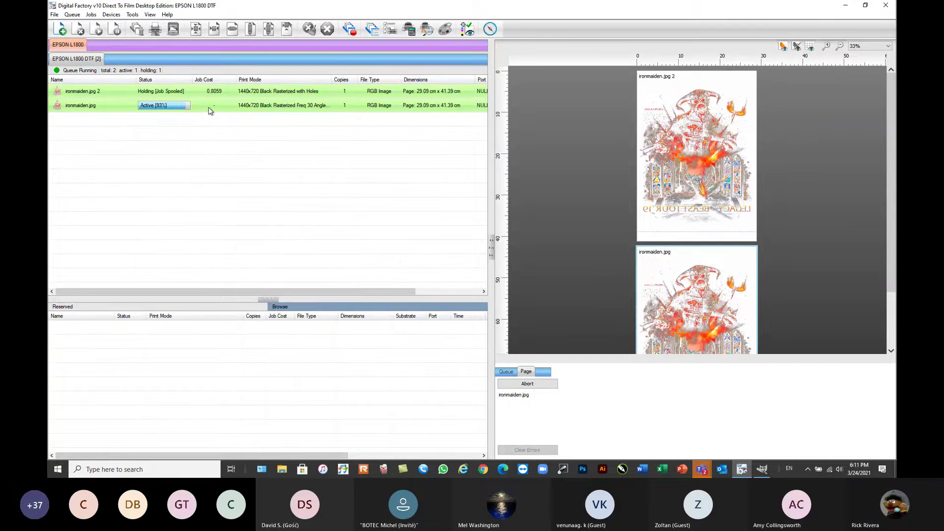
{"action": "mouse_move", "coordinate": [210, 110]}
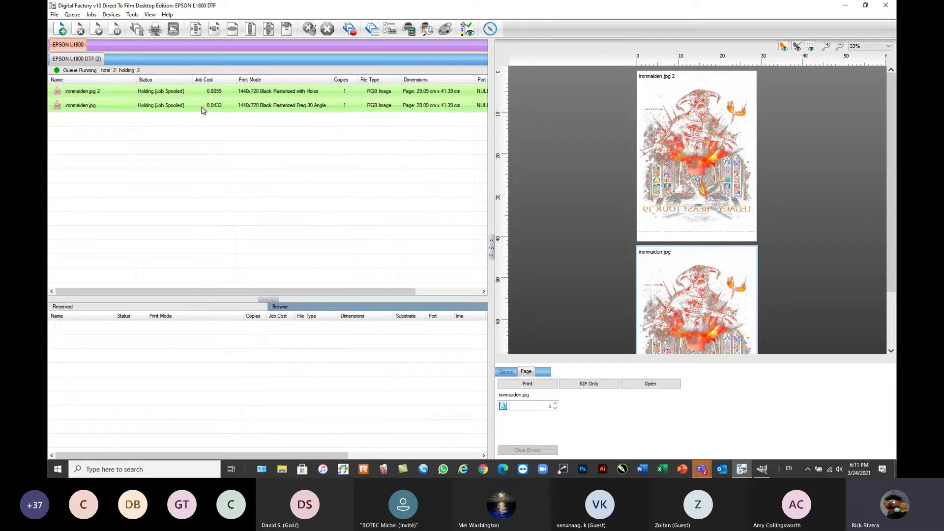
- Open the raw data of ironmaiden.jpg, widen its window, and examine the holes around the creature's head and chest at 12.50%
{"action": "right_click", "coordinate": [204, 108]}
{"action": "left_click", "coordinate": [235, 213]}
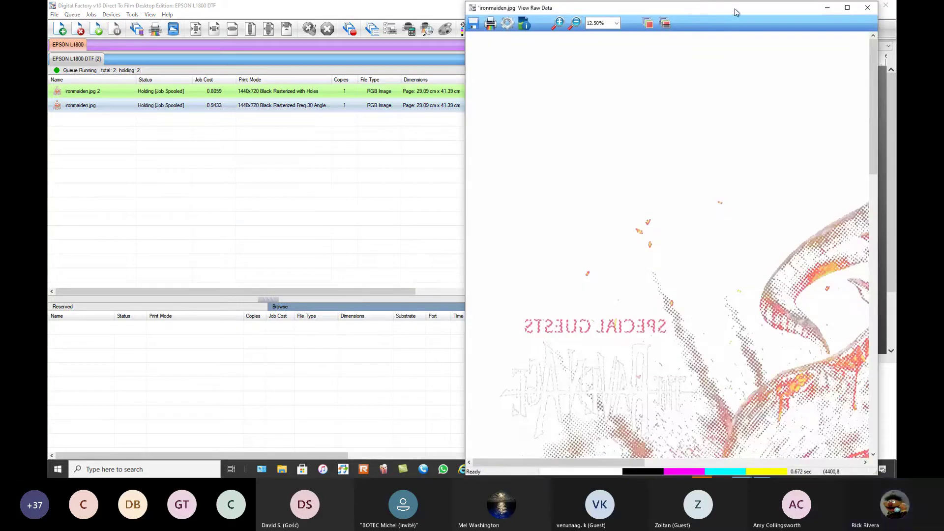
{"action": "left_click_drag", "start_coordinate": [735, 8], "coordinate": [494, 10]}
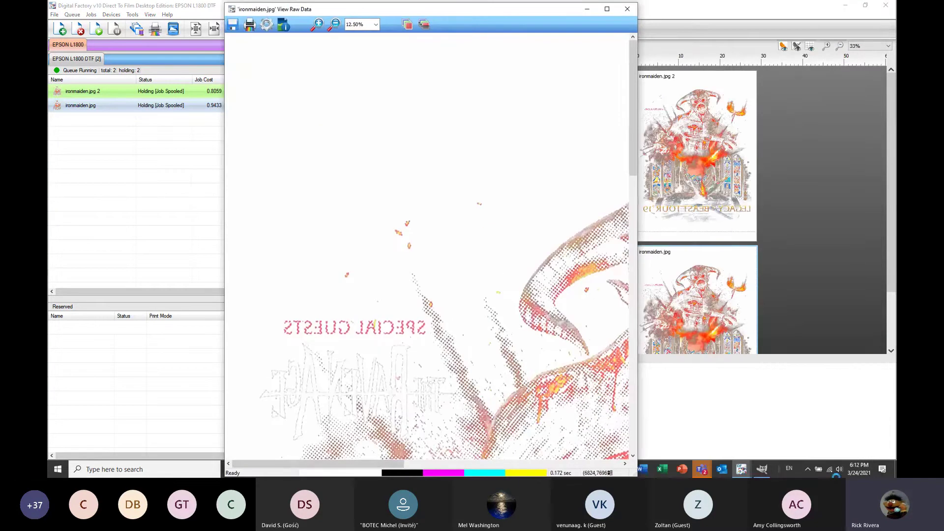
{"action": "left_click_drag", "start_coordinate": [636, 475], "coordinate": [780, 476]}
{"action": "scroll", "coordinate": [634, 249], "scroll_direction": "down", "scroll_amount": 1}
{"action": "scroll", "coordinate": [634, 250], "scroll_direction": "down", "scroll_amount": 3}
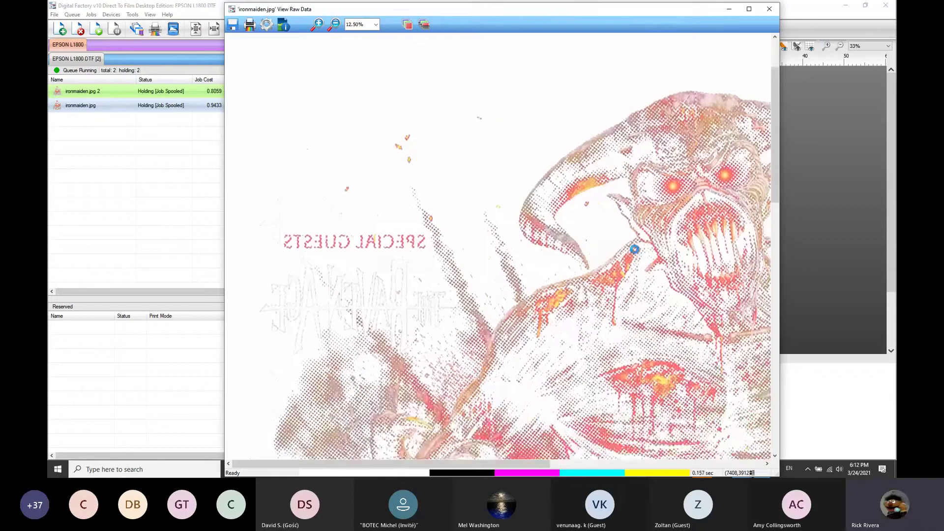
{"action": "left_click_drag", "start_coordinate": [516, 464], "coordinate": [566, 466]}
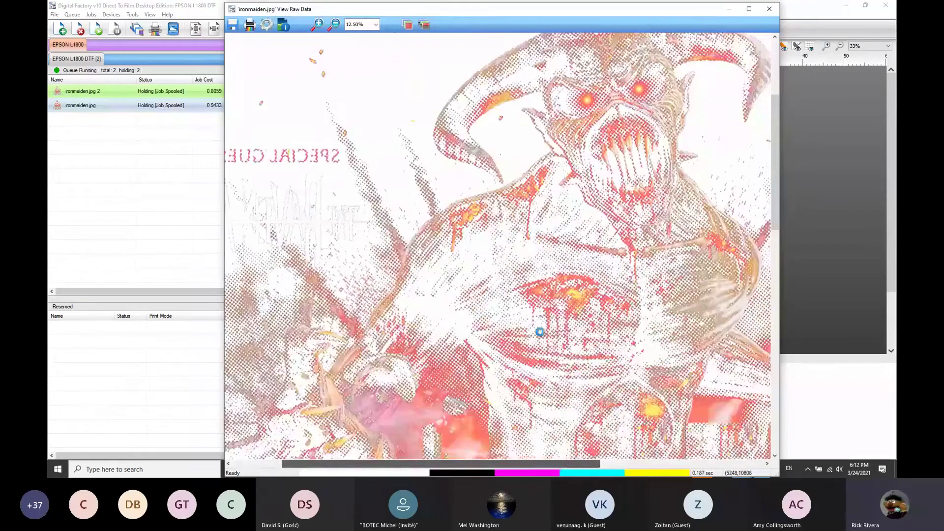
{"action": "scroll", "coordinate": [596, 180], "scroll_direction": "up", "scroll_amount": 1}
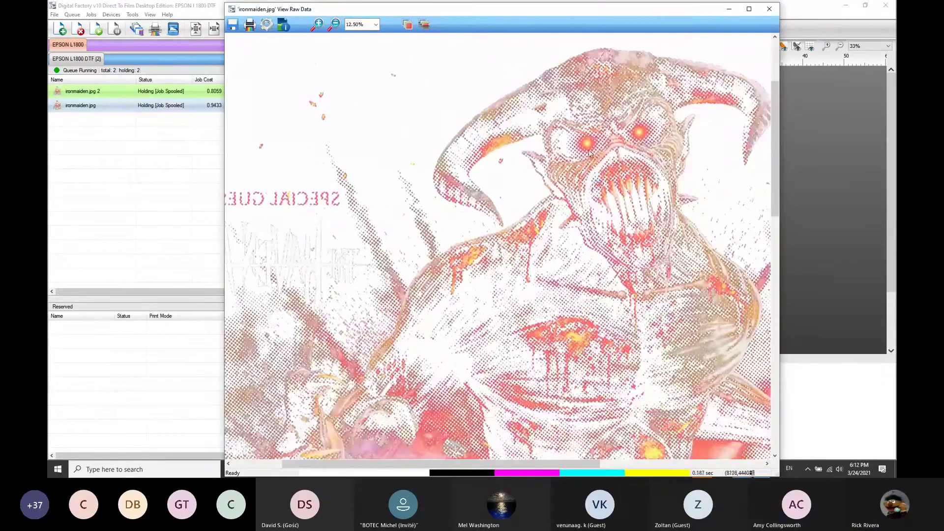
{"action": "scroll", "coordinate": [583, 169], "scroll_direction": "up", "scroll_amount": 1}
- Switch the raw data view to the black dot-pattern display, examine the artwork down to the stained-glass windows, and close the window
{"action": "left_click", "coordinate": [424, 24]}
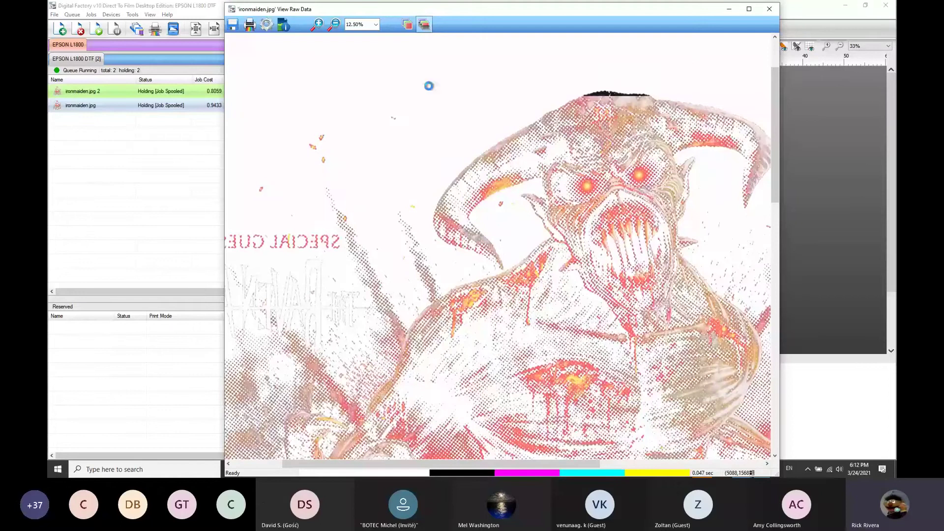
{"action": "scroll", "coordinate": [527, 364], "scroll_direction": "down", "scroll_amount": 2}
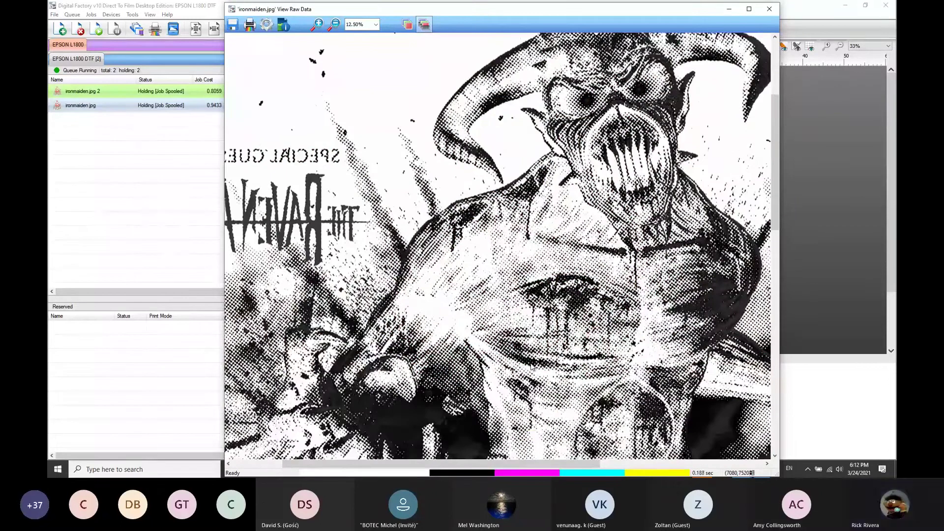
{"action": "scroll", "coordinate": [531, 366], "scroll_direction": "down", "scroll_amount": 8}
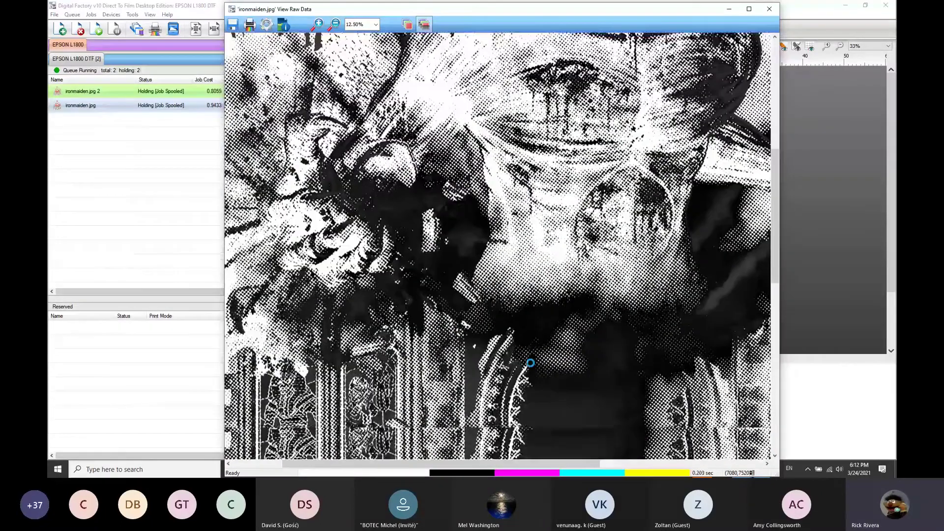
{"action": "scroll", "coordinate": [526, 362], "scroll_direction": "down", "scroll_amount": 4}
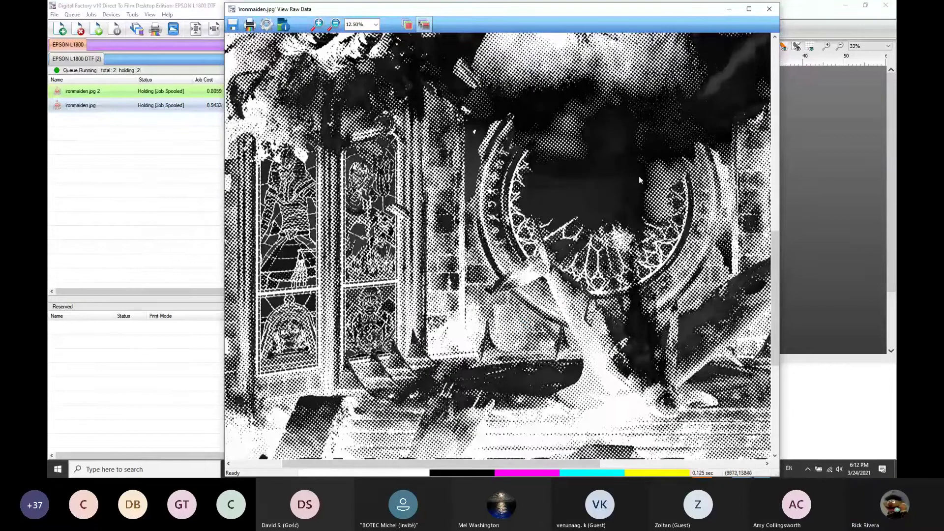
{"action": "left_click", "coordinate": [770, 9]}
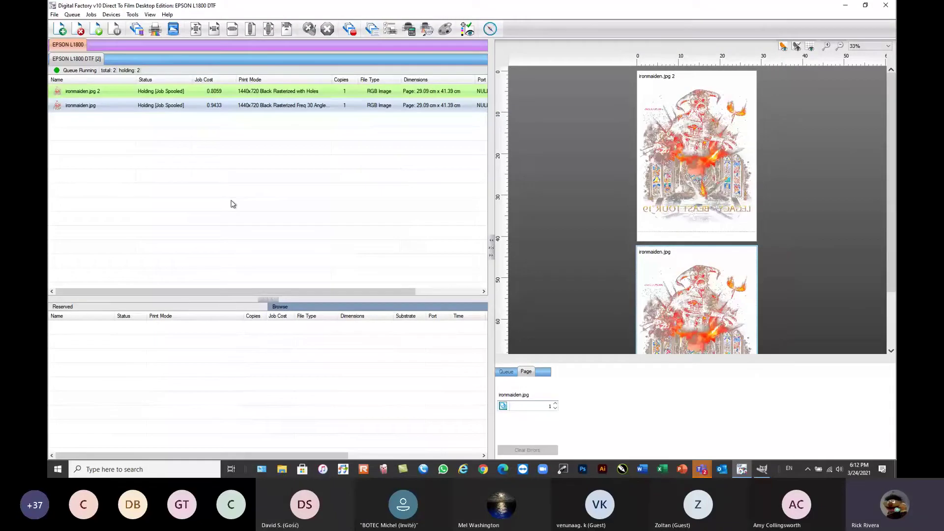
- Reopen the Print Mode Manager and enlarge its window to show the whole print mode list with every column
{"action": "left_click", "coordinate": [111, 15]}
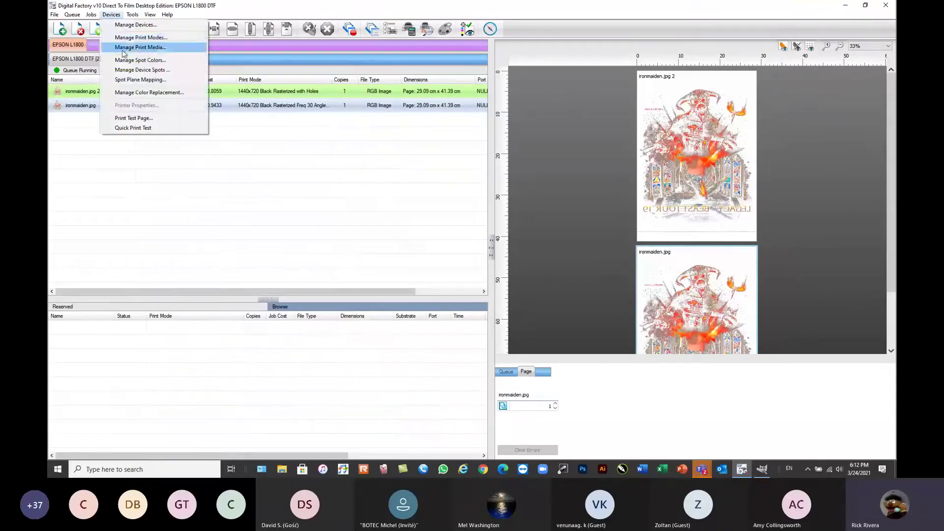
{"action": "left_click", "coordinate": [126, 37]}
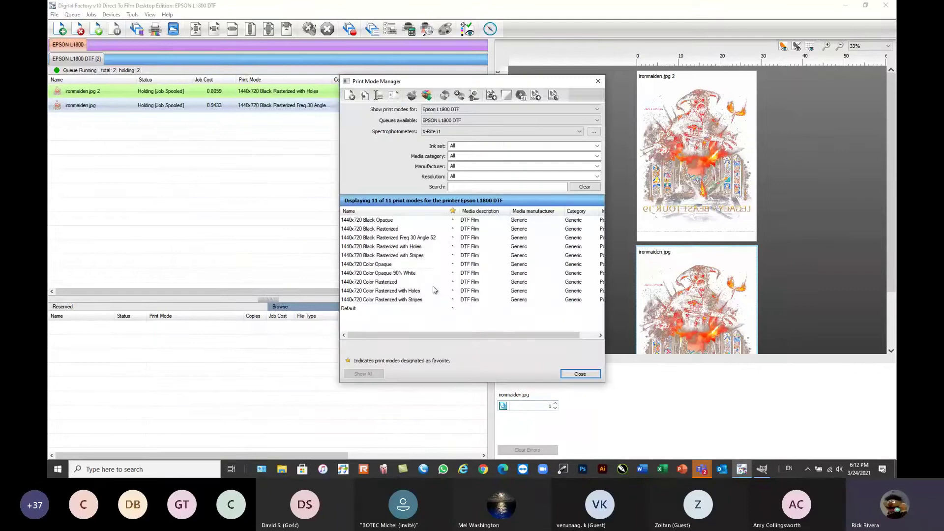
{"action": "left_click_drag", "start_coordinate": [604, 382], "coordinate": [714, 464]}
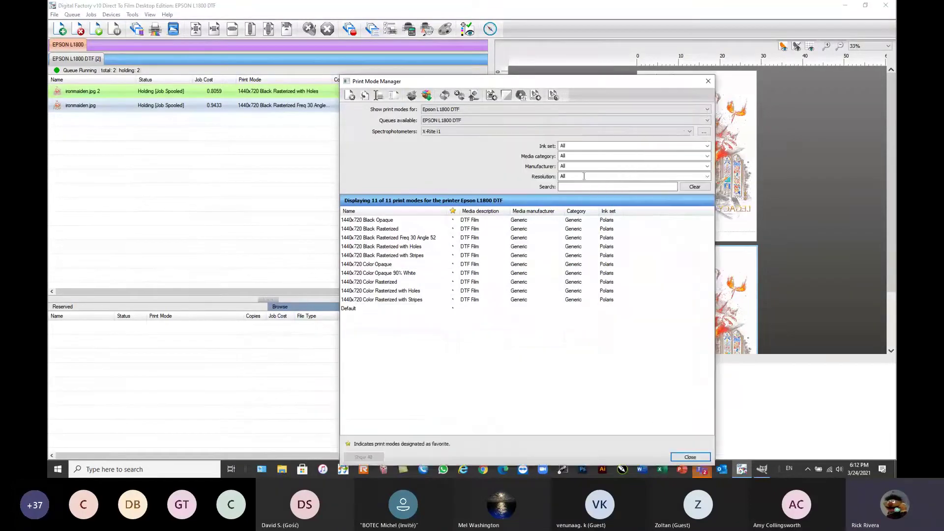
{"action": "left_click_drag", "start_coordinate": [551, 83], "coordinate": [518, 28]}
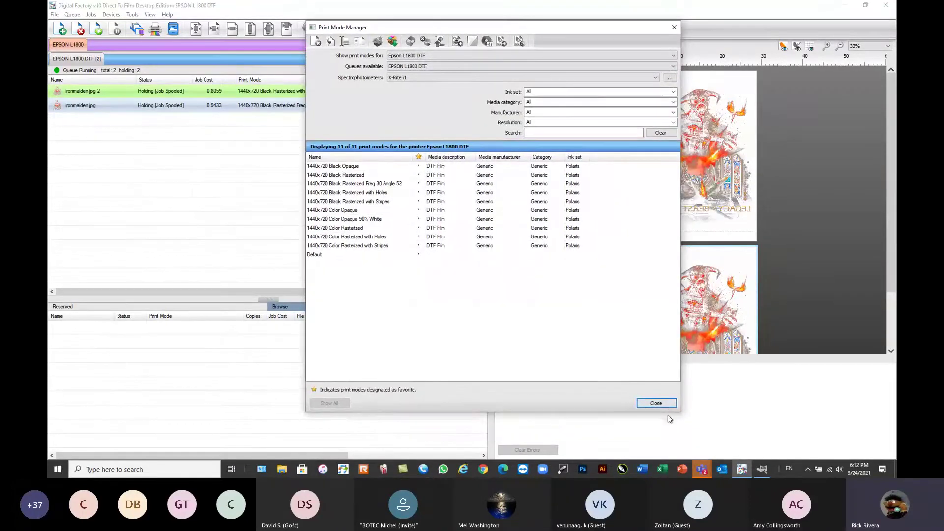
{"action": "left_click_drag", "start_coordinate": [670, 419], "coordinate": [668, 460]}
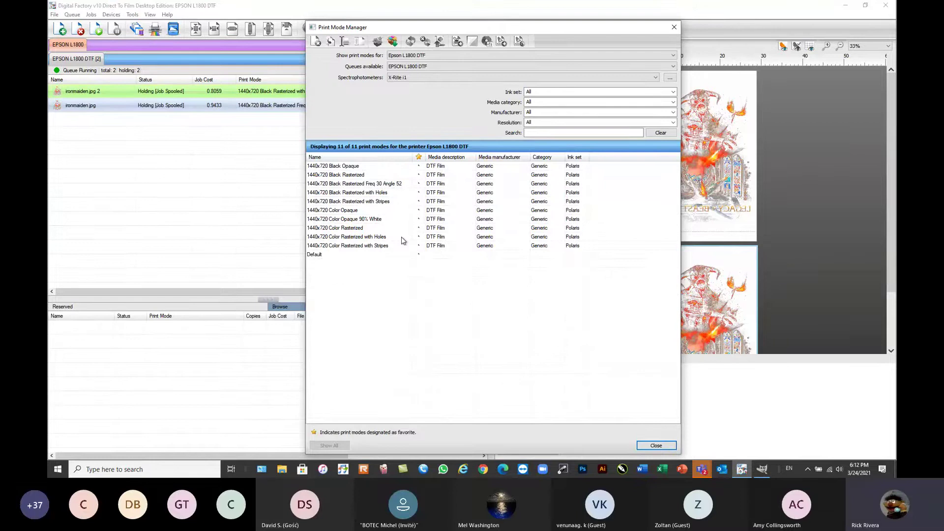
- Export the 1440x720 Black Rasterized Freq 30 Angle 52 and 1440x720 Color Opaque 90% White print modes to the Desktop as "L1800 Raster"
{"action": "left_click", "coordinate": [352, 184]}
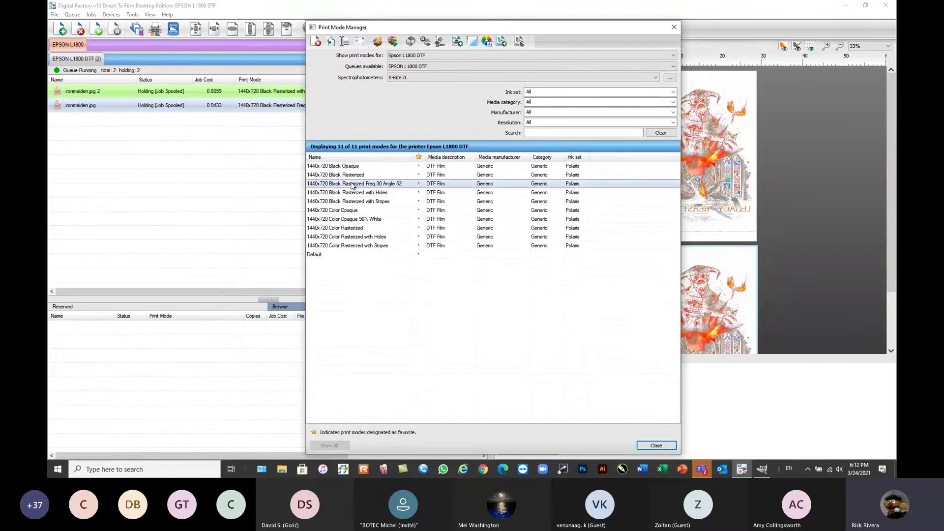
{"action": "left_click", "coordinate": [353, 220], "text": "shift"}
{"action": "left_click", "coordinate": [355, 222]}
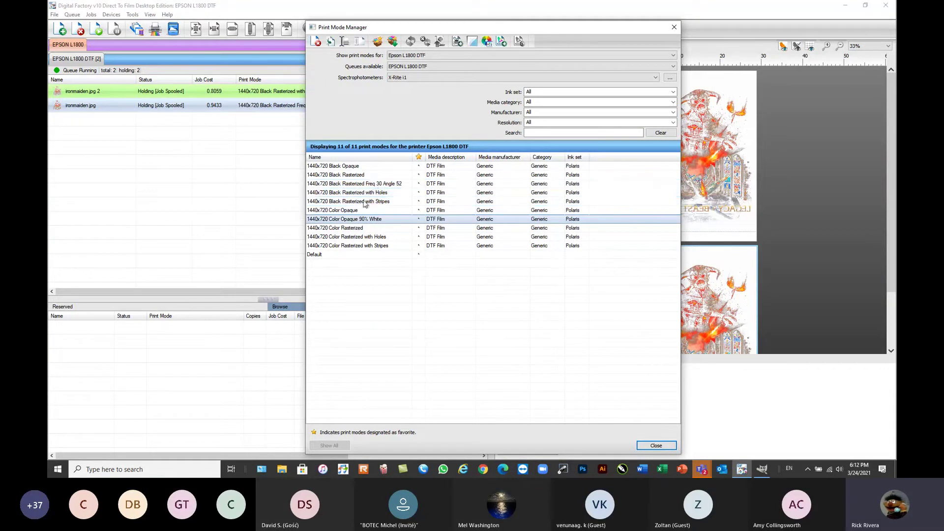
{"action": "left_click", "coordinate": [372, 185], "text": "ctrl"}
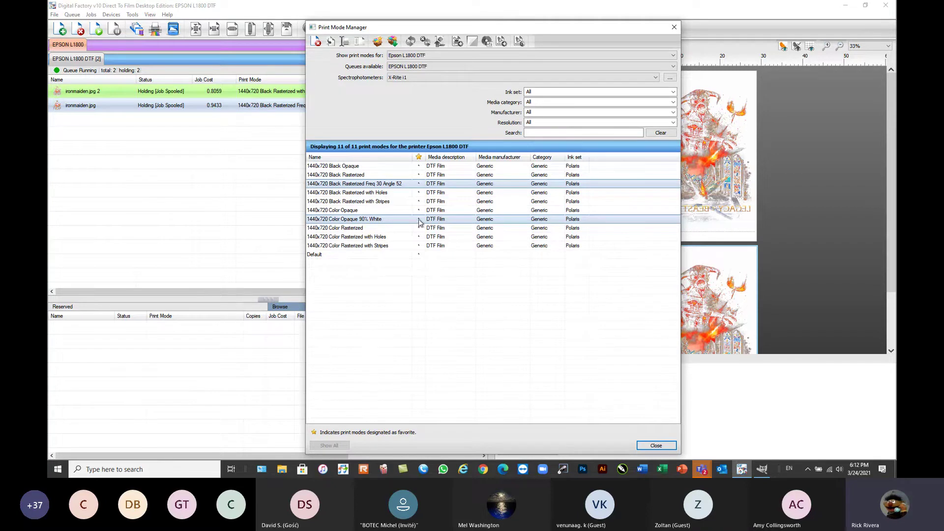
{"action": "left_click", "coordinate": [377, 43]}
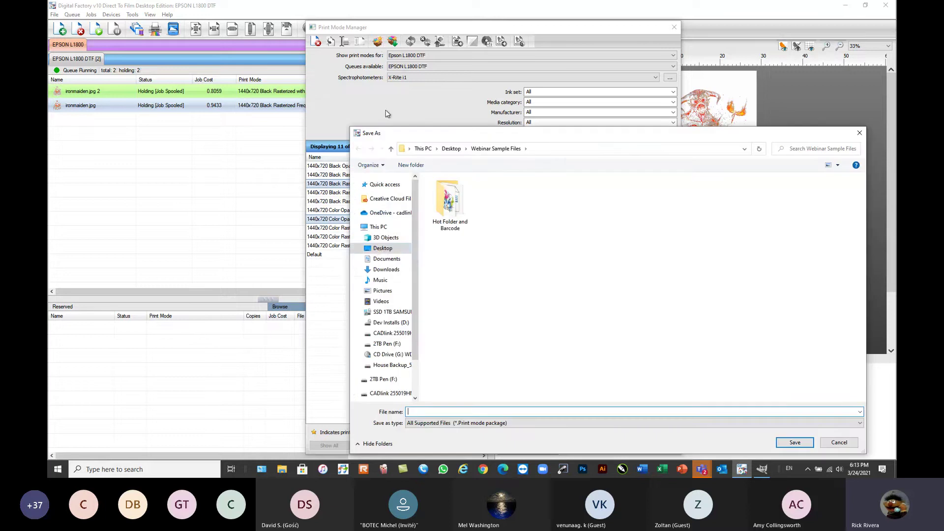
{"action": "left_click", "coordinate": [382, 250]}
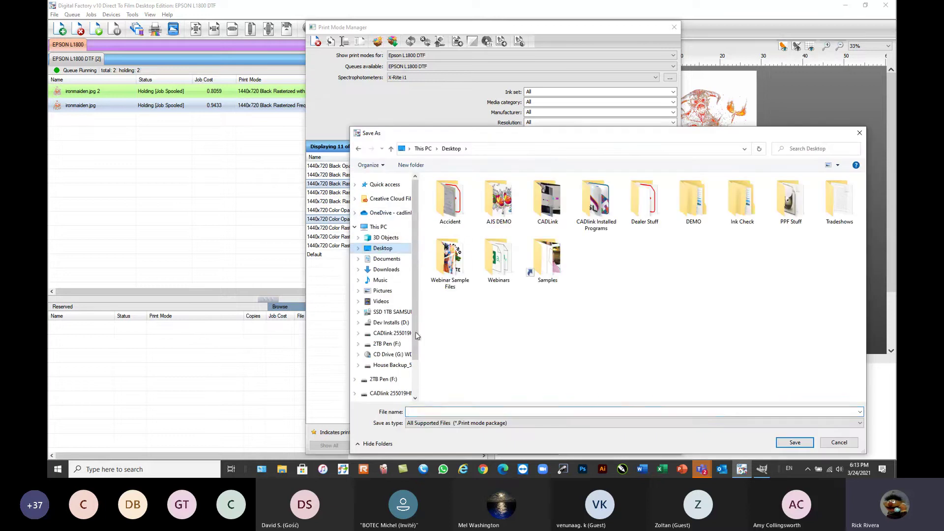
{"action": "left_click", "coordinate": [421, 411]}
{"action": "type", "text": "L"}
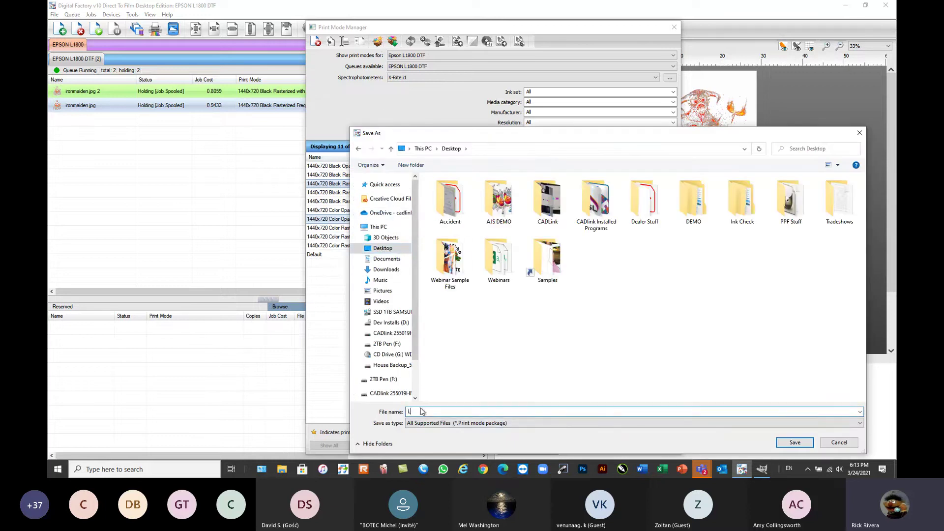
{"action": "type", "text": "1800 Ras"}
{"action": "type", "text": "ter"}
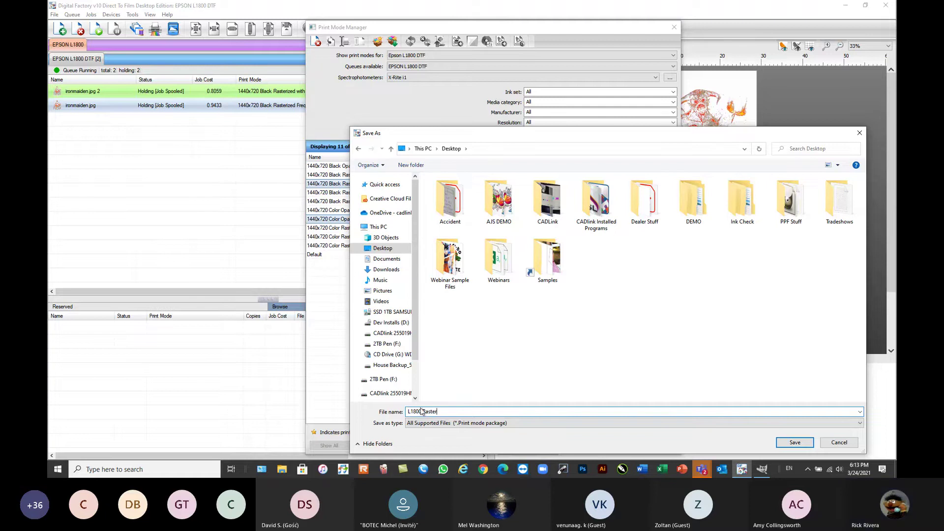
{"action": "left_click", "coordinate": [794, 443]}
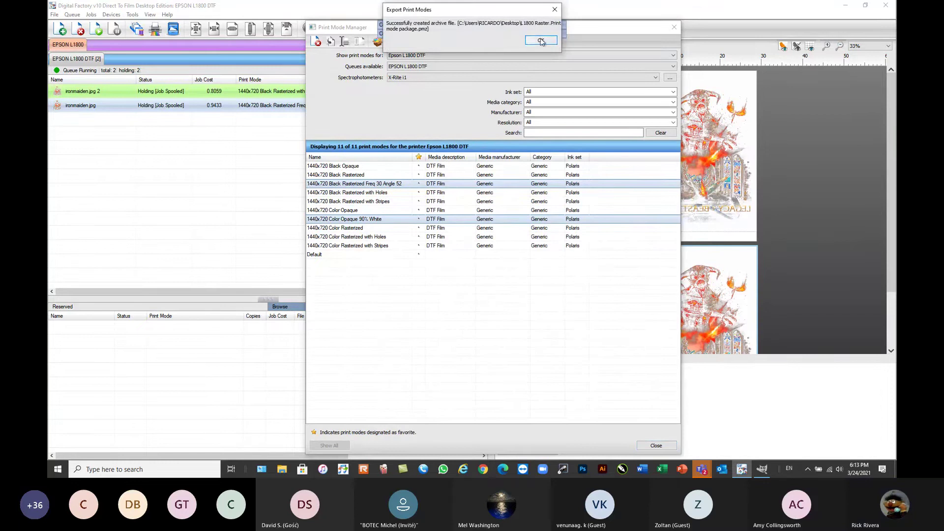
- Delete the 1440x720 Color Opaque 90% White print mode and close the Print Mode Manager
{"action": "left_click", "coordinate": [543, 38]}
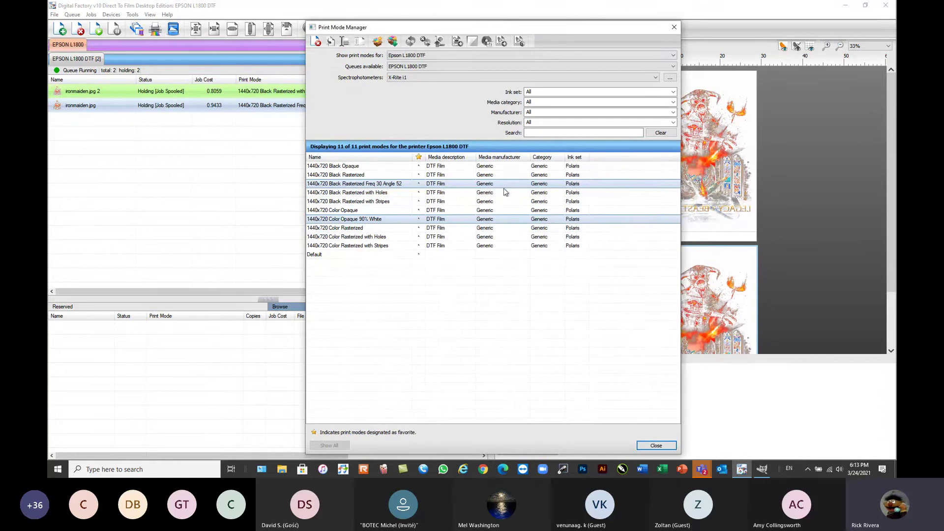
{"action": "left_click", "coordinate": [317, 43]}
{"action": "left_click", "coordinate": [539, 250]}
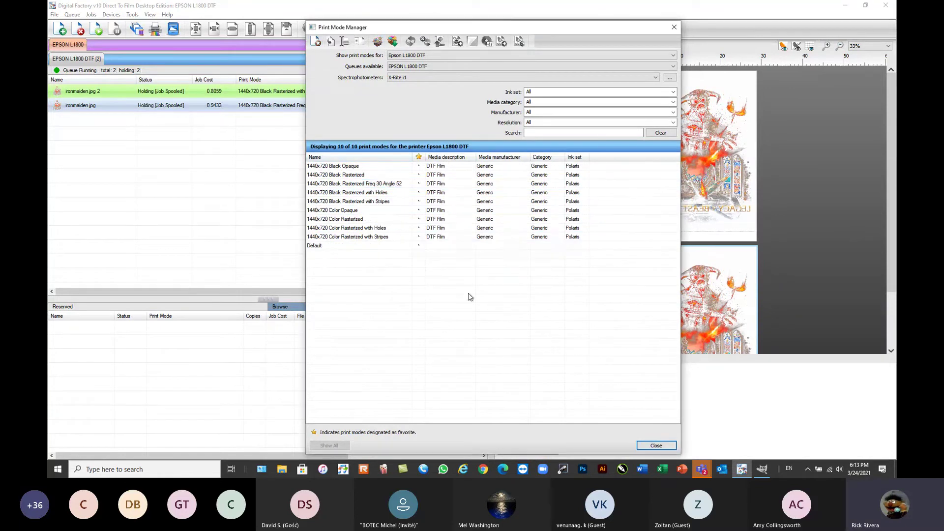
{"action": "left_click", "coordinate": [656, 446]}
- Remove both ironmaiden jobs from the queue and delete the 1440x720 Black Rasterized Freq 30 Angle 52 print mode
{"action": "left_click_drag", "start_coordinate": [130, 90], "coordinate": [258, 142]}
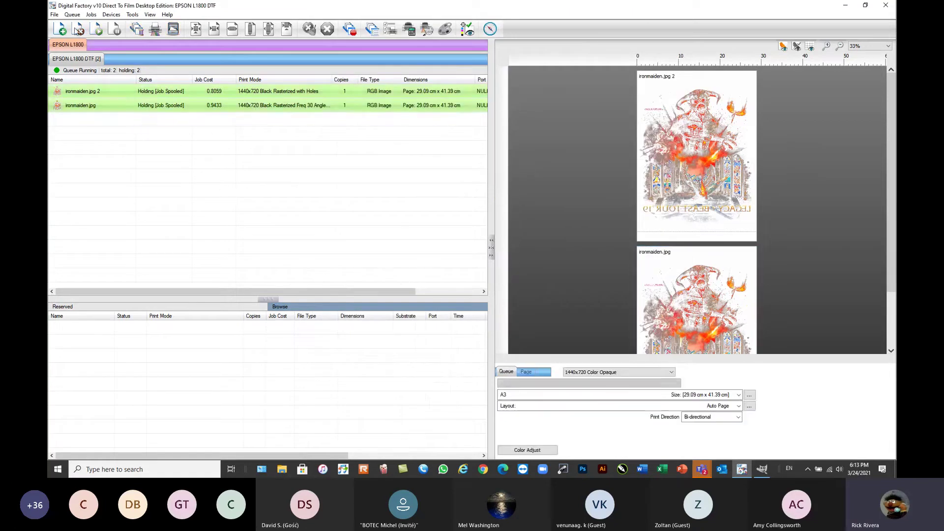
{"action": "key", "text": "Delete"}
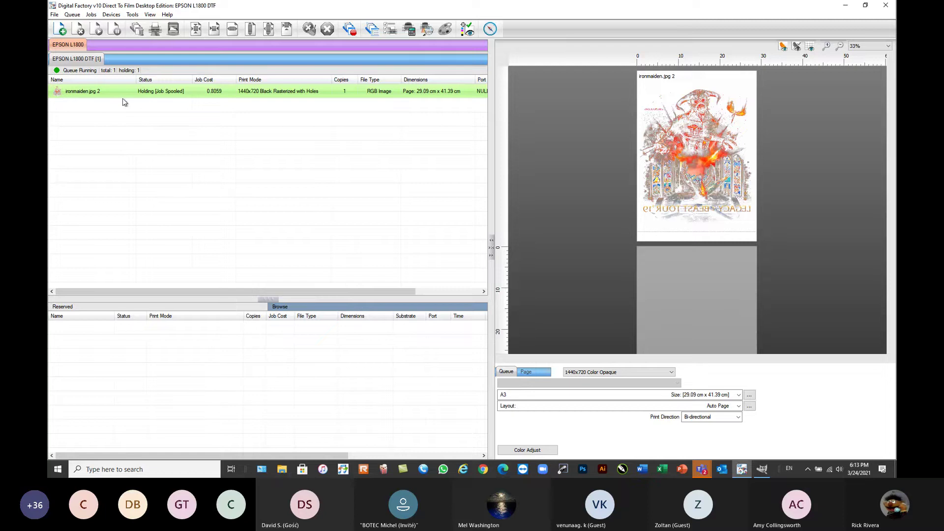
{"action": "left_click", "coordinate": [111, 15]}
{"action": "left_click", "coordinate": [121, 38]}
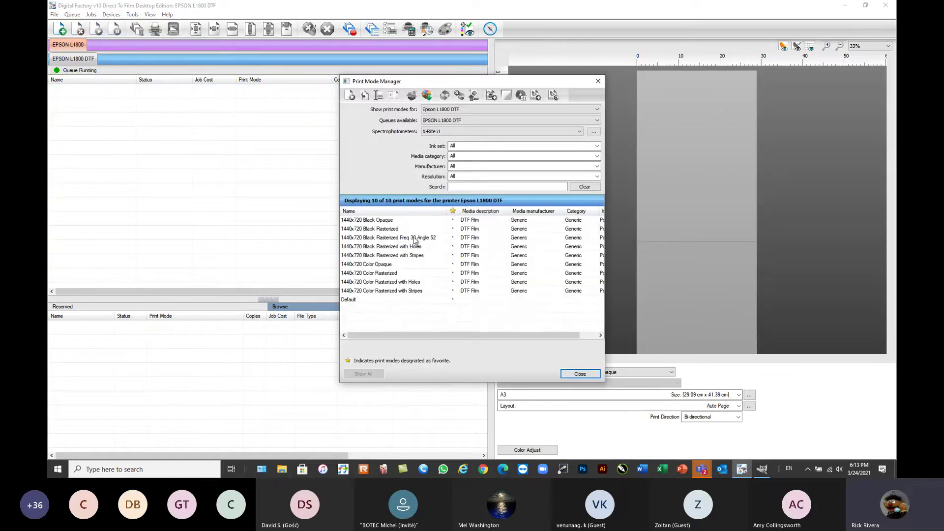
{"action": "left_click", "coordinate": [351, 95]}
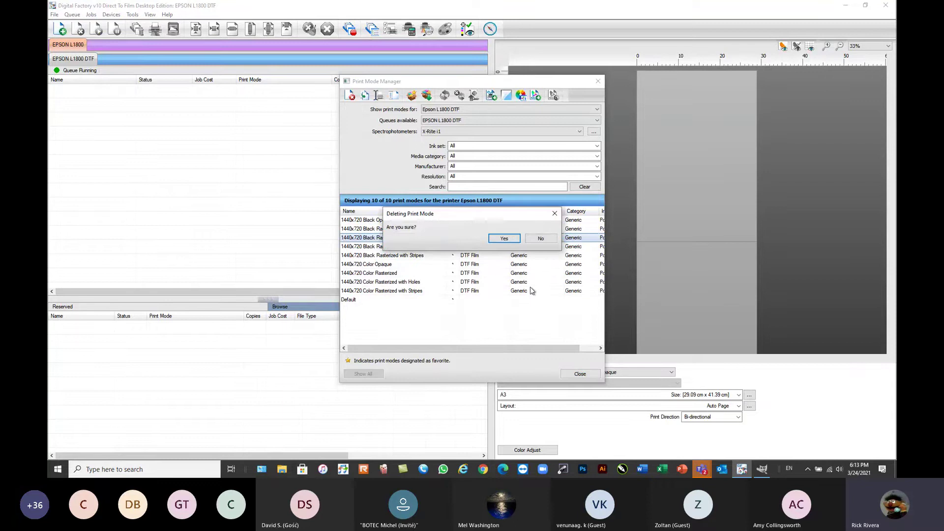
{"action": "left_click", "coordinate": [505, 240]}
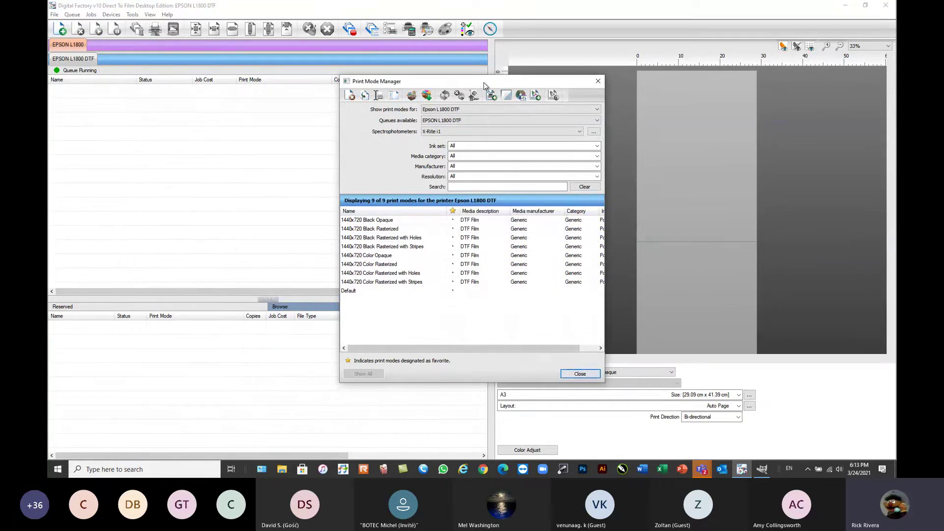
- Import all print modes from "L1800 Raster.Print mode package.pmz" on the Desktop and close the Print Mode Manager
{"action": "left_click_drag", "start_coordinate": [478, 85], "coordinate": [525, 95]}
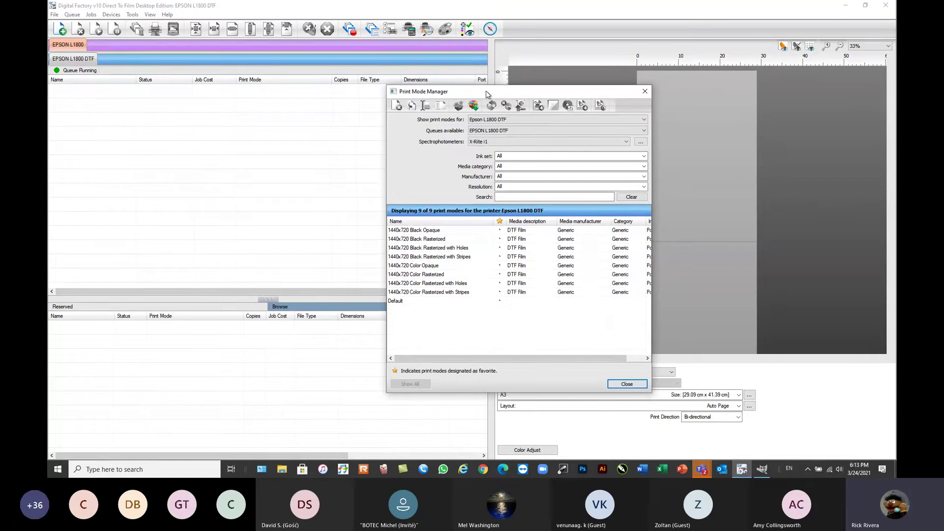
{"action": "left_click", "coordinate": [476, 107]}
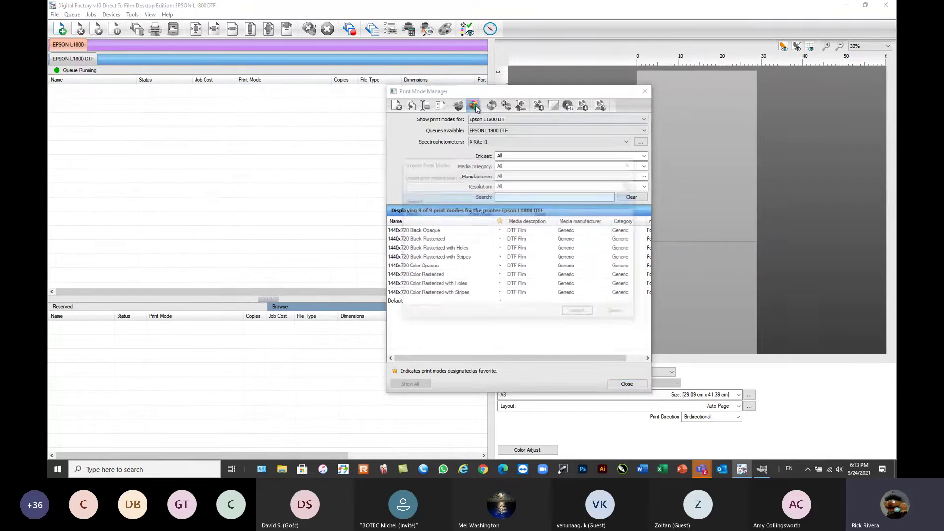
{"action": "left_click", "coordinate": [624, 187]}
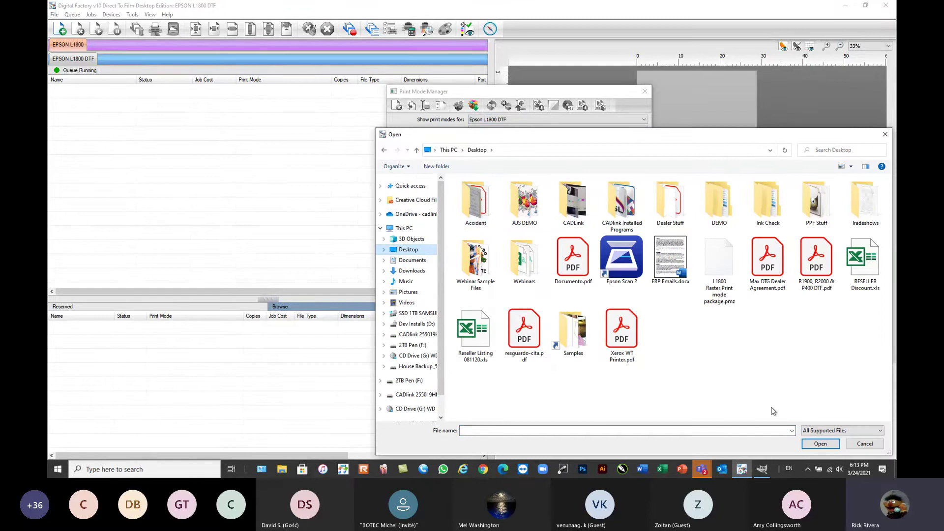
{"action": "left_click", "coordinate": [720, 266]}
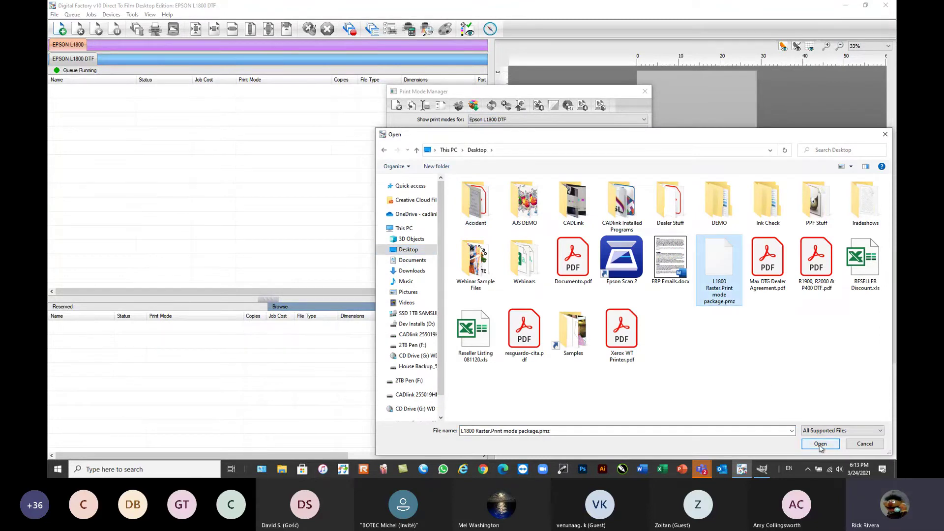
{"action": "left_click", "coordinate": [821, 444]}
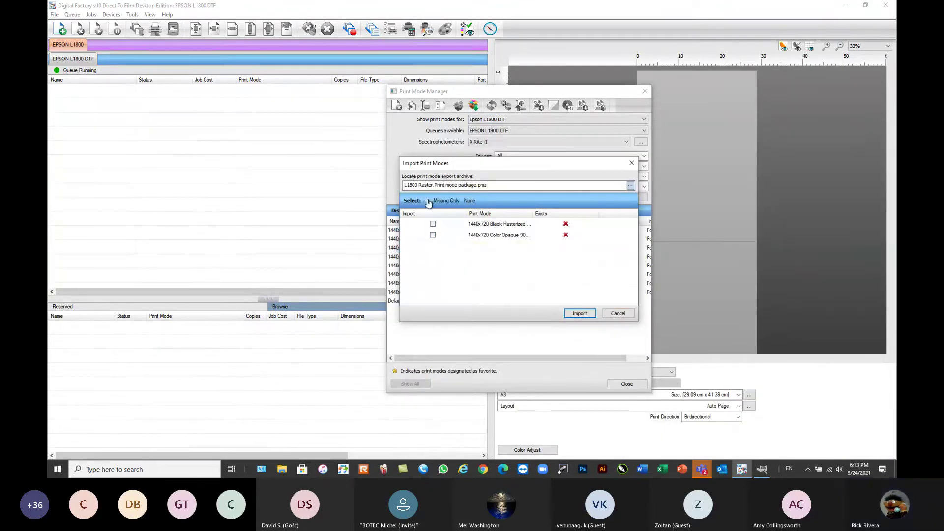
{"action": "left_click", "coordinate": [426, 201]}
{"action": "left_click", "coordinate": [578, 314]}
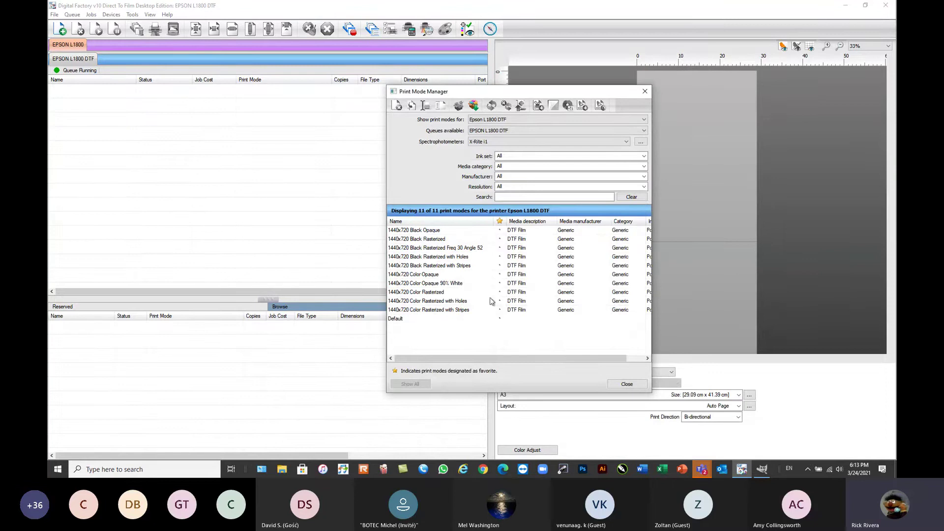
{"action": "left_click", "coordinate": [627, 384]}
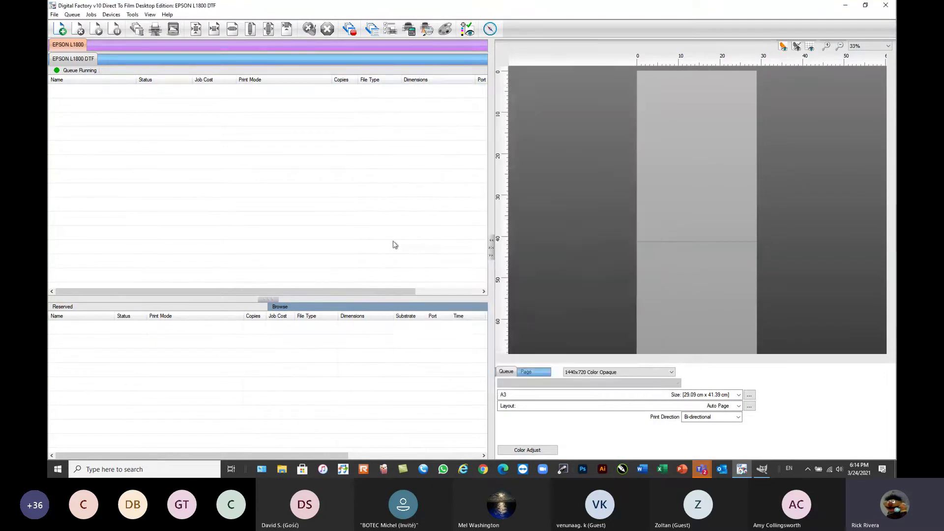
- Schedule an automatic Head Clean every 5 hours in the Printer Status settings of the EPSON L1800 DTF queue
{"action": "double_click", "coordinate": [81, 60]}
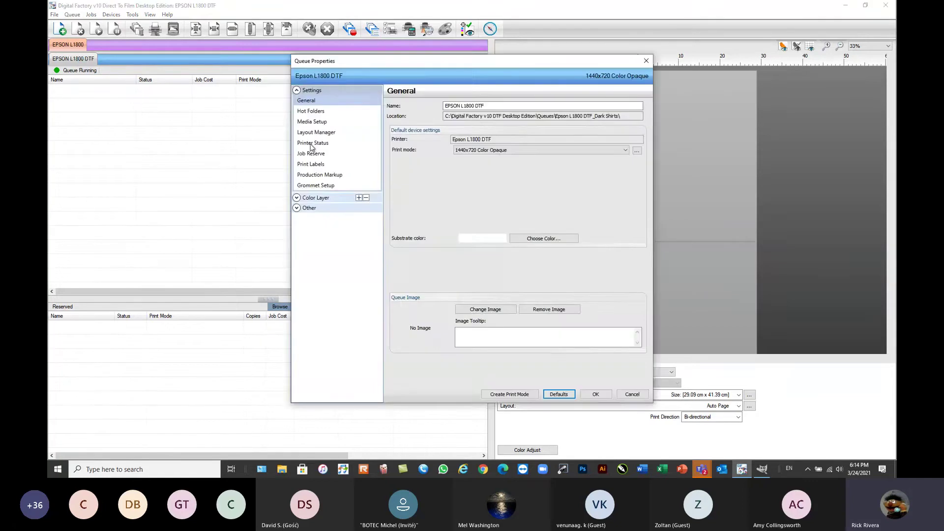
{"action": "left_click", "coordinate": [311, 143]}
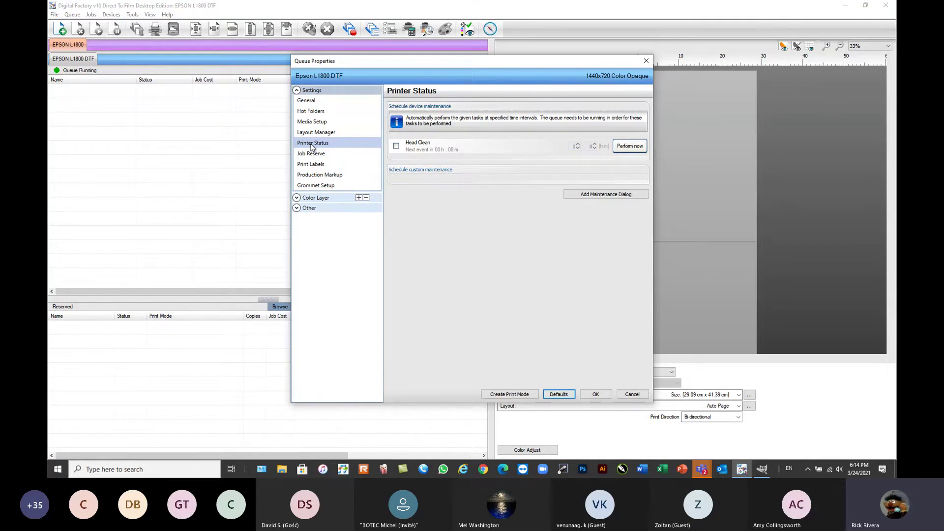
{"action": "left_click", "coordinate": [401, 151]}
{"action": "left_click", "coordinate": [578, 144]}
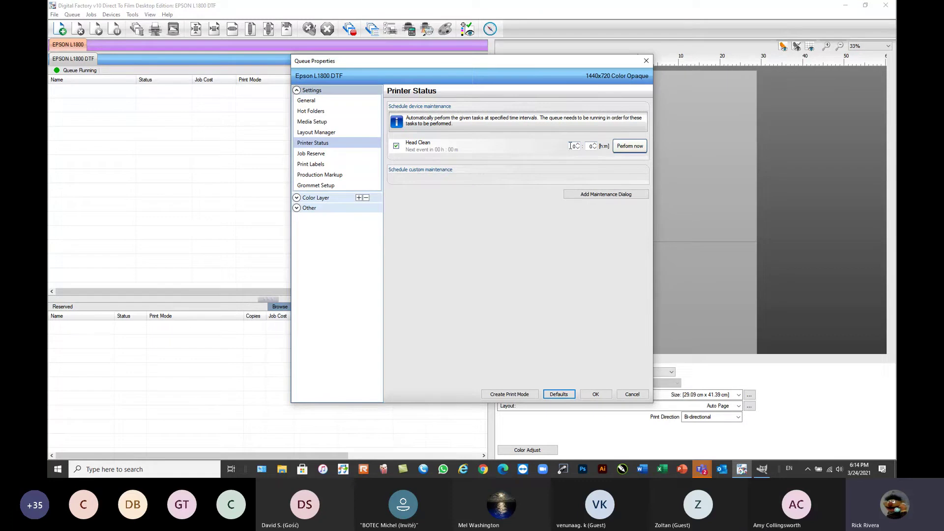
{"action": "left_click", "coordinate": [626, 147]}
- Try a custom maintenance notice repeating every 8 hours with caption "Shake Tank" and prompt "Shake ink tank", and discard it
{"action": "left_click", "coordinate": [592, 196]}
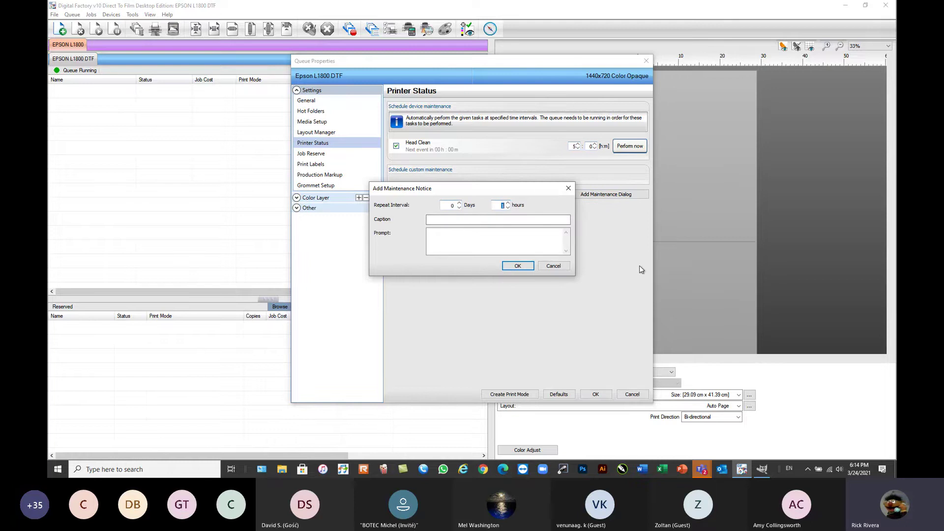
{"action": "type", "text": "4"}
{"action": "left_click", "coordinate": [461, 222]}
{"action": "left_click", "coordinate": [429, 233]}
{"action": "type", "text": "S"}
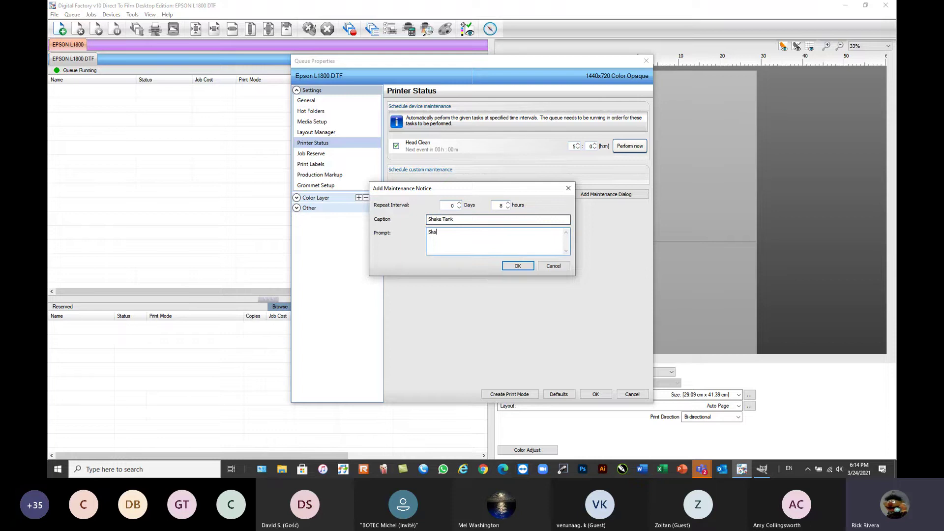
{"action": "type", "text": "hake ink"}
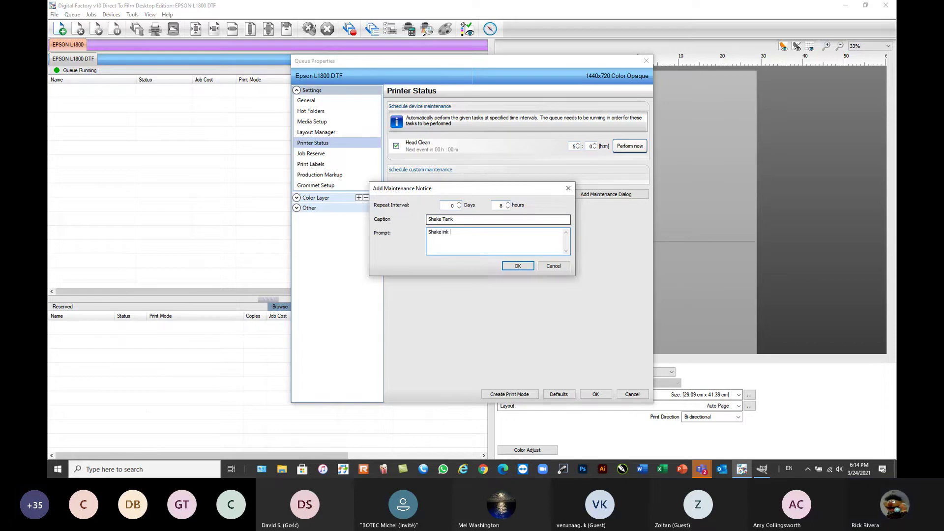
{"action": "type", "text": " tank"}
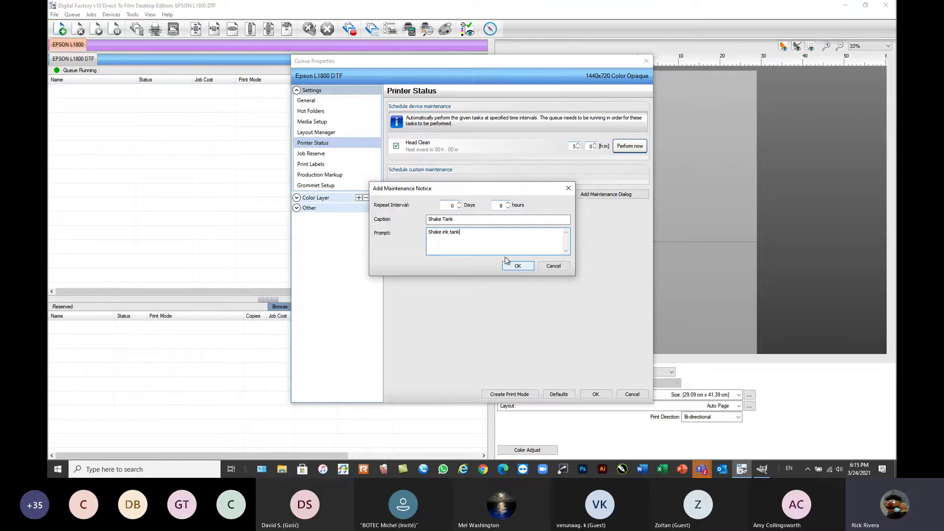
{"action": "left_click", "coordinate": [555, 267]}
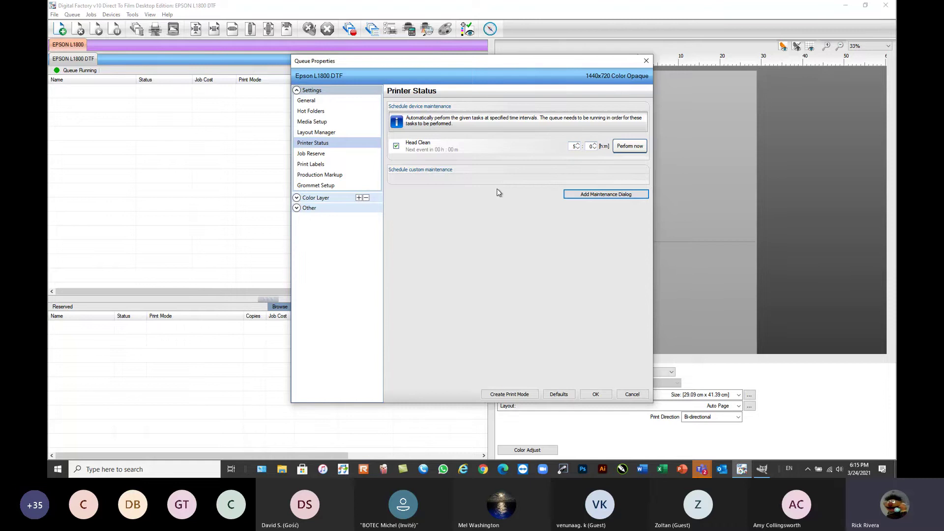
- Turn off the scheduled Head Clean and accept the queue properties
{"action": "left_click", "coordinate": [396, 146]}
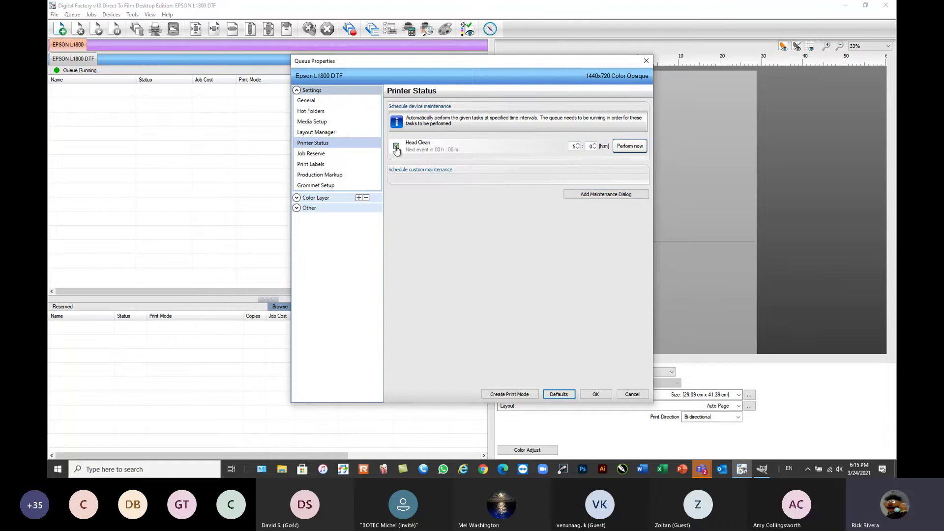
{"action": "left_click", "coordinate": [596, 394]}
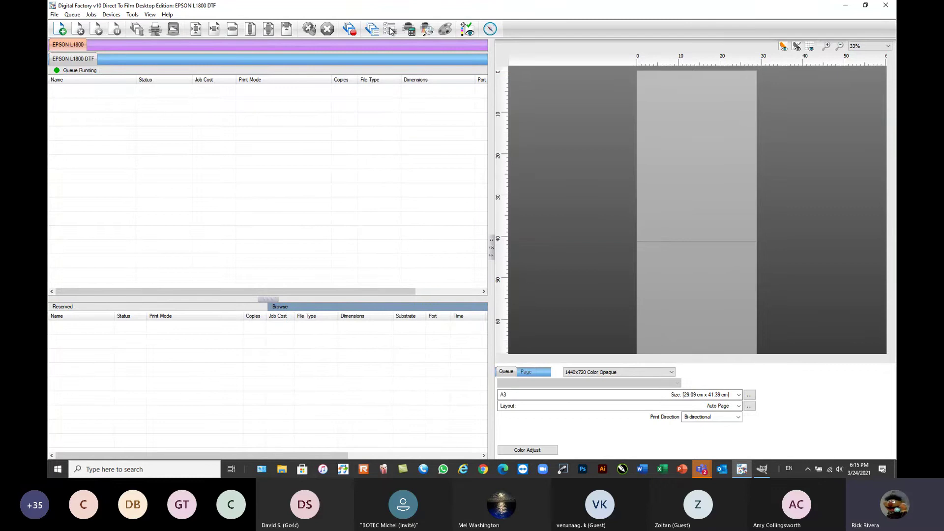
- Set the EPSON L1800 DTF queue's port to EPSONL1800 Series_USB001+ in the Queue Manager and close the manager
{"action": "left_click", "coordinate": [72, 14]}
{"action": "left_click", "coordinate": [84, 26]}
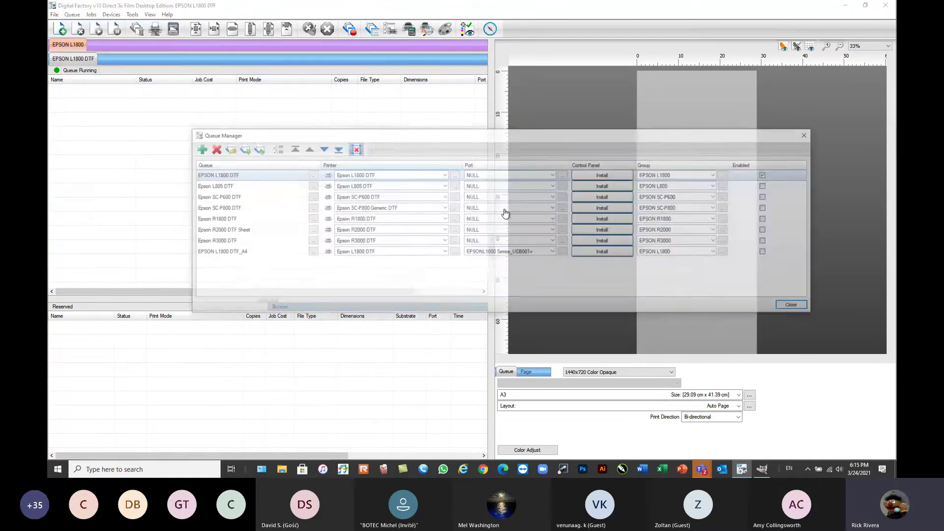
{"action": "left_click", "coordinate": [554, 175]}
{"action": "left_click", "coordinate": [523, 196]}
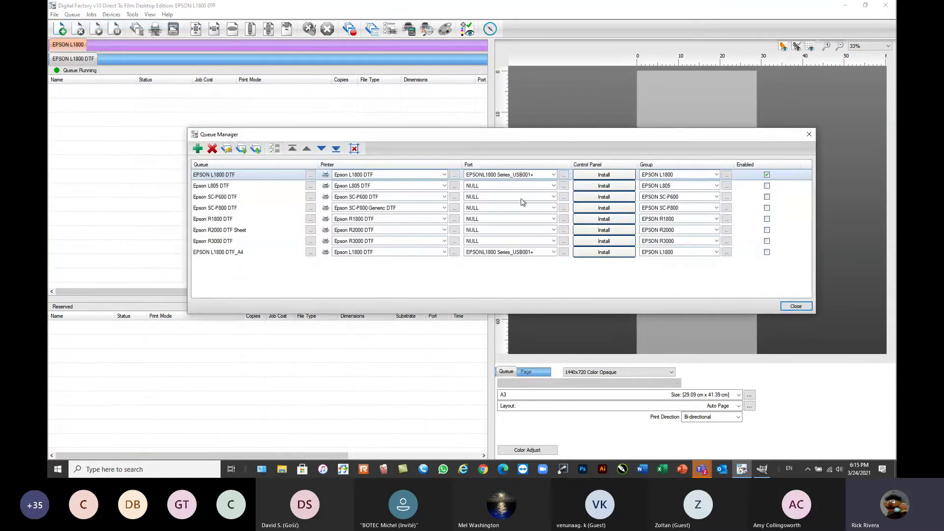
{"action": "left_click", "coordinate": [791, 306]}
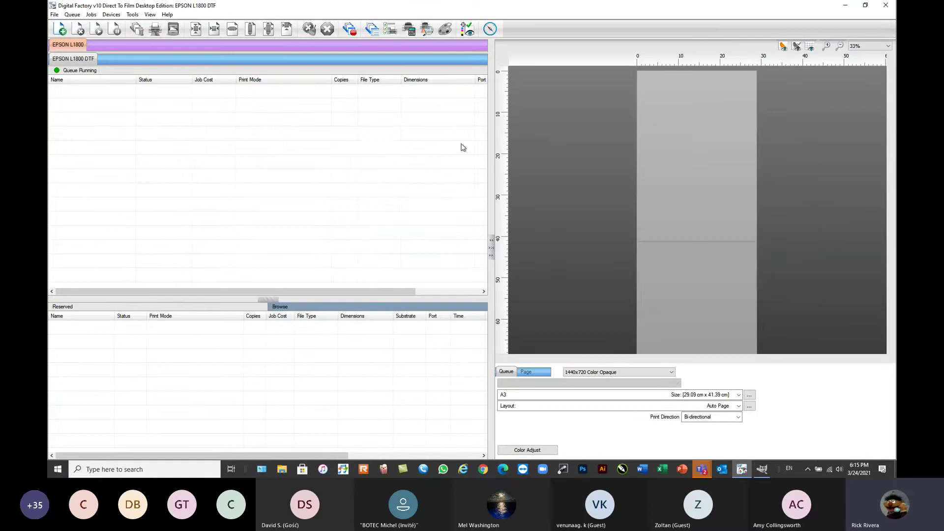
- Examine the Epson L1800 device properties, including printer status, ink levels, nozzle check and head clean options, and close them
{"action": "left_click", "coordinate": [389, 30]}
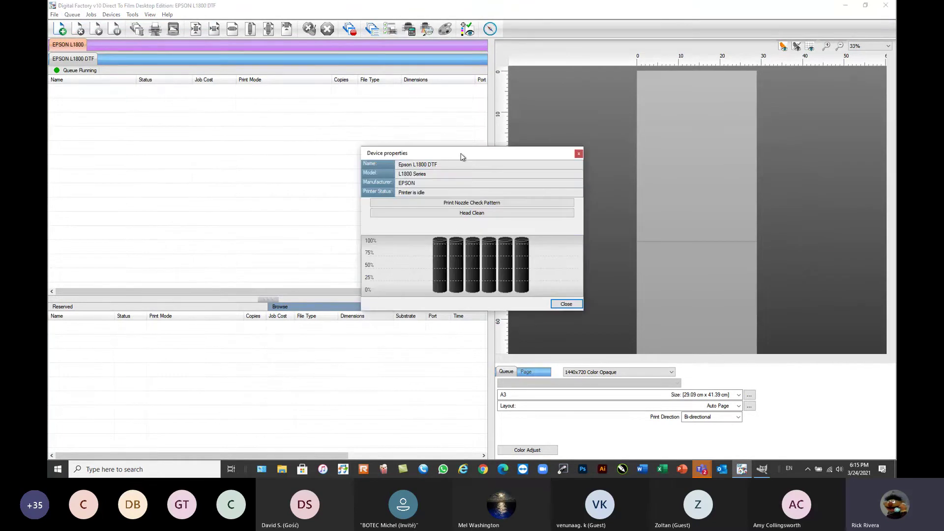
{"action": "left_click_drag", "start_coordinate": [461, 155], "coordinate": [467, 131]}
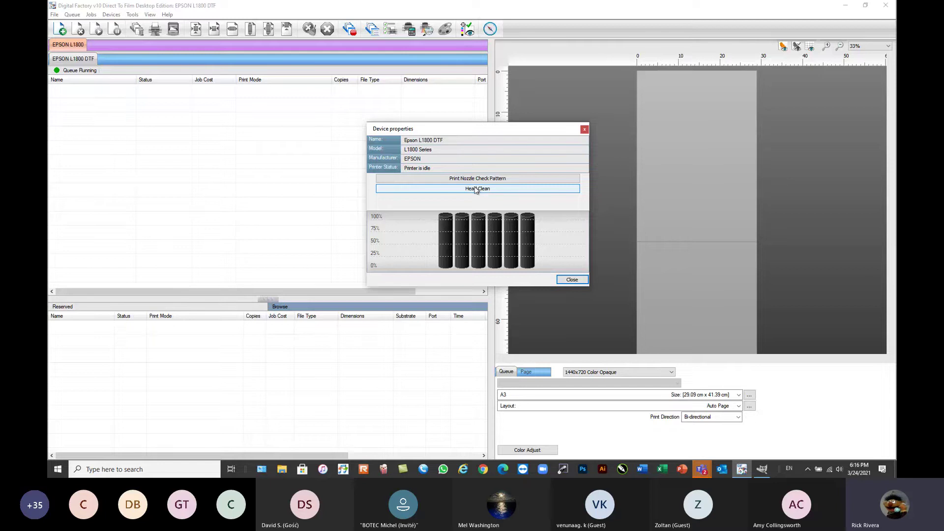
{"action": "left_click", "coordinate": [568, 280]}
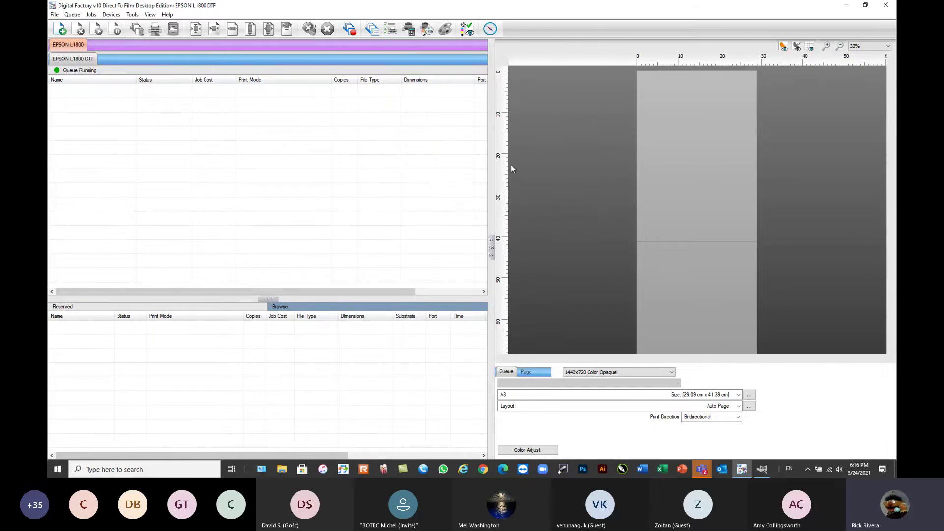
- Review the queue's costing values for material, inks, contingency, labor and taxes, and close the queue properties
{"action": "left_click", "coordinate": [410, 26]}
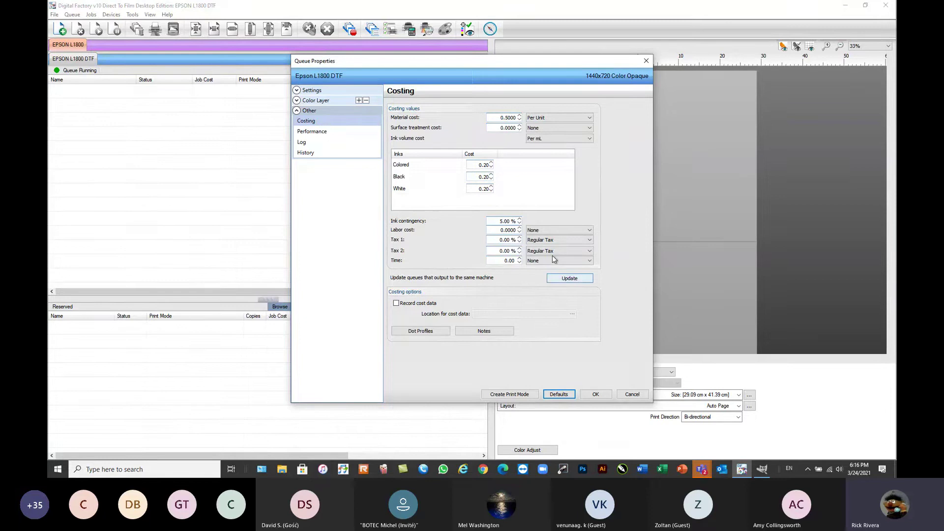
{"action": "left_click", "coordinate": [595, 394]}
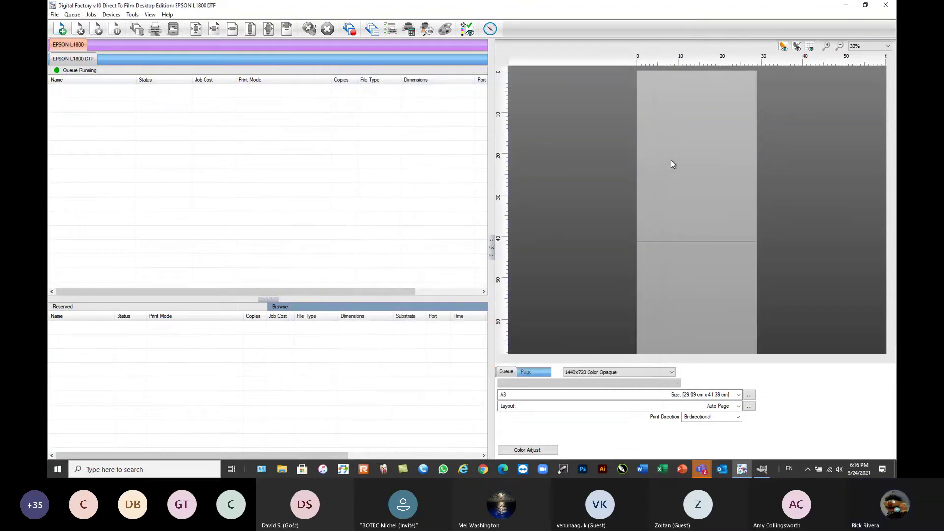
- Add ironmaiden.jpg from the Webinar Sample Files folder on the Desktop to the EPSON L1800 DTF queue
{"action": "left_click", "coordinate": [60, 28]}
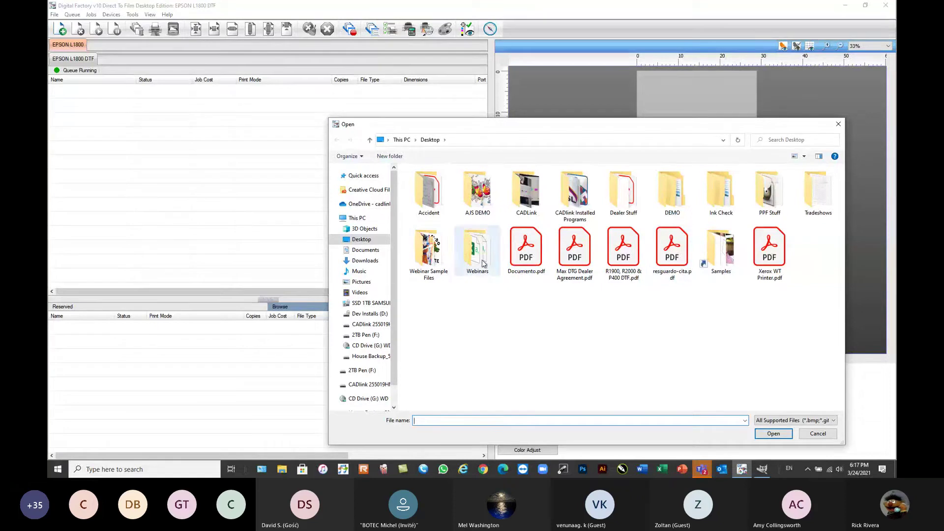
{"action": "double_click", "coordinate": [425, 252]}
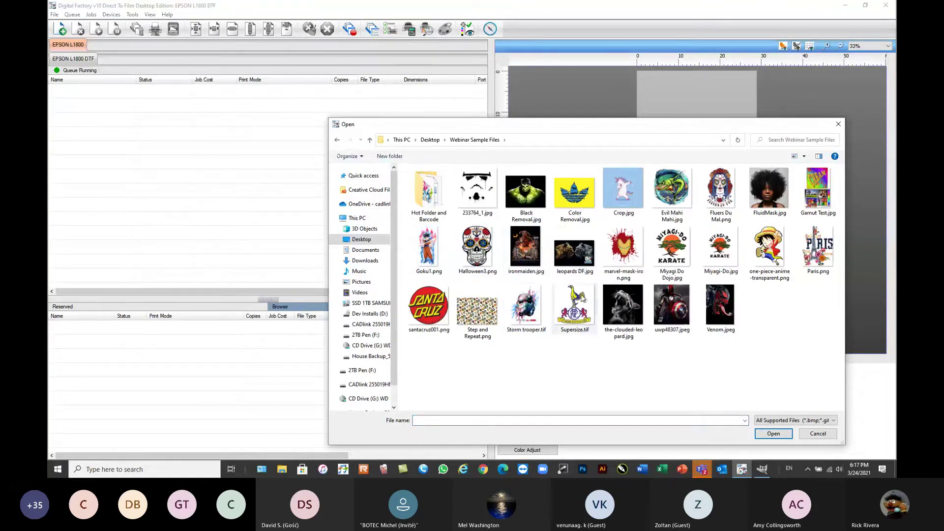
{"action": "double_click", "coordinate": [526, 245]}
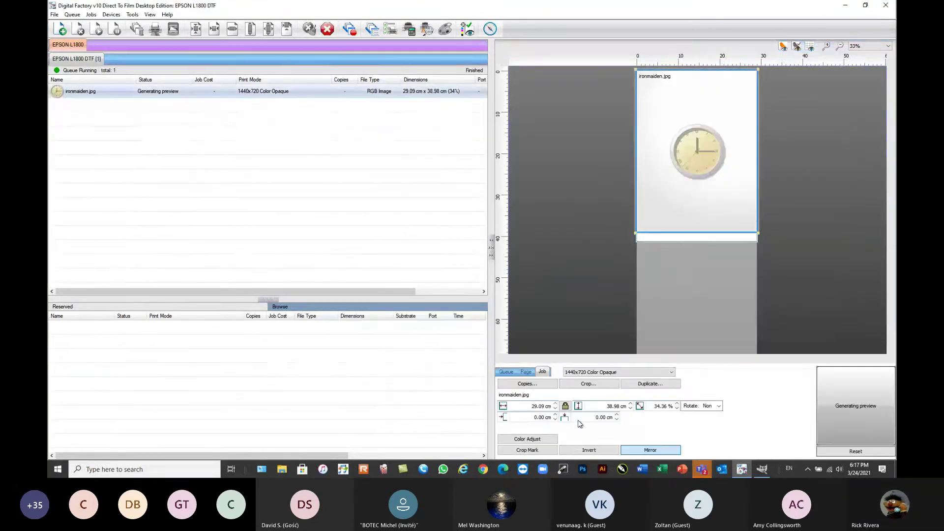
- Set the ironmaiden.jpg job's print mode to 1440x720 Black Rasterized and reselect the job in the queue
{"action": "left_click", "coordinate": [601, 373]}
{"action": "left_click", "coordinate": [610, 388]}
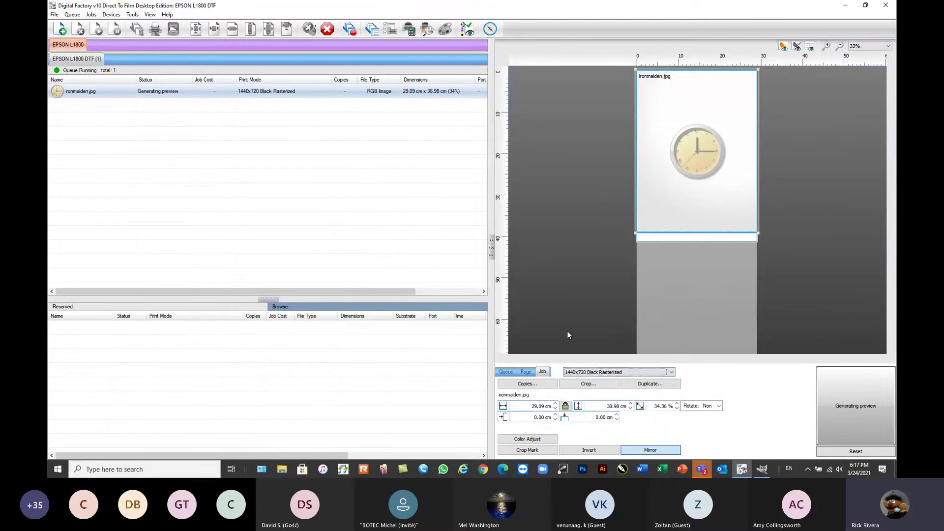
{"action": "left_click", "coordinate": [165, 144]}
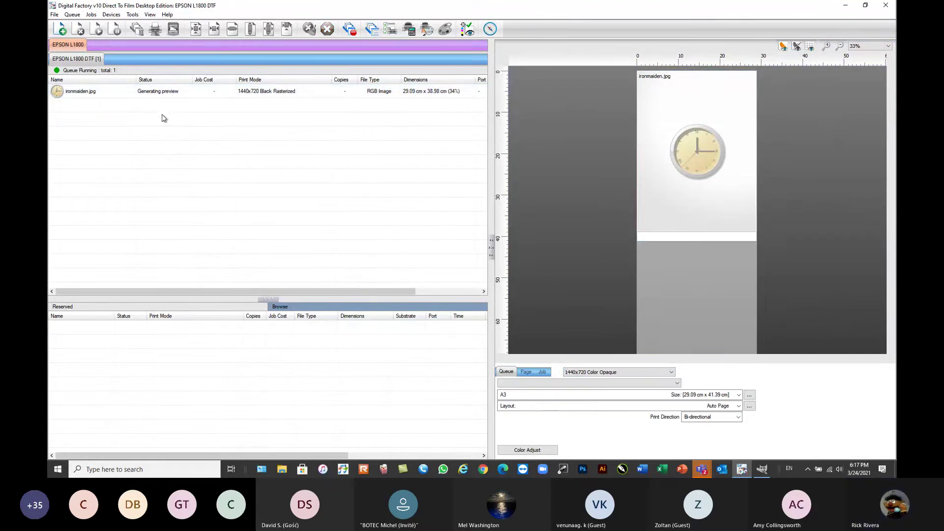
{"action": "left_click", "coordinate": [157, 93]}
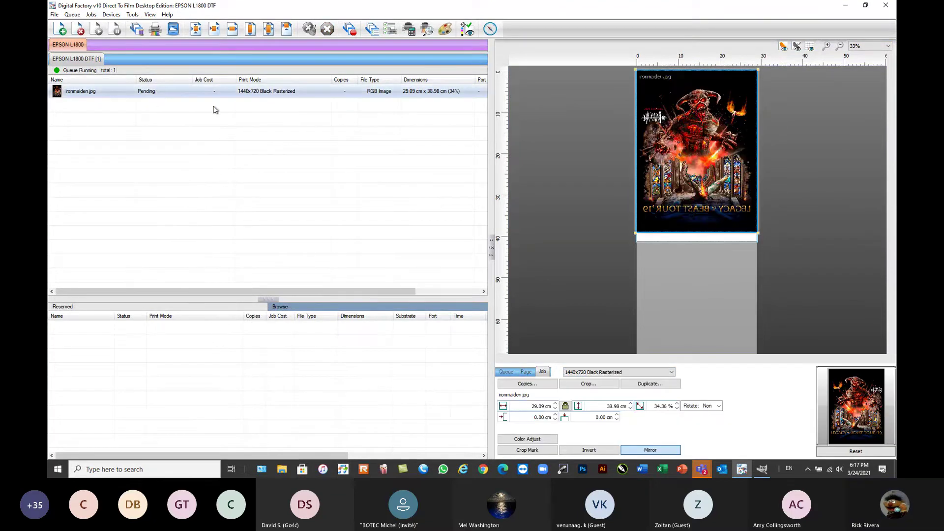
- Regenerate the ironmaiden.jpg job's preview and RIP the job without printing it
{"action": "right_click", "coordinate": [189, 94]}
{"action": "left_click", "coordinate": [227, 207]}
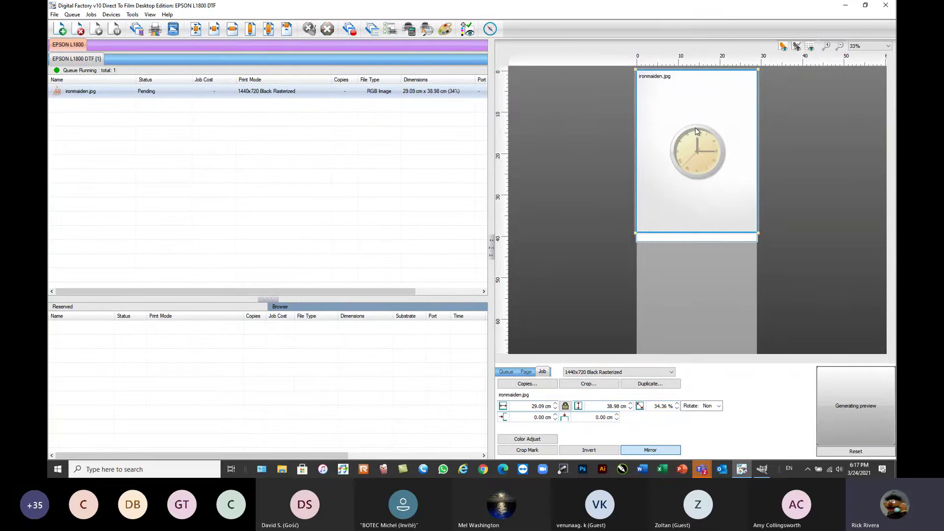
{"action": "right_click", "coordinate": [191, 94]}
{"action": "left_click", "coordinate": [216, 188]}
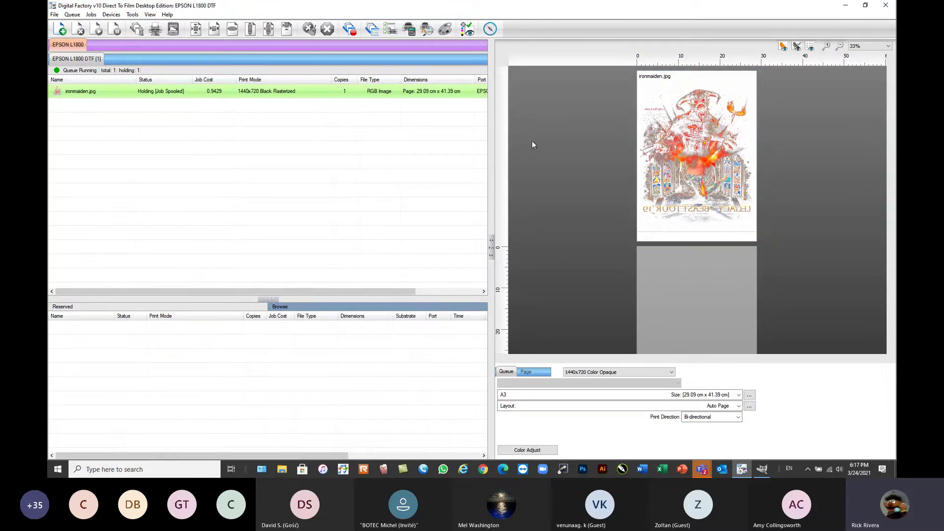
- Review the material, ink and total costs of the ironmaiden.jpg job in its job ticket properties and close them without changes
{"action": "mouse_move", "coordinate": [211, 95]}
{"action": "left_click", "coordinate": [205, 94]}
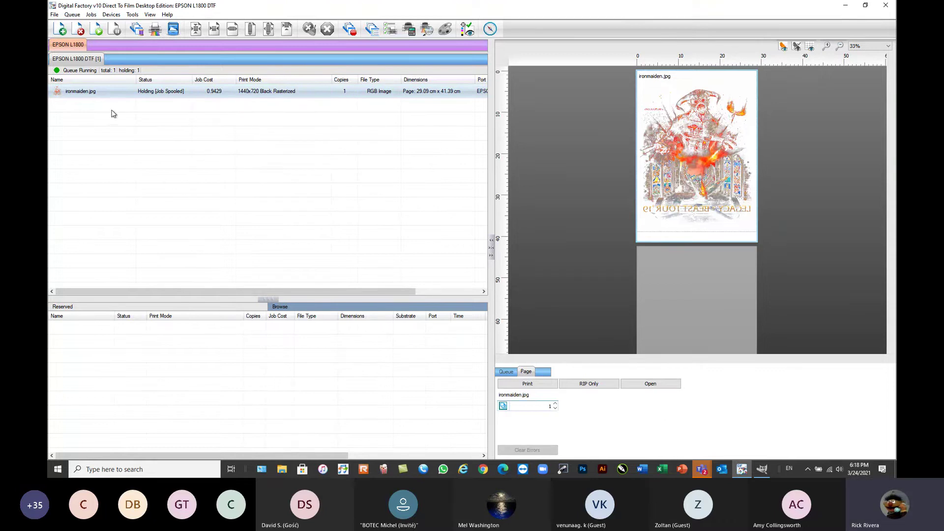
{"action": "left_click", "coordinate": [121, 95]}
{"action": "left_click", "coordinate": [121, 93]}
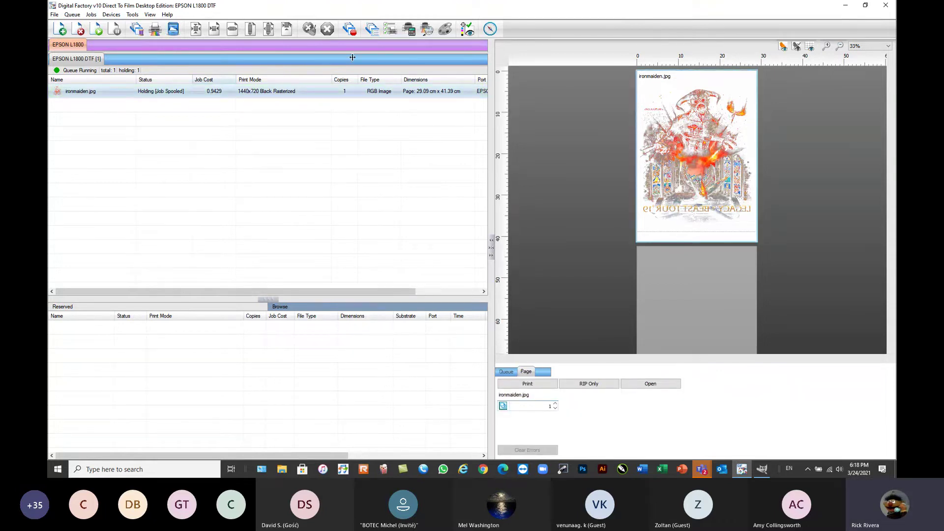
{"action": "left_click", "coordinate": [411, 31]}
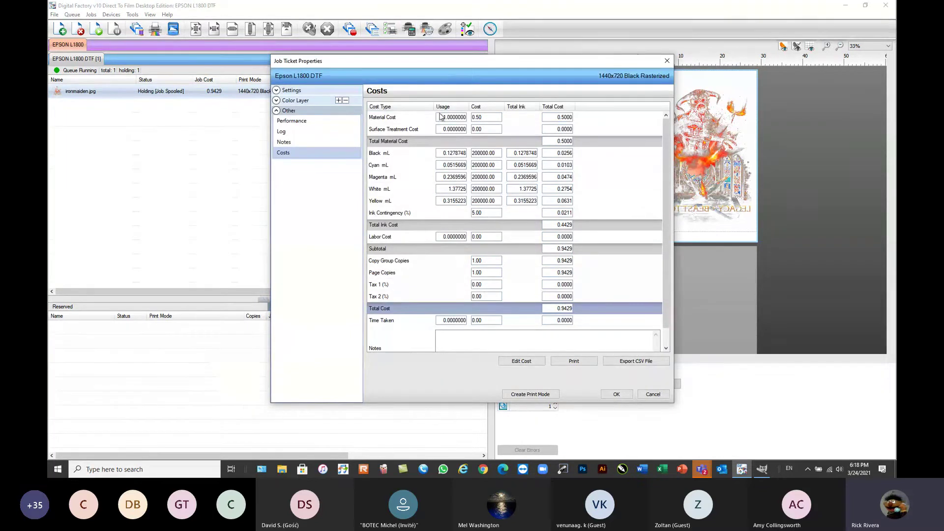
{"action": "left_click_drag", "start_coordinate": [474, 63], "coordinate": [474, 53]}
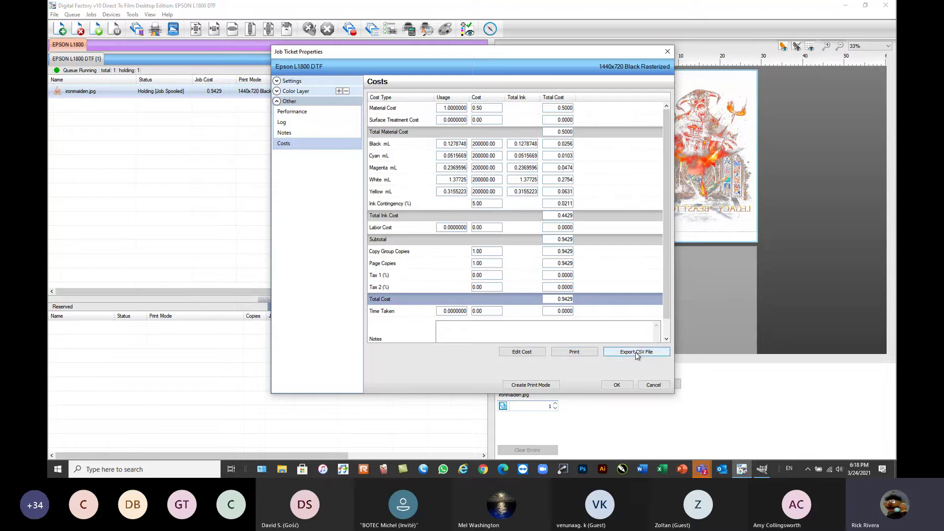
{"action": "left_click", "coordinate": [653, 386]}
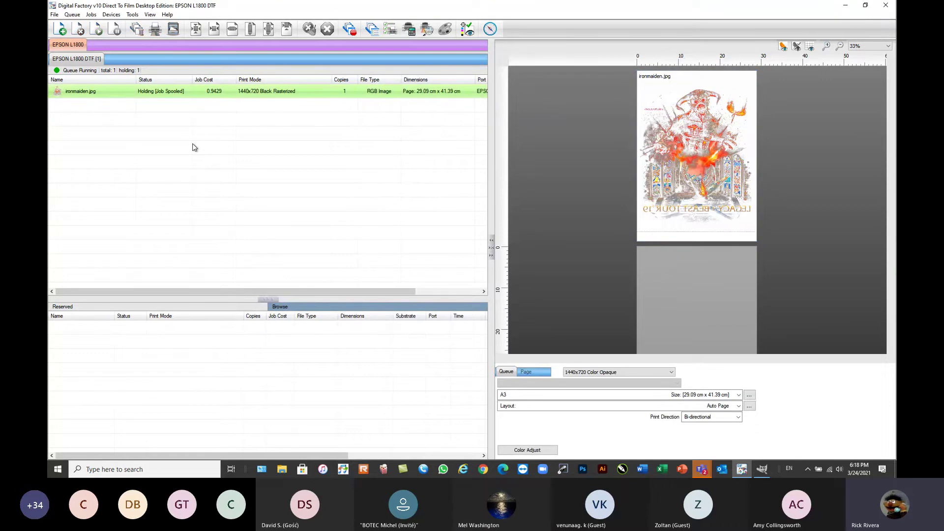
- Examine the General, Hot Folders and Media Setup settings in the EPSON L1800 DTF queue properties
{"action": "double_click", "coordinate": [79, 58]}
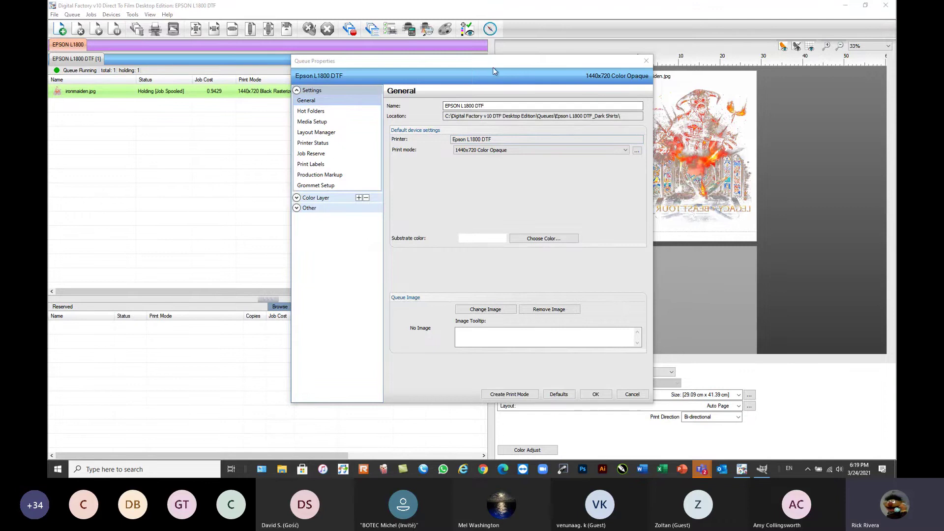
{"action": "left_click_drag", "start_coordinate": [494, 67], "coordinate": [496, 49]}
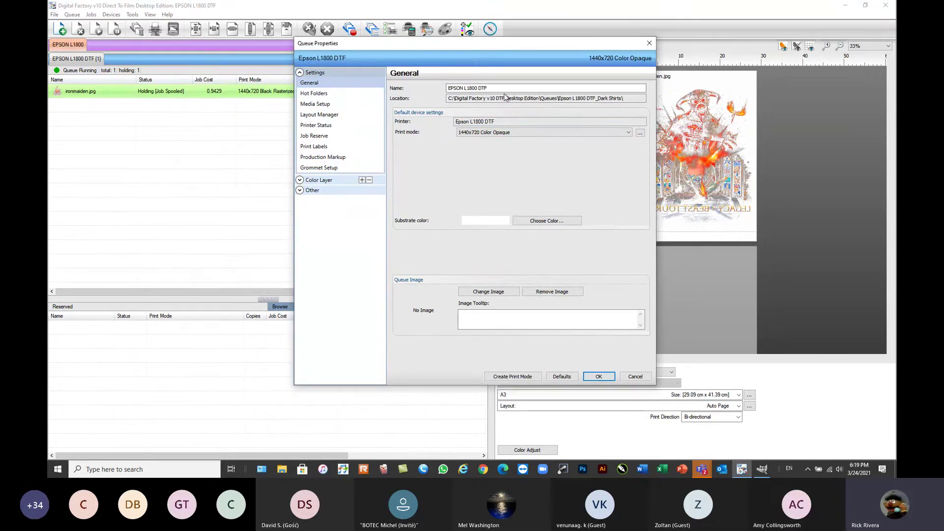
{"action": "left_click", "coordinate": [316, 94]}
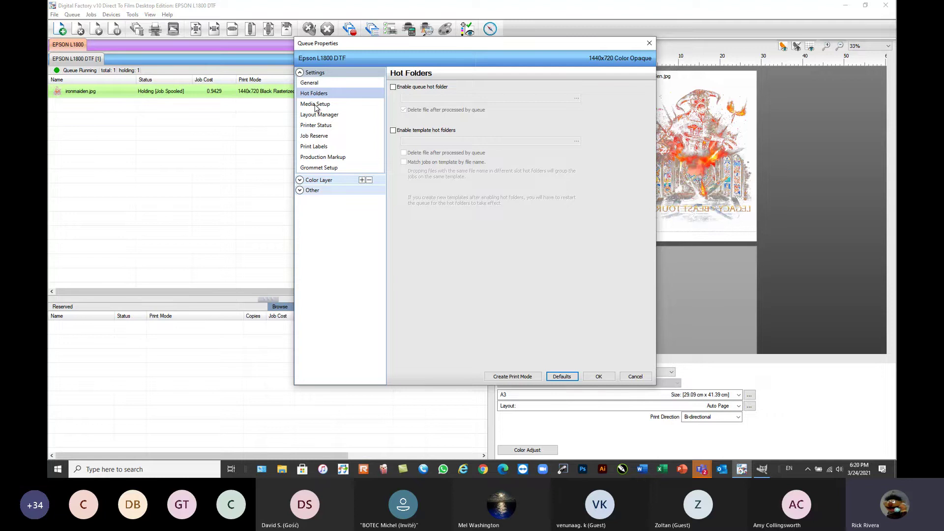
{"action": "left_click", "coordinate": [316, 105]}
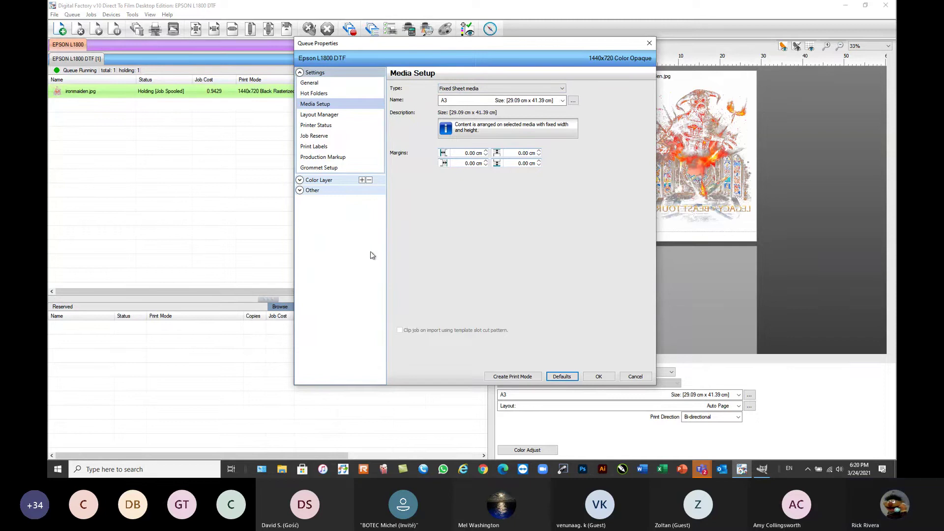
{"action": "left_click", "coordinate": [300, 180]}
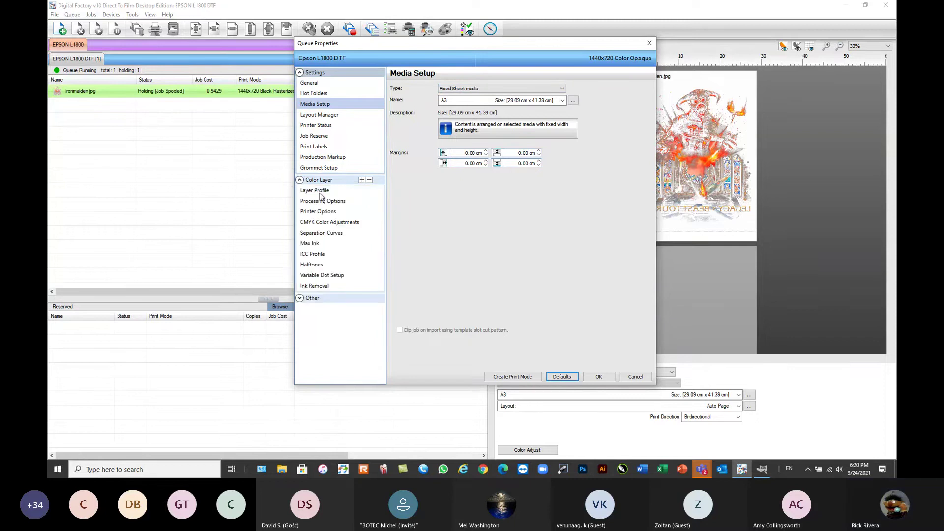
- Review the queue's Layout Manager options, including the page position and the scheduling choices for print jobs, keeping Top Middle and Hold
{"action": "left_click", "coordinate": [322, 114]}
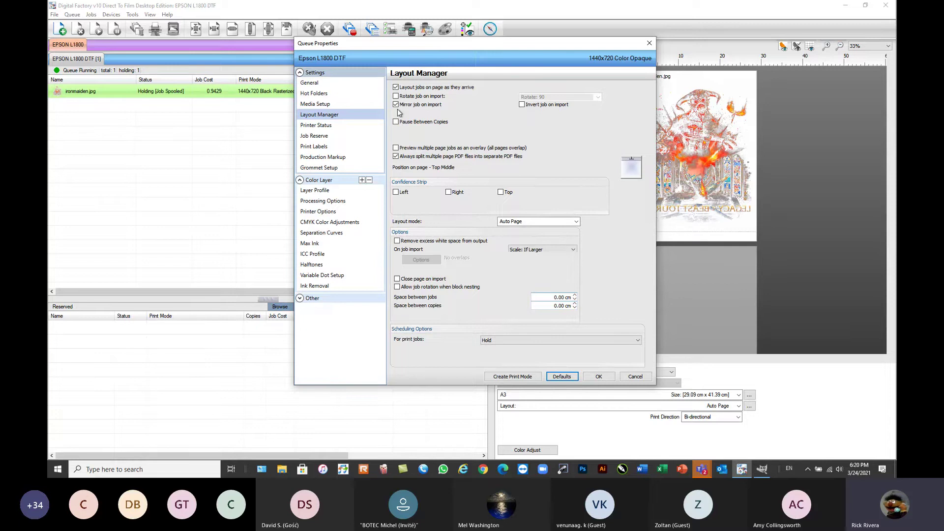
{"action": "left_click", "coordinate": [632, 172]}
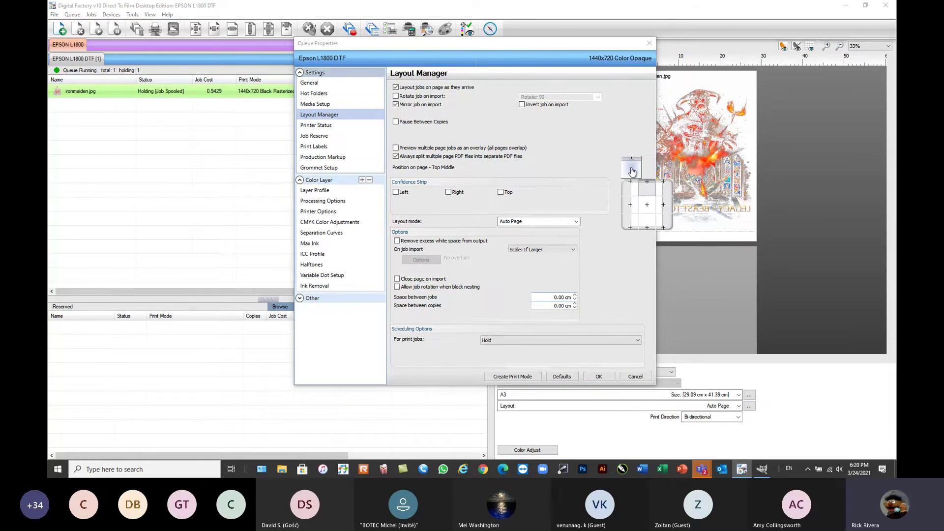
{"action": "left_click", "coordinate": [645, 187]}
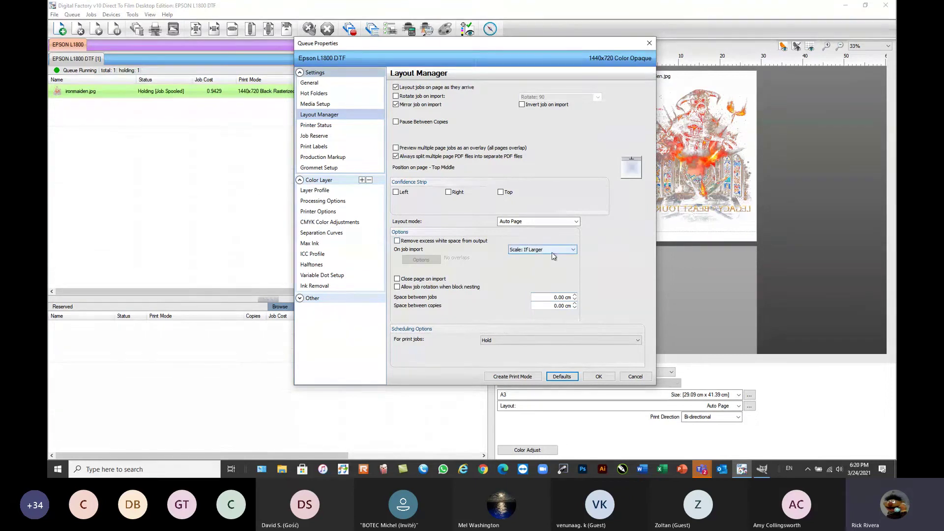
{"action": "left_click", "coordinate": [515, 343]}
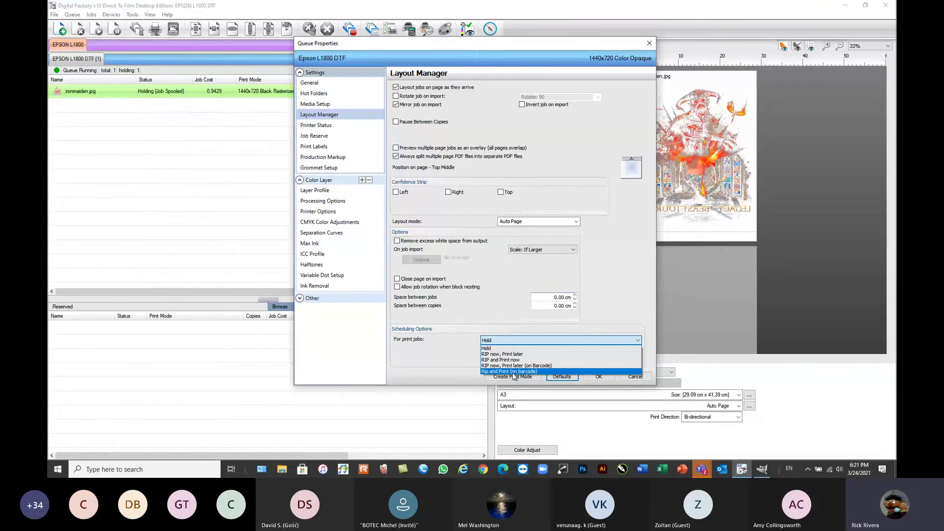
{"action": "left_click", "coordinate": [575, 349]}
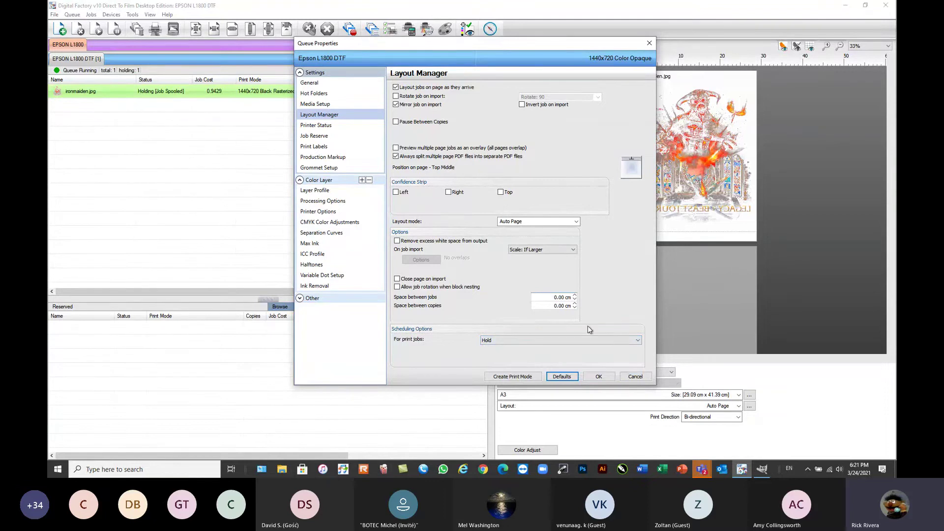
- Set the queue's scheduling option for print jobs to Rip and Print (on barcode) and apply the queue properties
{"action": "left_click", "coordinate": [550, 339]}
{"action": "left_click", "coordinate": [525, 371]}
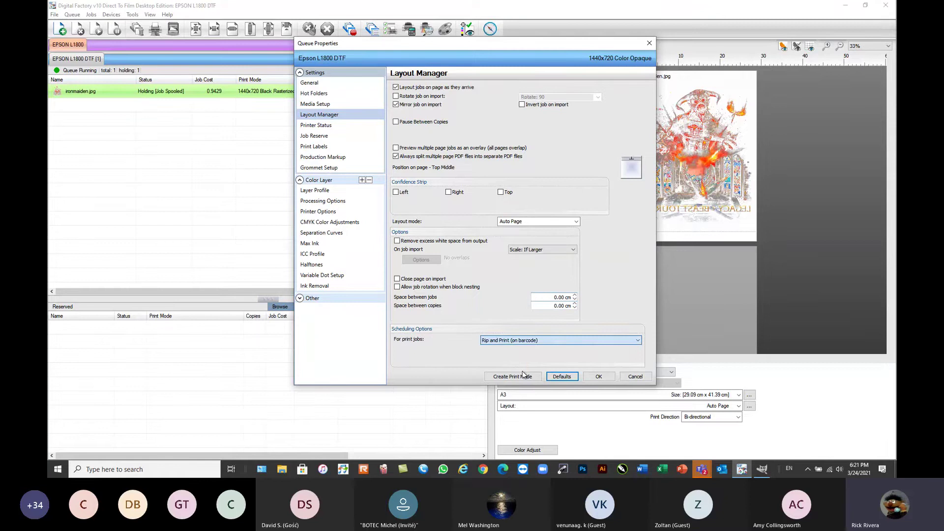
{"action": "left_click", "coordinate": [599, 377]}
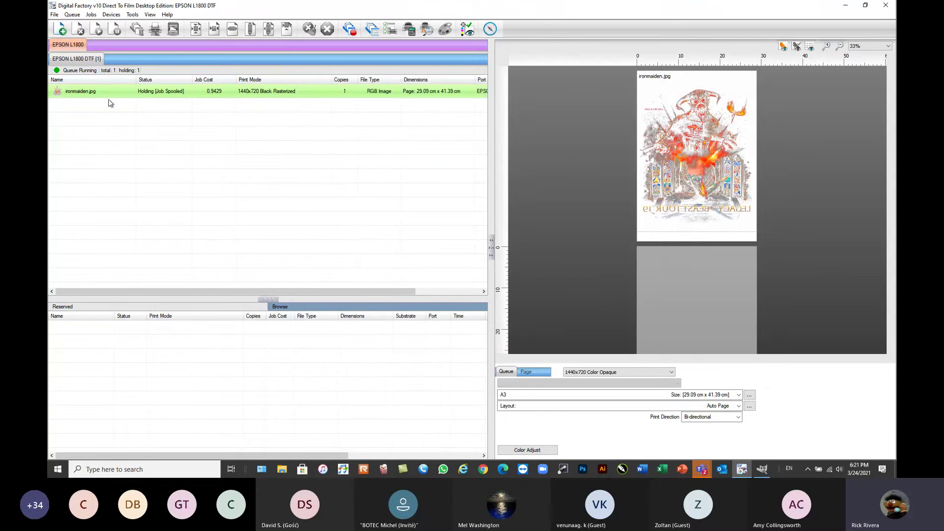
- Delete the ironmaiden.jpg job and add all images from the Hot Folder and Barcode folder to the queue
{"action": "left_click", "coordinate": [78, 29]}
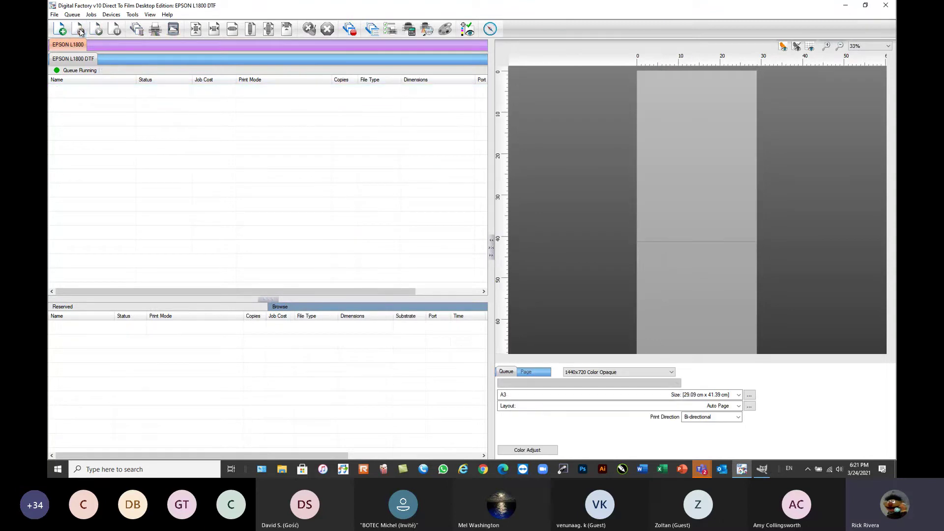
{"action": "left_click", "coordinate": [62, 29]}
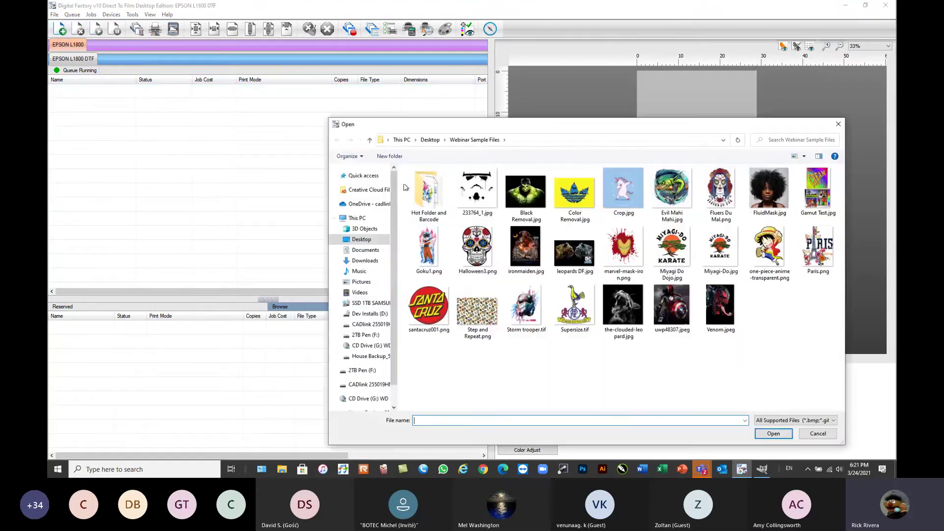
{"action": "double_click", "coordinate": [414, 183]}
{"action": "key", "text": "ctrl+a"}
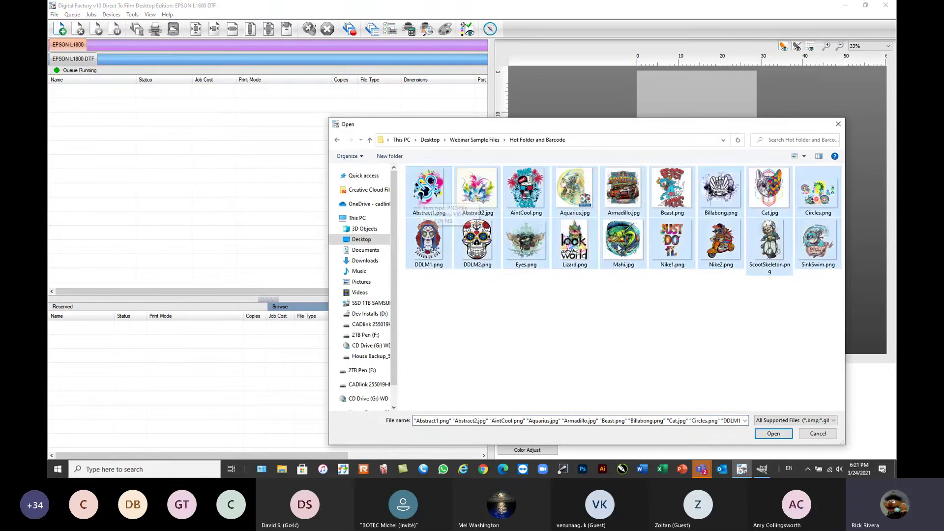
{"action": "left_click", "coordinate": [774, 433]}
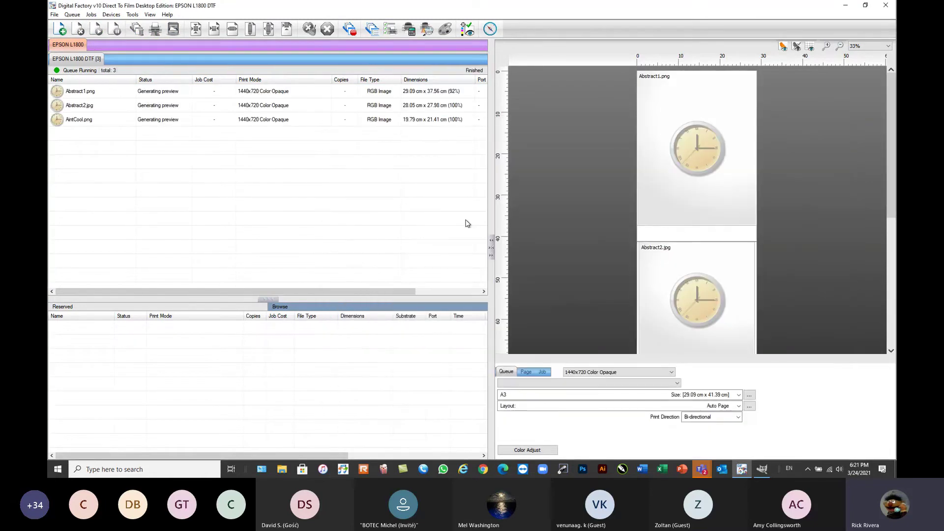
{"action": "left_click", "coordinate": [664, 176]}
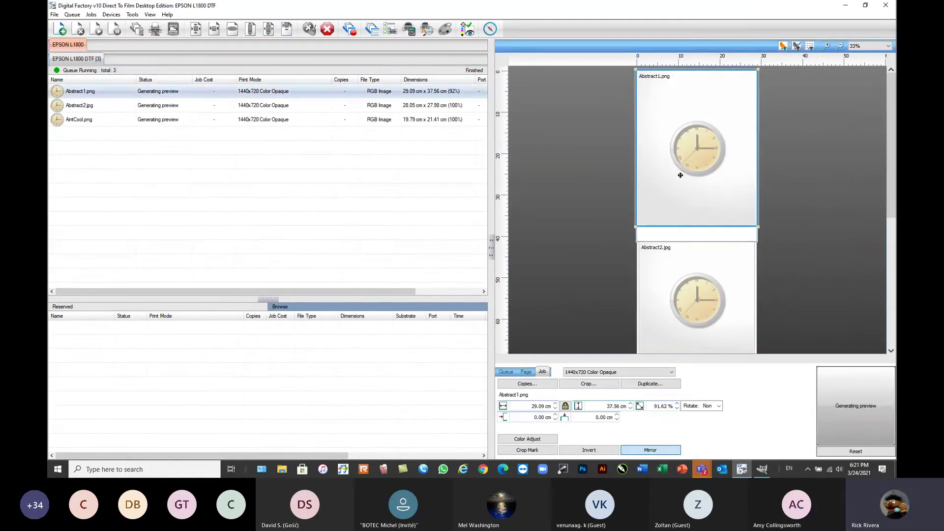
{"action": "scroll", "coordinate": [680, 175], "scroll_direction": "down", "scroll_amount": 4}
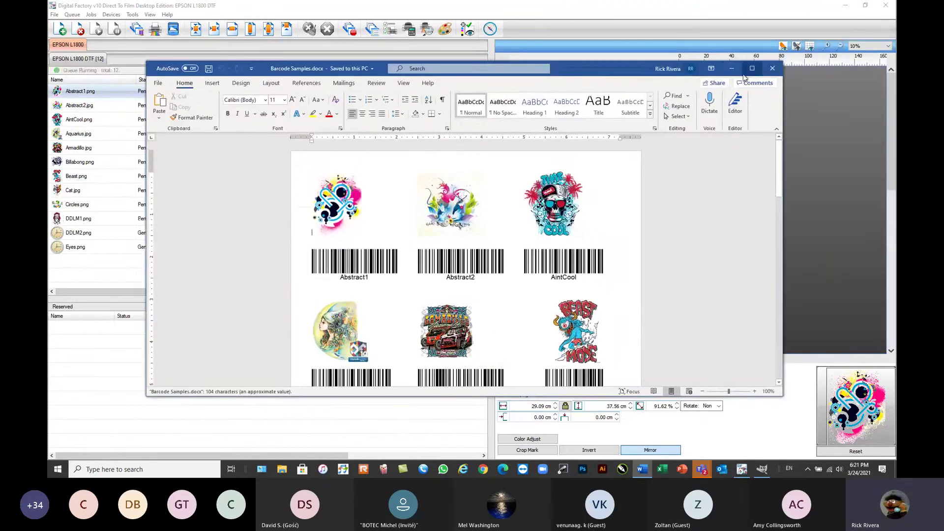
- Examine the images and their barcodes in Barcode Samples.docx in Word, and return to the Digital Factory queue
{"action": "left_click", "coordinate": [754, 69]}
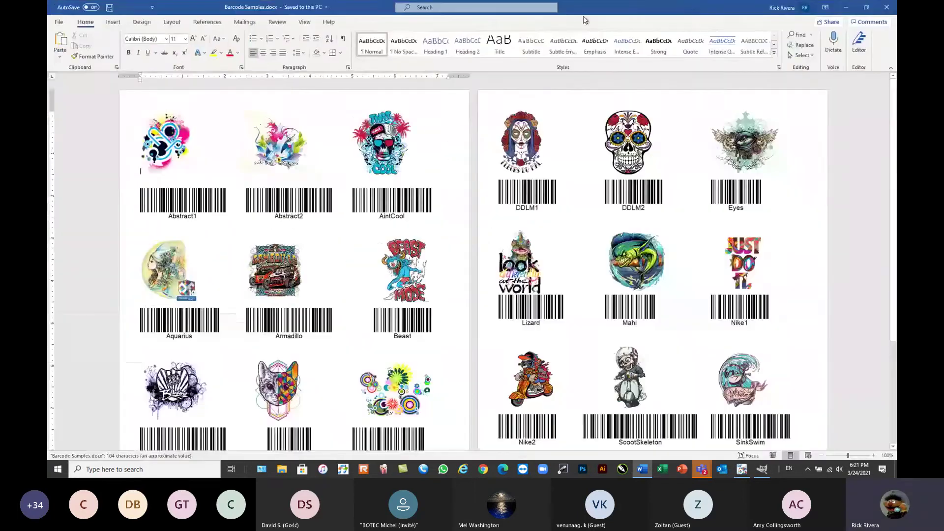
{"action": "left_click", "coordinate": [868, 10]}
{"action": "mouse_move", "coordinate": [609, 57]}
{"action": "left_mouse_down"}
{"action": "mouse_move", "coordinate": [601, 82]}
{"action": "mouse_move", "coordinate": [612, 288]}
{"action": "mouse_move", "coordinate": [490, 128]}
{"action": "mouse_move", "coordinate": [592, 75]}
{"action": "mouse_move", "coordinate": [610, 45]}
{"action": "left_mouse_up"}
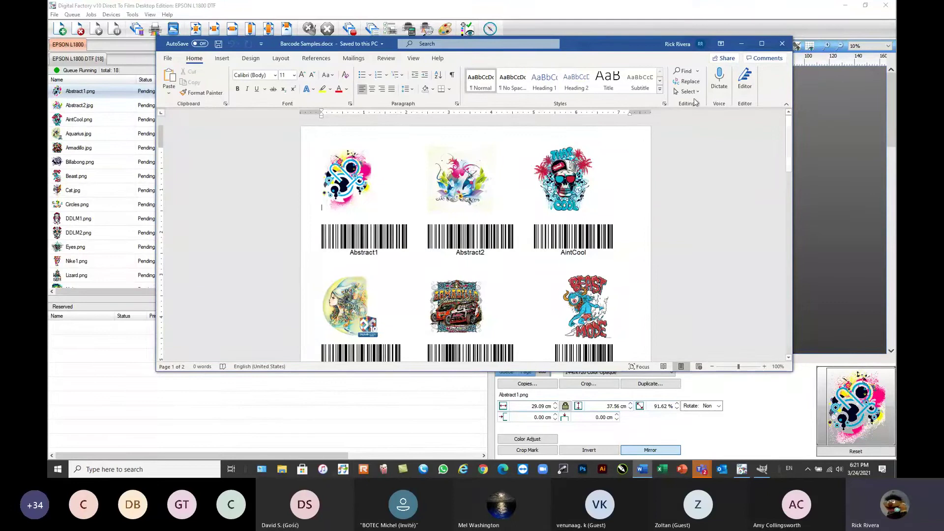
{"action": "left_click", "coordinate": [759, 44]}
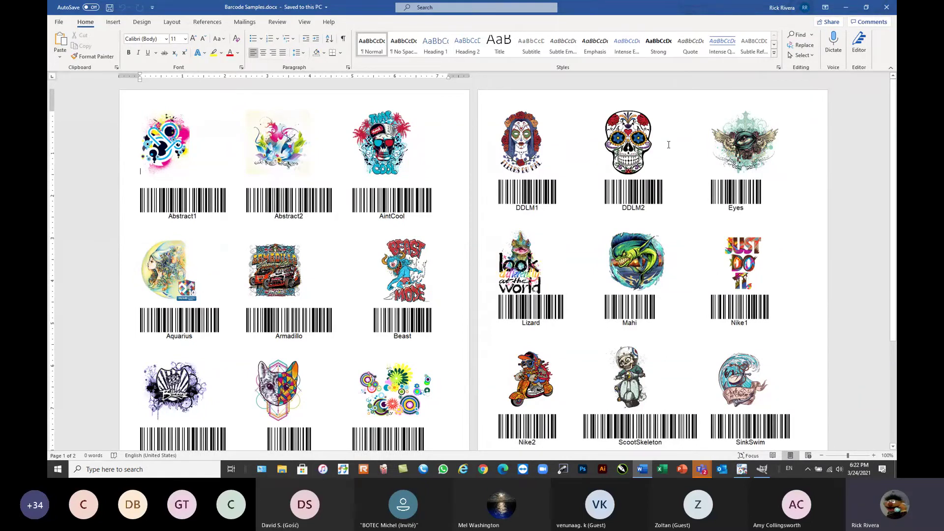
{"action": "left_click", "coordinate": [847, 12]}
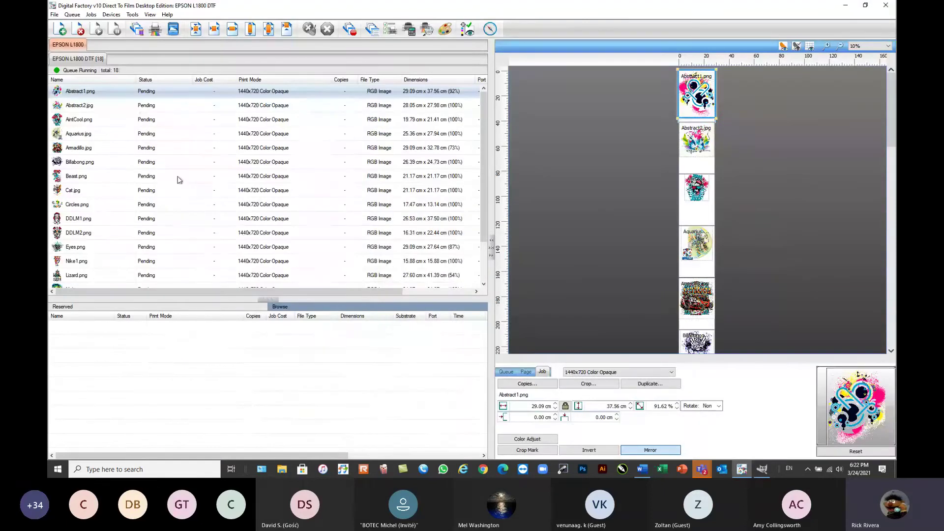
- Register the barcode scanner for triggering the queued jobs by barcode
{"action": "mouse_move", "coordinate": [195, 180]}
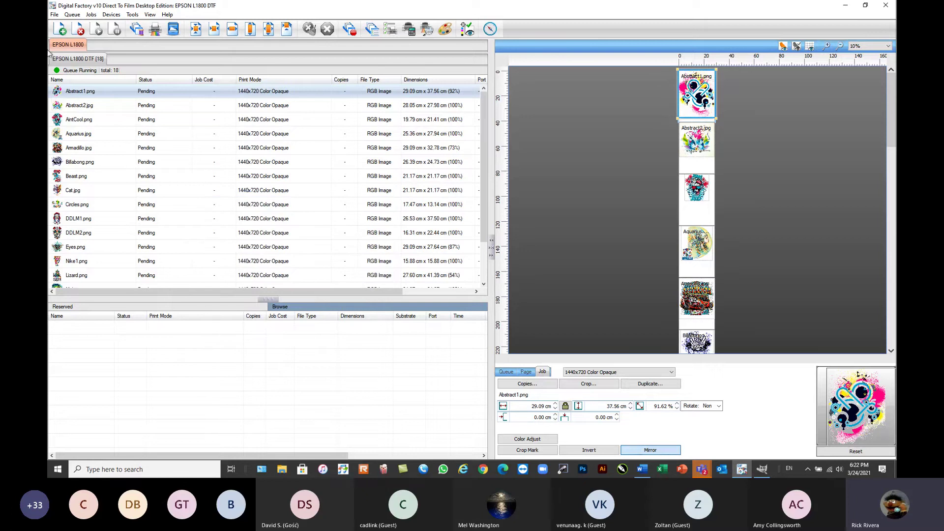
{"action": "left_click", "coordinate": [118, 14]}
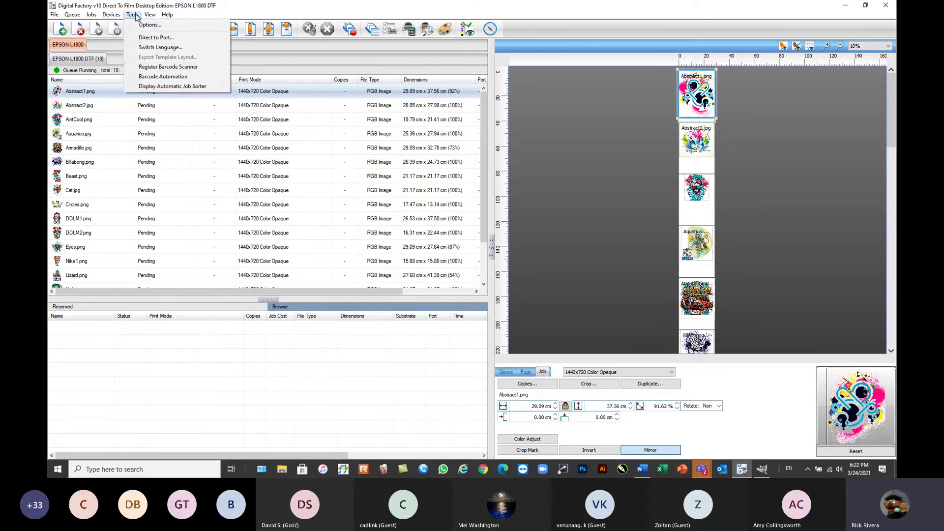
{"action": "left_click", "coordinate": [158, 68]}
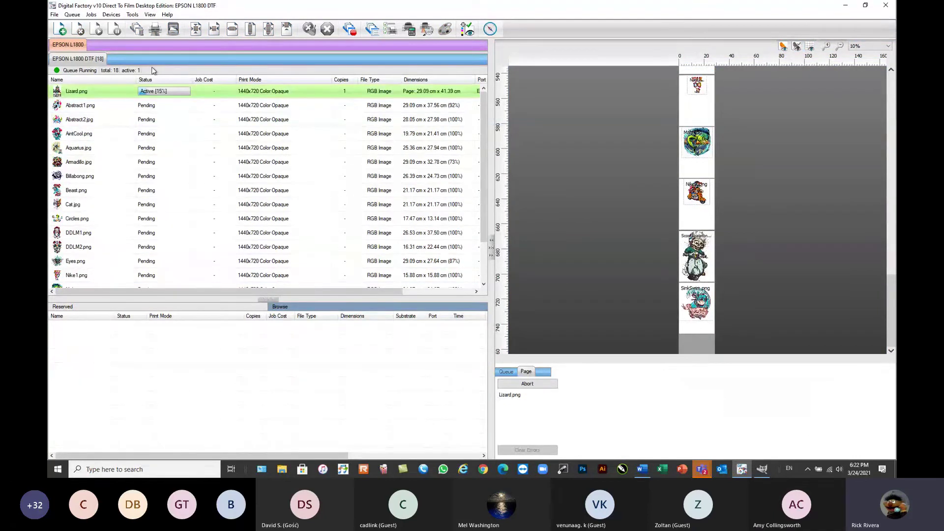
- Abort the active Lizard.png job and clear its error
{"action": "right_click", "coordinate": [91, 91]}
{"action": "left_click", "coordinate": [107, 98]}
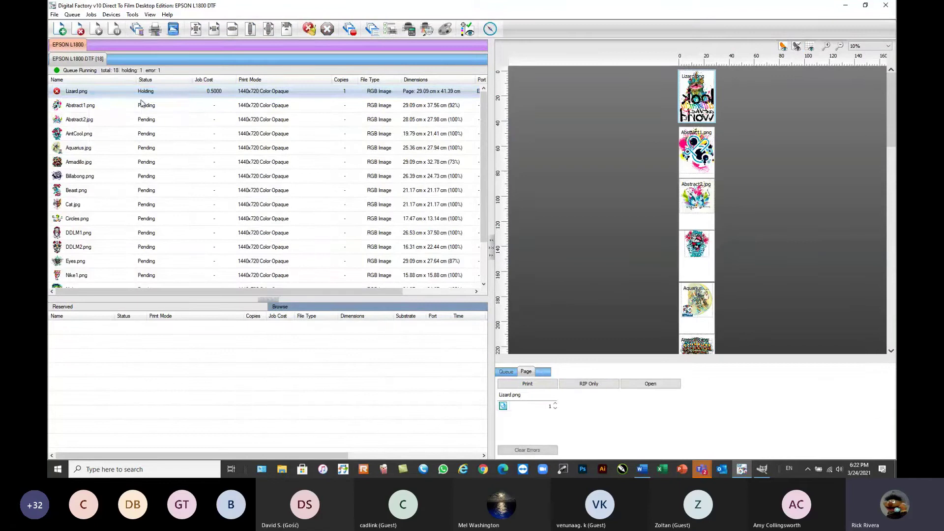
{"action": "right_click", "coordinate": [87, 95]}
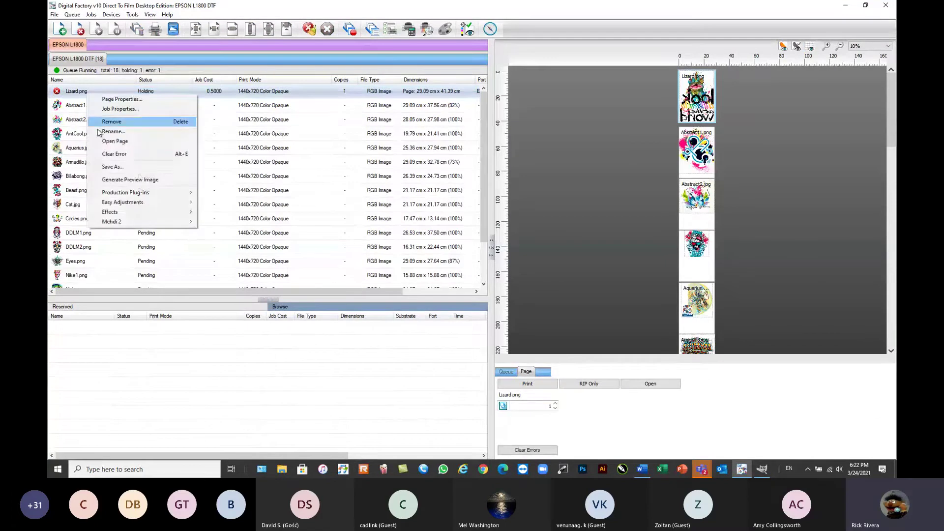
{"action": "left_click", "coordinate": [106, 154]}
- Set the EPSON L1800 DTF queue's port to NULL in the Queue Manager and close it
{"action": "left_click", "coordinate": [72, 15]}
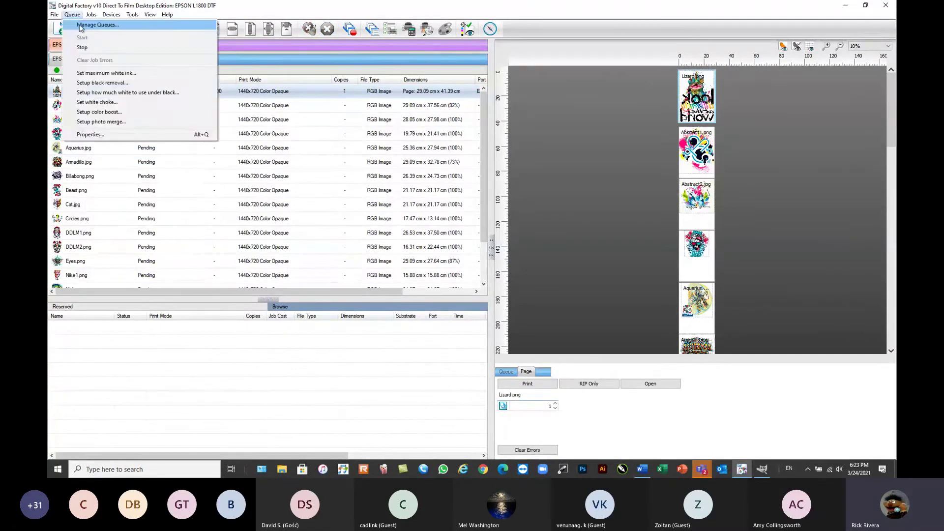
{"action": "left_click", "coordinate": [97, 25]}
{"action": "left_click", "coordinate": [553, 174]}
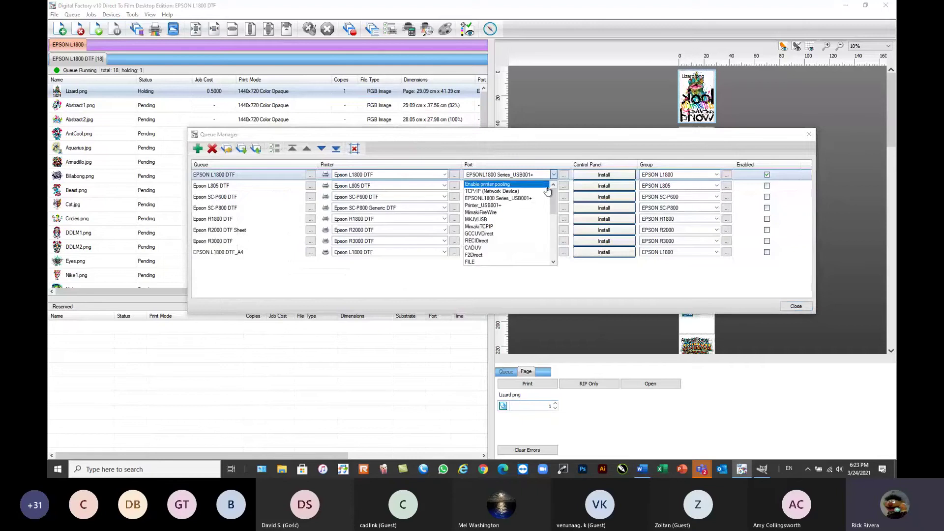
{"action": "scroll", "coordinate": [507, 221], "scroll_direction": "down", "scroll_amount": 3}
{"action": "left_click", "coordinate": [487, 212]}
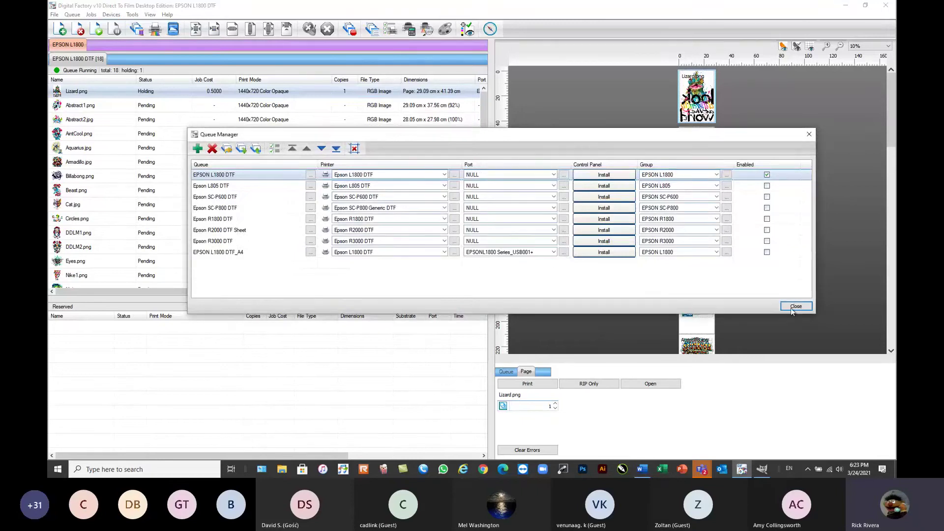
{"action": "left_click", "coordinate": [796, 306]}
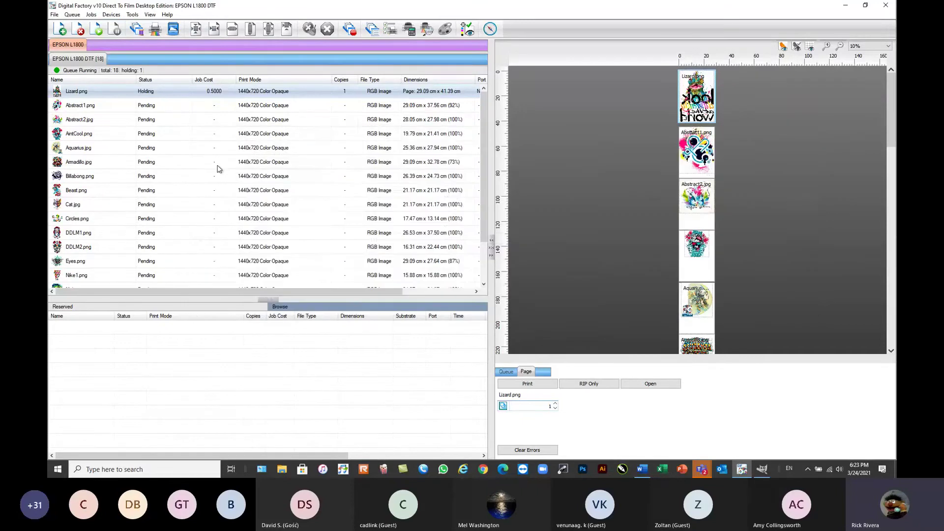
{"action": "mouse_move", "coordinate": [217, 166]}
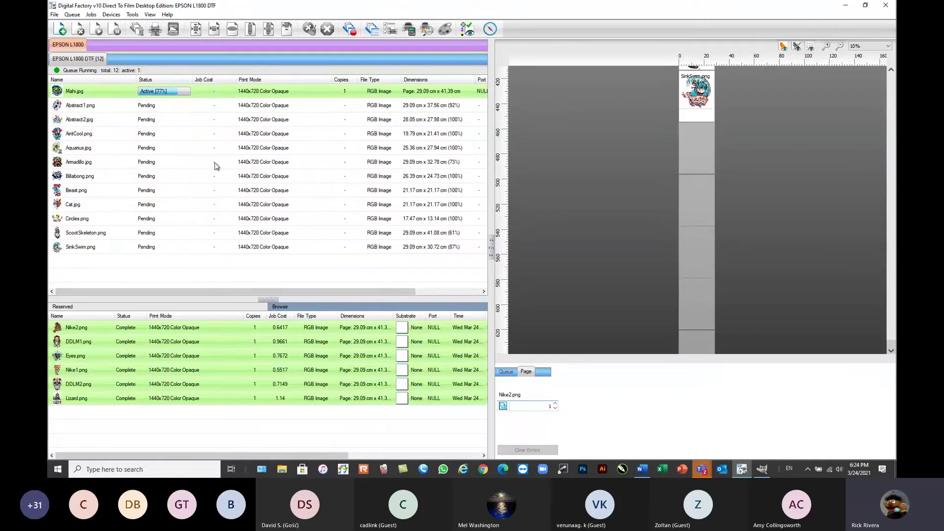
{"action": "mouse_move", "coordinate": [244, 194]}
{"action": "mouse_move", "coordinate": [220, 121]}
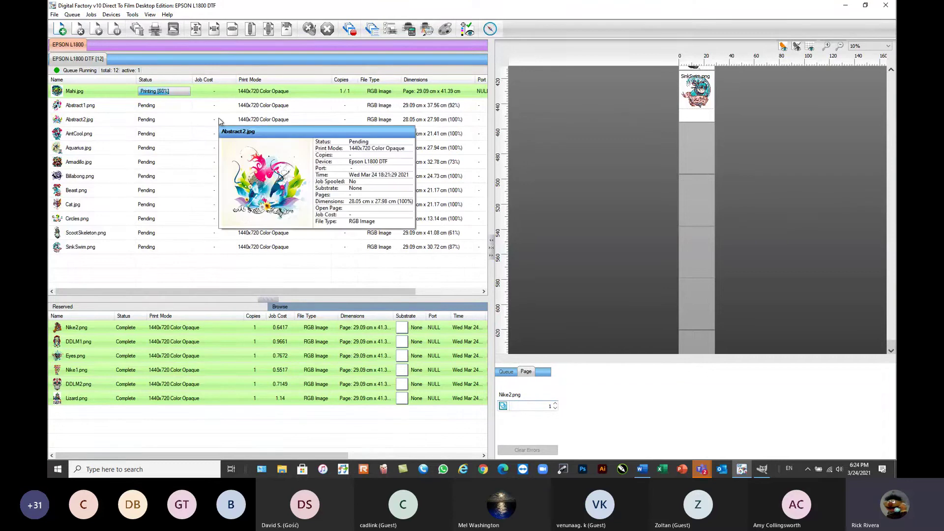
{"action": "left_click", "coordinate": [133, 16]}
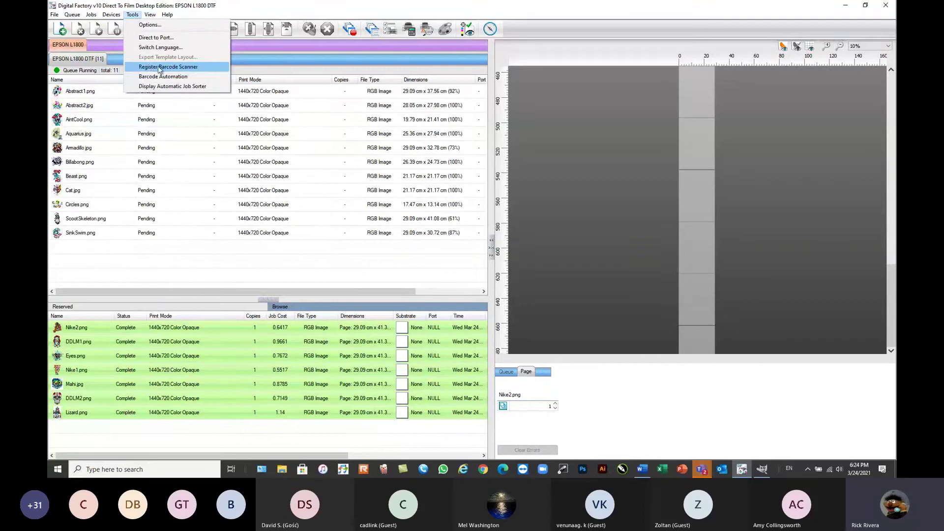
{"action": "mouse_move", "coordinate": [93, 17]}
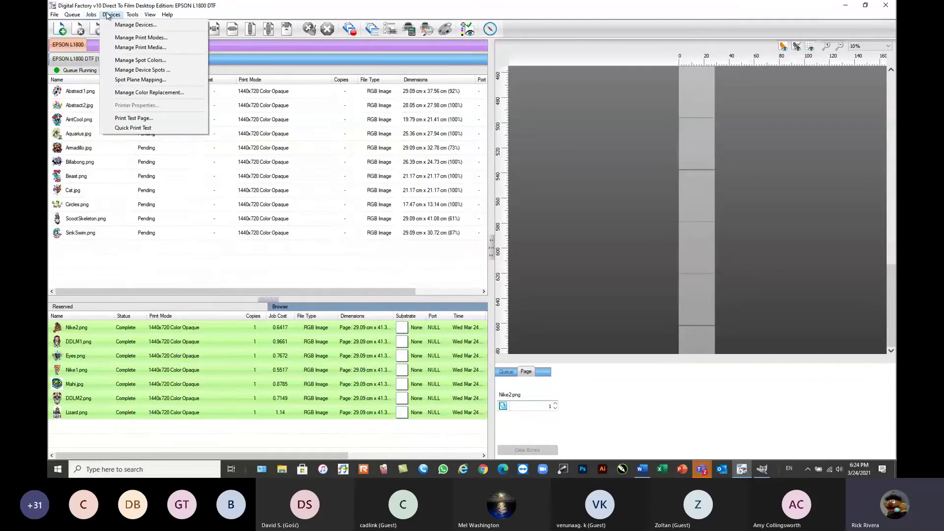
{"action": "left_click", "coordinate": [146, 47]}
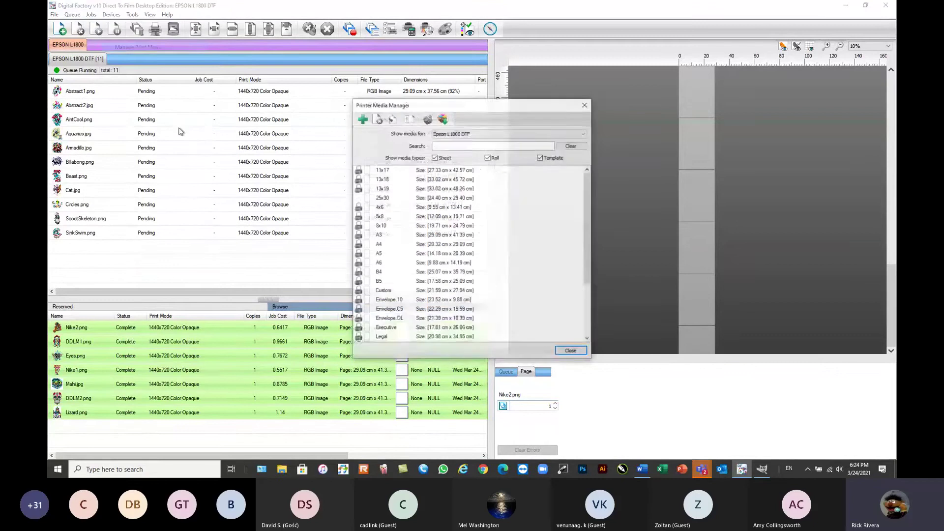
{"action": "left_click", "coordinate": [585, 105]}
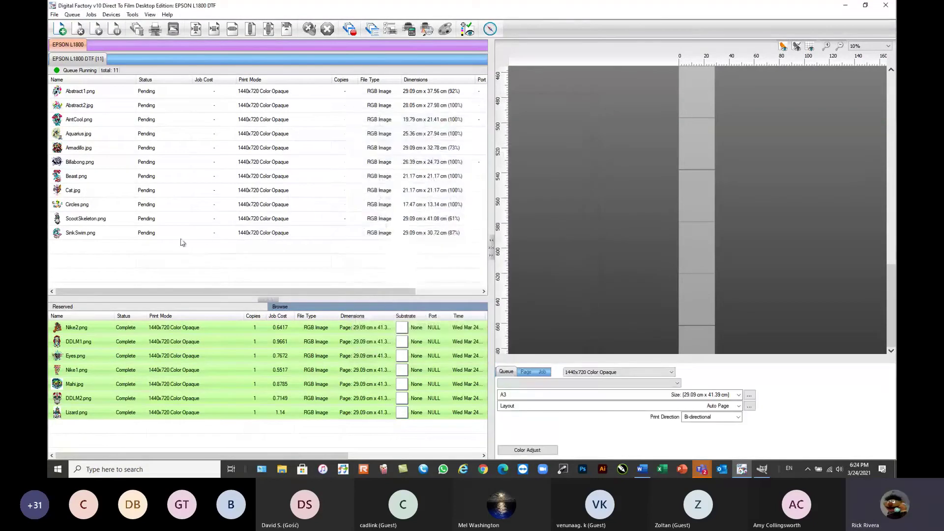
- Delete all pending jobs from the queue and all completed jobs from the Reserved list
{"action": "left_click_drag", "start_coordinate": [199, 252], "coordinate": [89, 87]}
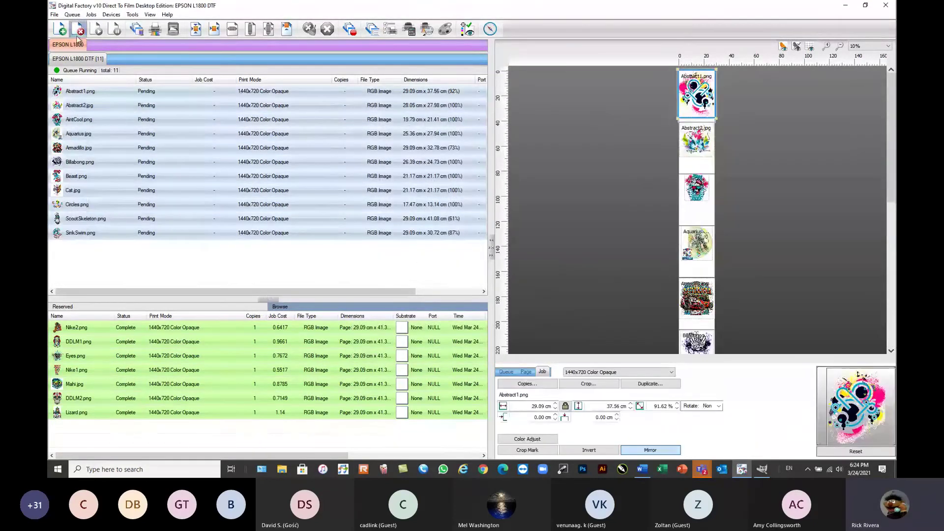
{"action": "left_click", "coordinate": [78, 28]}
{"action": "left_click_drag", "start_coordinate": [129, 421], "coordinate": [86, 327]}
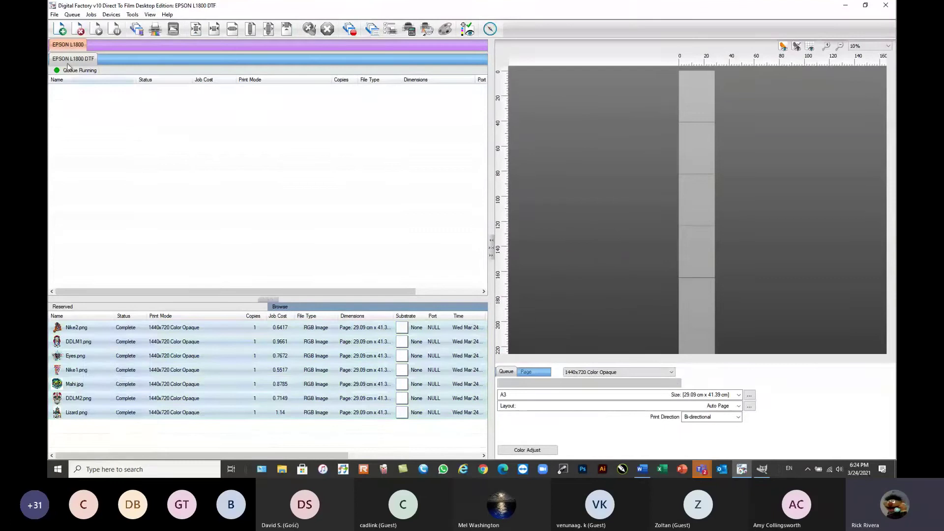
{"action": "left_click", "coordinate": [78, 27]}
- Set the queue's scheduling option for print jobs to Hold and apply the queue properties
{"action": "left_click", "coordinate": [72, 14]}
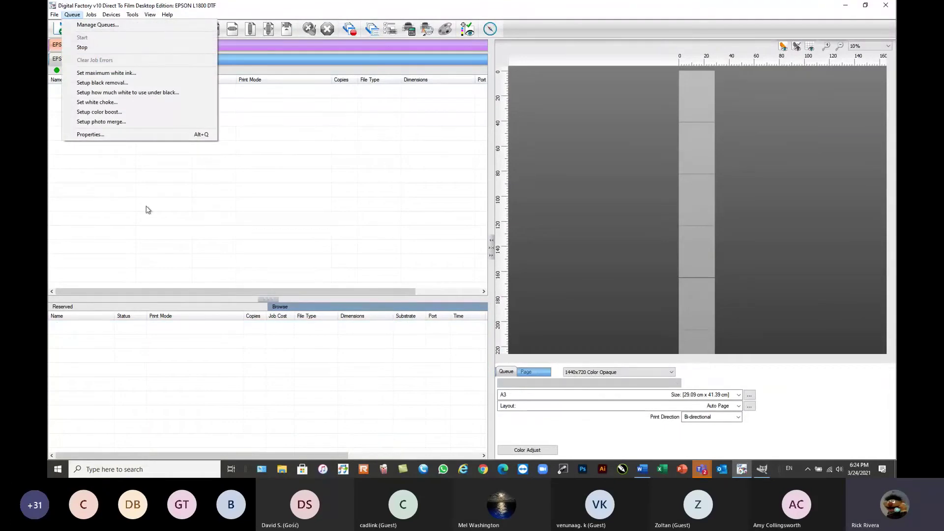
{"action": "left_click", "coordinate": [88, 60]}
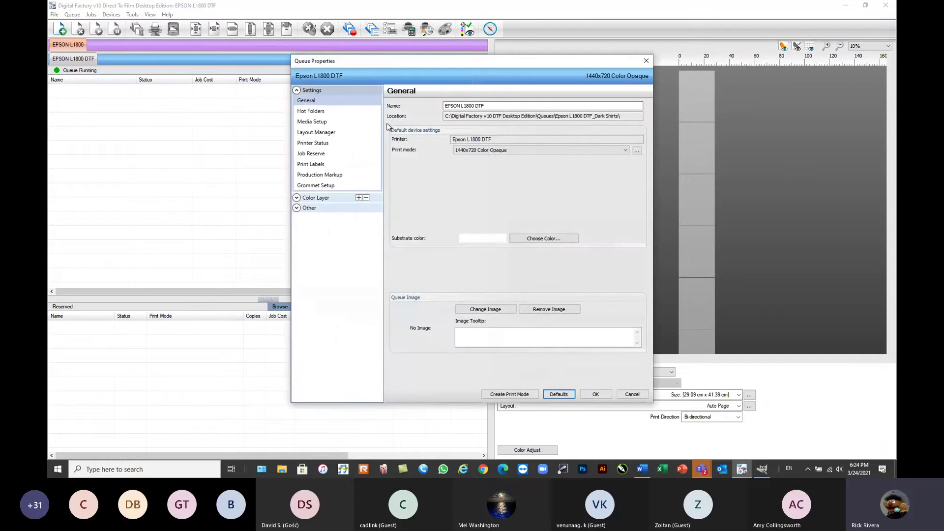
{"action": "left_click", "coordinate": [316, 132]}
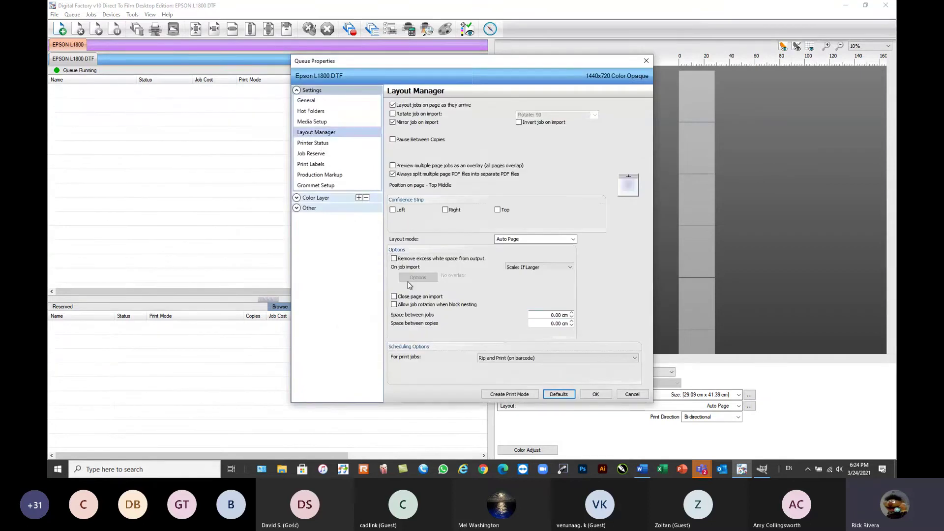
{"action": "left_click", "coordinate": [507, 358]}
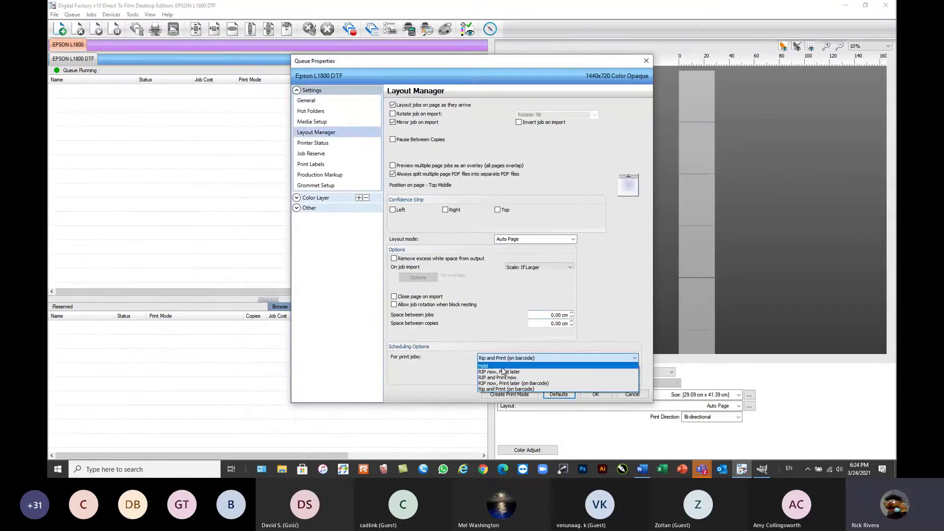
{"action": "left_click", "coordinate": [504, 373]}
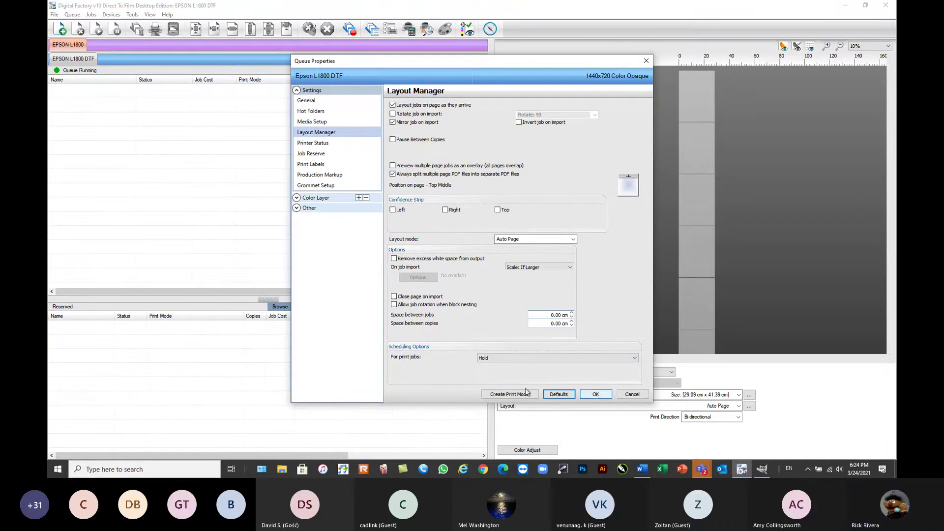
{"action": "left_click", "coordinate": [596, 395]}
- Create a new template media named 10x10 based on the 13x19 sheet
{"action": "left_click", "coordinate": [112, 15]}
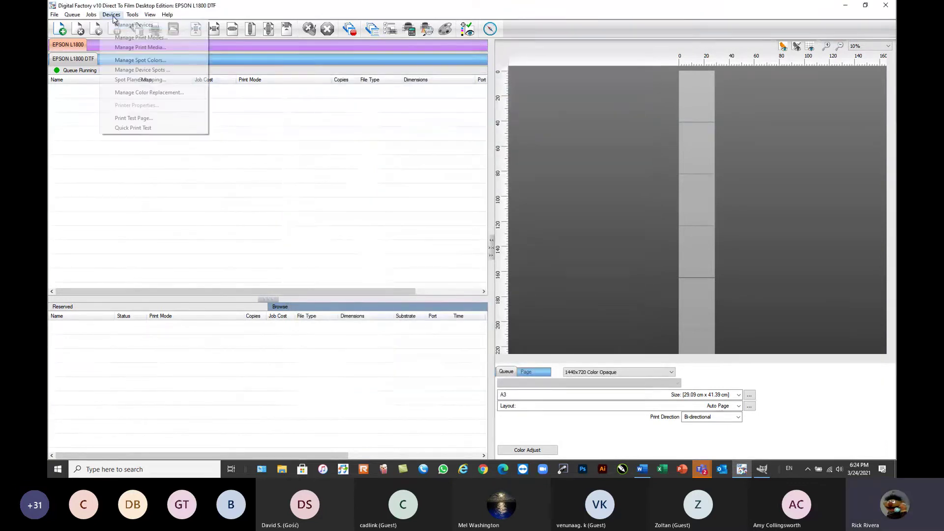
{"action": "left_click", "coordinate": [136, 49]}
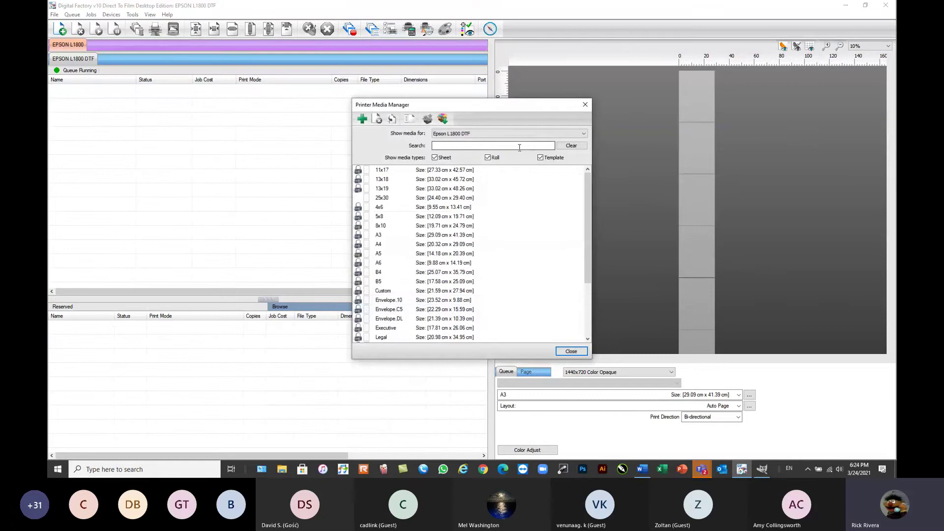
{"action": "left_click", "coordinate": [362, 118]}
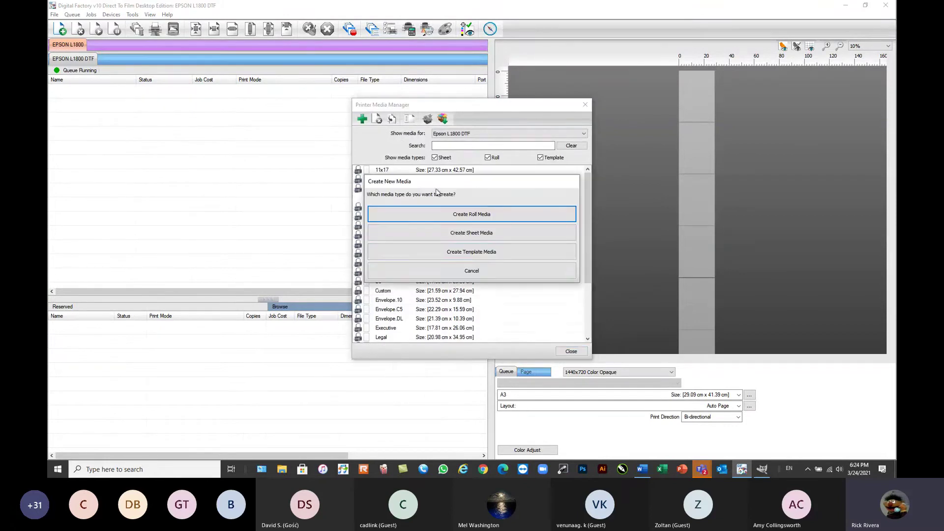
{"action": "left_click", "coordinate": [472, 254]}
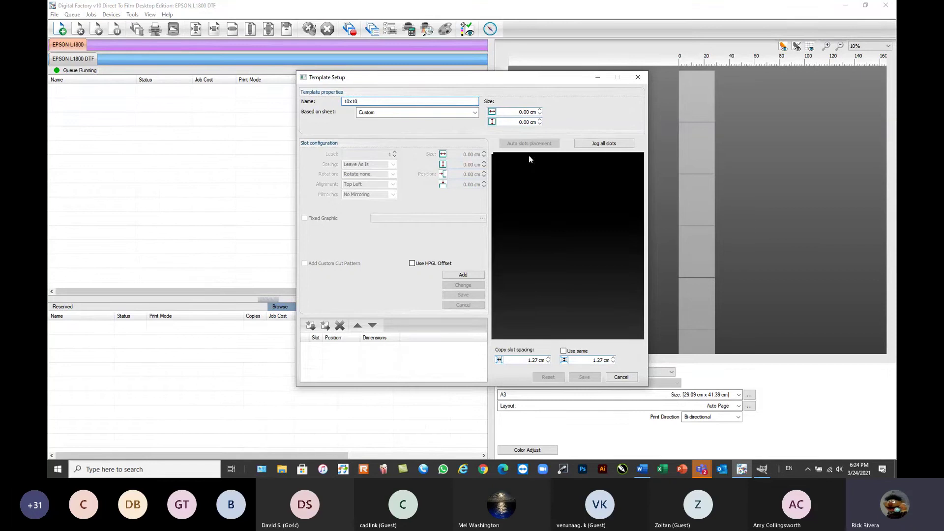
{"action": "left_click", "coordinate": [473, 113]}
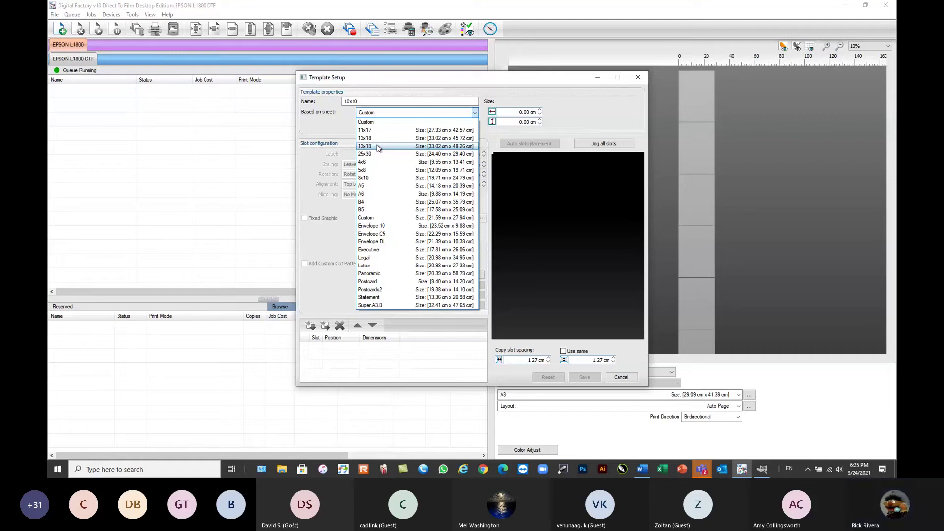
{"action": "left_click", "coordinate": [378, 146]}
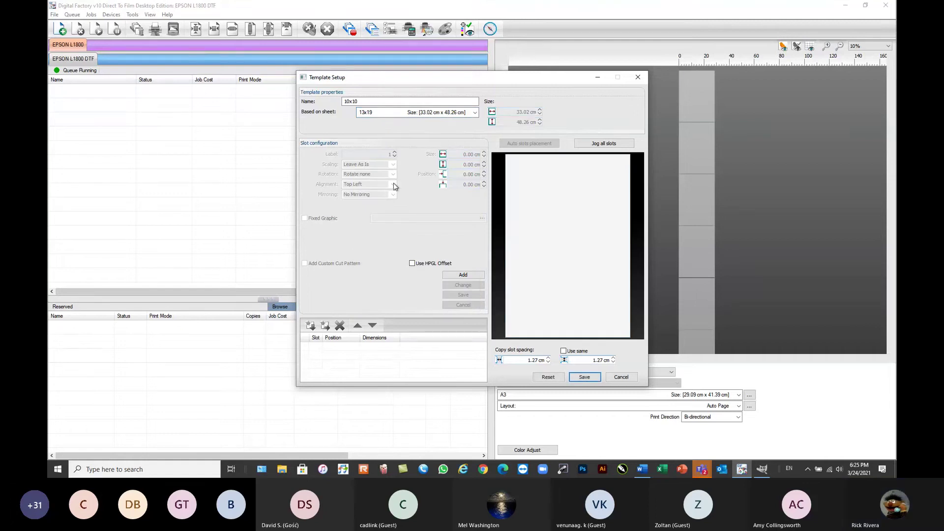
- Add a 10 x 10 cm slot to the template, positioned 0.5 cm along both the width and height
{"action": "left_click", "coordinate": [462, 275]}
{"action": "type", "text": "10"}
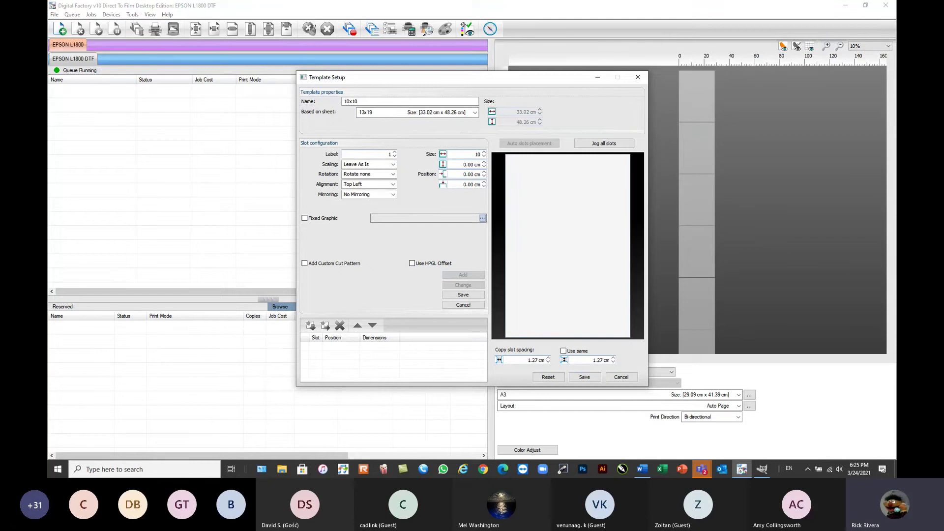
{"action": "key", "text": "Tab"}
{"action": "type", "text": "1"}
{"action": "key", "text": "Tab"}
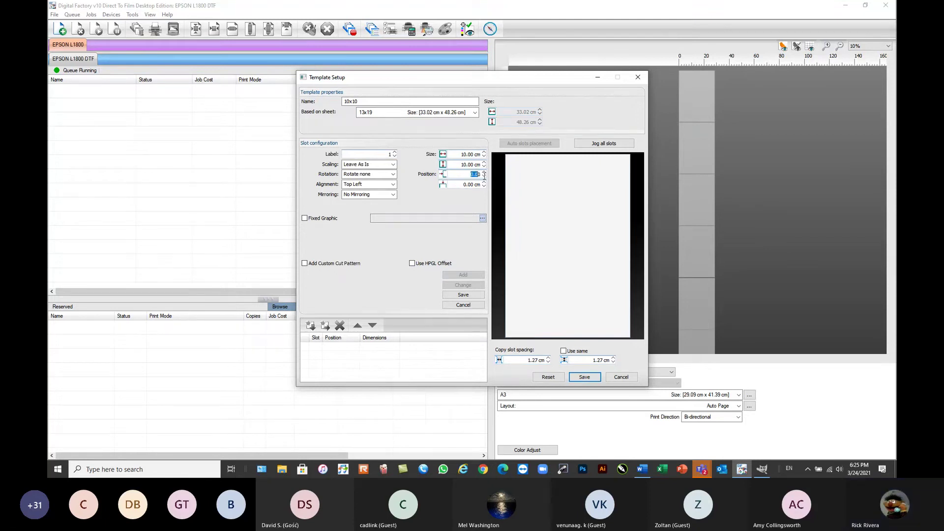
{"action": "type", "text": "0.5"}
{"action": "key", "text": "Tab"}
{"action": "type", "text": "0.5"}
{"action": "key", "text": "Tab"}
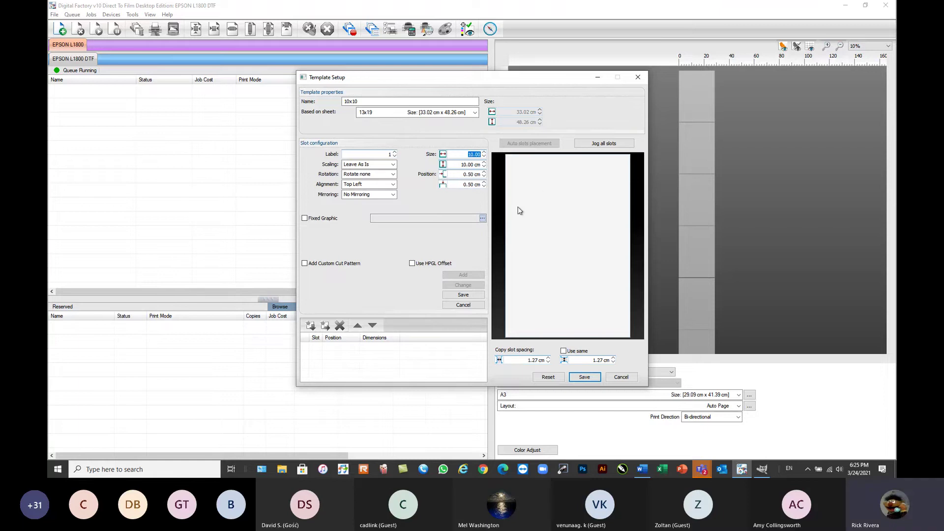
- Set the slot's scaling to Scale To Fit: Always and its alignment to Center, and save the slot
{"action": "left_click", "coordinate": [372, 165]}
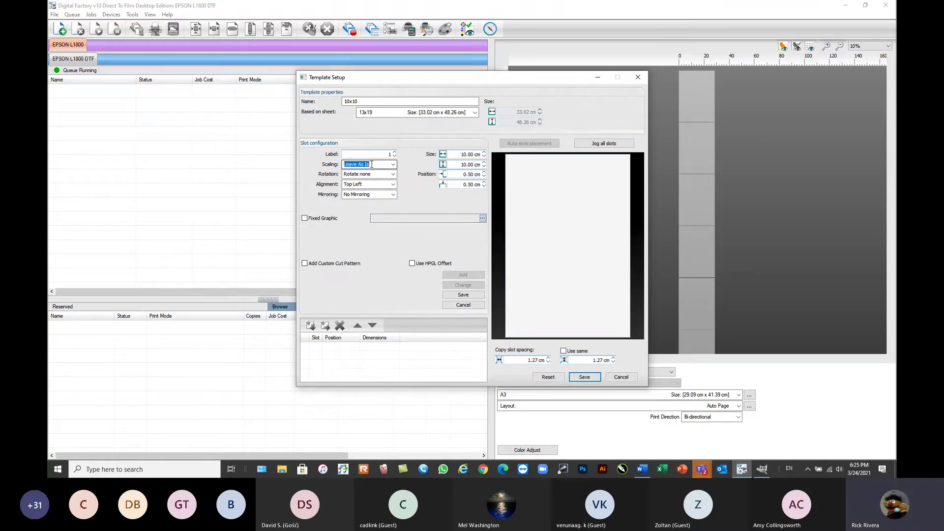
{"action": "left_click", "coordinate": [372, 164]}
{"action": "left_click", "coordinate": [379, 179]}
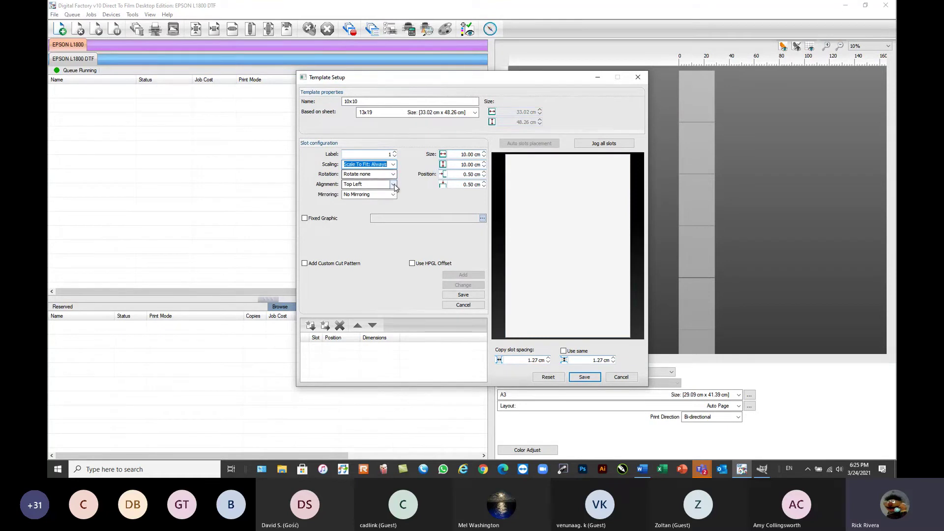
{"action": "left_click", "coordinate": [392, 184]}
{"action": "left_click", "coordinate": [359, 216]}
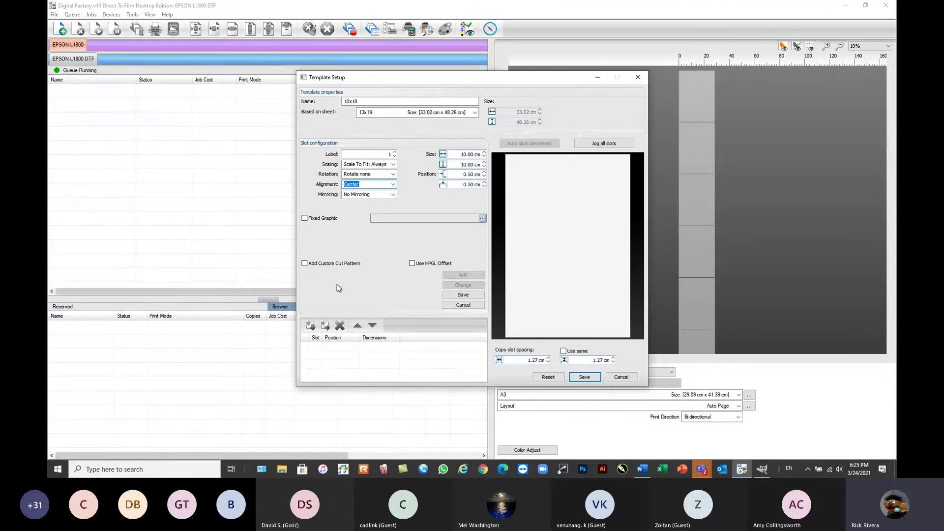
{"action": "left_click", "coordinate": [463, 294]}
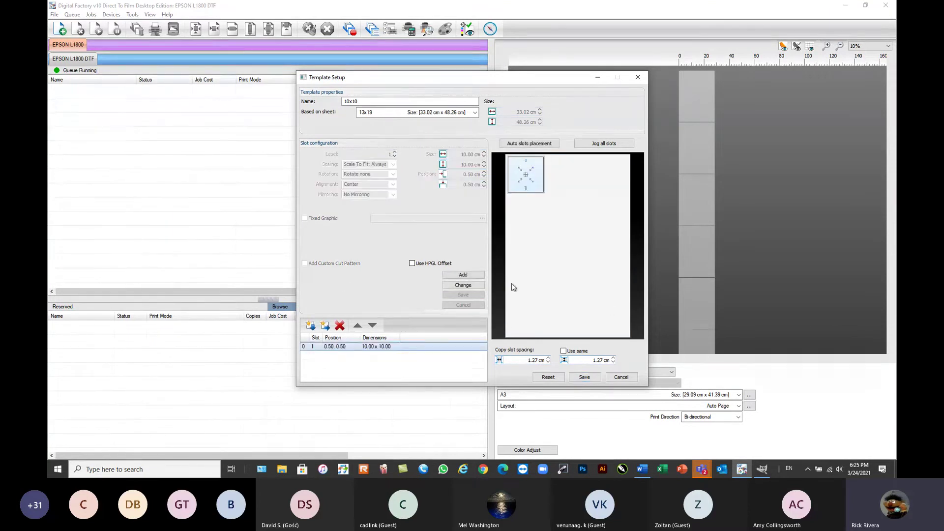
- Fill the page automatically with slots spaced 0.25 cm along the width and height, with slot numbering set to All the same
{"action": "left_click", "coordinate": [526, 145]}
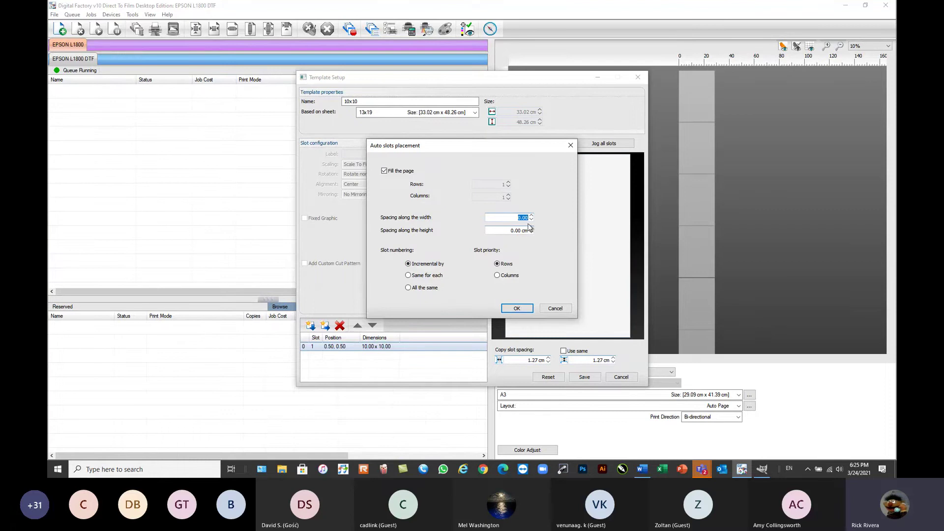
{"action": "key", "text": "BackSpace"}
{"action": "type", "text": ".25"}
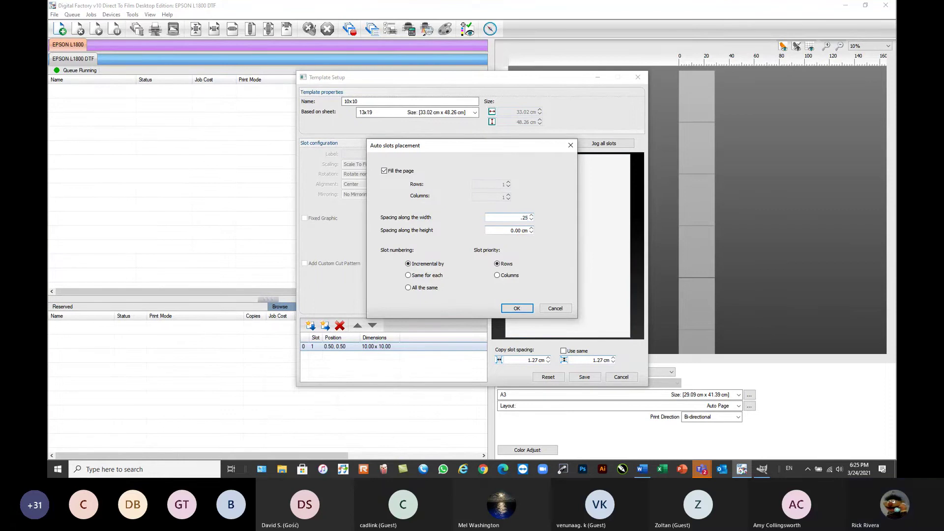
{"action": "key", "text": "Tab"}
{"action": "type", "text": "."}
{"action": "key", "text": "Tab"}
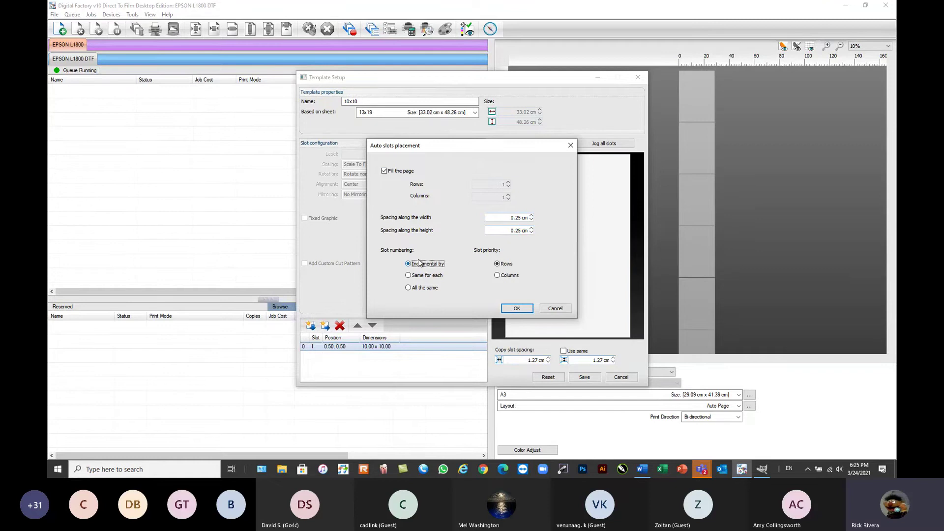
{"action": "left_click", "coordinate": [409, 287]}
{"action": "left_click", "coordinate": [505, 308]}
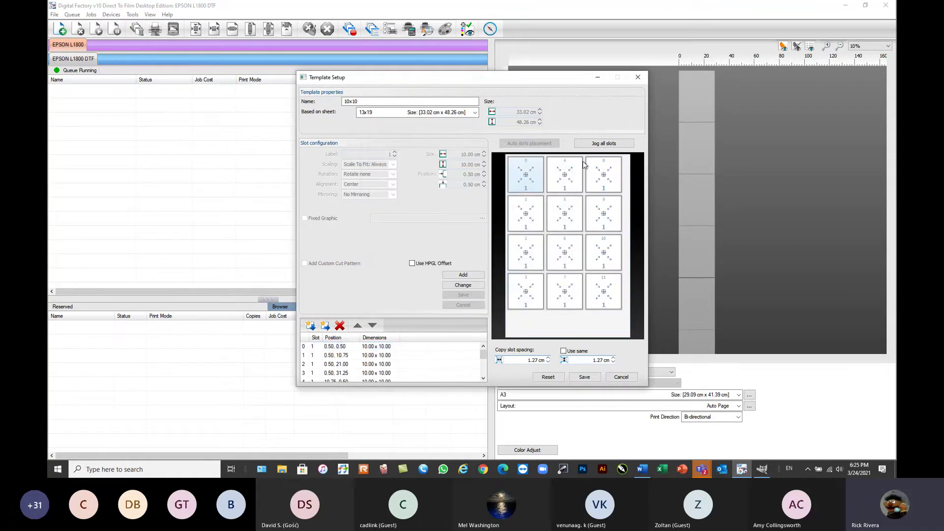
- Jog all slots by 1.00 cm horizontally and 1.50 cm vertically
{"action": "left_click", "coordinate": [605, 143]}
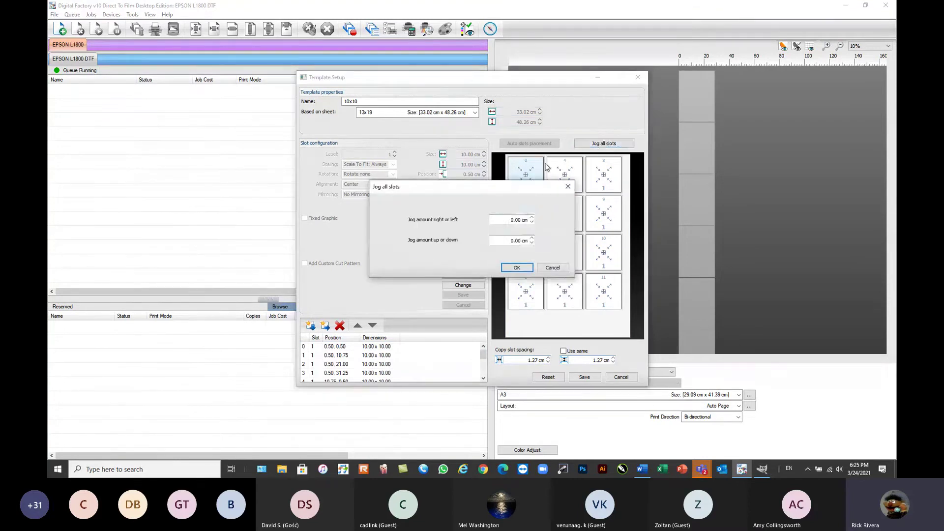
{"action": "left_click", "coordinate": [518, 220]}
{"action": "type", "text": "1"}
{"action": "key", "text": "Tab"}
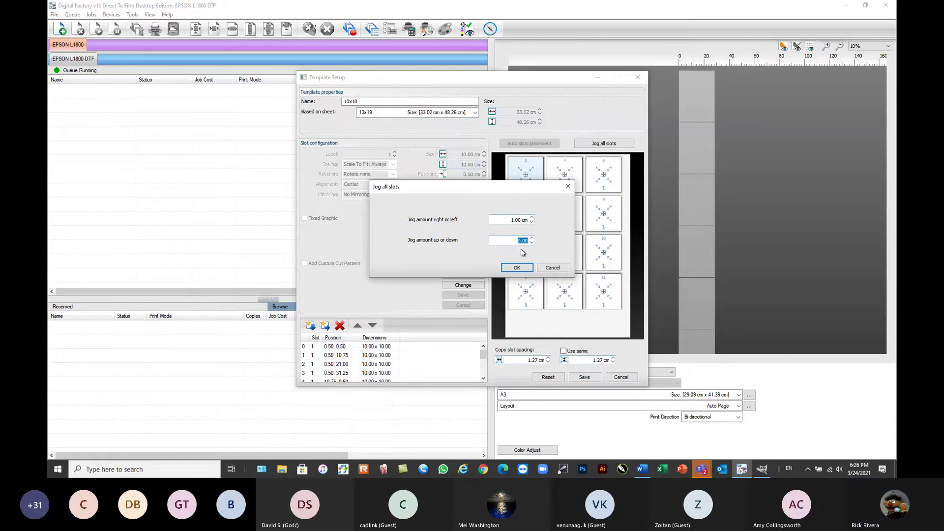
{"action": "type", "text": "1.50"}
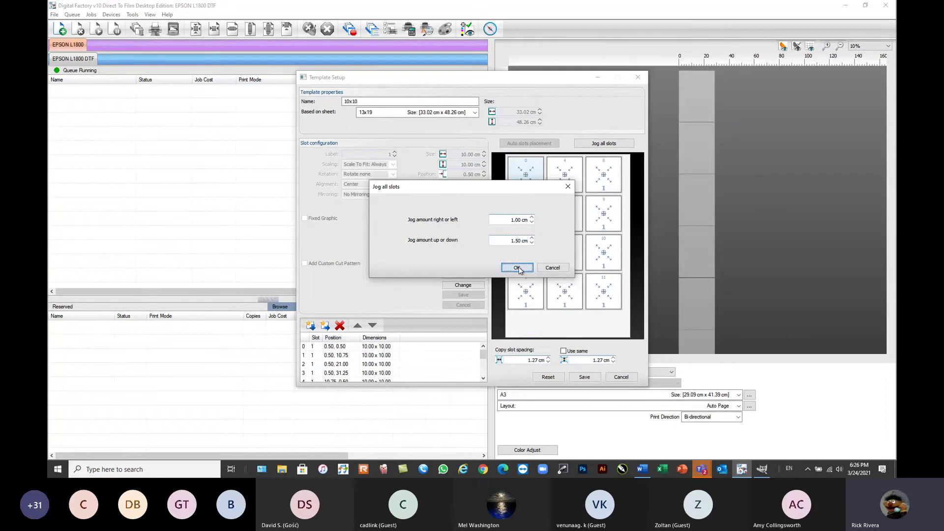
{"action": "left_click", "coordinate": [517, 267]}
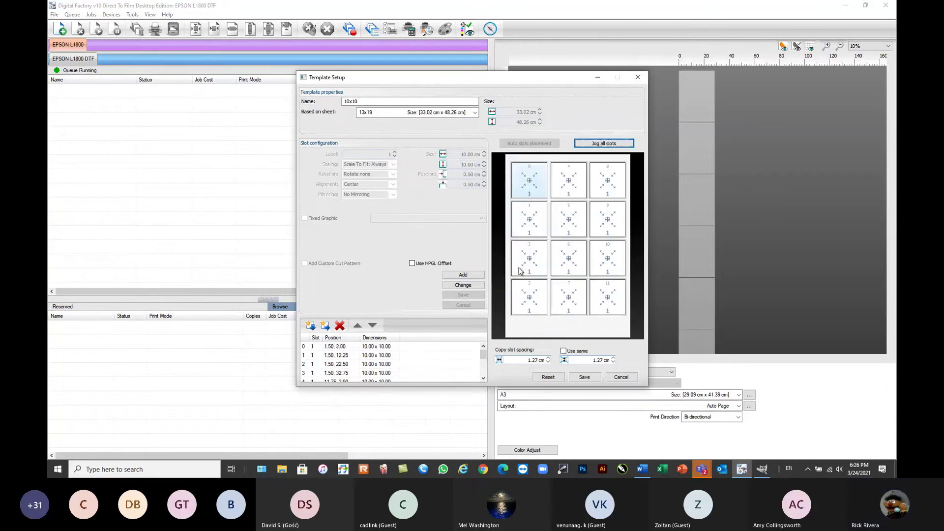
- Jog all slots back toward the left edge of the sheet by 0.4 cm
{"action": "left_click", "coordinate": [602, 145]}
{"action": "left_click", "coordinate": [532, 222]}
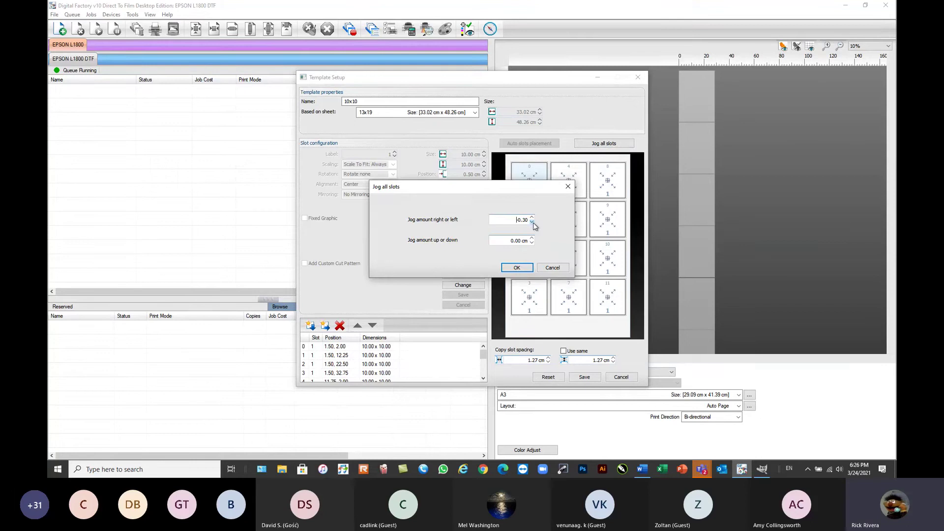
{"action": "left_click", "coordinate": [532, 223]}
{"action": "left_click", "coordinate": [516, 268]}
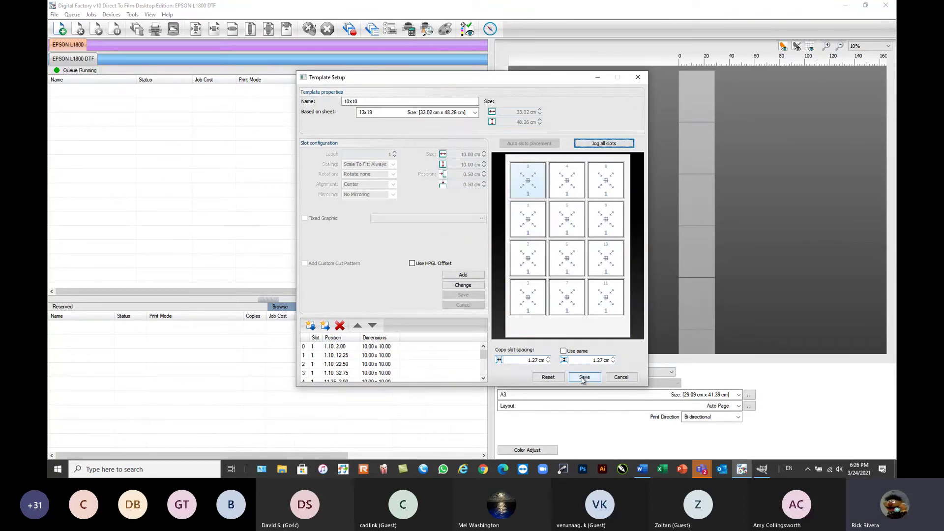
- Rename the template 10x10 SAME, save it and close the printer media list
{"action": "left_click", "coordinate": [393, 104]}
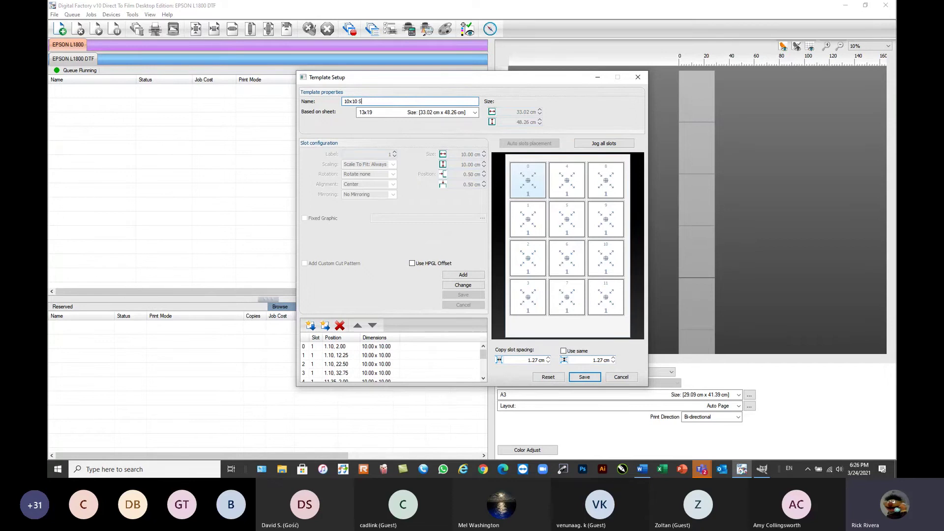
{"action": "left_click", "coordinate": [584, 377]}
{"action": "scroll", "coordinate": [565, 257], "scroll_direction": "down", "scroll_amount": 4}
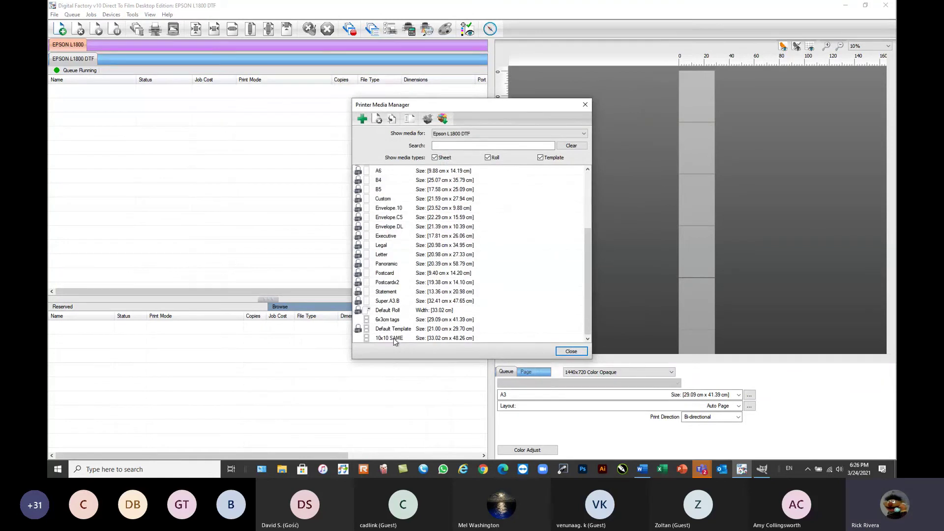
{"action": "left_click", "coordinate": [572, 351]}
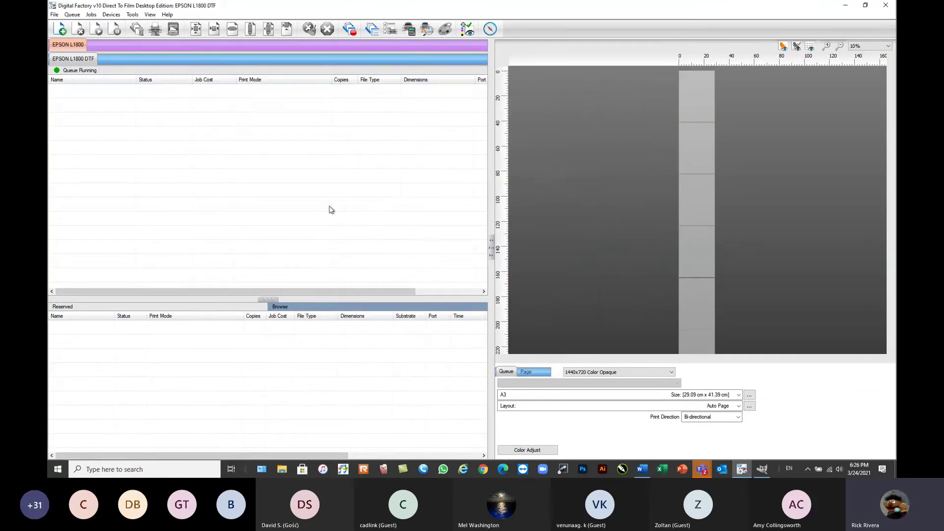
- Set the EPSON L1800 DTF queue's media type to Template media using 10x10 SAME, and apply the queue properties
{"action": "double_click", "coordinate": [74, 58]}
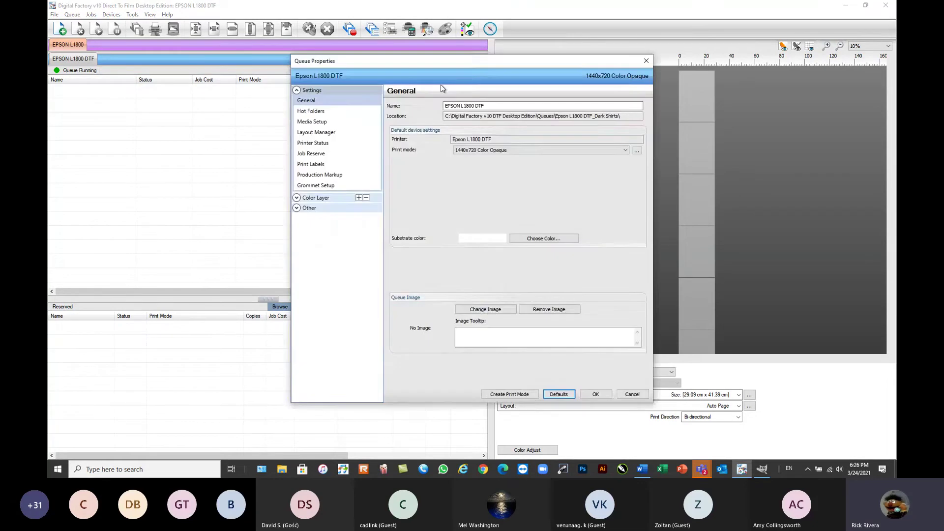
{"action": "left_click", "coordinate": [315, 122]}
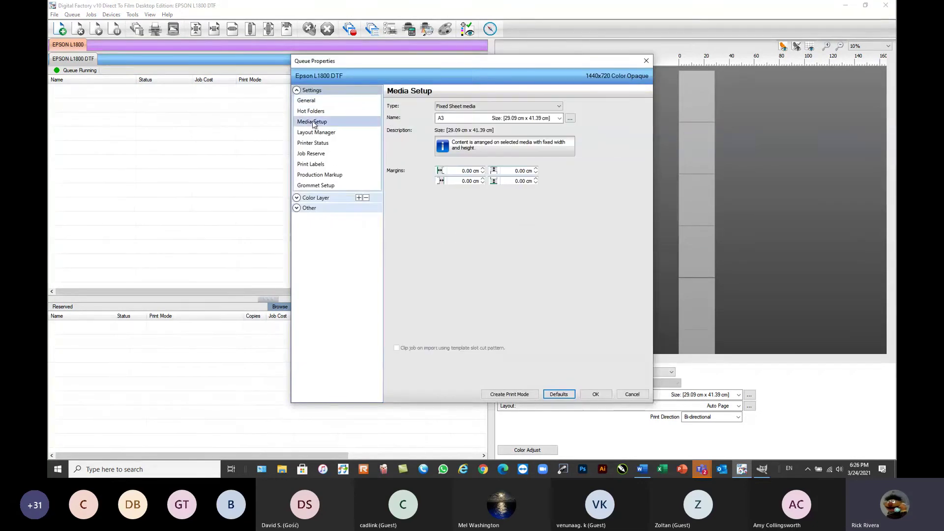
{"action": "left_click", "coordinate": [494, 106]}
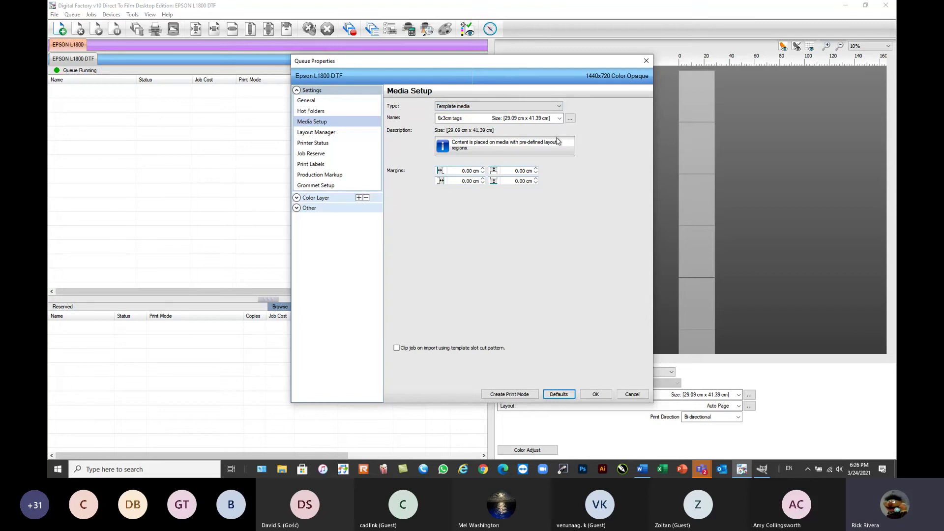
{"action": "left_click", "coordinate": [559, 118]}
{"action": "left_click", "coordinate": [469, 152]}
{"action": "left_click", "coordinate": [596, 394]}
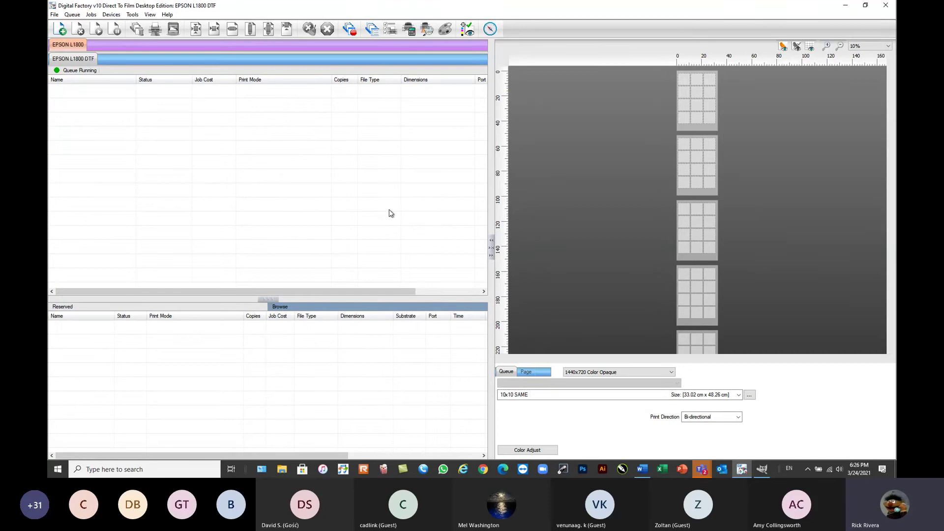
- Switch the layout preview to Single Page Mode and zoom it to fit
{"action": "left_click", "coordinate": [149, 14]}
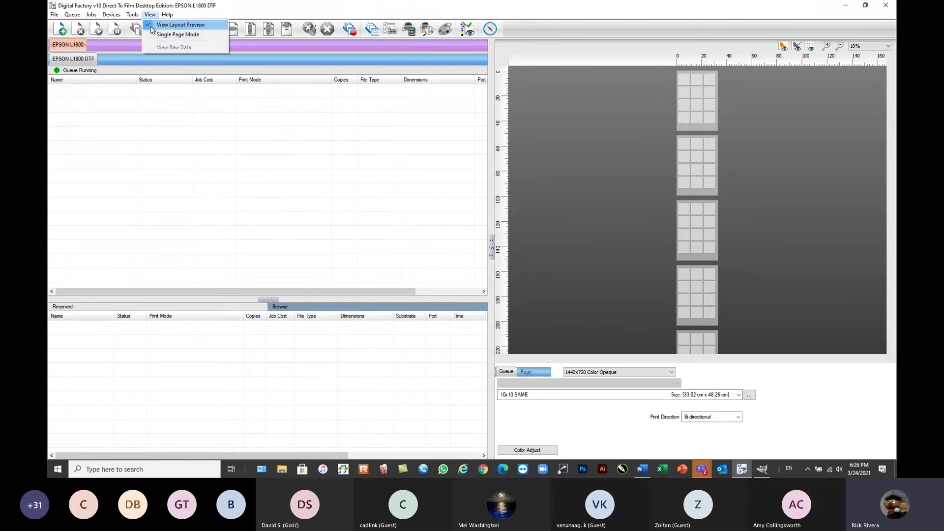
{"action": "left_click", "coordinate": [170, 36]}
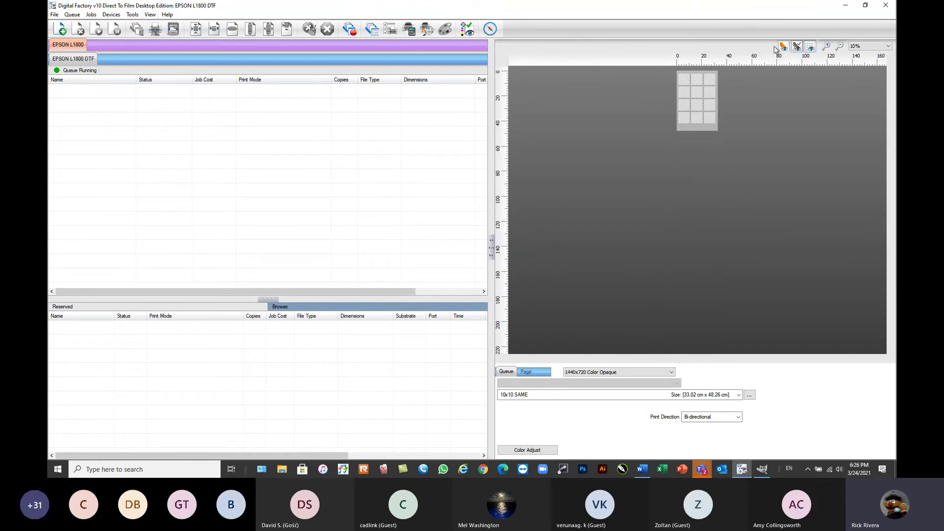
{"action": "left_click", "coordinate": [863, 46]}
{"action": "left_click", "coordinate": [862, 55]}
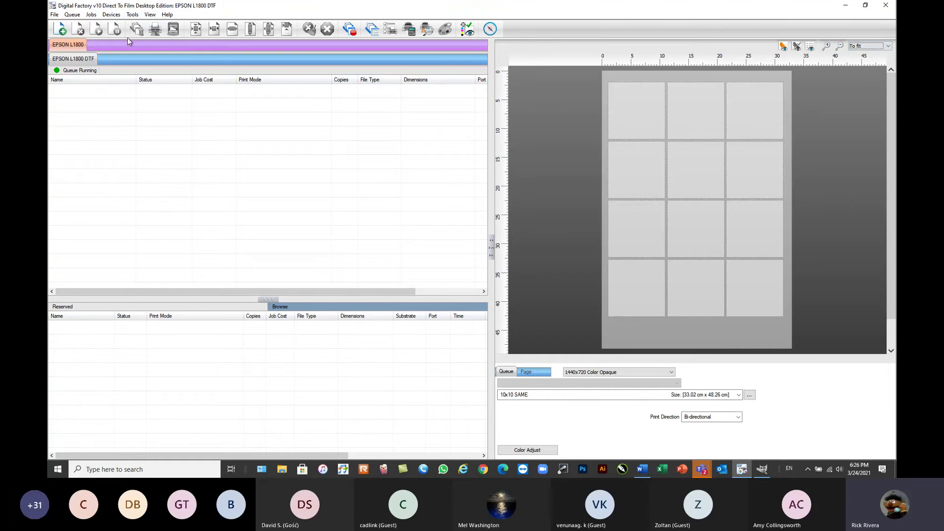
- Import DDLM2.png with the Express option into the next available template slot, and select the job to show it in the preview
{"action": "left_click", "coordinate": [60, 28]}
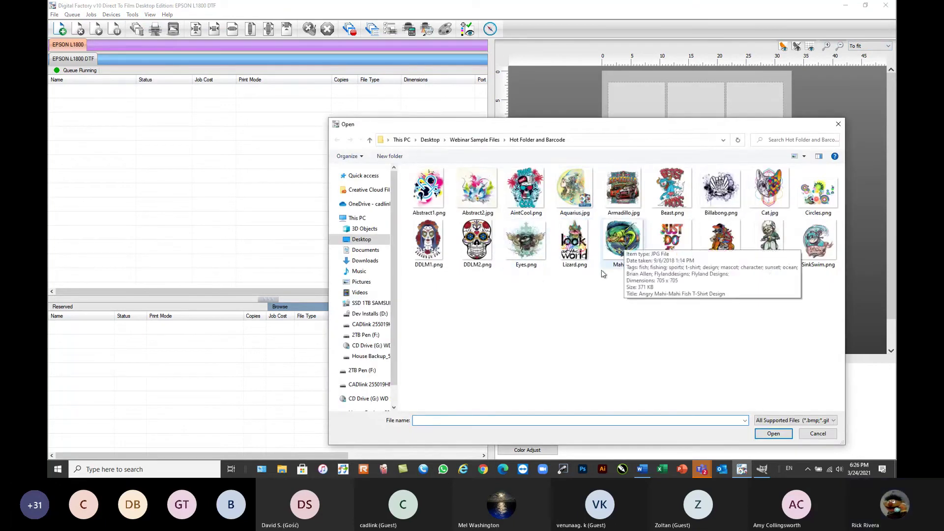
{"action": "double_click", "coordinate": [477, 241]}
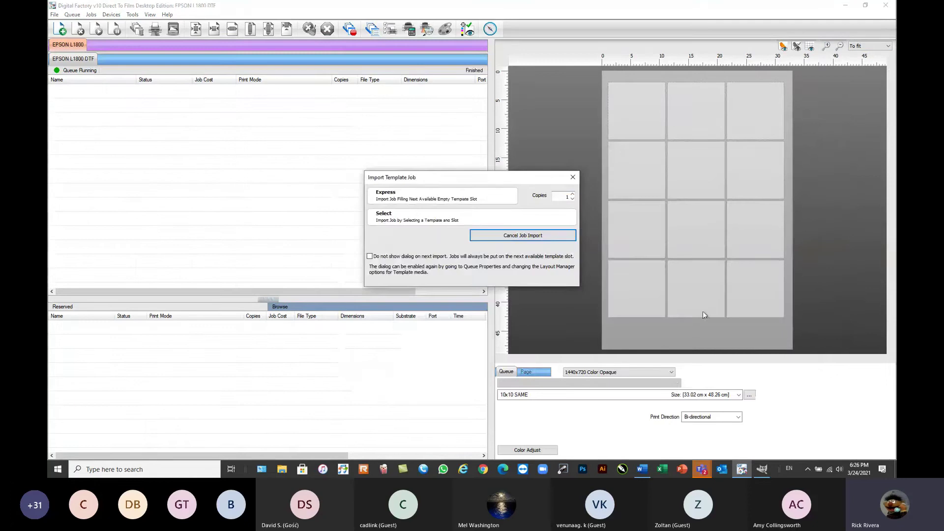
{"action": "left_click", "coordinate": [487, 195]}
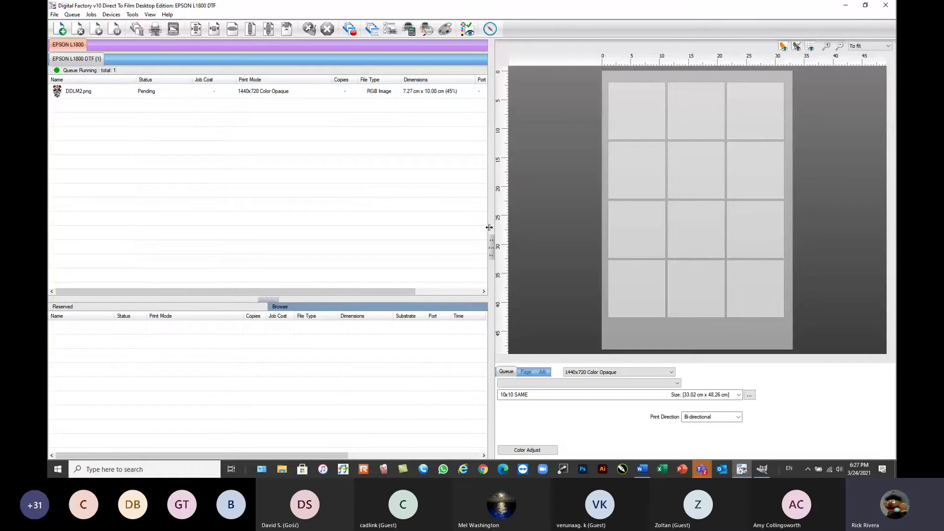
{"action": "left_click", "coordinate": [118, 92]}
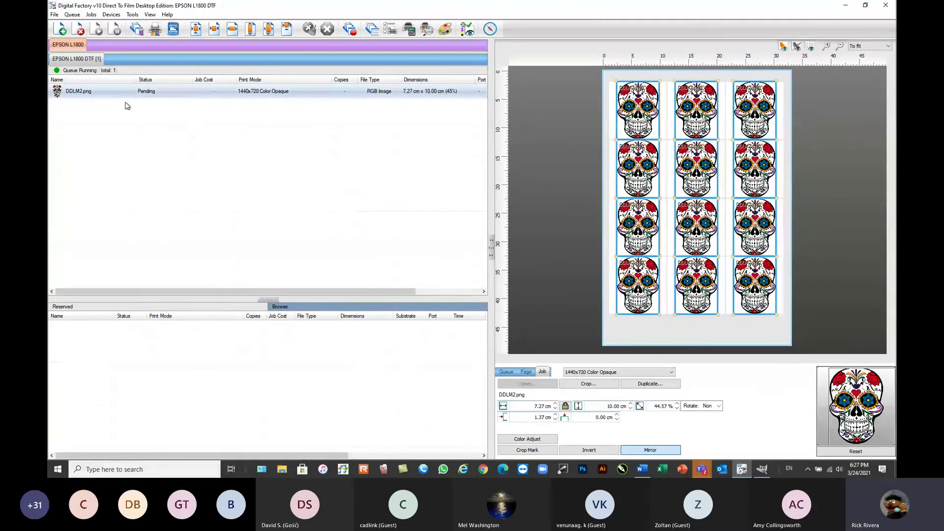
- Delete the DDLM2.png job and import Mahi.jpg into the template in its place
{"action": "left_click", "coordinate": [79, 29]}
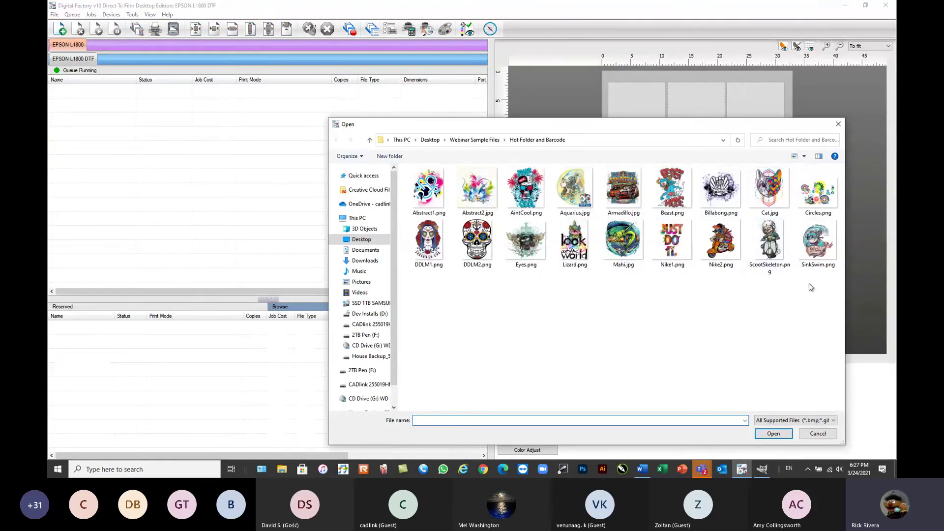
{"action": "left_click", "coordinate": [626, 244]}
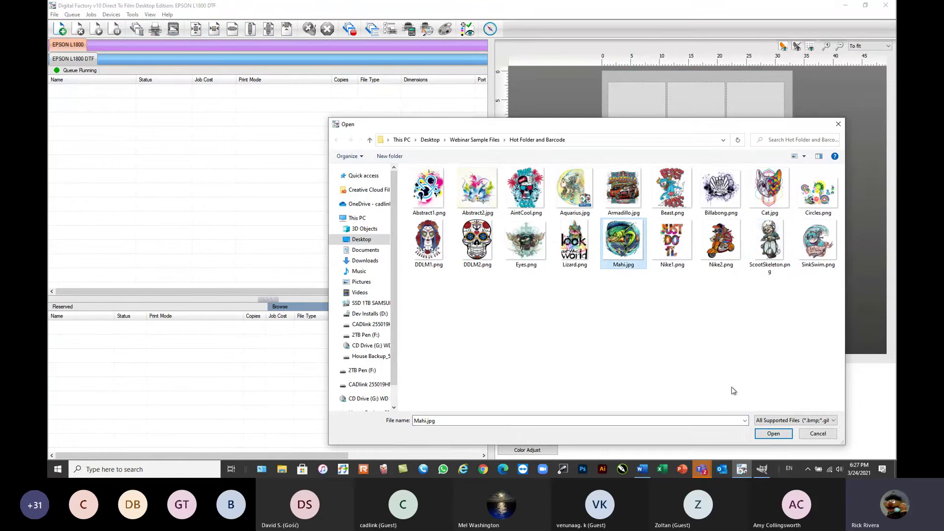
{"action": "left_click", "coordinate": [773, 433]}
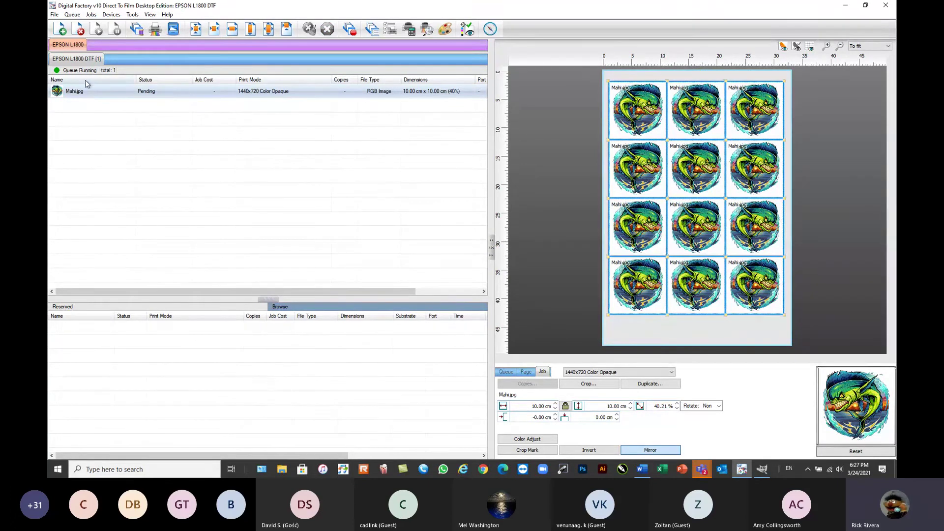
- Delete the Mahi.jpg job from the queue
{"action": "left_click", "coordinate": [80, 33]}
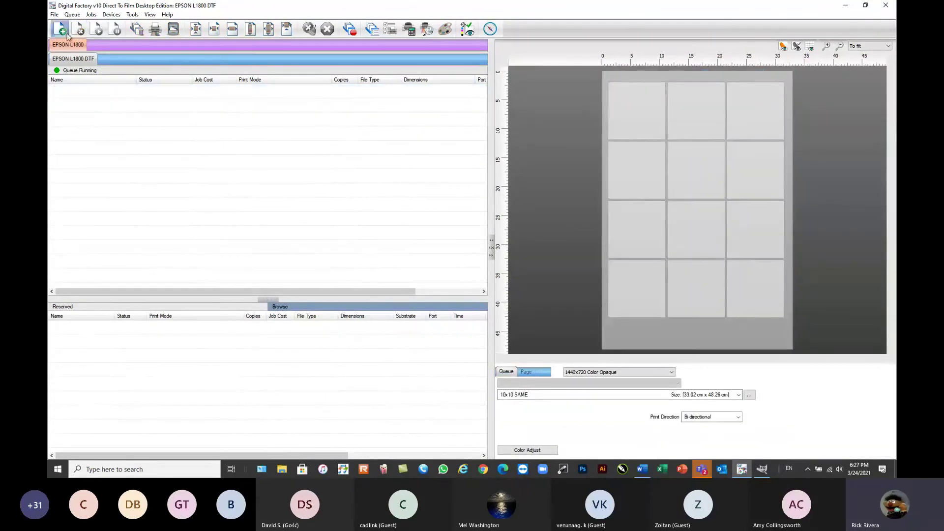
{"action": "double_click", "coordinate": [241, 102]}
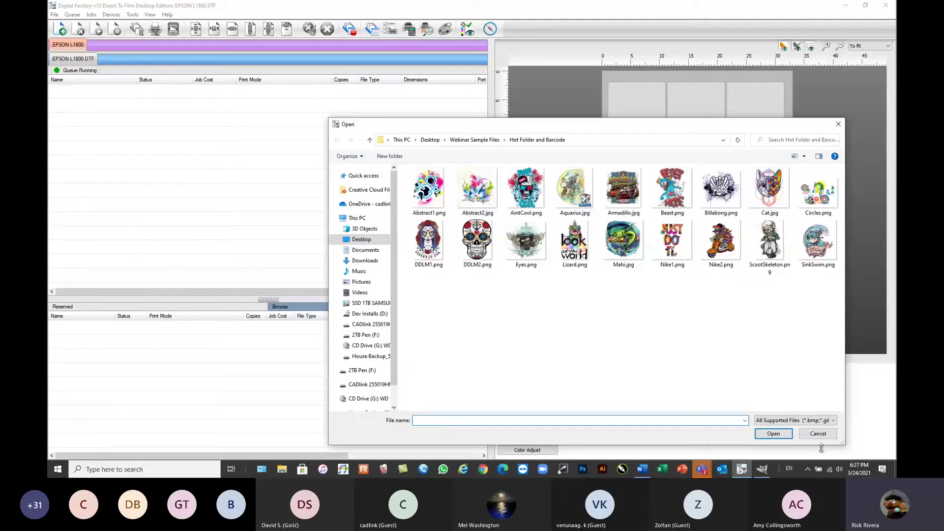
{"action": "left_click", "coordinate": [818, 433]}
- Review the slot setup of the 10x10 SAME template from the printer media list, and close the setup without changes
{"action": "left_click", "coordinate": [111, 14]}
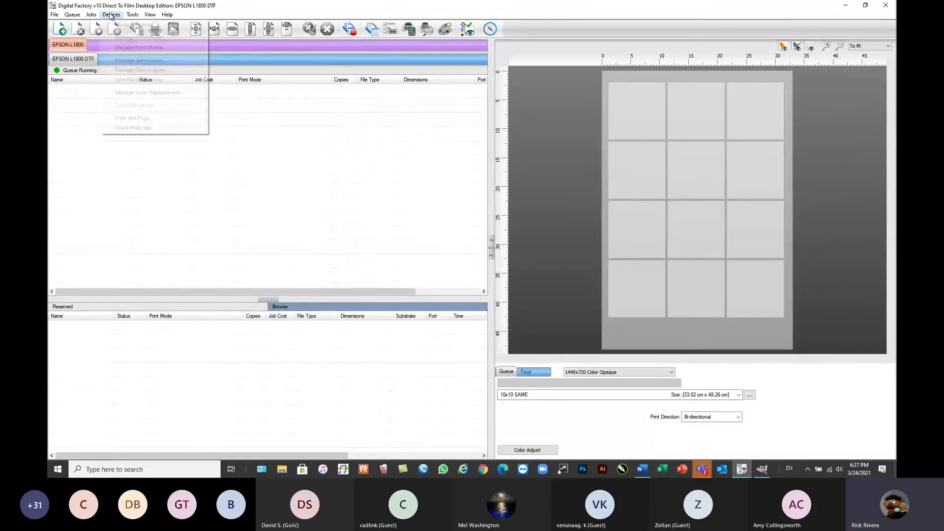
{"action": "left_click", "coordinate": [131, 48]}
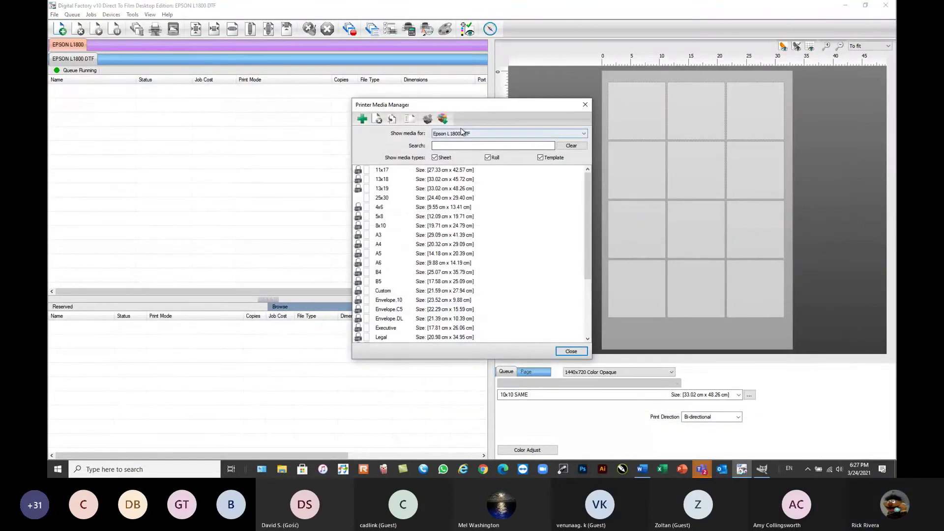
{"action": "left_click", "coordinate": [362, 119]}
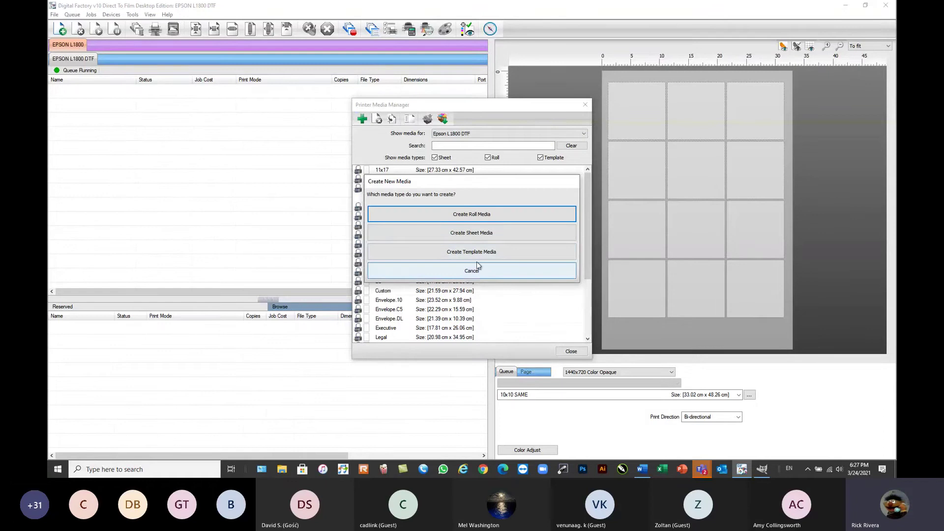
{"action": "left_click", "coordinate": [541, 272]}
{"action": "left_click", "coordinate": [588, 339]}
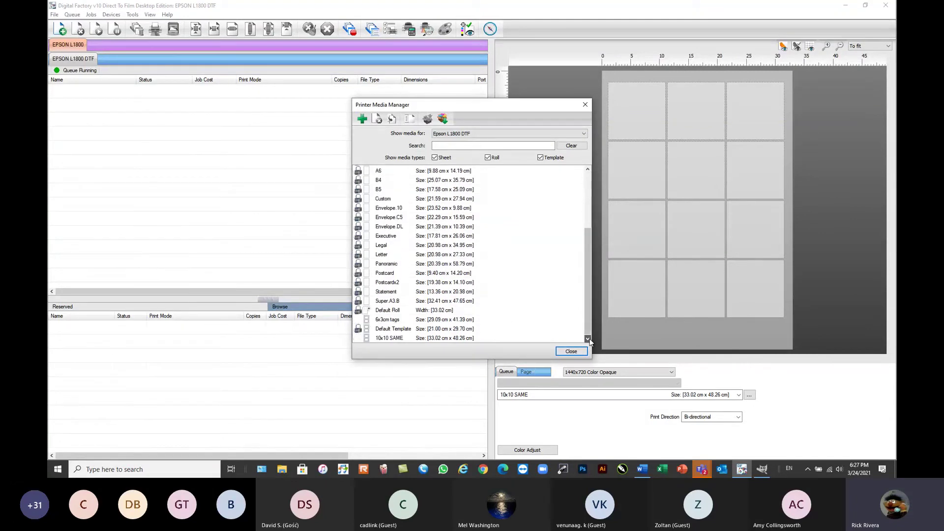
{"action": "double_click", "coordinate": [415, 338]}
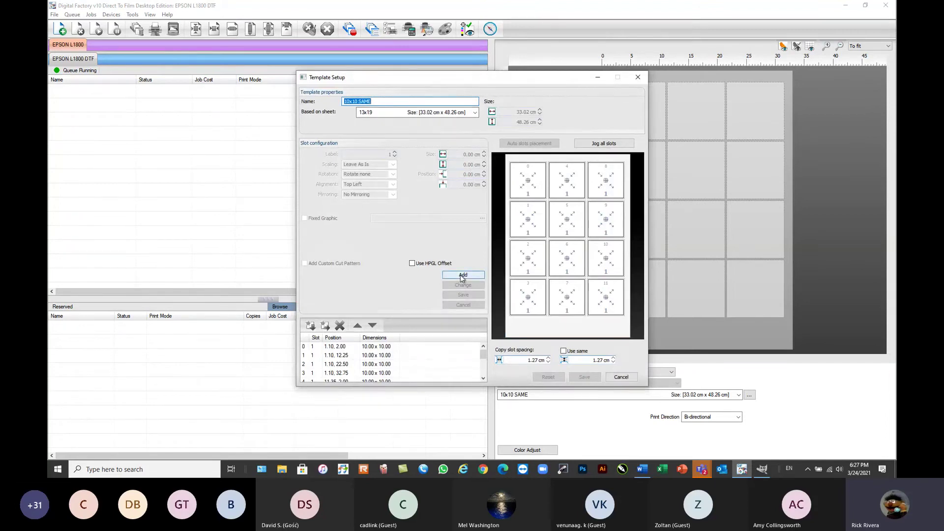
{"action": "left_click", "coordinate": [621, 377]}
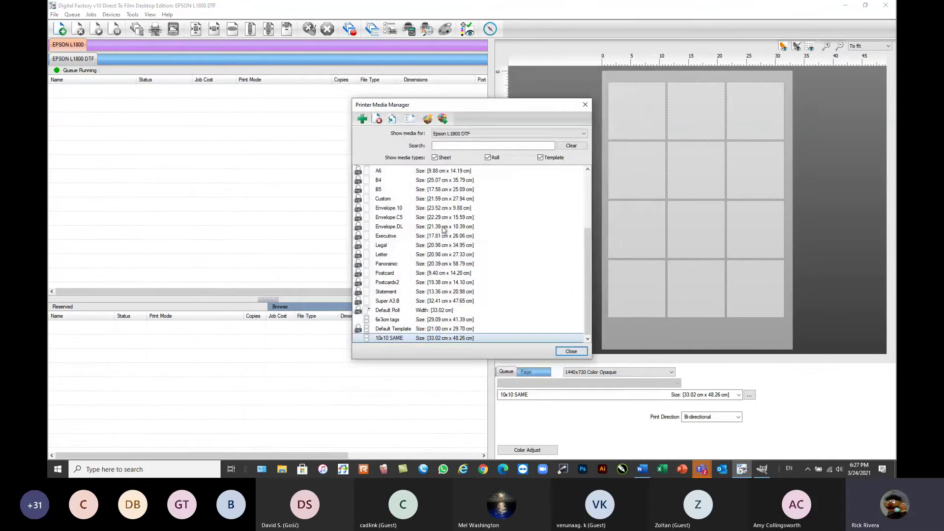
- Create a new template media named 10x10 Multi, based on the 13x19 sheet
{"action": "left_click", "coordinate": [363, 118]}
{"action": "left_click", "coordinate": [472, 252]}
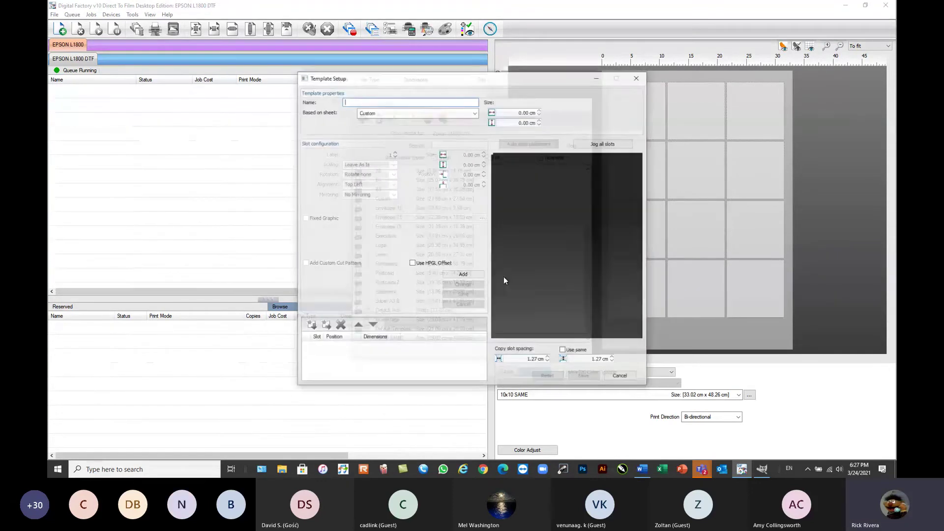
{"action": "type", "text": "10"}
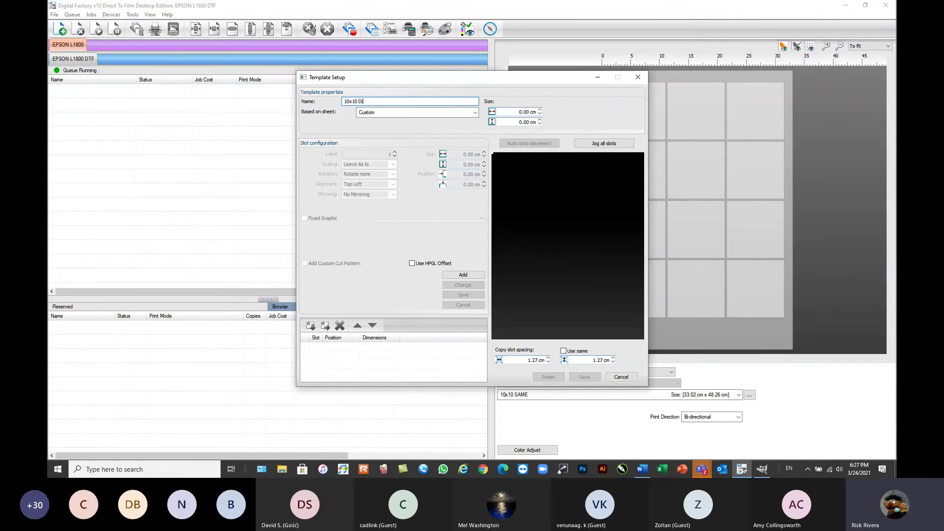
{"action": "type", "text": "x10 Mult"}
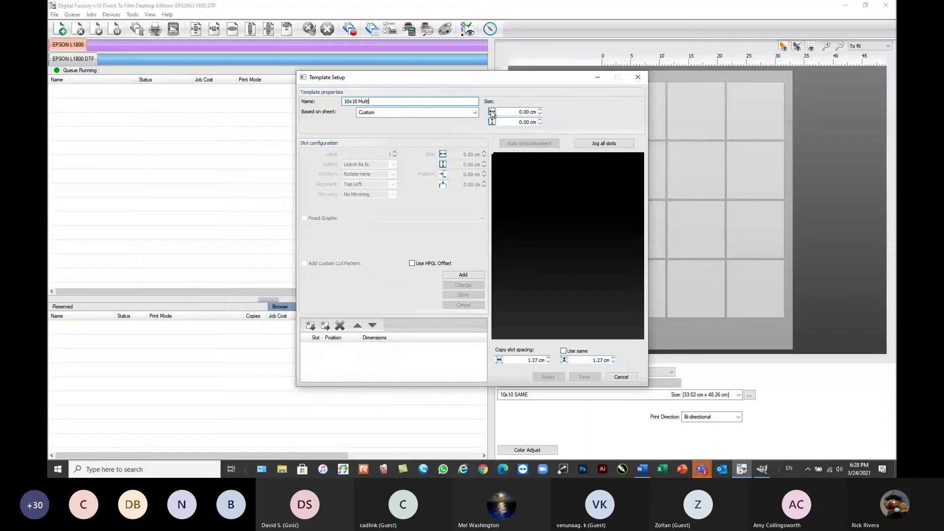
{"action": "left_click", "coordinate": [437, 112]}
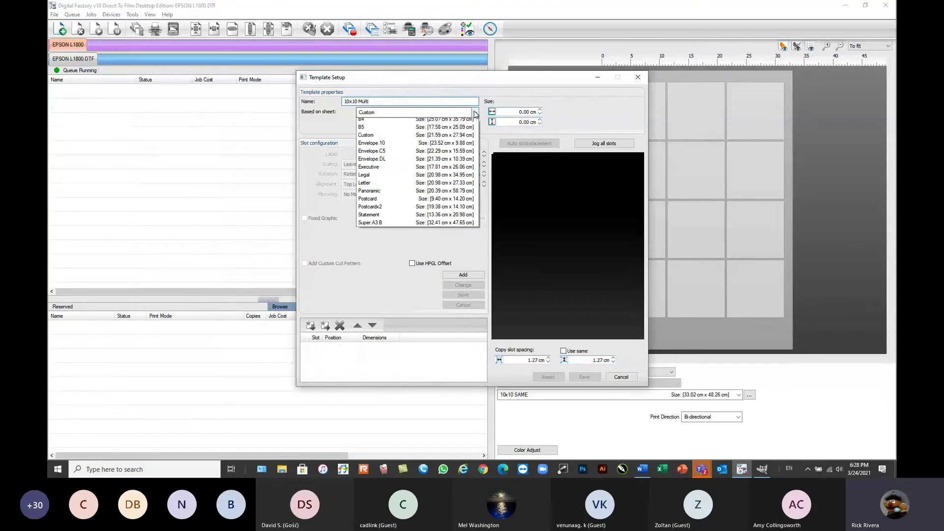
{"action": "left_click", "coordinate": [430, 146]}
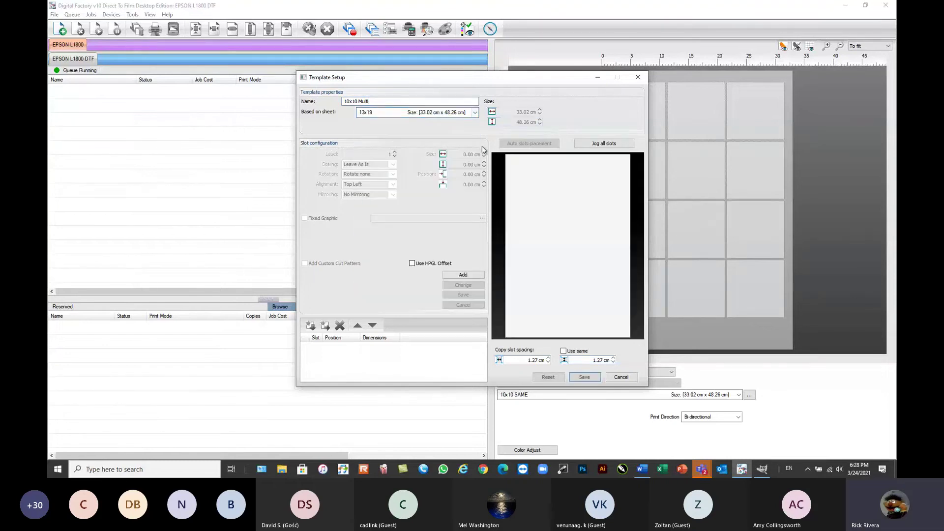
- Add a 10 x 10 cm slot to the template with scaling Scale To Fit: Always and Center alignment, and save the slot
{"action": "left_click", "coordinate": [463, 274]}
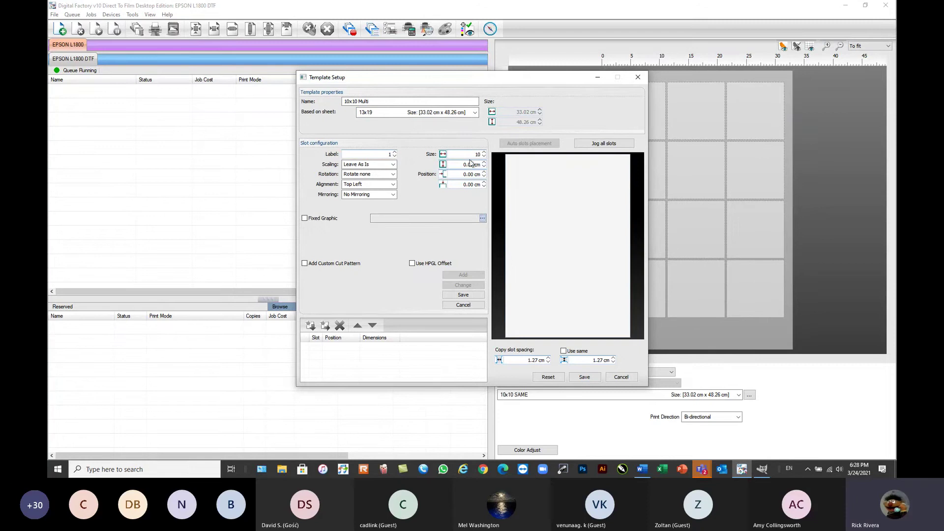
{"action": "type", "text": "10"}
{"action": "key", "text": "Tab"}
{"action": "key", "text": "Tab"}
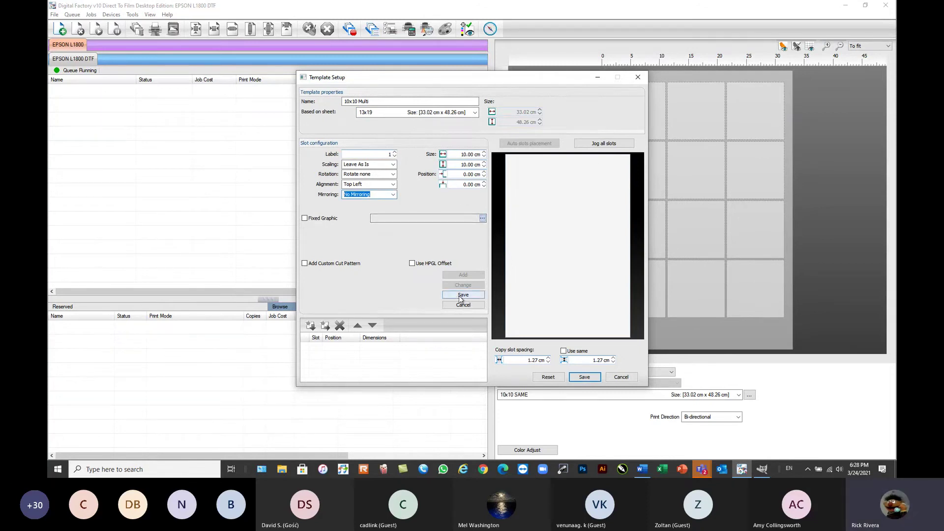
{"action": "left_click", "coordinate": [374, 165]}
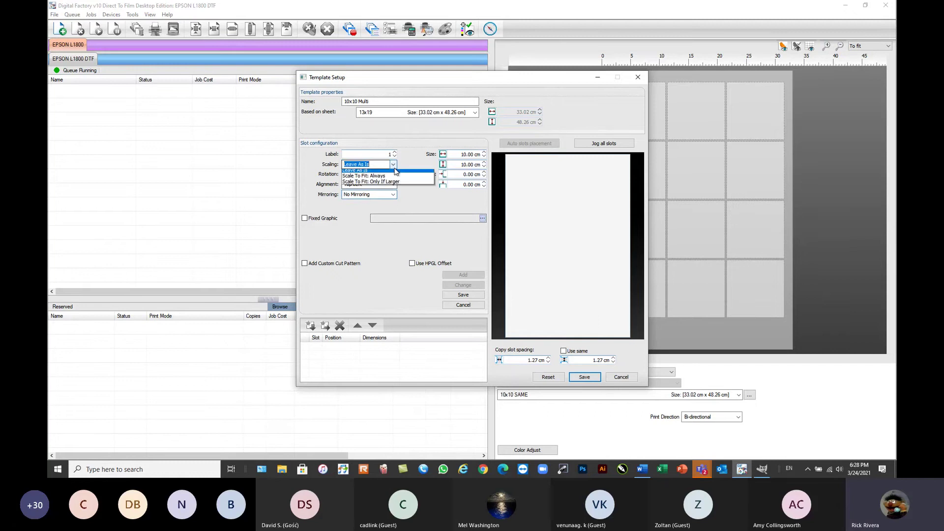
{"action": "left_click", "coordinate": [374, 184]}
{"action": "left_click", "coordinate": [393, 184]}
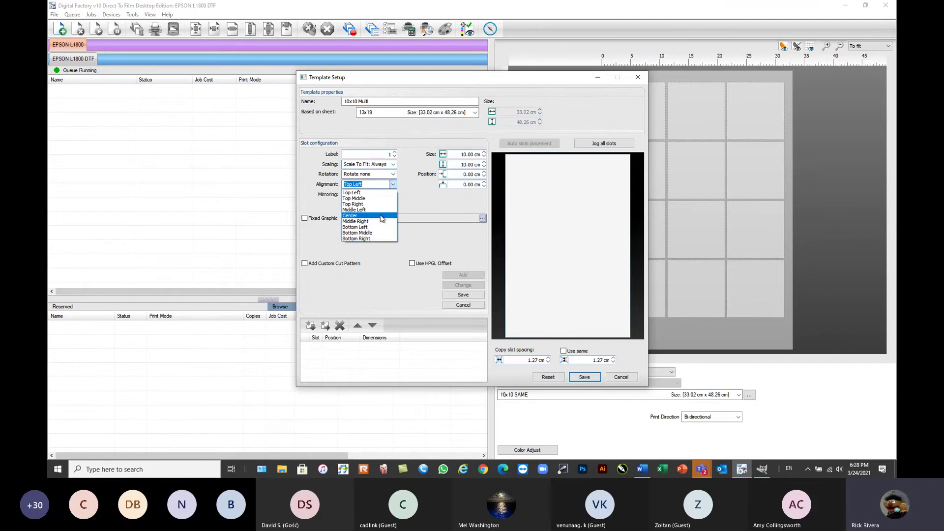
{"action": "left_click", "coordinate": [380, 219]}
{"action": "left_click", "coordinate": [463, 295]}
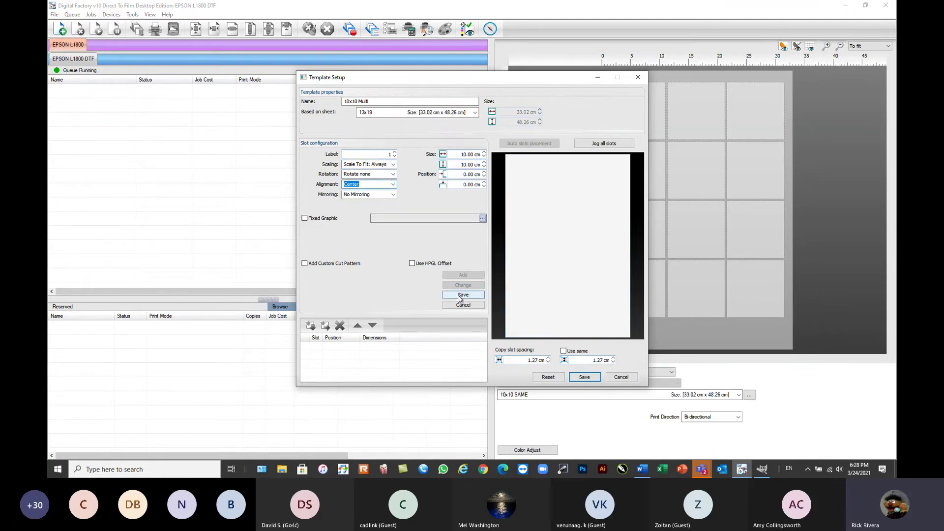
- Fill the page automatically with incrementally numbered slots by rows, and jog all slots 1 cm horizontally and 2 cm vertically
{"action": "left_click", "coordinate": [546, 143]}
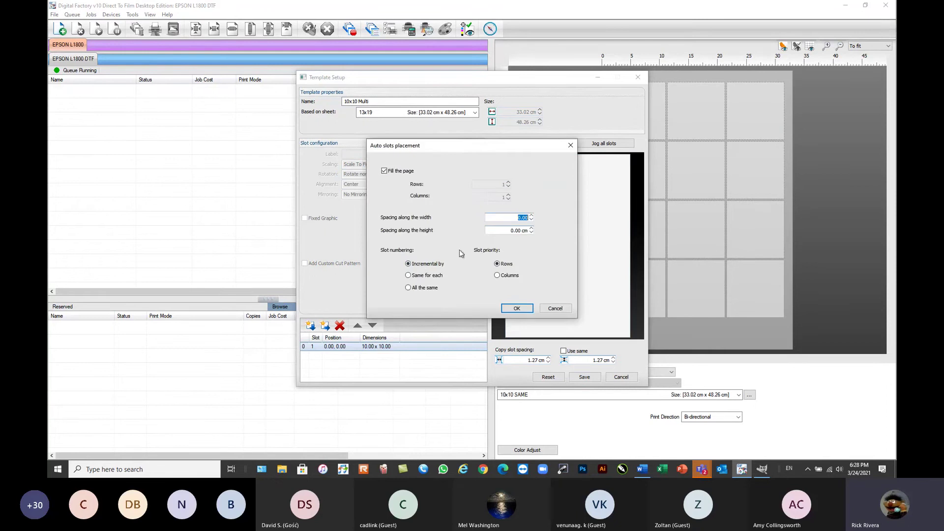
{"action": "left_click", "coordinate": [522, 310]}
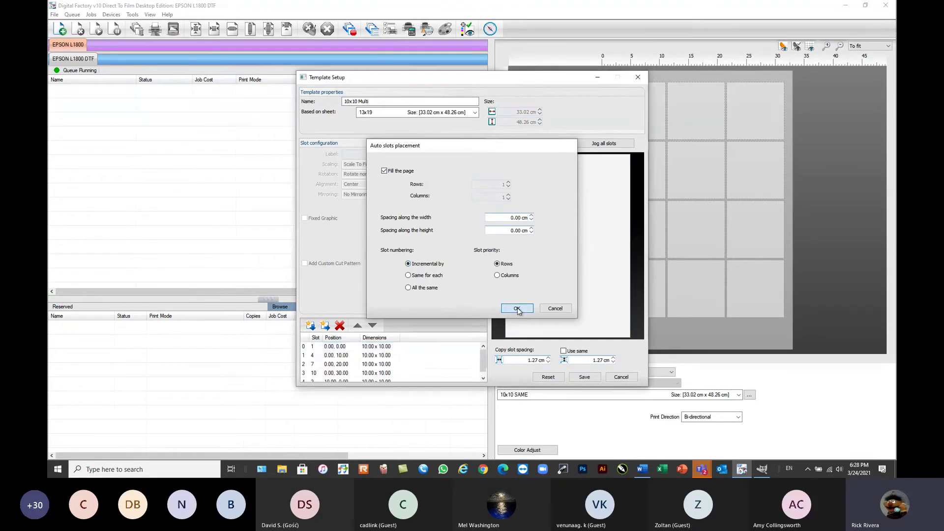
{"action": "left_click", "coordinate": [606, 145]}
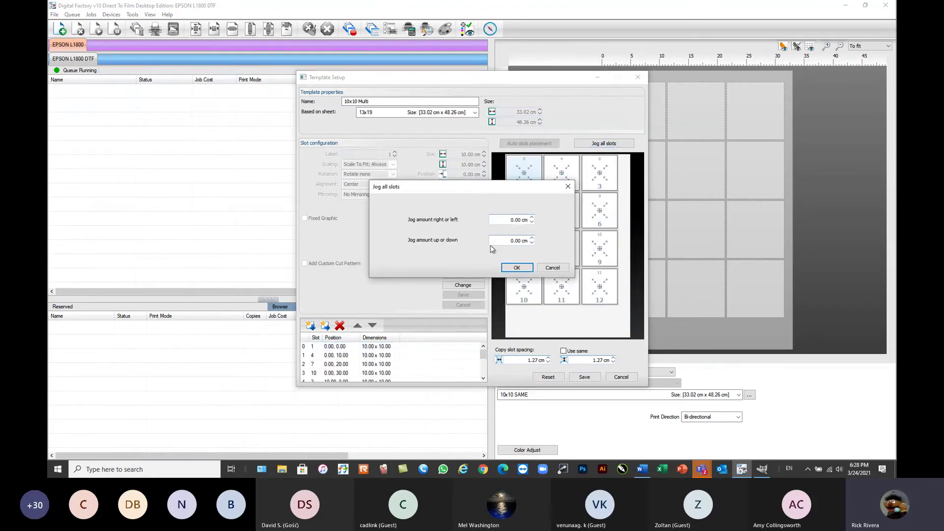
{"action": "double_click", "coordinate": [508, 219]}
{"action": "type", "text": "1"}
{"action": "double_click", "coordinate": [507, 240]}
{"action": "left_click", "coordinate": [516, 268]}
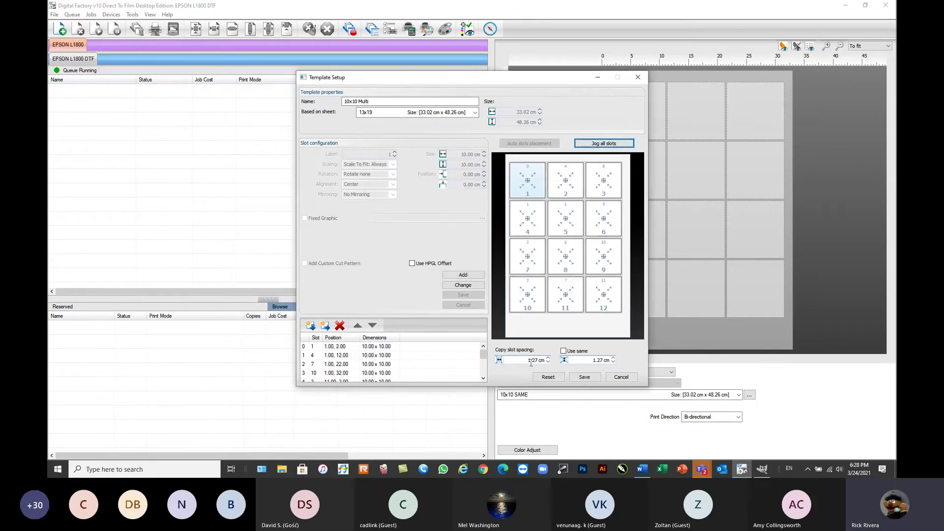
- Save the new template, close the media manager, and choose 10x10 Multi as the queue's media
{"action": "left_click", "coordinate": [581, 377]}
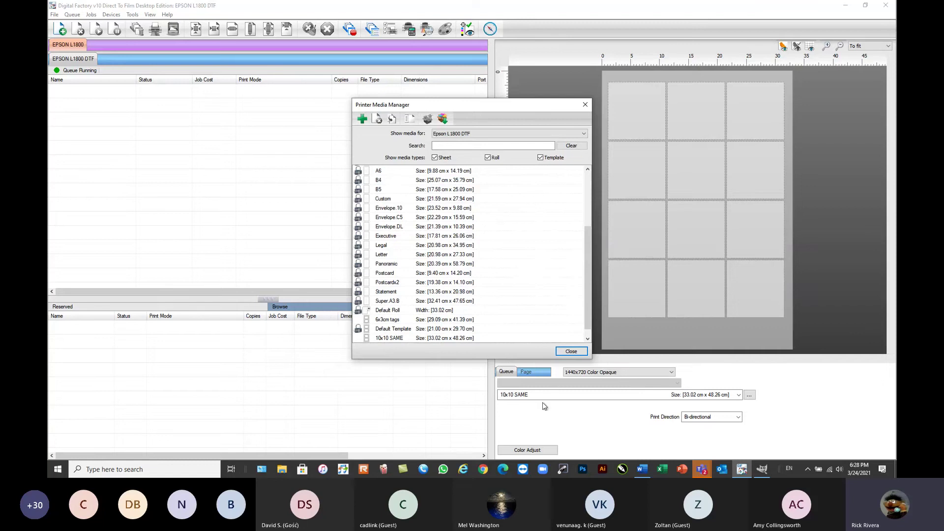
{"action": "left_click", "coordinate": [571, 352]}
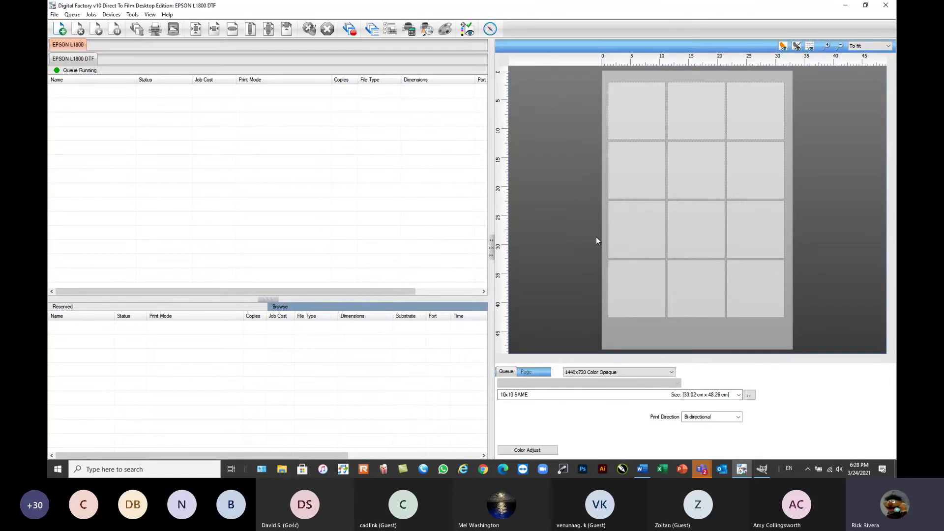
{"action": "left_click", "coordinate": [563, 397]}
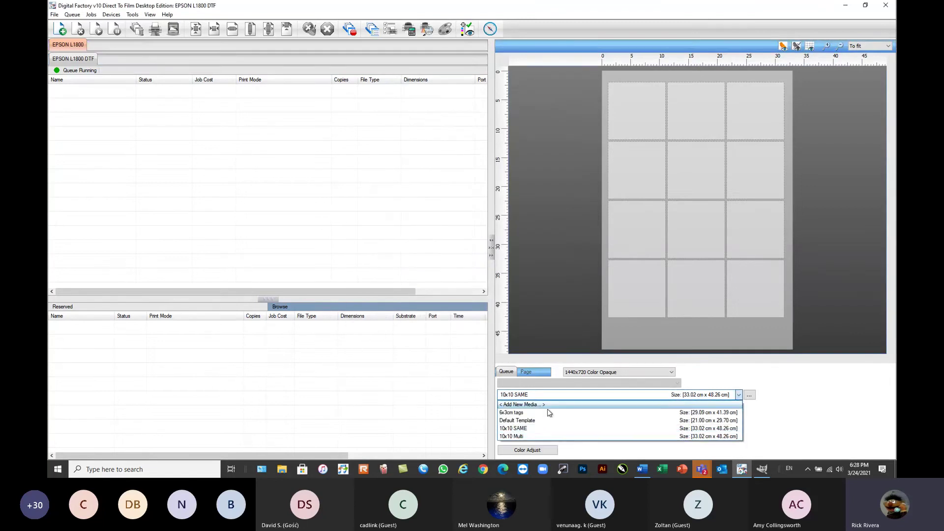
{"action": "left_click", "coordinate": [540, 438]}
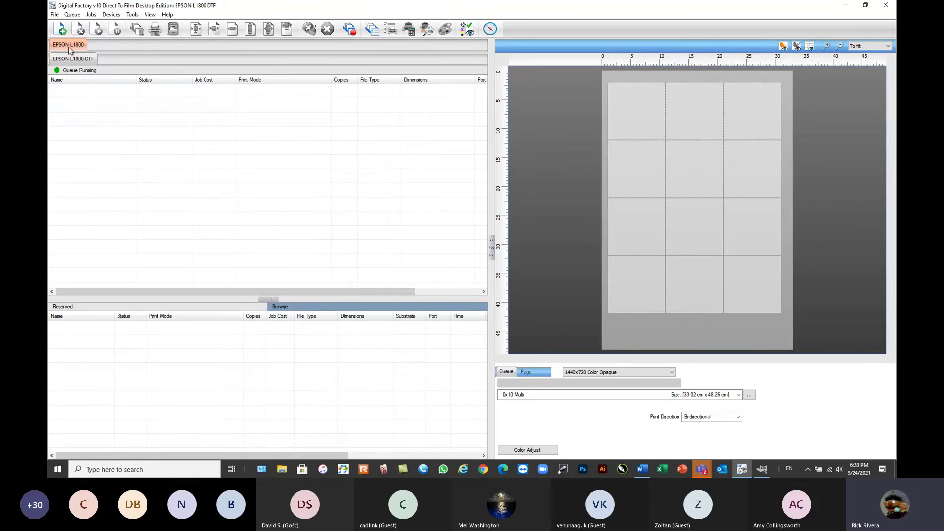
- Import the twelve designs in the first six columns of the Hot Folder and Barcode folder, Abstract1.png through Nike1.png, into the template slots
{"action": "left_click", "coordinate": [60, 28]}
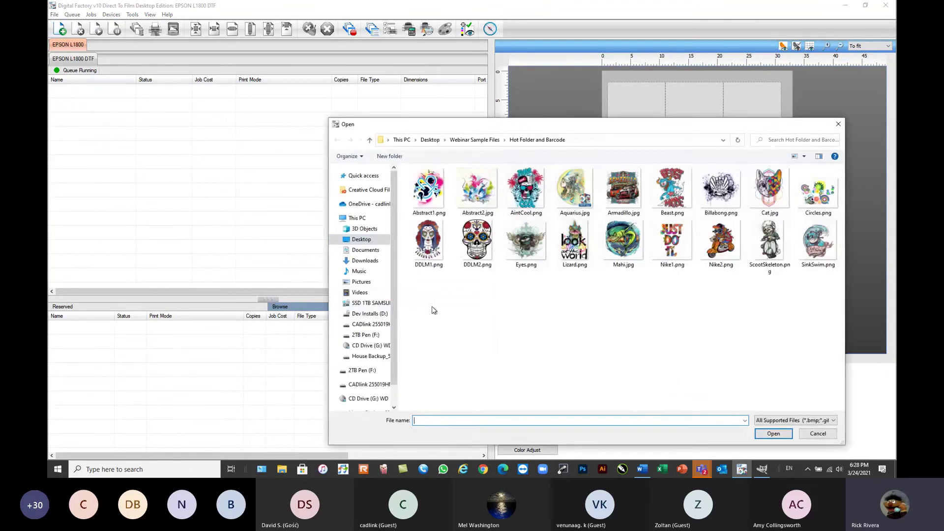
{"action": "left_click_drag", "start_coordinate": [418, 288], "coordinate": [596, 372]}
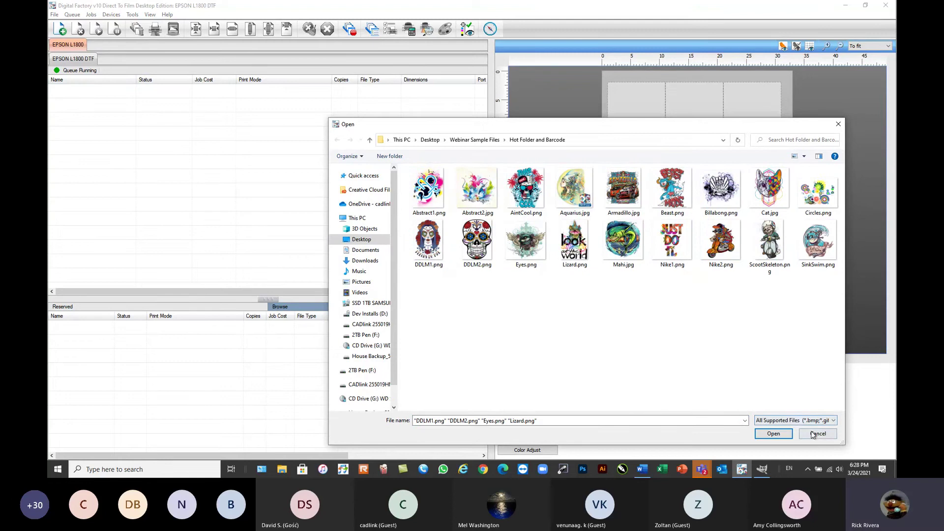
{"action": "left_click_drag", "start_coordinate": [665, 132], "coordinate": [542, 96]}
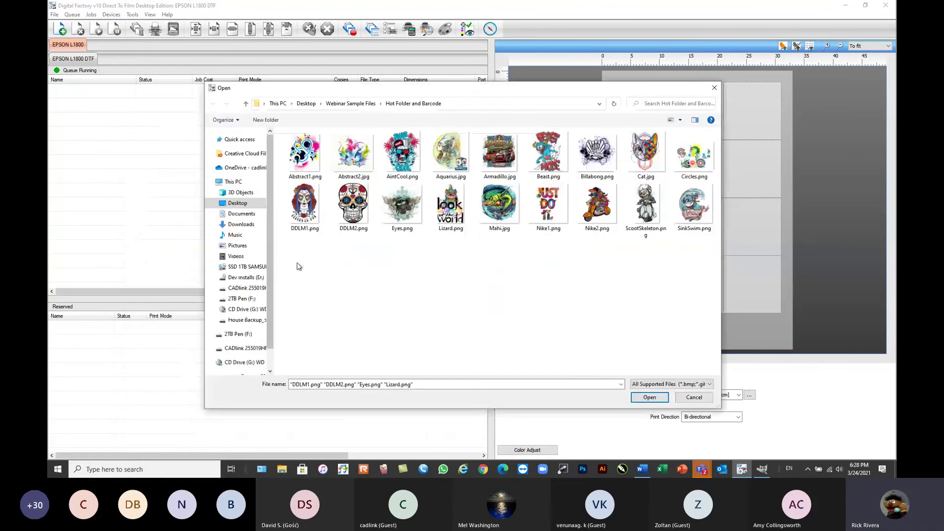
{"action": "left_click_drag", "start_coordinate": [298, 261], "coordinate": [557, 147]}
{"action": "left_click", "coordinate": [649, 399]}
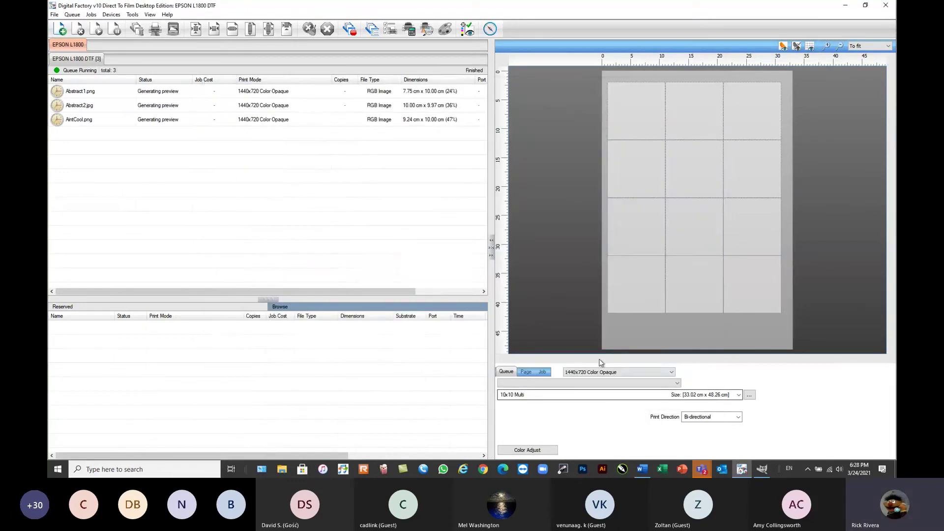
- Select all twelve imported jobs in the queue and delete them
{"action": "left_click", "coordinate": [168, 94]}
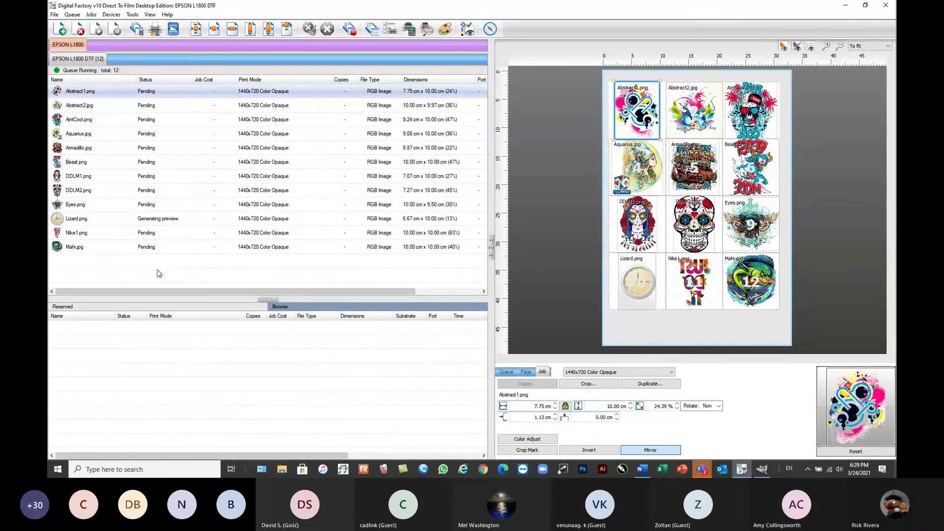
{"action": "left_click_drag", "start_coordinate": [158, 273], "coordinate": [83, 92]}
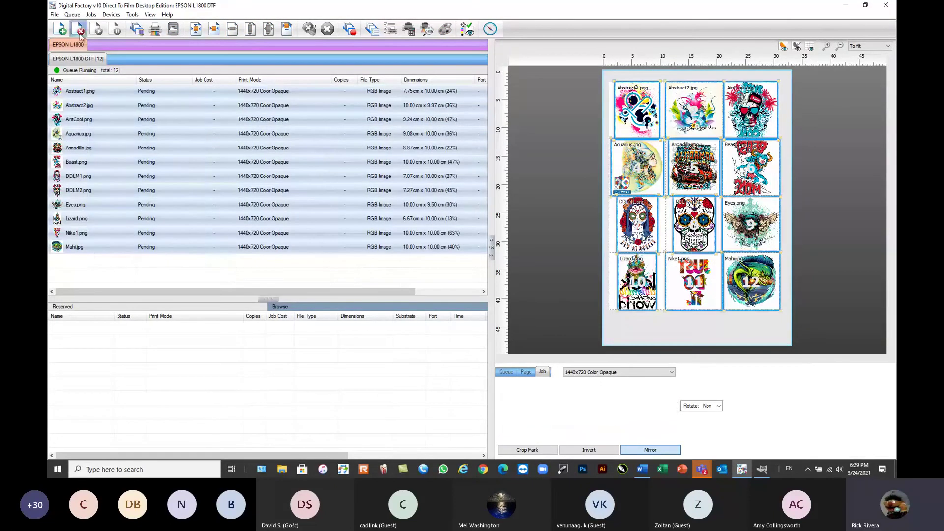
{"action": "left_click", "coordinate": [80, 34]}
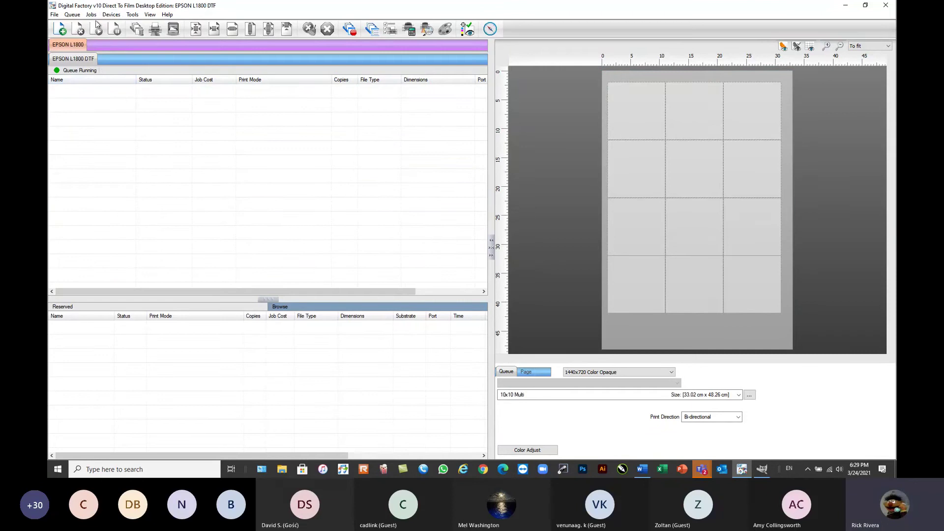
- Change the queue's media type to Fixed Sheet media in its properties, and choose A3 as the sheet size
{"action": "double_click", "coordinate": [83, 61]}
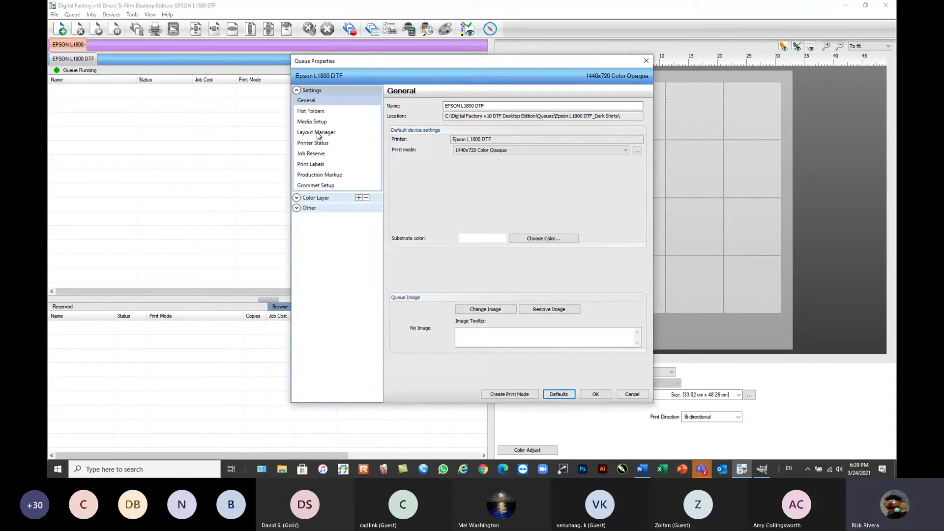
{"action": "left_click", "coordinate": [315, 121]}
{"action": "left_click", "coordinate": [462, 106]}
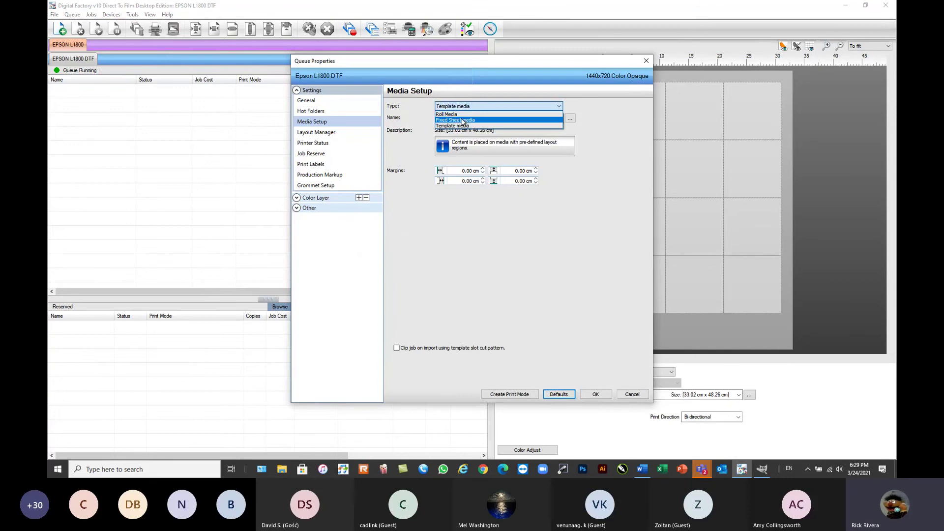
{"action": "left_click", "coordinate": [463, 121]}
{"action": "left_click", "coordinate": [516, 119]}
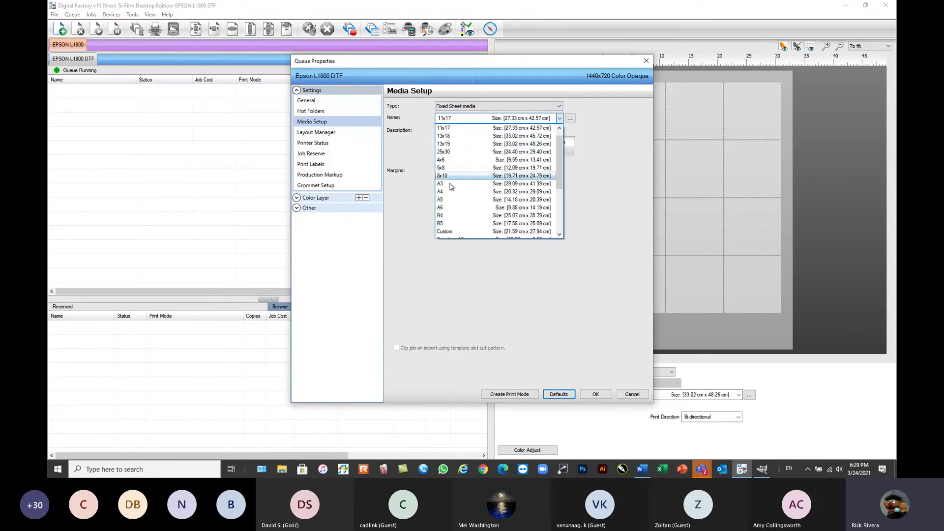
{"action": "scroll", "coordinate": [560, 180], "scroll_direction": "down", "scroll_amount": 3}
{"action": "left_click", "coordinate": [545, 271]}
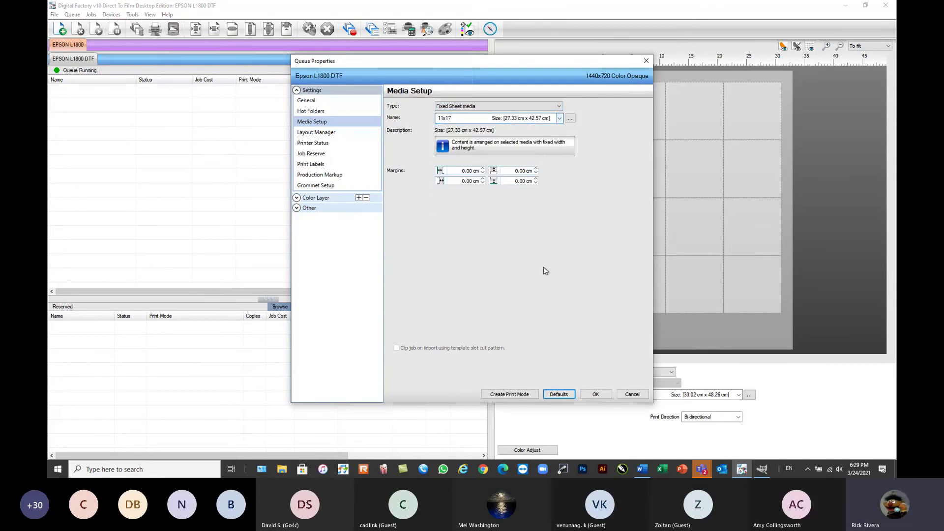
{"action": "left_click", "coordinate": [597, 394]}
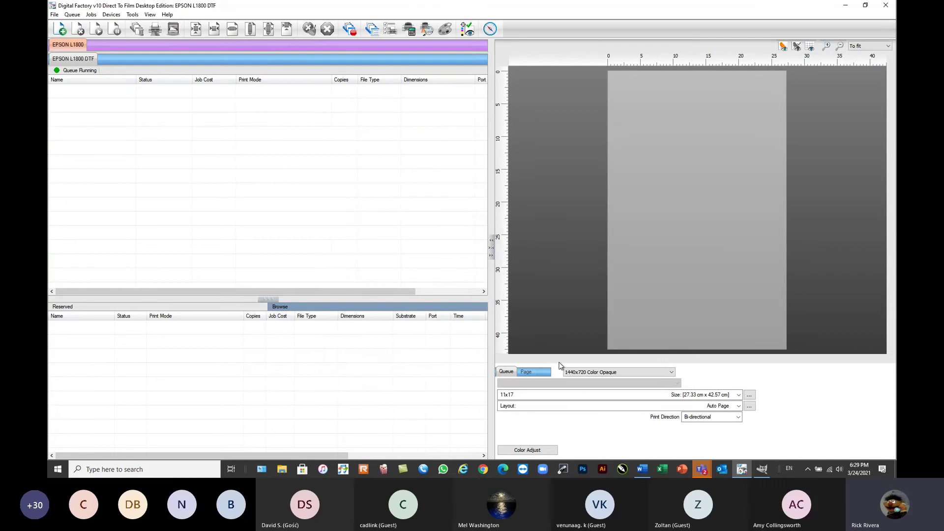
{"action": "left_click", "coordinate": [544, 395]}
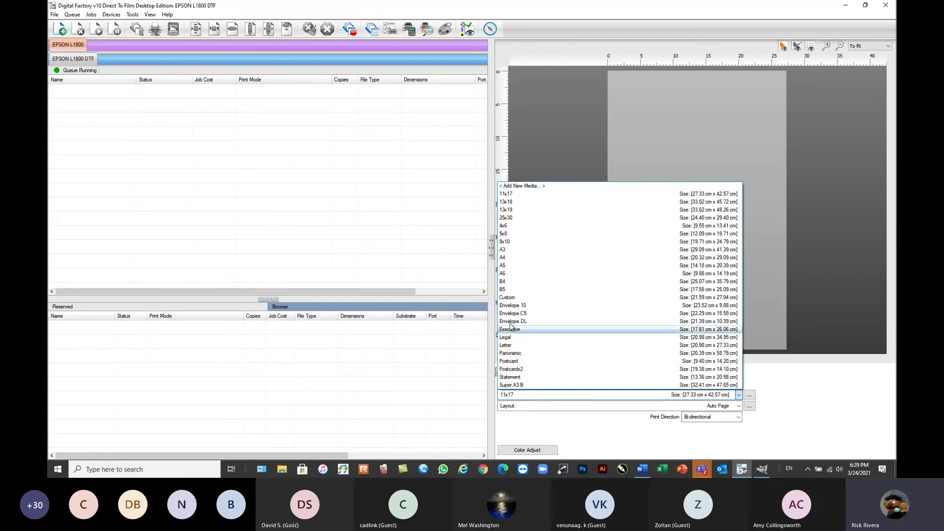
{"action": "left_click", "coordinate": [504, 250]}
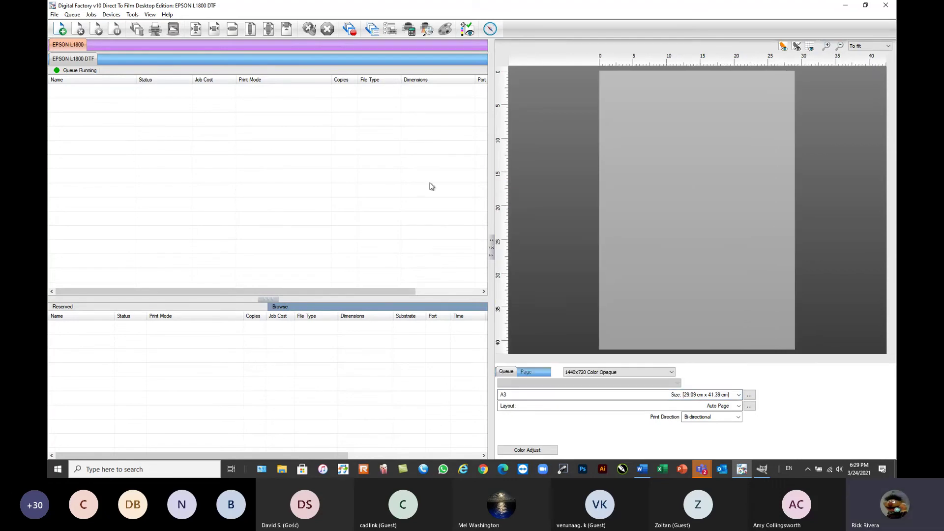
- Import Color Removal.jpg from the Webinar Sample Files folder into the queue
{"action": "left_click", "coordinate": [61, 29]}
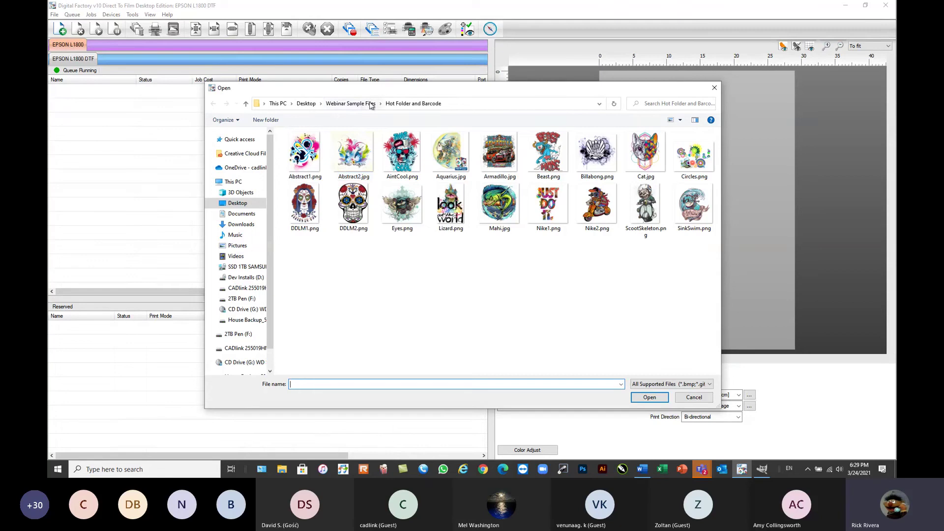
{"action": "left_click", "coordinate": [370, 104]}
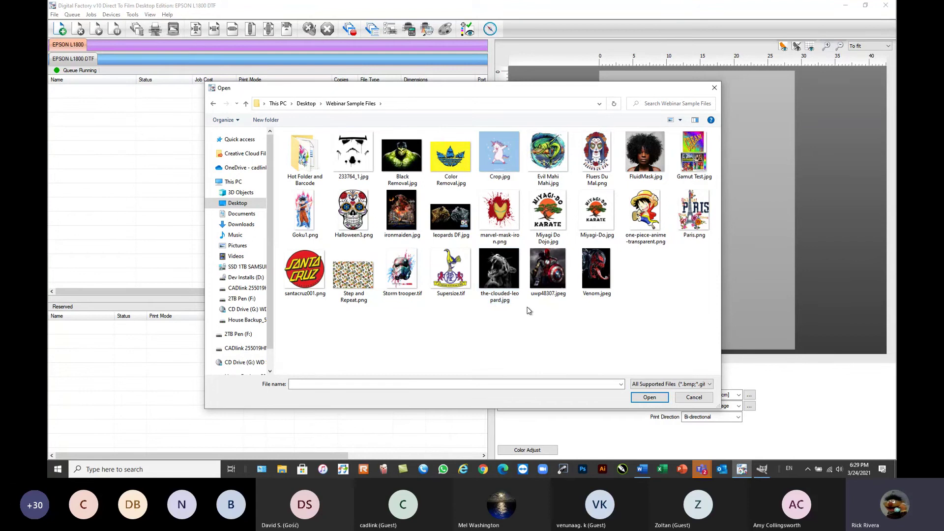
{"action": "left_click", "coordinate": [455, 161]}
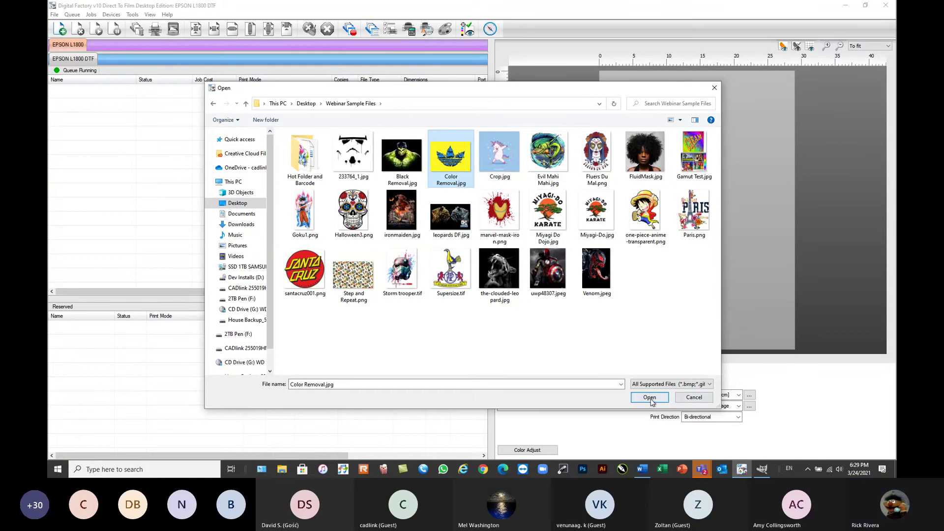
{"action": "left_click", "coordinate": [649, 398]}
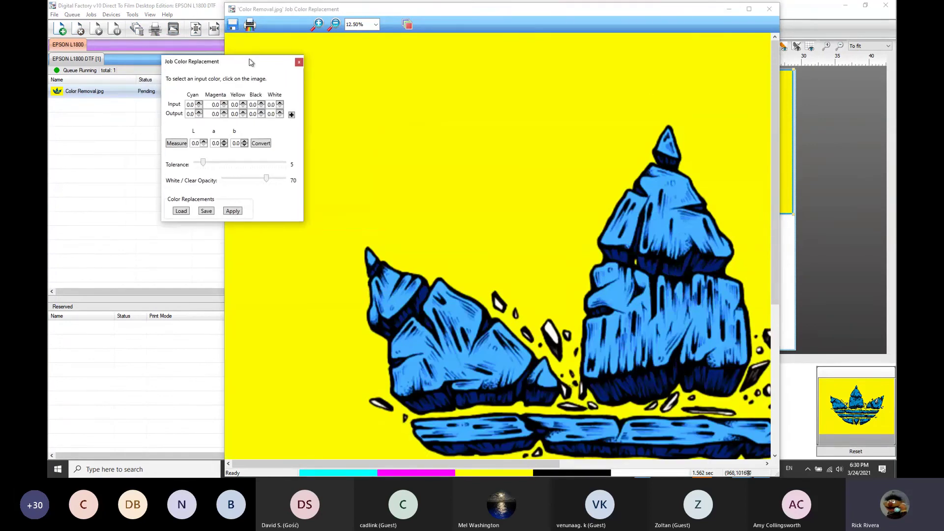
- Sample the image's yellow background as the replacement input color and set its output to 100 magenta and 100 yellow
{"action": "left_click_drag", "start_coordinate": [226, 89], "coordinate": [256, 62]}
{"action": "left_click", "coordinate": [377, 75]}
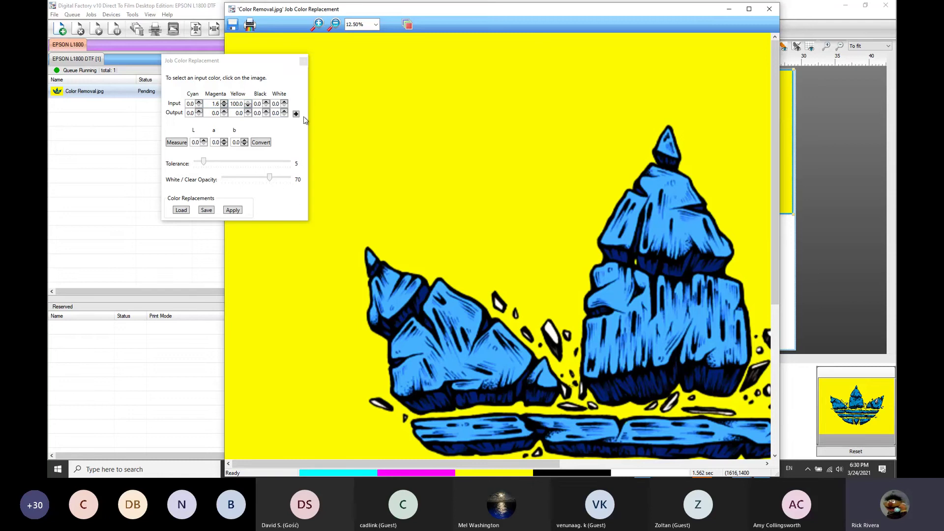
{"action": "left_click", "coordinate": [212, 113]}
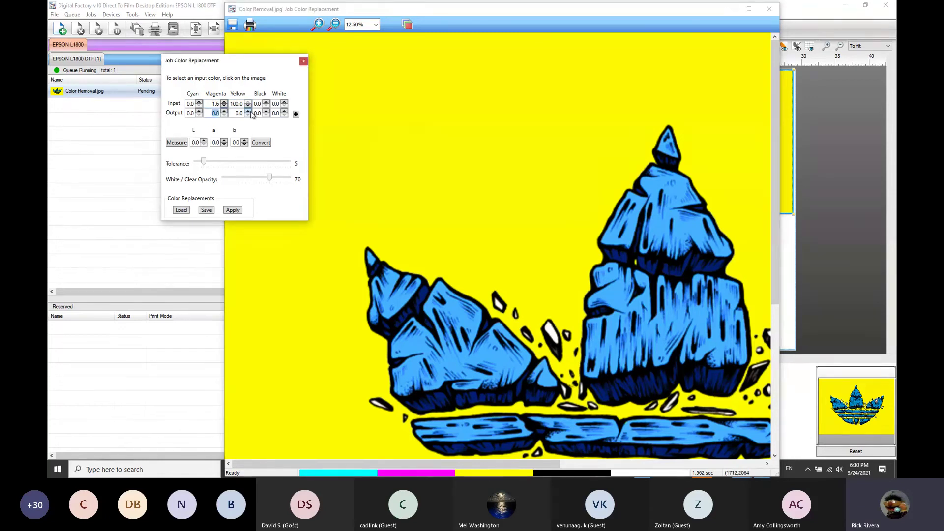
{"action": "type", "text": "100"}
{"action": "left_click", "coordinate": [238, 113]}
{"action": "type", "text": "100"}
{"action": "key", "text": "Tab"}
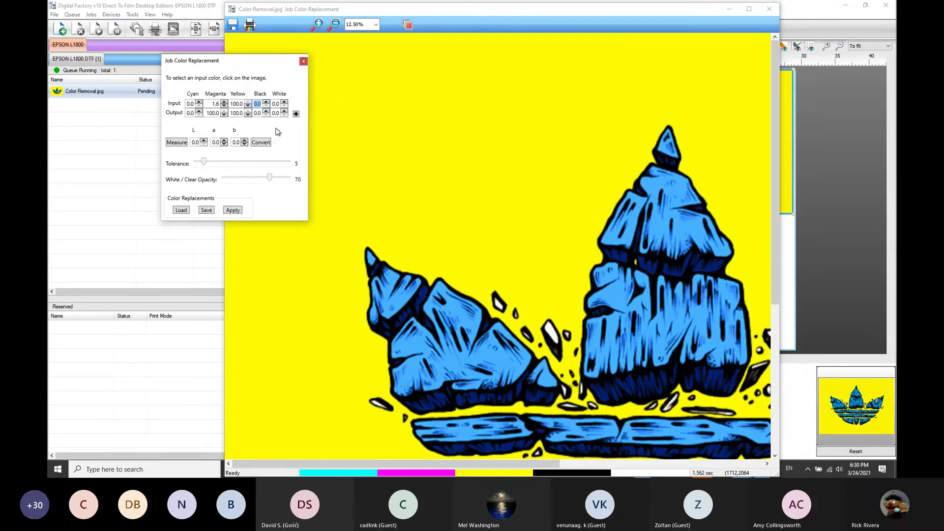
- Add the color replacement, apply it to the Color Removal.jpg job, and turn on the print preview
{"action": "left_click", "coordinate": [296, 114]}
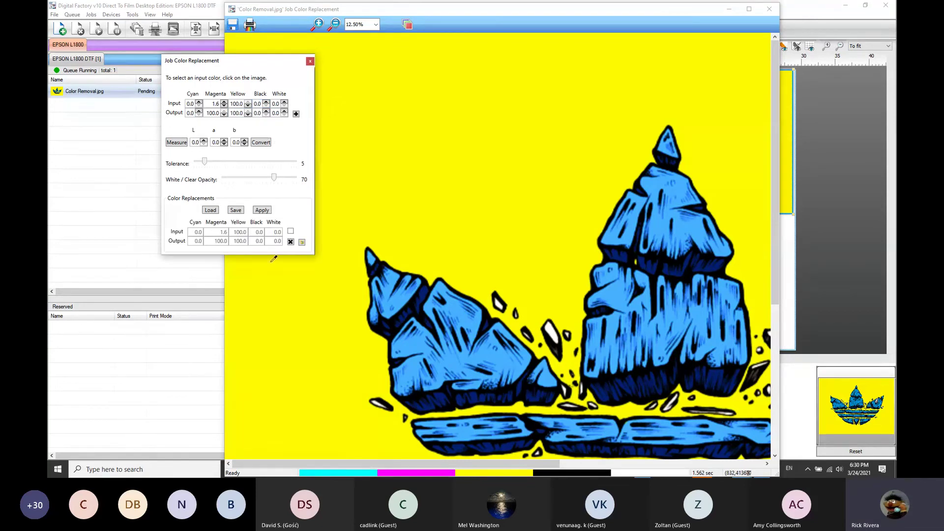
{"action": "left_click", "coordinate": [262, 210]}
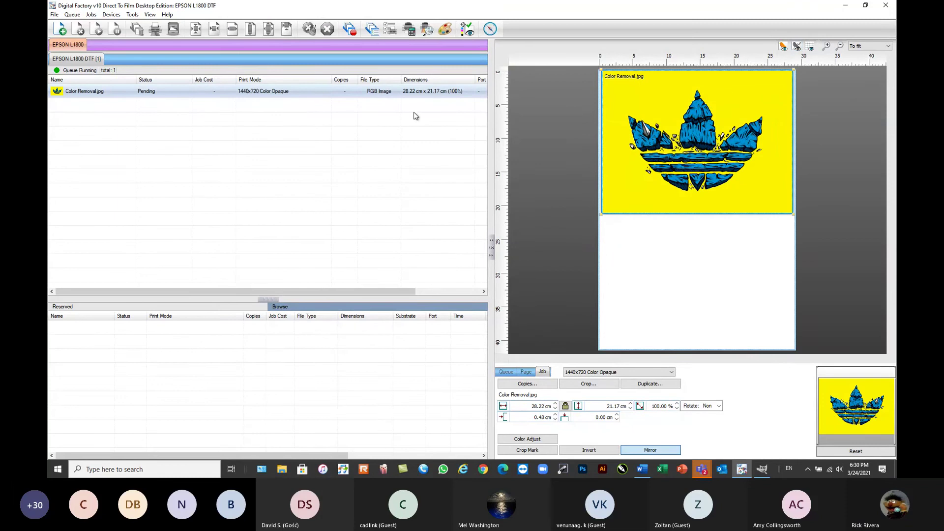
{"action": "left_click", "coordinate": [797, 46]}
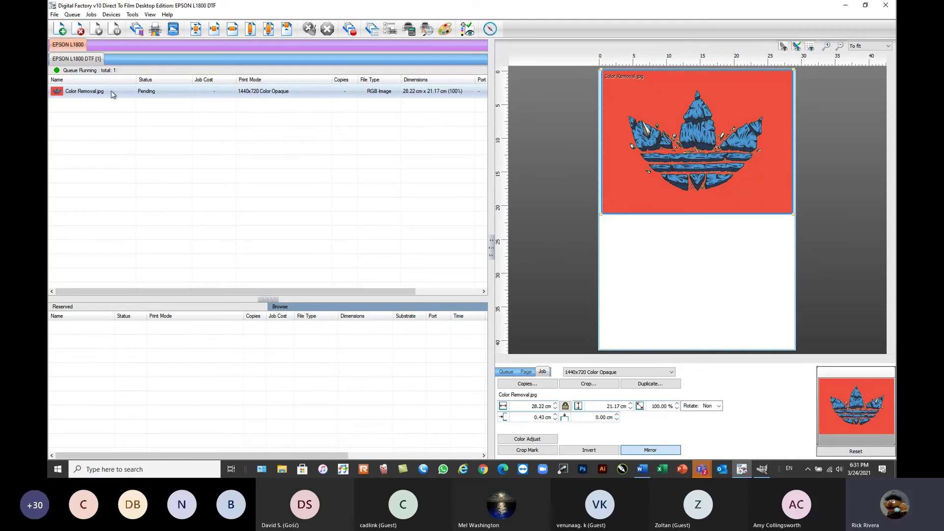
- Remove the Color Removal.jpg job from the queue
{"action": "left_click", "coordinate": [78, 30]}
{"action": "left_click", "coordinate": [91, 14]}
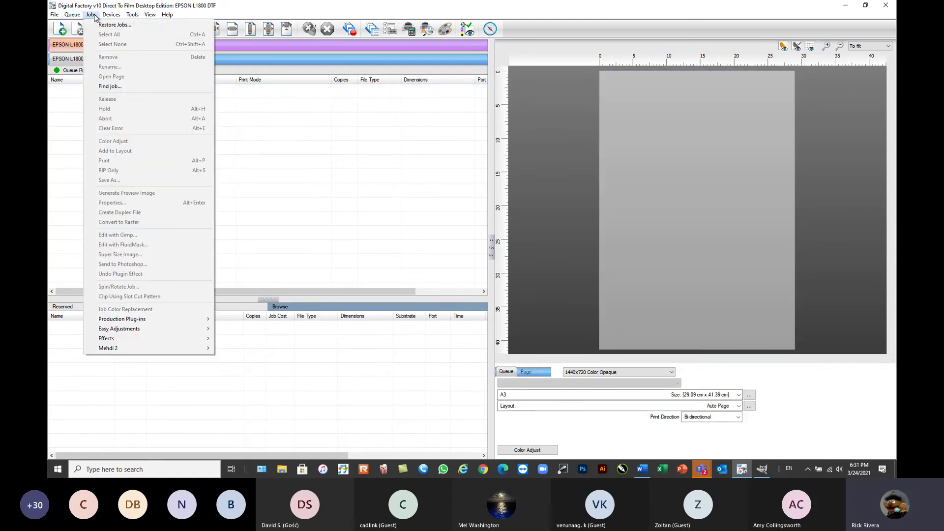
{"action": "mouse_move", "coordinate": [103, 17]}
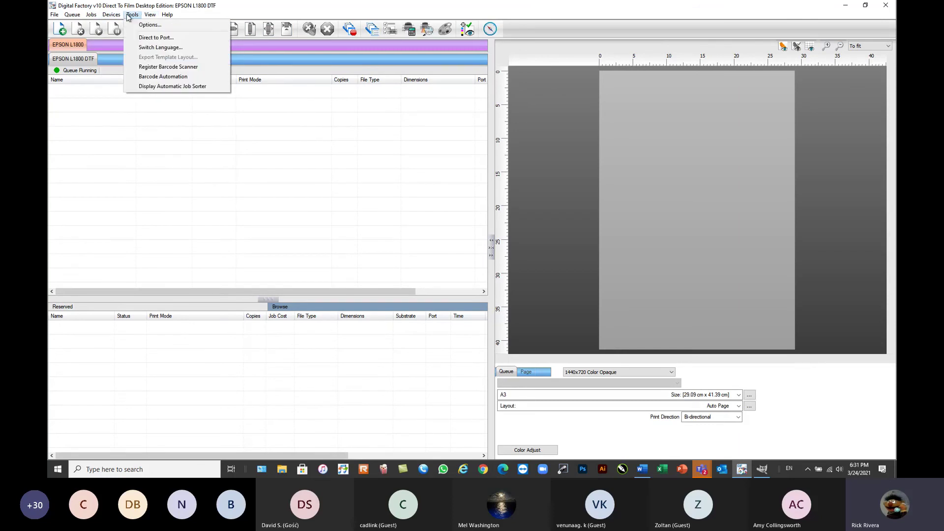
{"action": "left_click", "coordinate": [87, 143]}
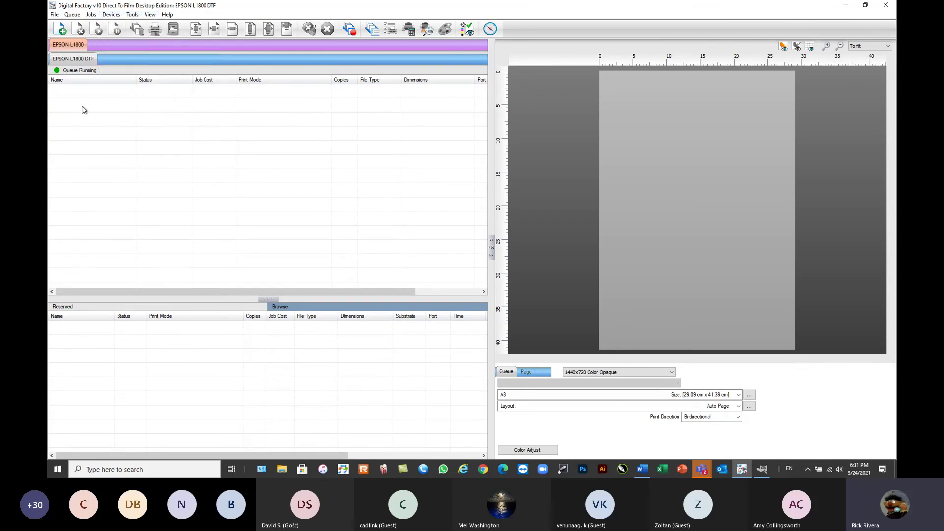
- Launch the Compass user guide and resize the Digital Factory window so both sit side by side
{"action": "left_click", "coordinate": [489, 29]}
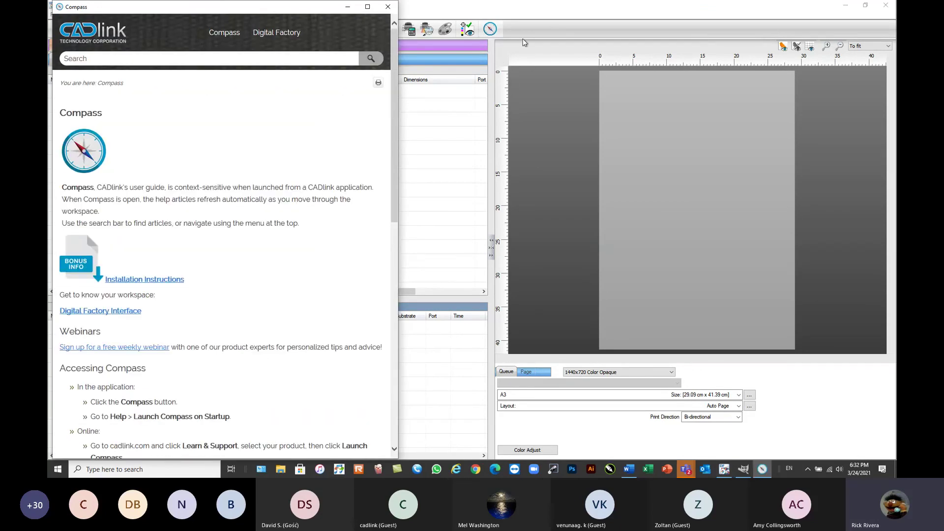
{"action": "left_click_drag", "start_coordinate": [496, 14], "coordinate": [663, 11]}
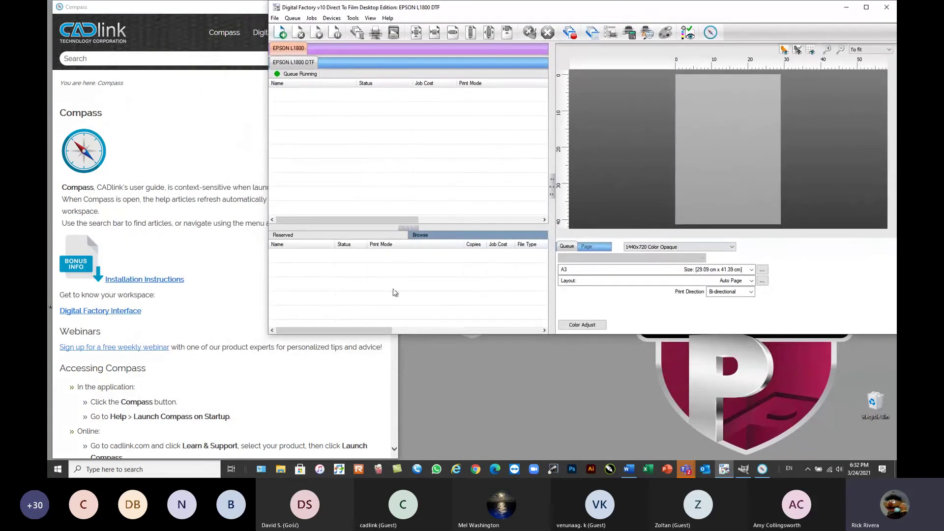
{"action": "left_click_drag", "start_coordinate": [269, 334], "coordinate": [394, 462]}
- Set the queue's print mode to 1440x720 Black Rasterized with Holes with the Compass guide open alongside
{"action": "left_click", "coordinate": [658, 236]}
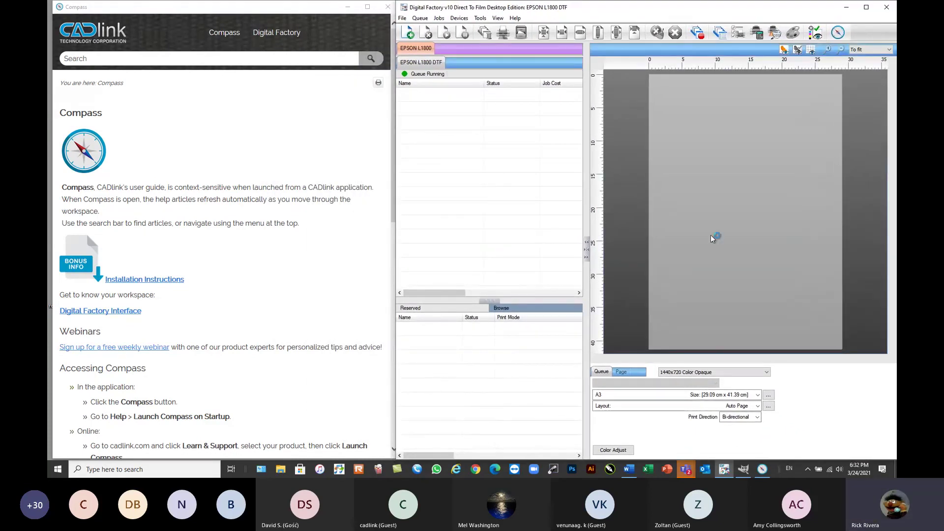
{"action": "left_click", "coordinate": [709, 374]}
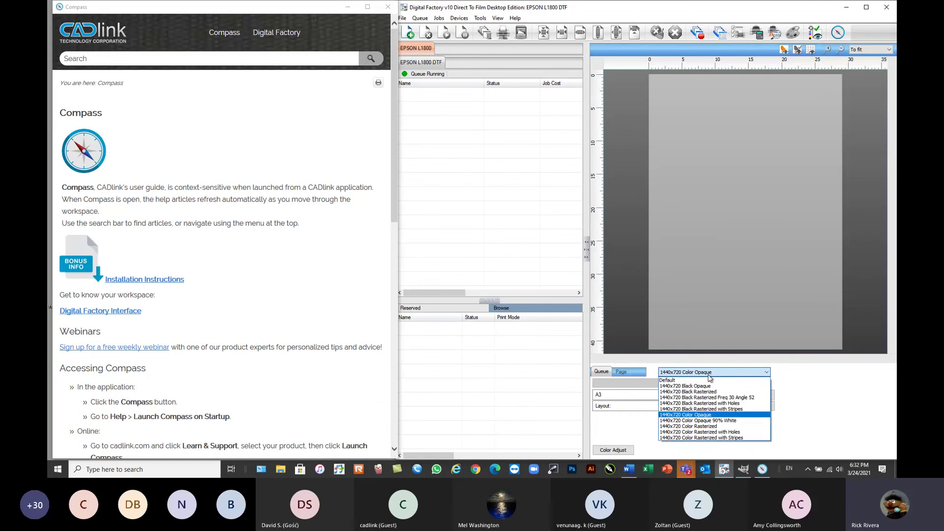
{"action": "left_click", "coordinate": [706, 404]}
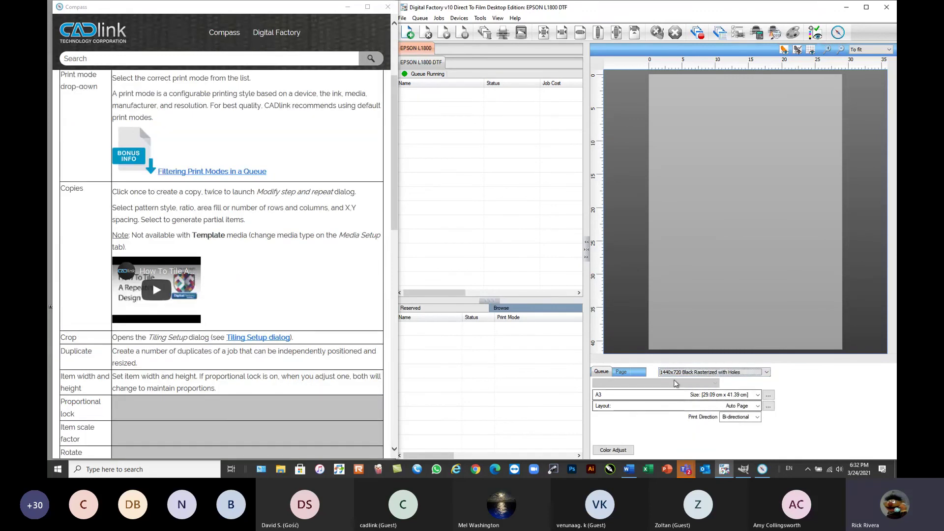
{"action": "left_click", "coordinate": [513, 220]}
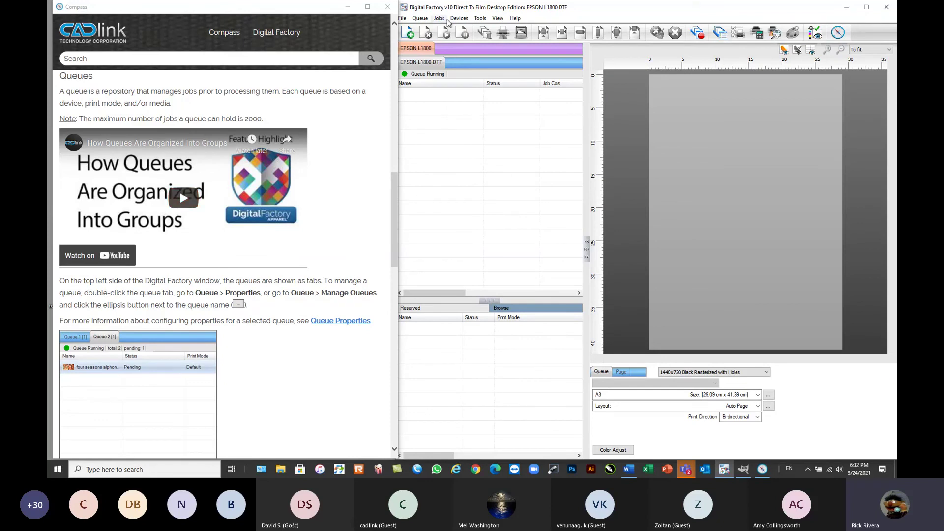
- Open the Print Mode Manager, select 1440x720 Black Rasterized with Holes, and read through the Full Print Mode Creation article in Compass
{"action": "left_click", "coordinate": [458, 18]}
{"action": "left_click", "coordinate": [488, 41]}
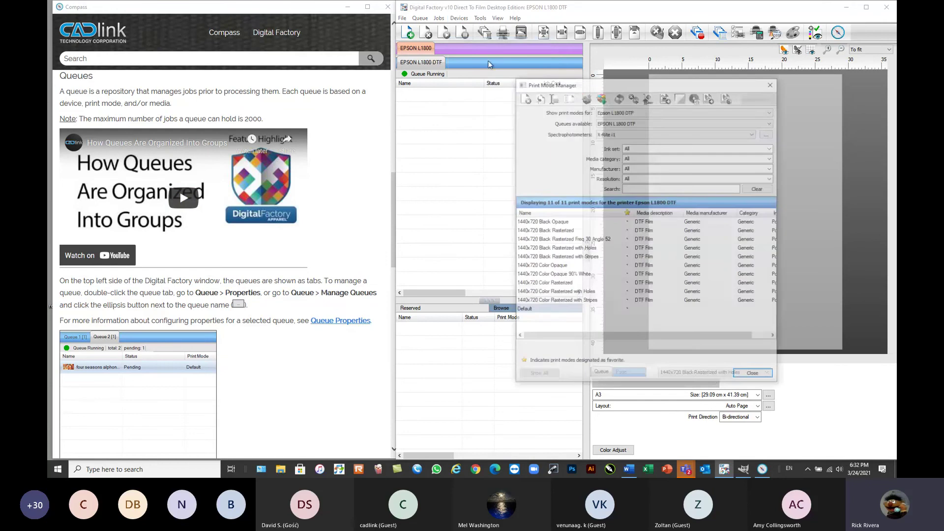
{"action": "left_click", "coordinate": [568, 249]}
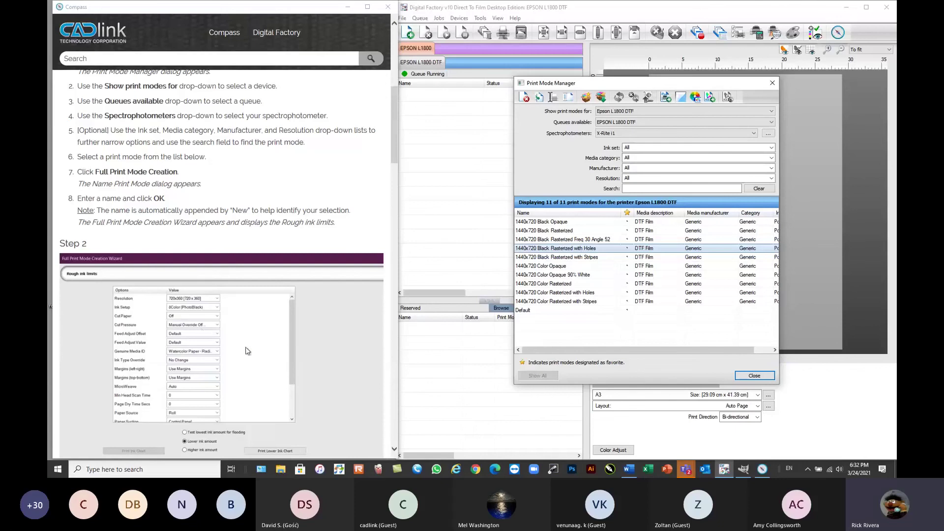
{"action": "scroll", "coordinate": [206, 327], "scroll_direction": "down", "scroll_amount": 3}
{"action": "scroll", "coordinate": [204, 326], "scroll_direction": "down", "scroll_amount": 3}
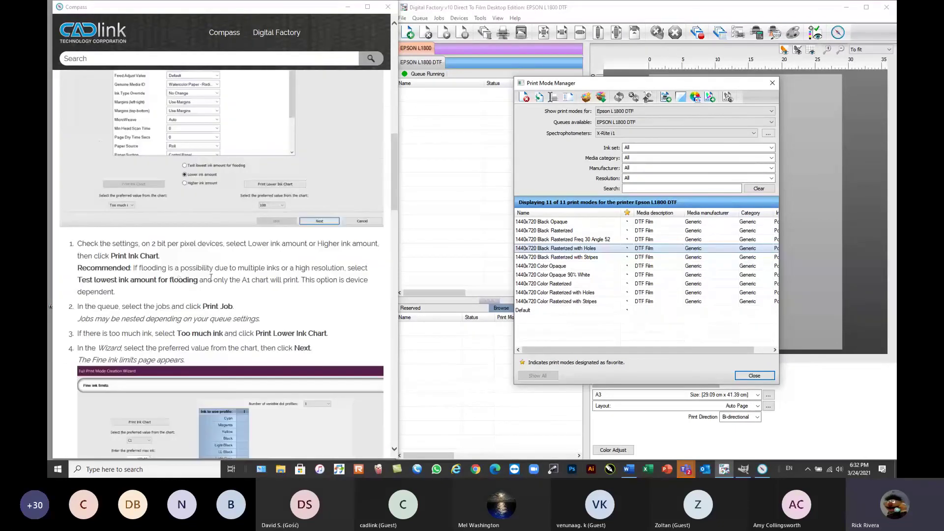
{"action": "scroll", "coordinate": [211, 278], "scroll_direction": "down", "scroll_amount": 15}
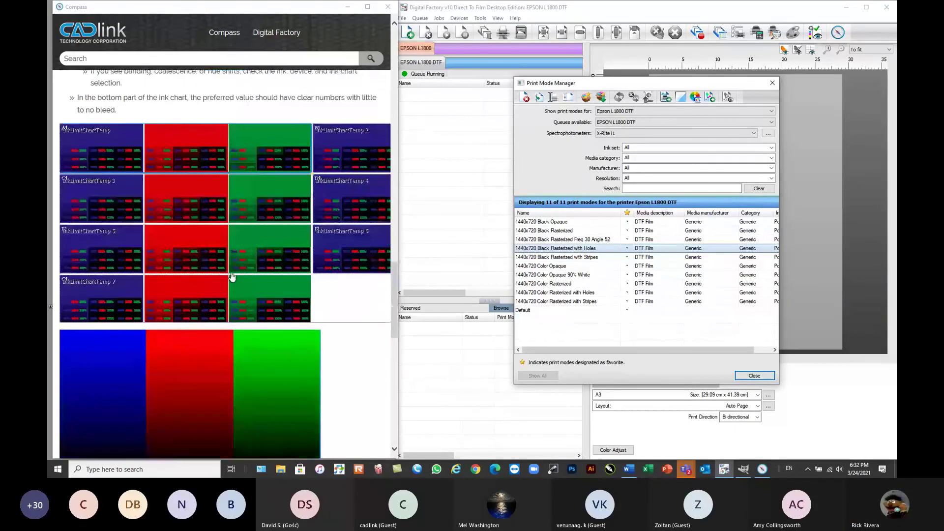
{"action": "scroll", "coordinate": [232, 277], "scroll_direction": "up", "scroll_amount": 20}
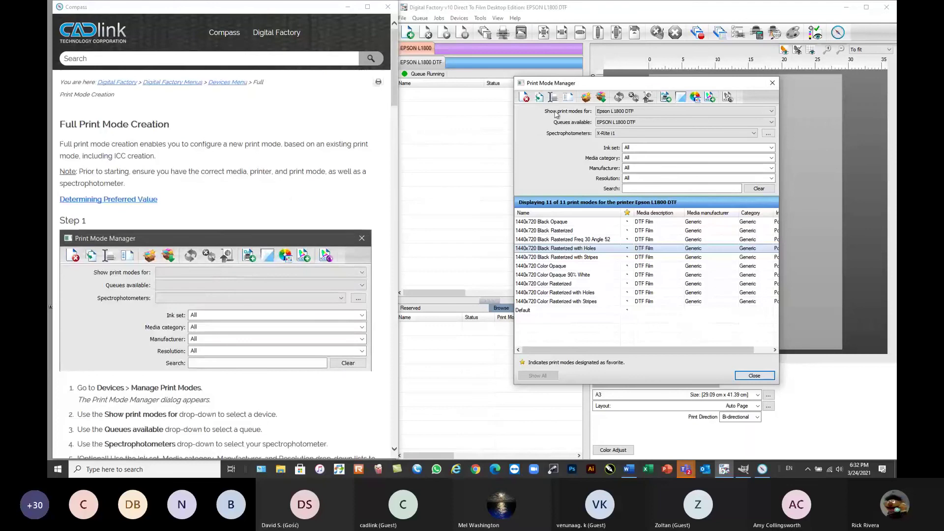
- Review the processing, printer, separation curve and ICC profile settings of 1440x720 Black Rasterized Freq 30 Angle 52, and close its properties
{"action": "left_click", "coordinate": [550, 241]}
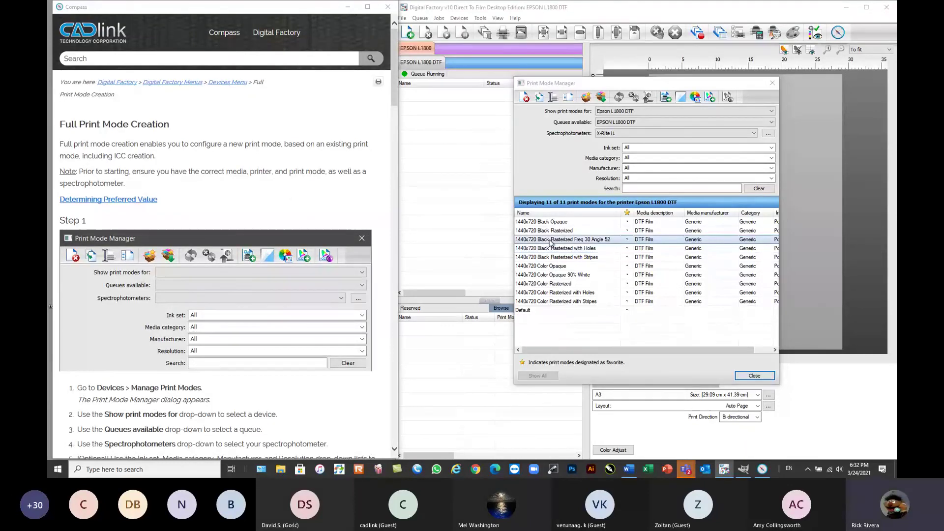
{"action": "double_click", "coordinate": [551, 240]}
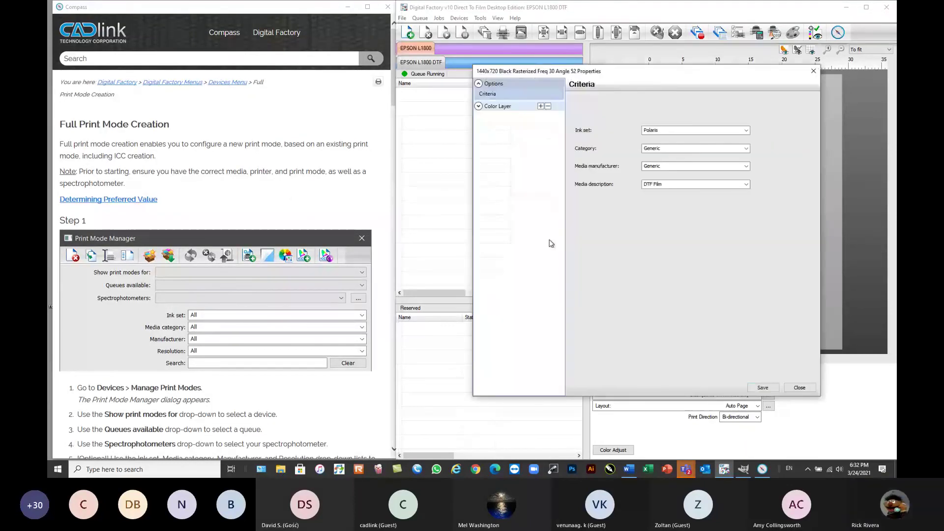
{"action": "left_click", "coordinate": [506, 106]}
{"action": "left_click", "coordinate": [499, 125]}
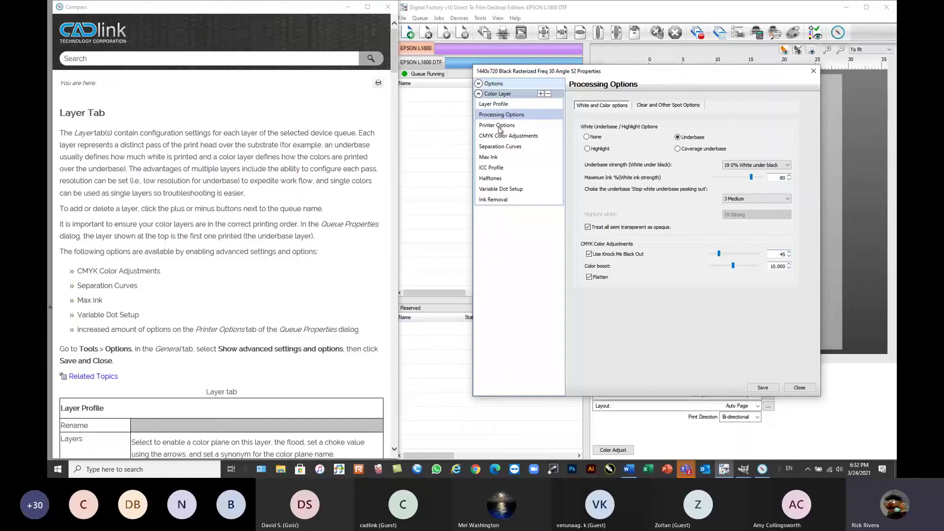
{"action": "left_click", "coordinate": [498, 126]}
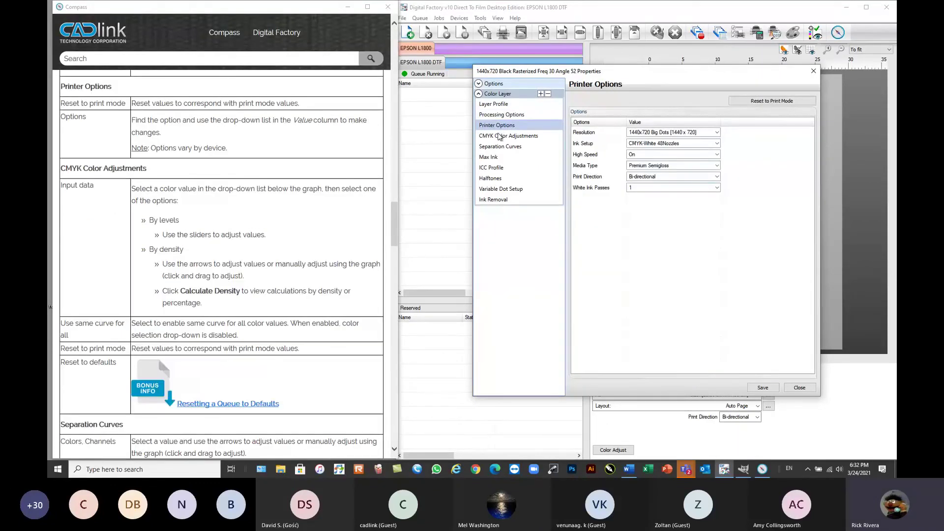
{"action": "left_click", "coordinate": [499, 137]}
{"action": "left_click", "coordinate": [496, 146]}
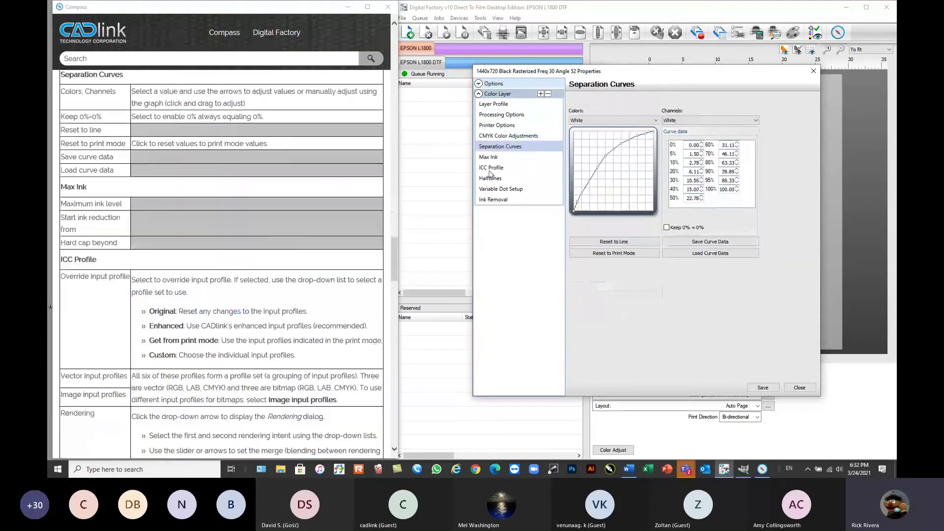
{"action": "left_click", "coordinate": [491, 168]}
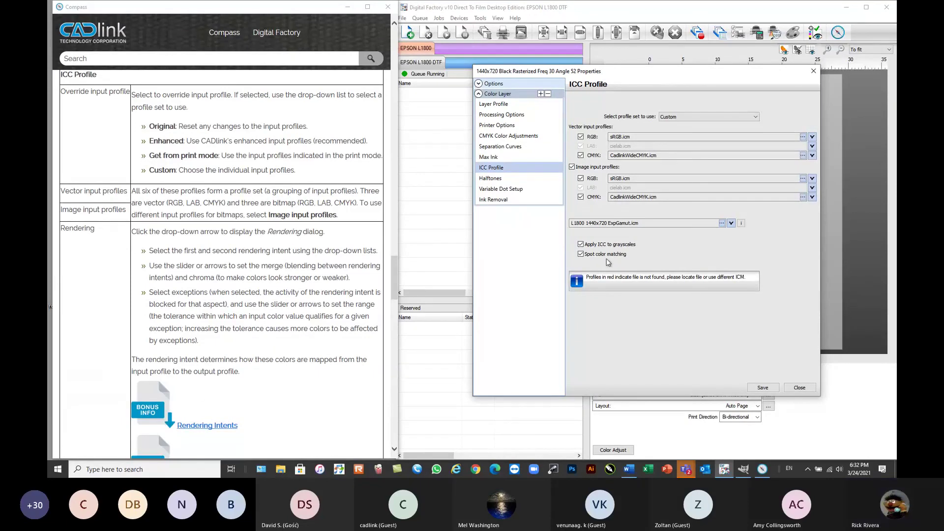
{"action": "left_click", "coordinate": [503, 115]}
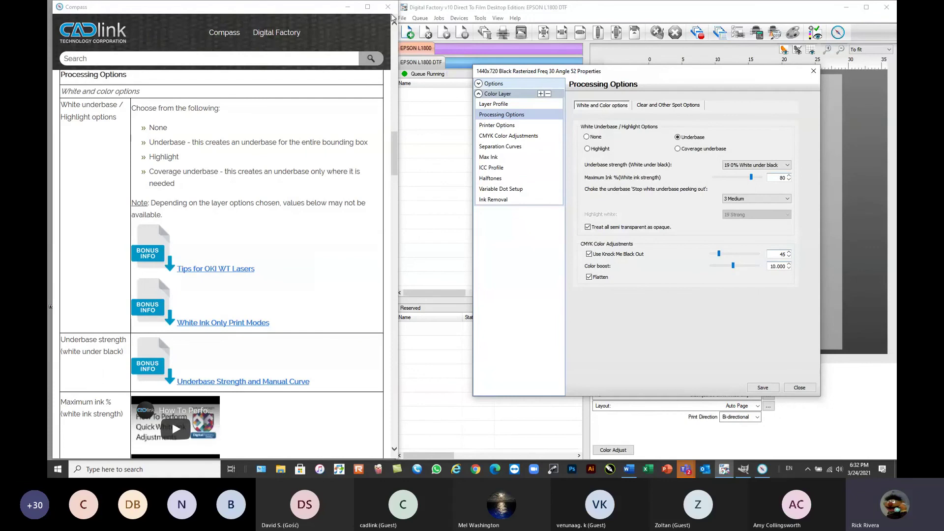
{"action": "left_click", "coordinate": [800, 388]}
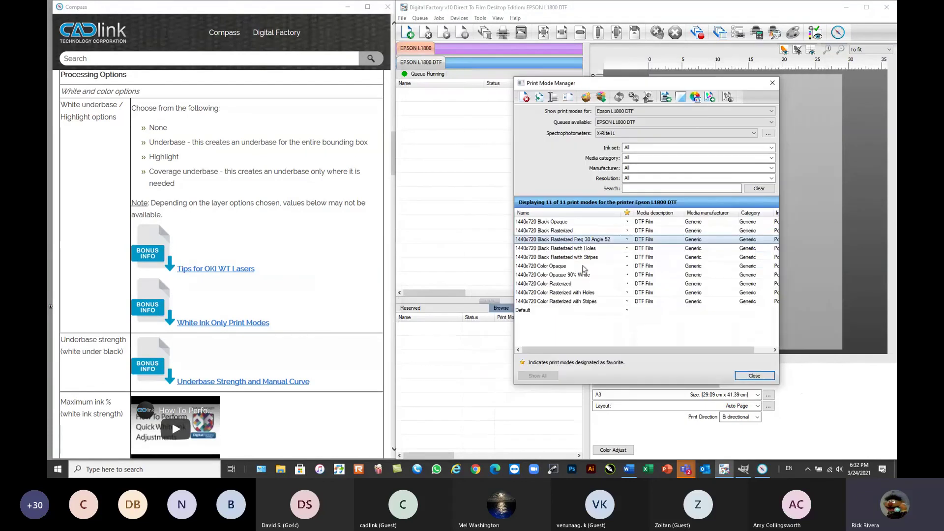
- Close the Print Mode Manager and the Compass guide, and maximize the Digital Factory window
{"action": "left_click", "coordinate": [755, 376]}
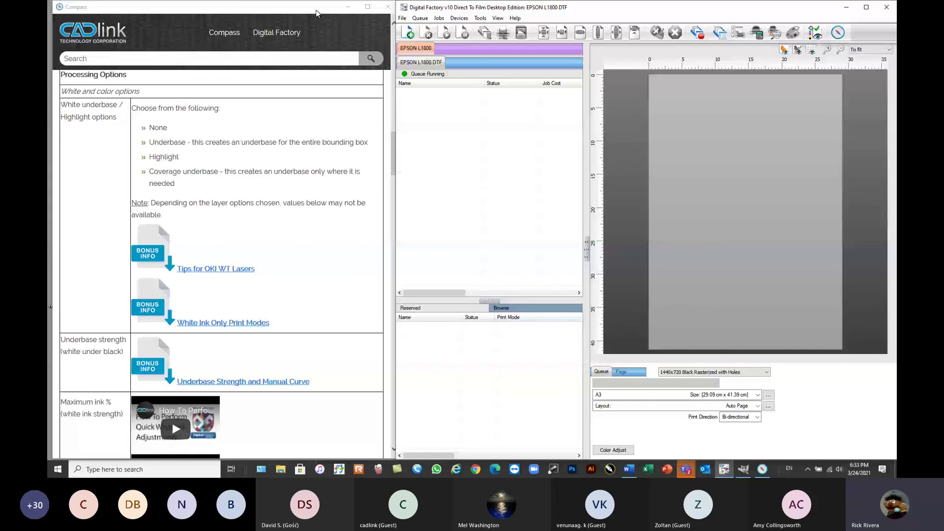
{"action": "left_click", "coordinate": [388, 7]}
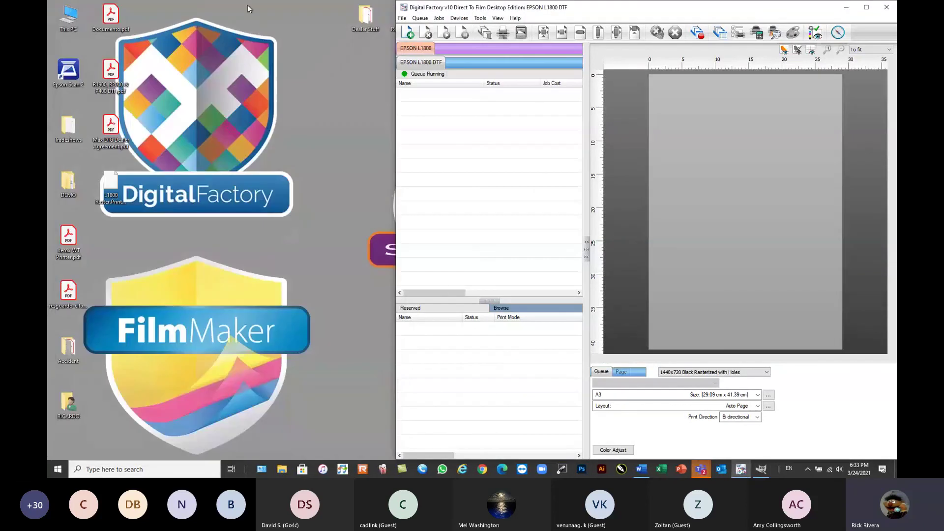
{"action": "left_click", "coordinate": [867, 6]}
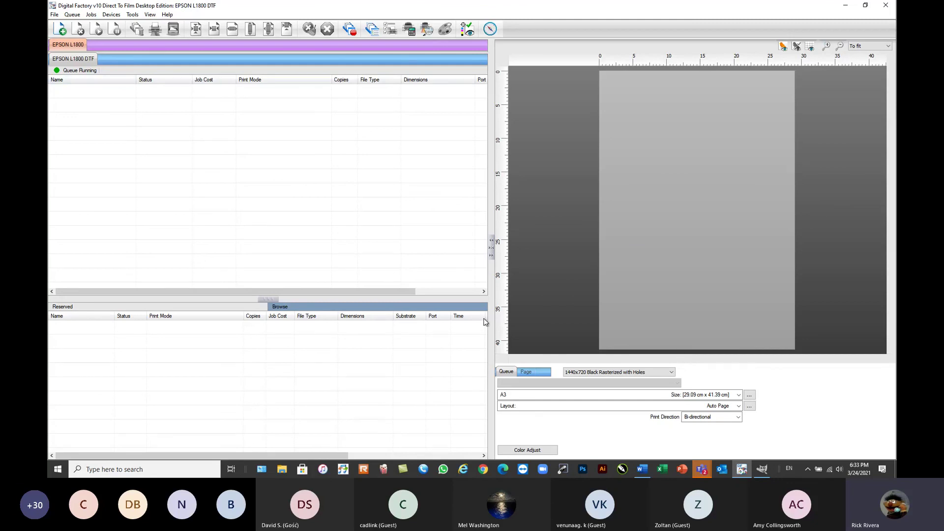
{"action": "left_click", "coordinate": [91, 15]}
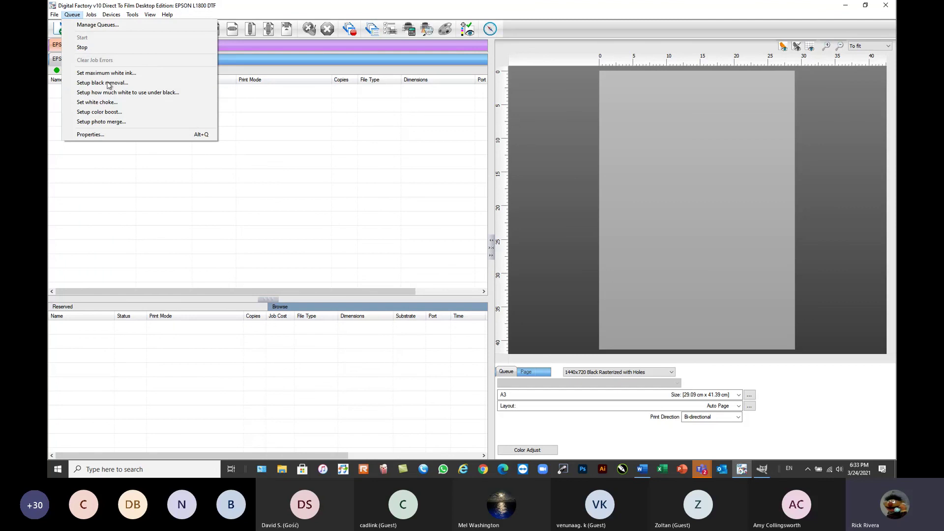
{"action": "left_click", "coordinate": [341, 215]}
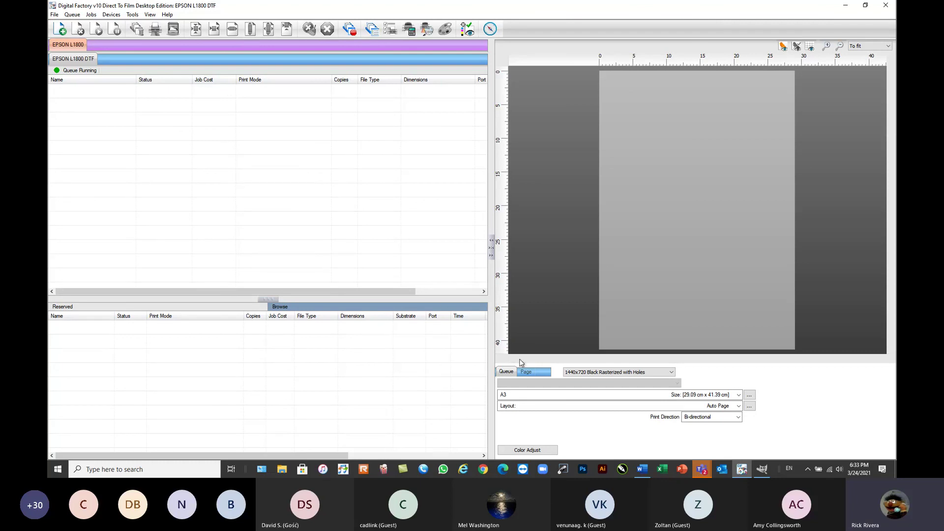
{"action": "left_click", "coordinate": [581, 373]}
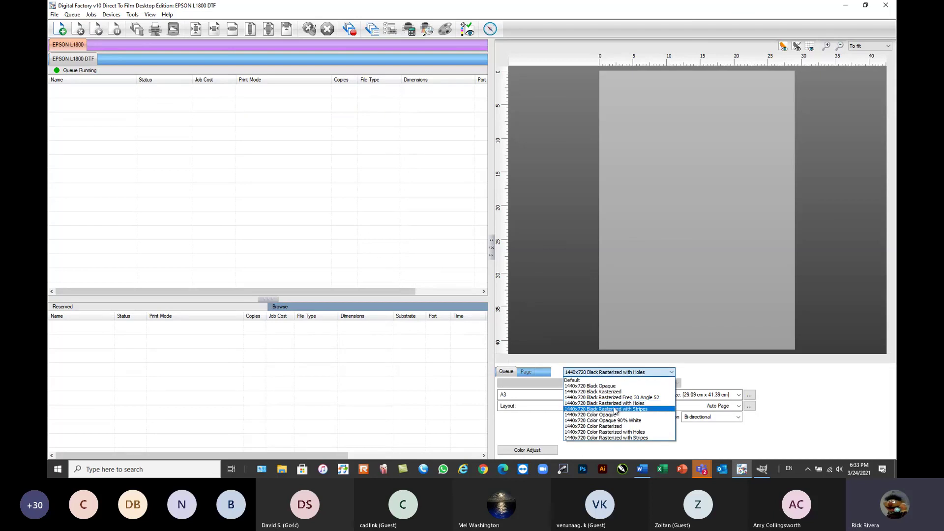
{"action": "left_click", "coordinate": [278, 209]}
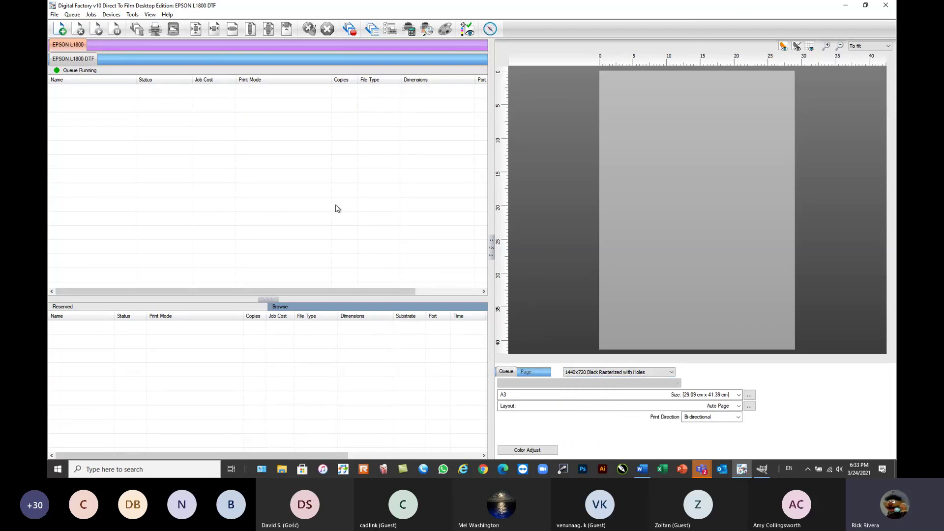
{"action": "left_click", "coordinate": [714, 227]}
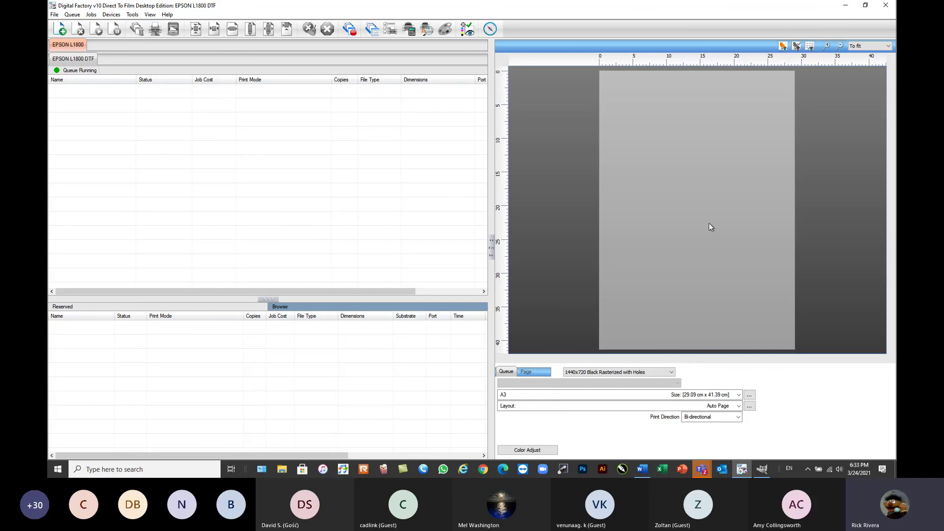